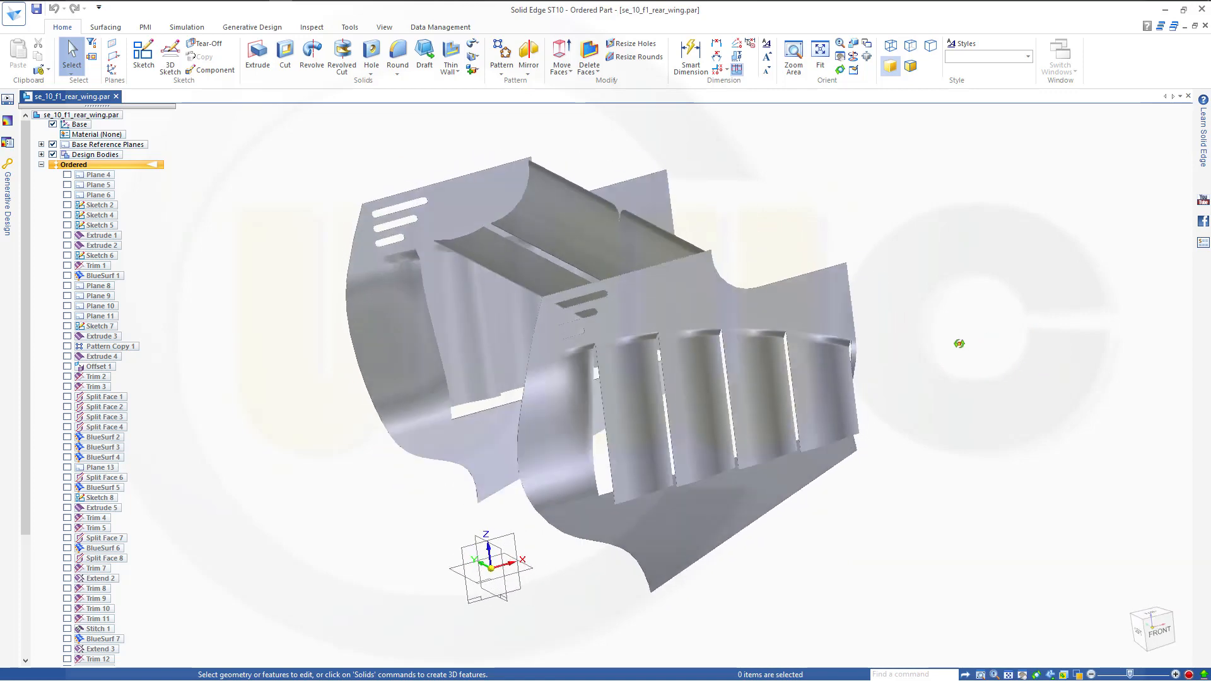
scroll(642, 206, down, 1)
scroll(590, 219, up, 1)
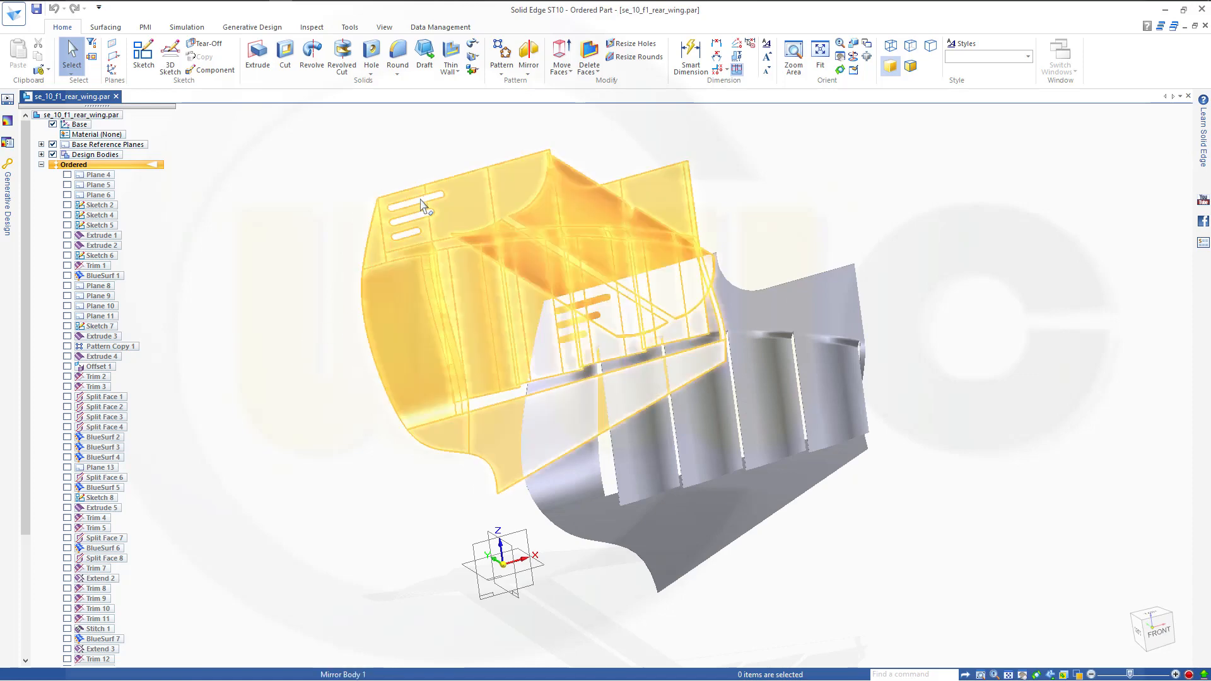
middle_drag(967, 377, 1035, 420)
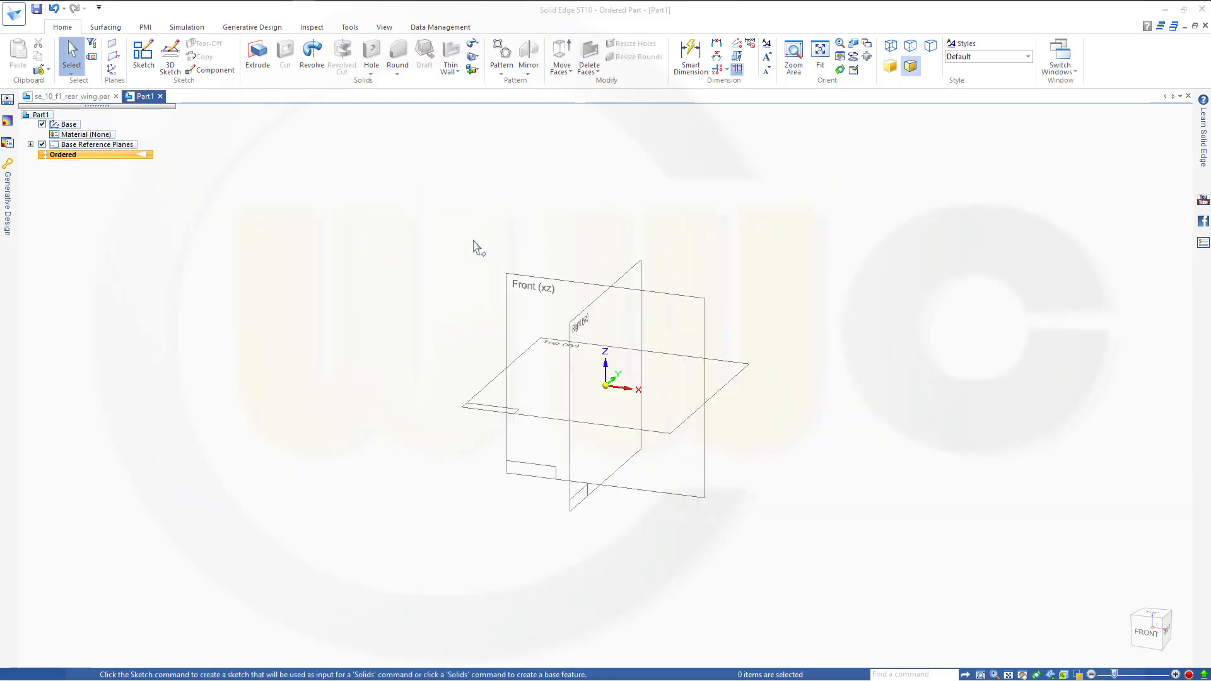
Step: Create a reference plane parallel to the Right (yz) plane, offset 660 mm in the positive X direction
click(116, 61)
click(136, 71)
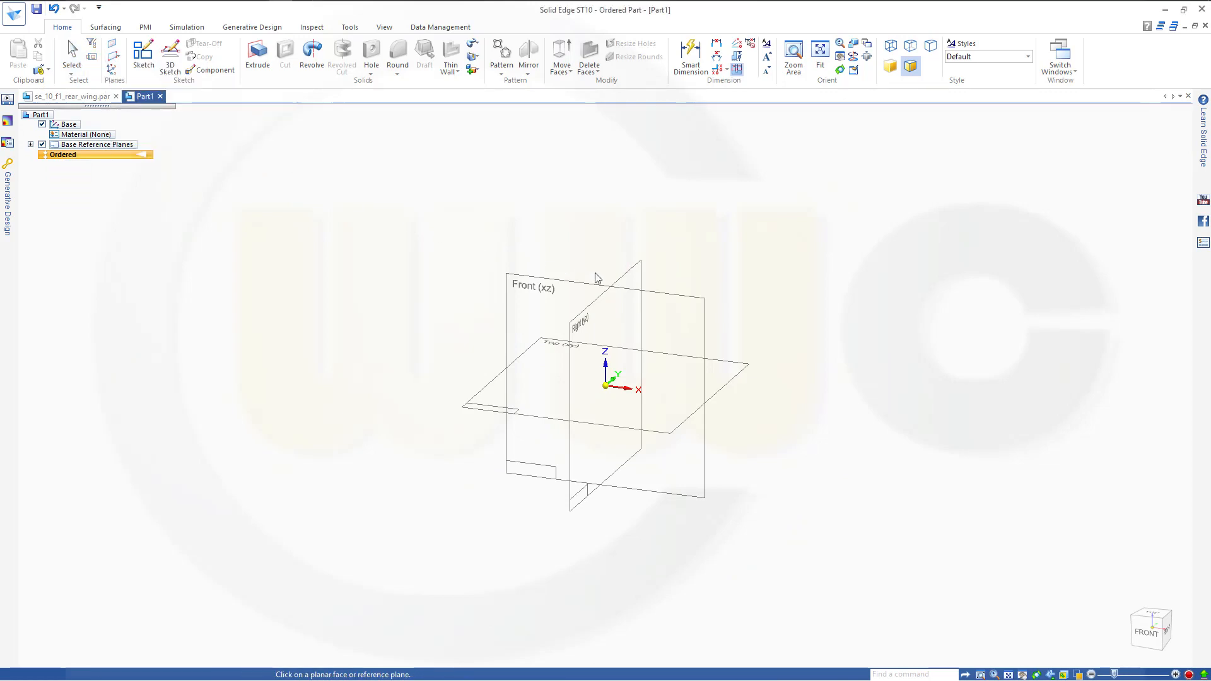
click(640, 293)
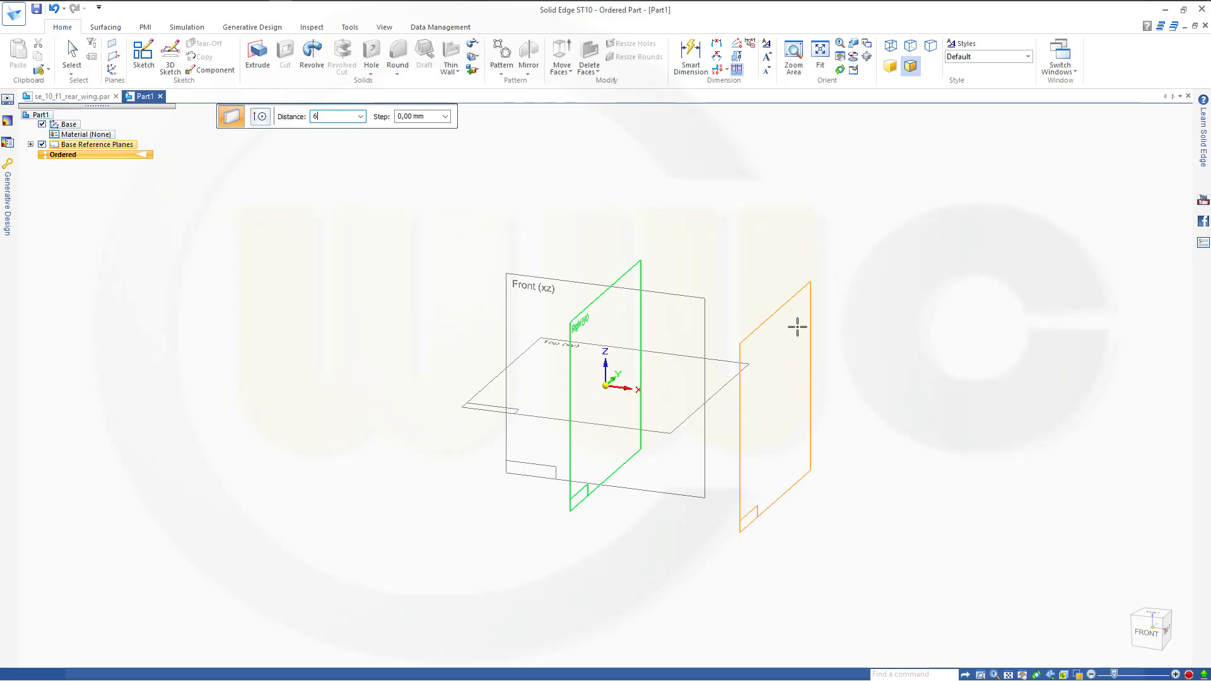
key(Tab)
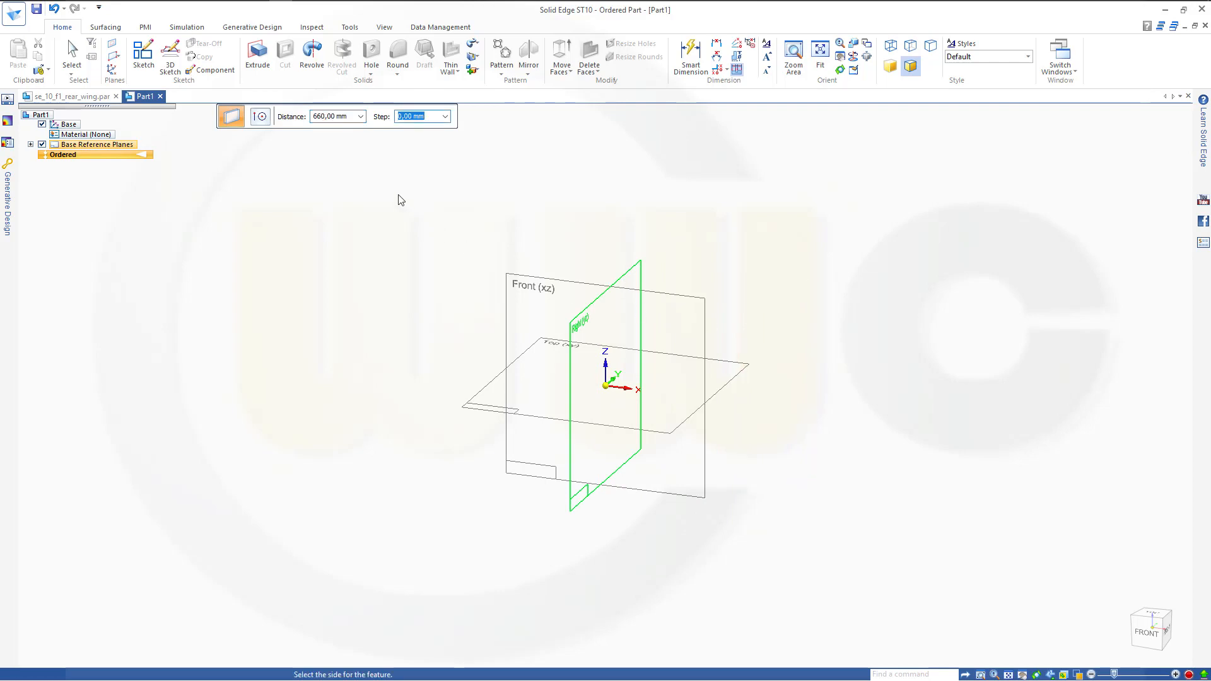
click(921, 341)
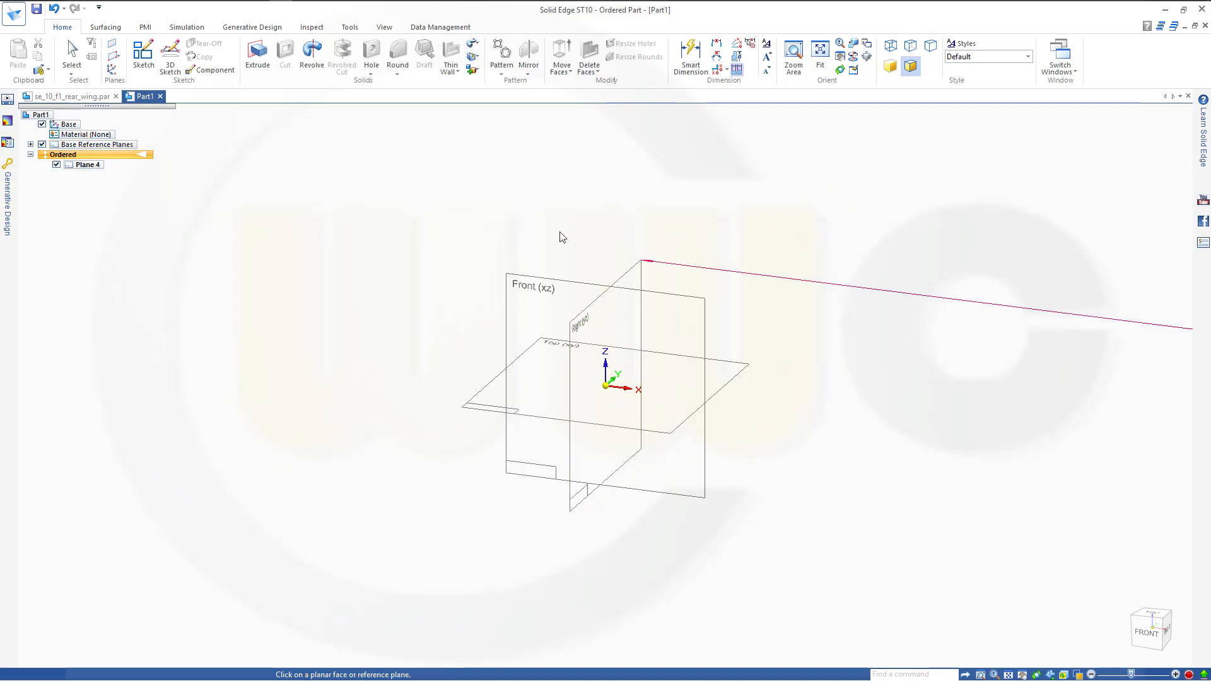
Step: Create a reference plane parallel to the Front (xz) plane, offset 375 mm in the negative Y direction
click(114, 56)
click(571, 281)
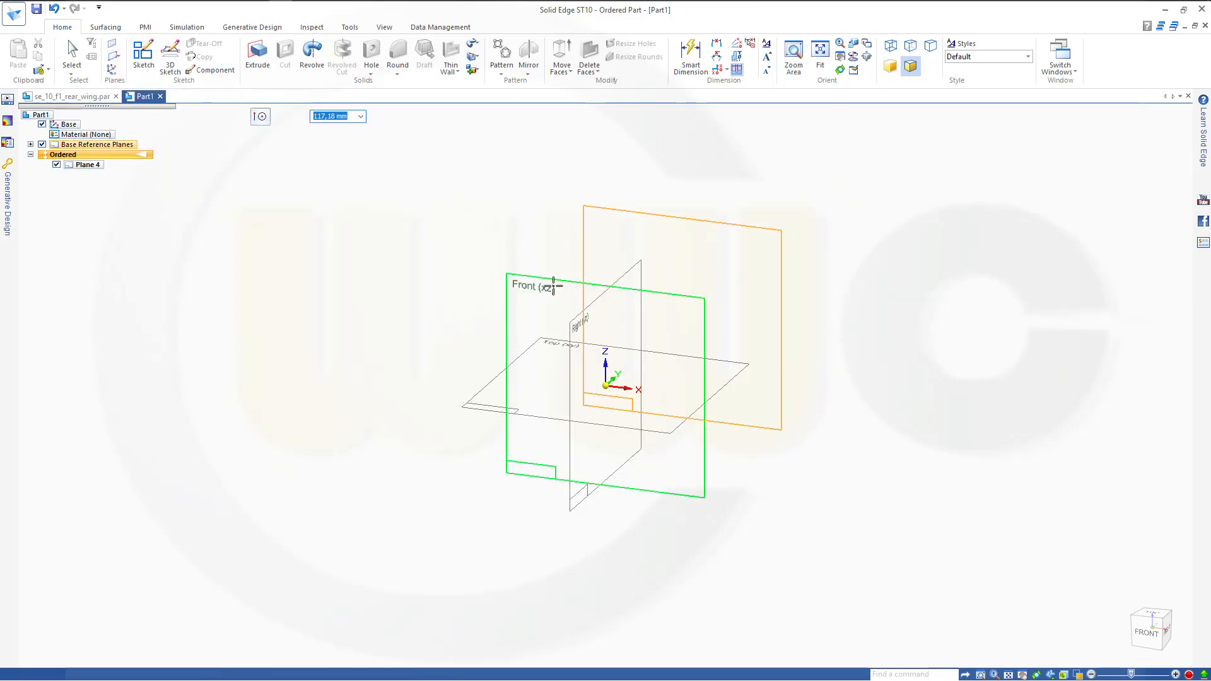
text(3)
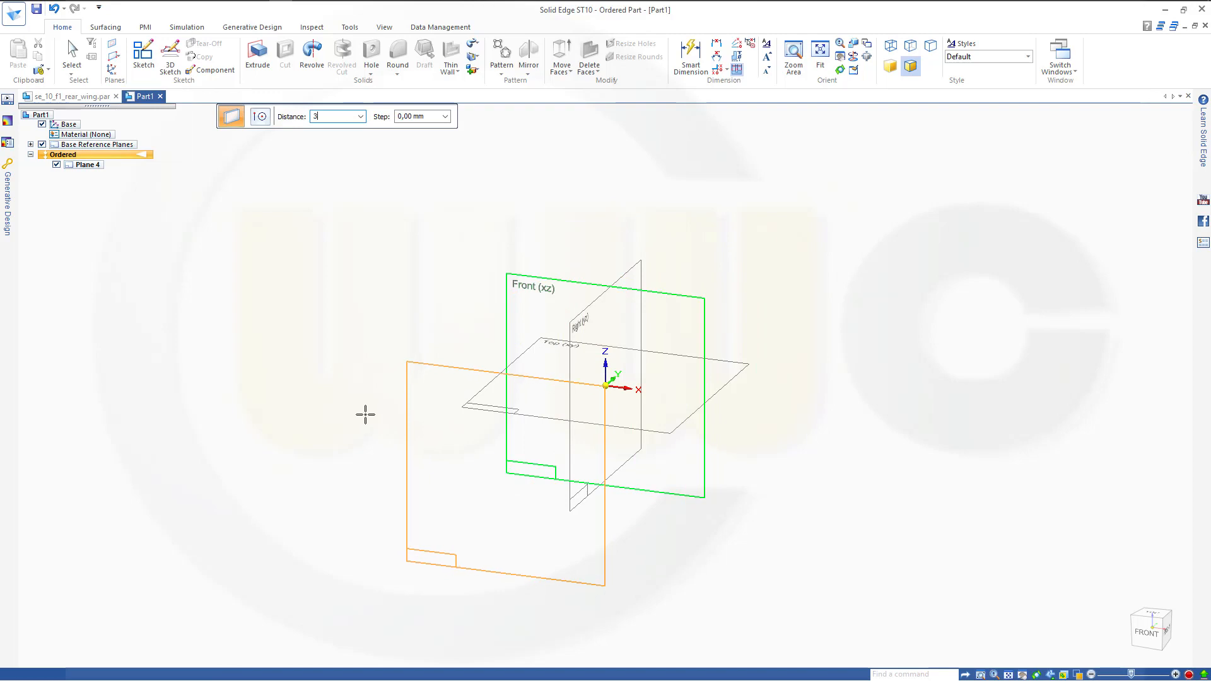
text(75)
key(Tab)
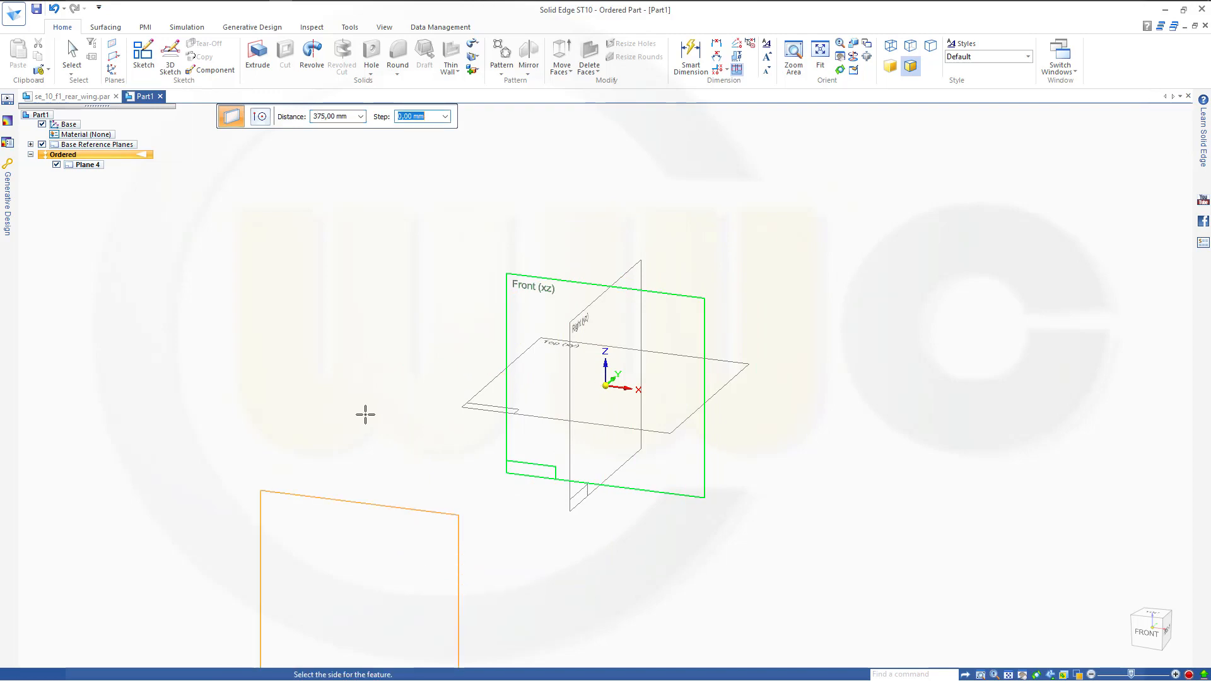
click(369, 426)
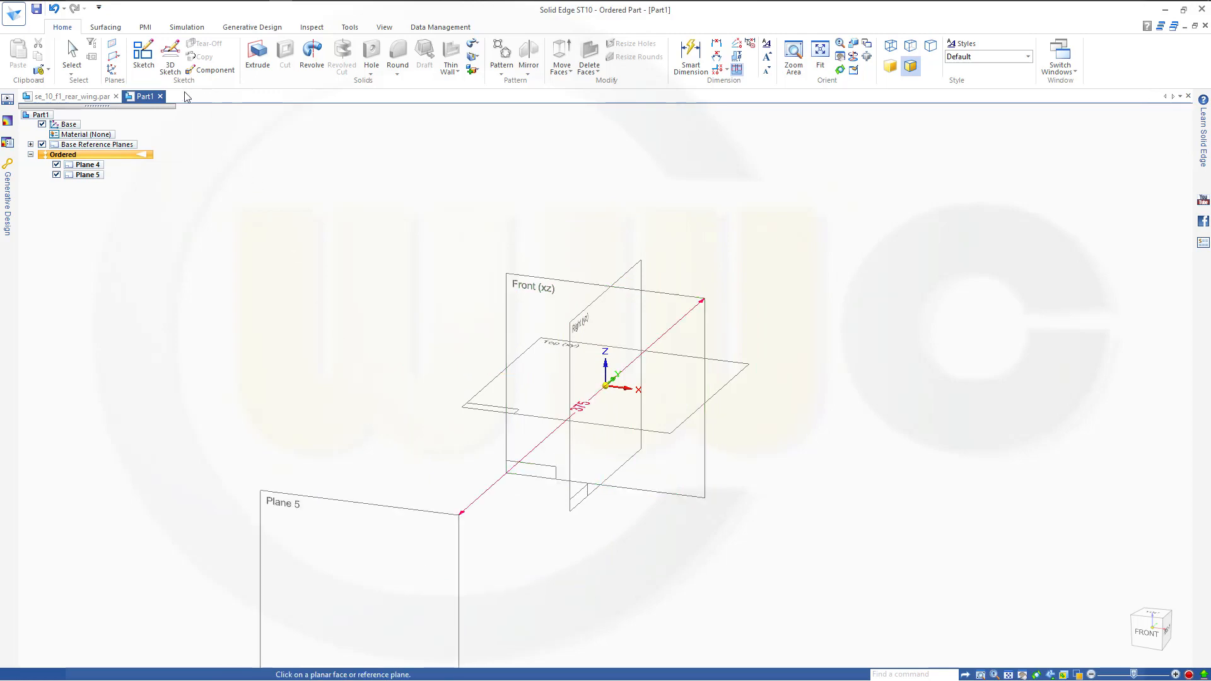
Step: Create a reference plane parallel to the Top (xy) plane, offset 200 mm upward along Z
click(114, 55)
key(Return)
click(684, 420)
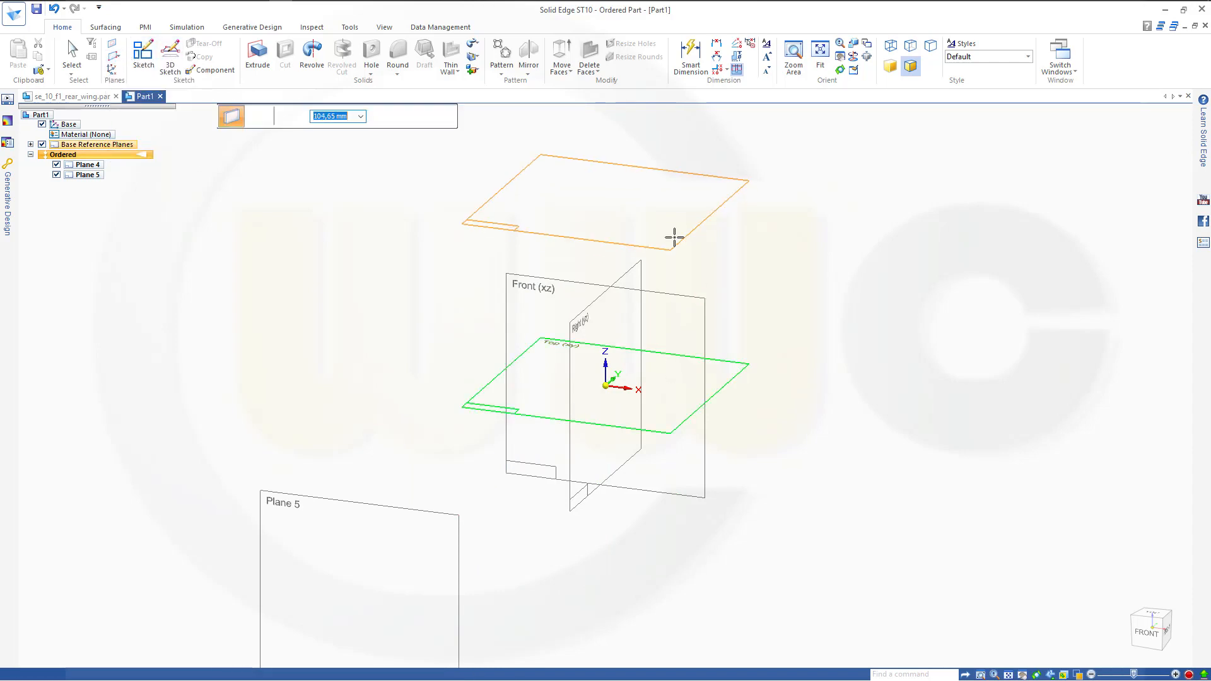
text(200)
key(Tab)
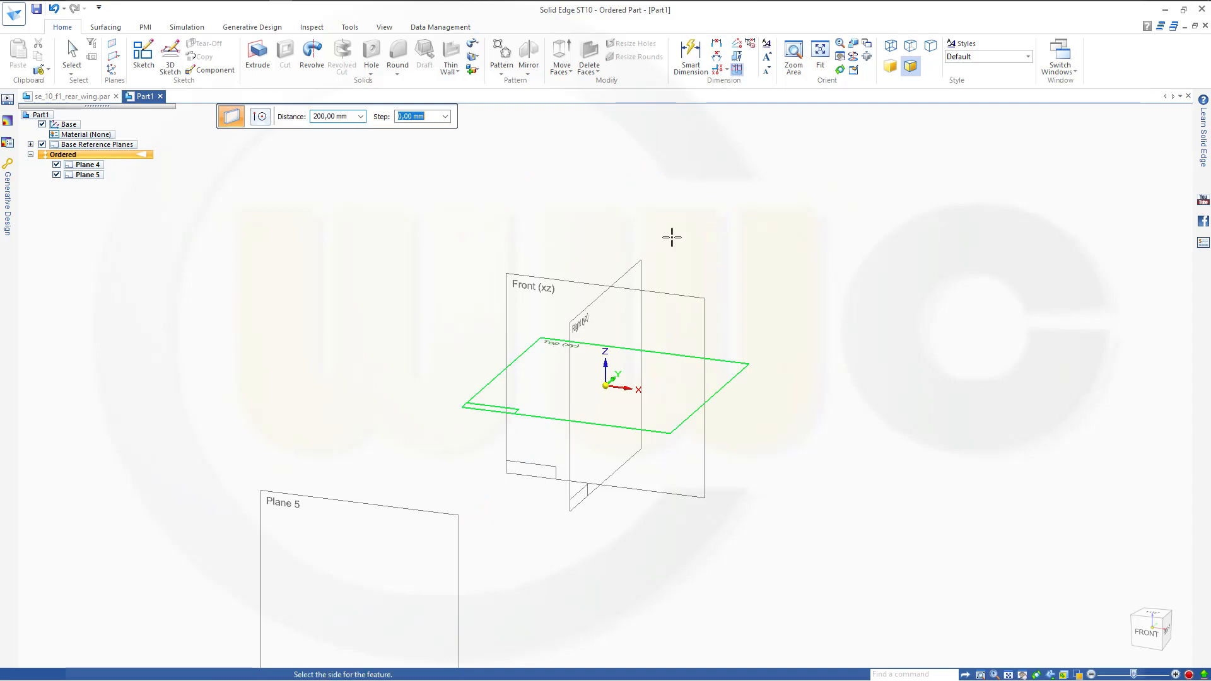
click(672, 239)
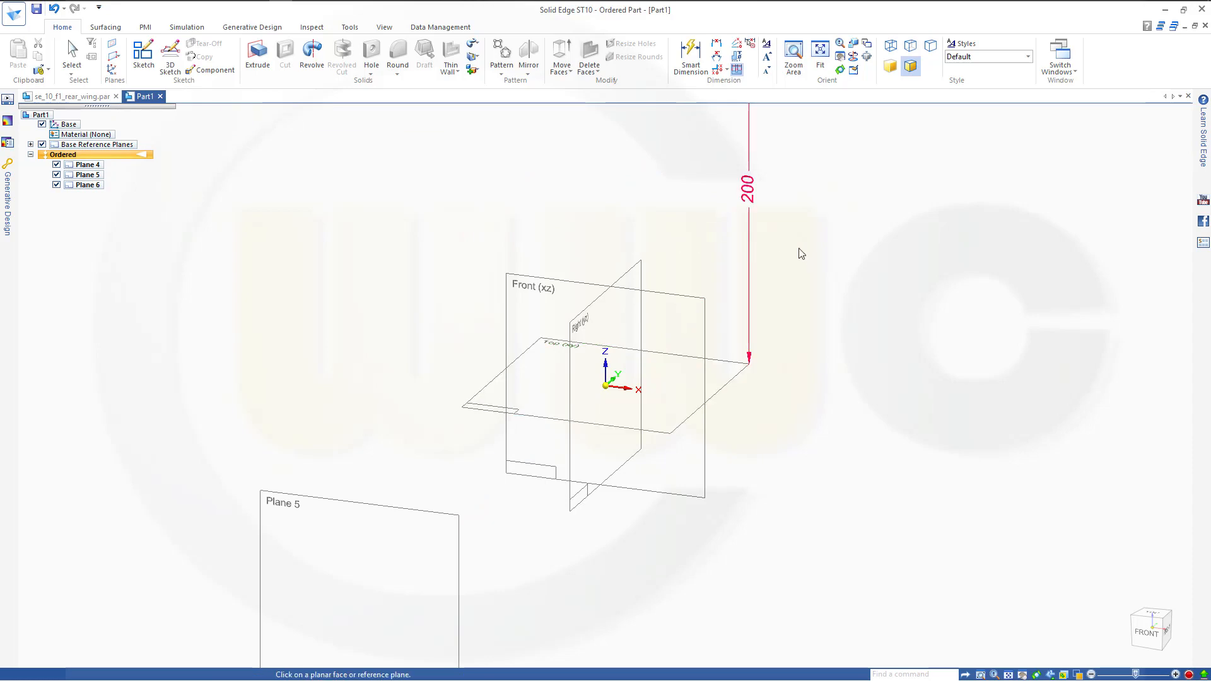
Step: Create a reference plane parallel to the Right (yz) plane, offset 100 mm in the positive X direction
click(113, 55)
click(580, 324)
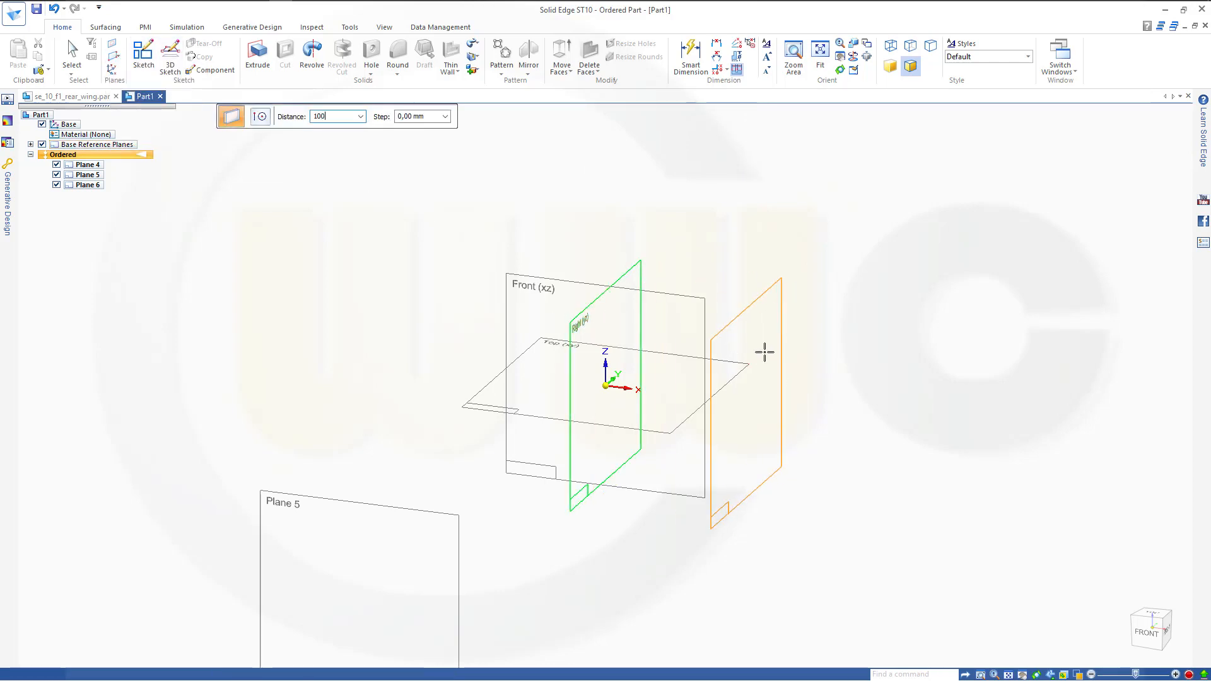
key(Tab)
click(900, 382)
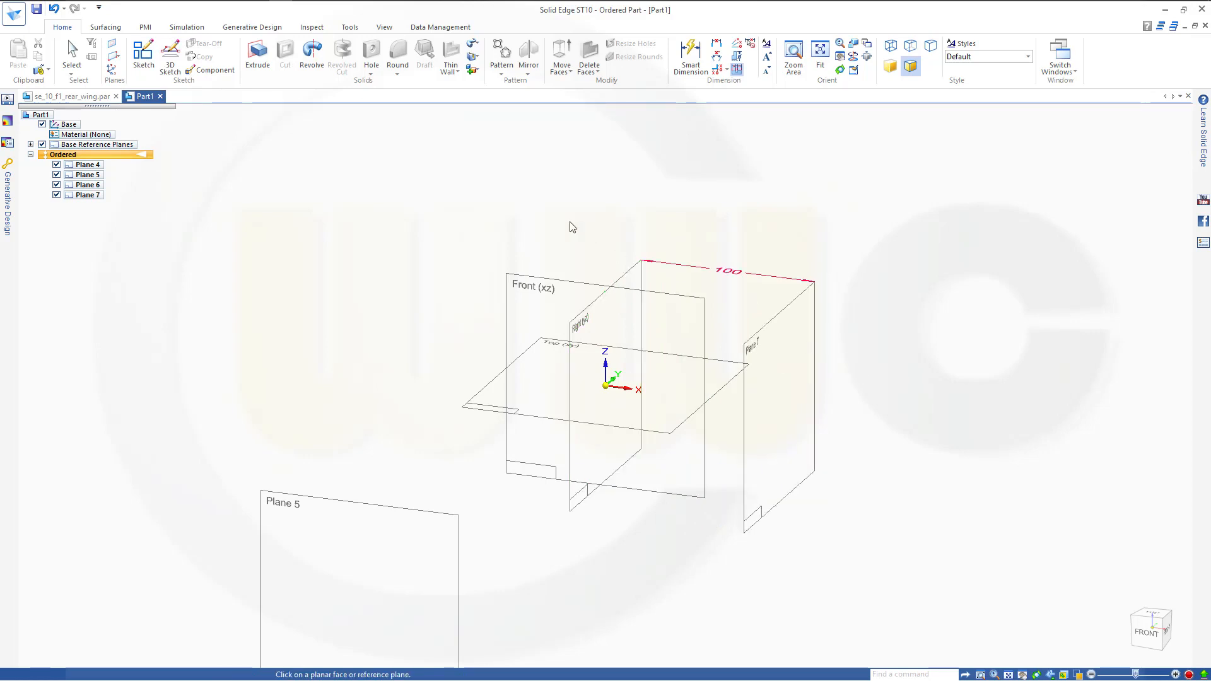
Step: Create a parallel reference plane offset 135 mm from Plane 7 in the positive X direction
click(114, 55)
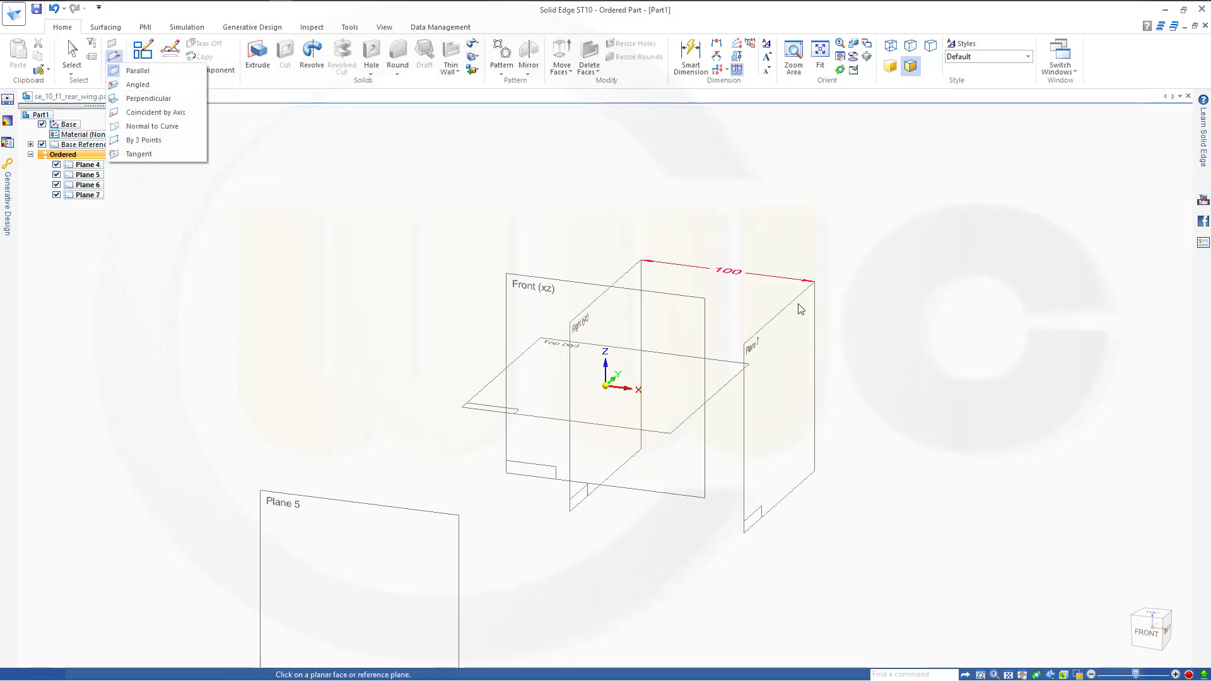
click(781, 320)
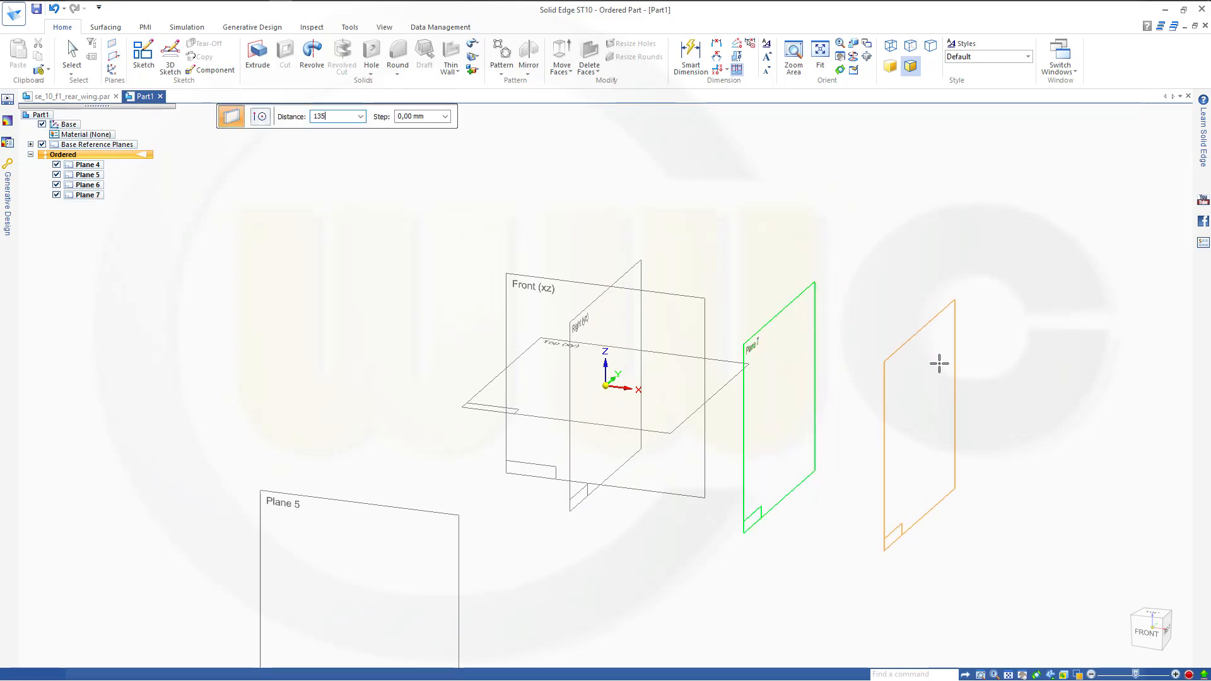
text(135)
key(Tab)
click(963, 284)
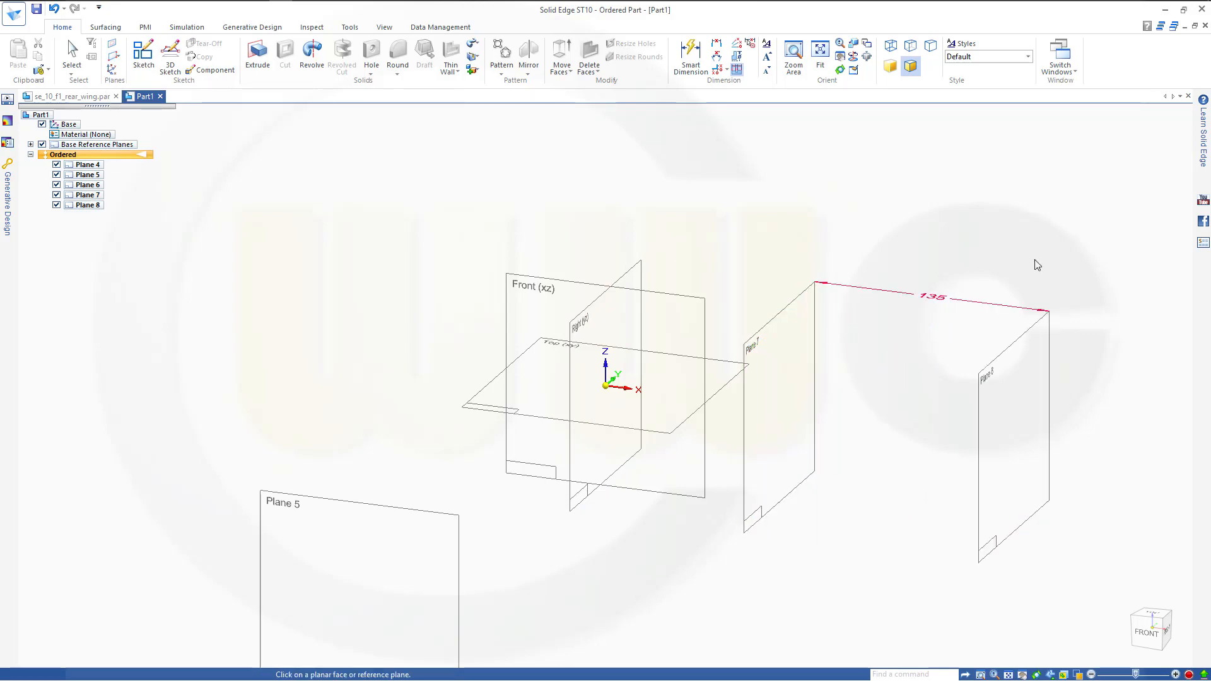
Step: Create a parallel reference plane offset 135 mm from Plane 8 in the positive X direction
click(115, 56)
click(999, 354)
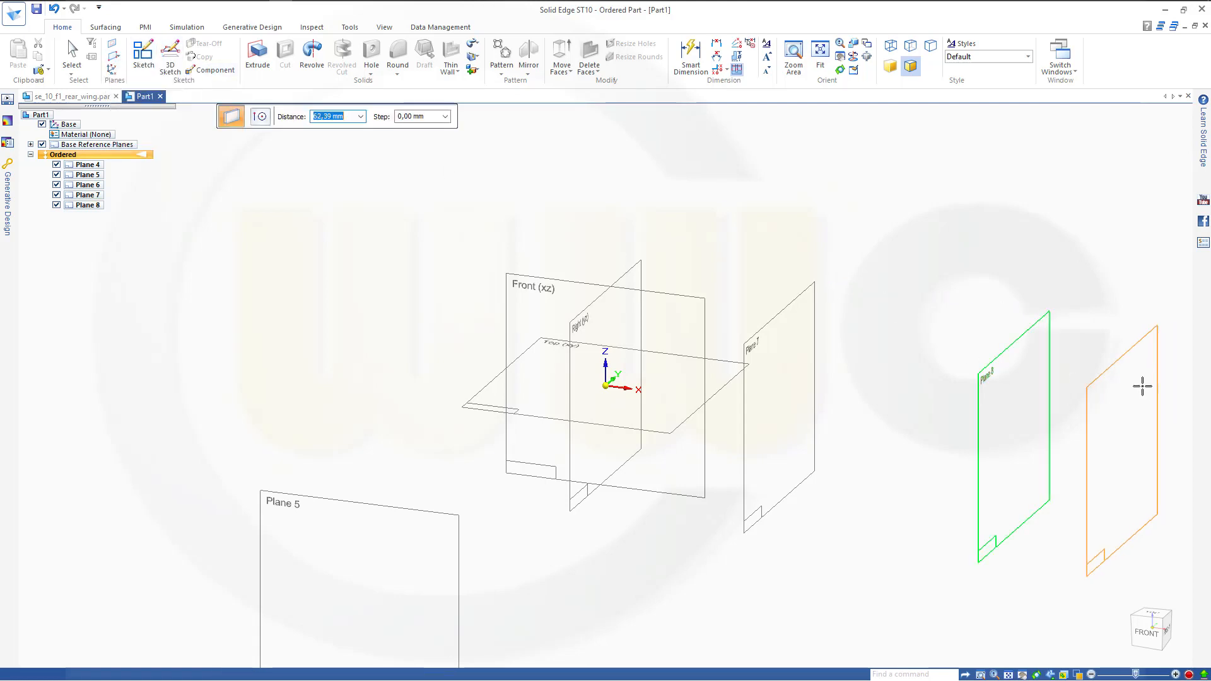
text(1)
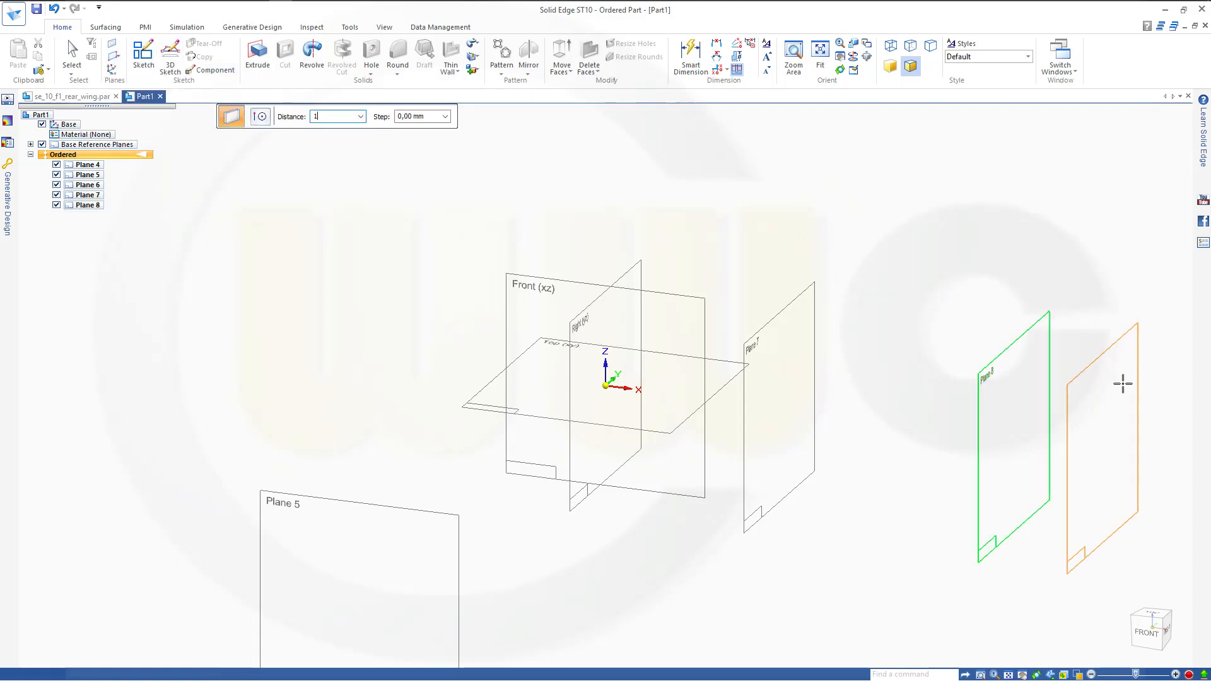
text(35)
key(Return)
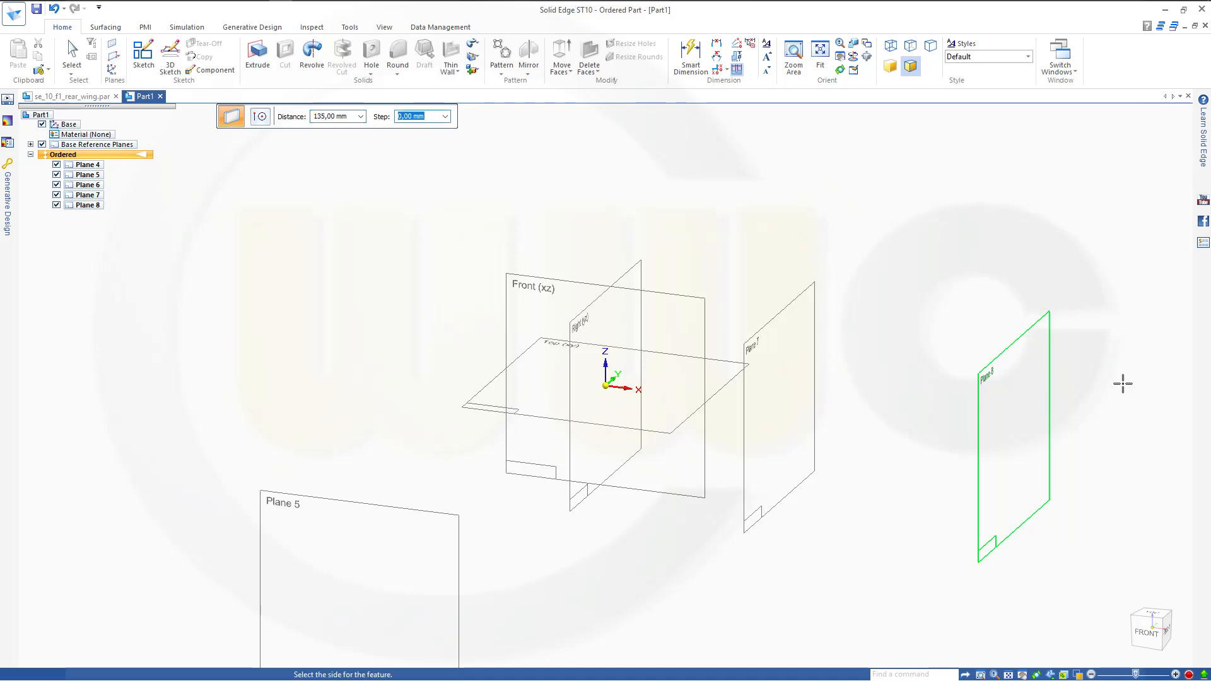
click(1165, 413)
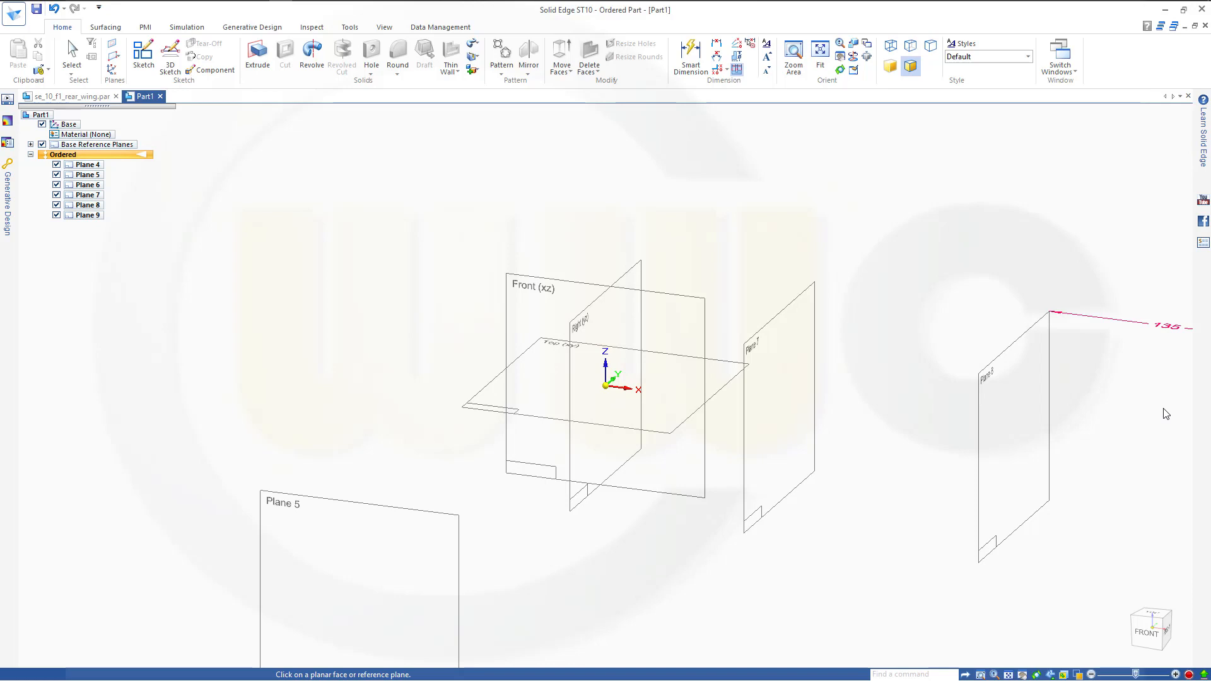
Step: Create a parallel reference plane offset 135 mm from Plane 9 in the positive X direction
shift+middle_drag(1167, 414, 641, 327)
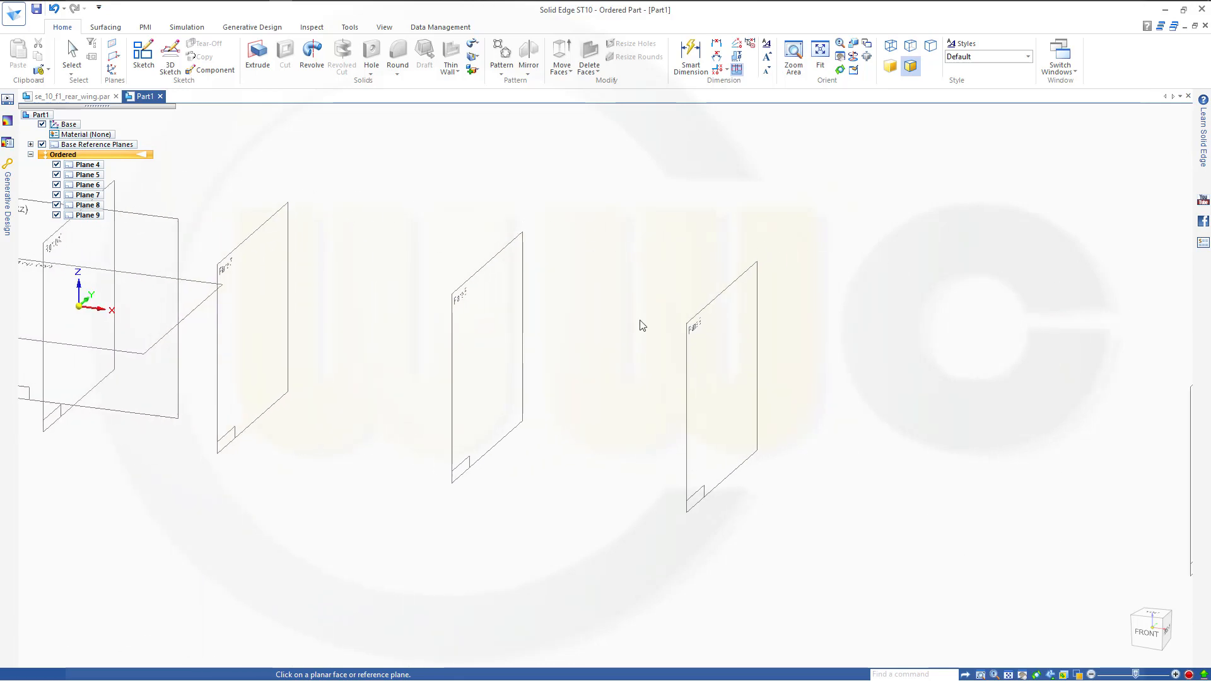
click(114, 55)
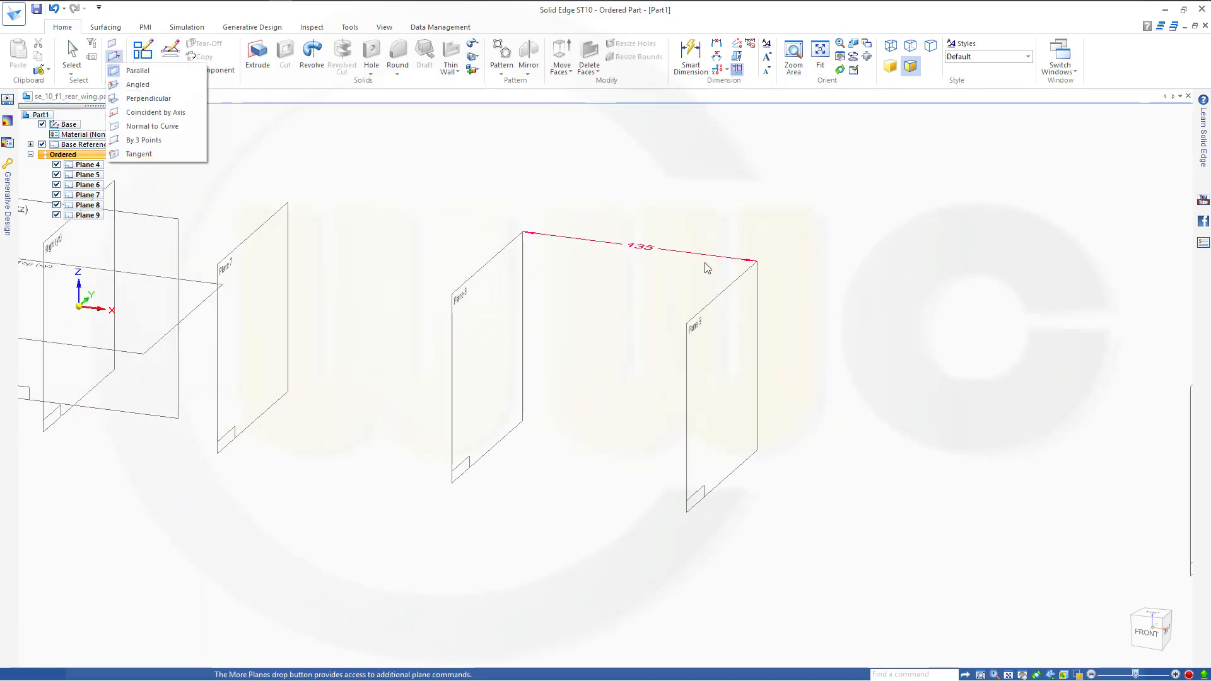
click(741, 311)
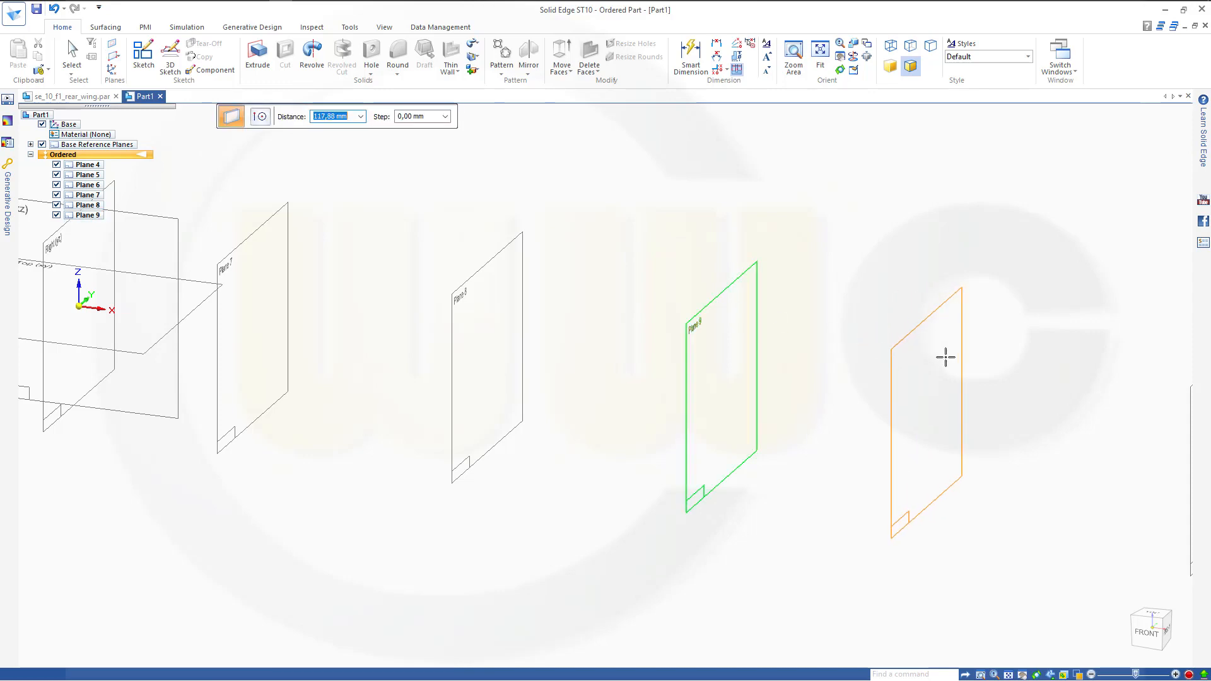
text(135)
key(Tab)
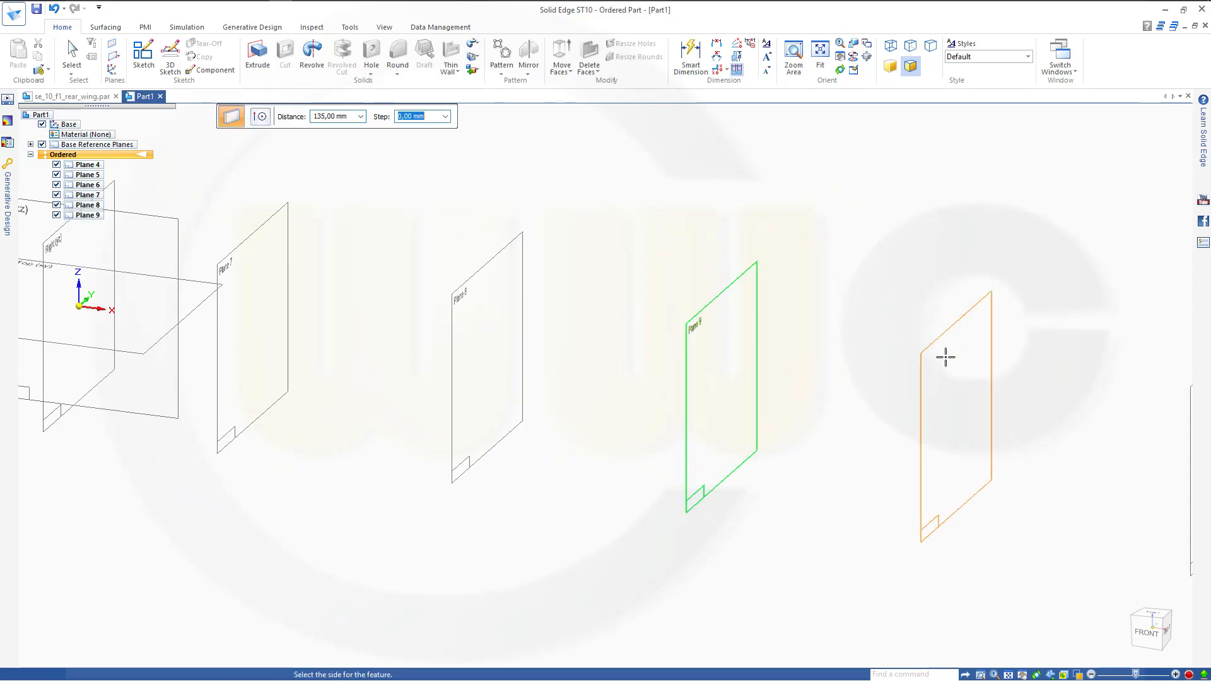
click(1006, 249)
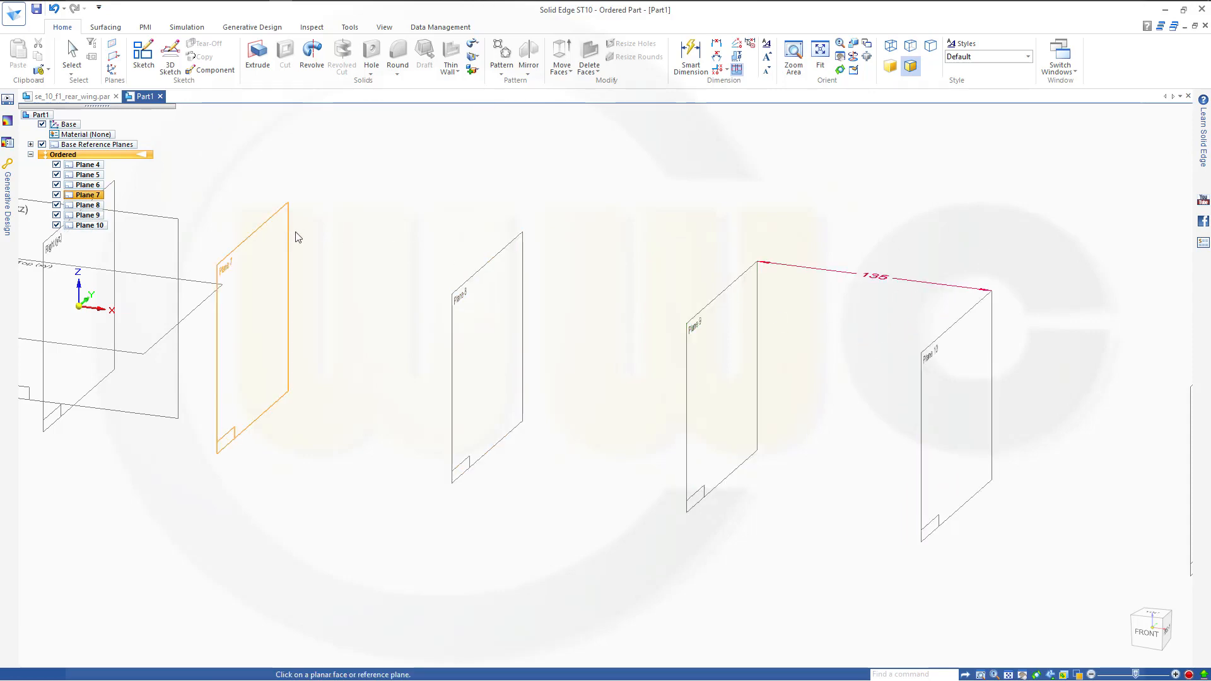
Step: Create a parallel reference plane offset 135 mm from Plane 10 in the positive X direction
click(114, 56)
click(960, 324)
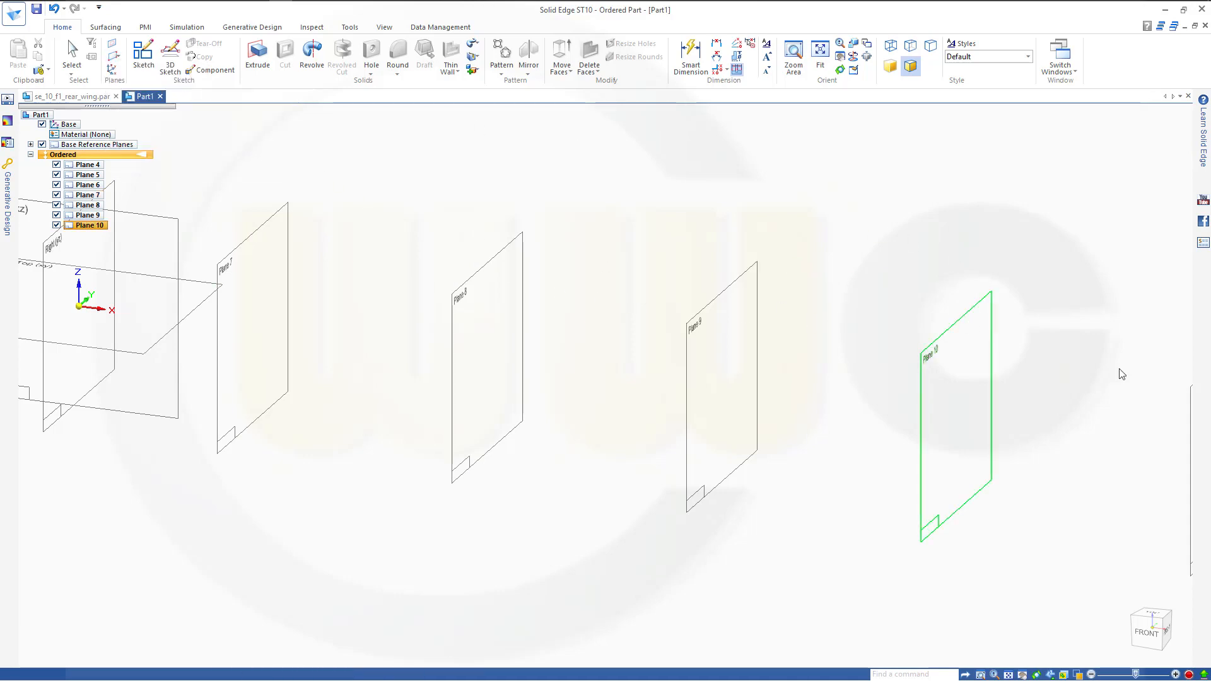
text(135)
key(Tab)
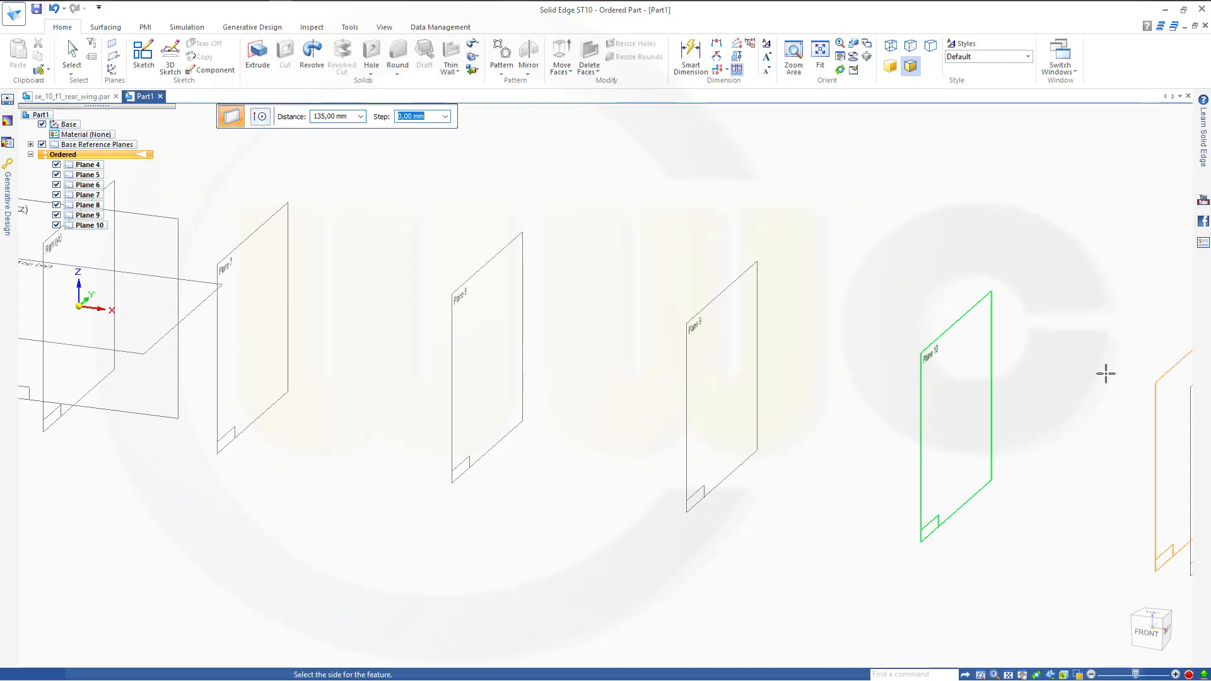
click(1128, 320)
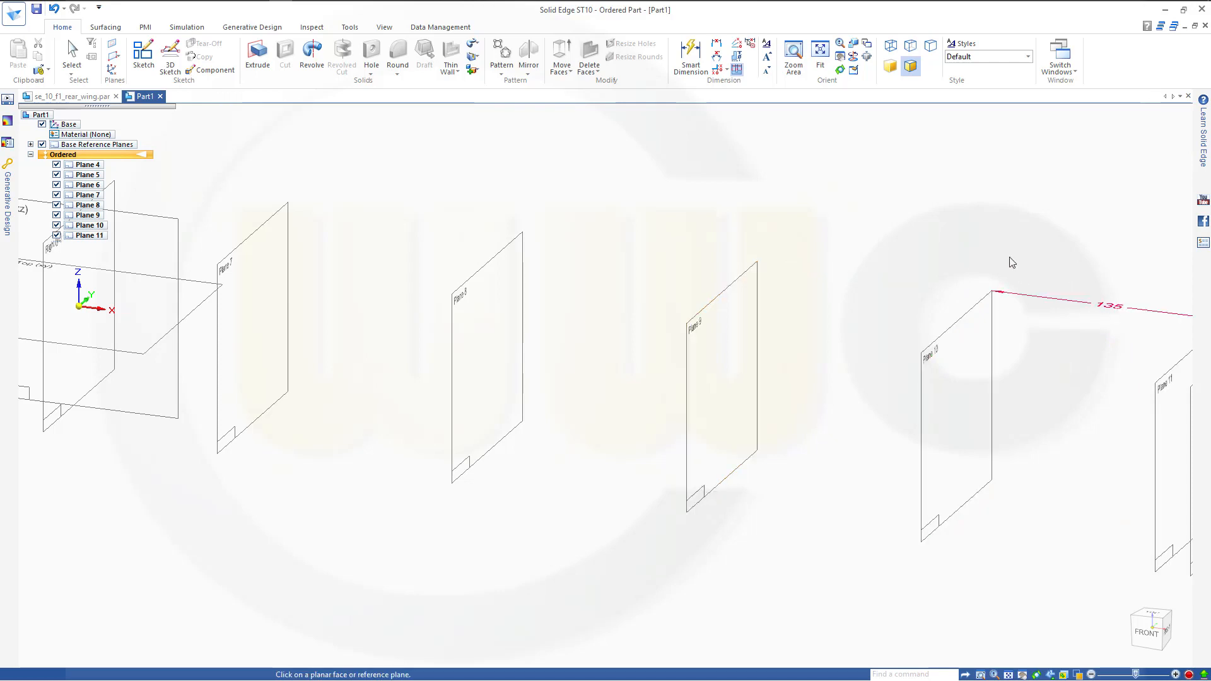
Step: Start a sketch on the Front plane and draw a two-point rectangle from the origin, about 72 mm wide and 61 mm high
scroll(819, 247, up, 2)
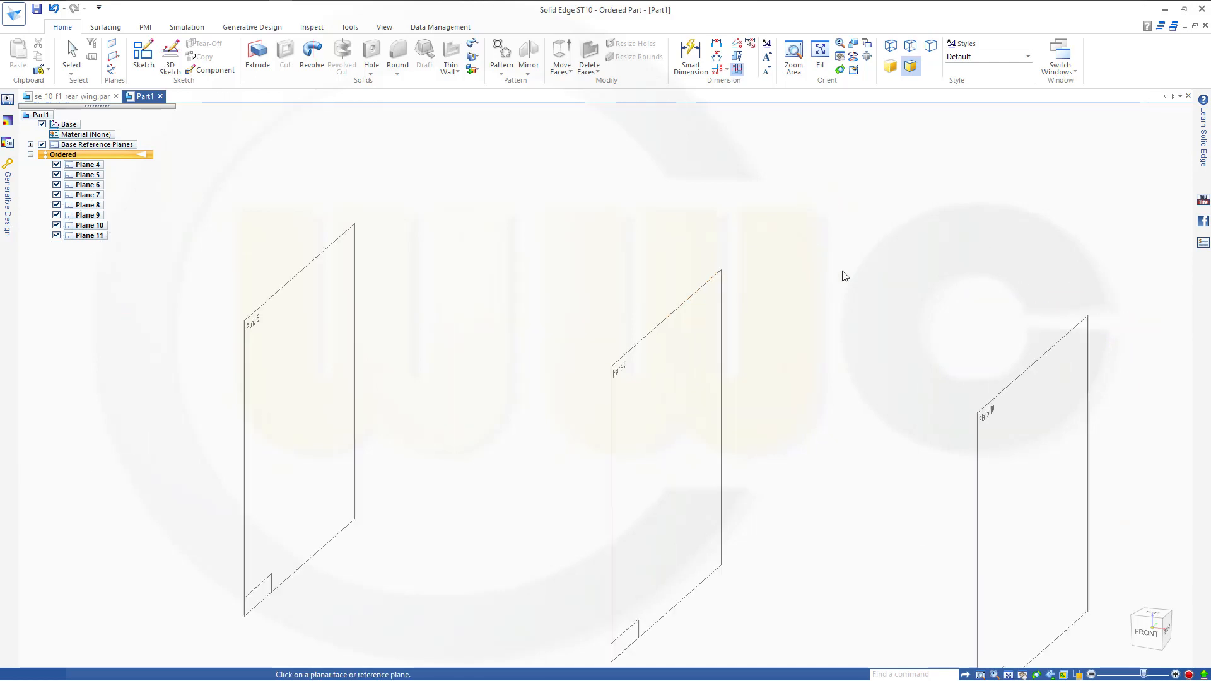
scroll(885, 302, down, 3)
scroll(1002, 395, down, 3)
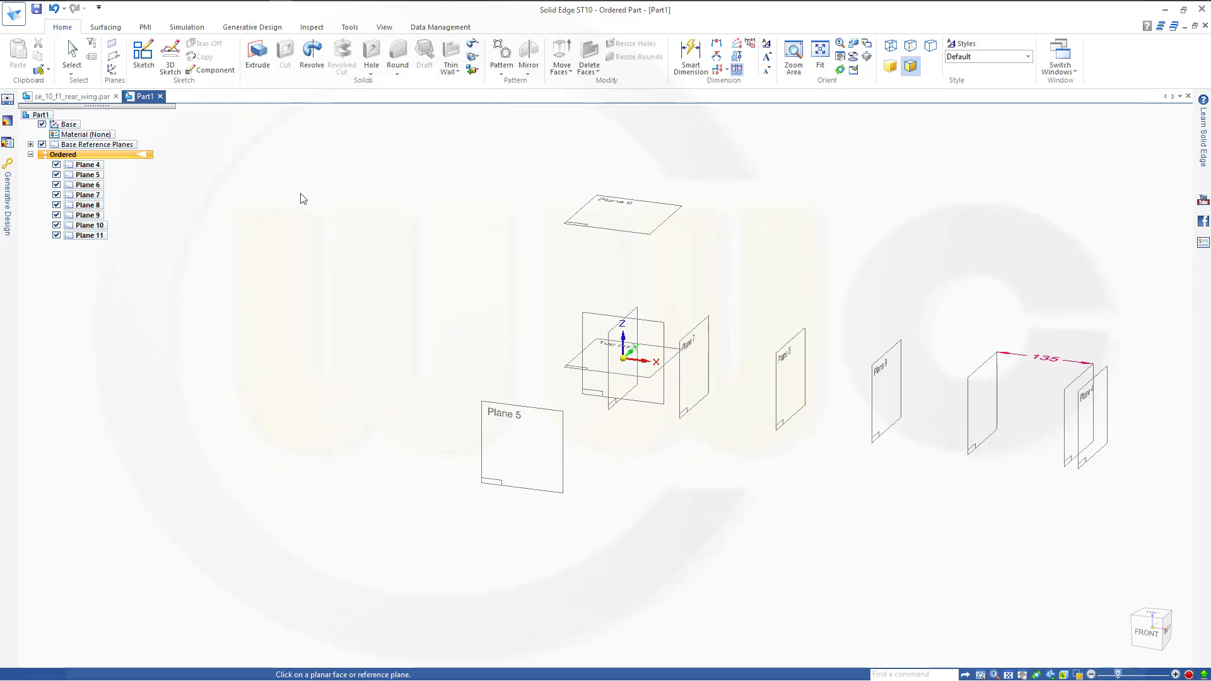
click(143, 55)
click(649, 325)
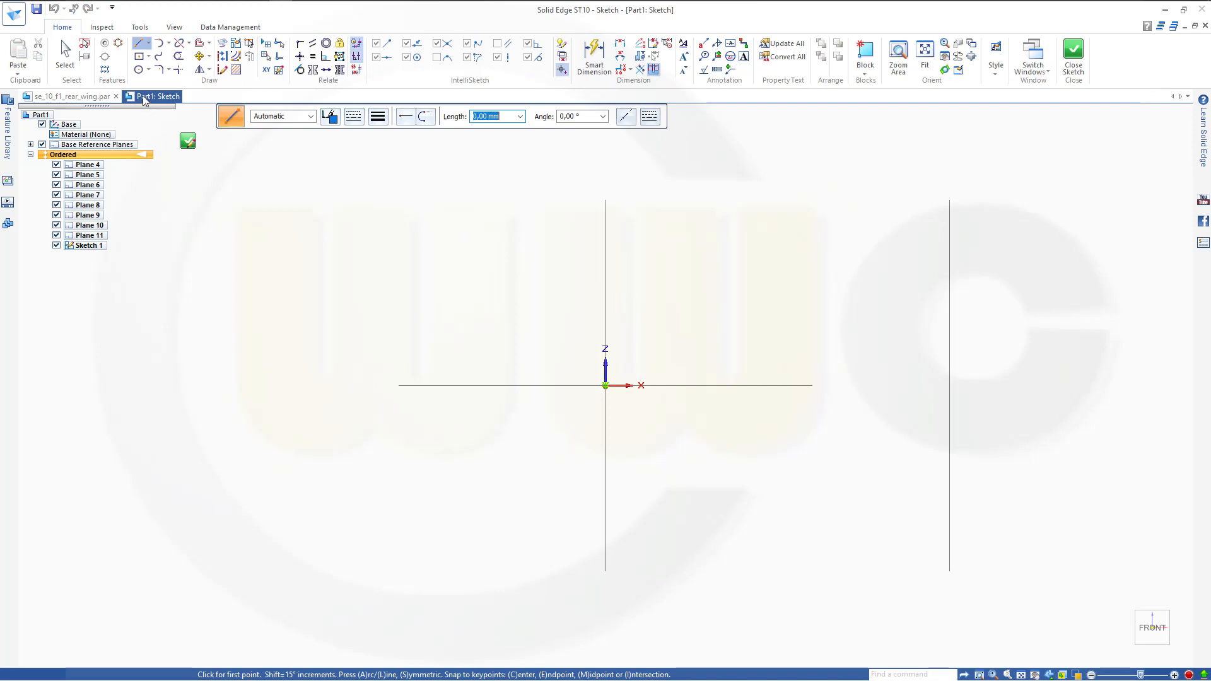
click(148, 56)
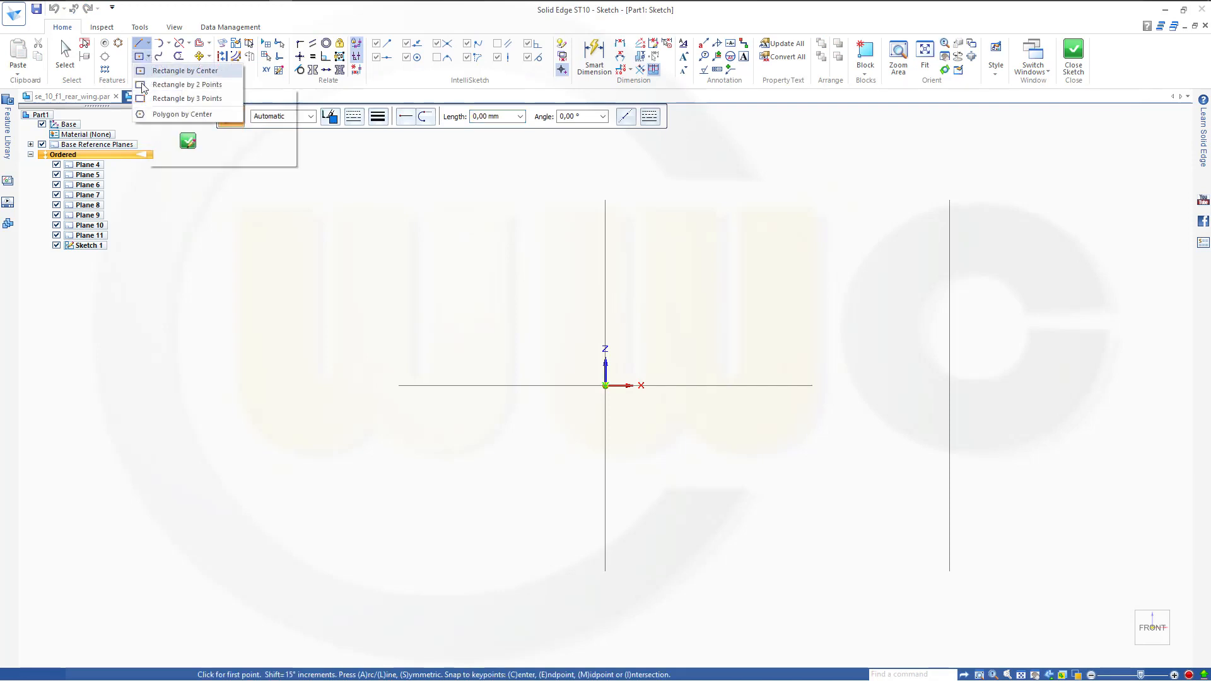
click(144, 86)
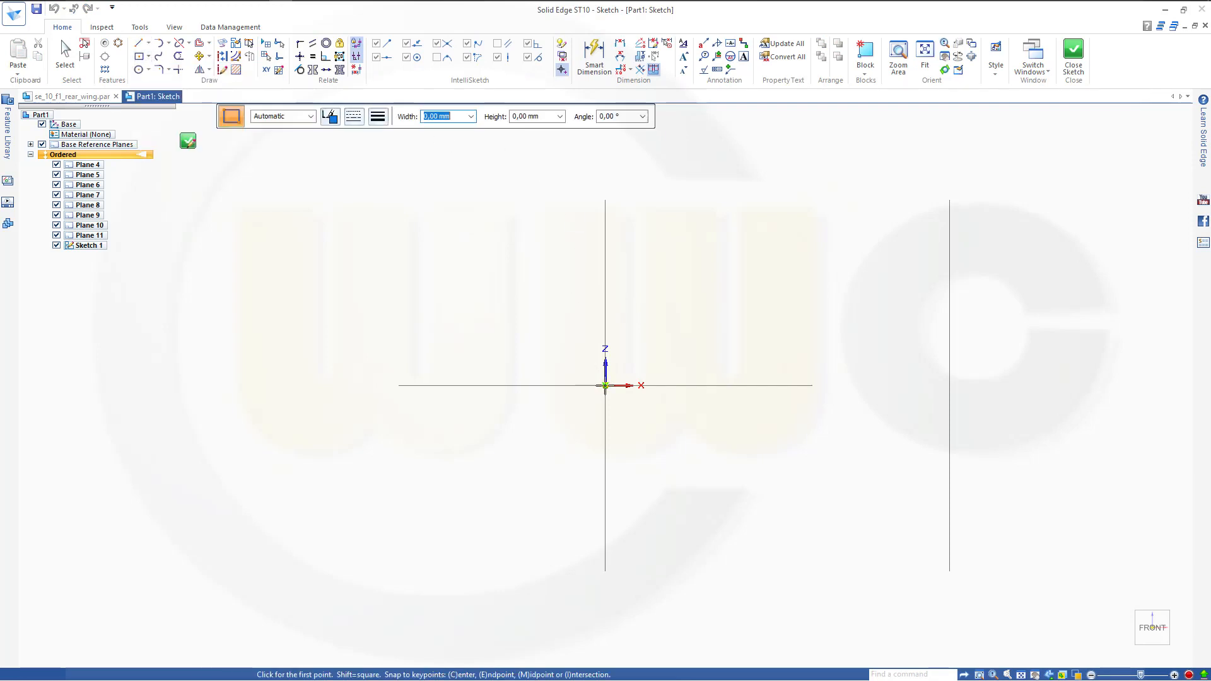
click(605, 385)
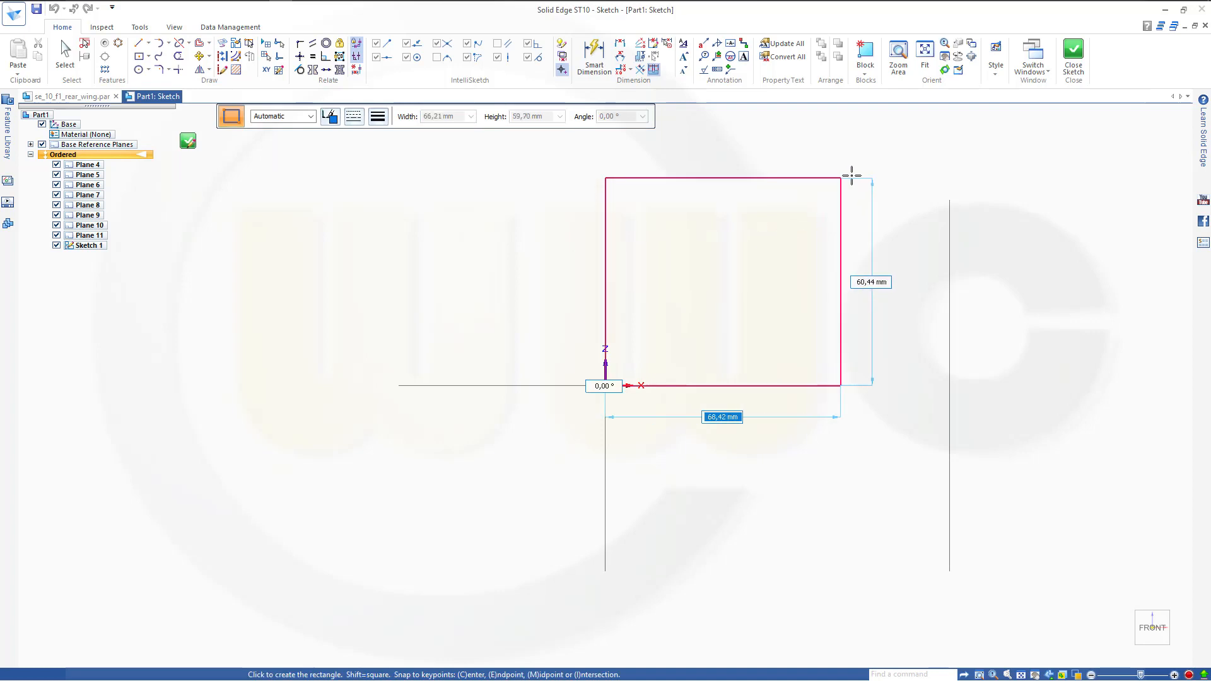
click(854, 174)
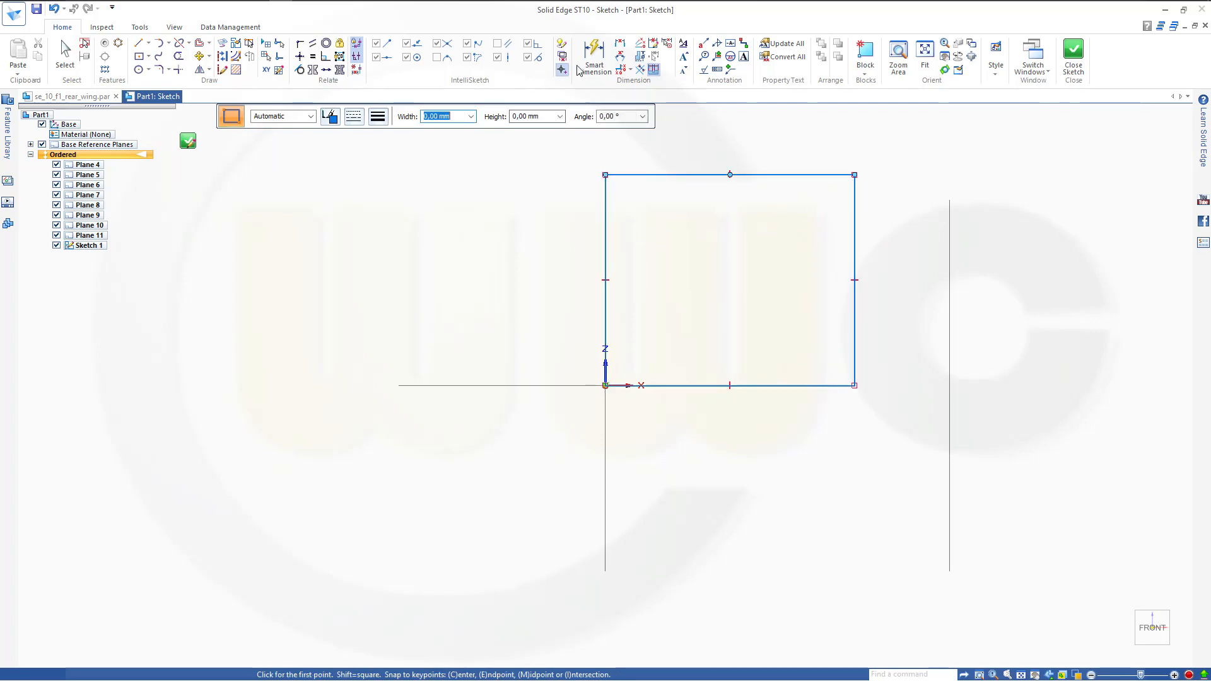
Step: Dimension the rectangle's width and set it to 650 mm
click(607, 74)
click(855, 237)
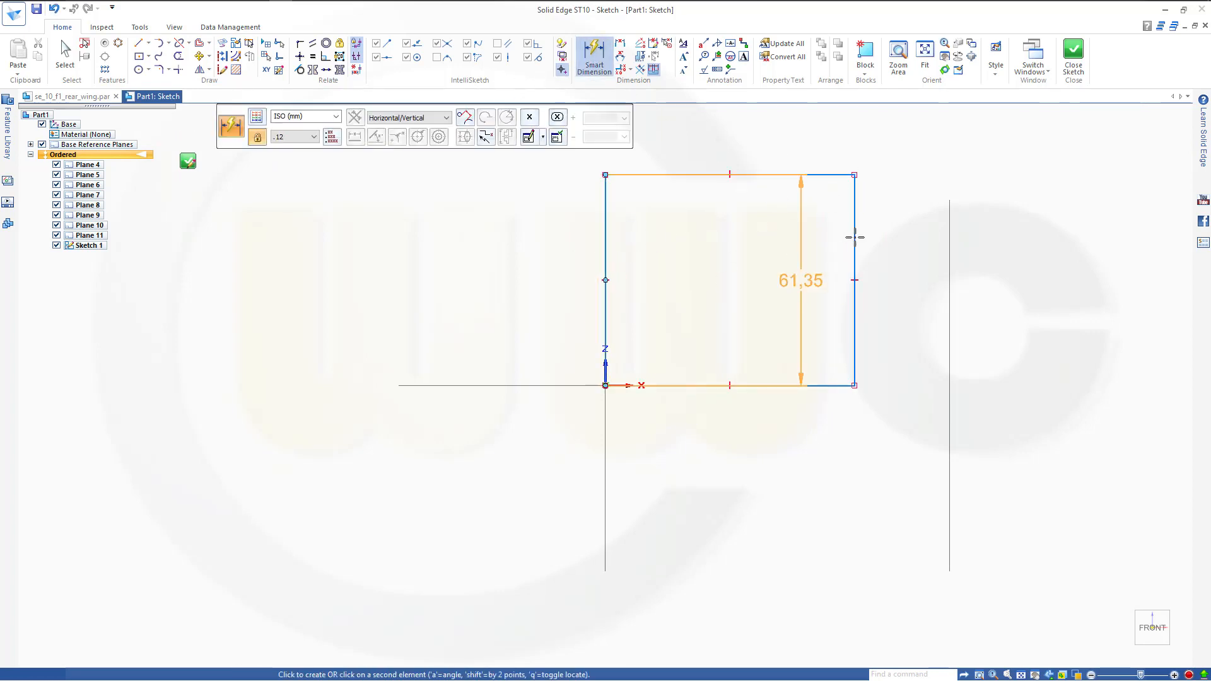
click(856, 233)
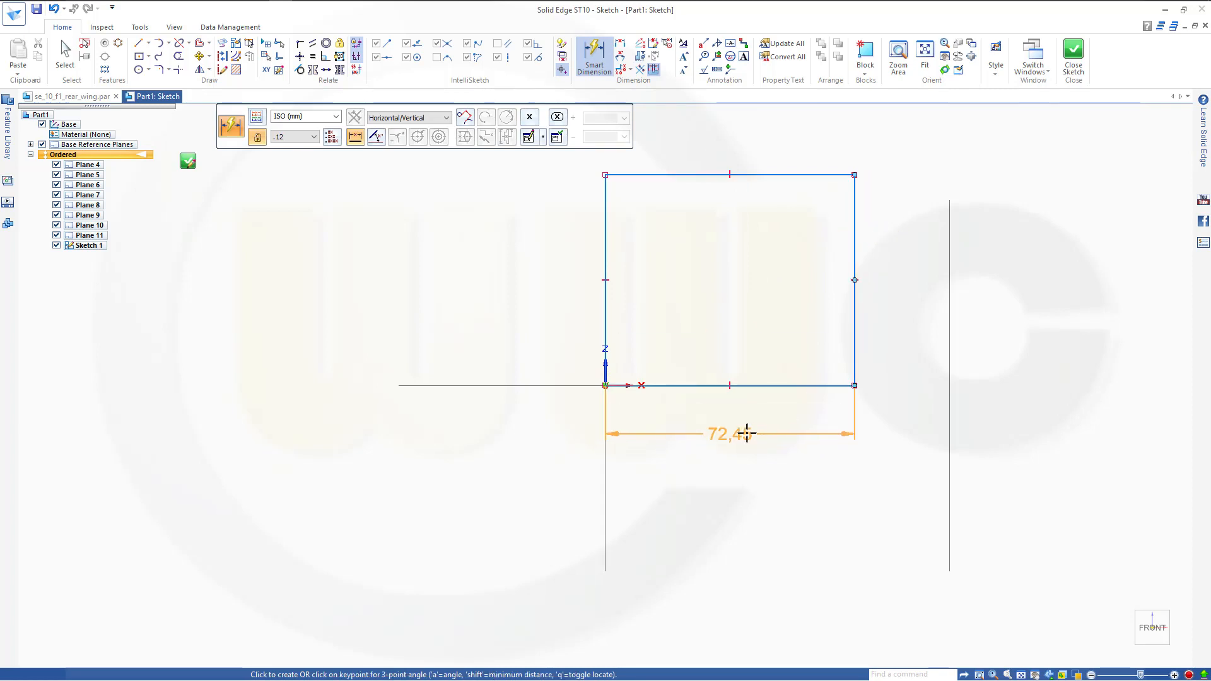
click(747, 433)
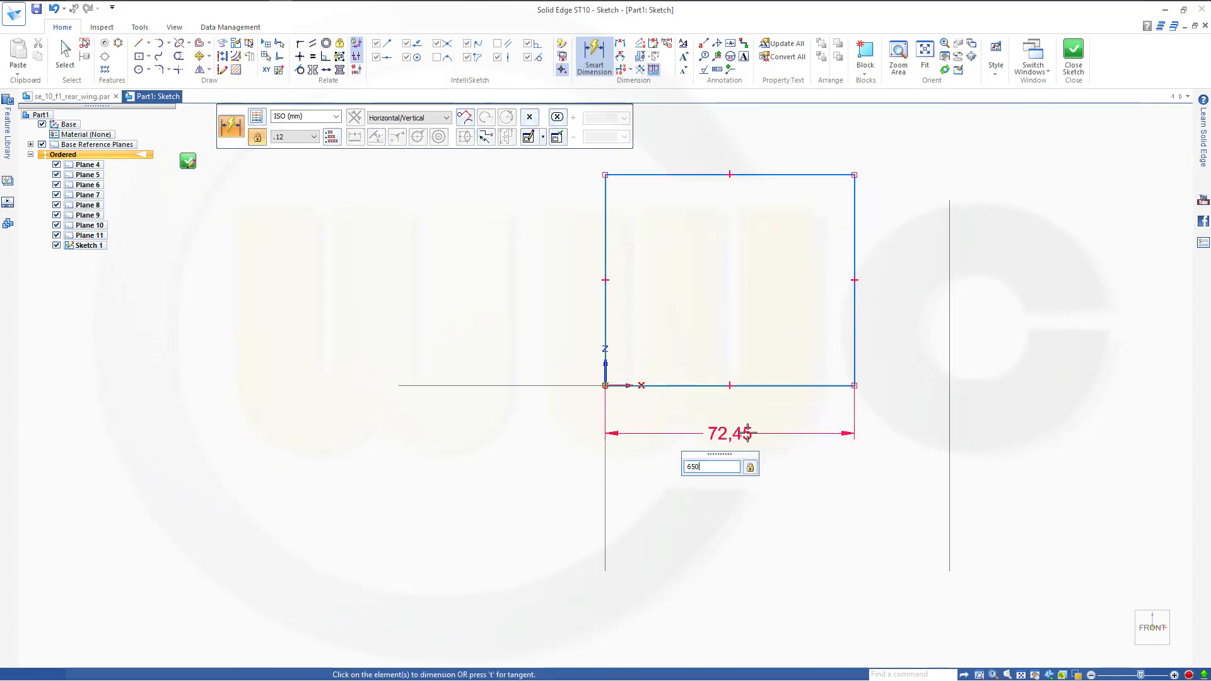
key(Return)
Step: Dimension the rectangle's height between its lower and upper edges and set it to 650 mm
click(798, 385)
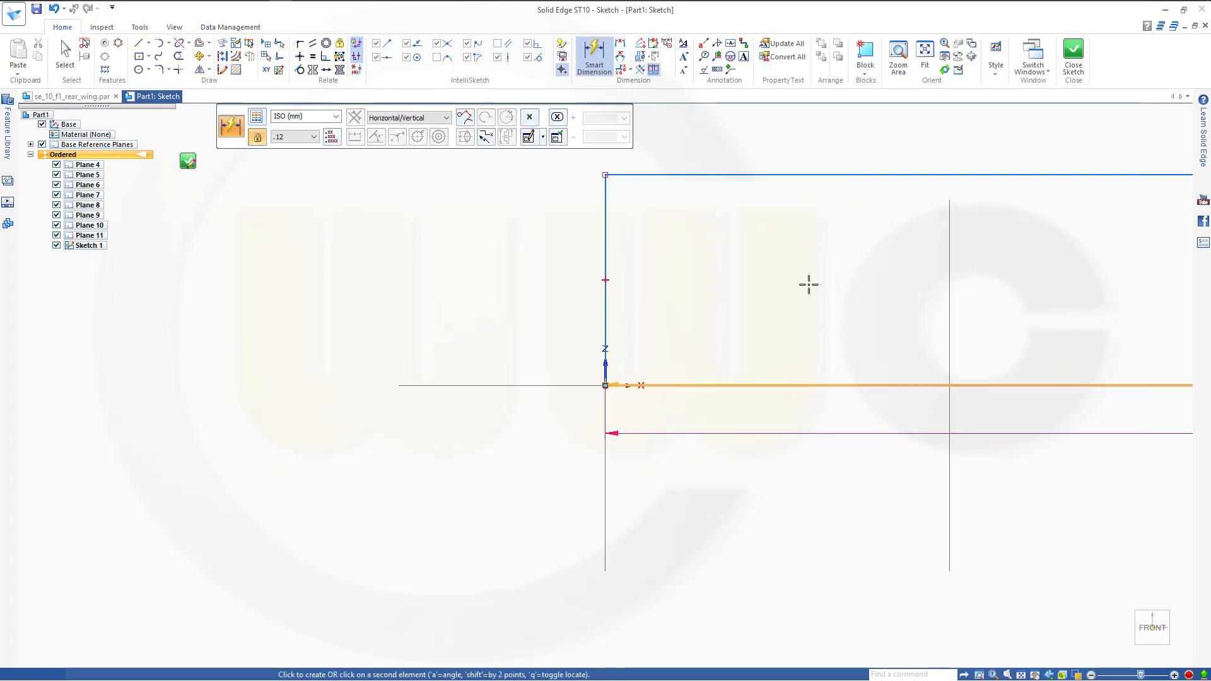
click(774, 178)
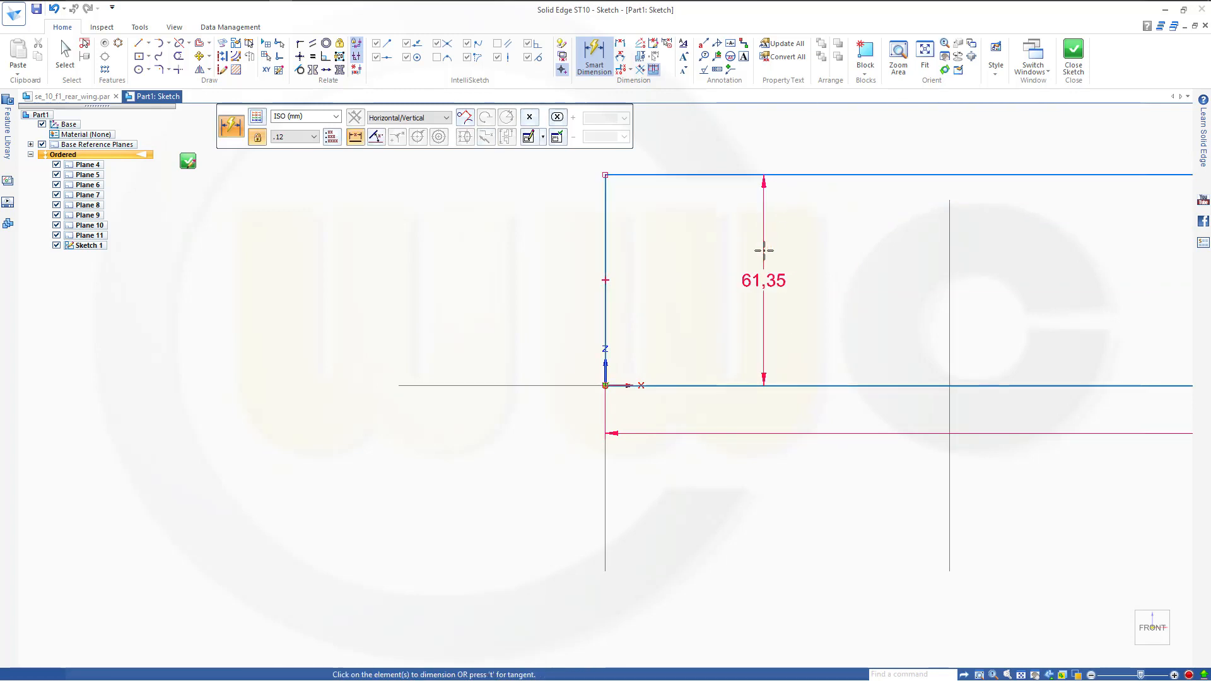
click(764, 256)
key(Return)
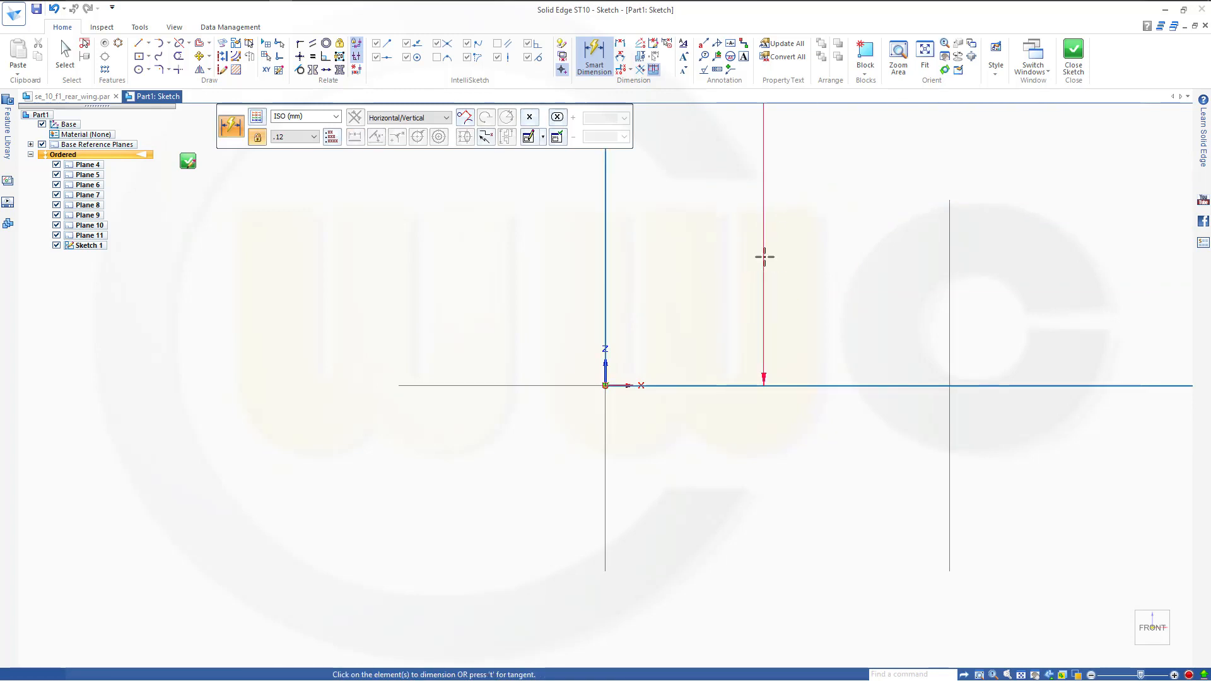
scroll(803, 218, up, 2)
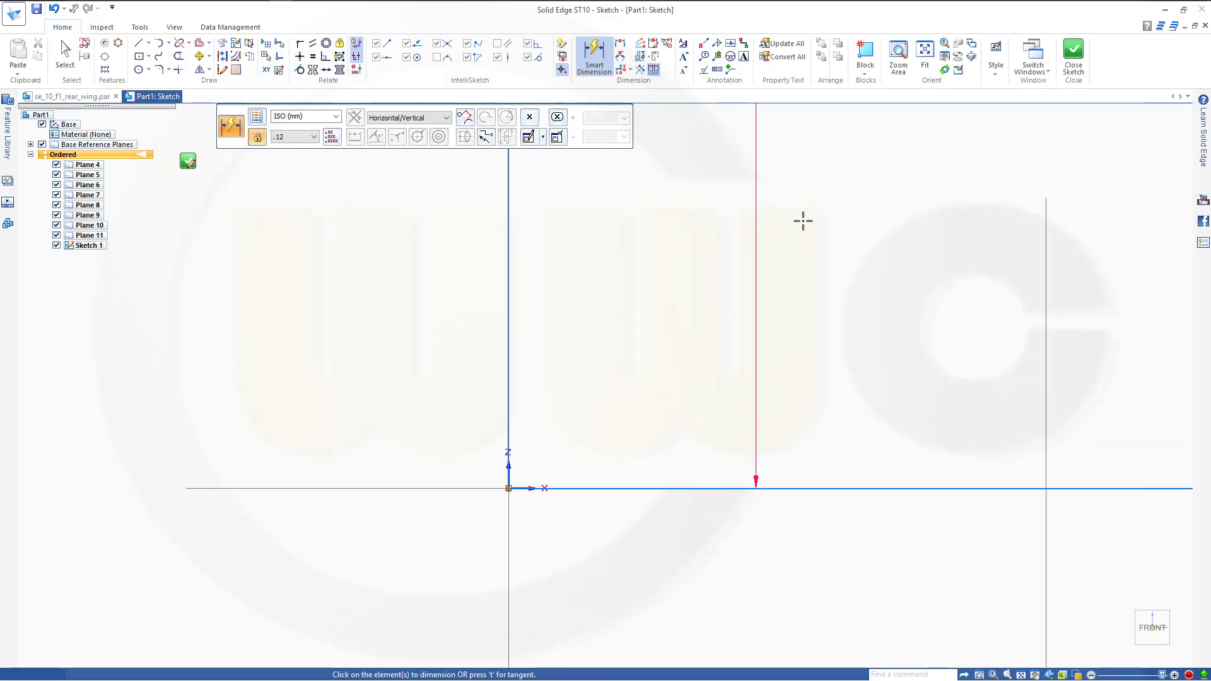
scroll(917, 230, down, 7)
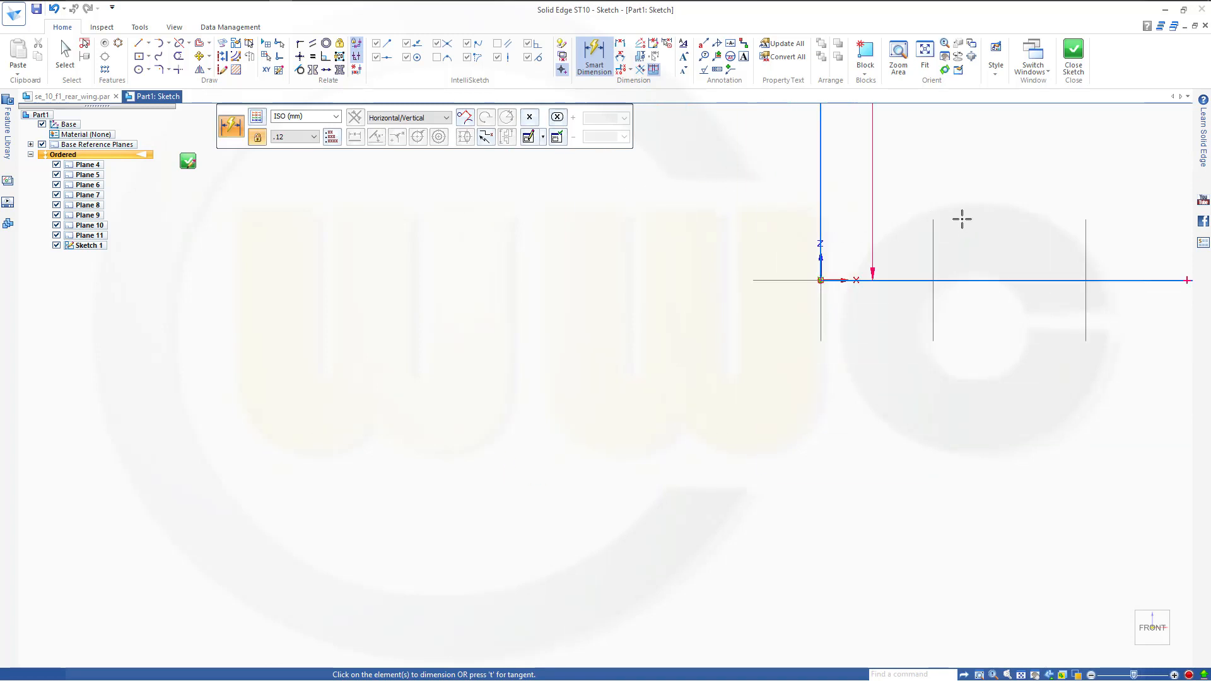
shift+middle_drag(941, 235, 537, 595)
scroll(710, 457, down, 4)
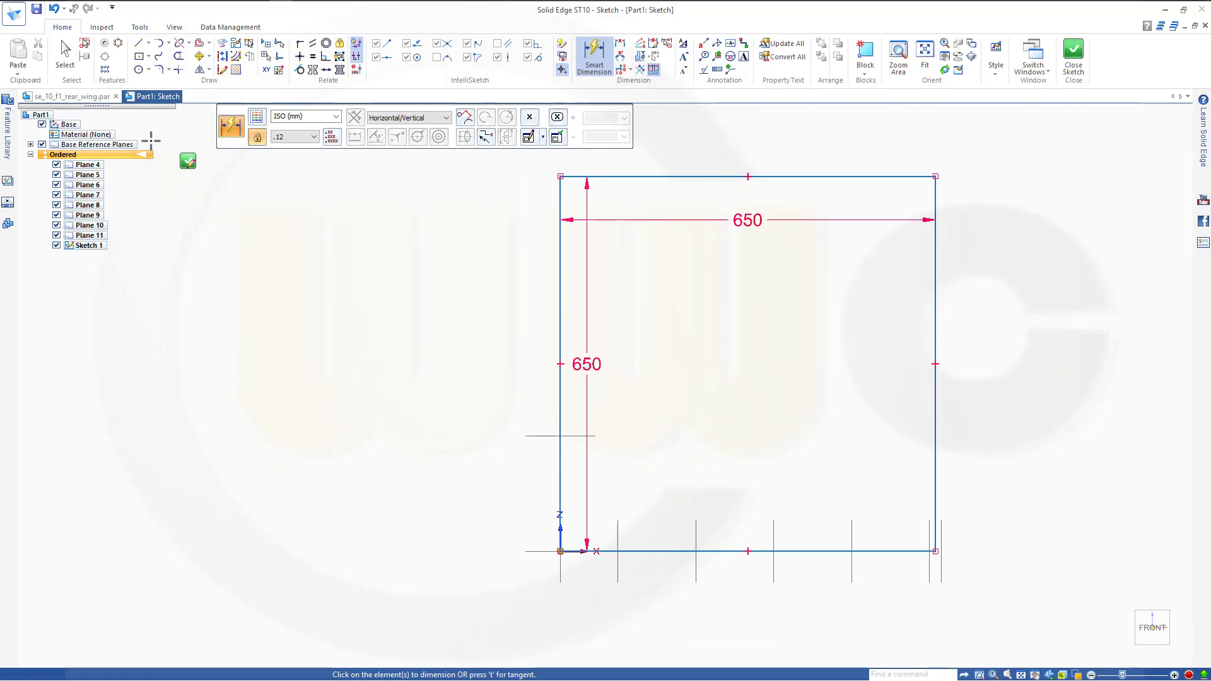
Step: Draw an S-shaped curve from the square's upper-left corner, bulging outside its left edge, to a point on its bottom edge
click(158, 57)
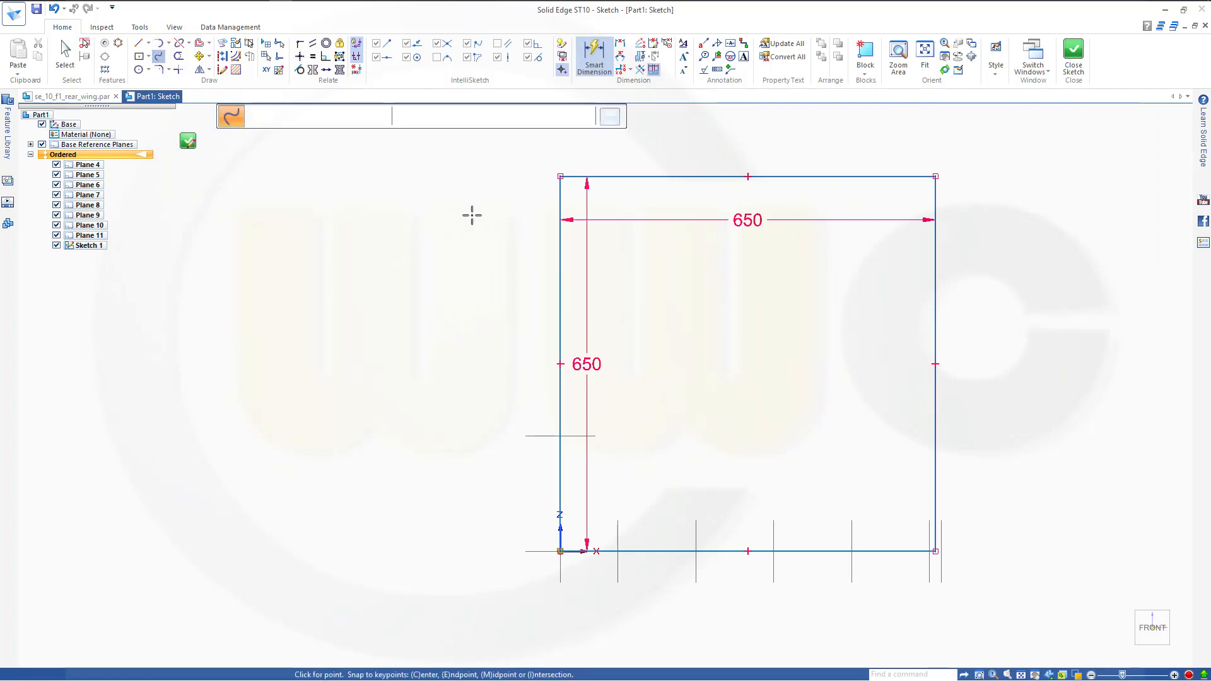
click(560, 176)
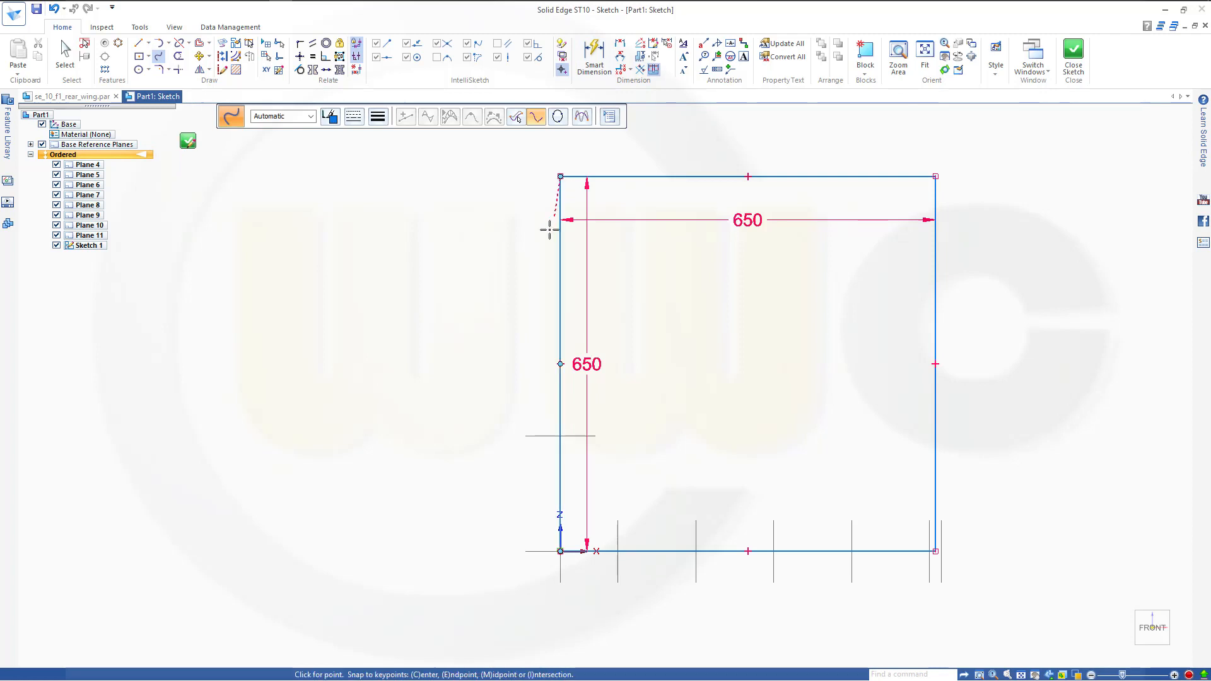
click(526, 299)
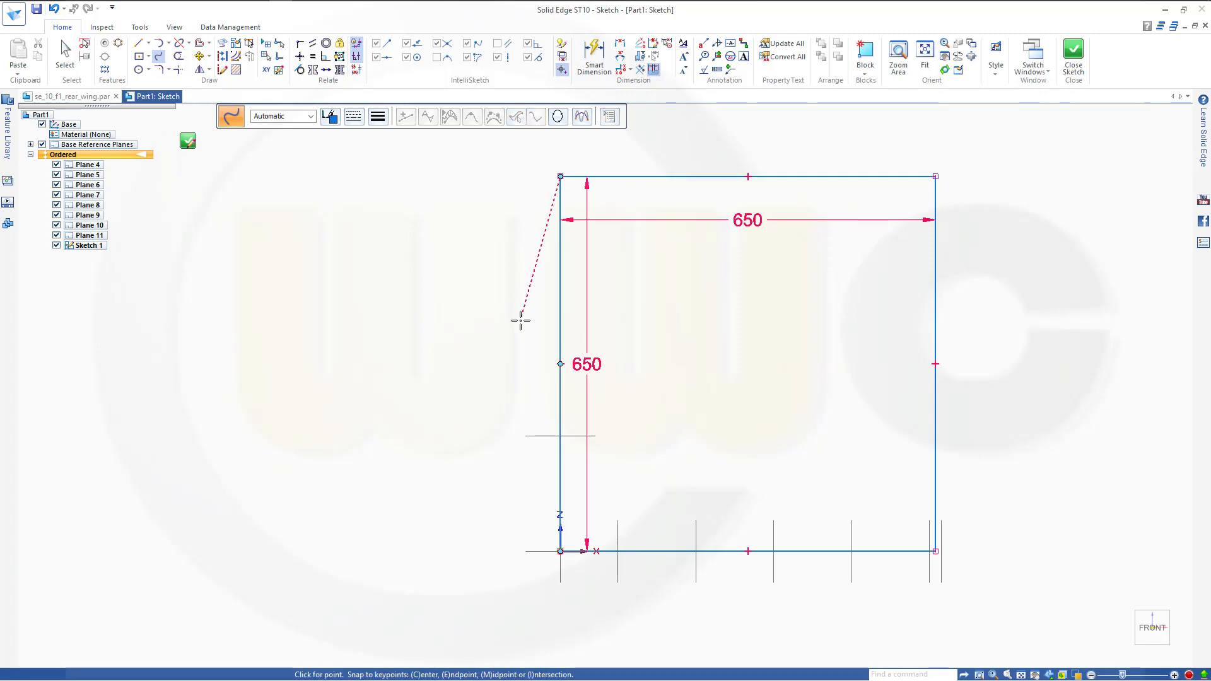
click(539, 426)
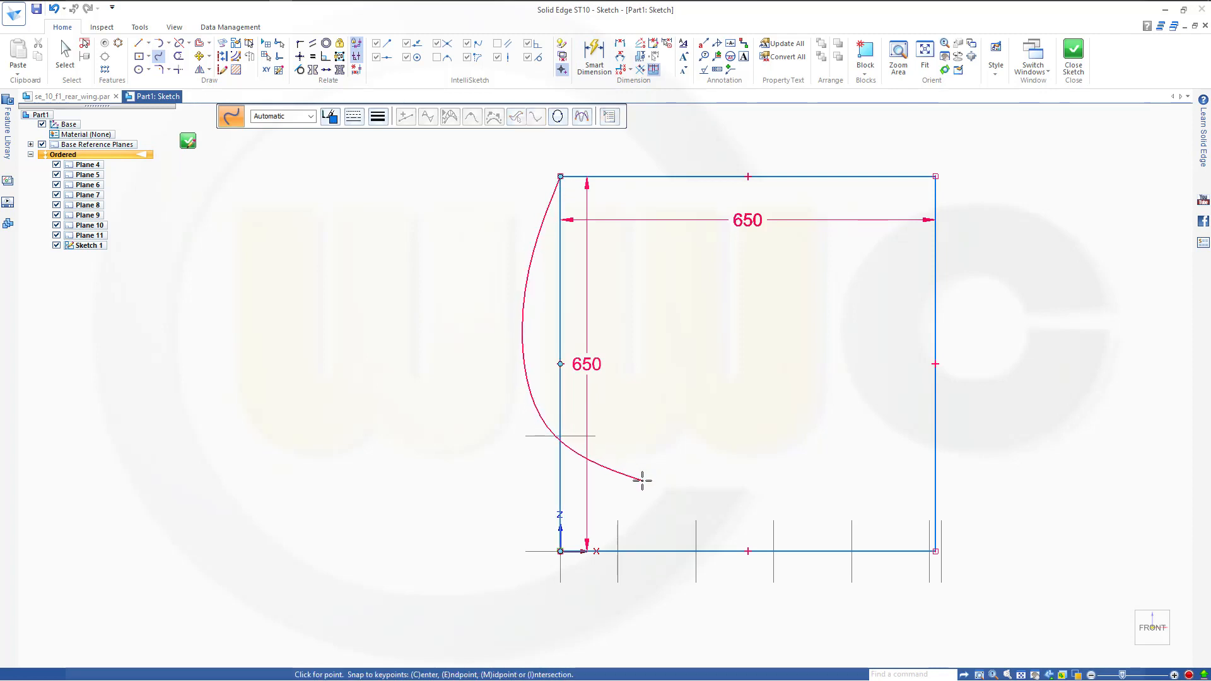
double_click(651, 552)
key(Escape)
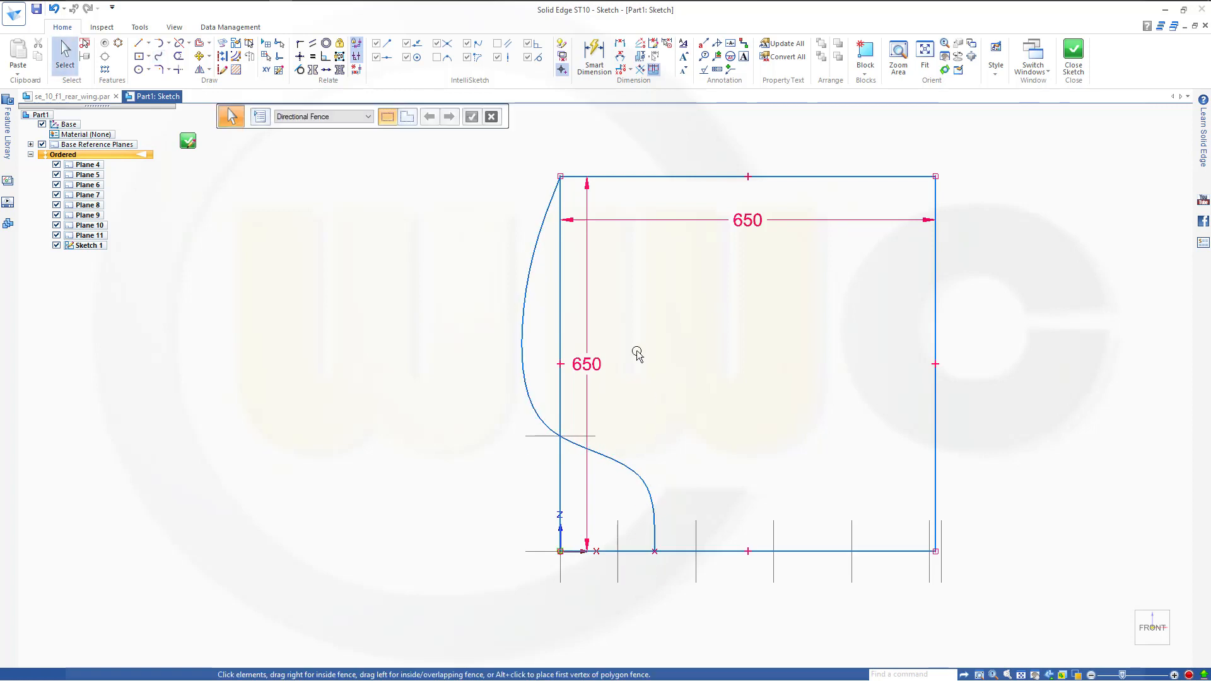
Step: Draw a line about 108 mm long straight down from the curve's lower endpoint and convert it to construction geometry
click(139, 49)
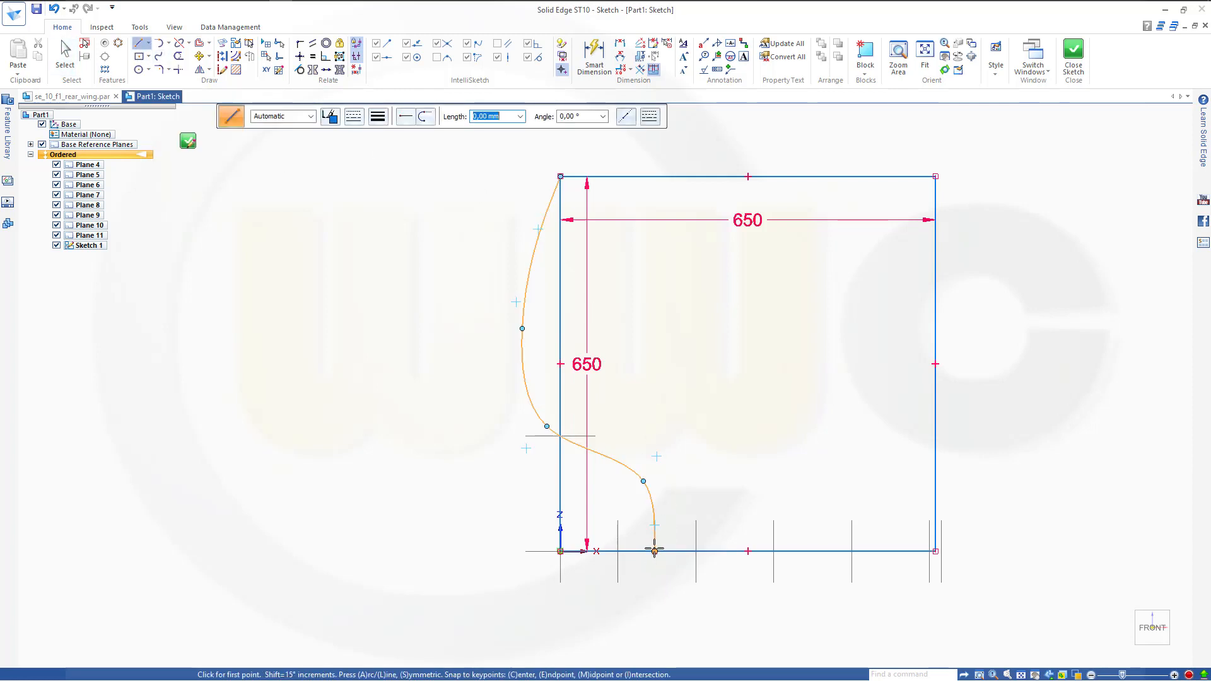
click(655, 551)
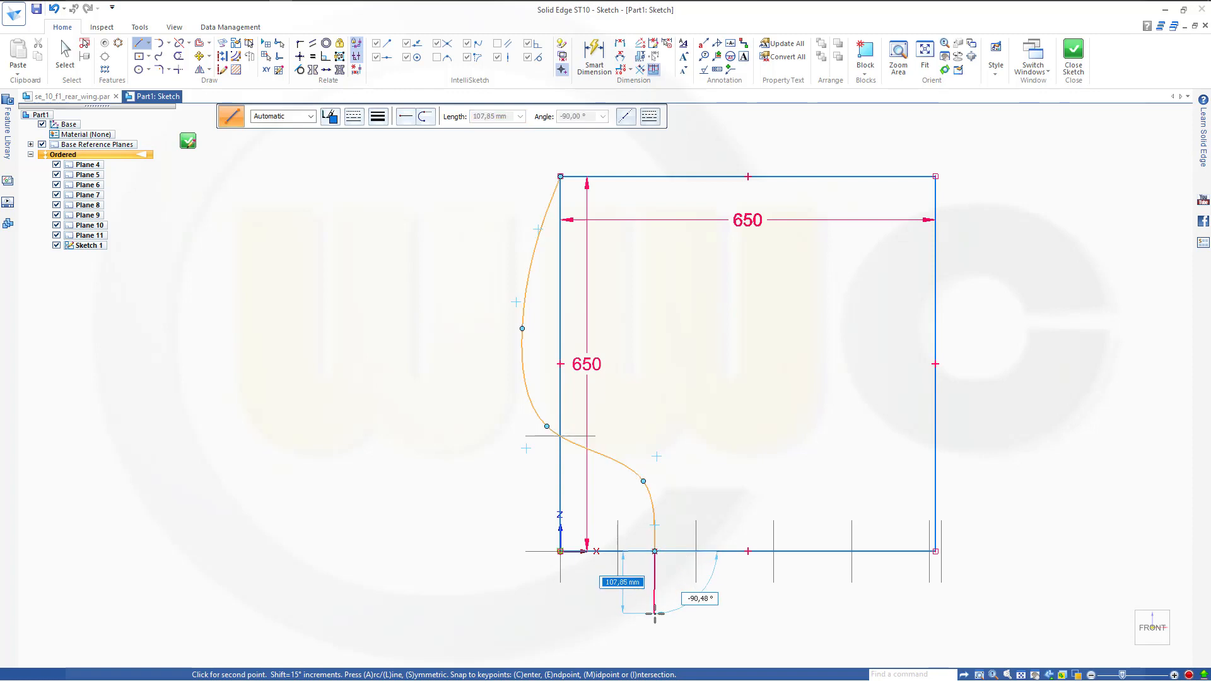
click(654, 614)
key(Escape)
key(Escape)
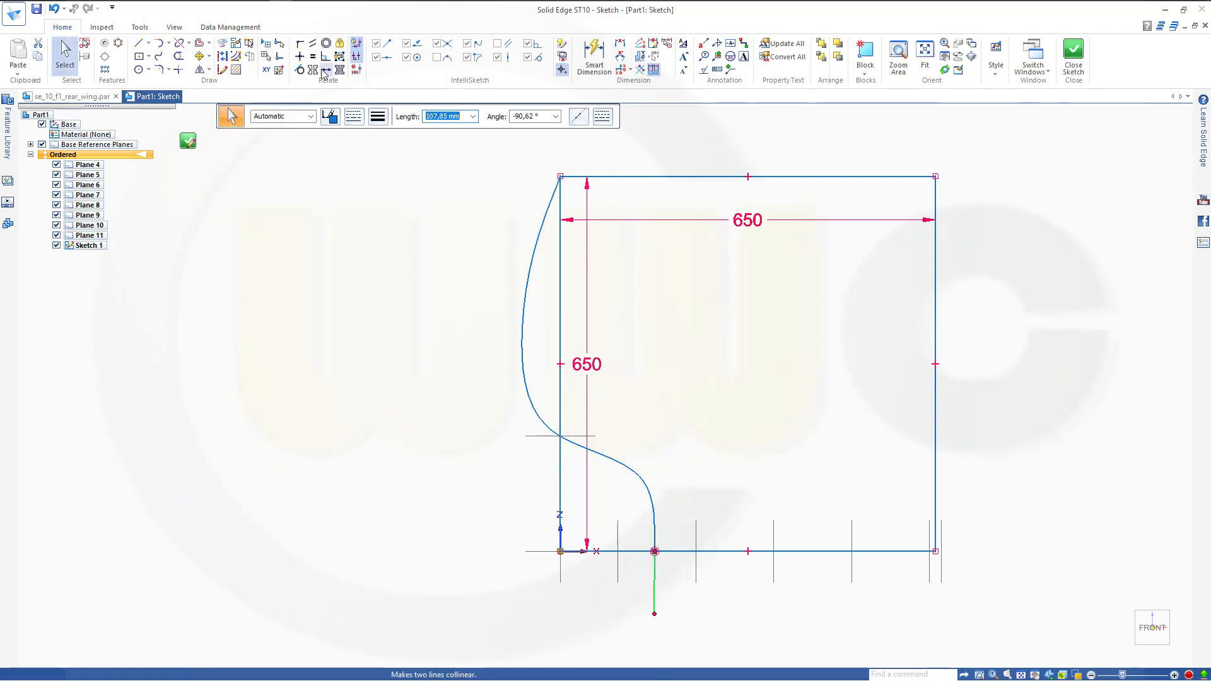
click(299, 56)
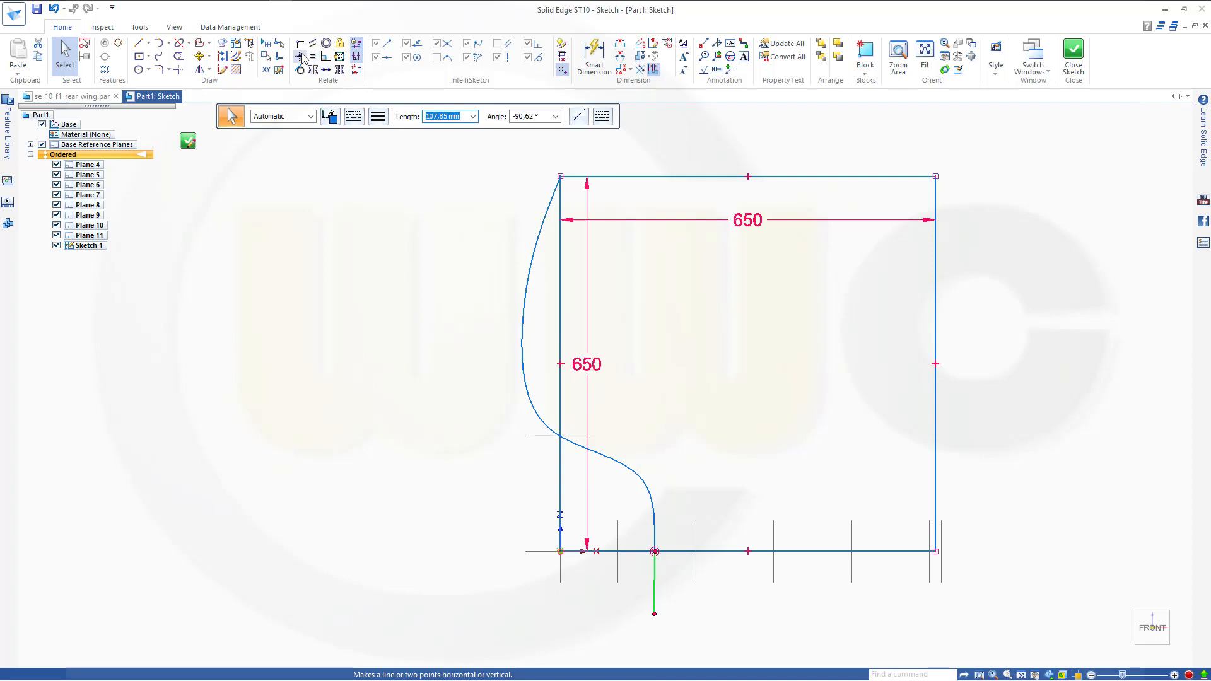
key(Escape)
click(655, 574)
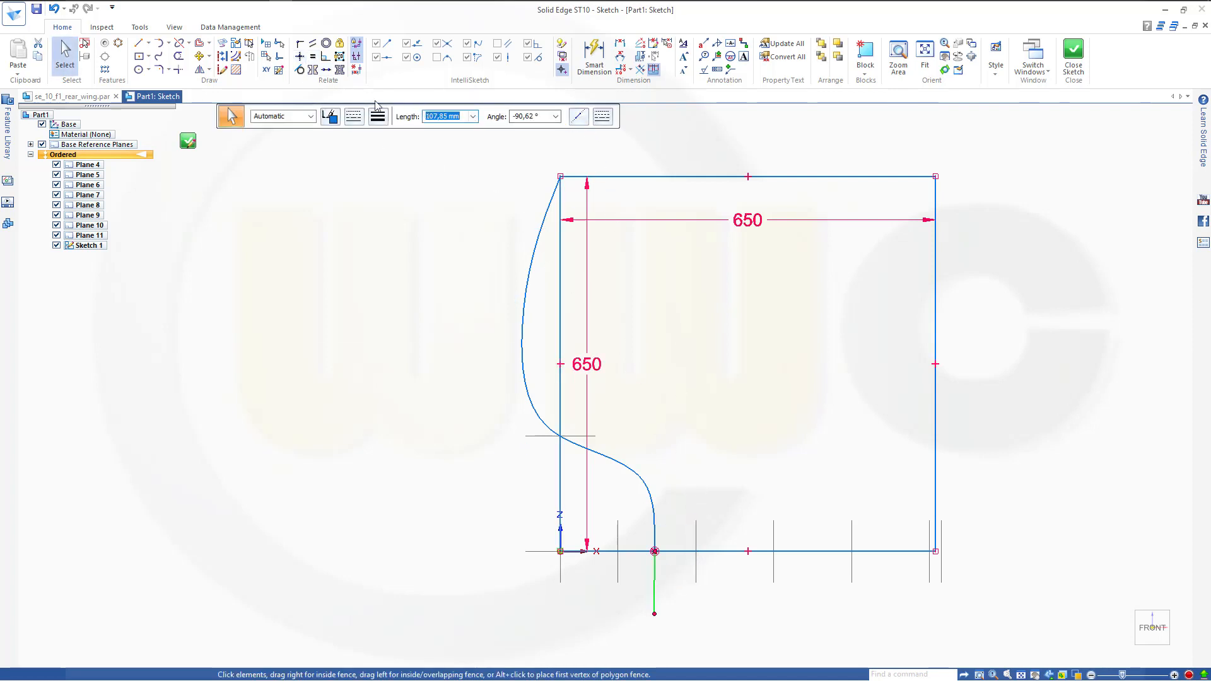
click(222, 56)
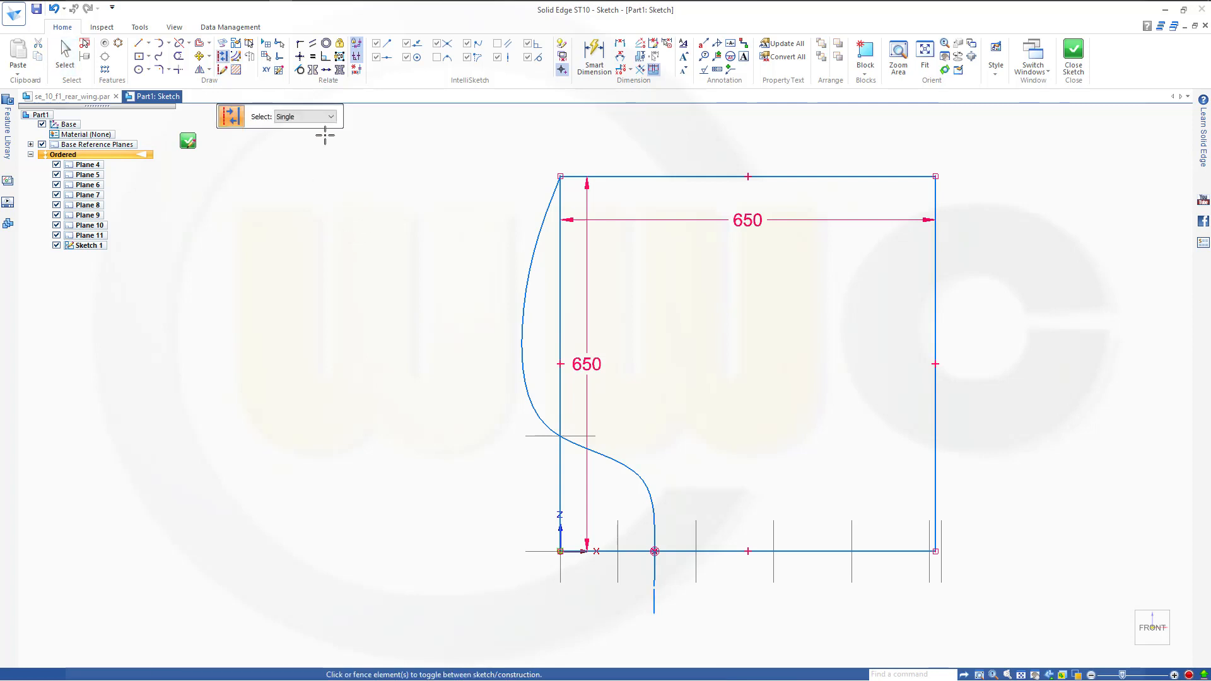
Step: Try to make the curve tangent to the vertical construction line, and delete that line
click(301, 70)
click(655, 530)
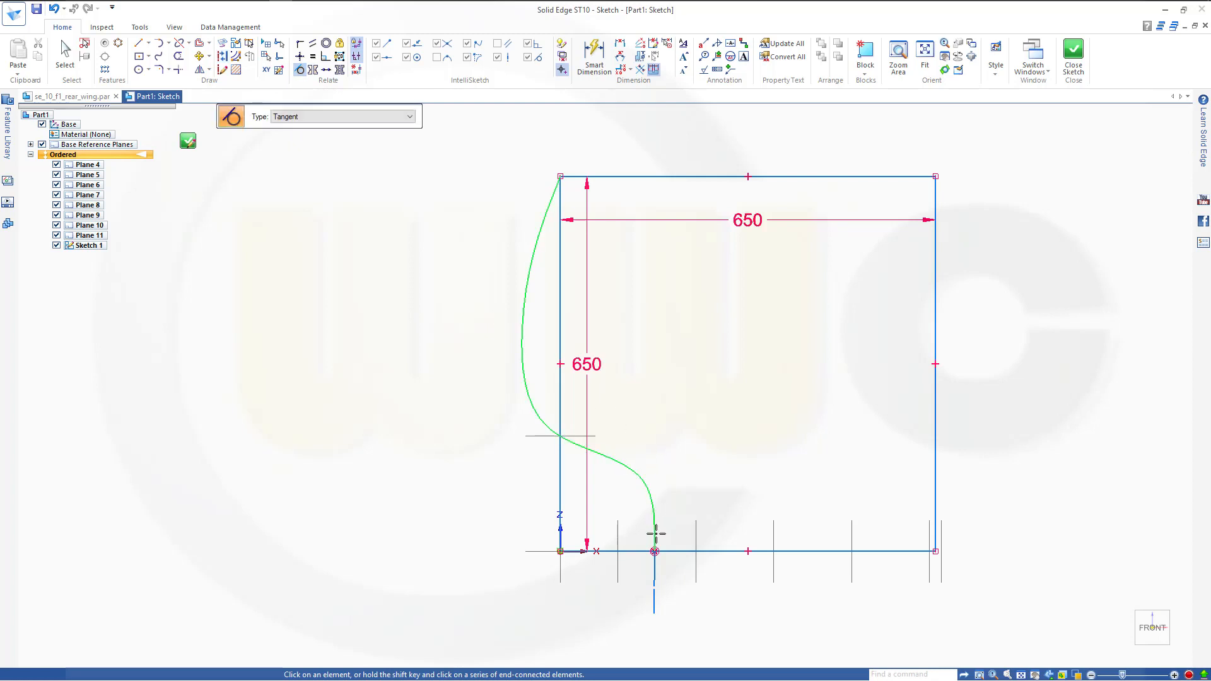
click(655, 576)
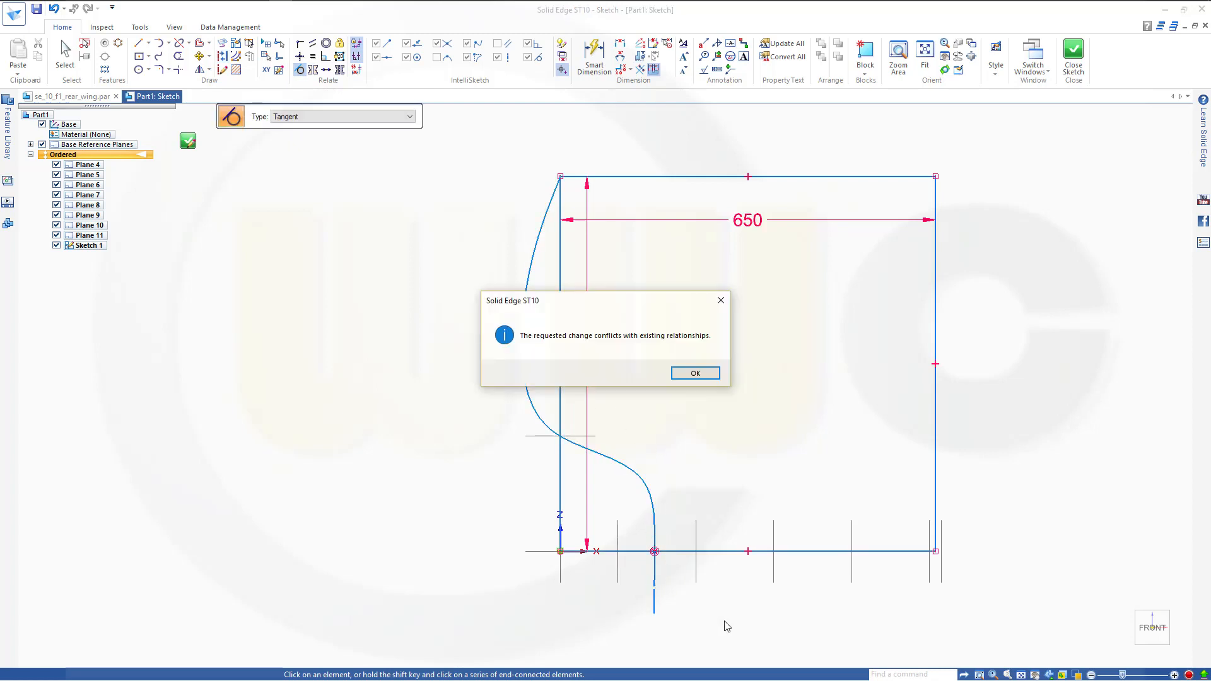
click(697, 372)
key(Escape)
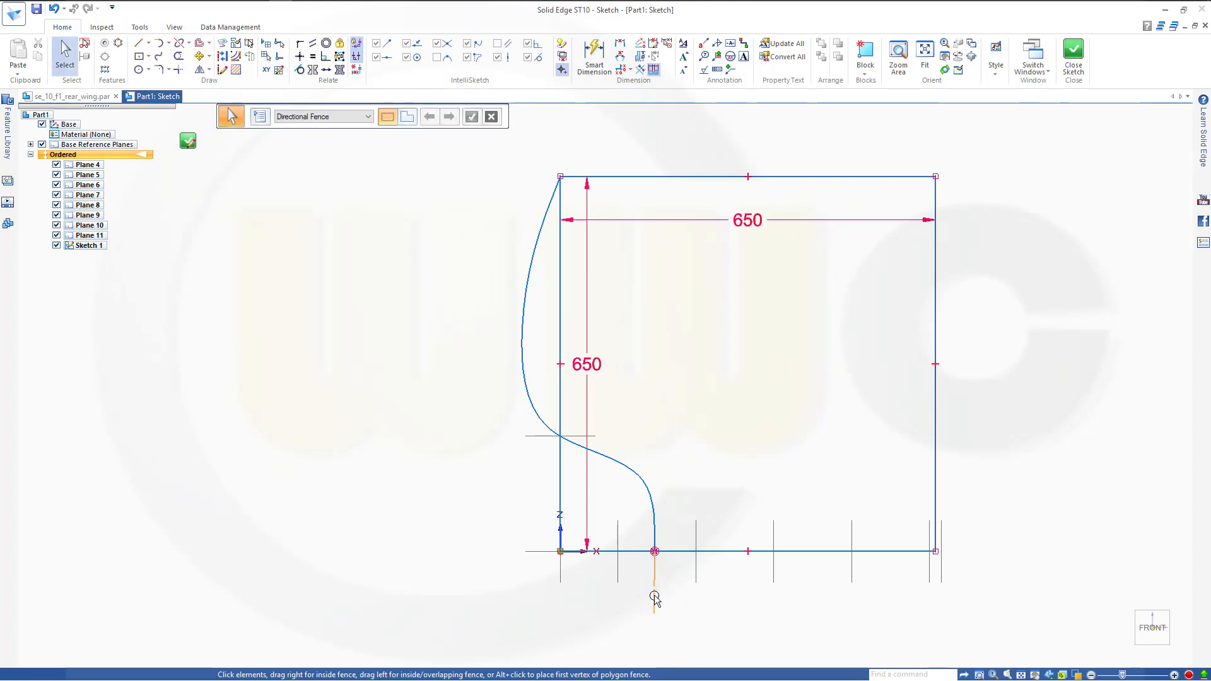
click(654, 596)
key(Delete)
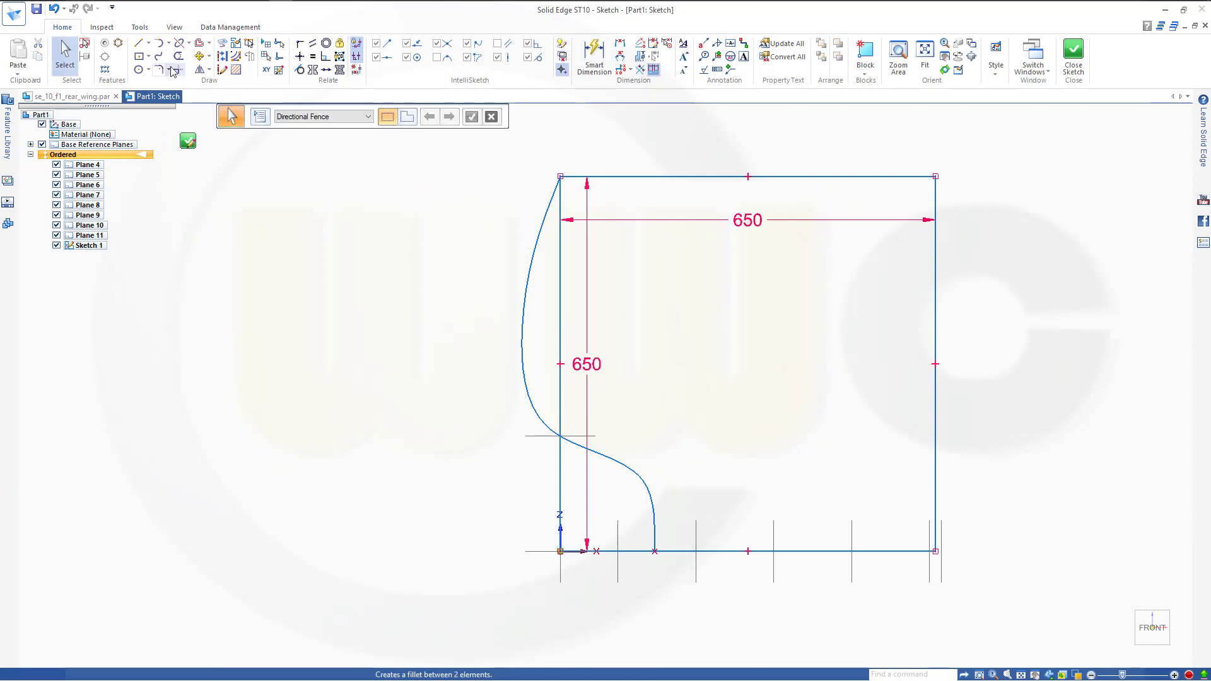
Step: Draw a line from the curve's lower endpoint past the square's right edge, about 573 mm long at about 14°
click(138, 42)
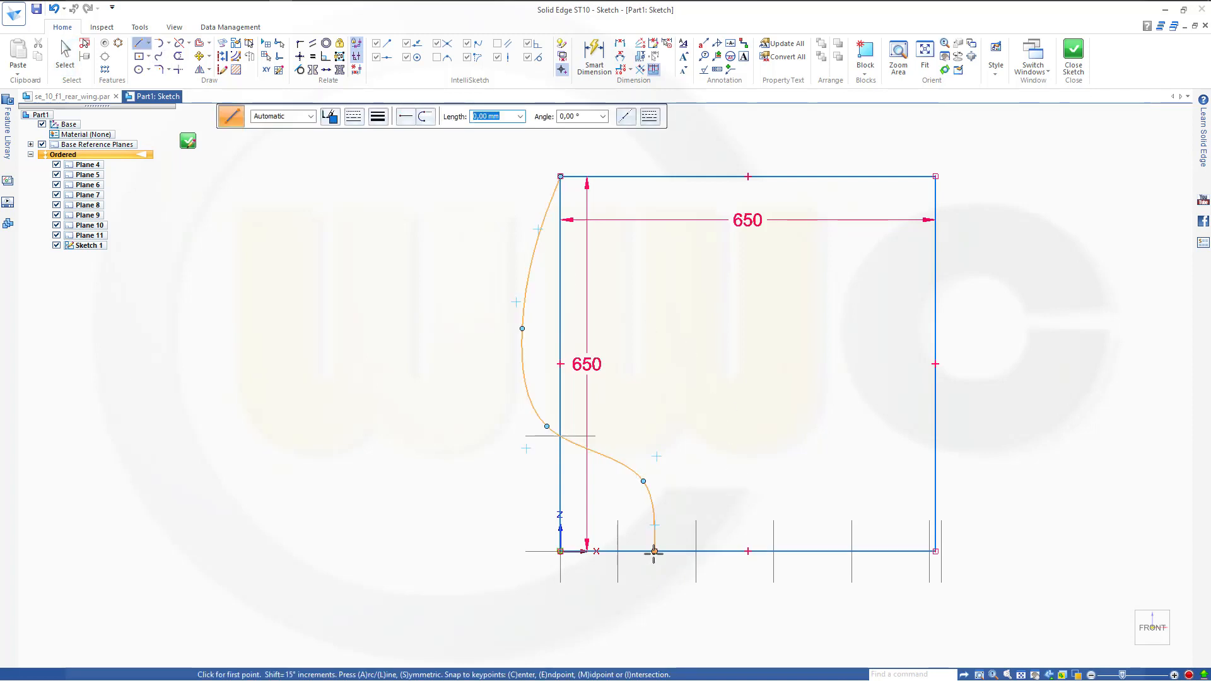
click(679, 550)
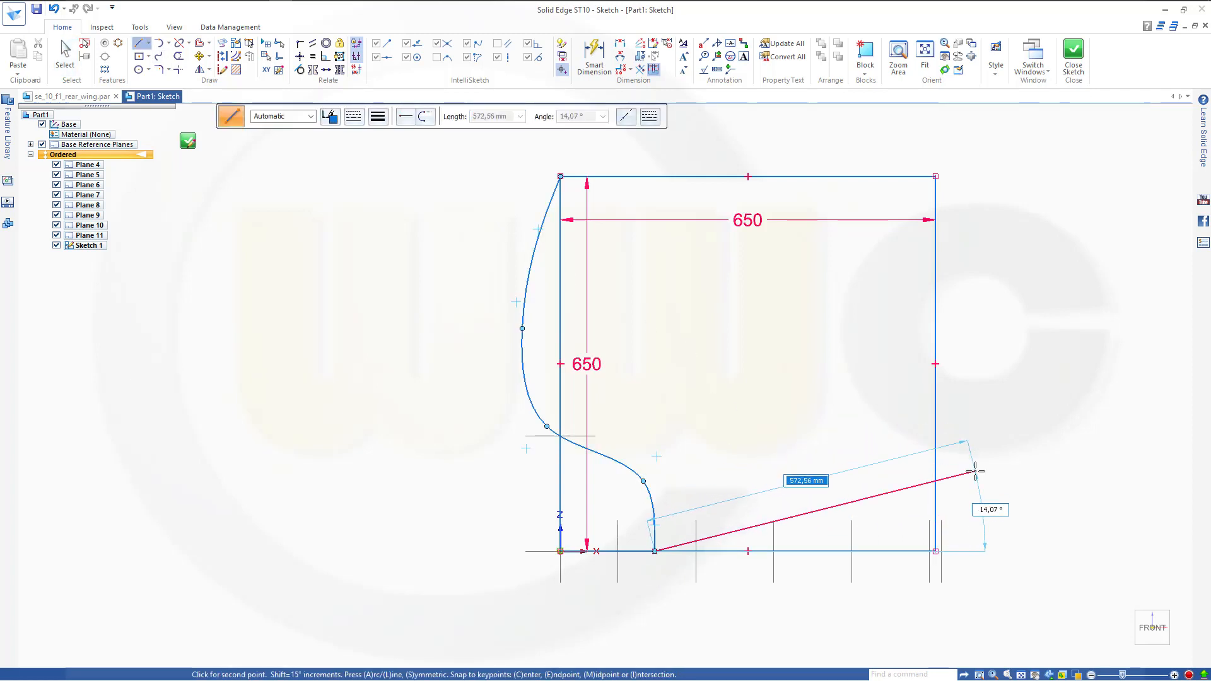
click(975, 471)
right_click(1039, 449)
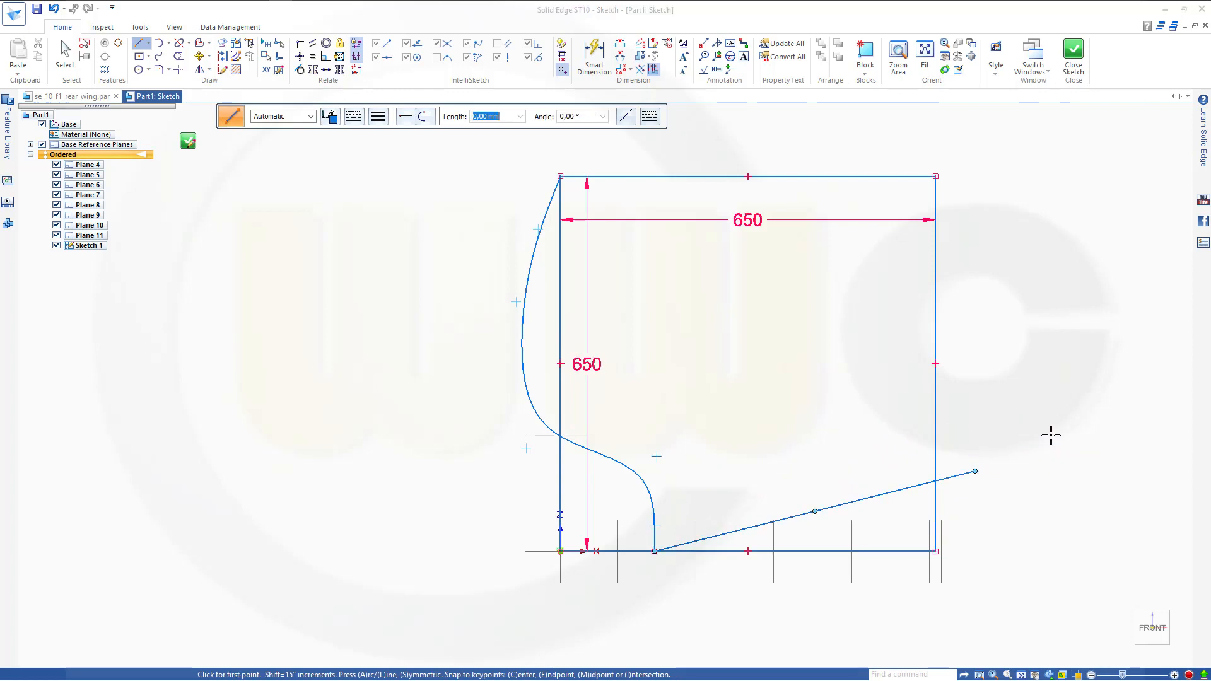
Step: Draw a rectangle overlapping the square's upper-right corner, extending beyond the square's top and right edges
click(148, 56)
click(143, 95)
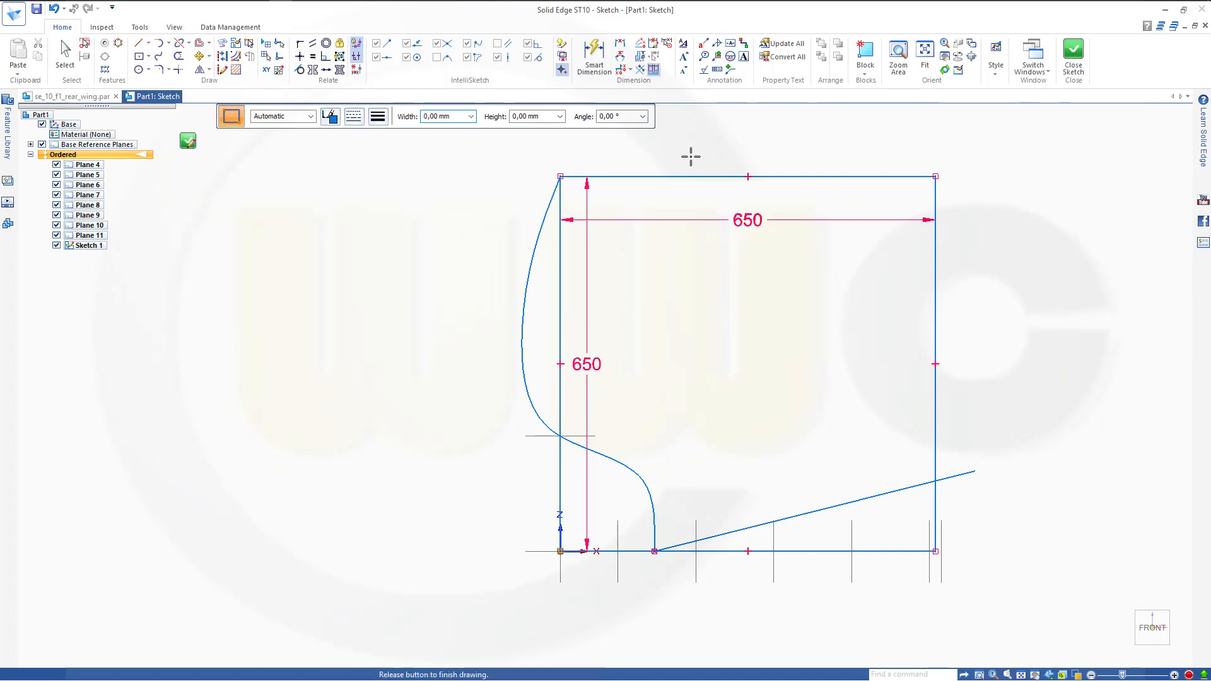
click(693, 160)
click(1003, 277)
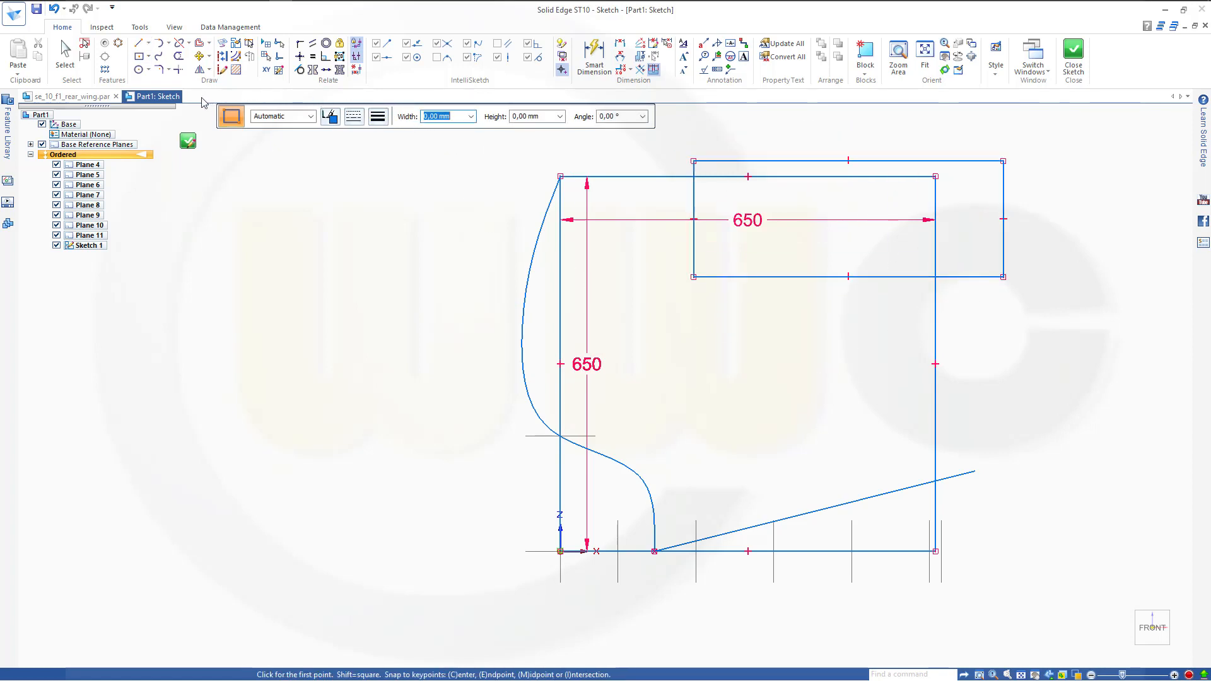
Step: Fillet the lower-left corner of the new rectangle with a 100 mm radius
click(160, 69)
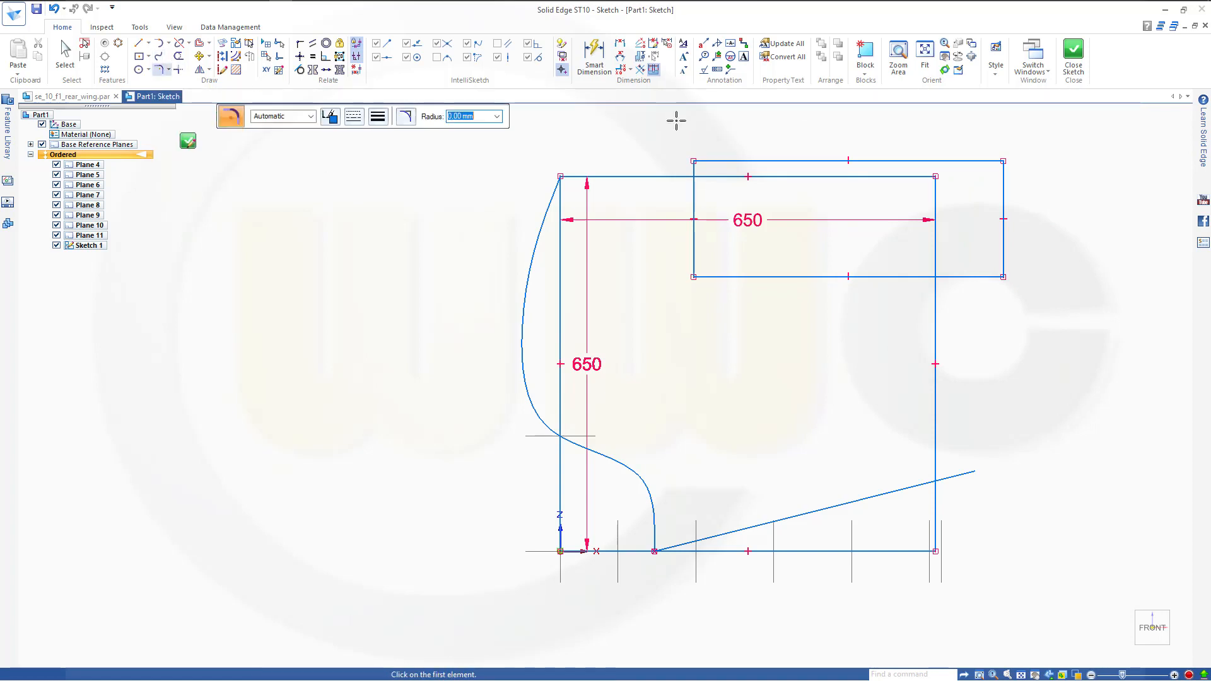
text(100)
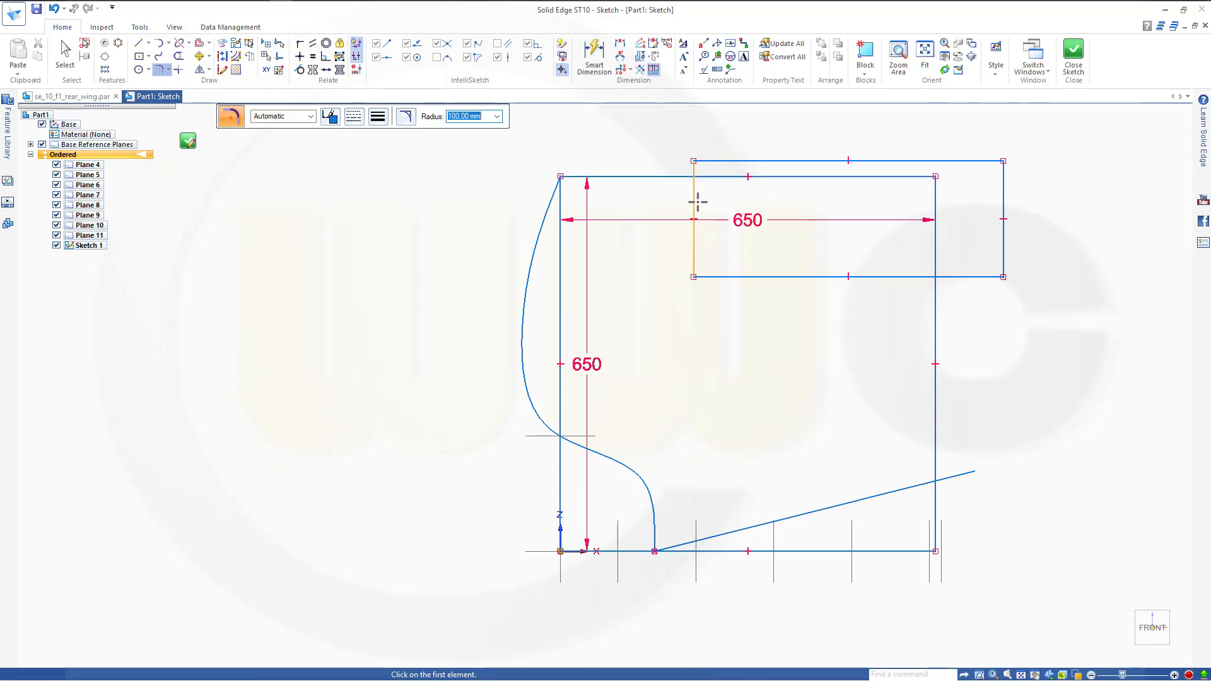
click(698, 202)
click(772, 275)
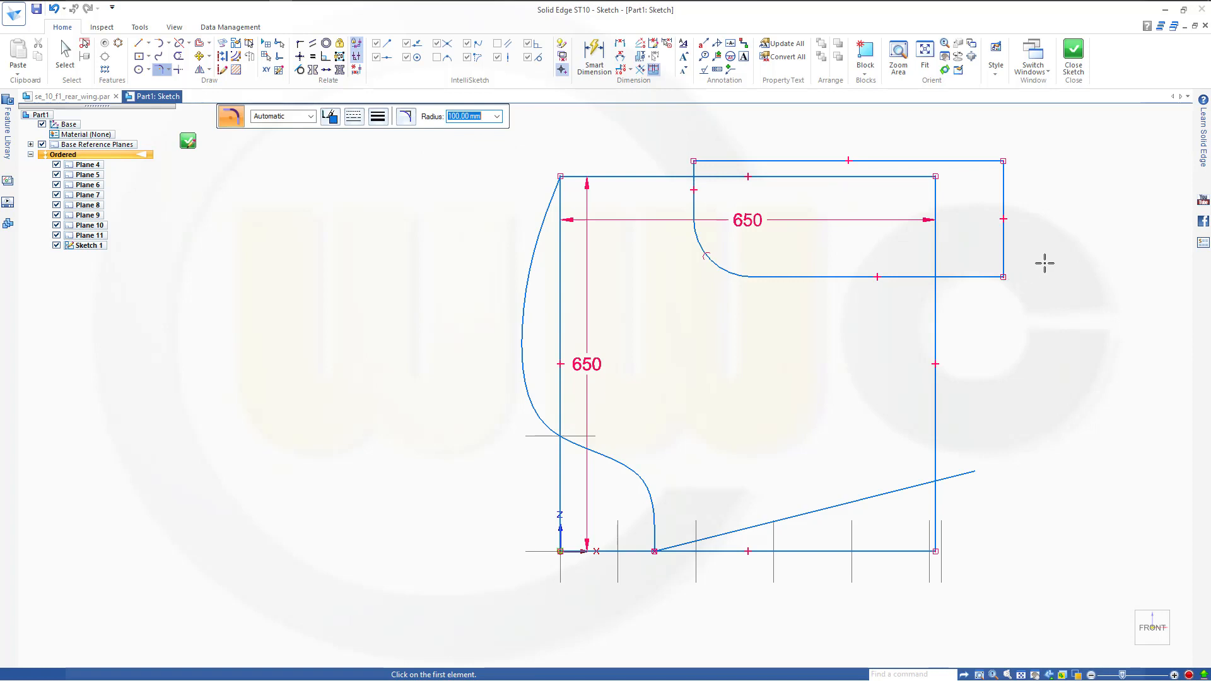
key(Escape)
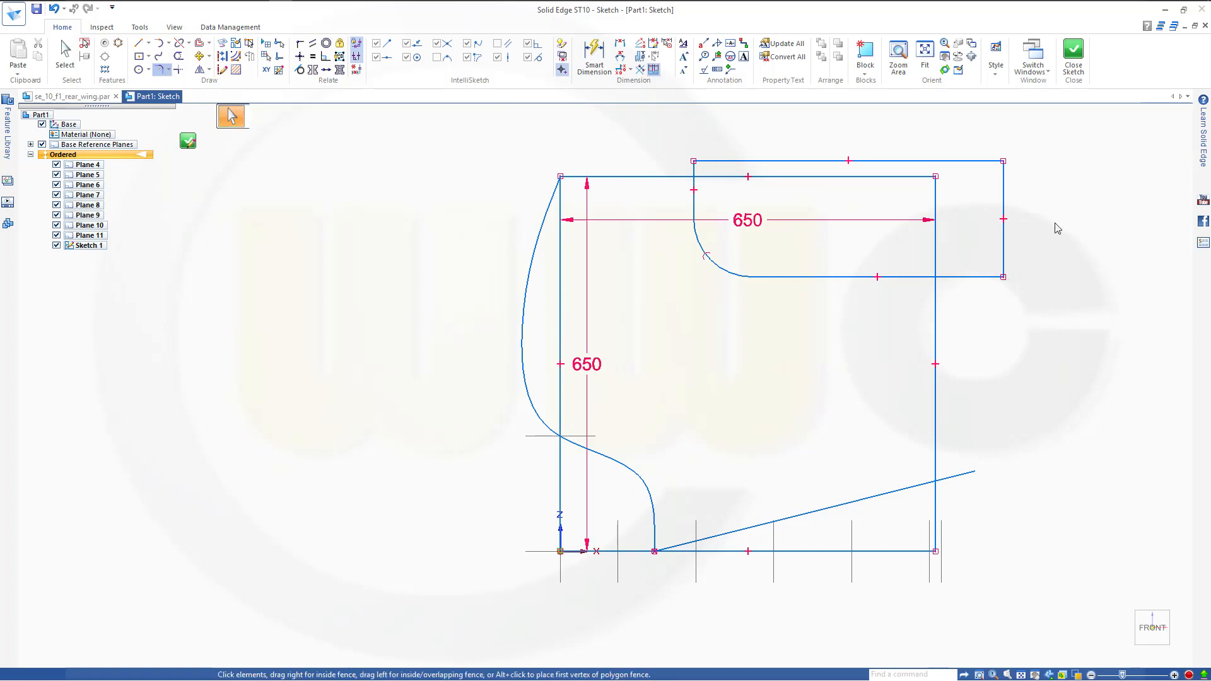
click(594, 55)
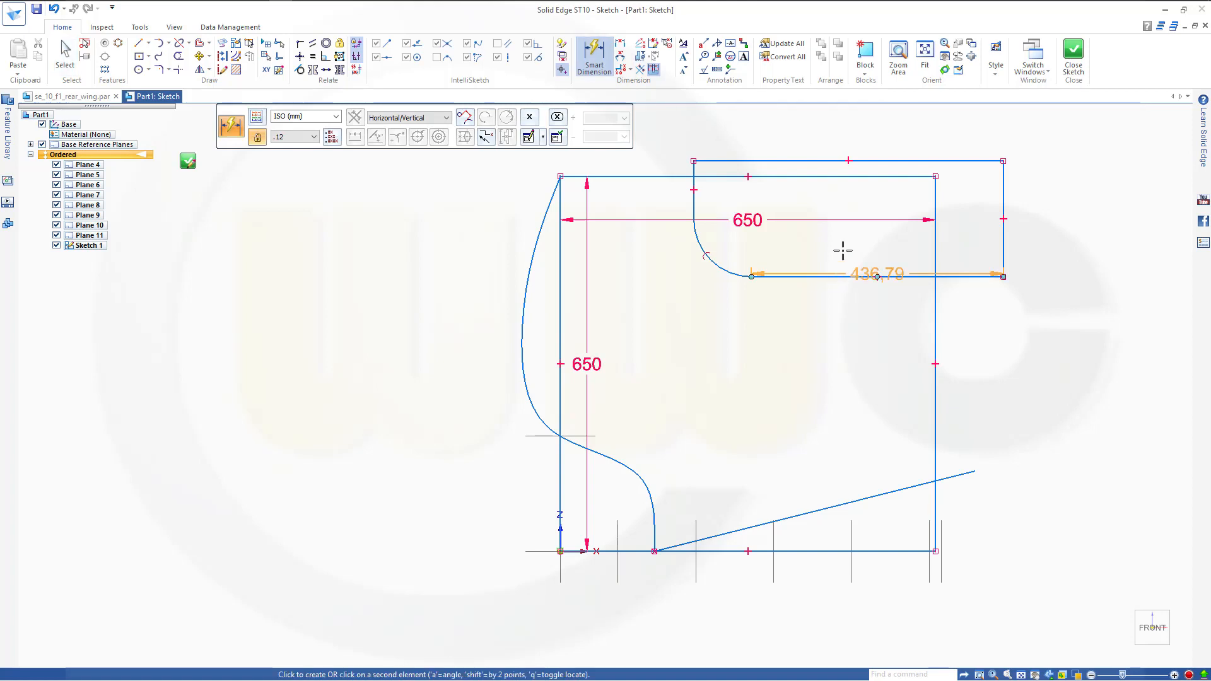
click(827, 178)
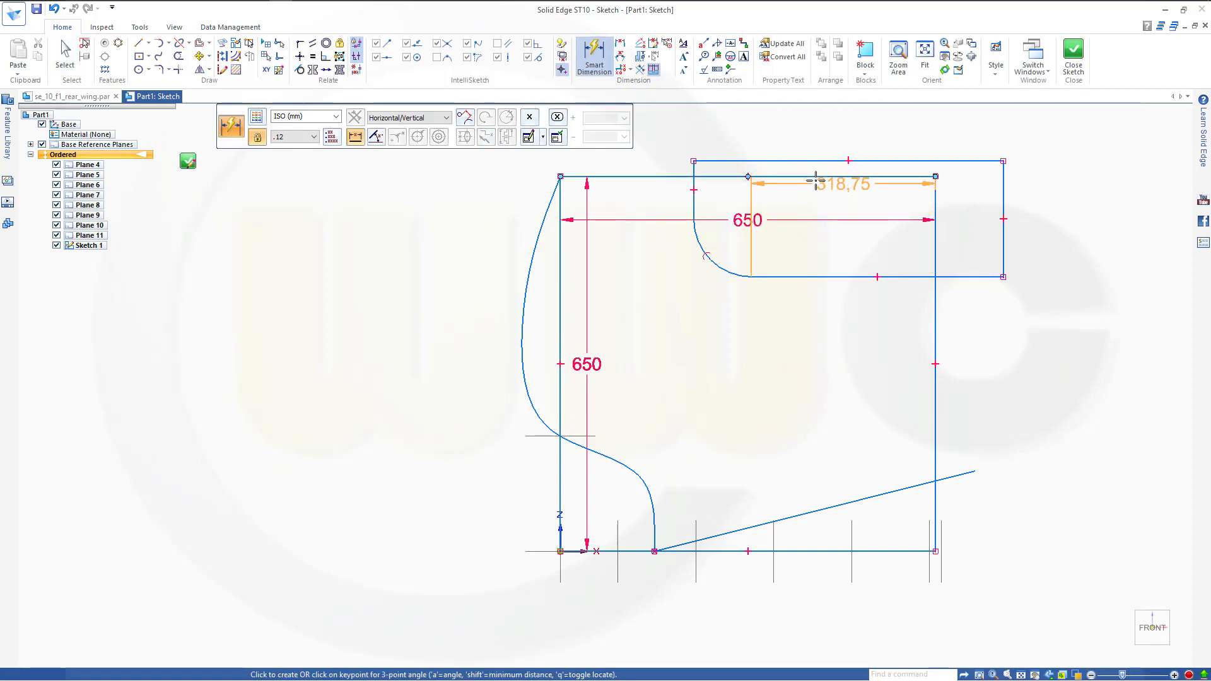
key(Escape)
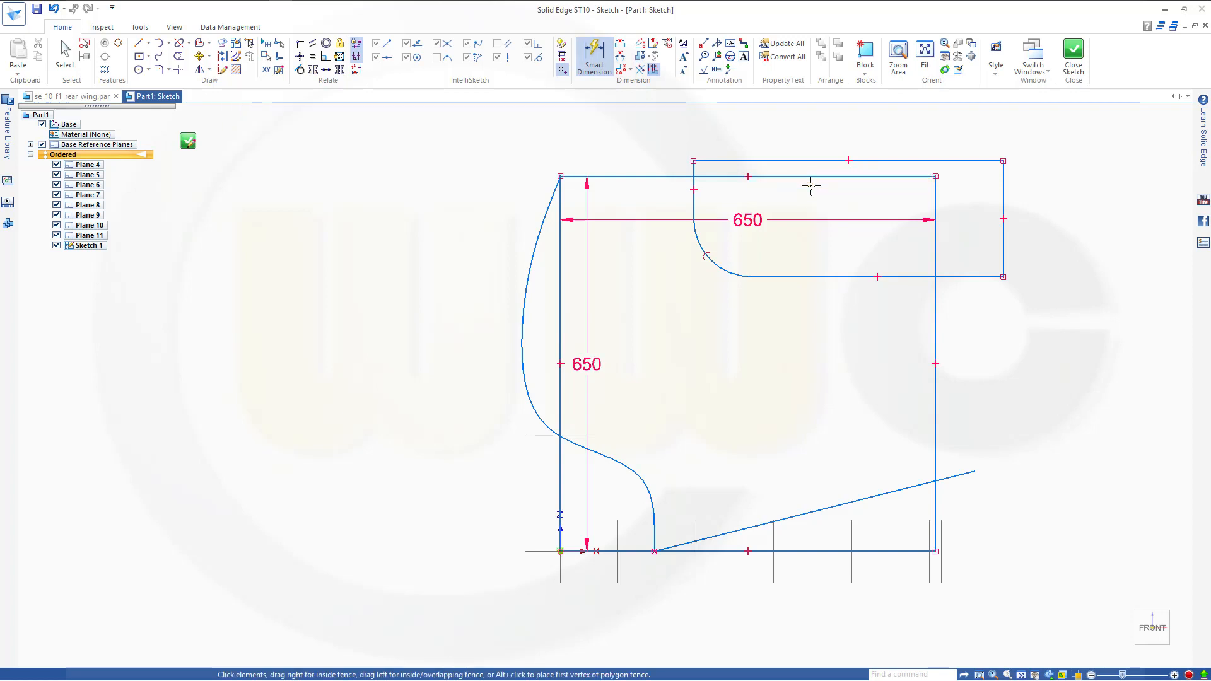
click(591, 51)
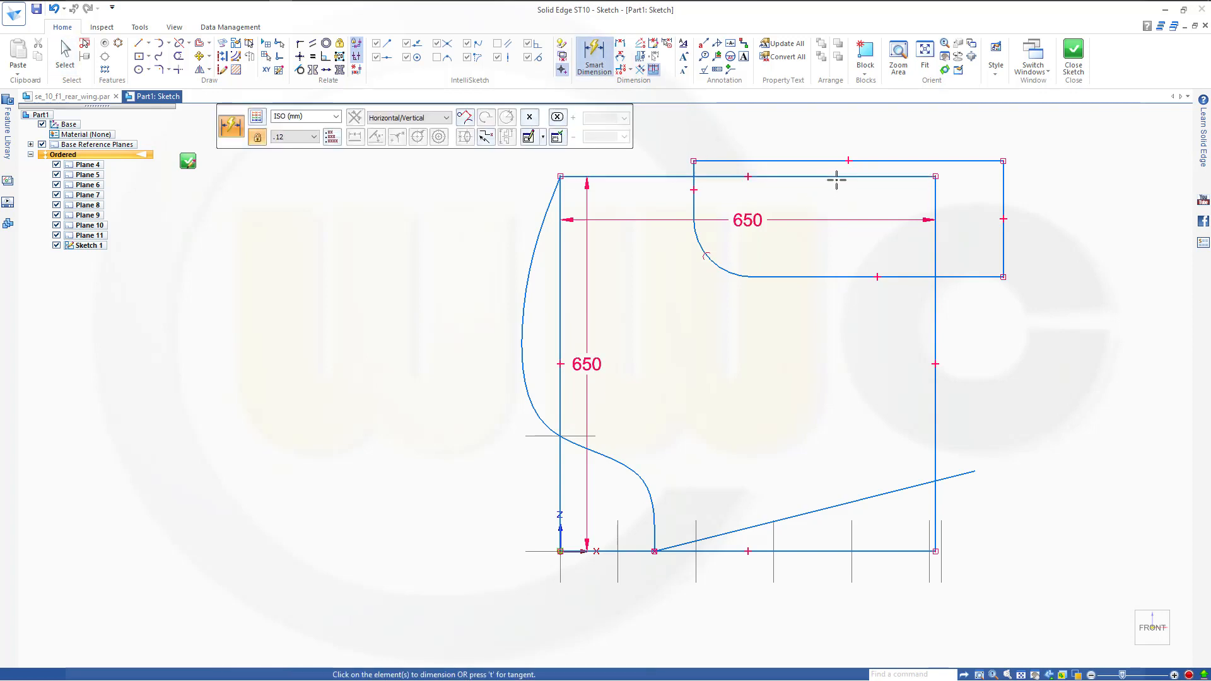
click(836, 178)
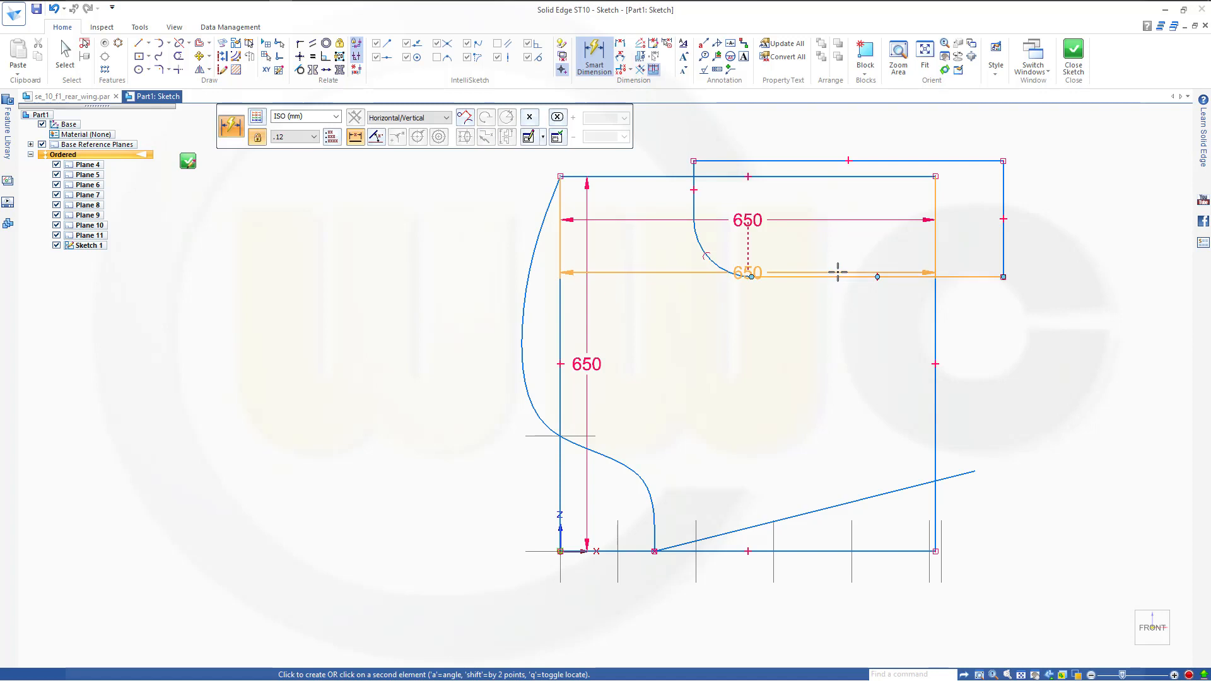
click(750, 275)
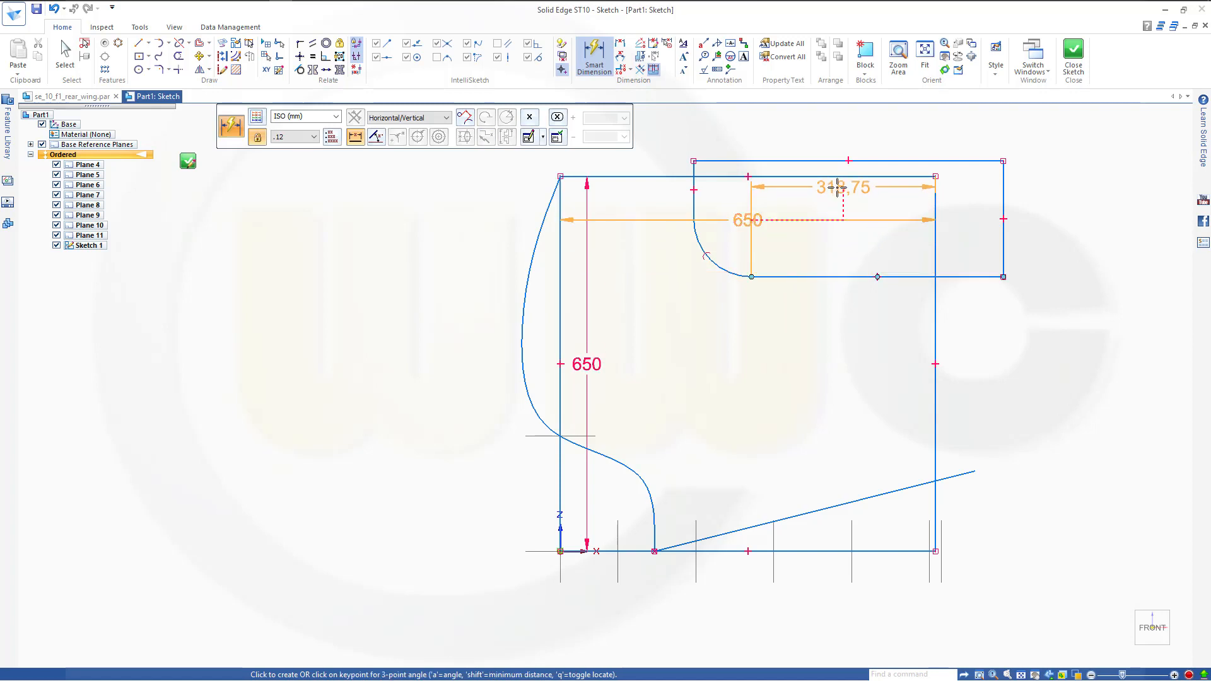
key(Escape)
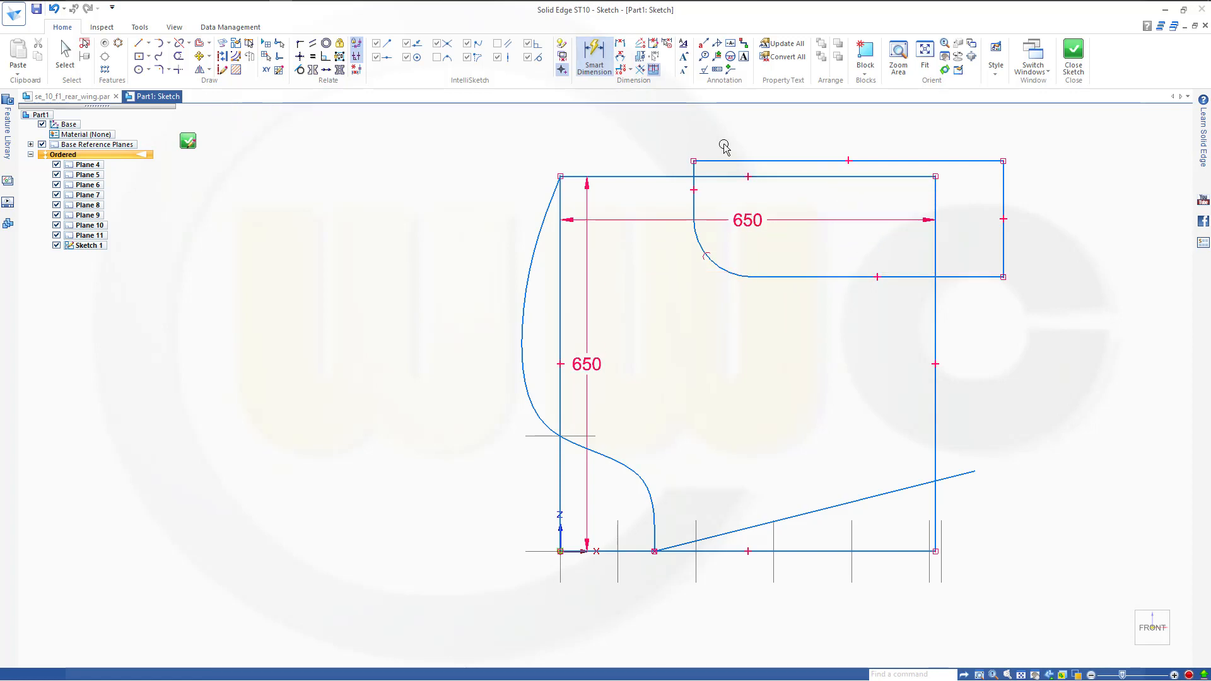
key(Escape)
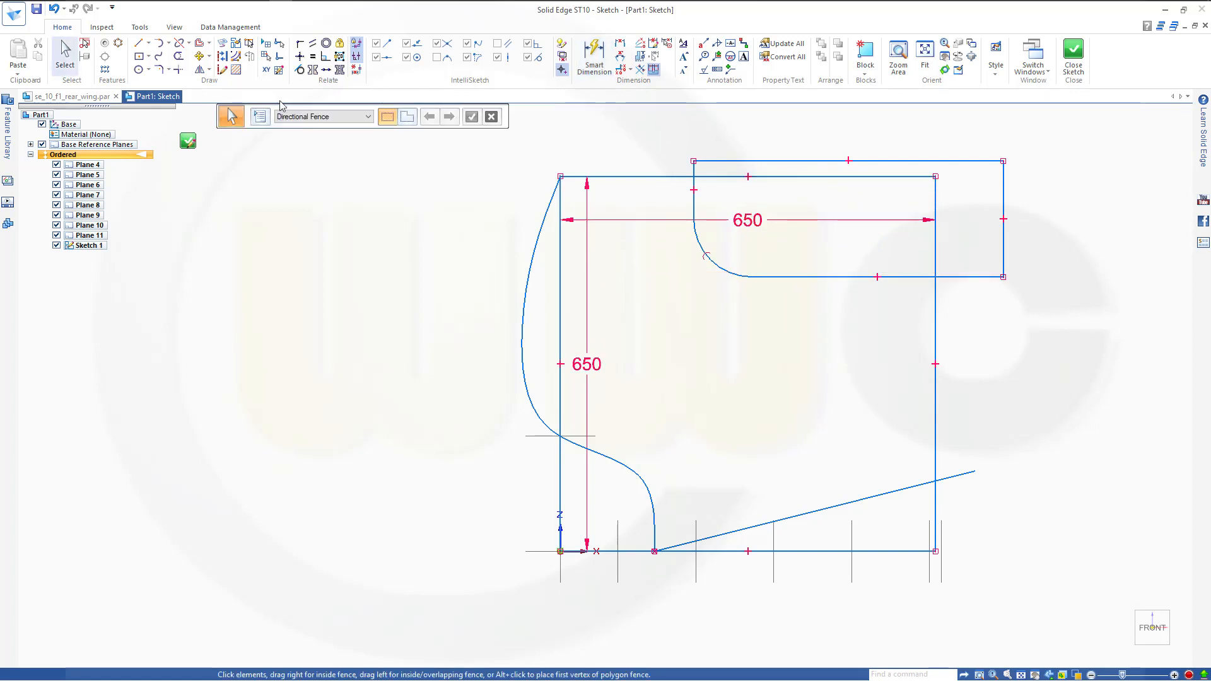
Step: Trim the rectangle's lines outside the square and the square's upper-right corner to leave an open filleted notch
click(178, 58)
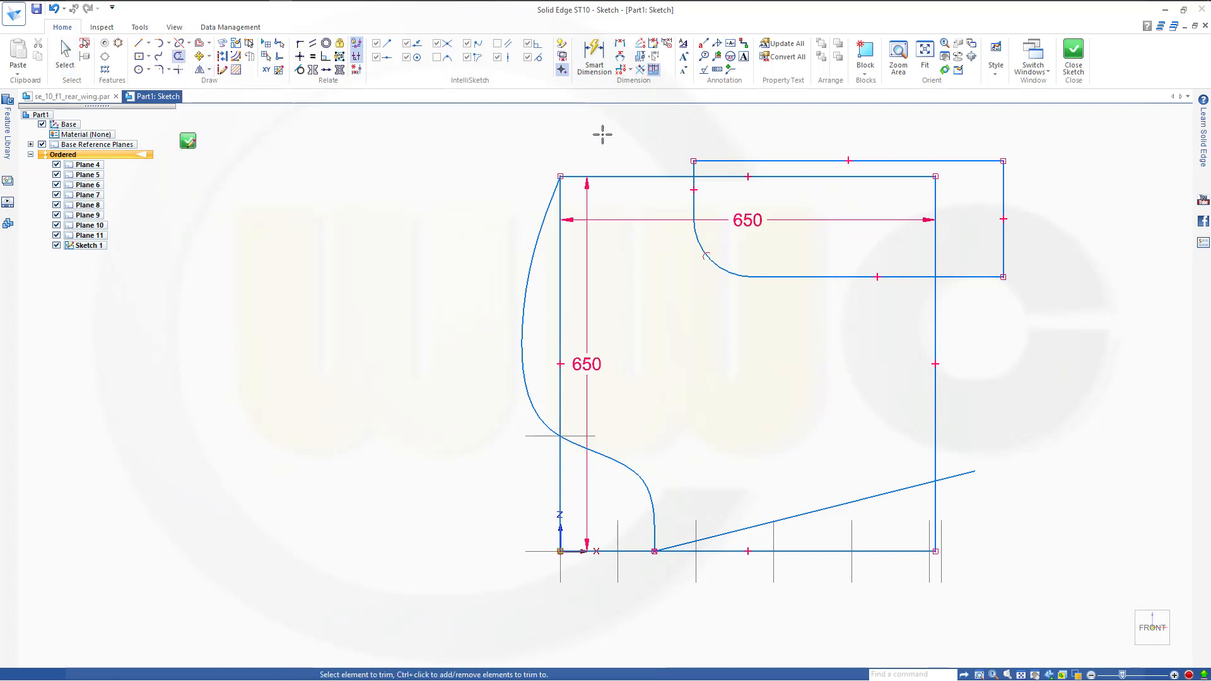
drag(661, 156, 725, 163)
drag(823, 152, 839, 155)
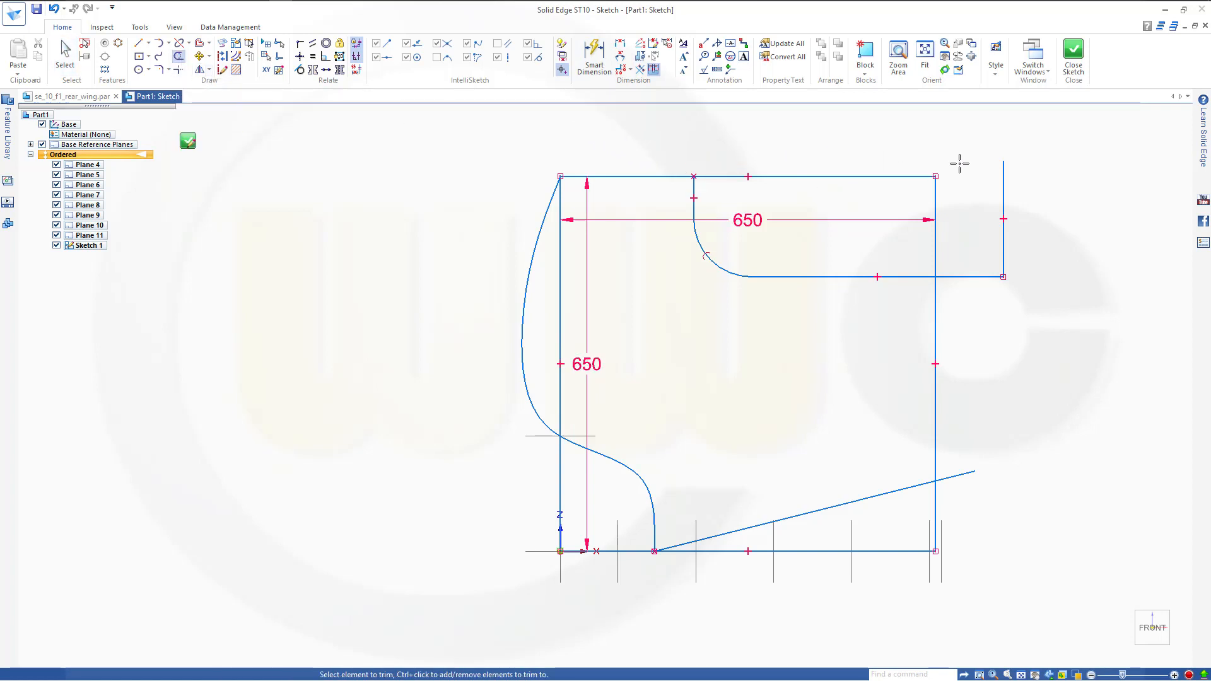
drag(981, 173, 992, 195)
mouse_move(987, 287)
mouse_down()
mouse_move(1024, 259)
mouse_move(1019, 249)
mouse_up()
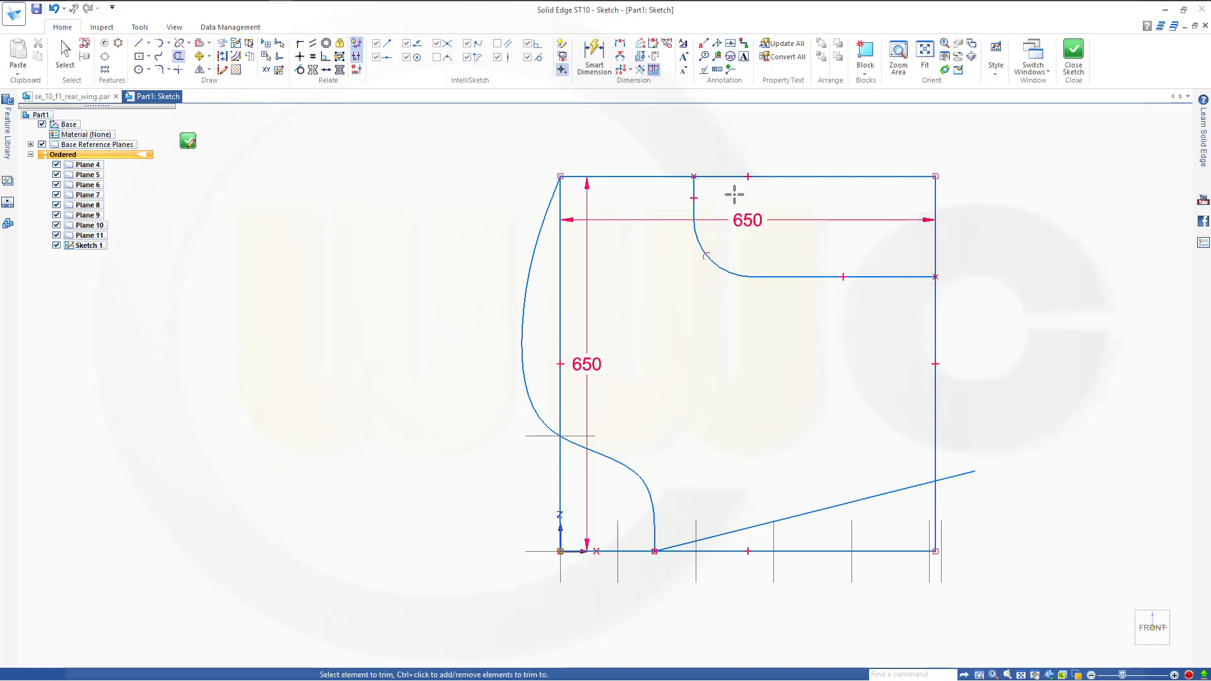
drag(734, 194, 878, 183)
drag(955, 216, 1037, 244)
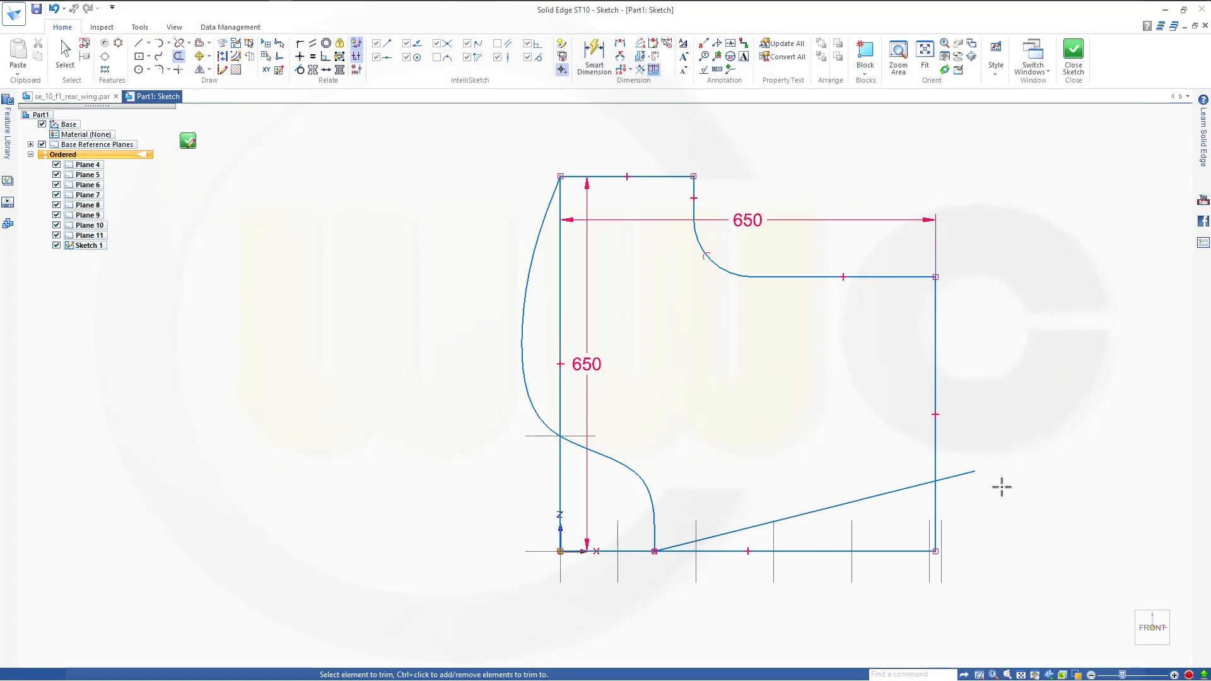
Step: Trim the square's bottom edge, its side edges below the sloped line and S-curve, and the sloped line's overhang
mouse_move(993, 498)
mouse_down()
mouse_move(865, 540)
mouse_move(815, 591)
mouse_up()
drag(957, 518, 964, 435)
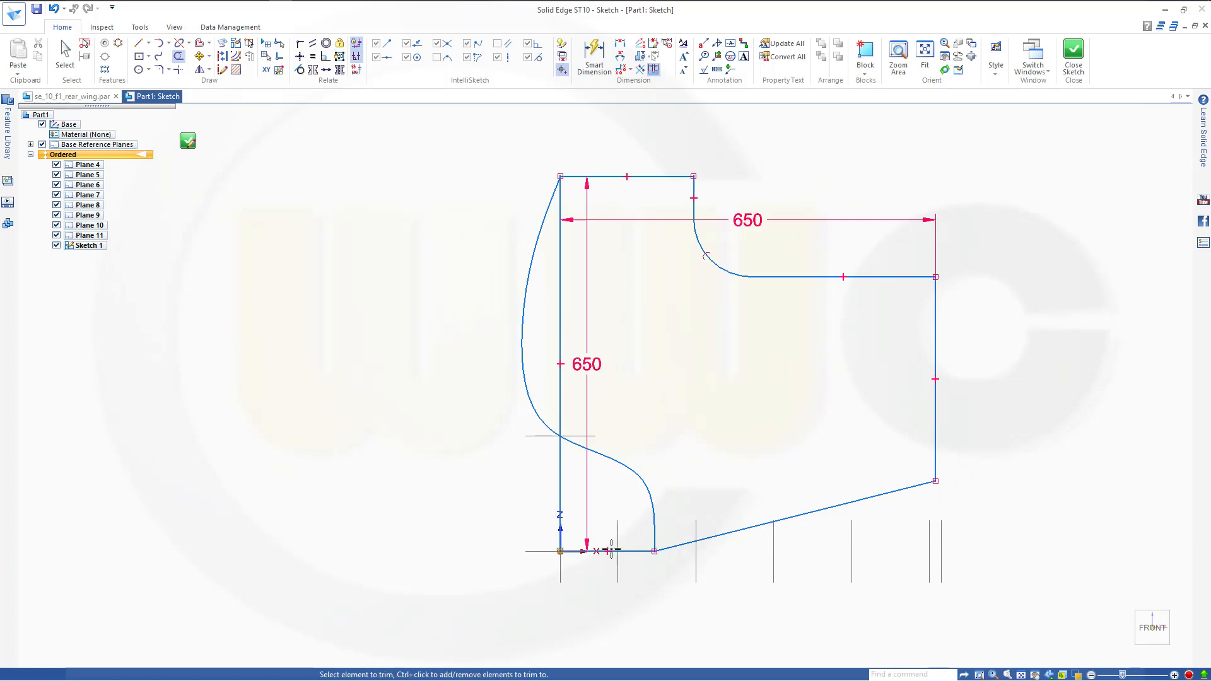
mouse_move(528, 467)
mouse_down()
mouse_move(605, 575)
mouse_move(625, 570)
mouse_up()
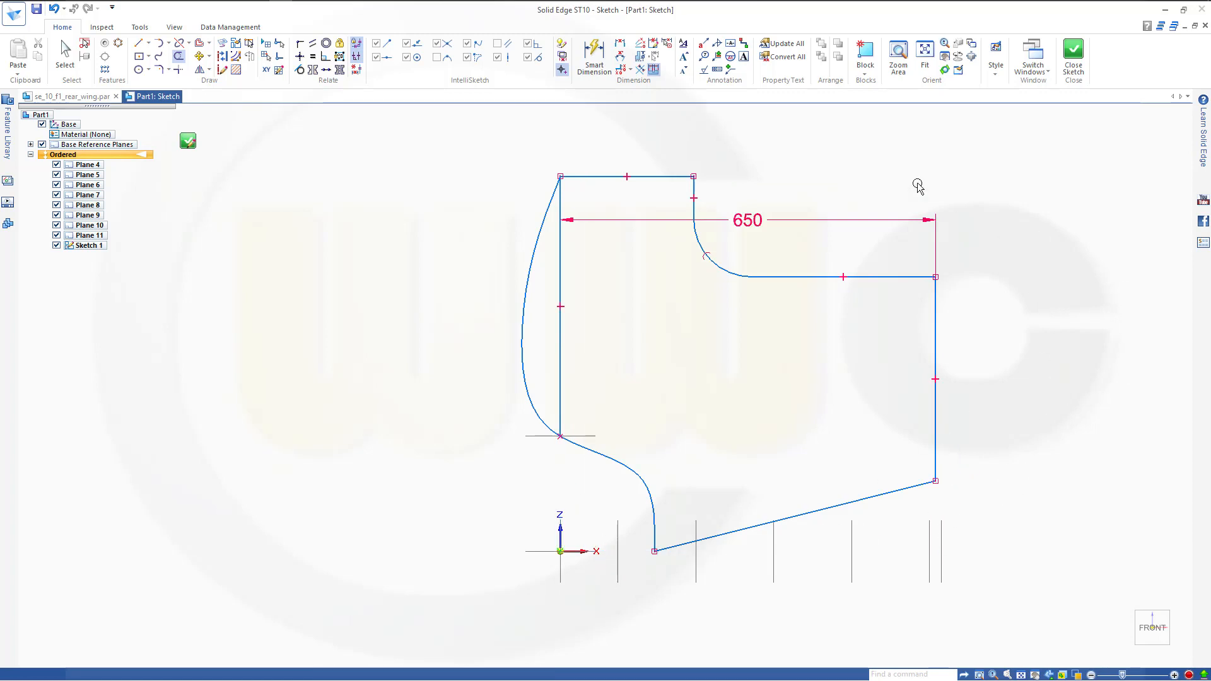
key(Escape)
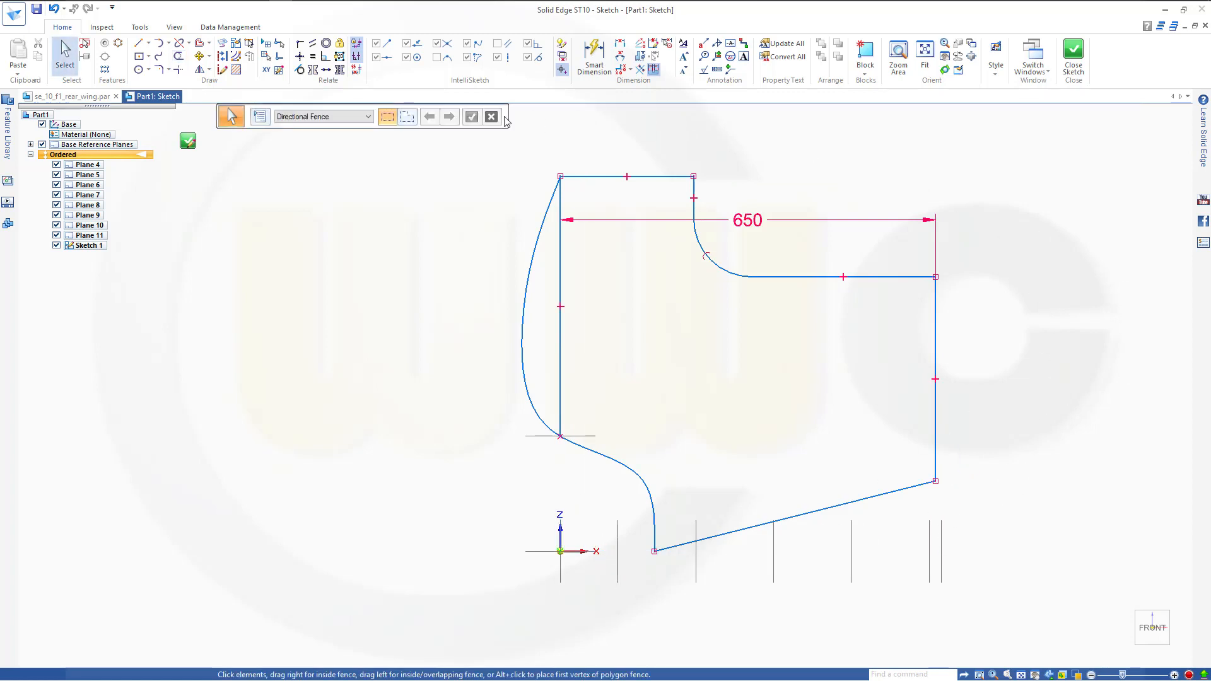
Step: Dimension the notch's depth from the outline's top edge to the notch's horizontal edge as 100 mm
click(595, 55)
click(811, 278)
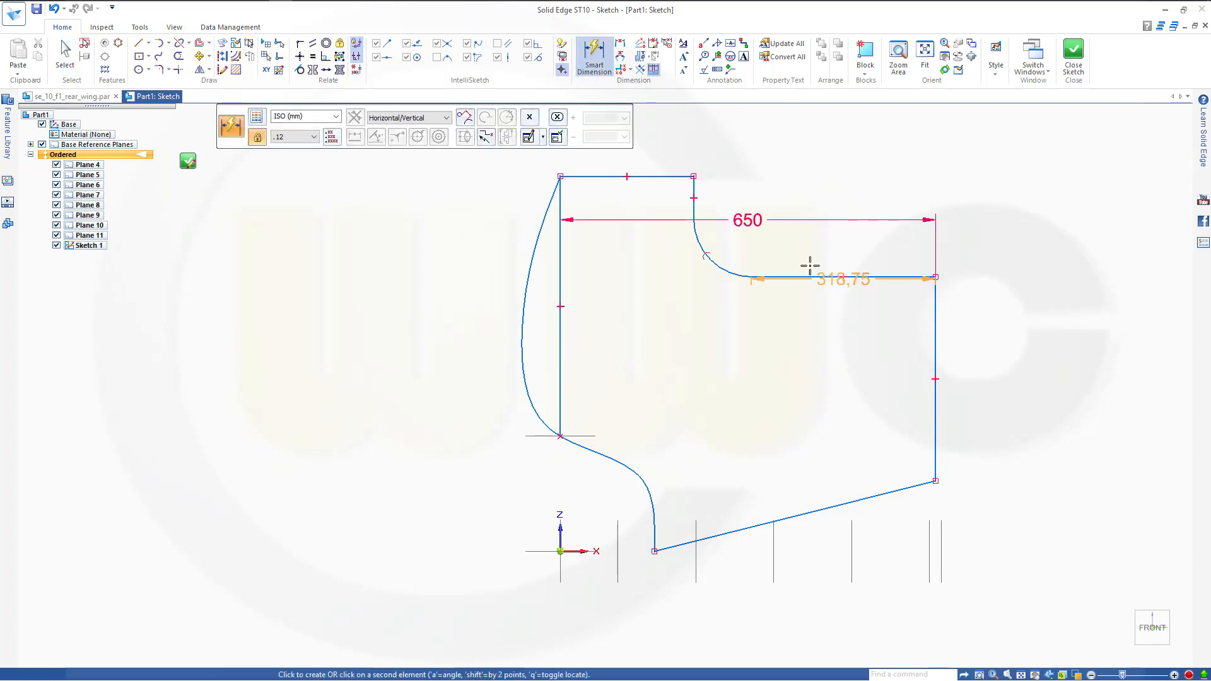
click(663, 178)
click(859, 208)
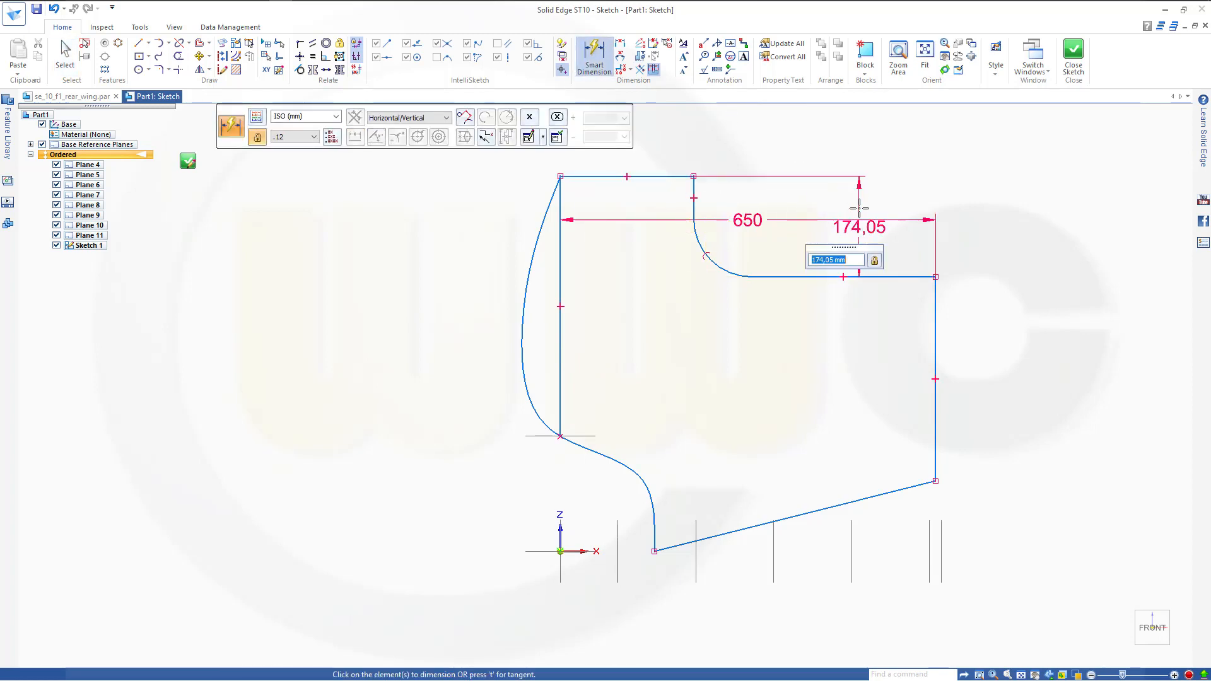
key(Return)
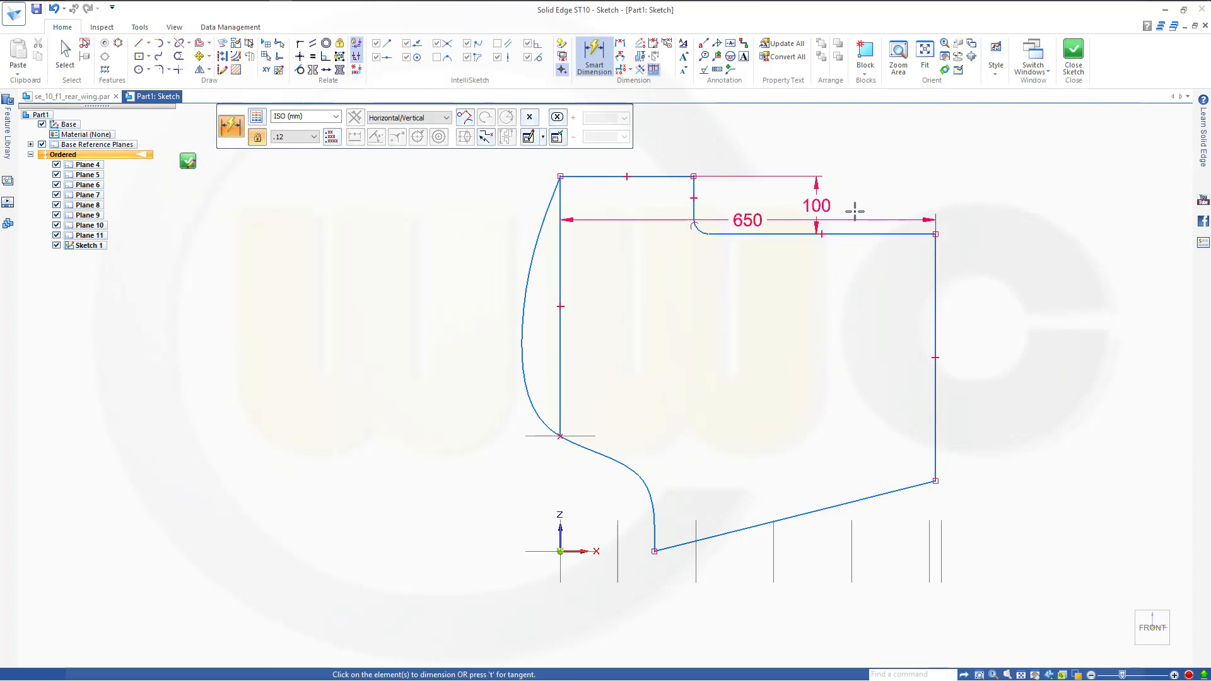
key(Escape)
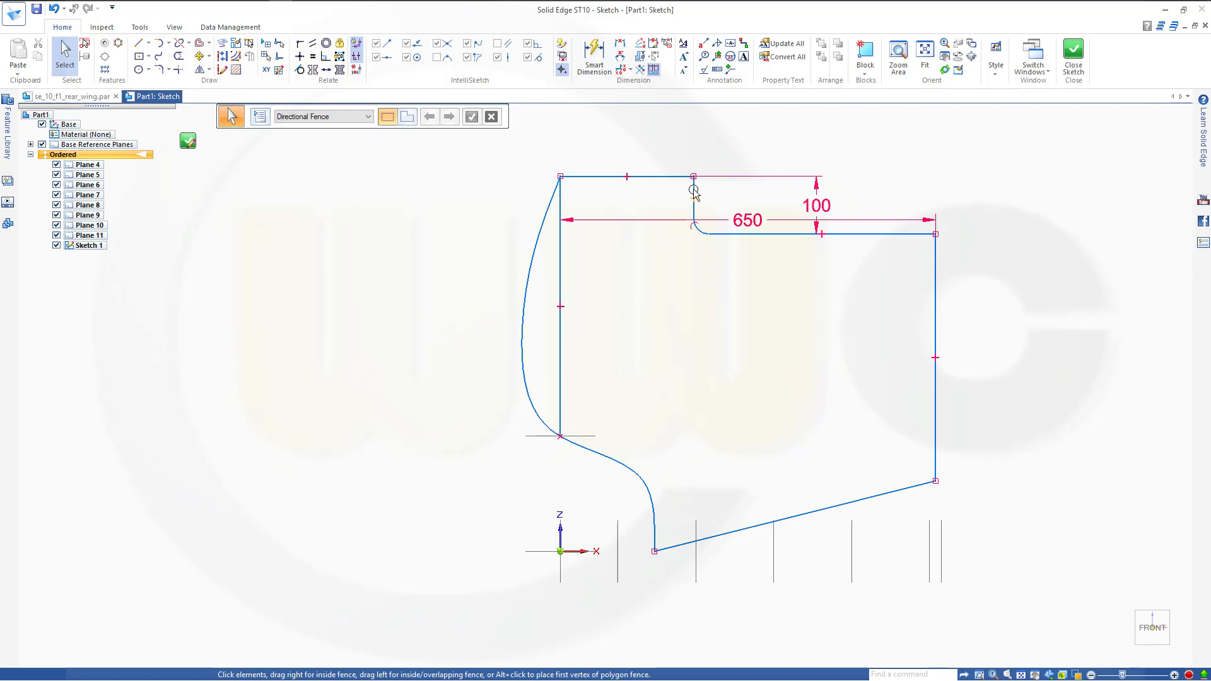
drag(676, 162, 727, 234)
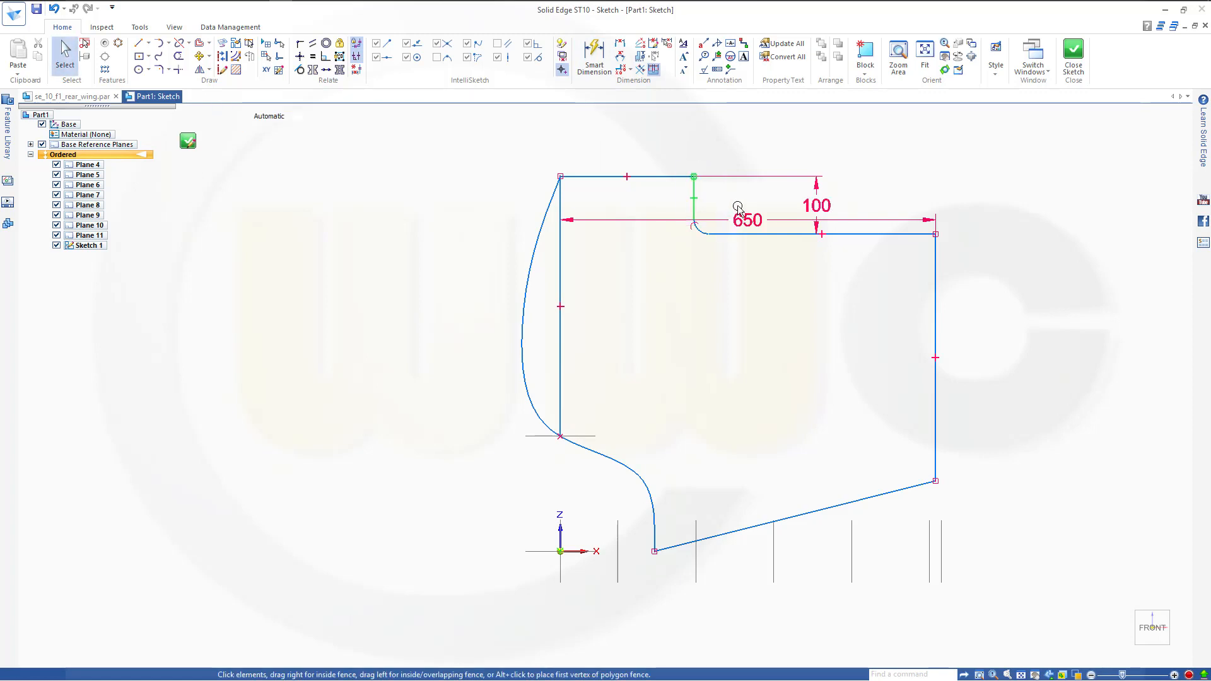
drag(701, 194, 732, 200)
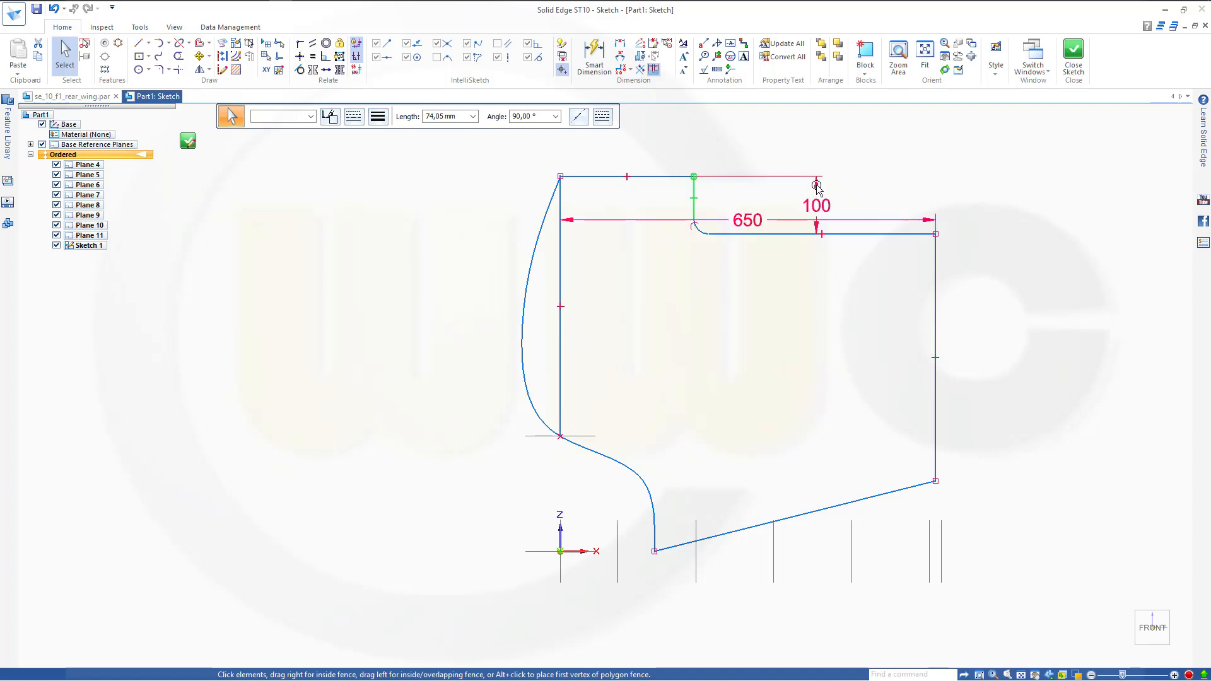
click(769, 259)
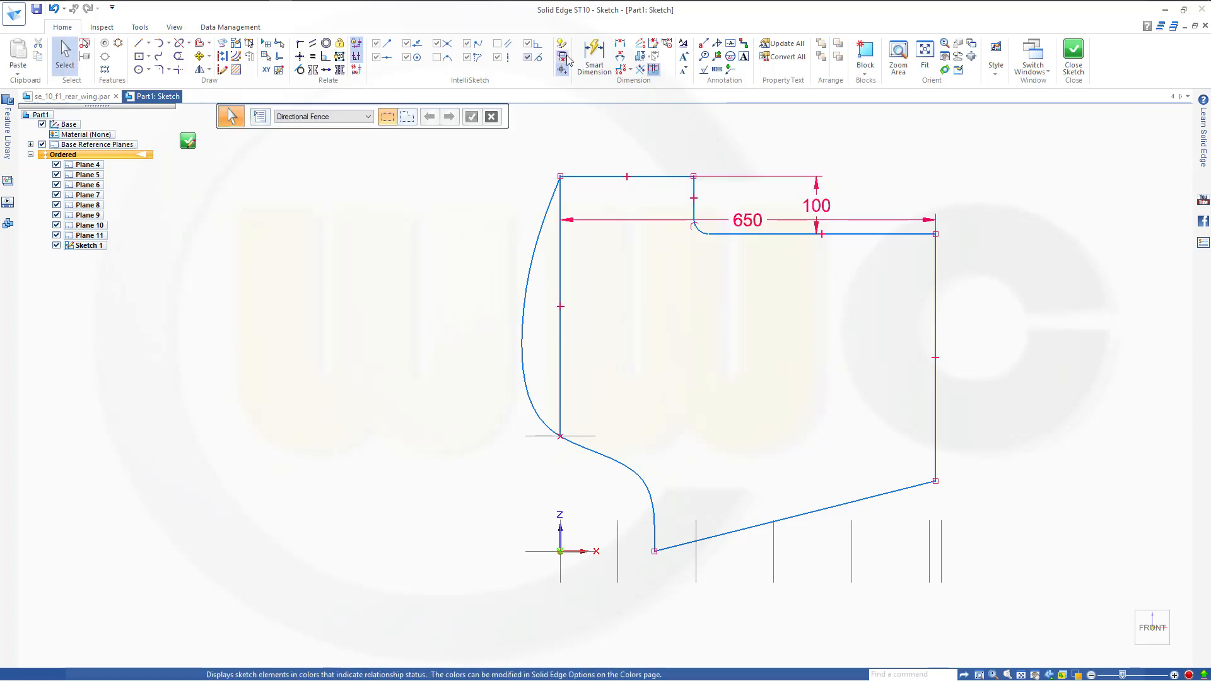
Step: Dimension the notch's width from the outline's right edge to the notch's short vertical edge as 300 mm
click(594, 56)
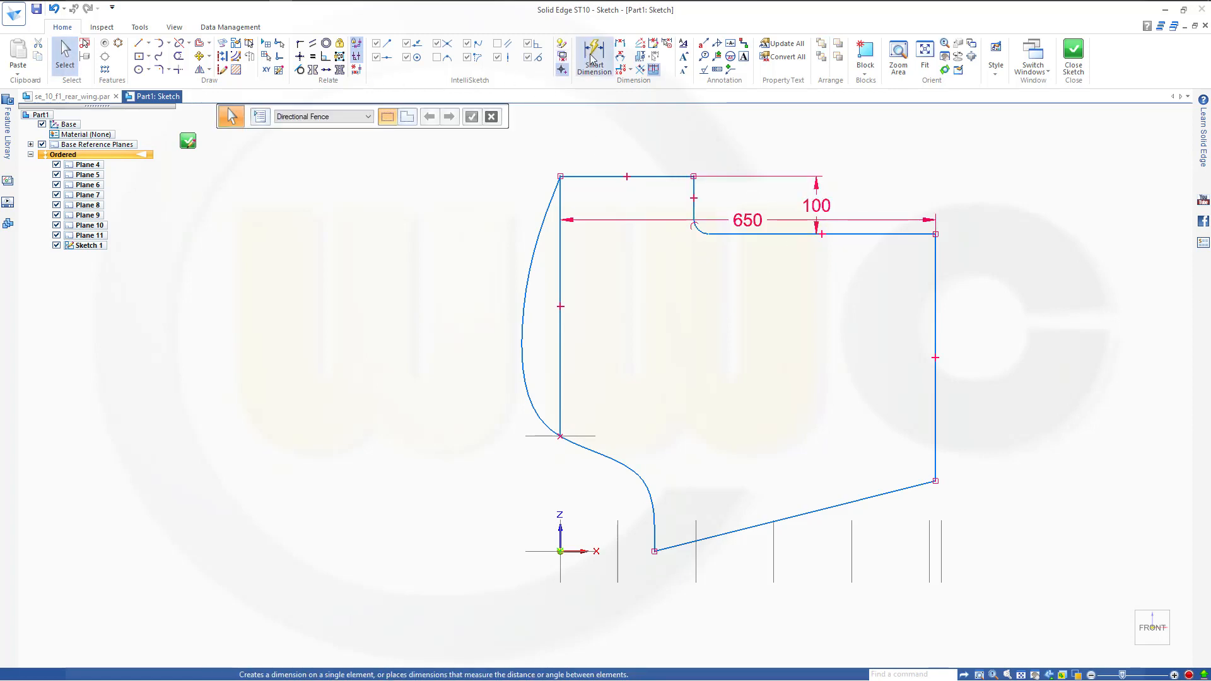
click(933, 273)
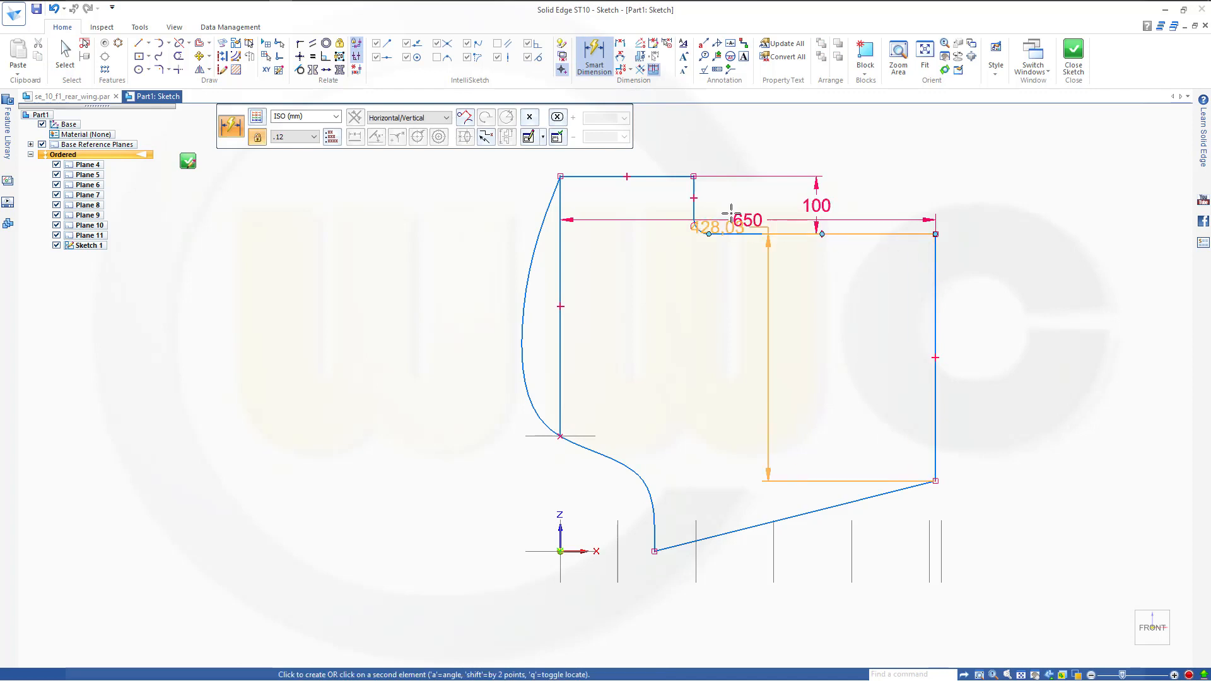
click(694, 203)
click(809, 146)
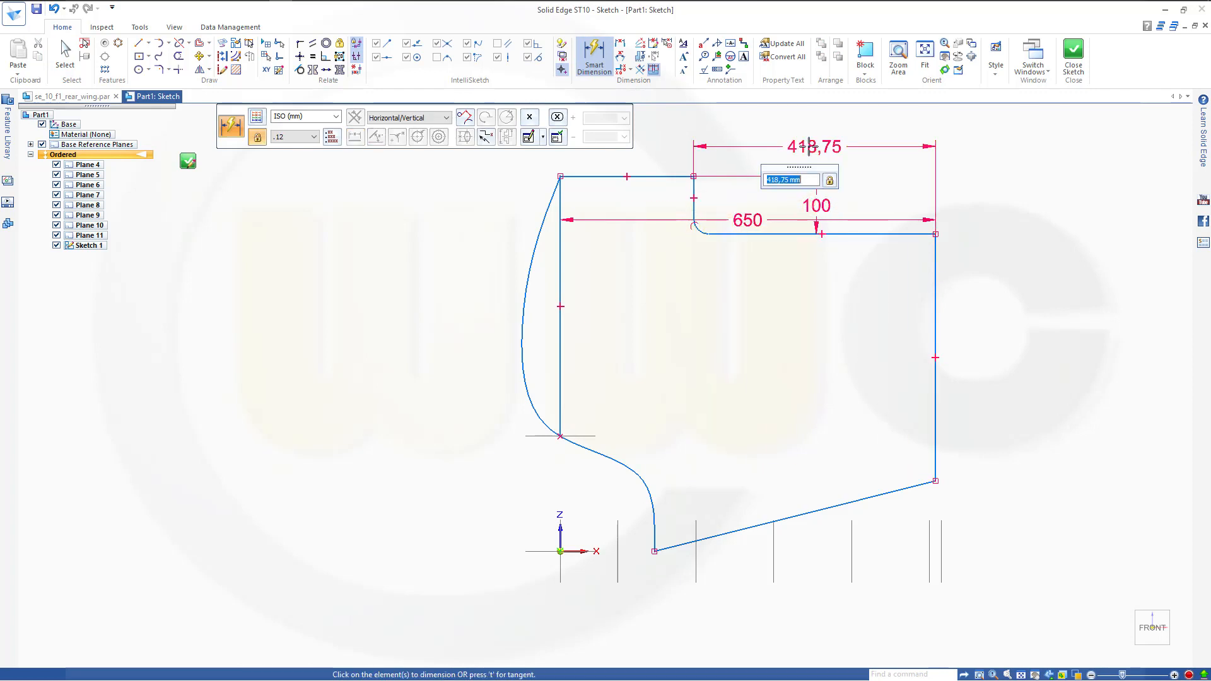
key(Return)
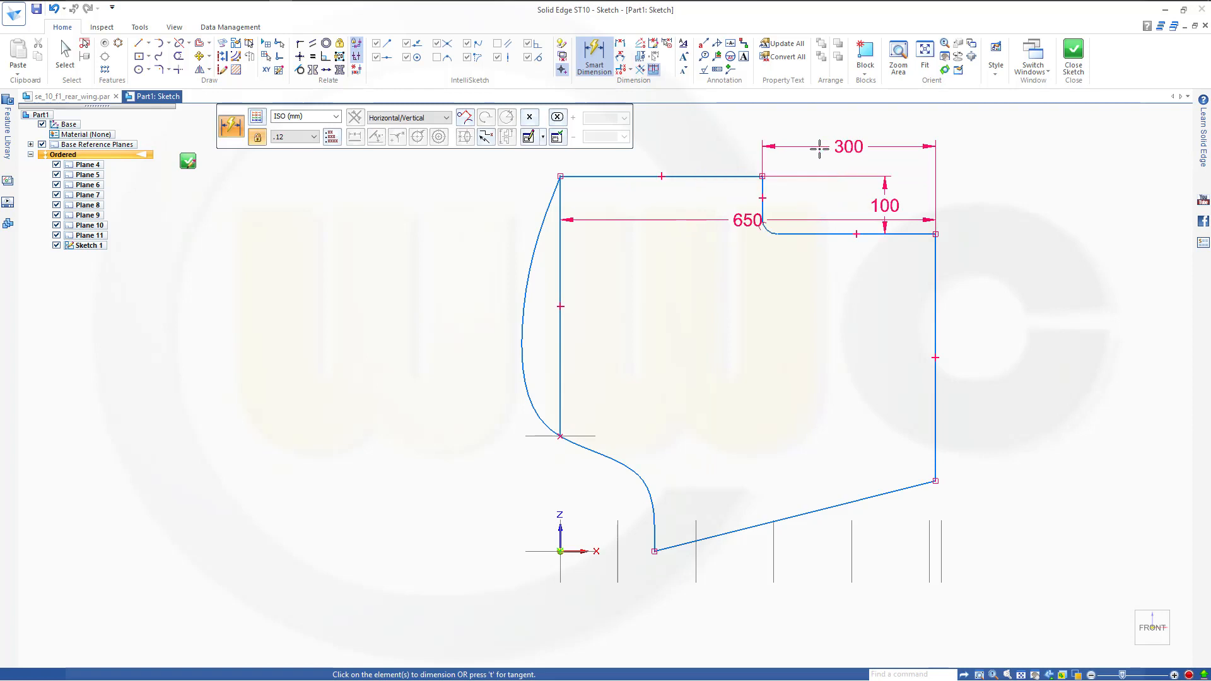
key(Escape)
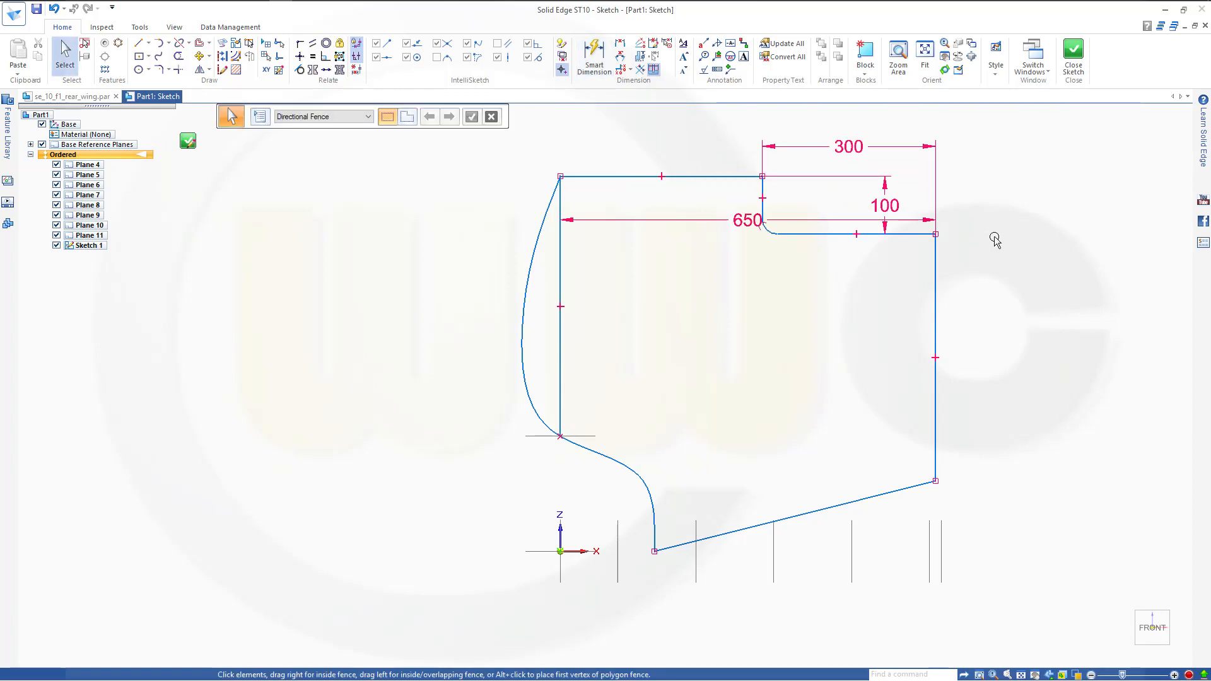
Step: Convert the outline's straight left vertical line, beside the bulging curve, to construction geometry
click(559, 366)
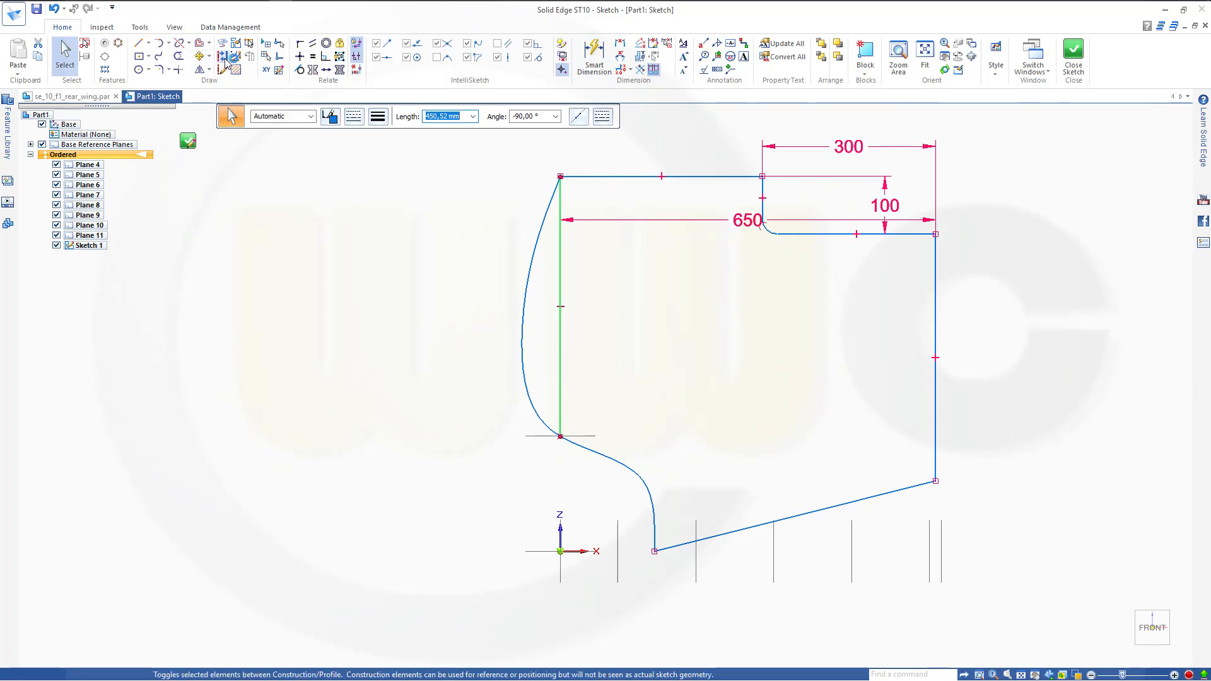
click(222, 57)
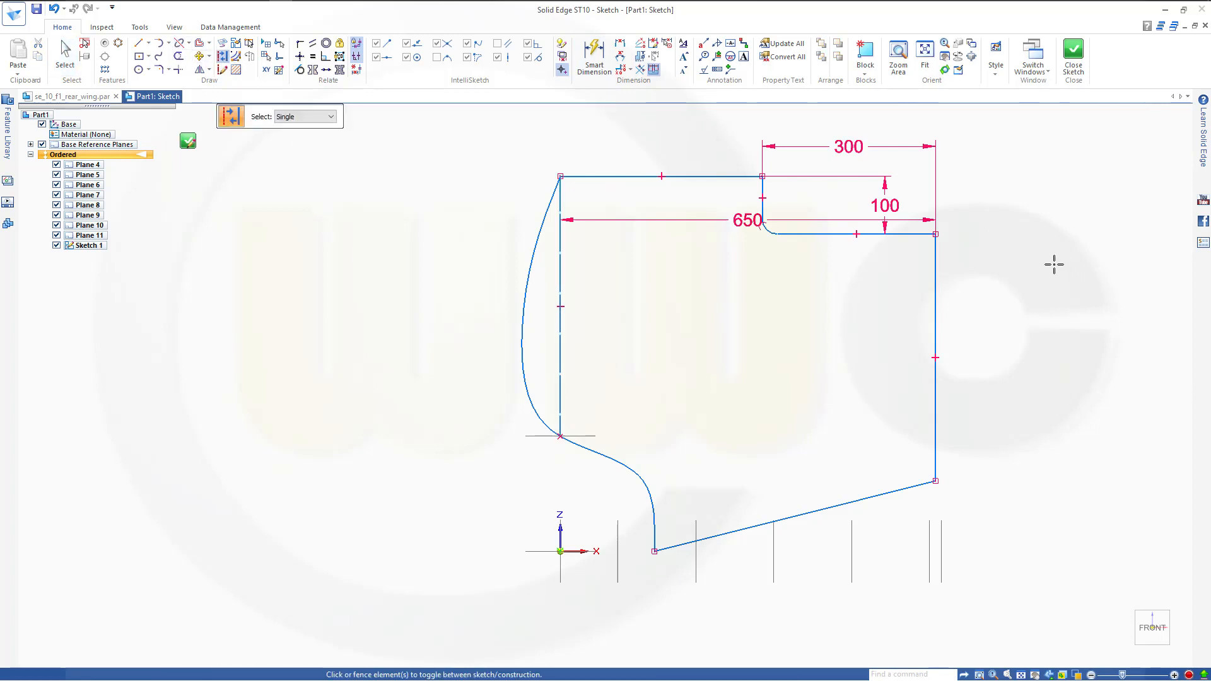
Step: Finish the notched end plate outline sketch and start a new sketch on the Front plane
click(1074, 57)
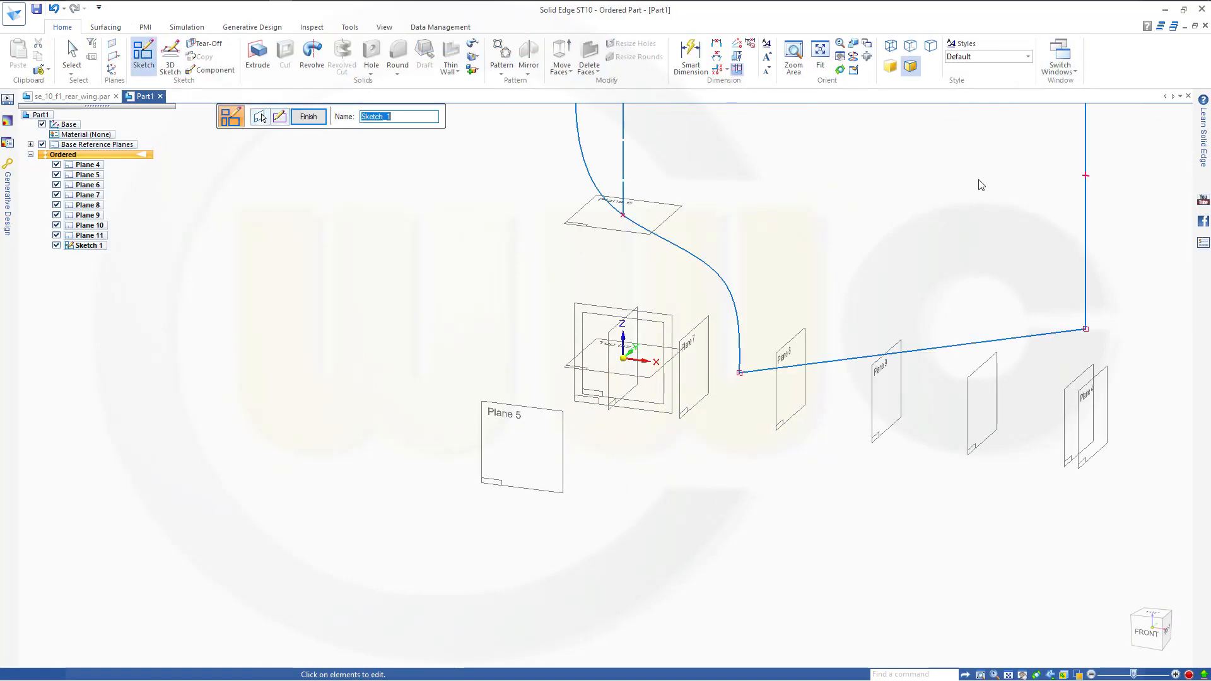
click(309, 118)
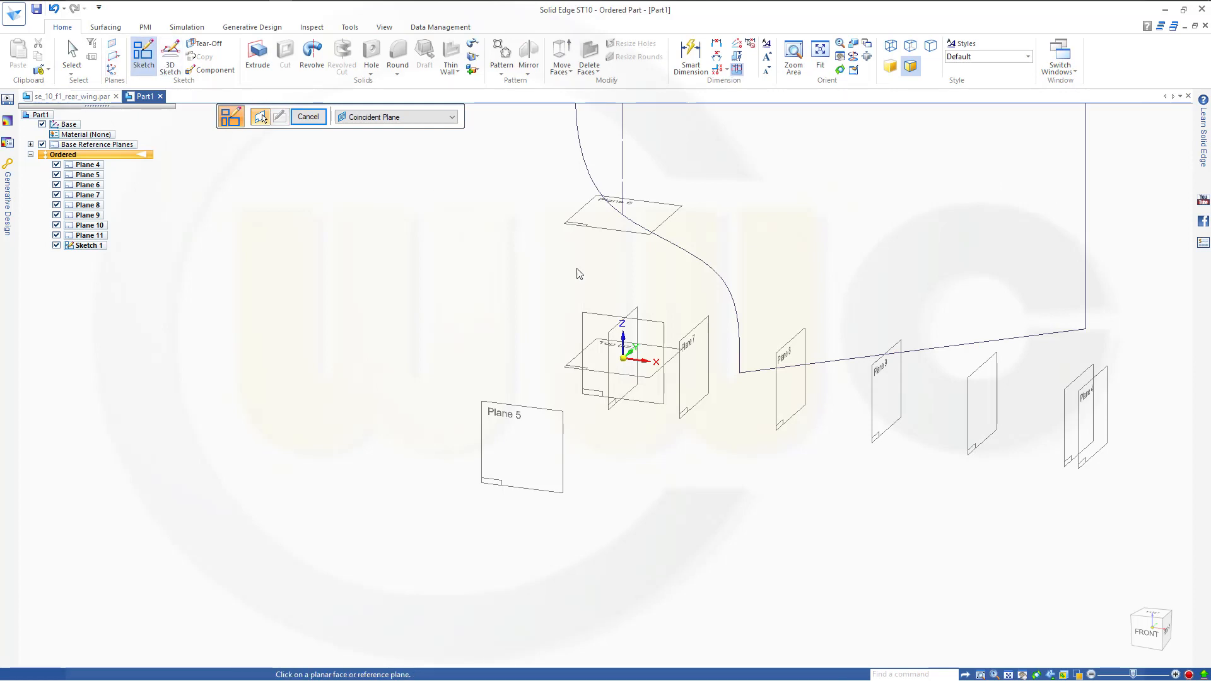
click(599, 319)
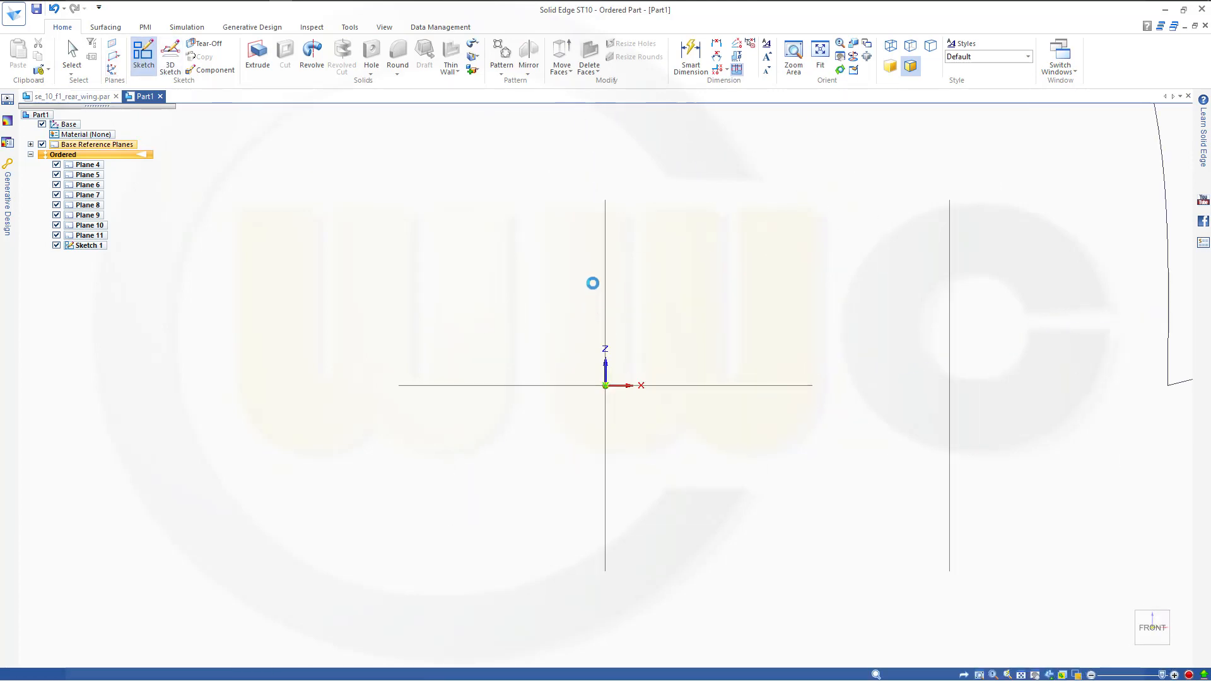
scroll(946, 251, down, 5)
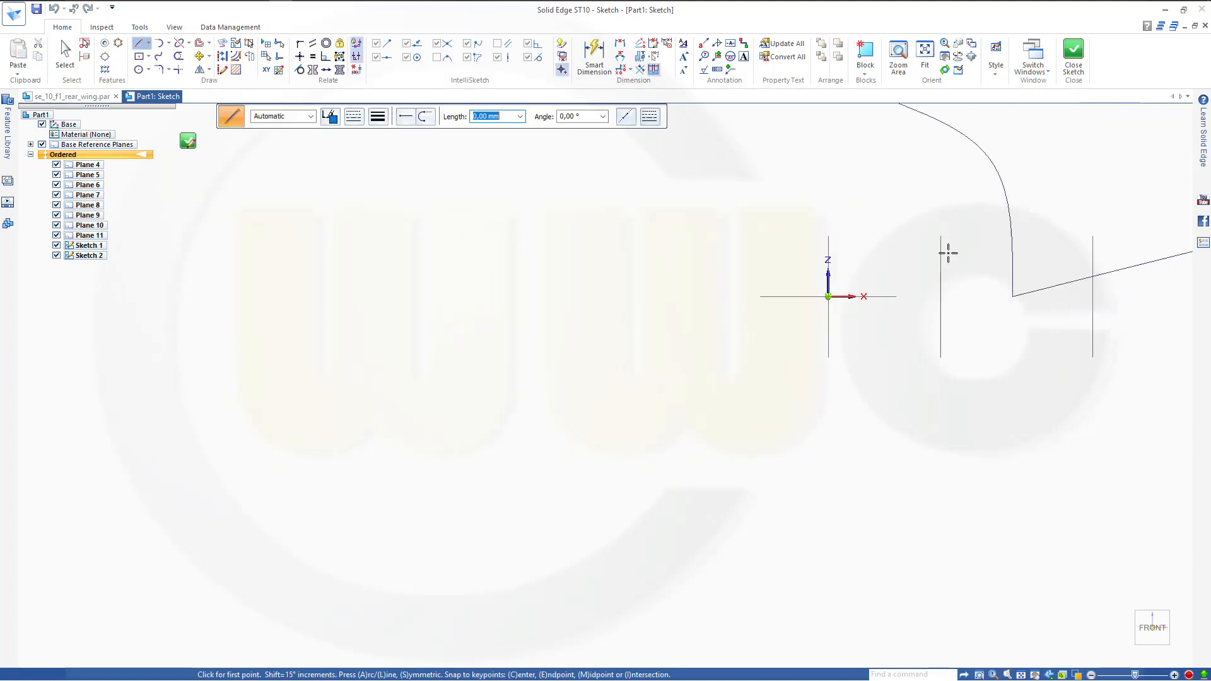
scroll(997, 213, down, 1)
mouse_move(998, 213)
shift+middle_down()
mouse_move(979, 252)
mouse_move(770, 452)
shift+middle_up()
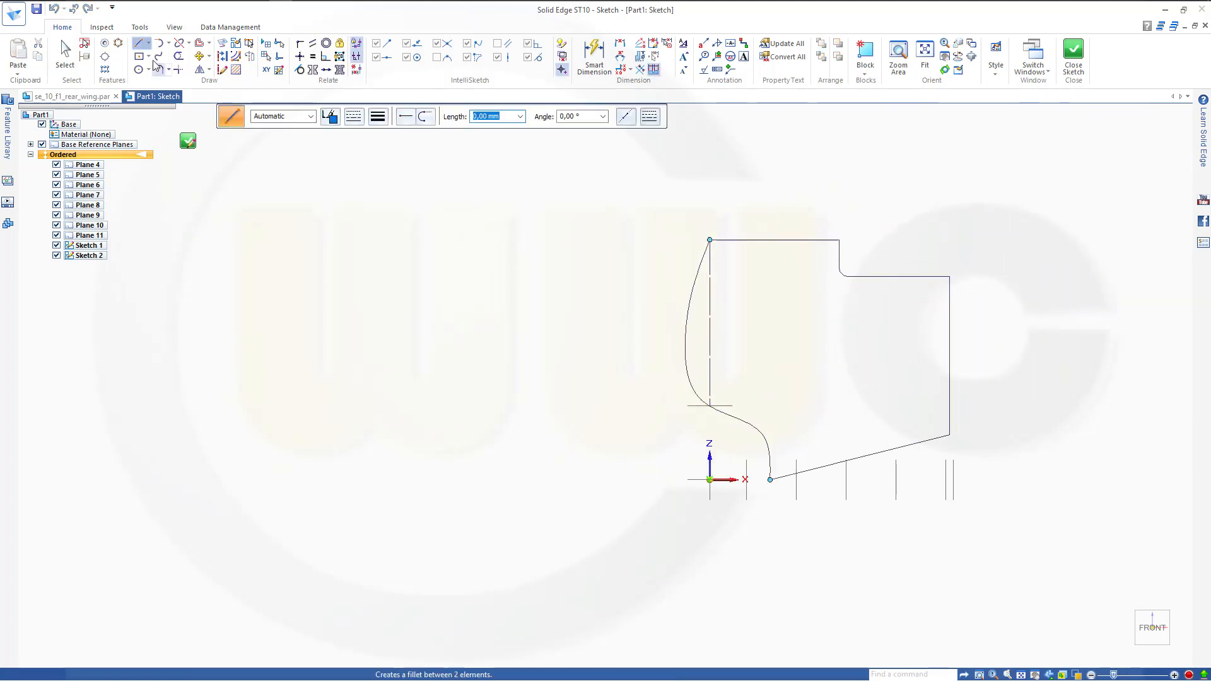
Step: Draw a three-point arc of about 1846 mm radius across the outline, extending past its bulging curve and its straight vertical edge
click(168, 43)
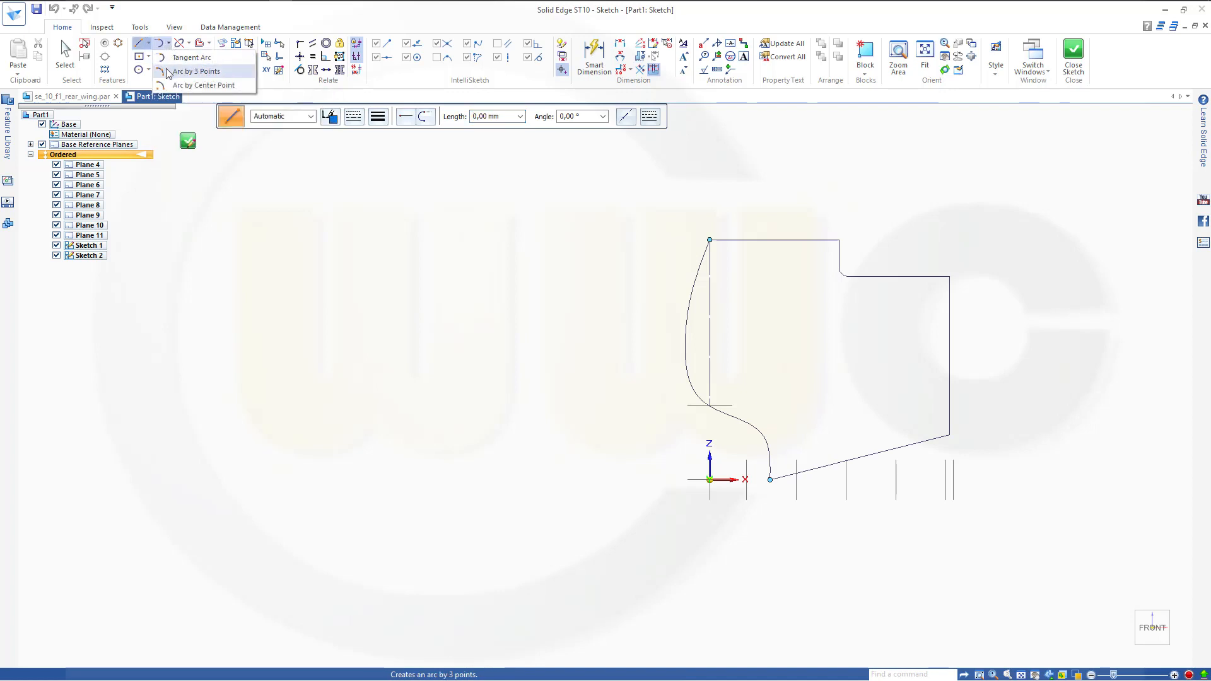
click(196, 71)
click(635, 288)
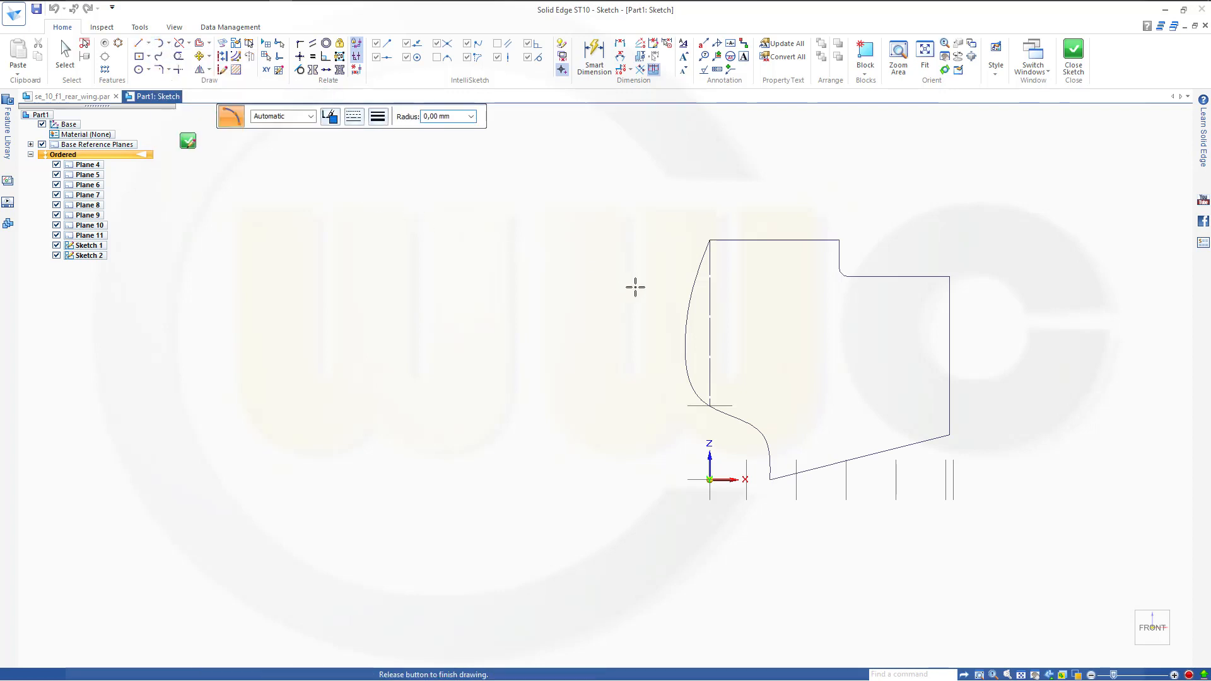
click(978, 344)
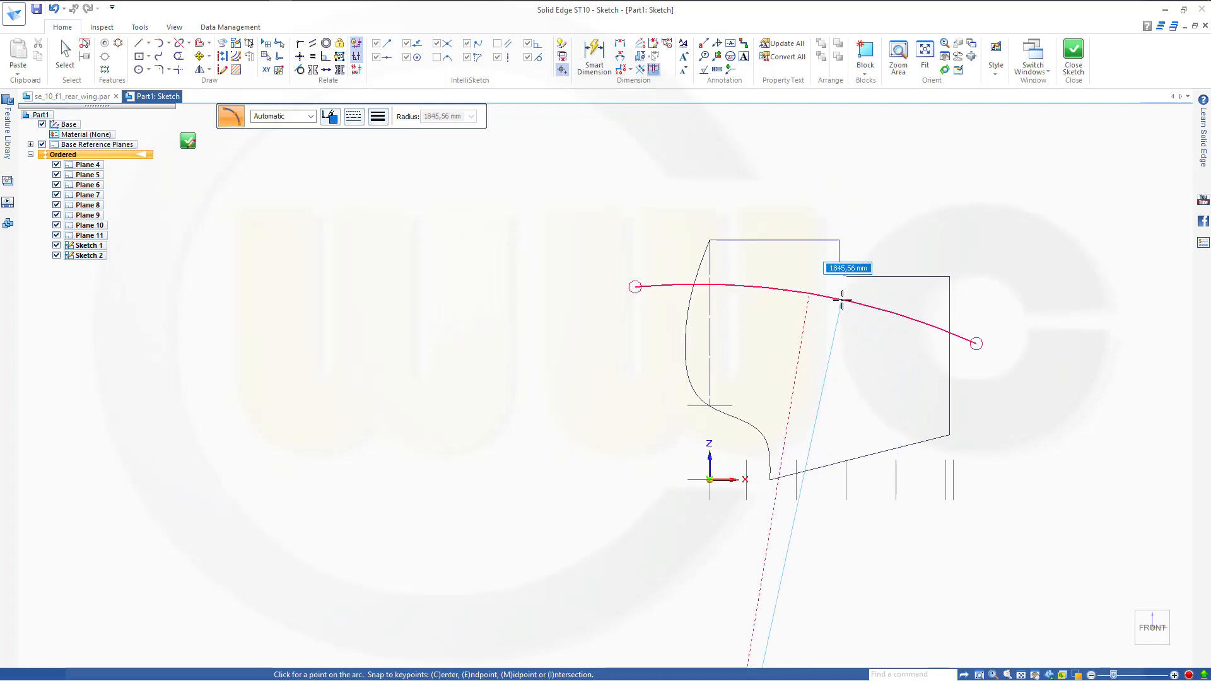
click(842, 301)
key(Escape)
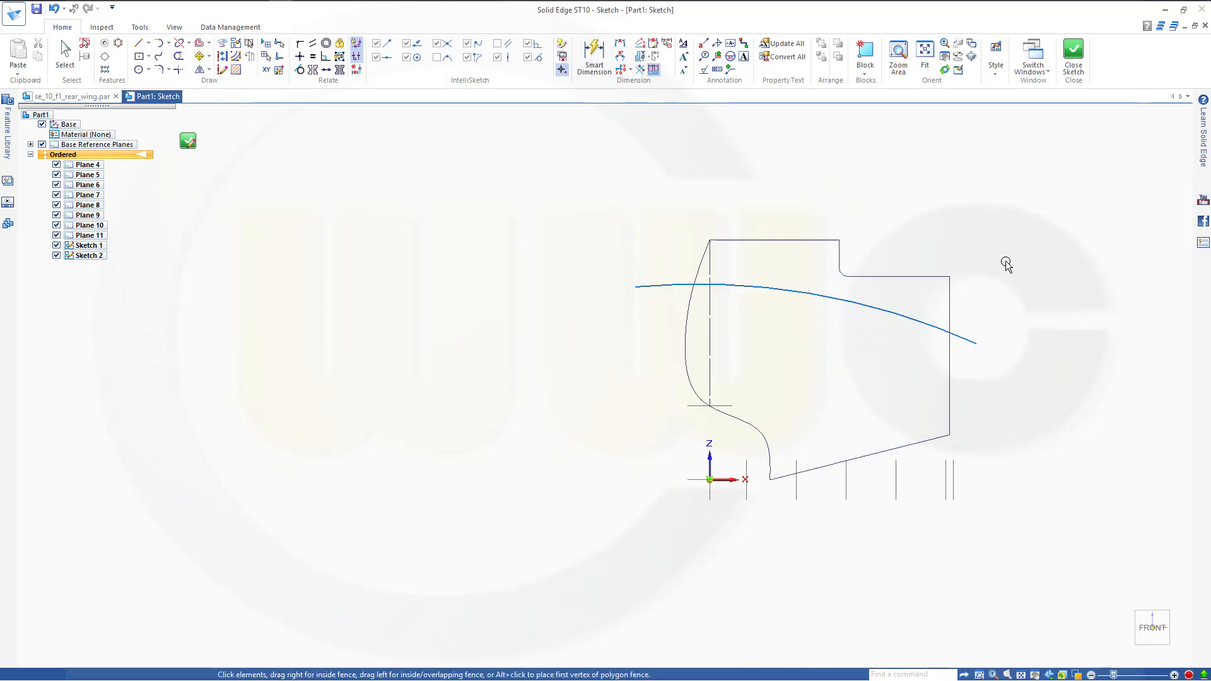
Step: Finish the arc sketch and start a new sketch on the Right plane
click(1074, 57)
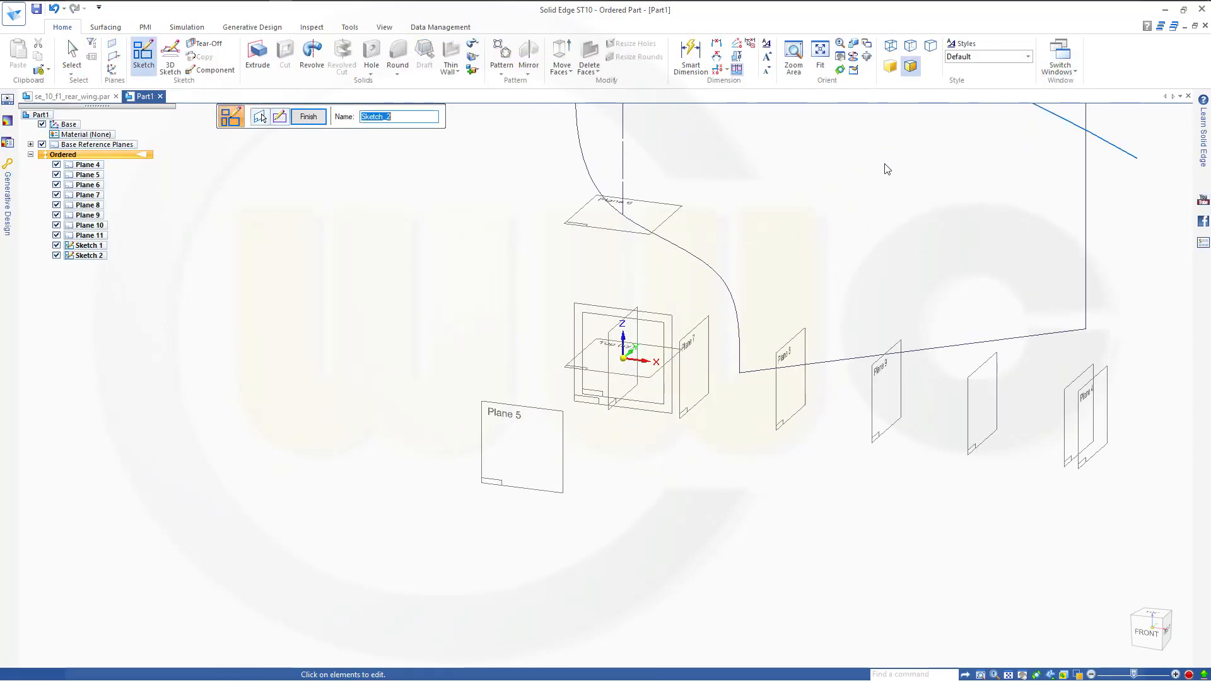
click(308, 117)
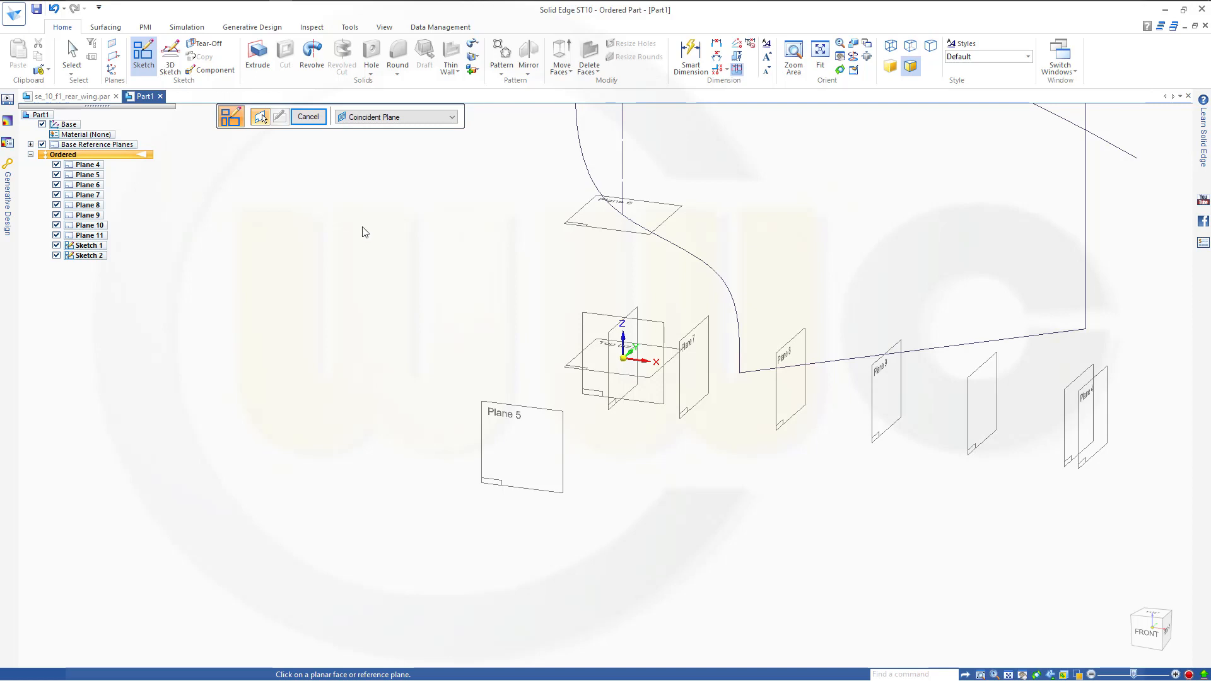
click(617, 336)
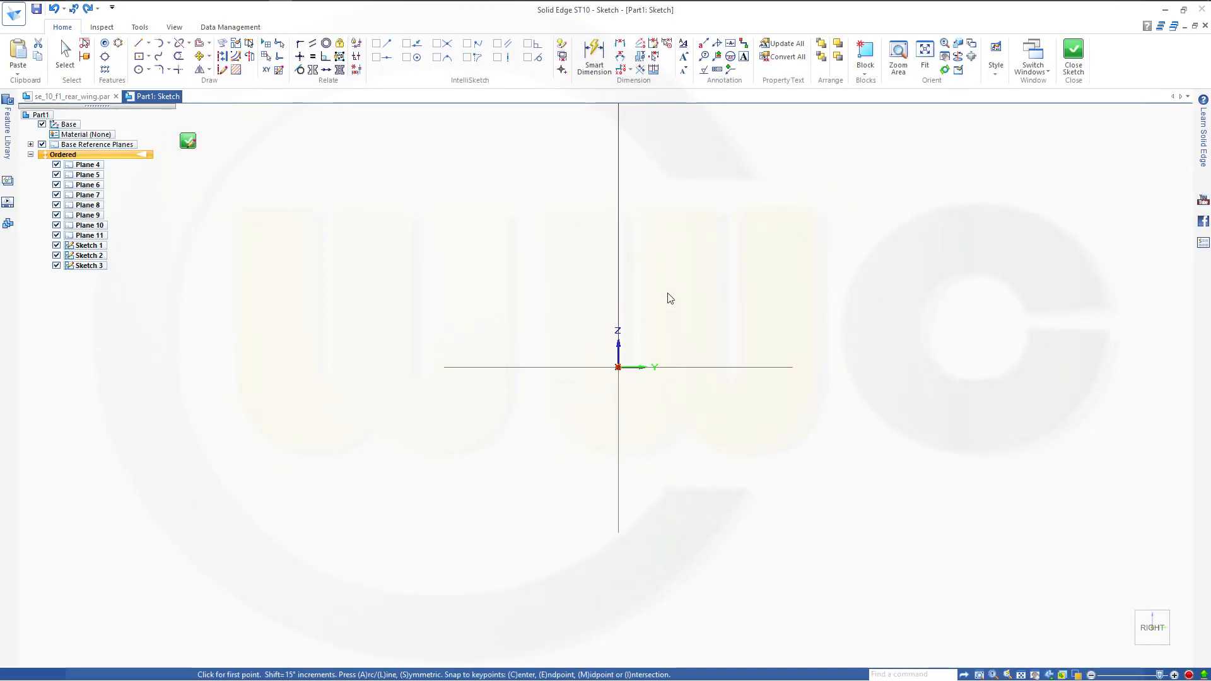
scroll(560, 292, up, 2)
scroll(571, 300, down, 8)
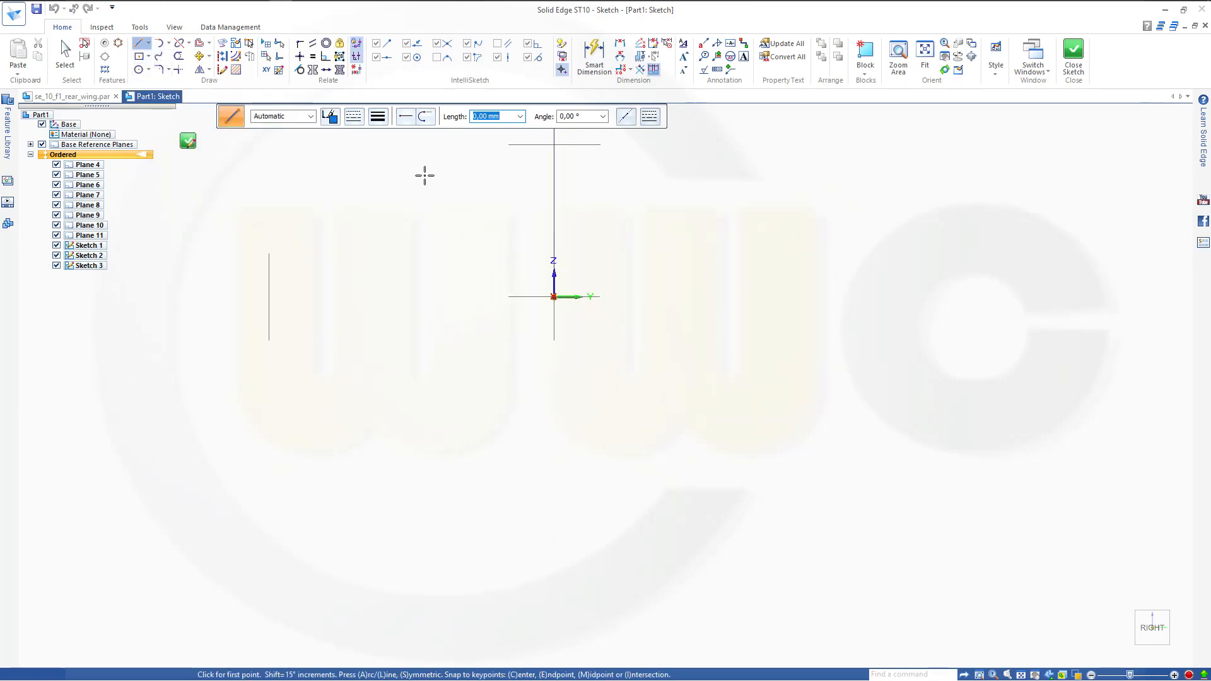
mouse_move(425, 175)
shift+middle_down()
mouse_move(546, 343)
mouse_move(549, 400)
mouse_move(629, 471)
shift+middle_up()
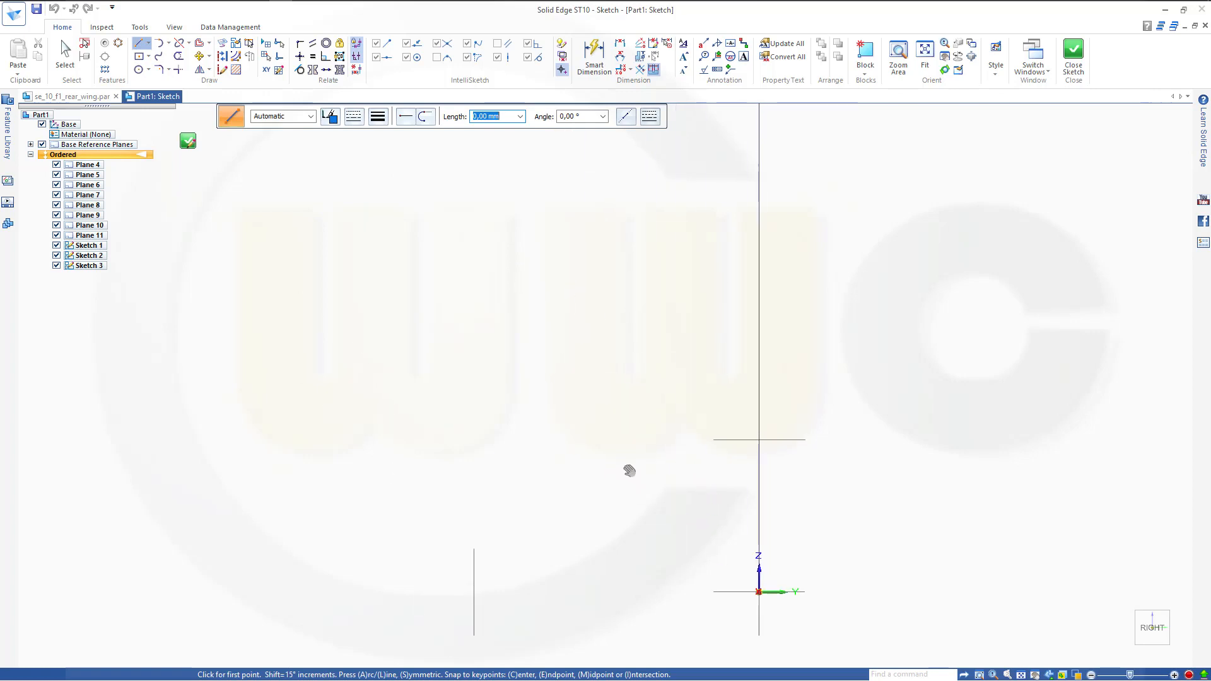
scroll(627, 454, down, 2)
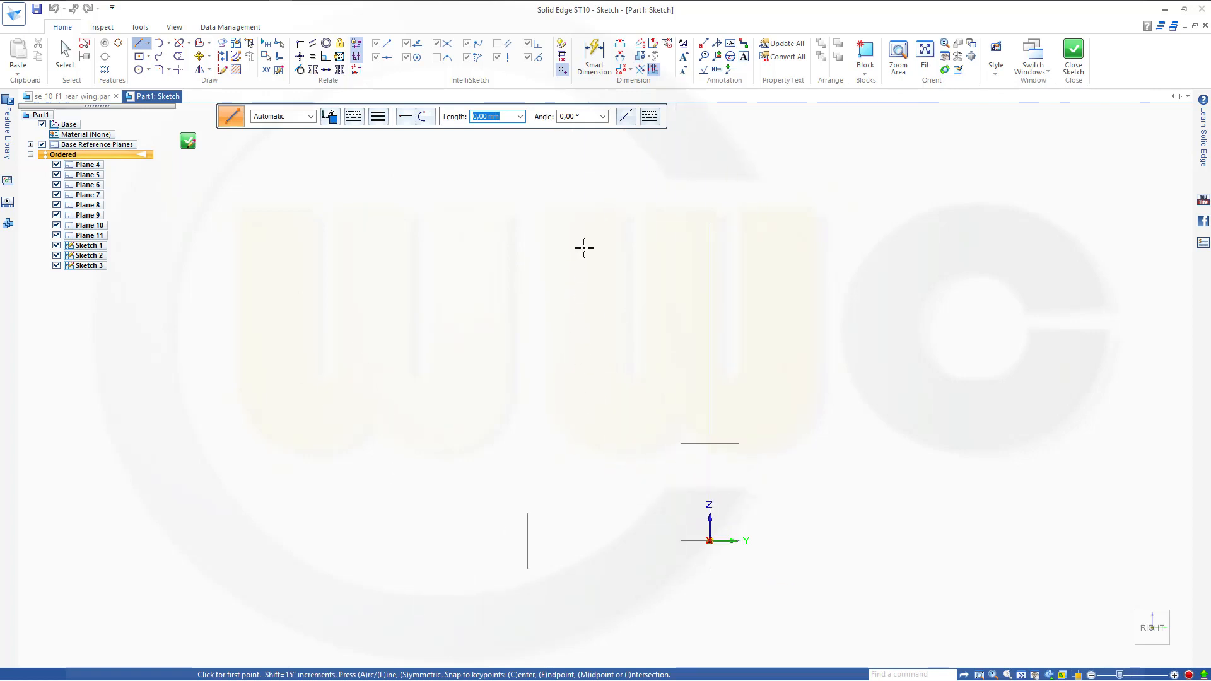
Step: Draw a long vertical line between Plane 5 and the Z axis, and make it collinear with Plane 5
click(595, 203)
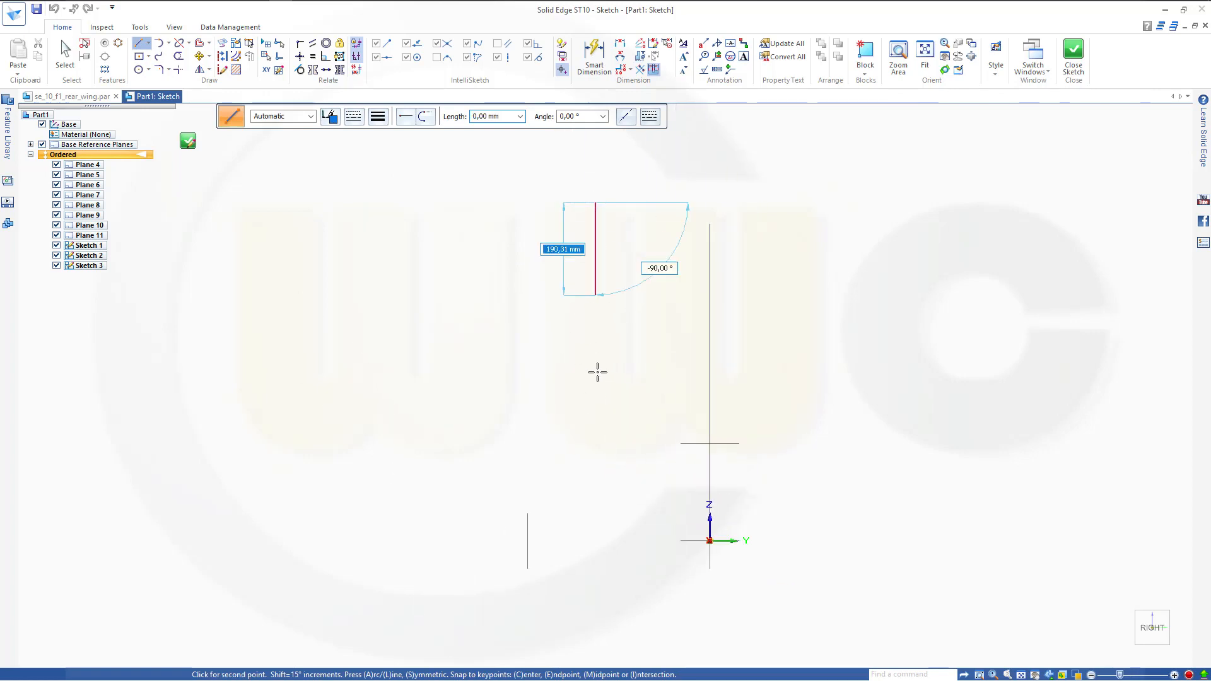
click(597, 527)
key(Escape)
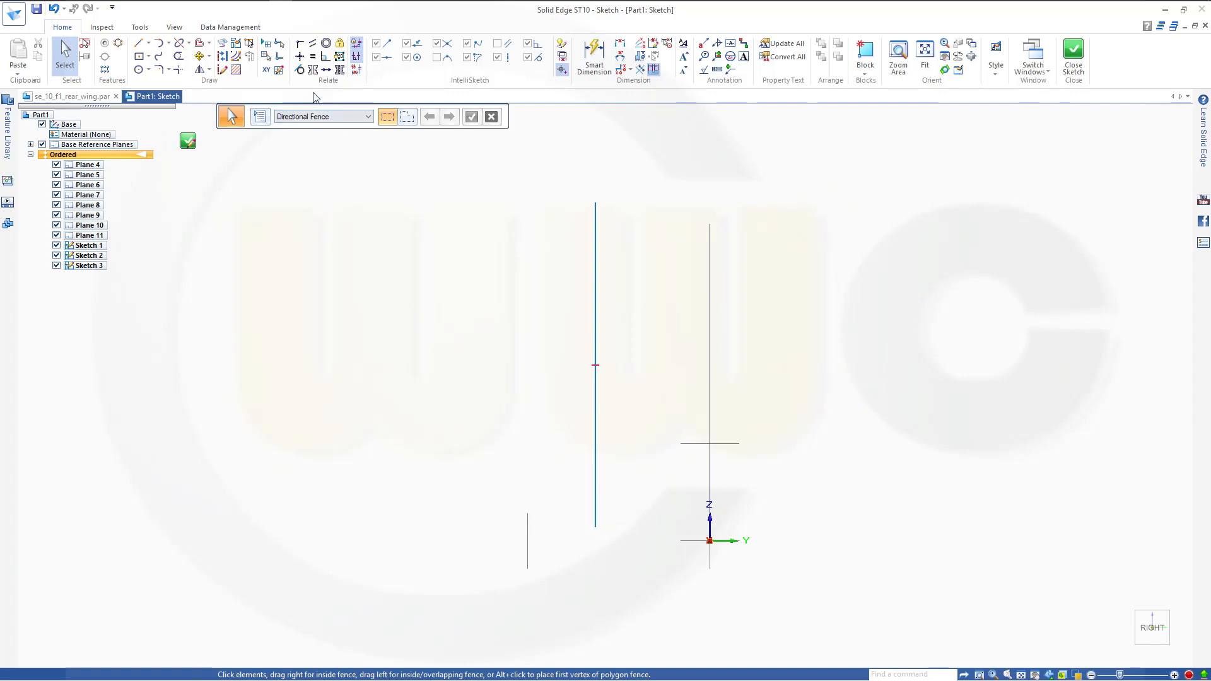
click(326, 69)
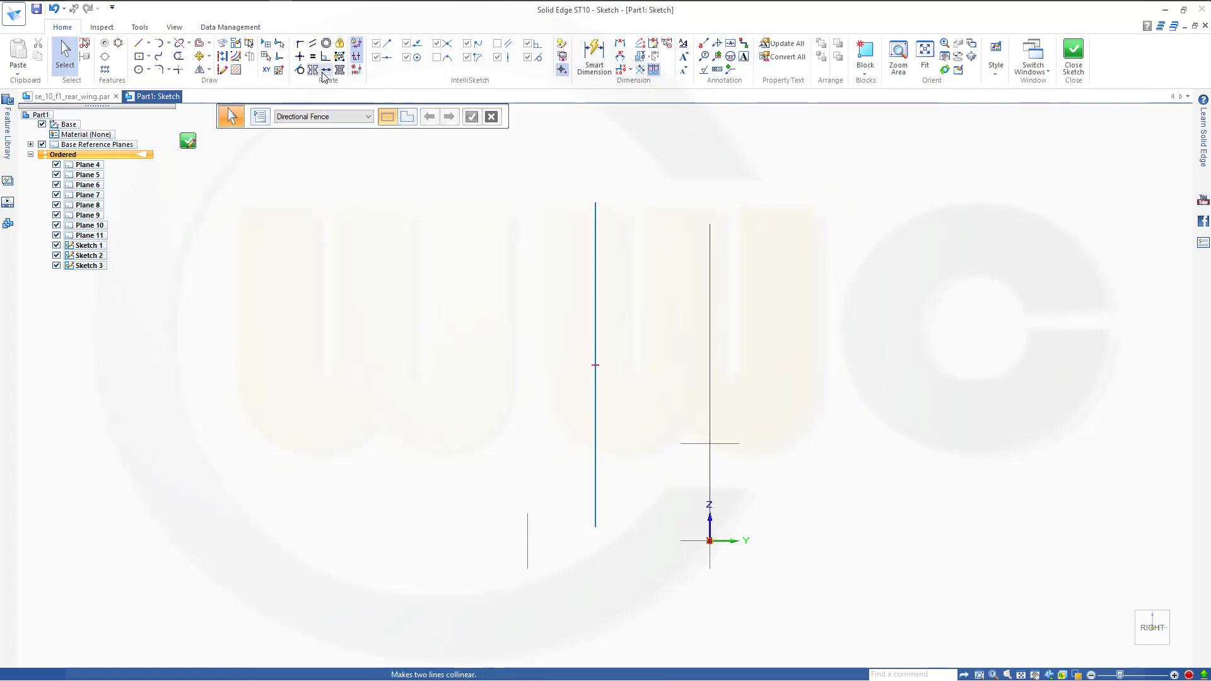
click(594, 334)
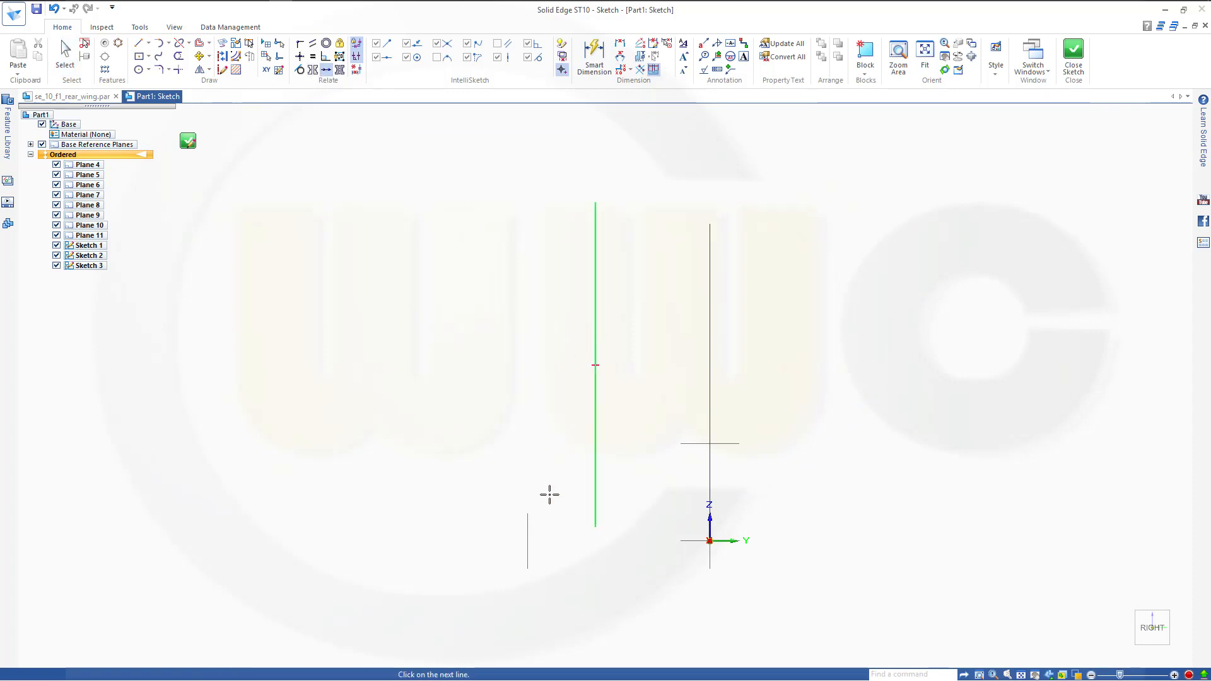
click(526, 518)
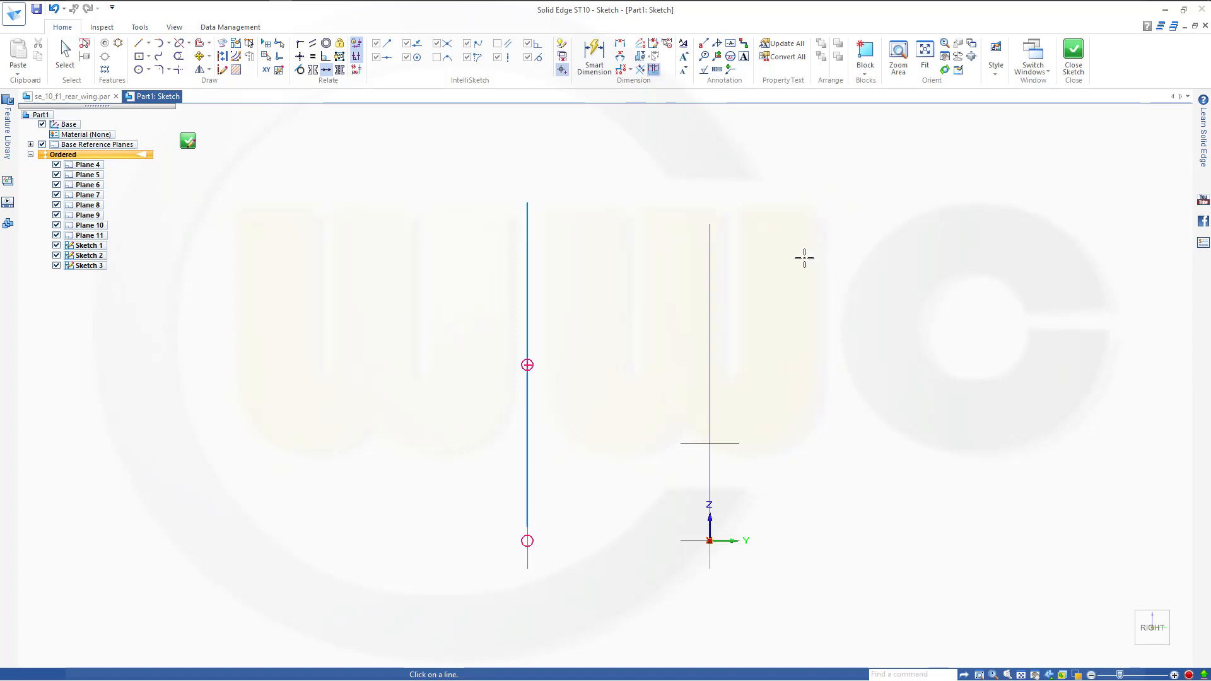
mouse_move(803, 256)
middle_down()
mouse_move(770, 290)
mouse_move(794, 277)
middle_up()
Step: Finish the vertical line sketch and start another sketch on the Right plane
click(1073, 57)
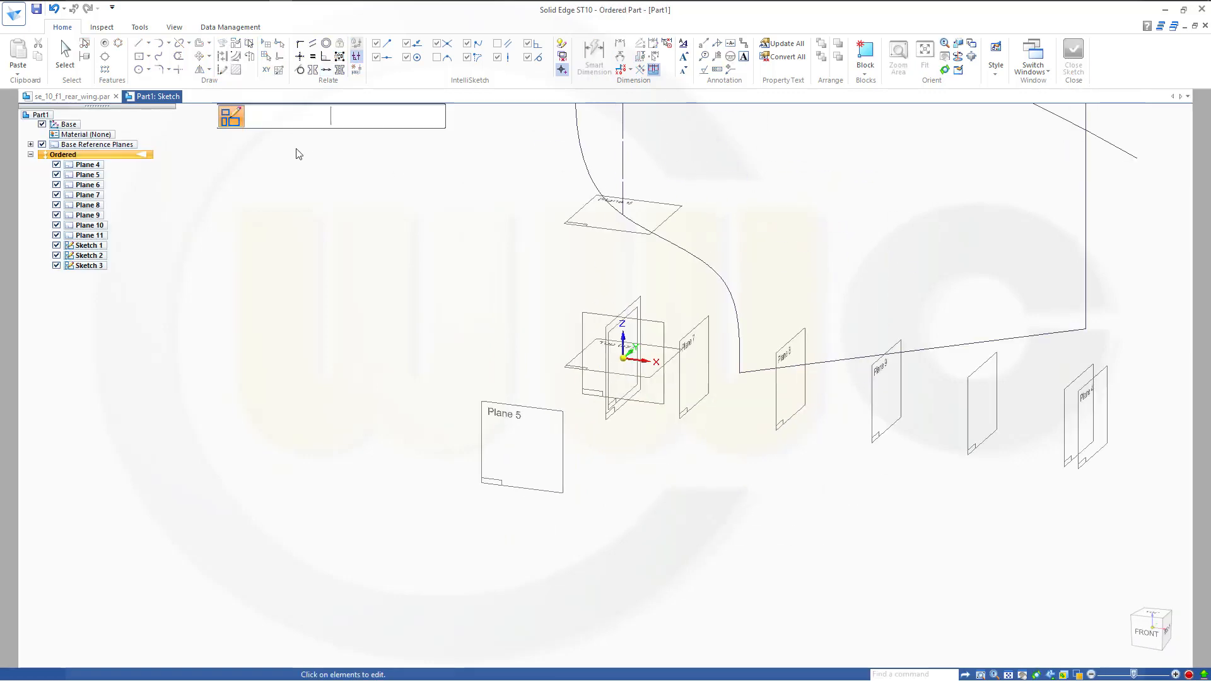
click(308, 118)
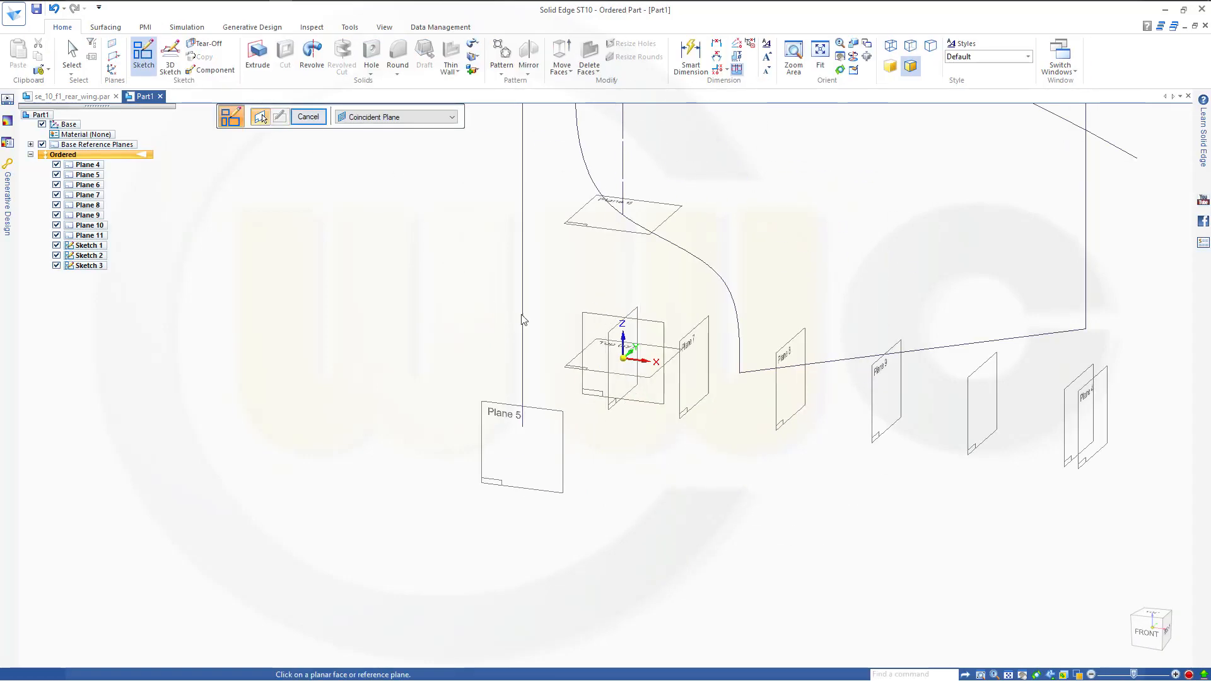
click(590, 316)
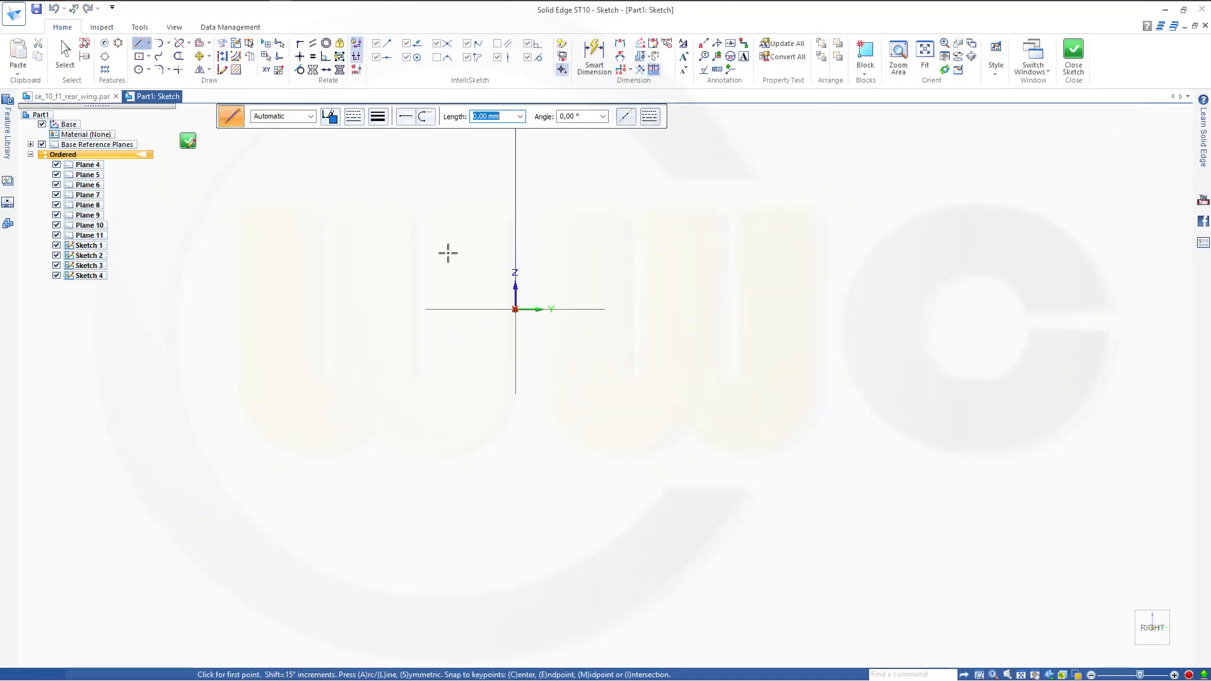
scroll(448, 253, down, 5)
shift+middle_drag(379, 233, 632, 505)
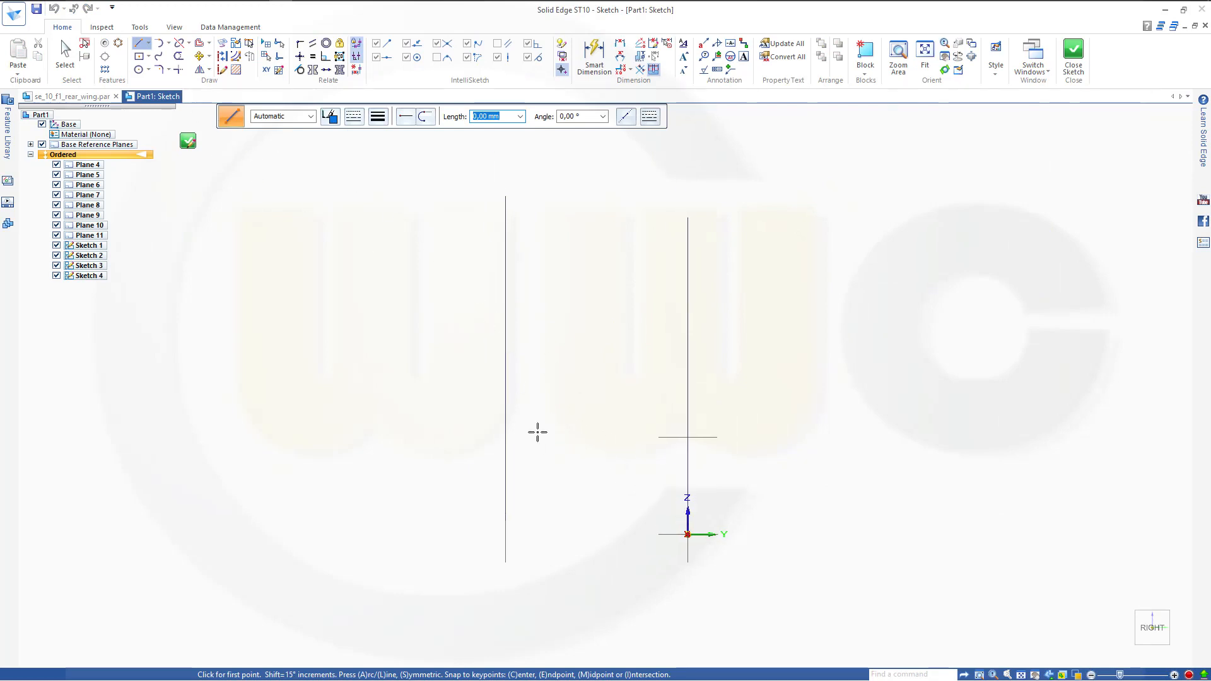
Step: Draw a slanted line crossing the vertical line's lower end, and align its upper endpoint horizontally with the offset plane above the origin
click(536, 435)
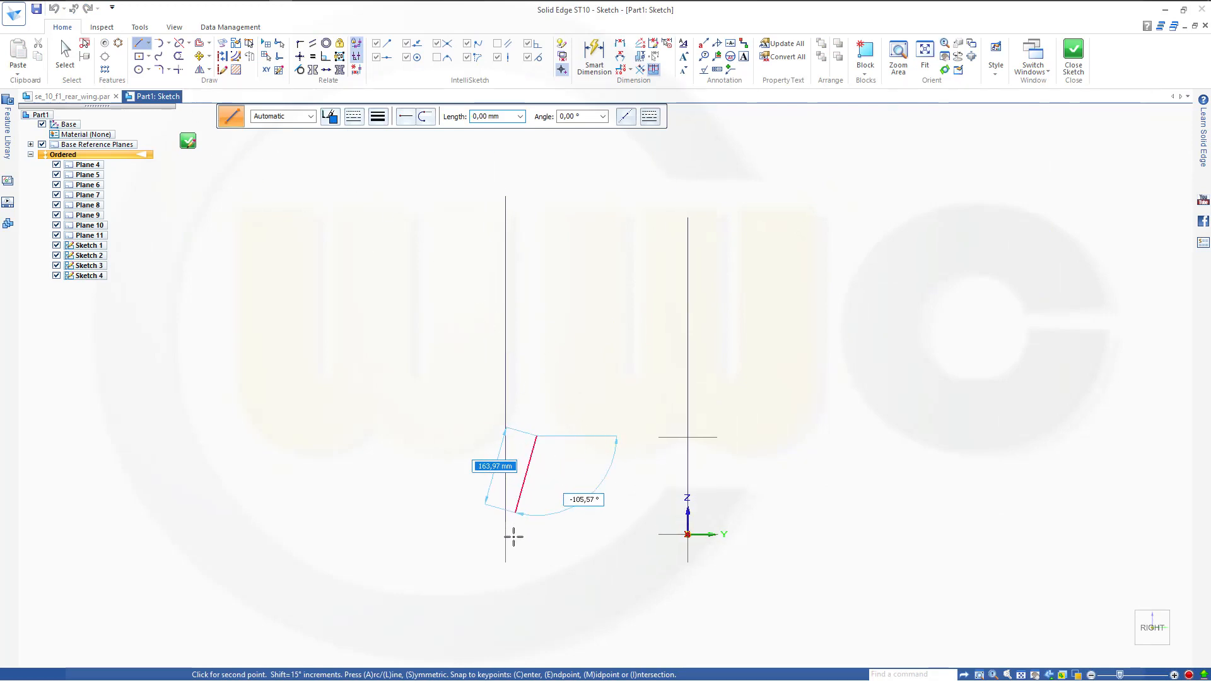
click(500, 581)
key(Escape)
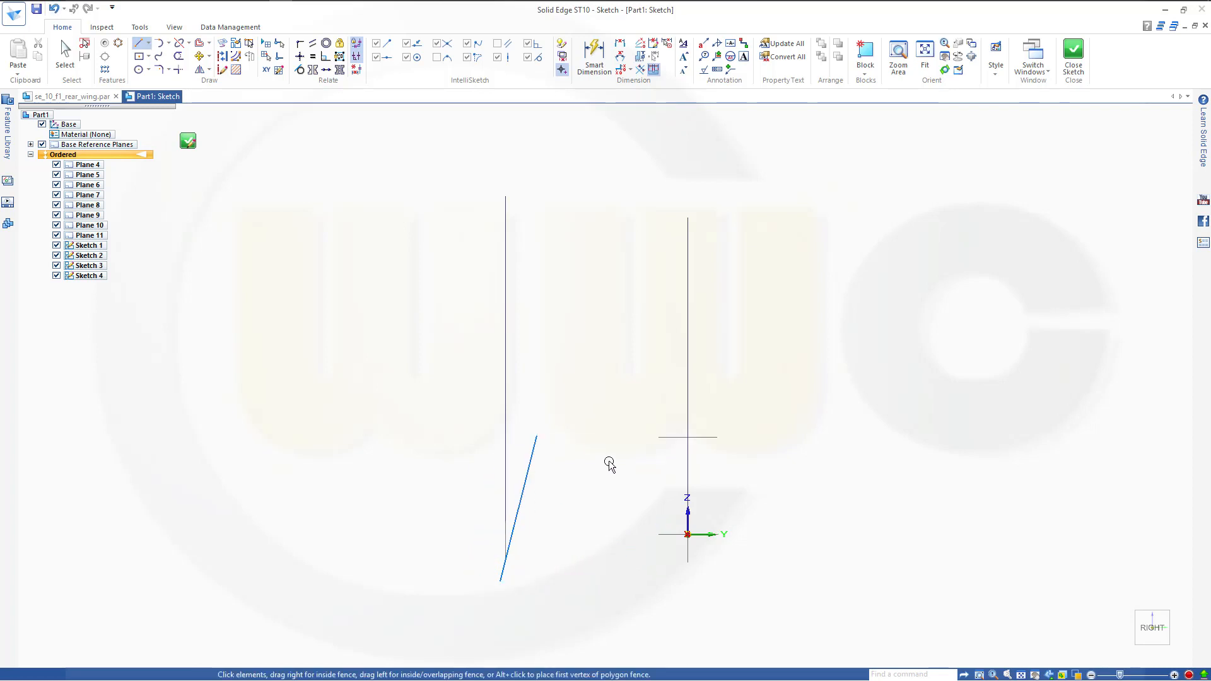
click(300, 56)
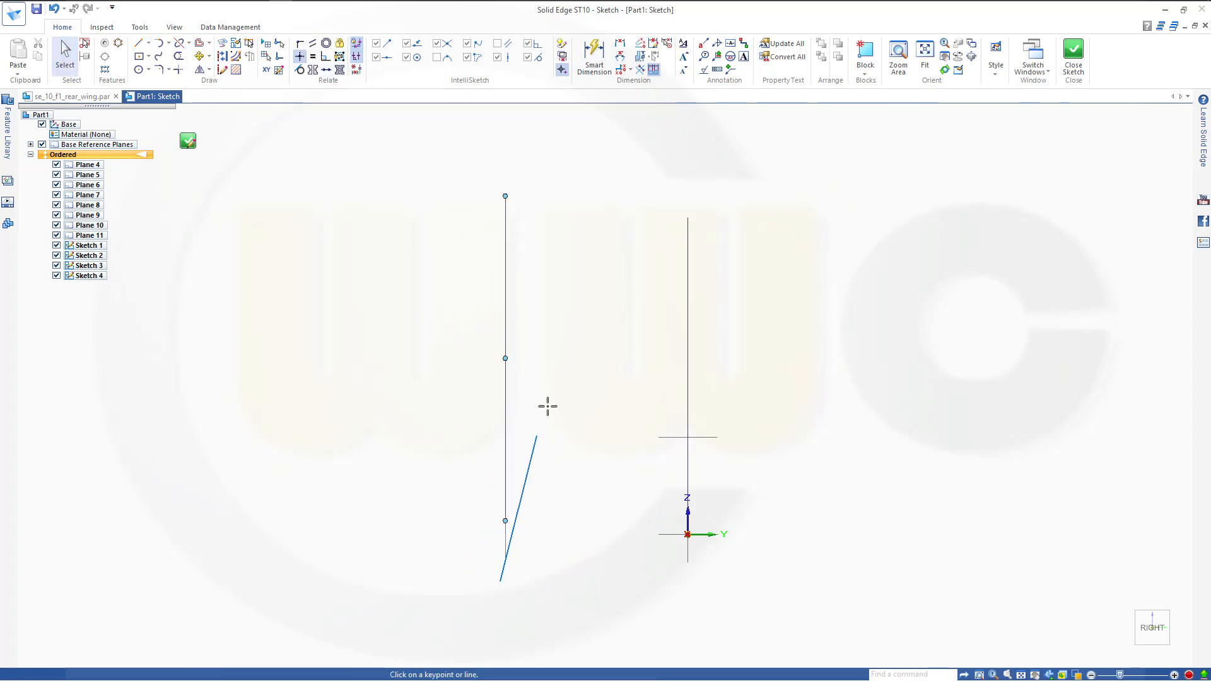
click(536, 435)
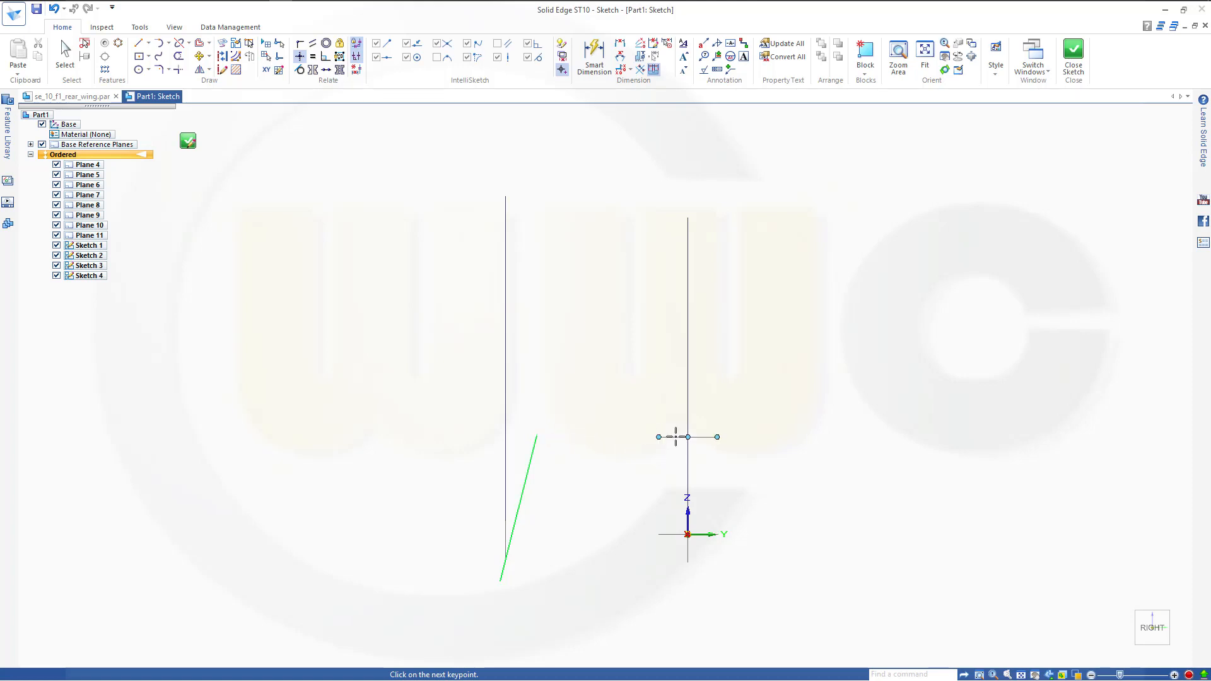
click(301, 46)
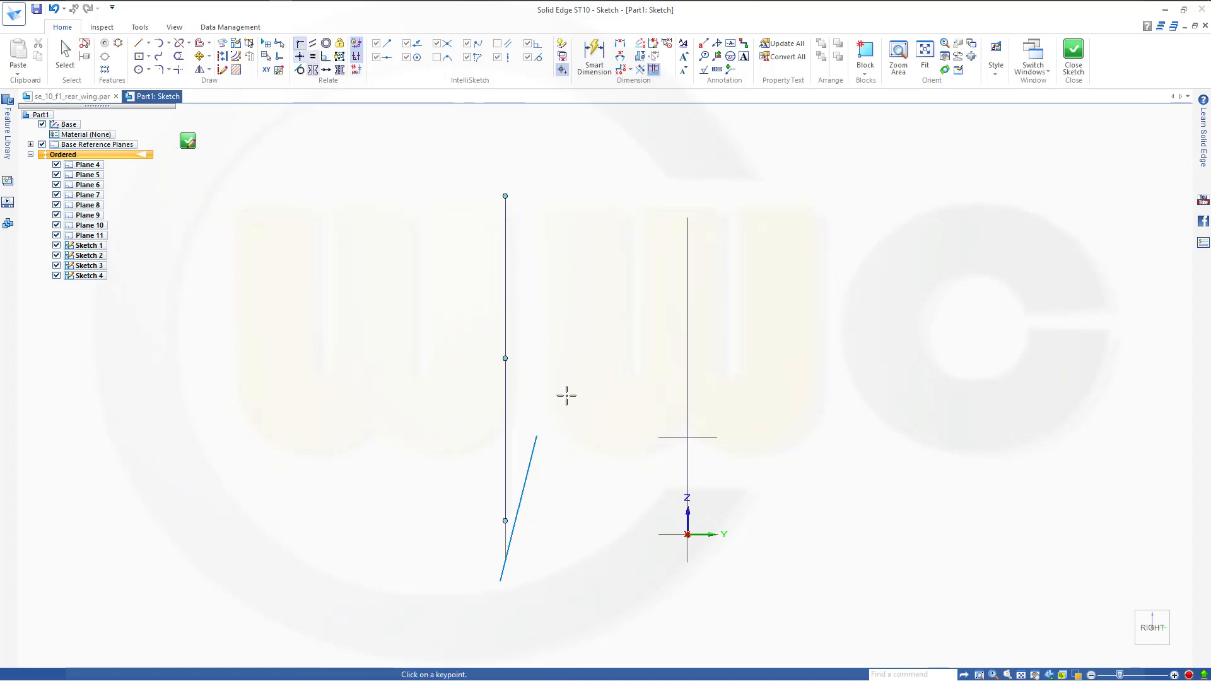
click(672, 436)
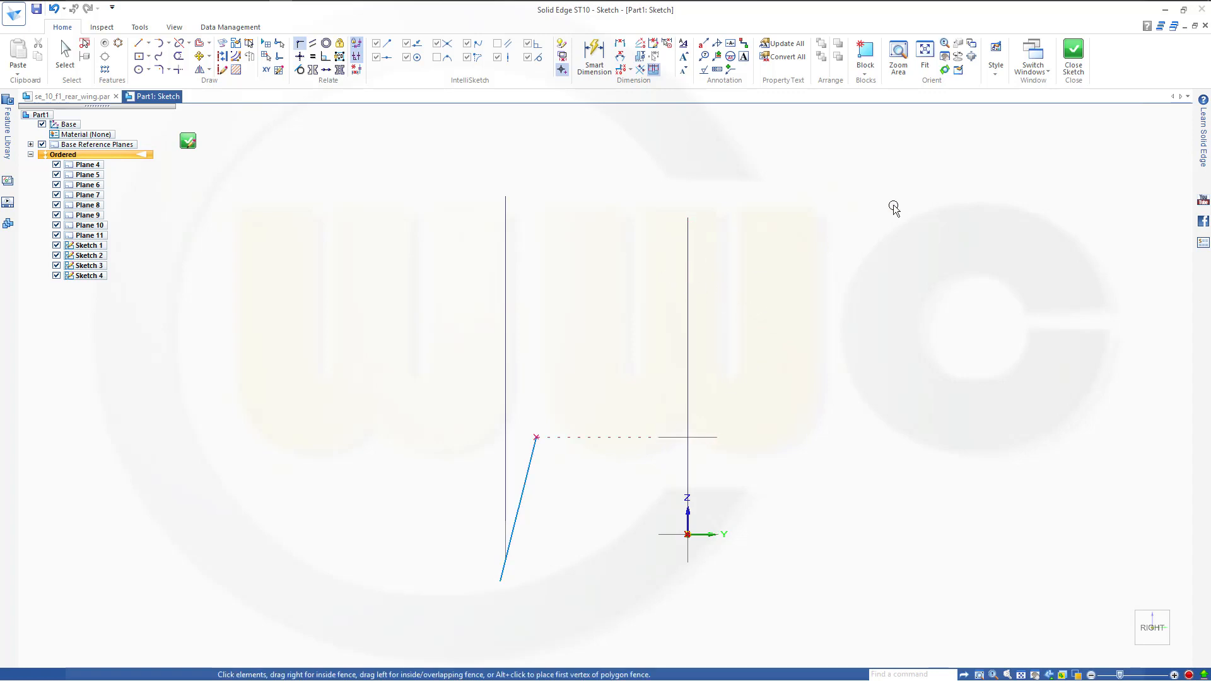
Step: Finish the slanted line sketch and return to the part model
click(1073, 57)
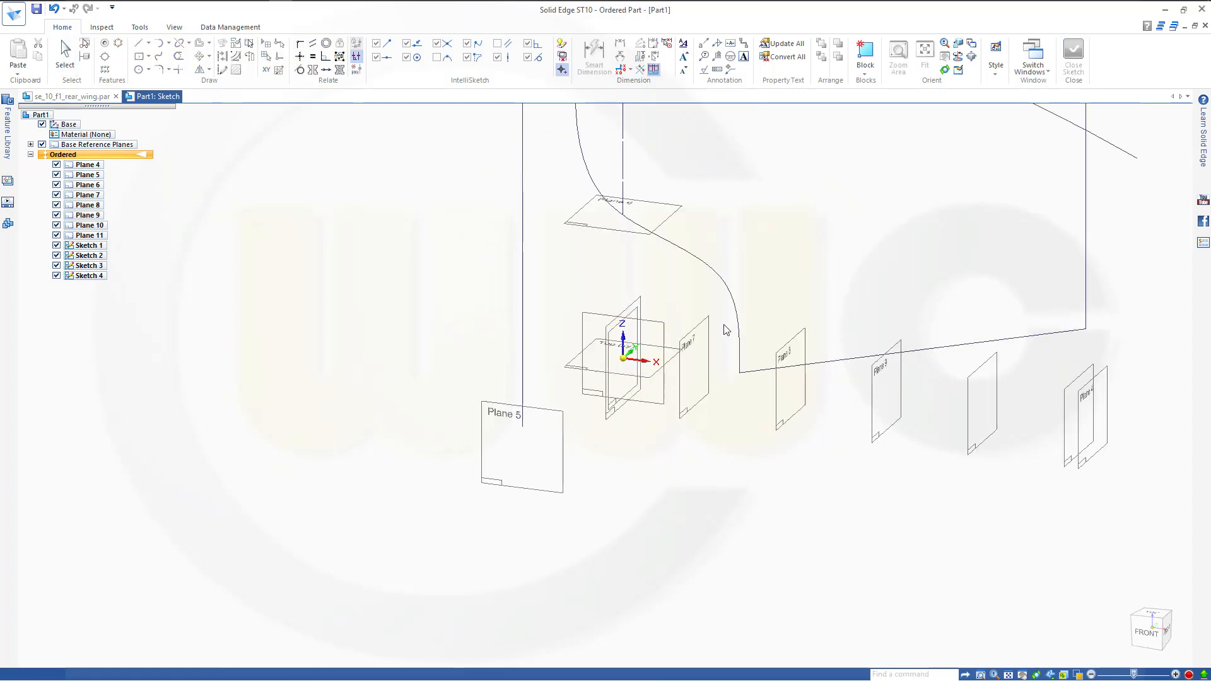
scroll(689, 264, down, 2)
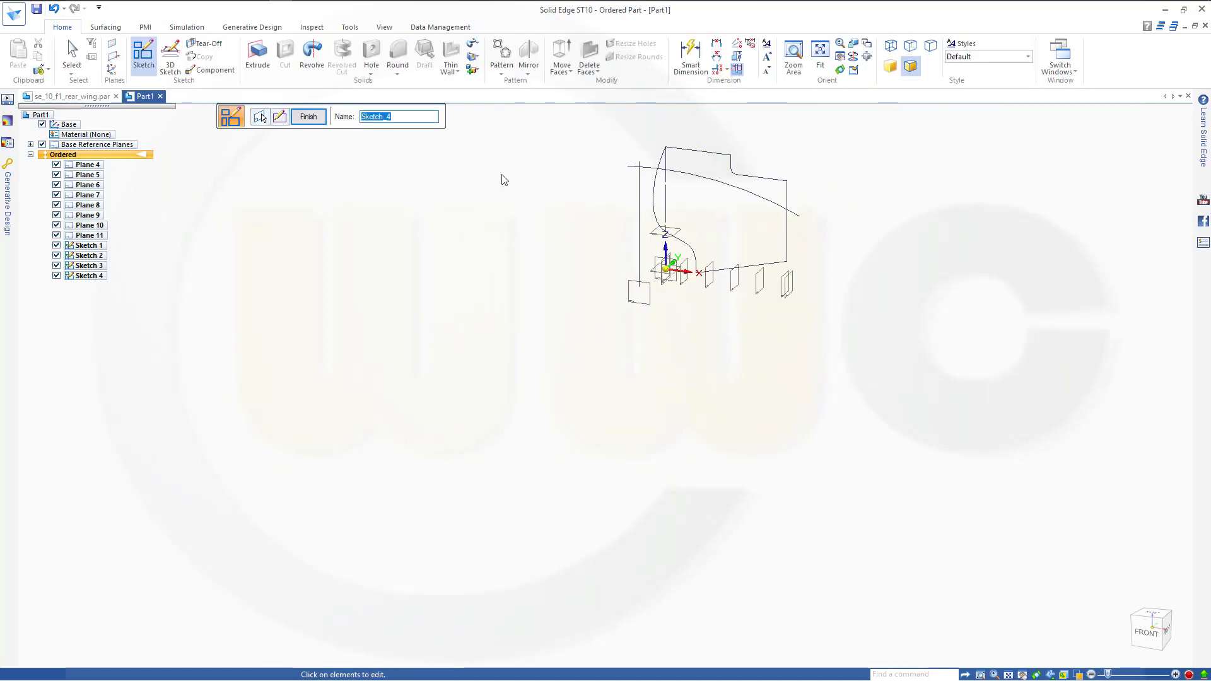
click(308, 118)
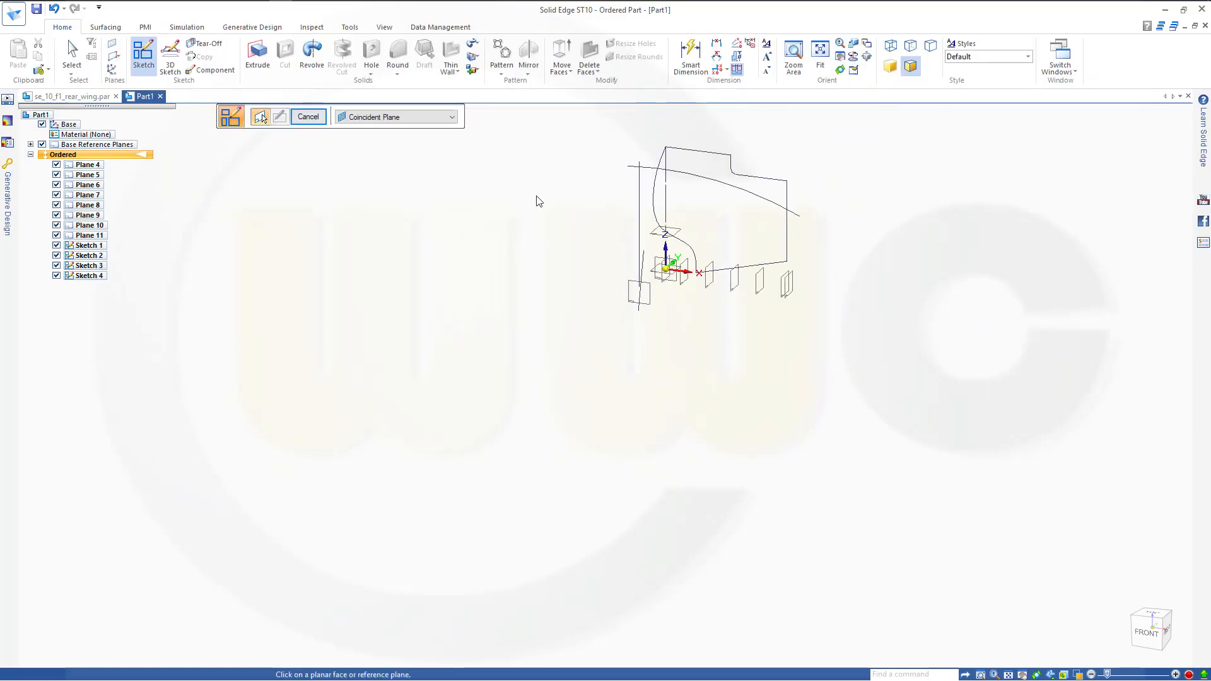
shift+middle_drag(537, 203, 546, 259)
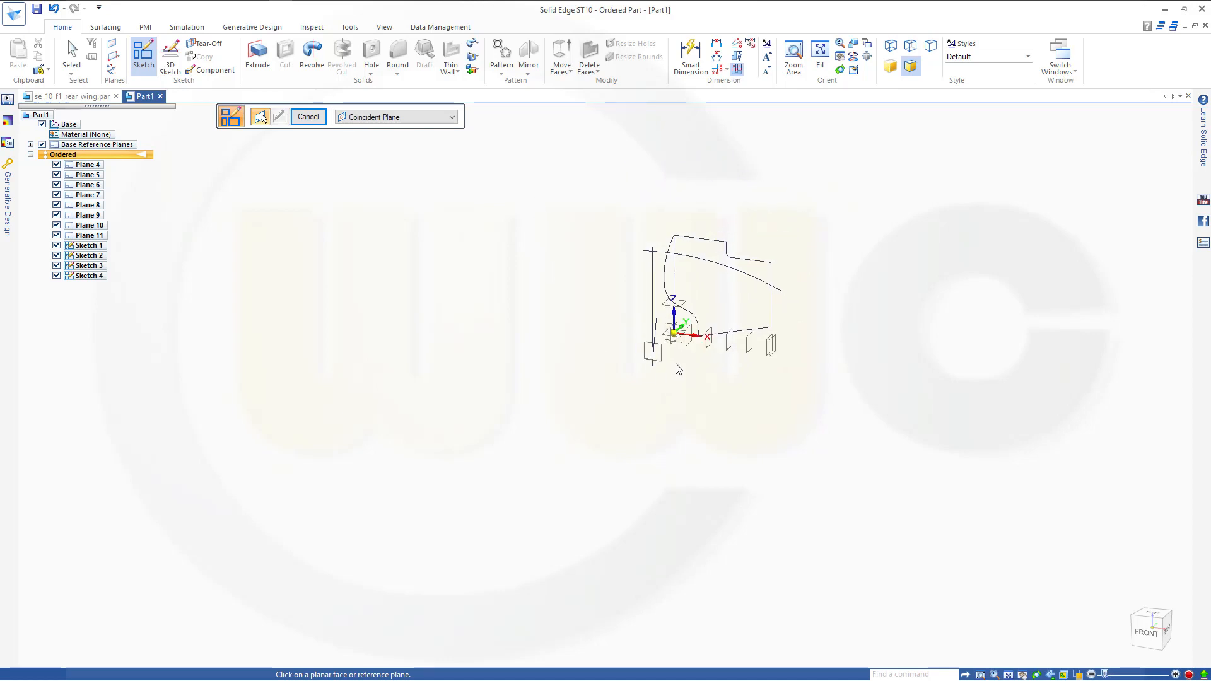
scroll(692, 322, up, 6)
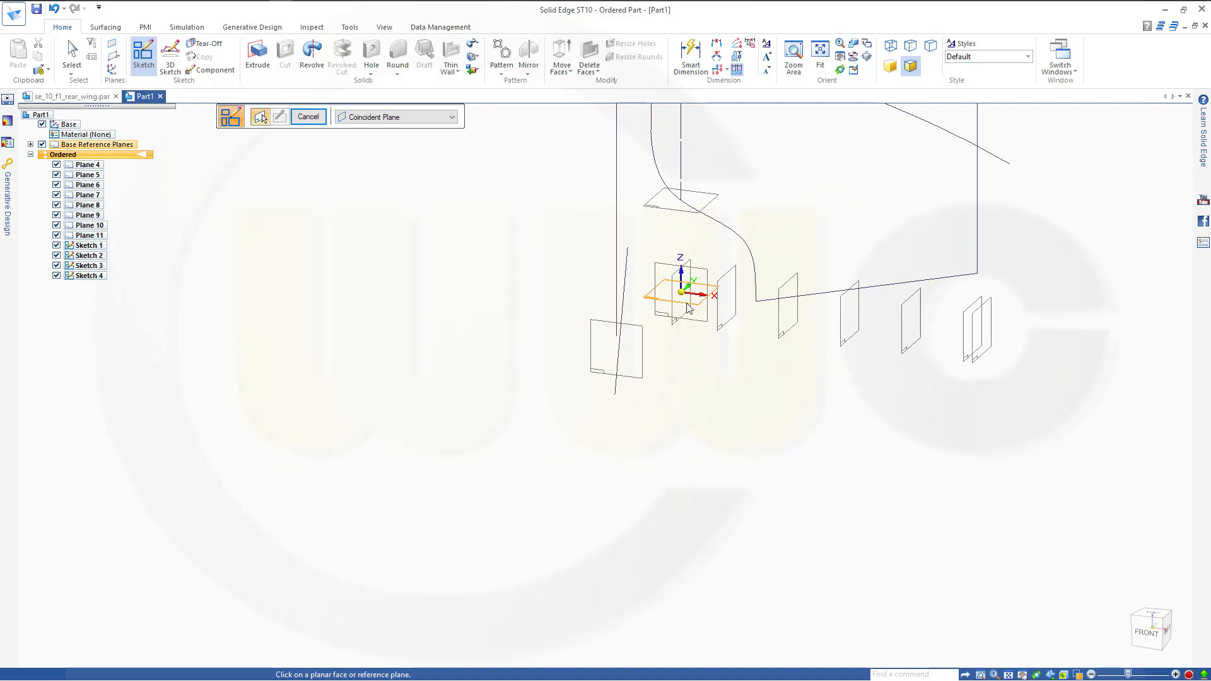
Step: Start a new sketch on the Top plane, with free room below and beside the origin for a profile
click(682, 307)
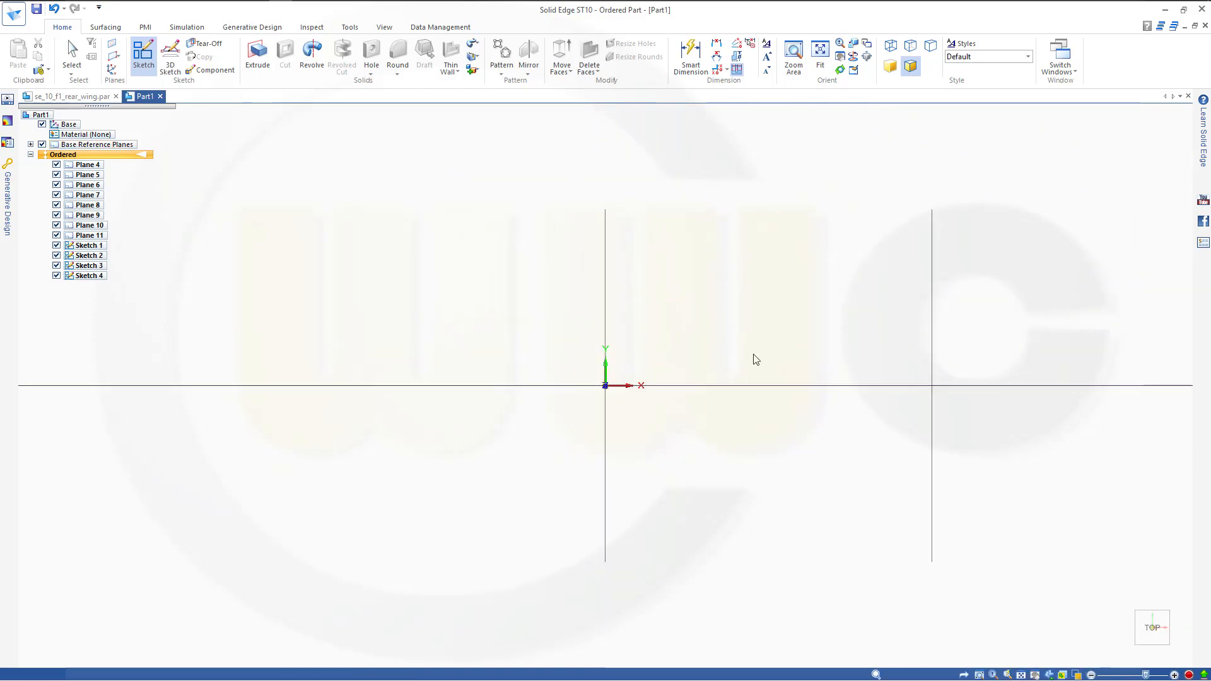
key(l)
scroll(1027, 468, down, 5)
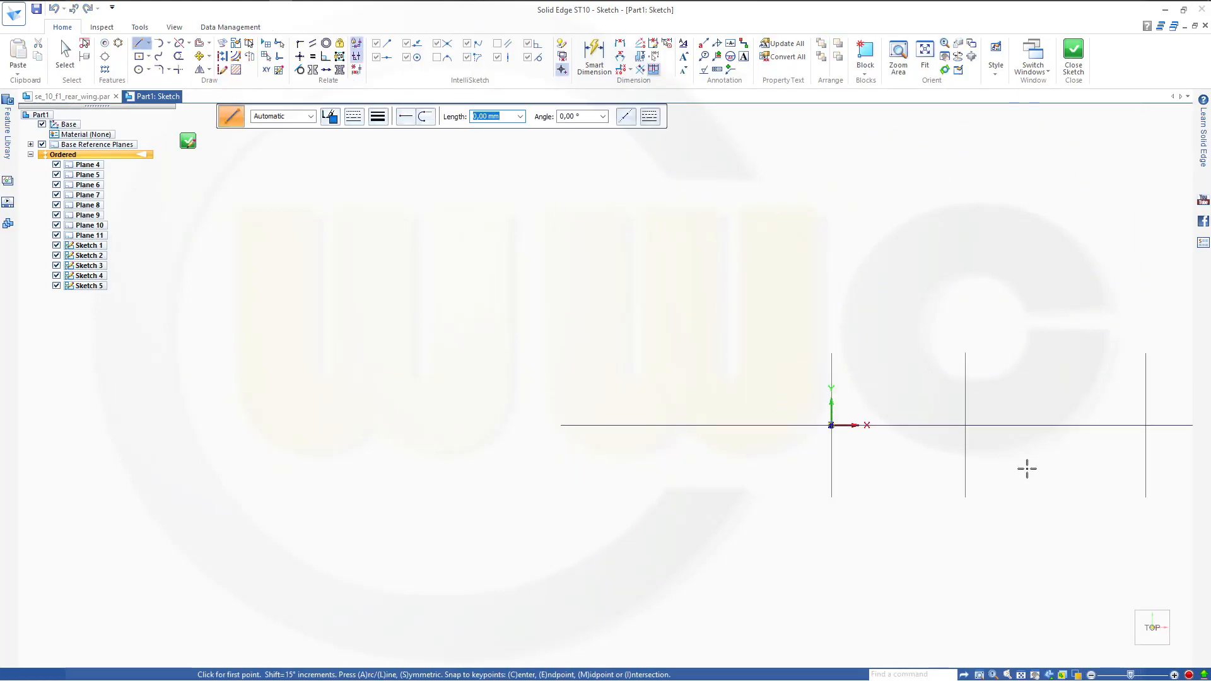
scroll(1044, 482, down, 2)
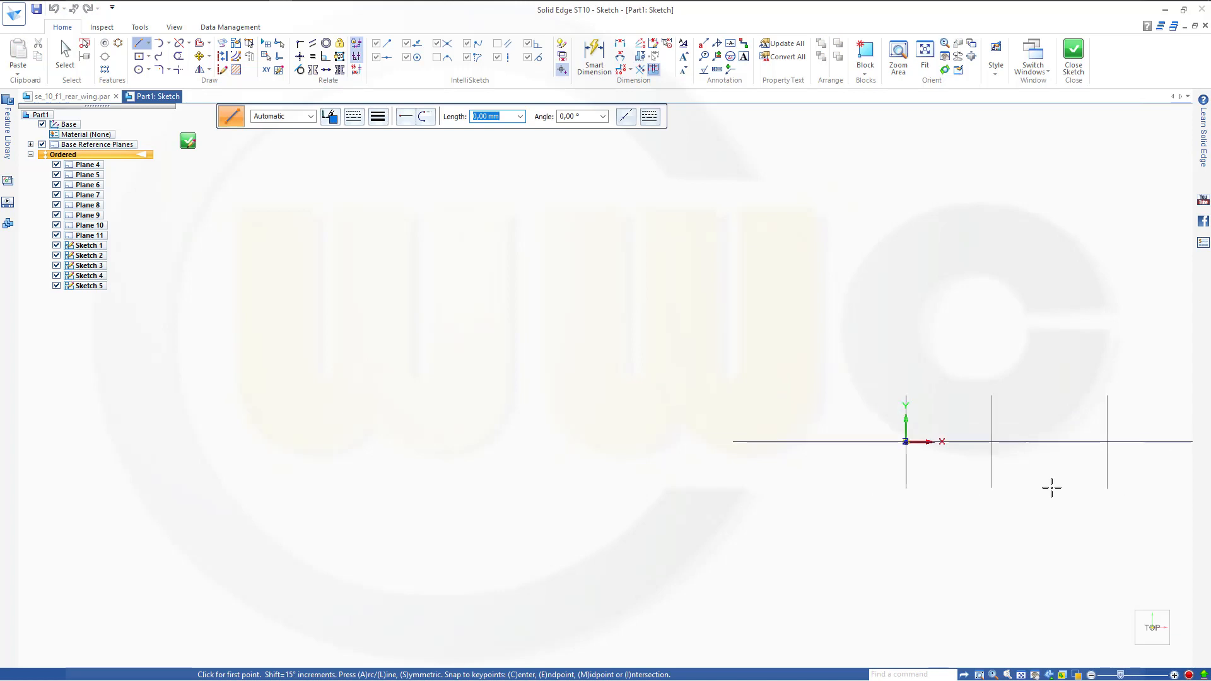
mouse_move(1025, 484)
shift+middle_down()
mouse_move(841, 306)
mouse_move(806, 341)
shift+middle_up()
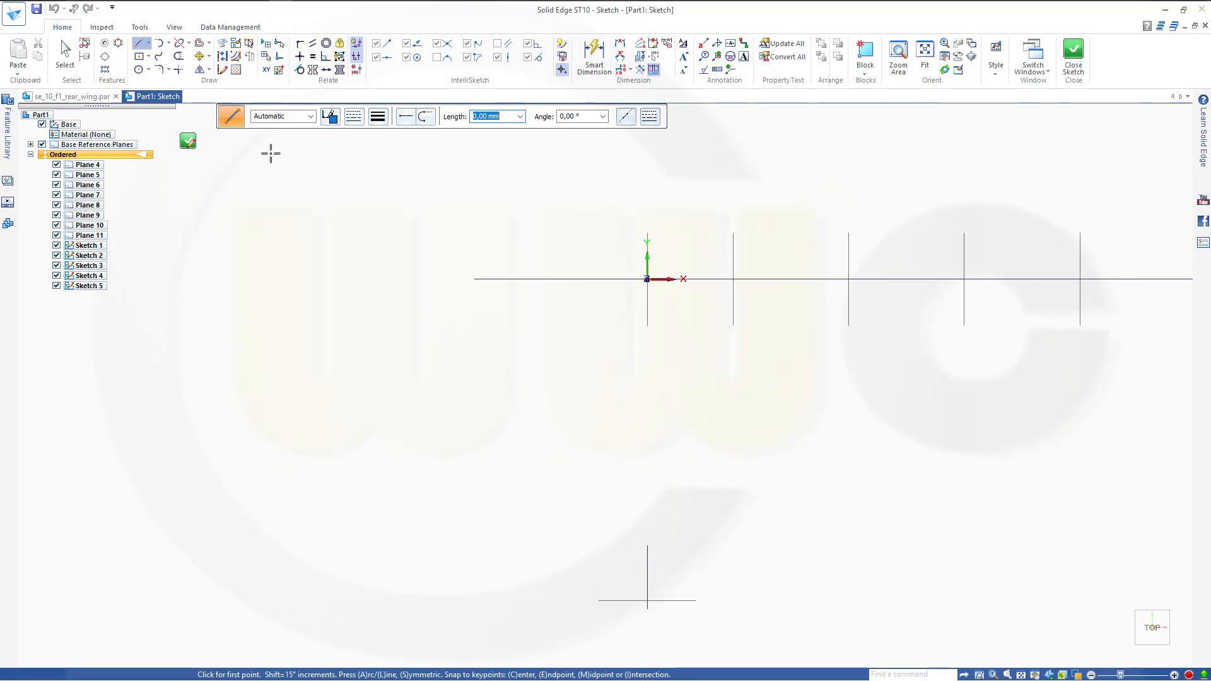
Step: Draw a two-point rectangle about 147 by 41 mm below the X axis, and convert its lines to construction geometry
click(149, 56)
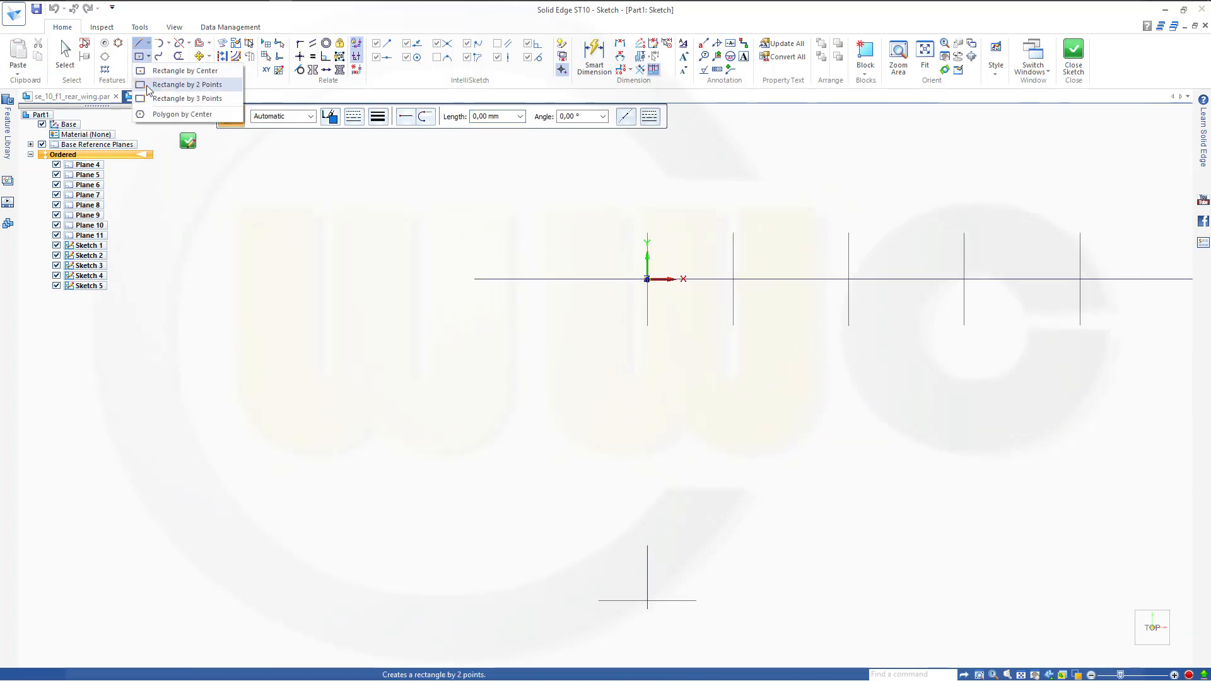
click(187, 84)
click(752, 460)
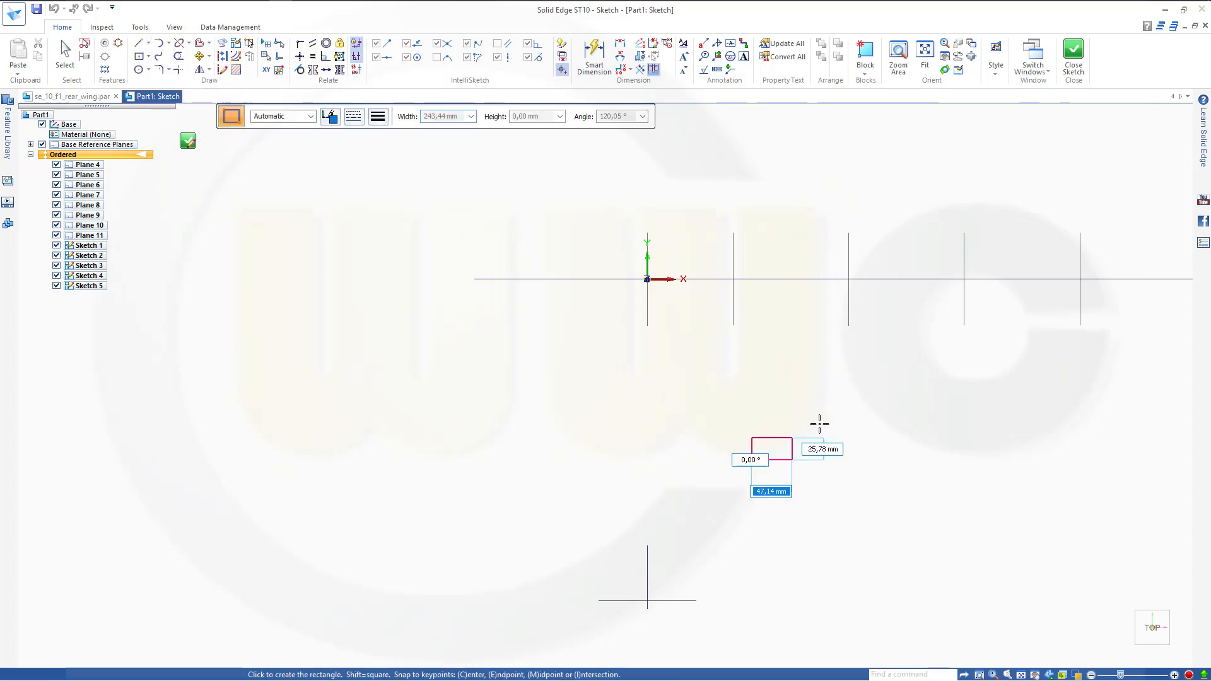
click(877, 425)
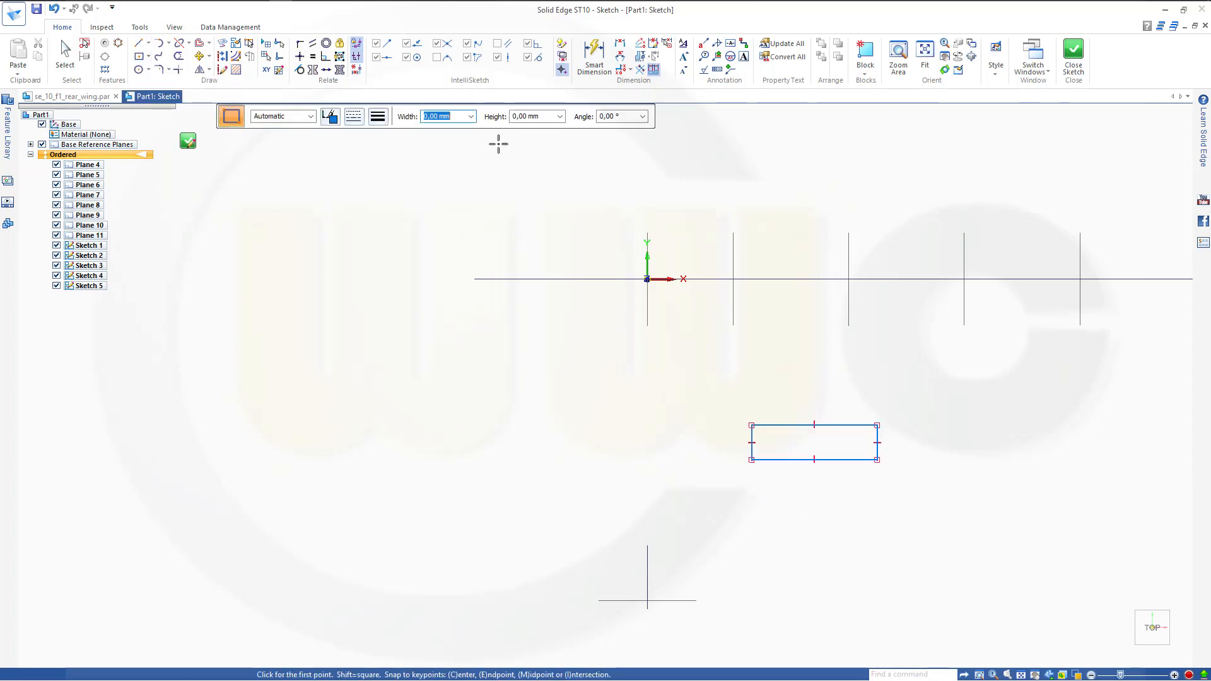
key(Escape)
drag(710, 369, 917, 495)
click(222, 56)
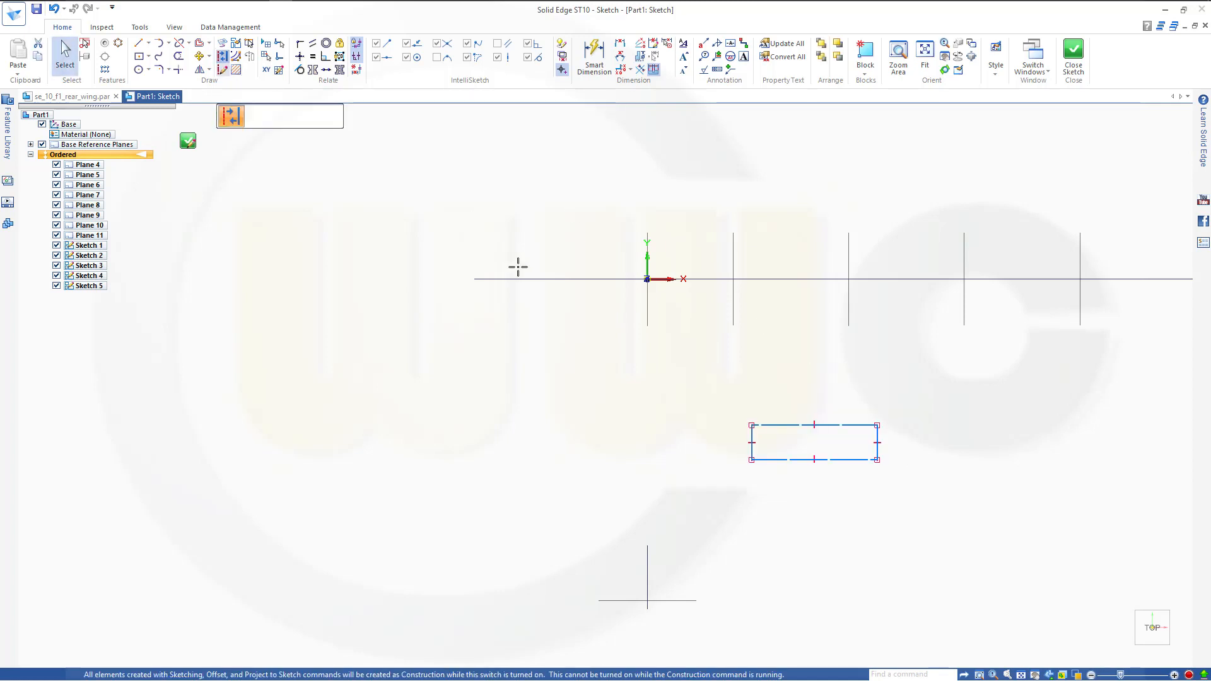
Step: Dimension the construction rectangle's height between its two long edges and set it to 15 mm
click(592, 58)
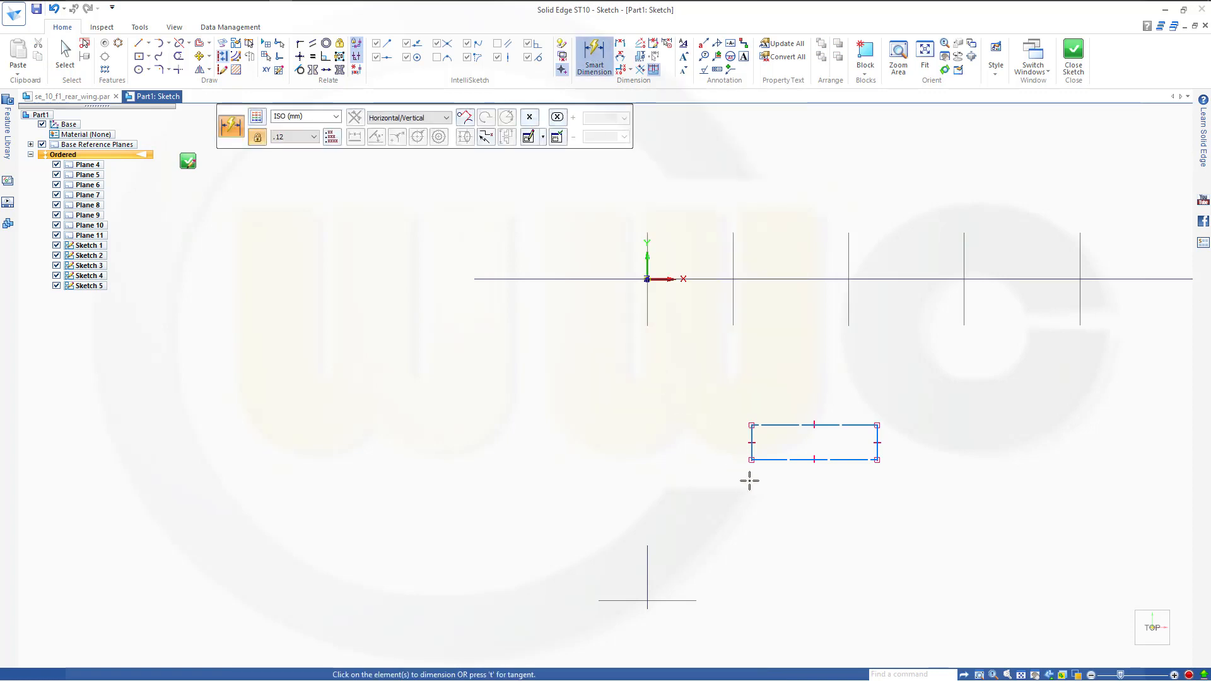
click(774, 455)
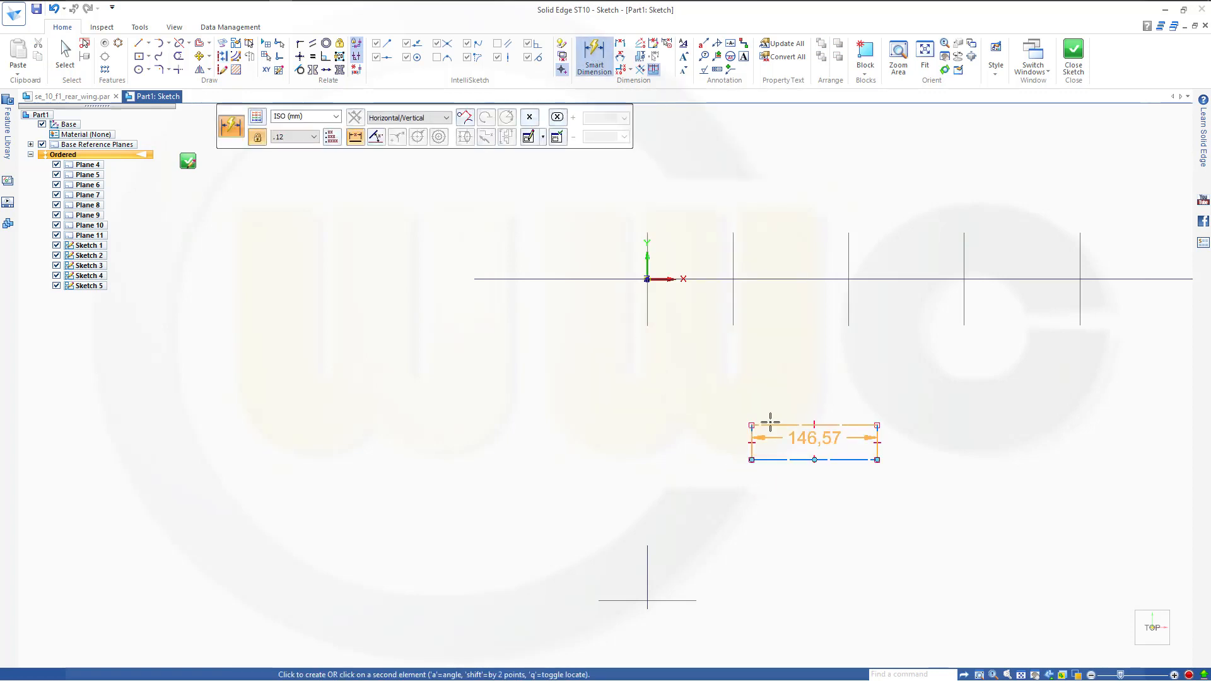
click(770, 425)
click(674, 437)
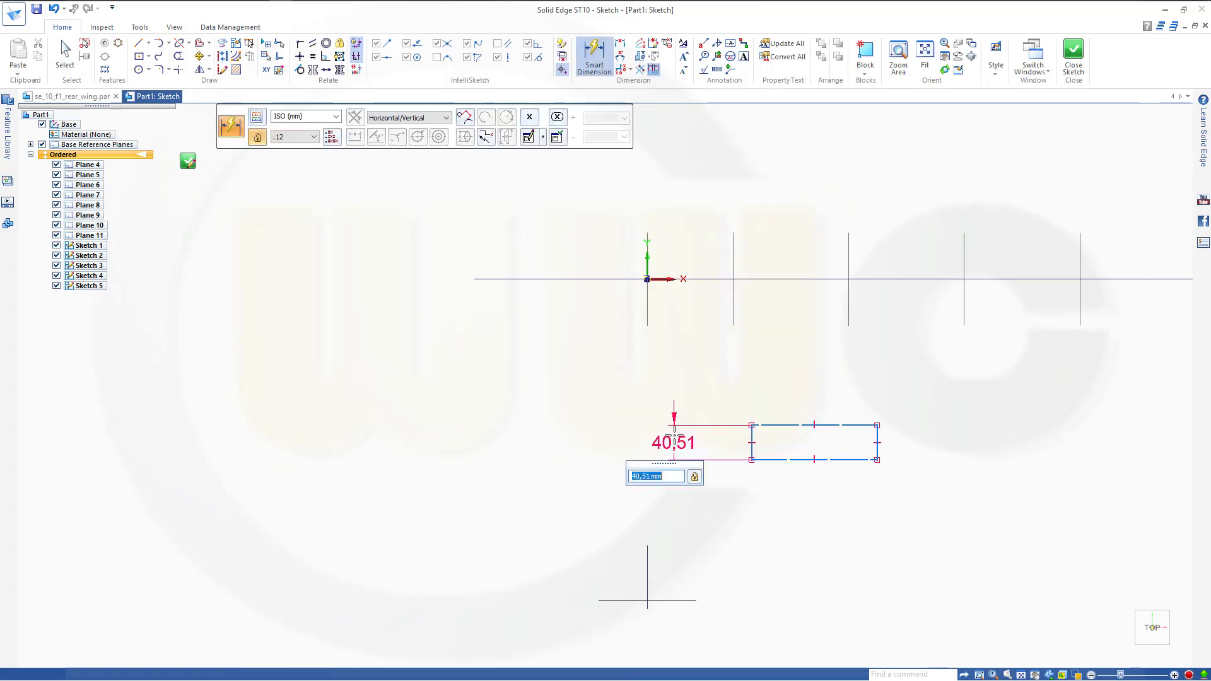
text(15)
key(Return)
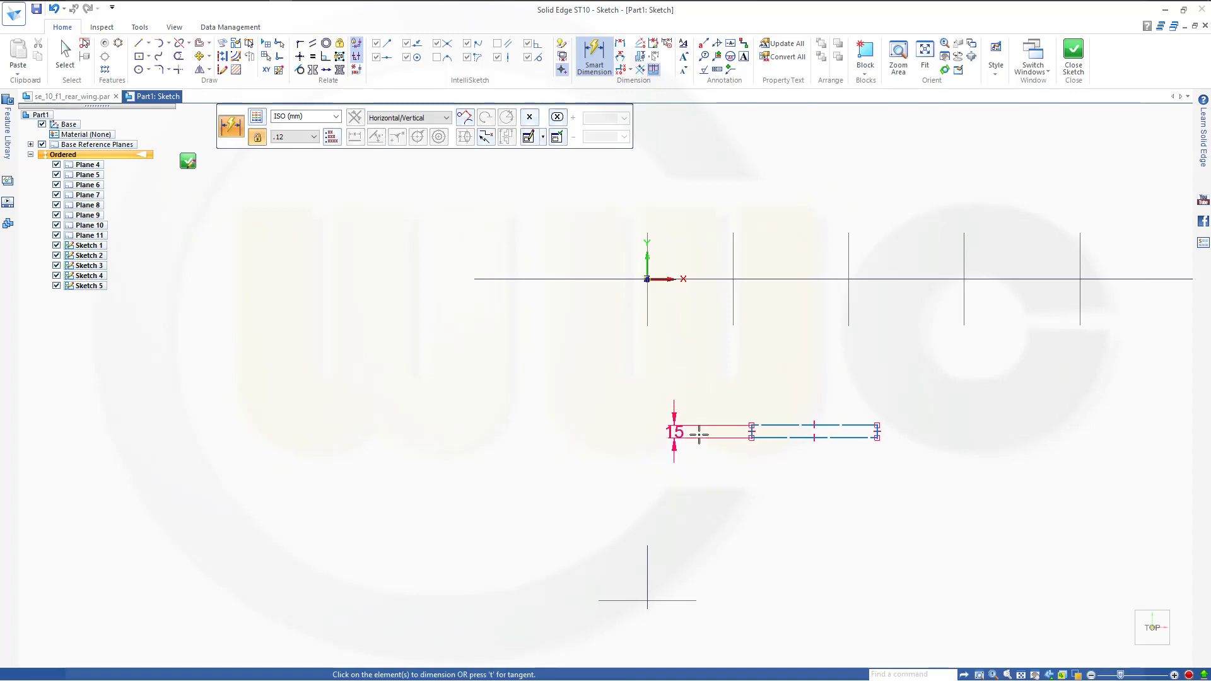
Step: Dimension the construction rectangle's width between its two short edges and set it to 135 mm
scroll(780, 470, up, 4)
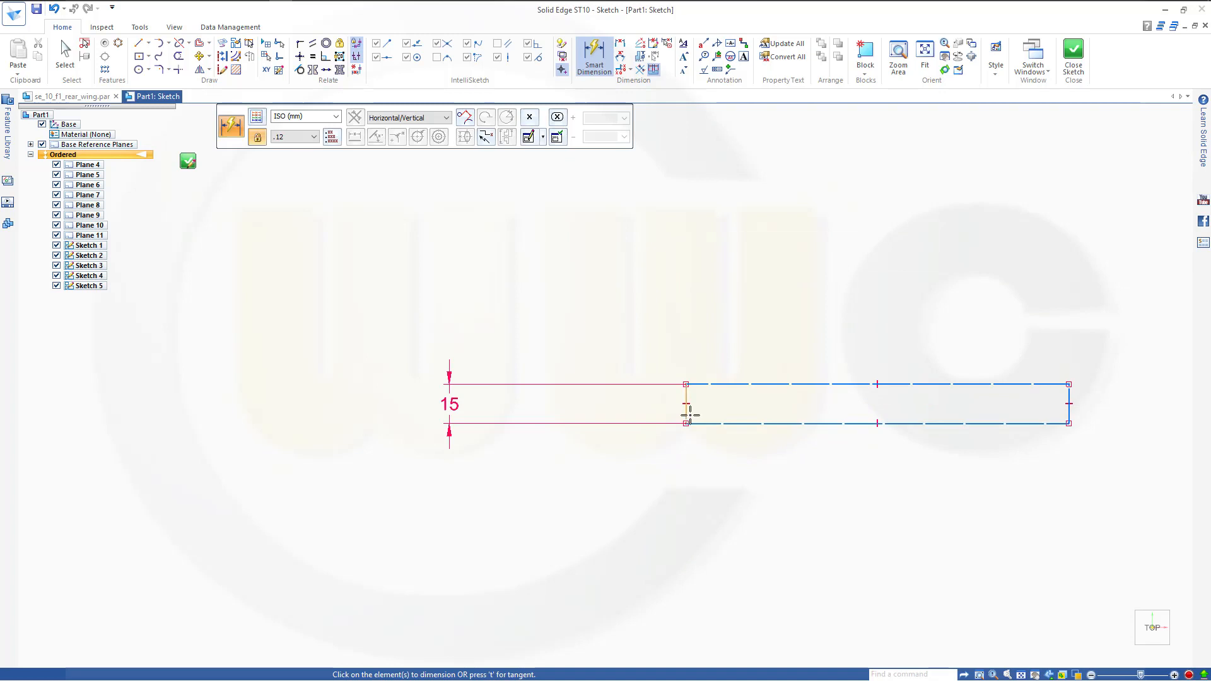
click(687, 414)
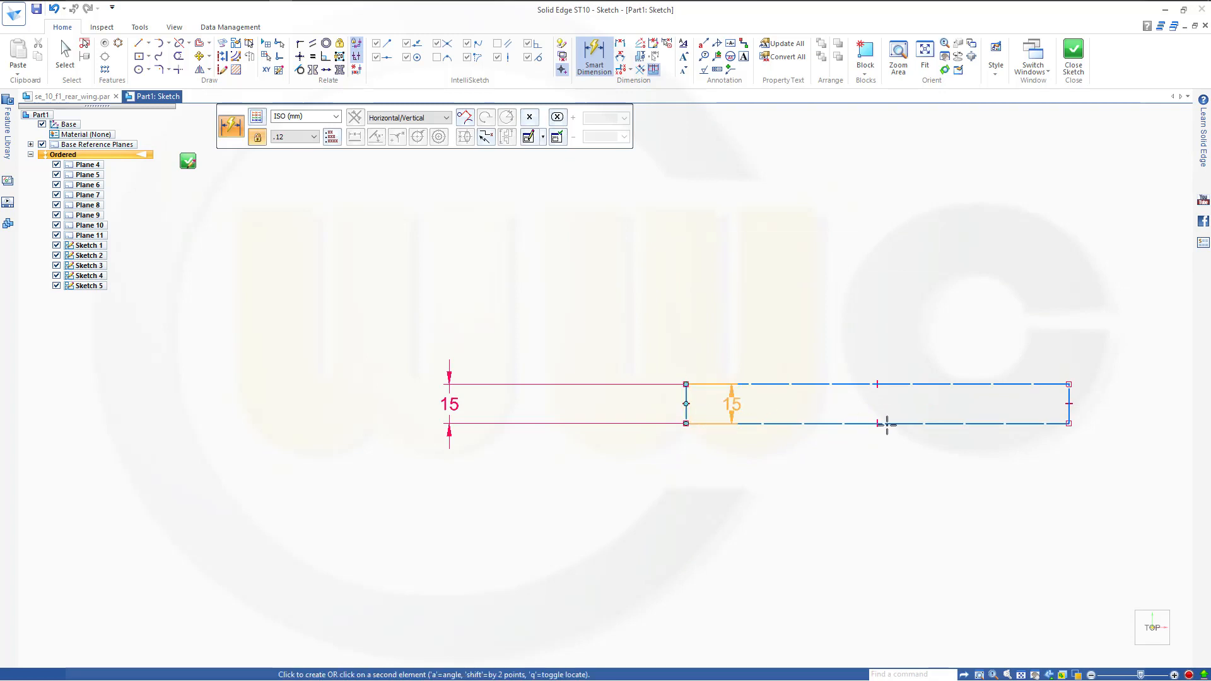
click(1068, 413)
click(885, 473)
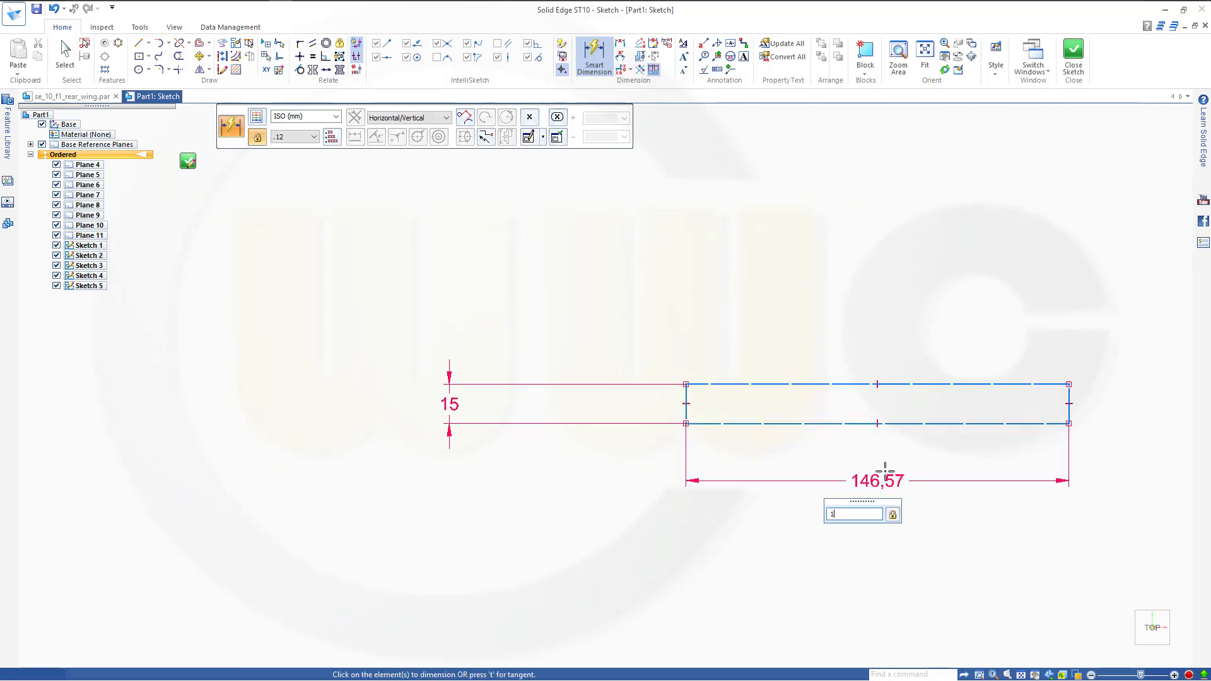
text(135)
key(Return)
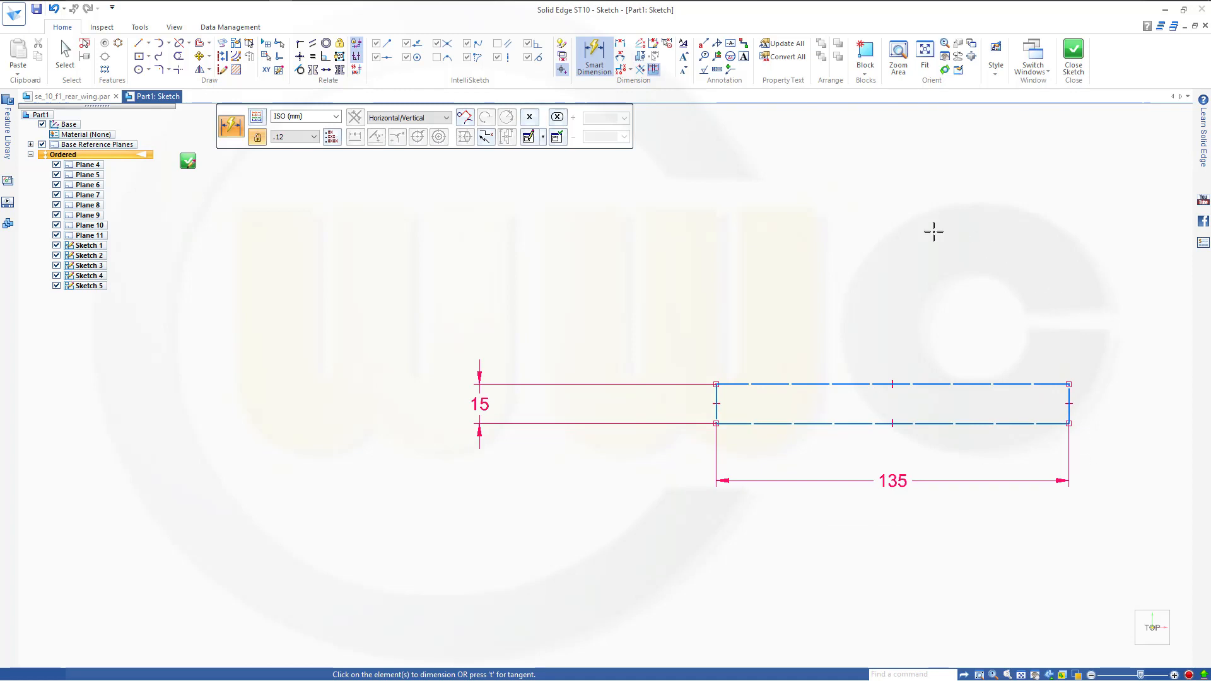
key(Escape)
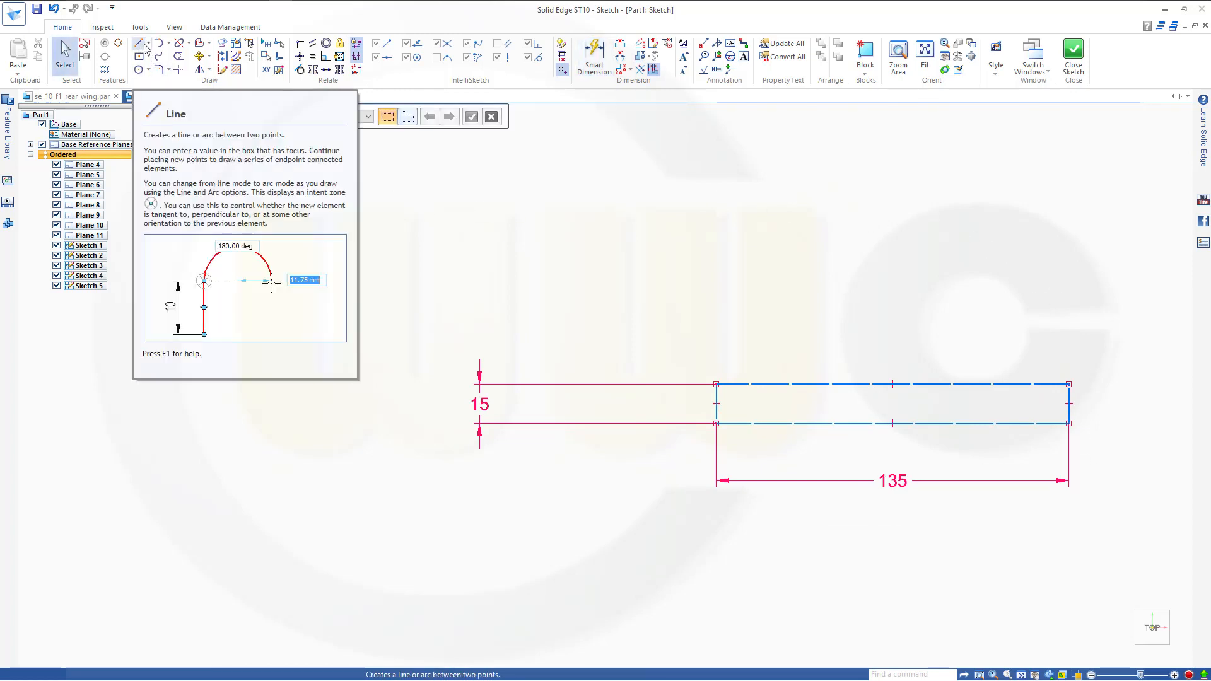
Step: Draw a horizontal line on the rectangle's lower edge, from near its lower-left corner to just before the edge's midpoint
click(140, 45)
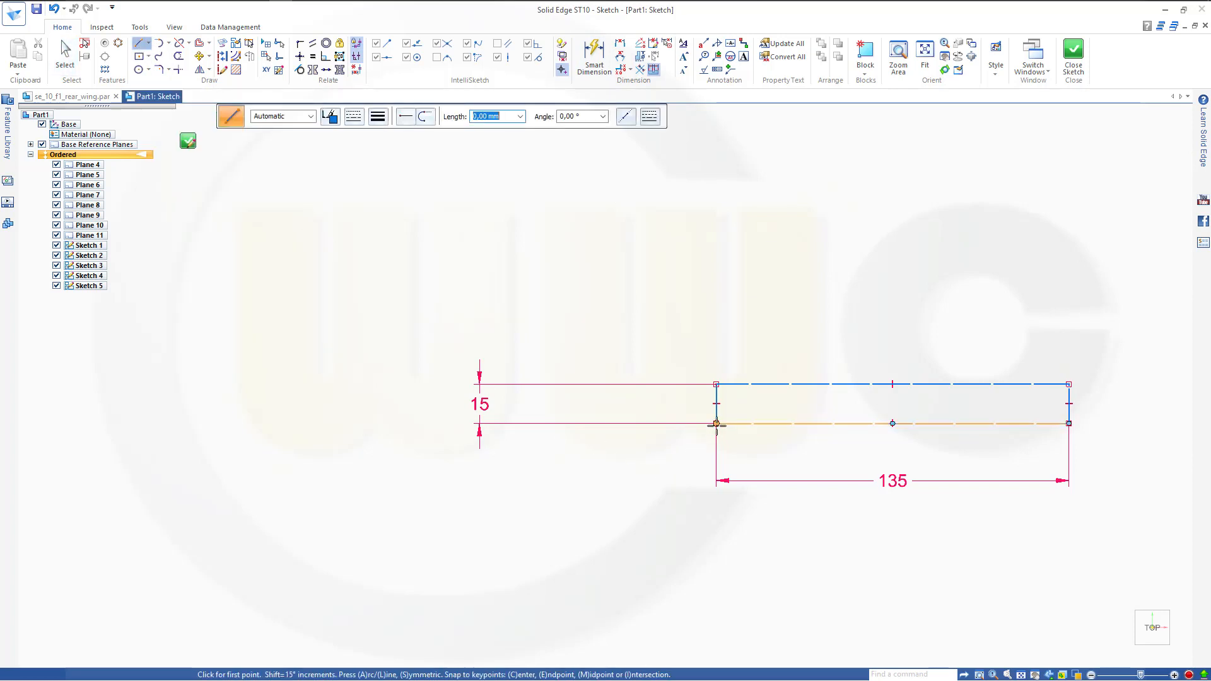
click(846, 423)
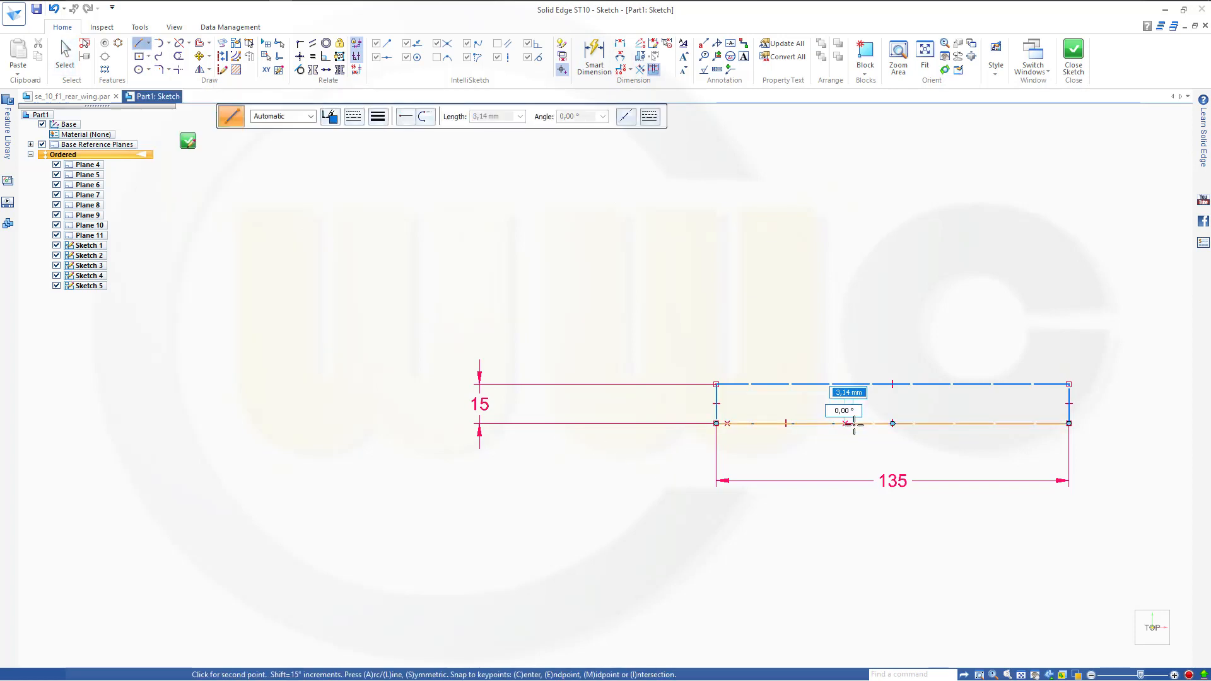
key(Escape)
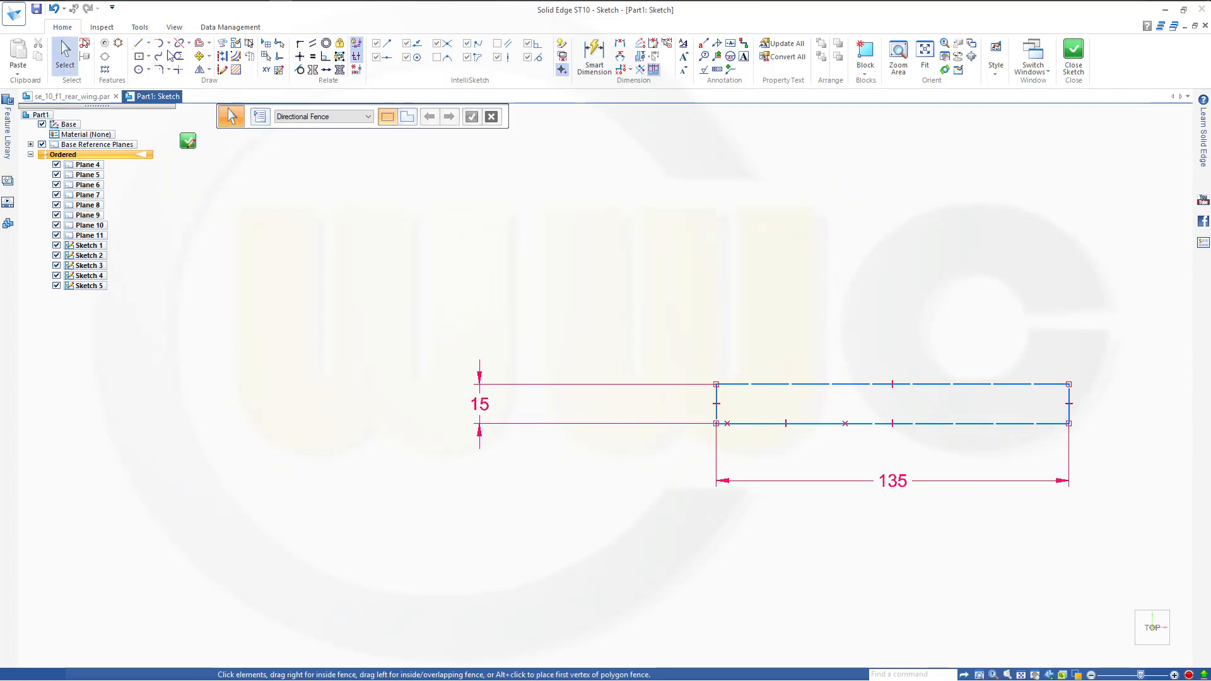
Step: Draw two tangent arcs from the line's right endpoint, forming an S-curve that rises to just below the rectangle's upper edge
click(160, 45)
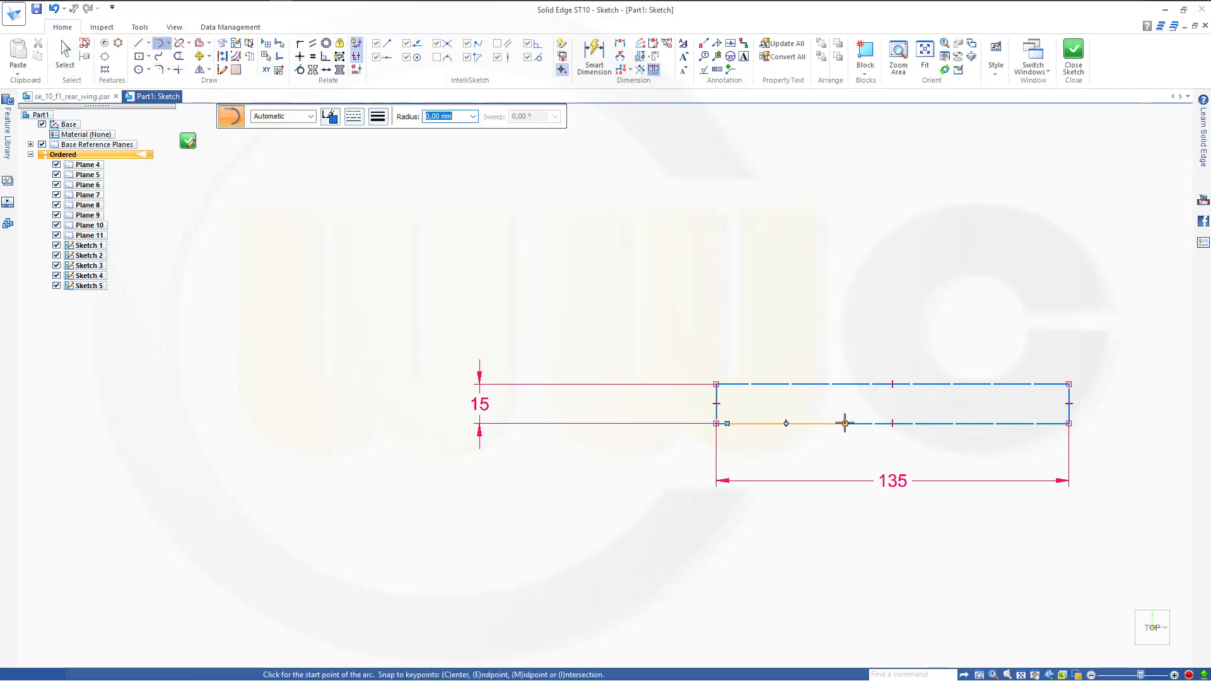
drag(846, 422, 911, 409)
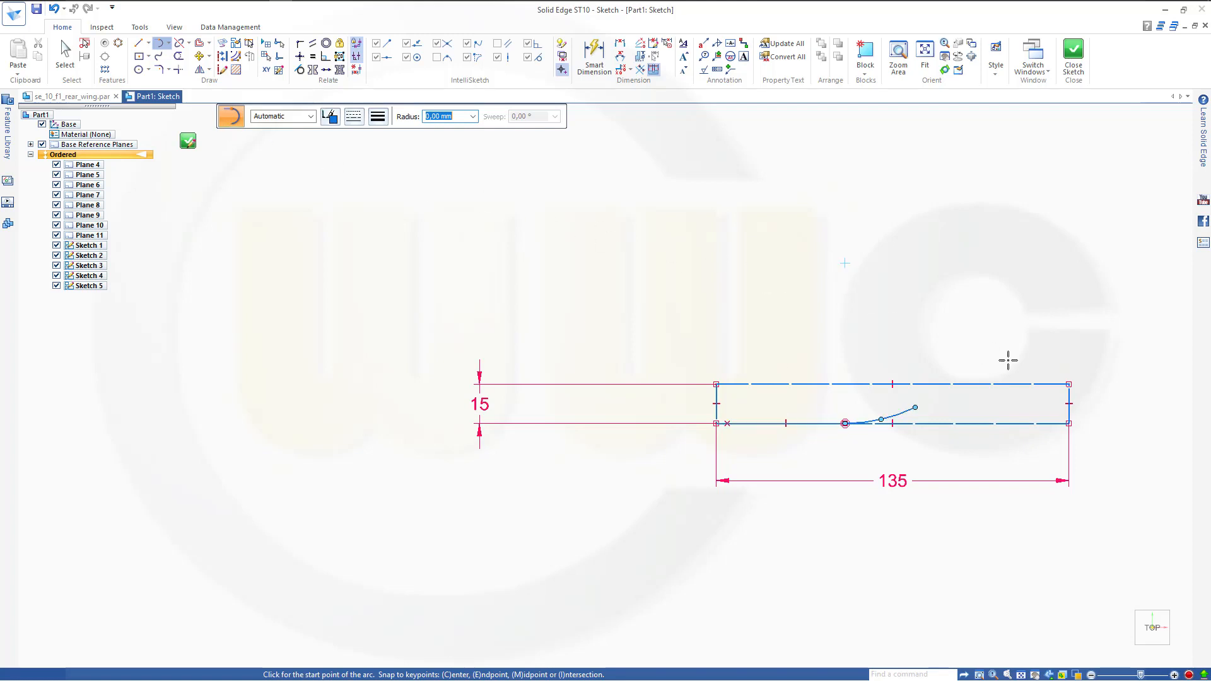
key(Escape)
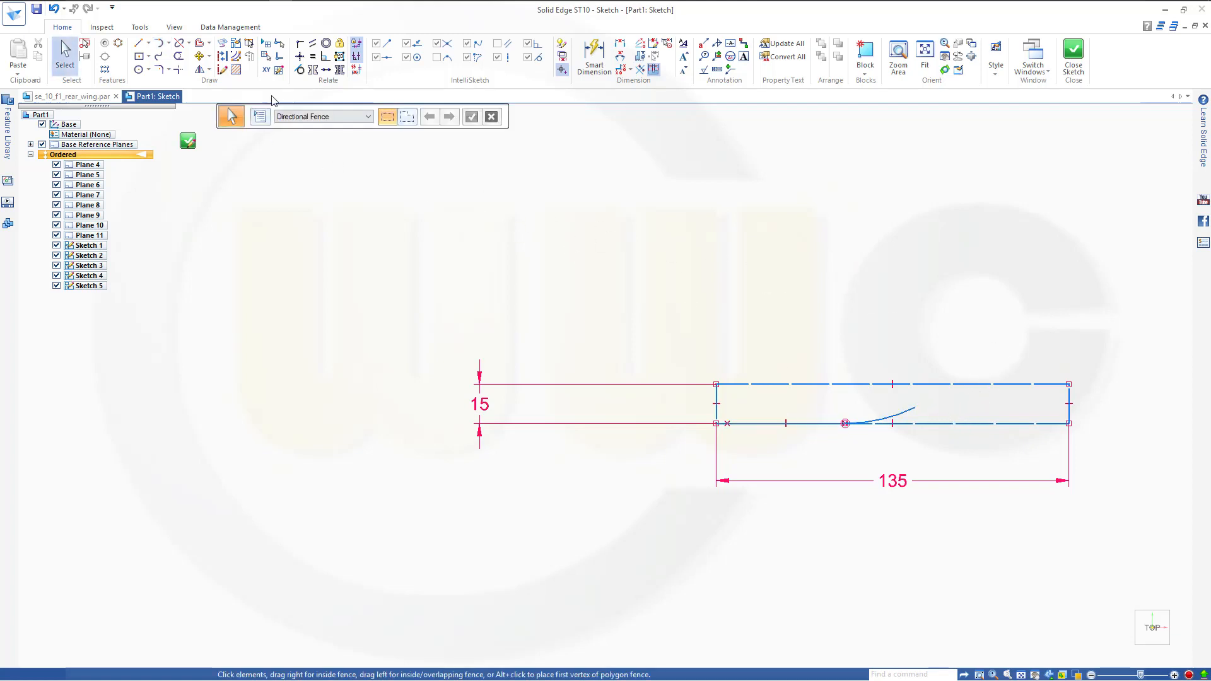
click(915, 407)
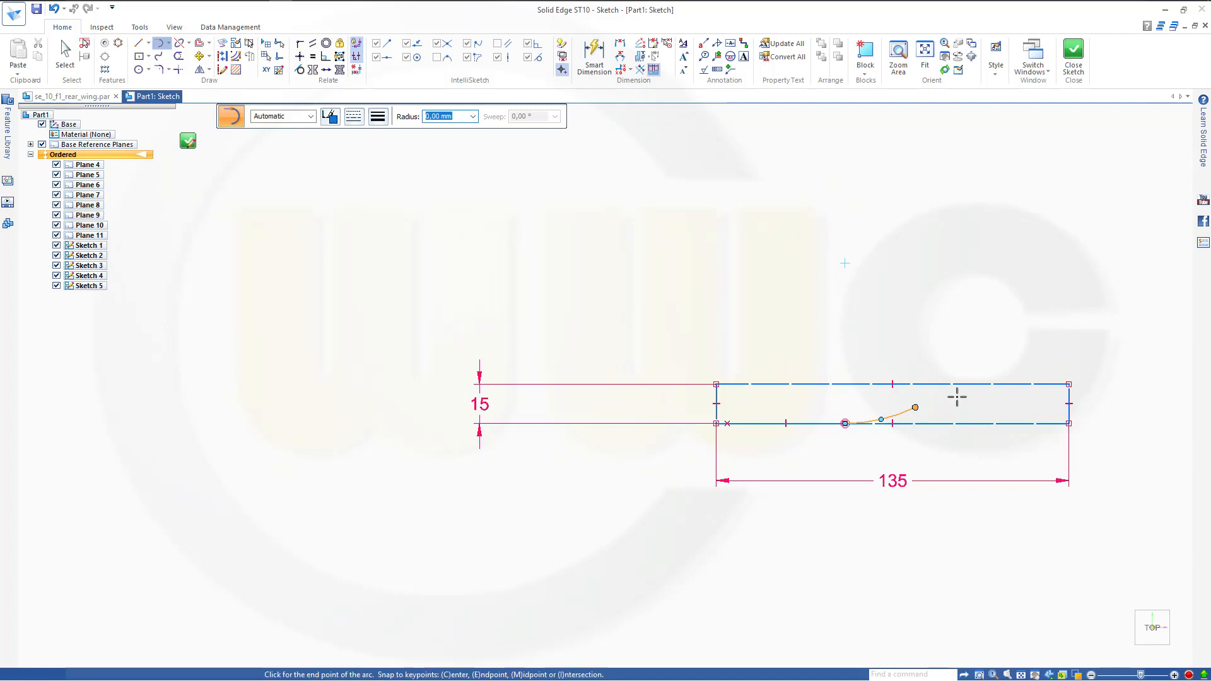
click(1014, 392)
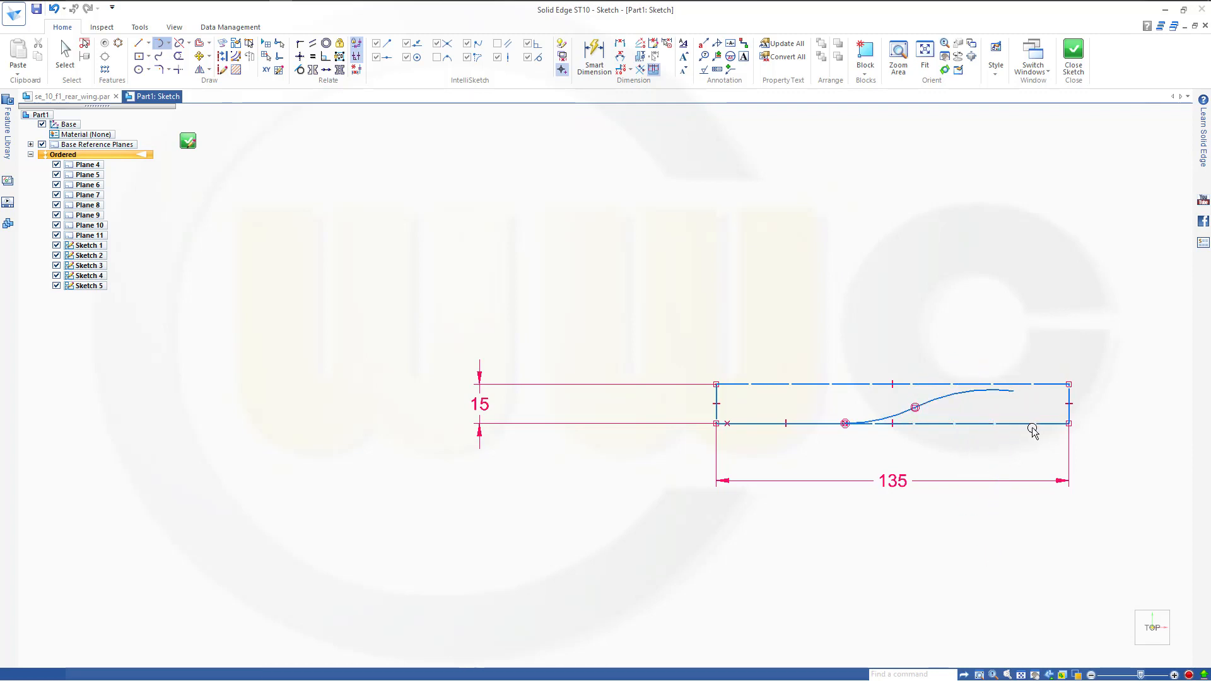
key(Escape)
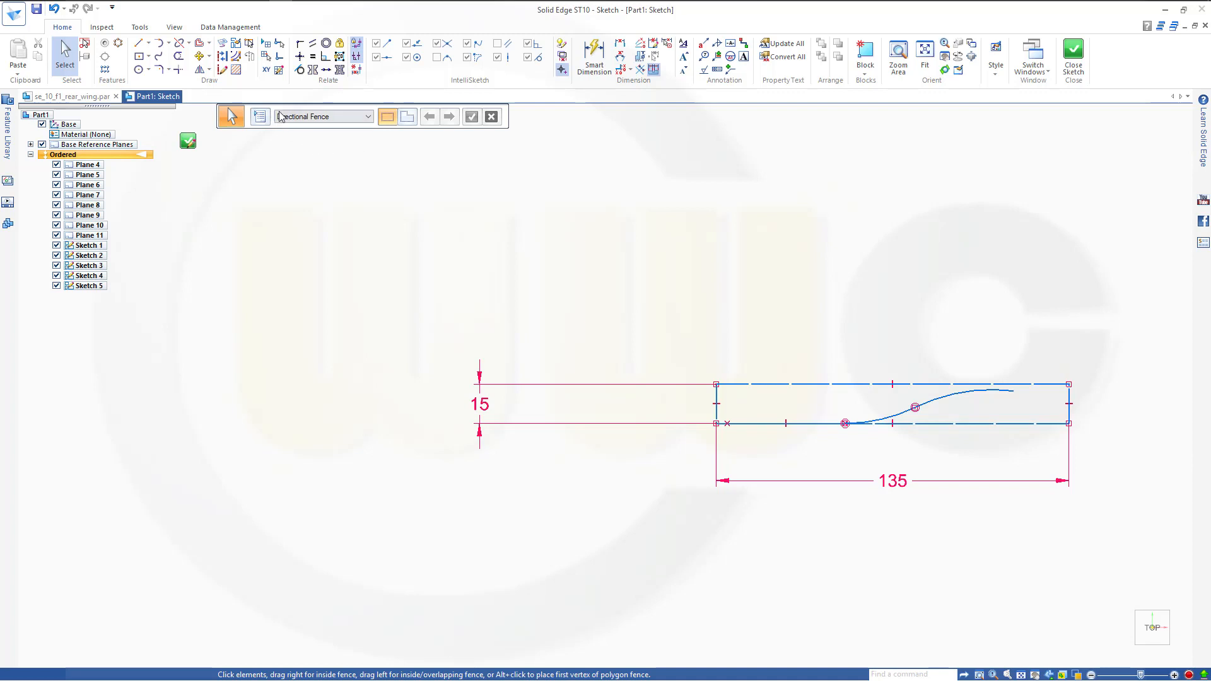
Step: Make the second arc tangent to the construction rectangle's upper edge
click(300, 69)
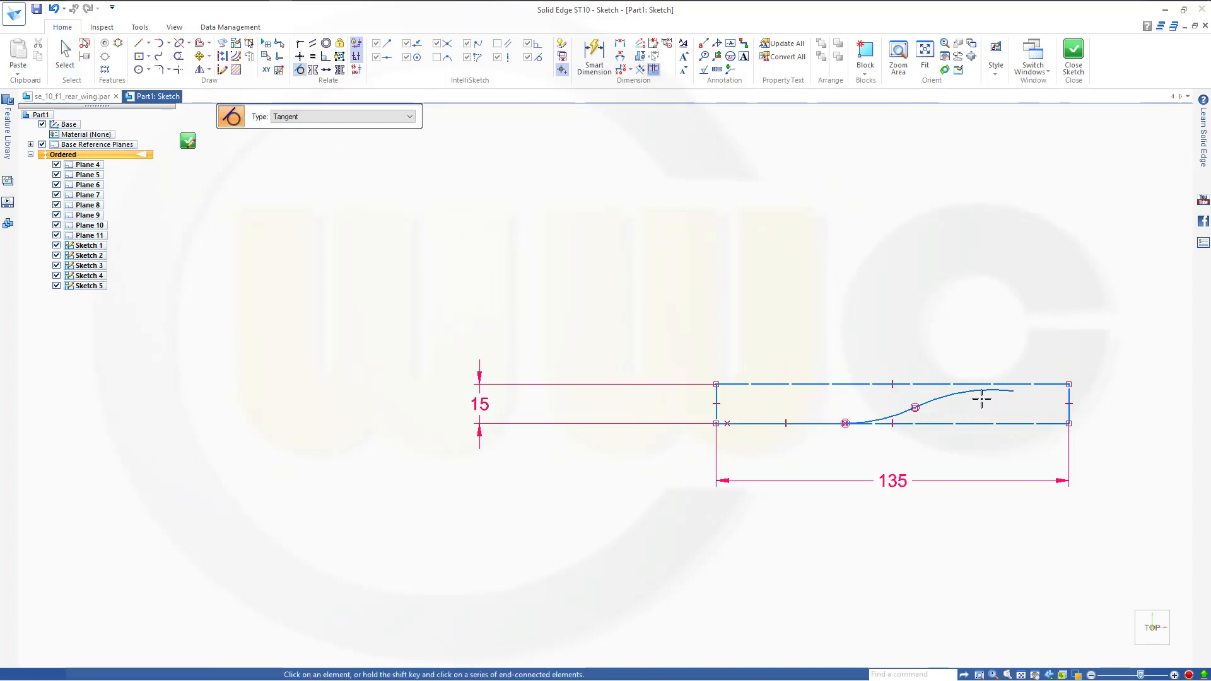
click(1011, 388)
click(1009, 384)
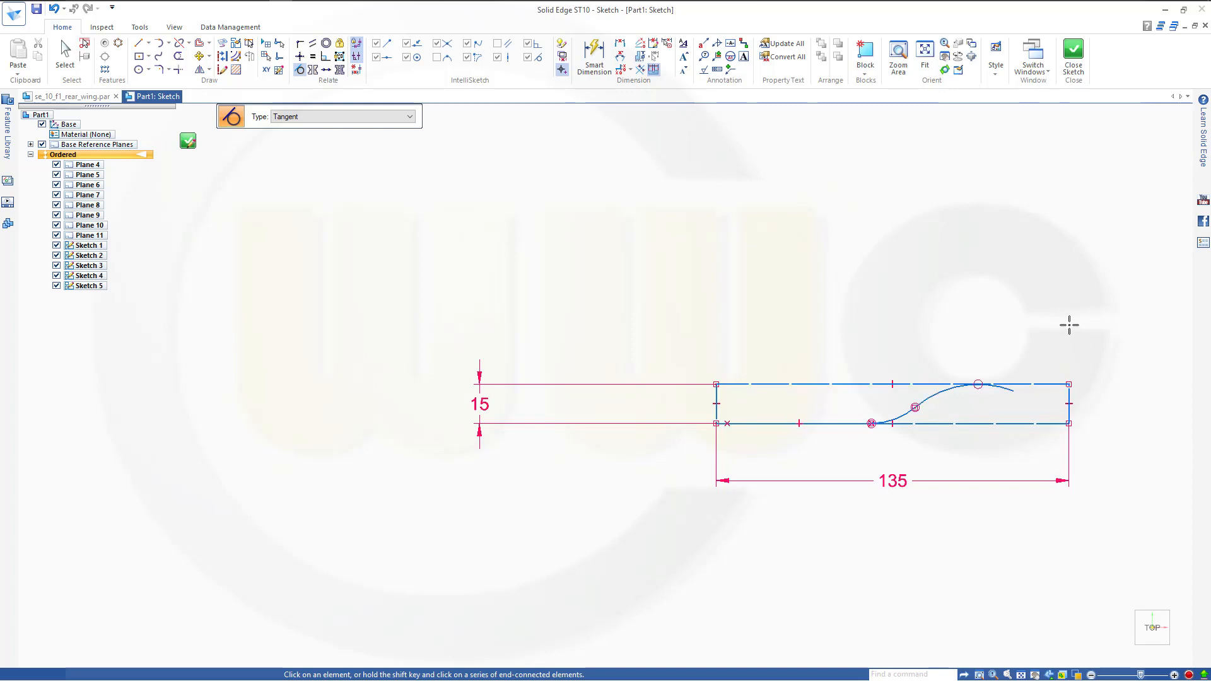
key(Escape)
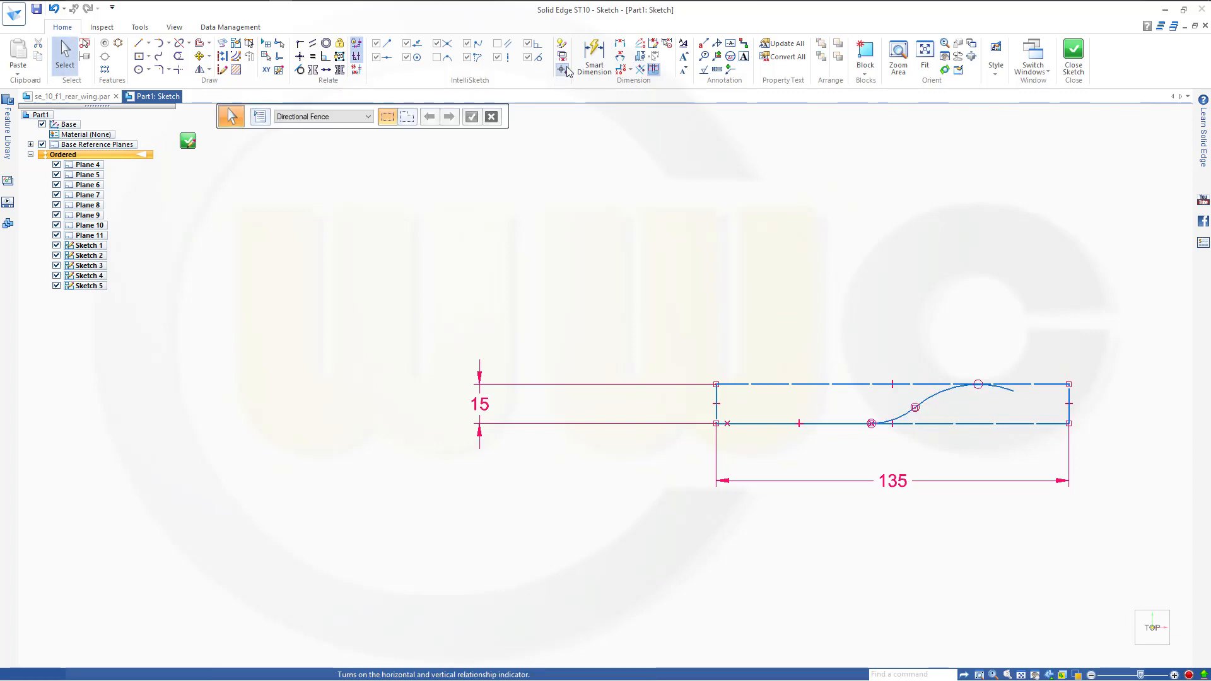
Step: Dimension the horizontal line on the rectangle's lower edge and set its length to 30 mm
click(594, 57)
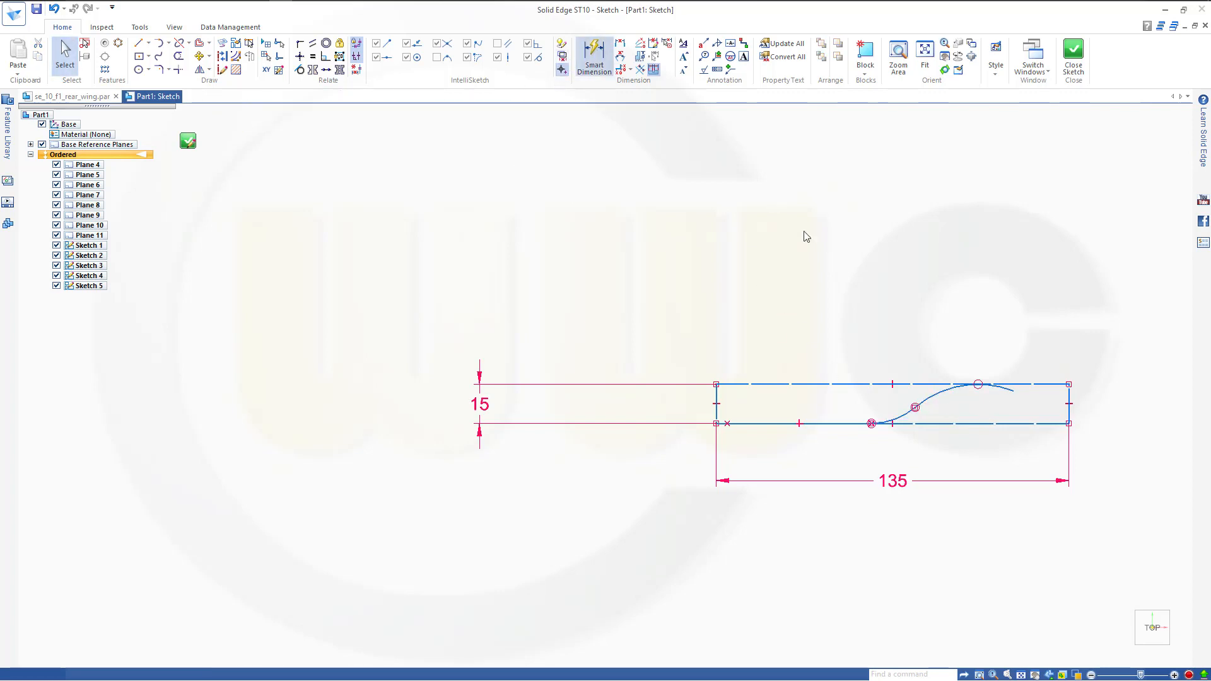
click(760, 424)
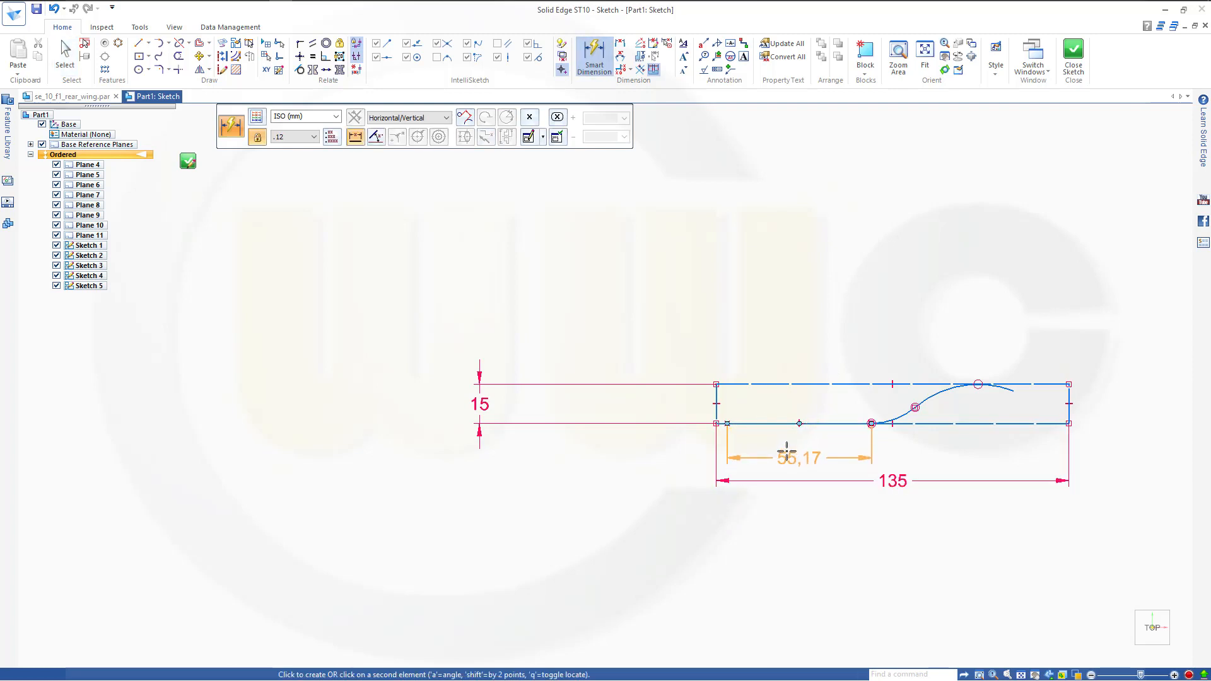
click(784, 453)
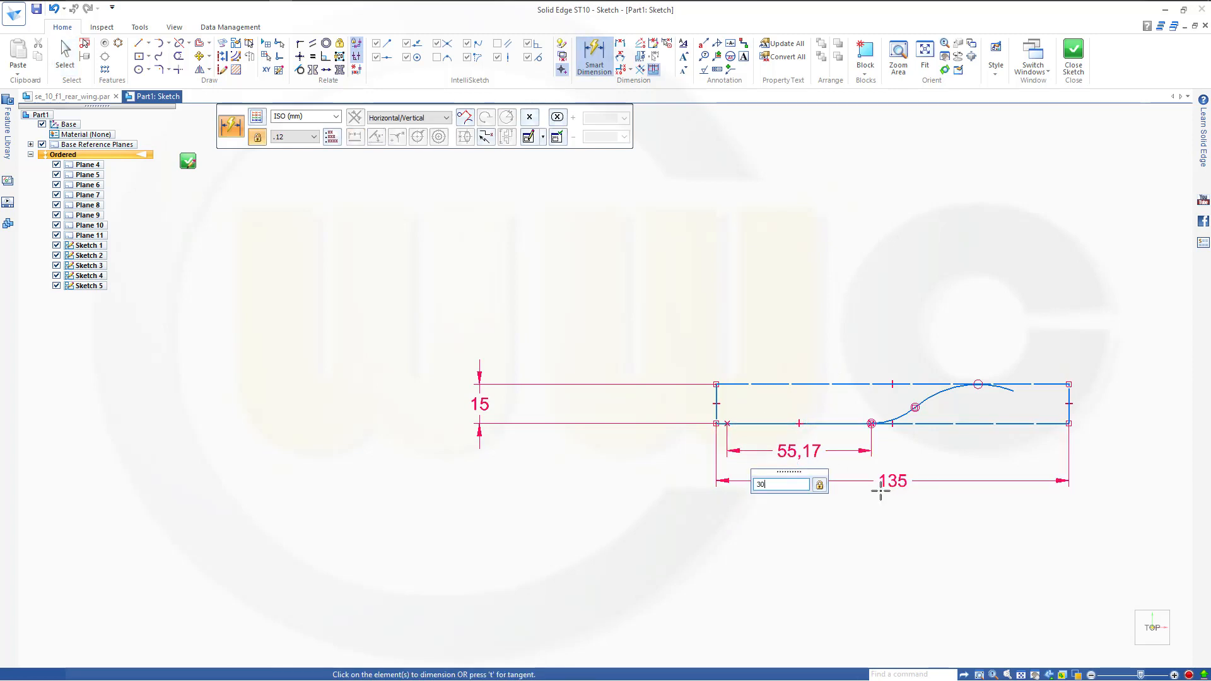
key(Return)
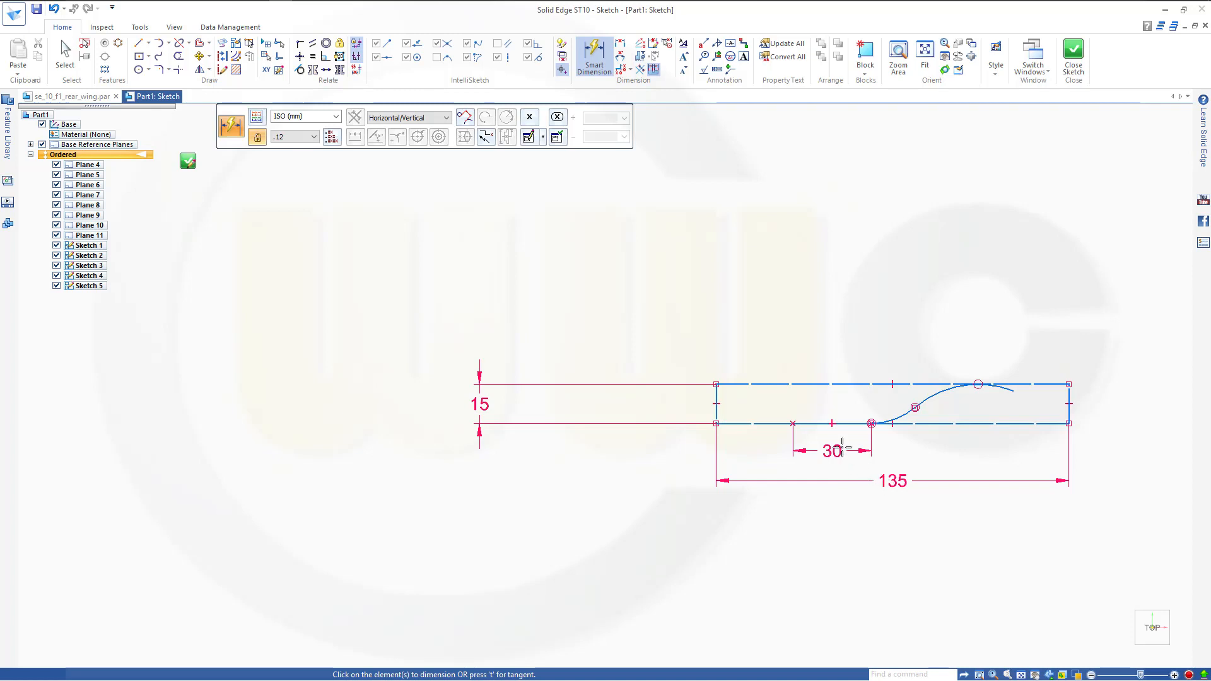
key(Escape)
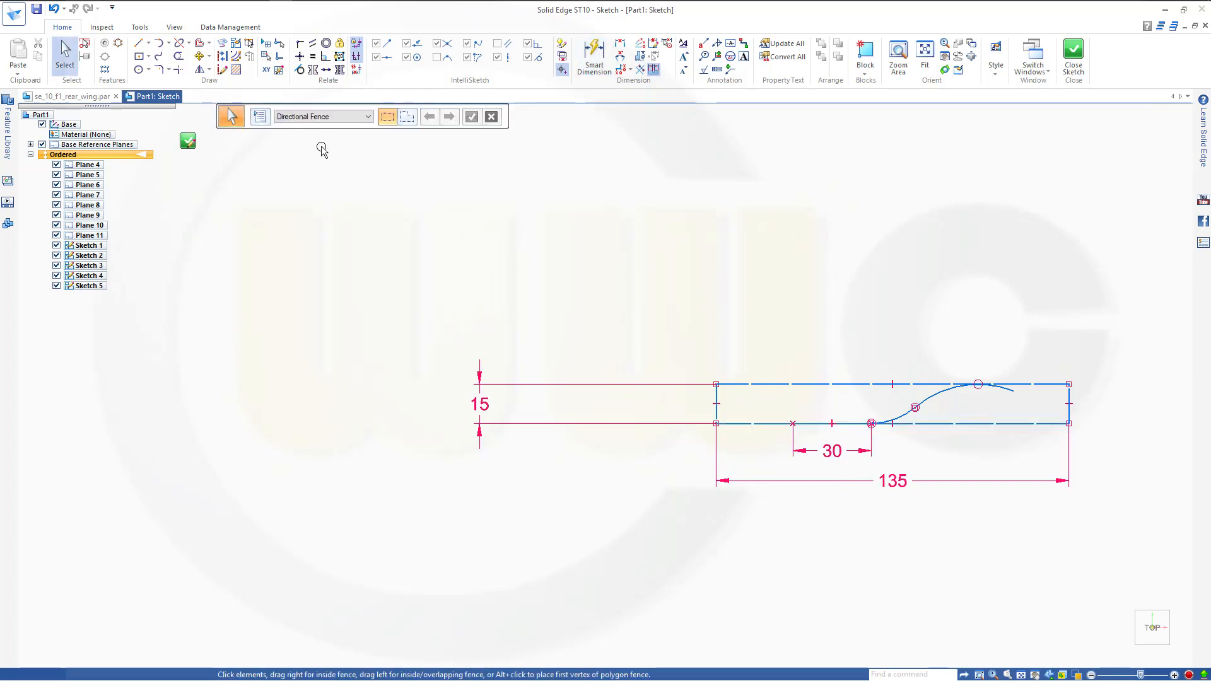
Step: Connect the 30 mm line's left endpoint to the rectangle's lower-left corner and the second arc's free end to its upper-right corner
click(300, 43)
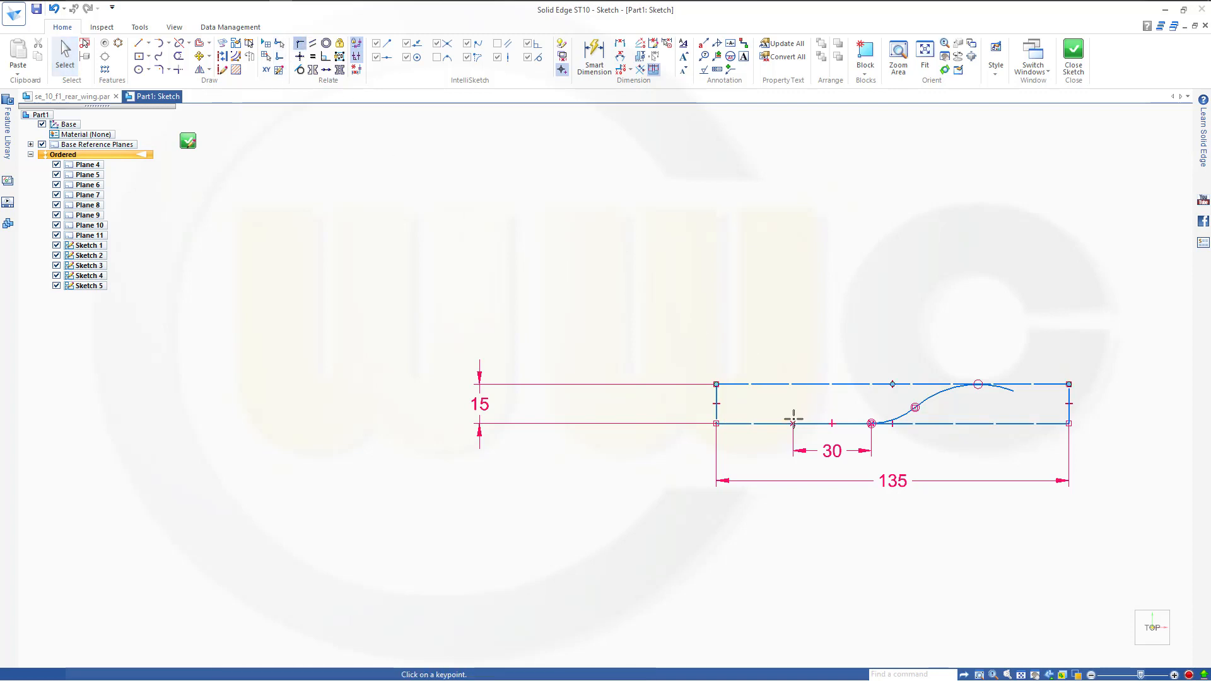
click(794, 420)
click(717, 423)
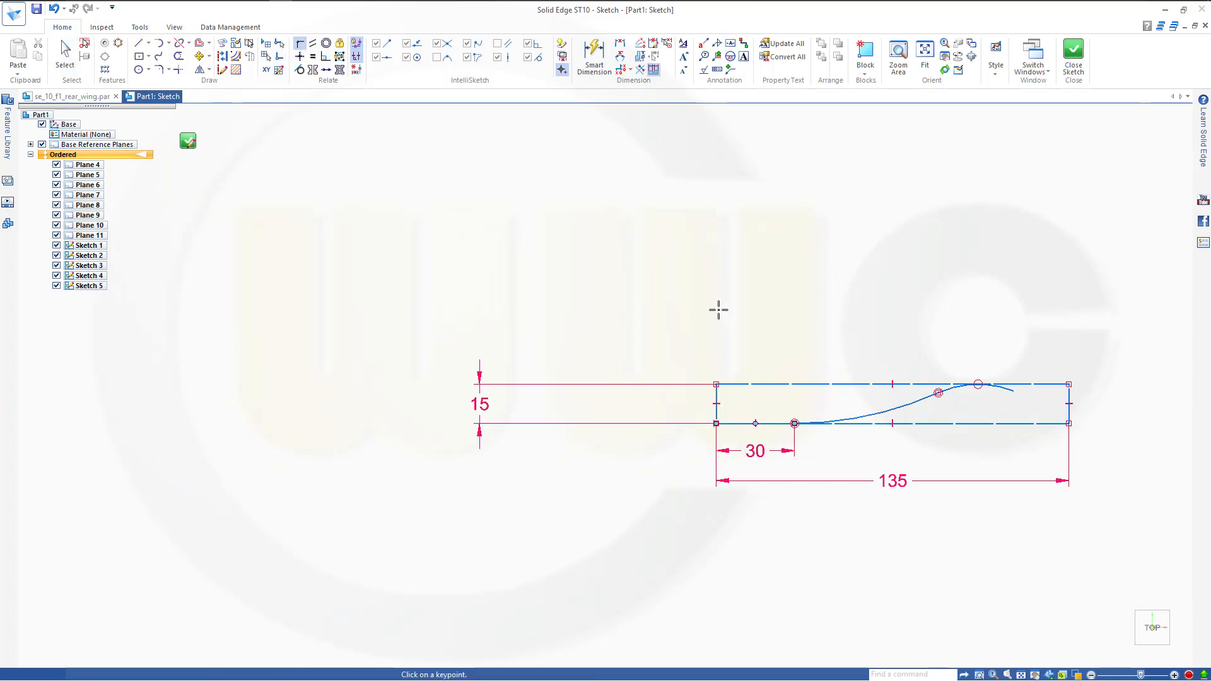
click(1009, 388)
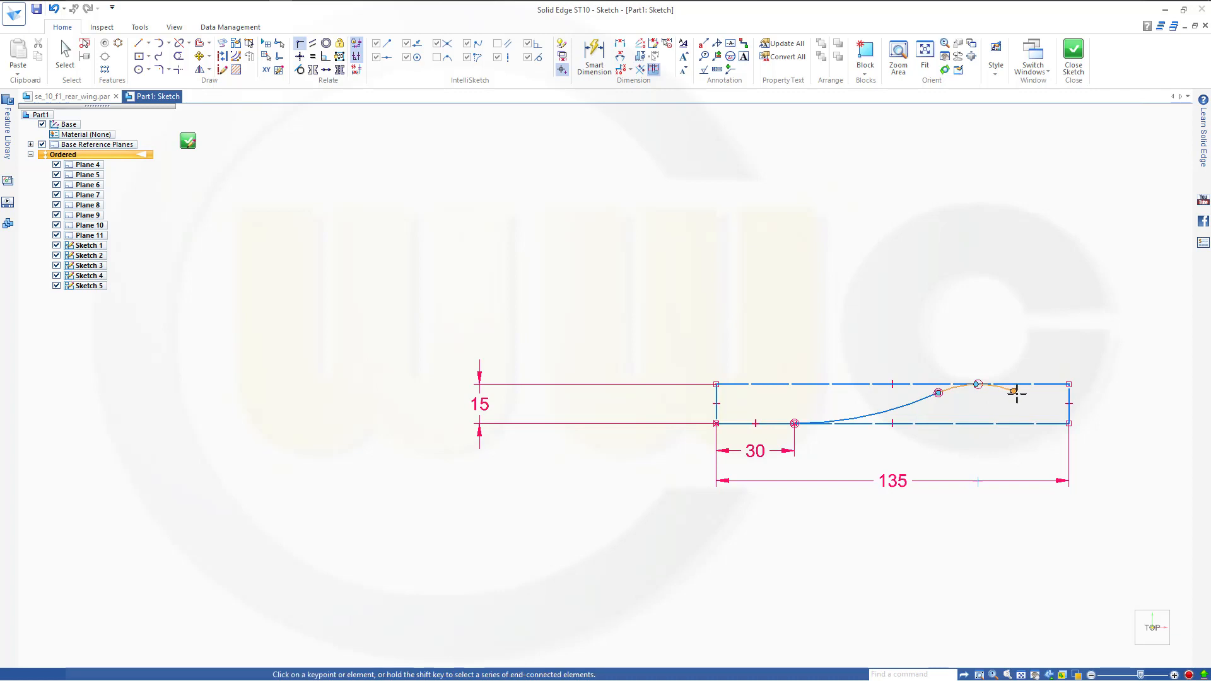
click(1069, 385)
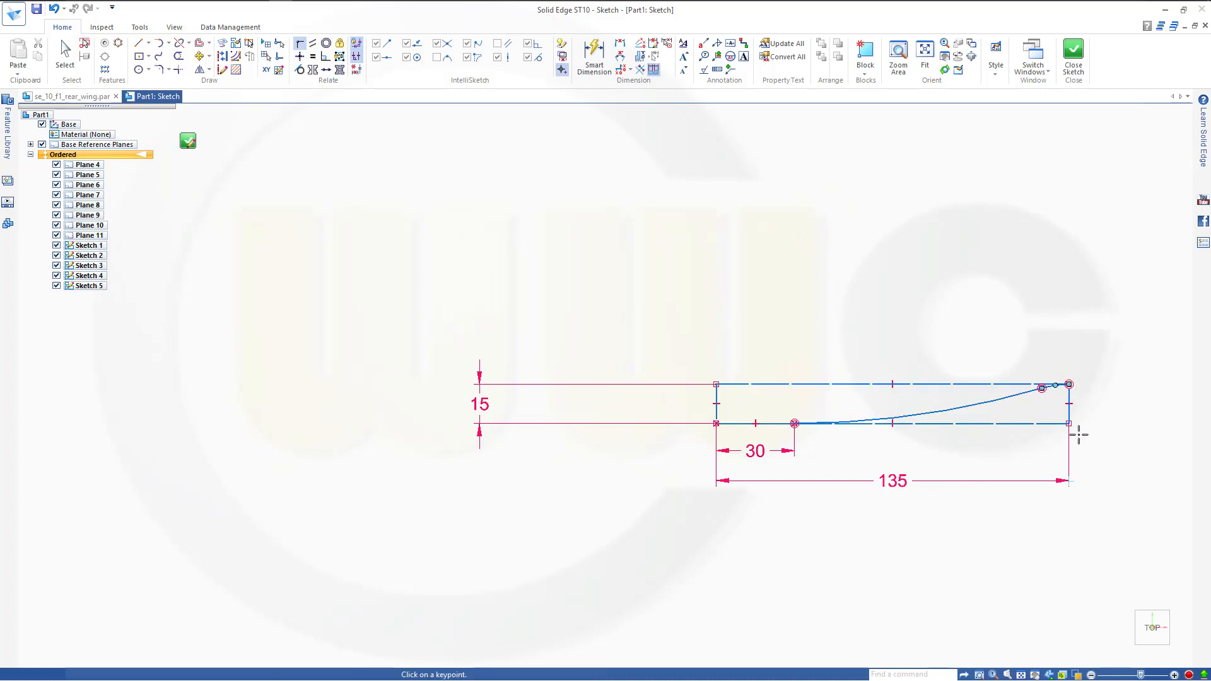
key(Escape)
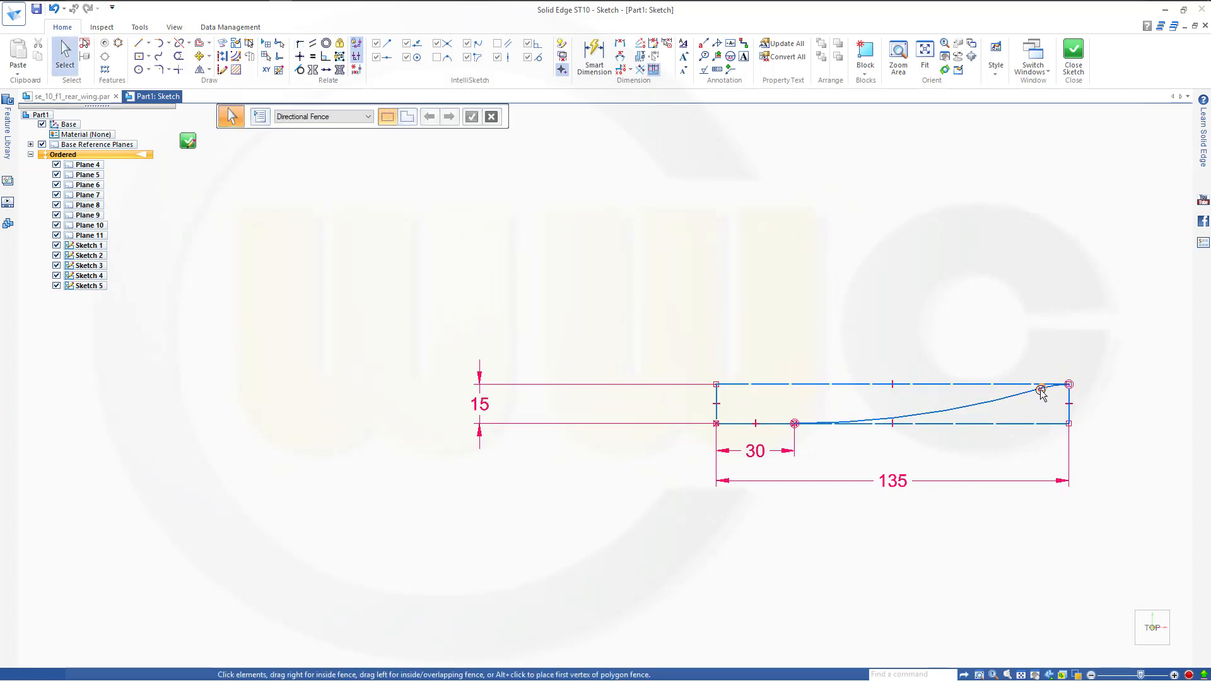
click(1042, 391)
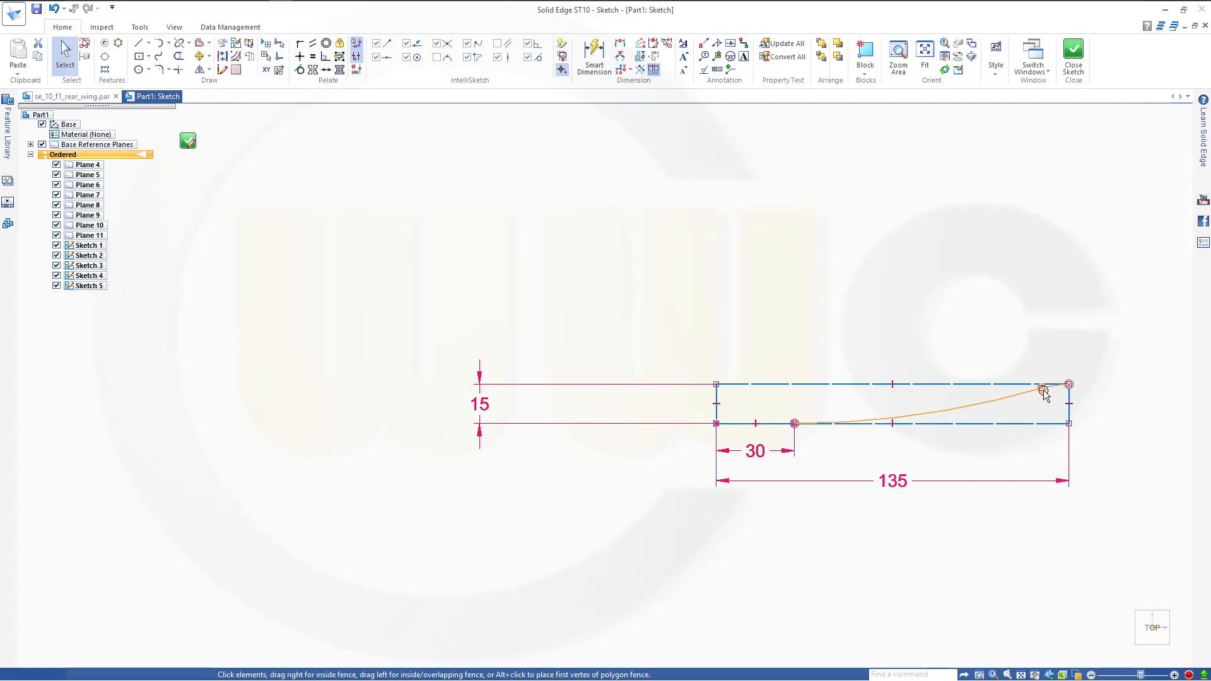
drag(1027, 356, 1056, 407)
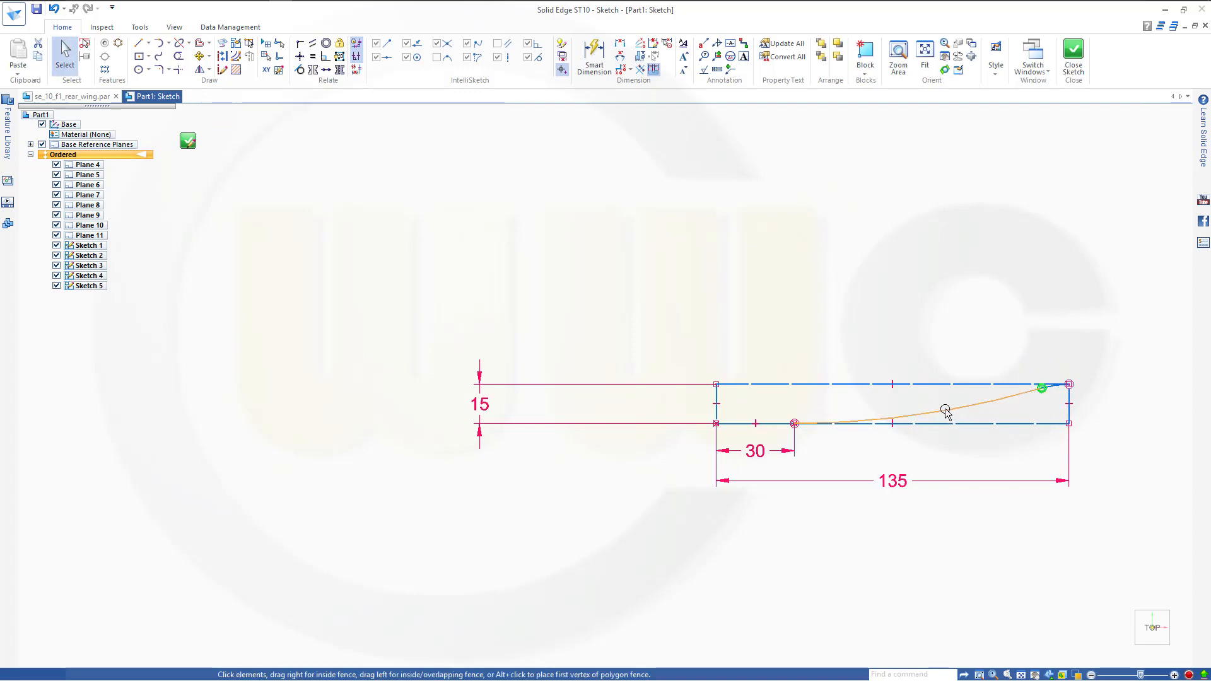
key(Escape)
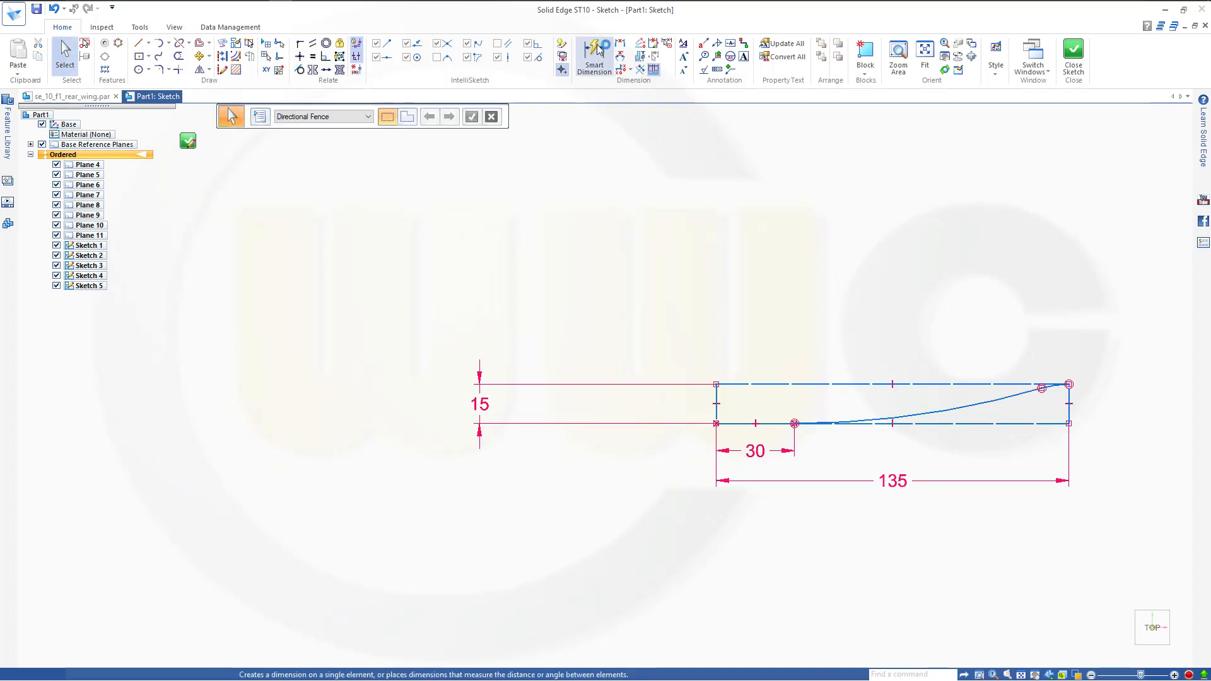
Step: Dimension the horizontal distance from the rectangle's left edge to the junction of the two arcs and set it to 100 mm
click(589, 63)
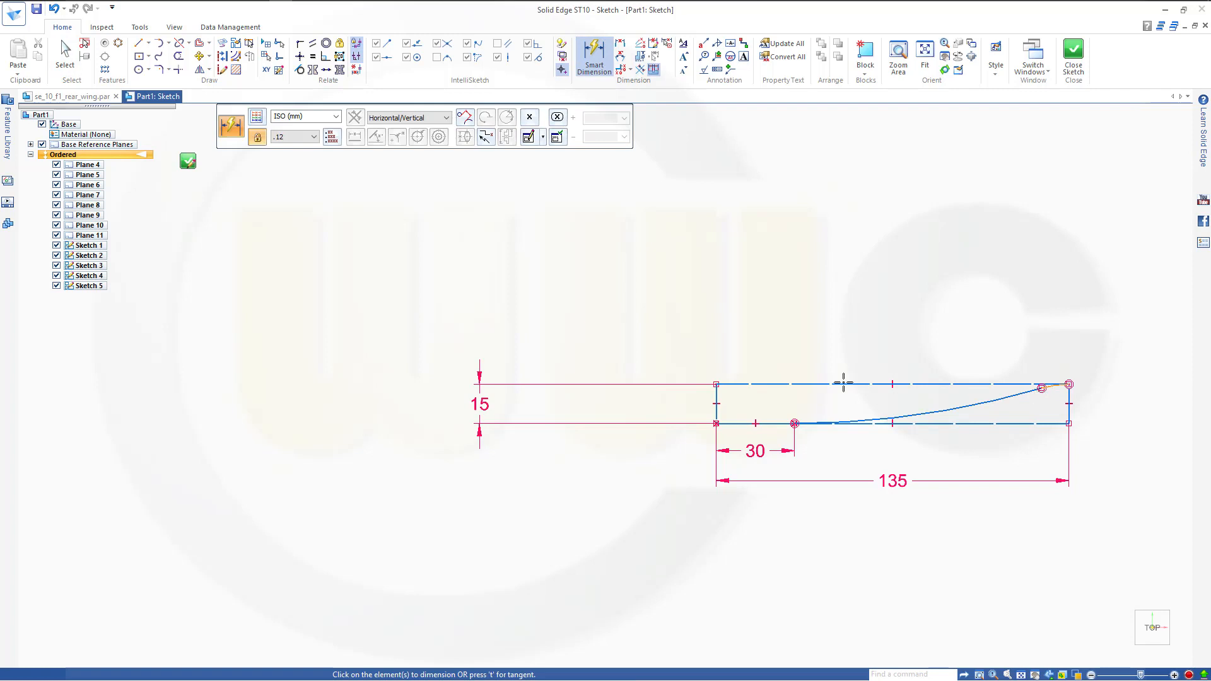
click(717, 398)
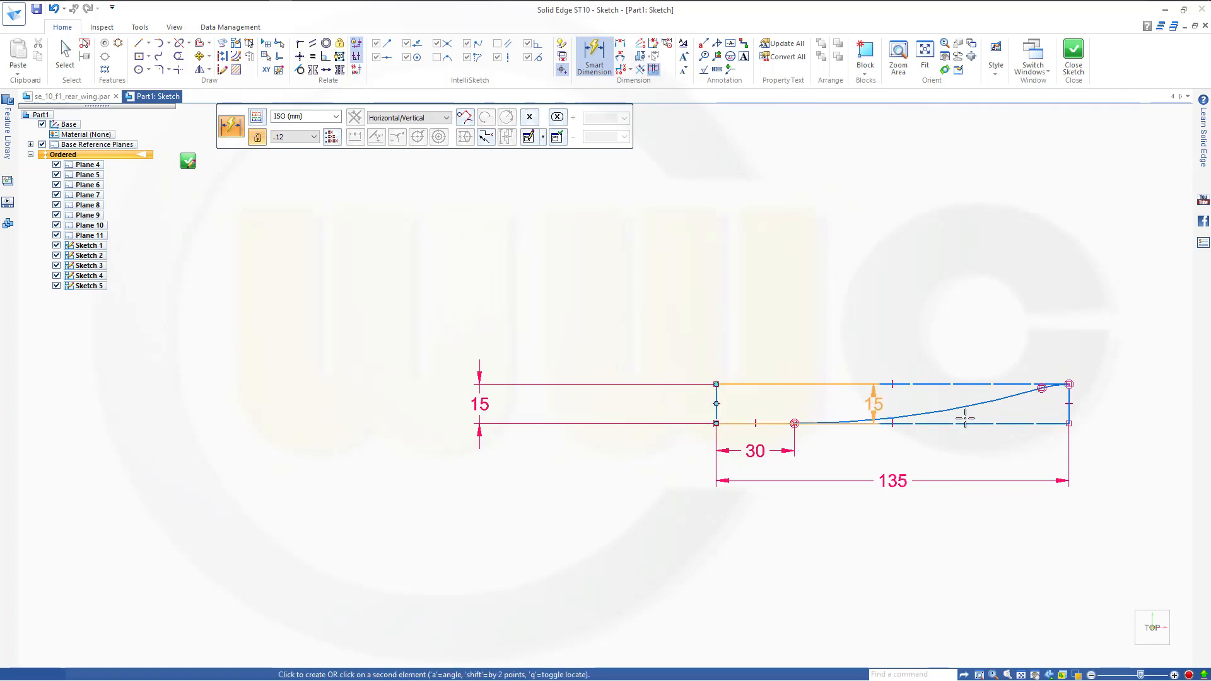
click(1041, 388)
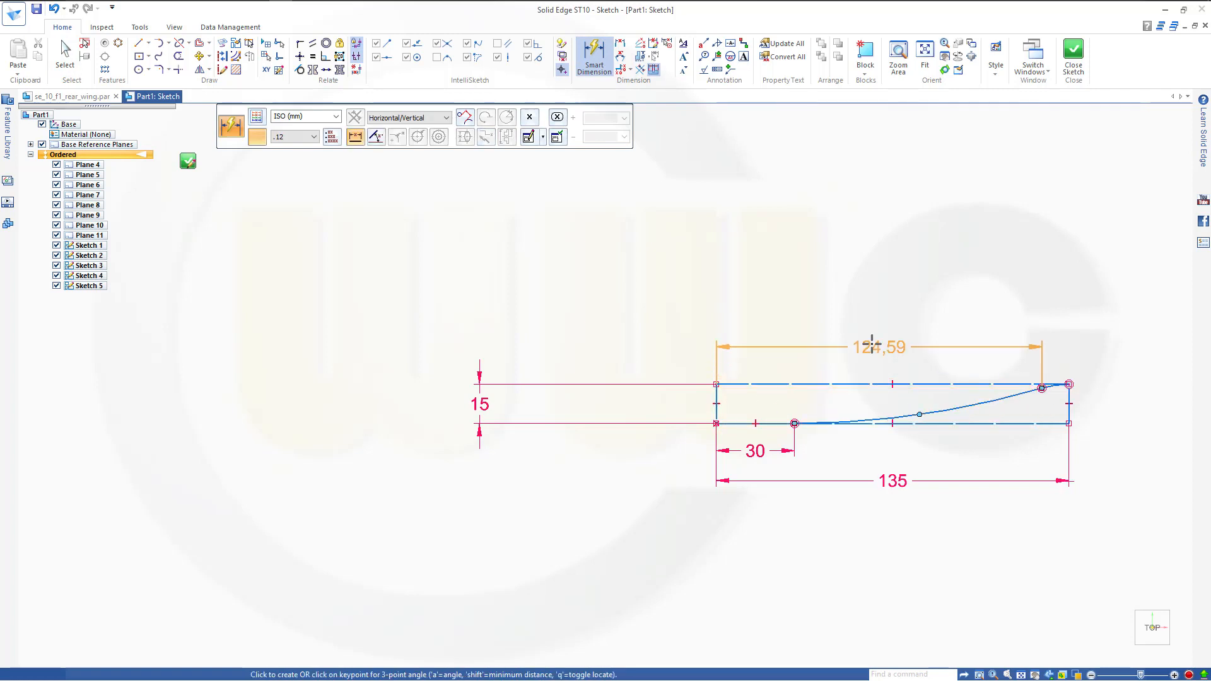
click(937, 344)
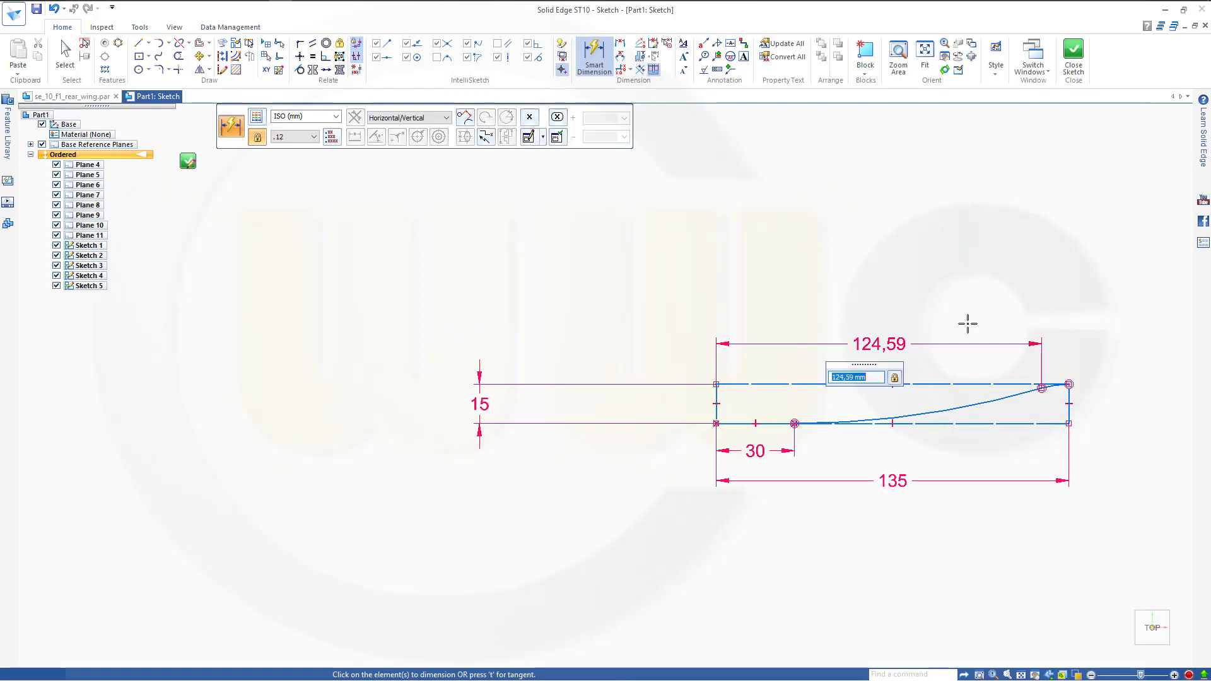
key(Return)
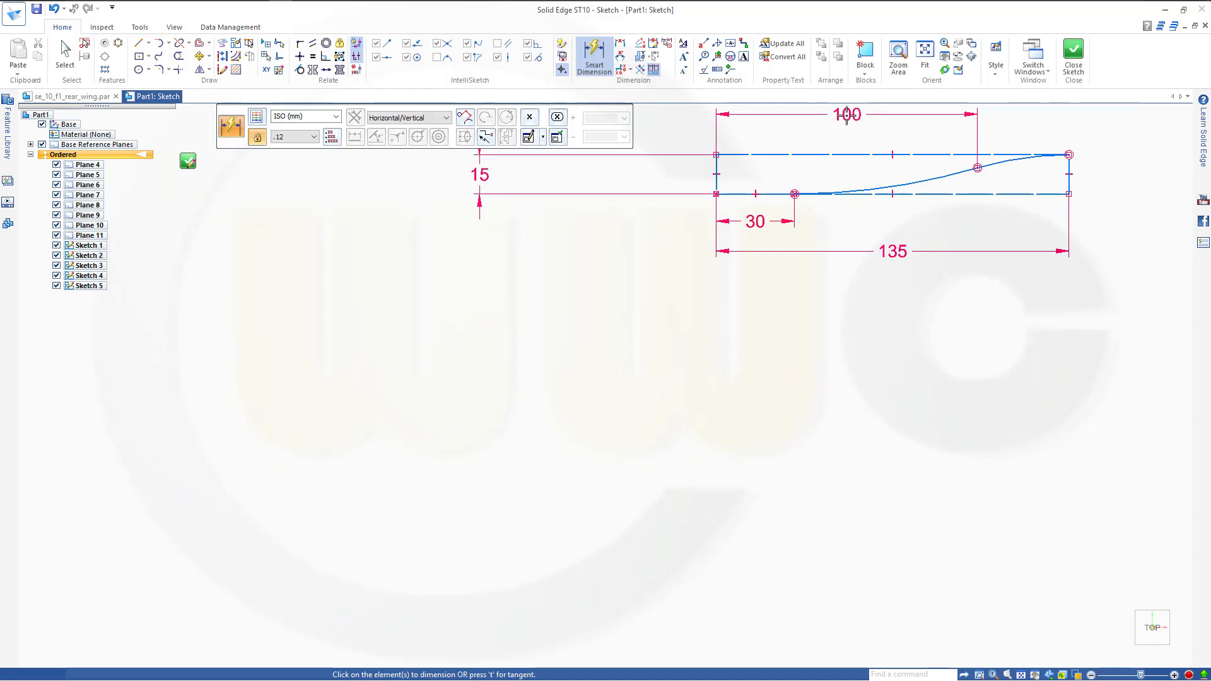
key(Escape)
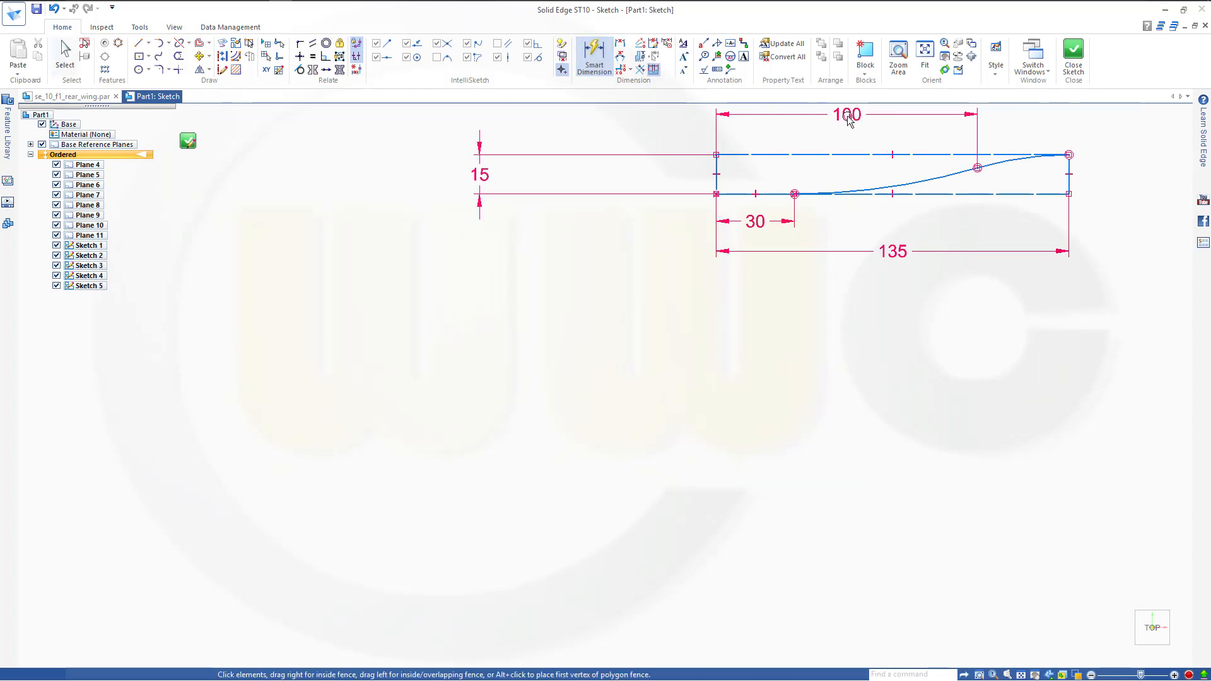
Step: Set the horizontal dimension locating the arc junction to 90 mm
click(847, 116)
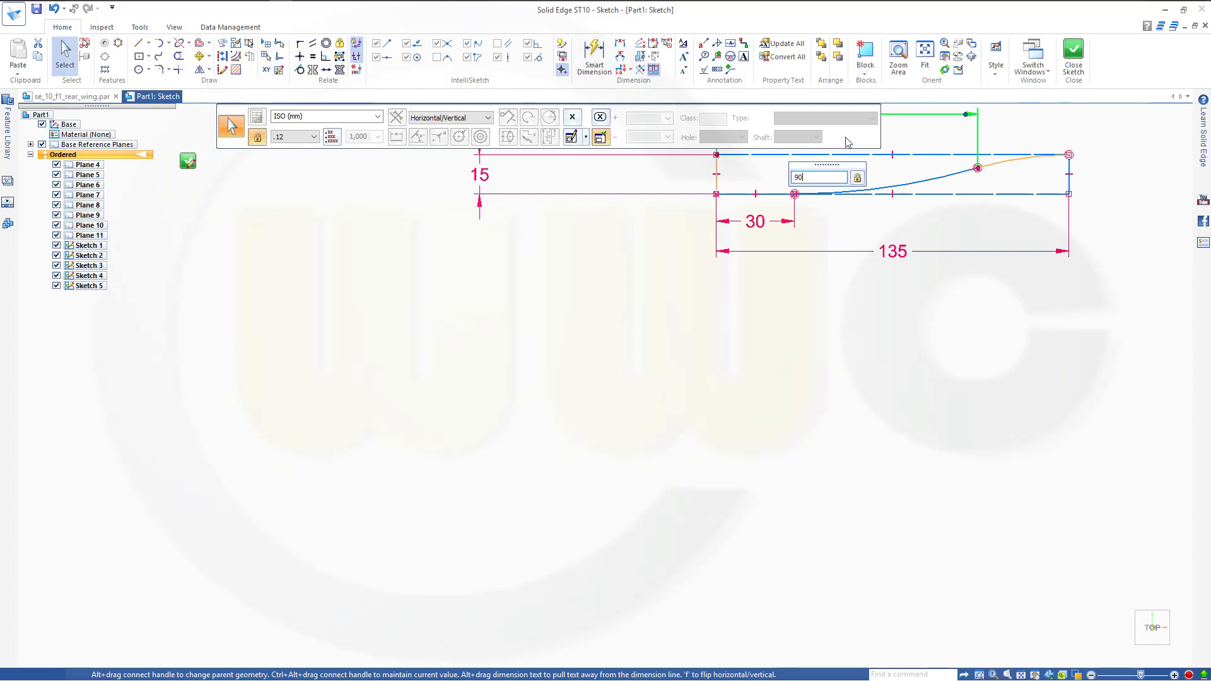
key(Return)
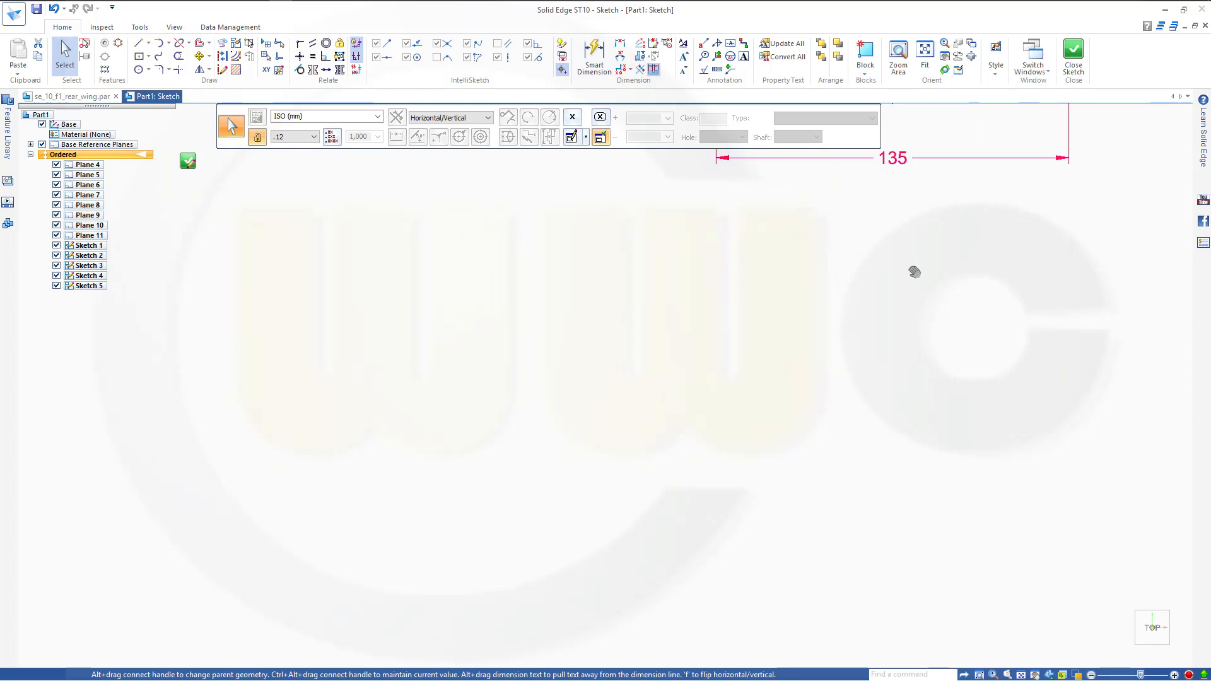
mouse_move(914, 272)
shift+middle_down()
mouse_move(901, 515)
mouse_move(746, 547)
shift+middle_up()
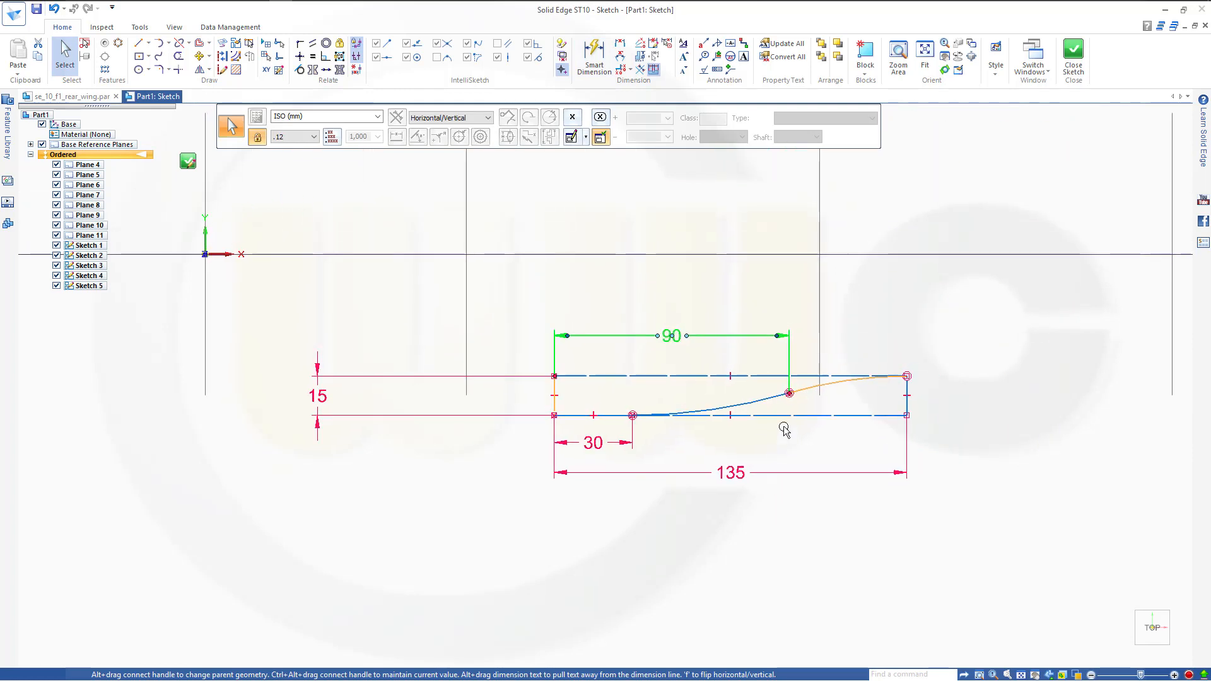
click(864, 287)
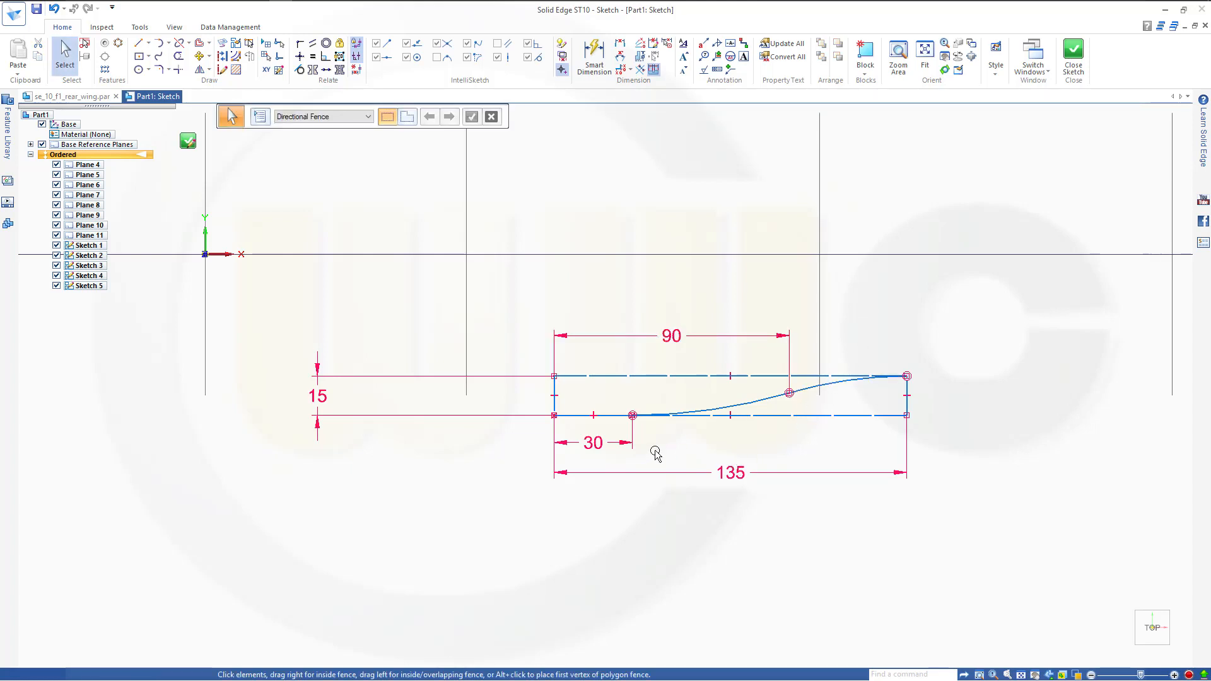
Step: Make the construction rectangle's upper edge collinear with the horizontal trace of the reference plane far below the origin
scroll(632, 457, up, 2)
scroll(640, 473, down, 3)
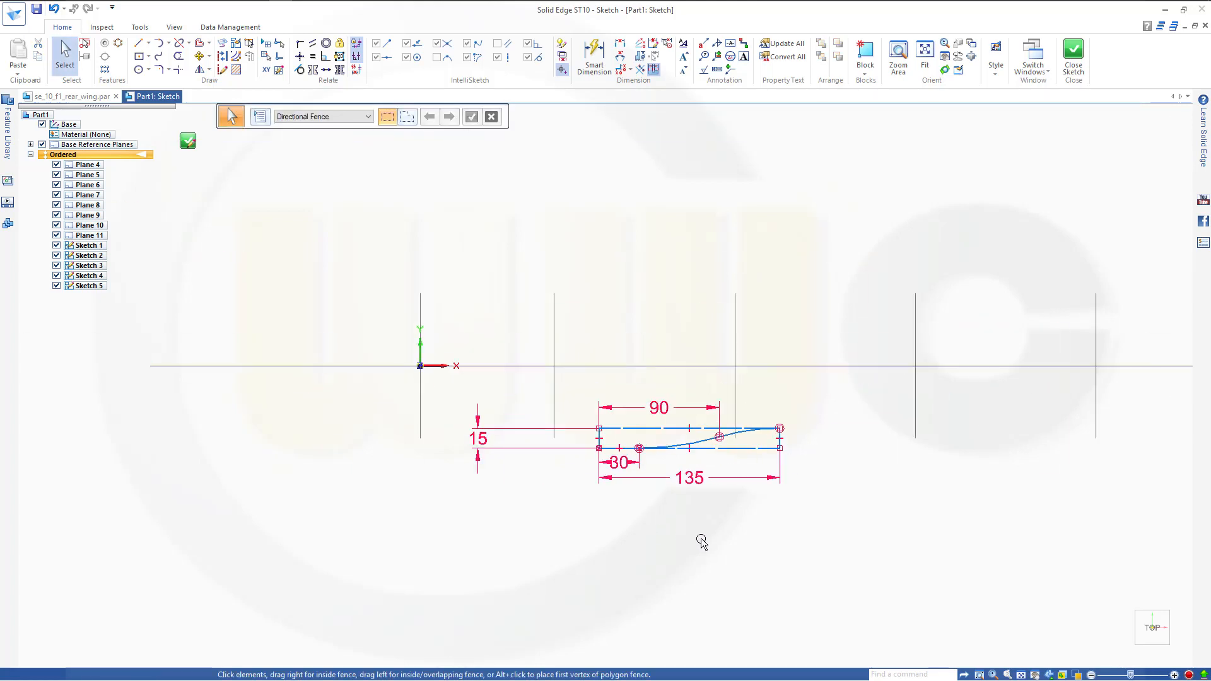
mouse_move(702, 548)
shift+middle_down()
mouse_move(765, 314)
mouse_move(720, 385)
shift+middle_up()
scroll(721, 385, down, 1)
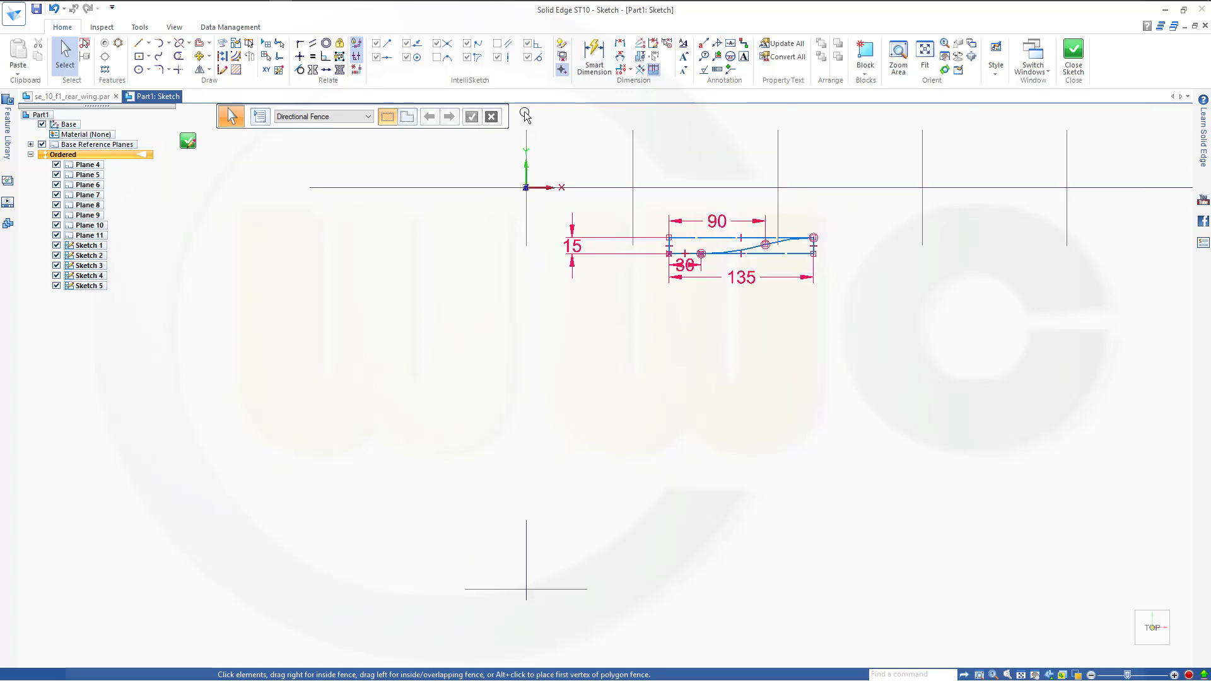
click(326, 69)
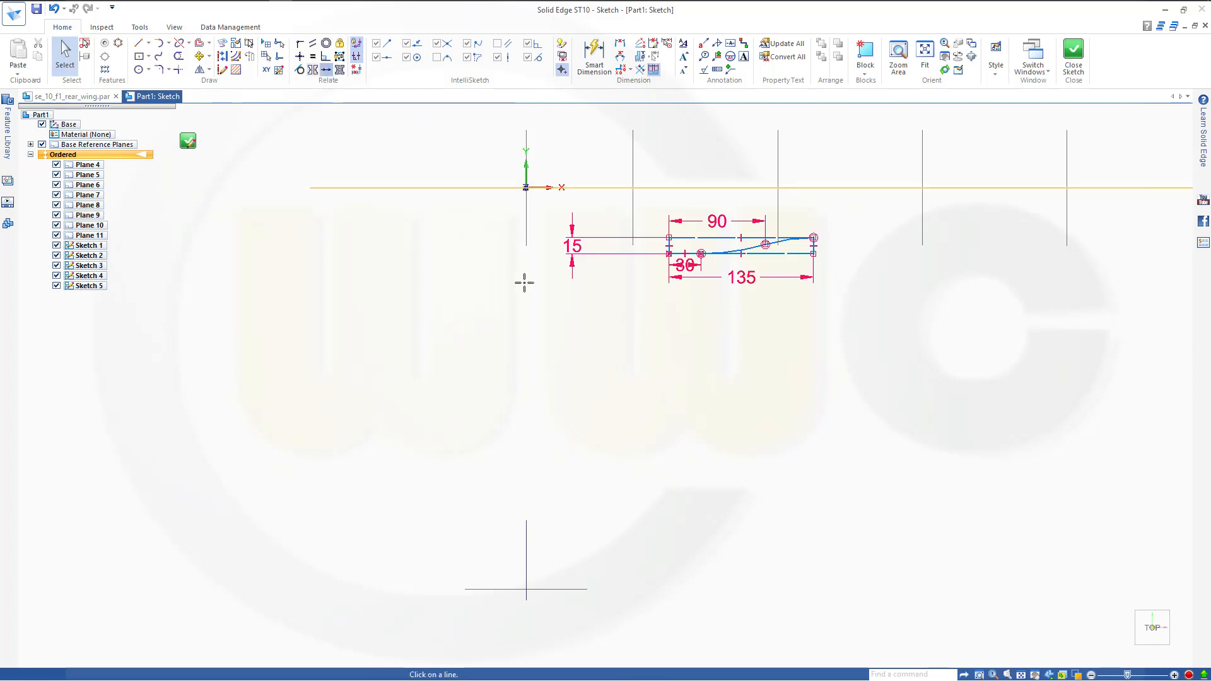
click(713, 237)
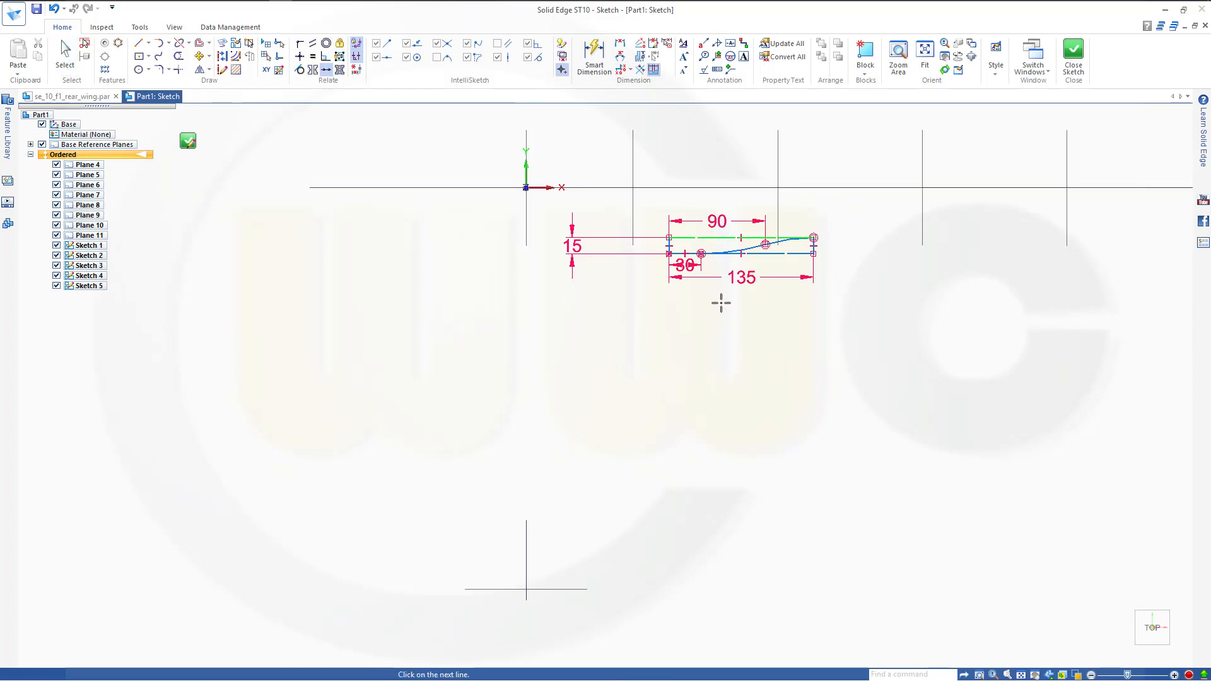
click(571, 590)
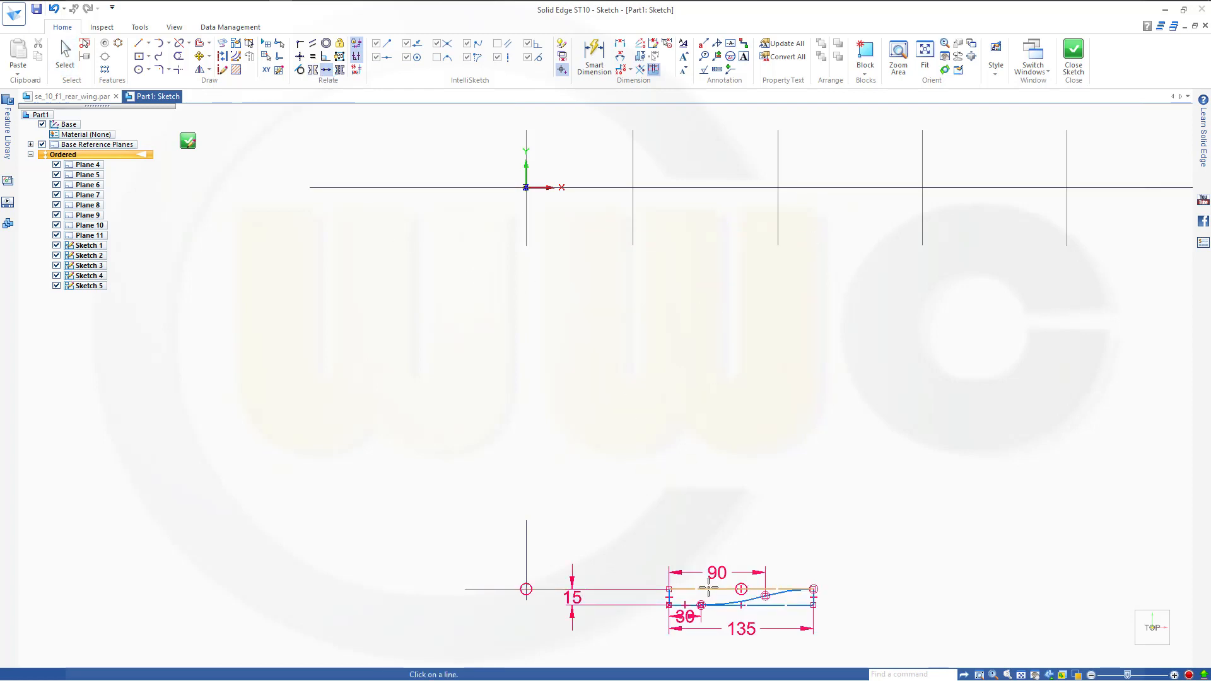
Step: Make the construction rectangle's left edge collinear with the first vertical reference plane to the right of the origin
scroll(699, 594, up, 5)
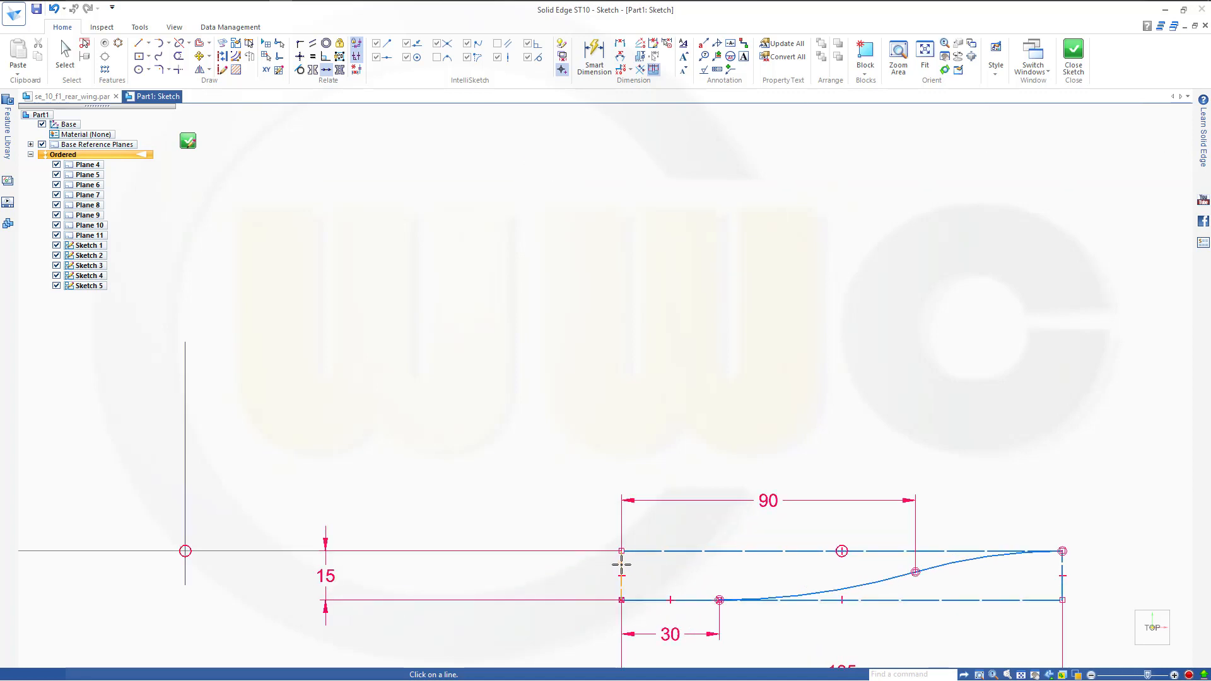
scroll(507, 379, down, 5)
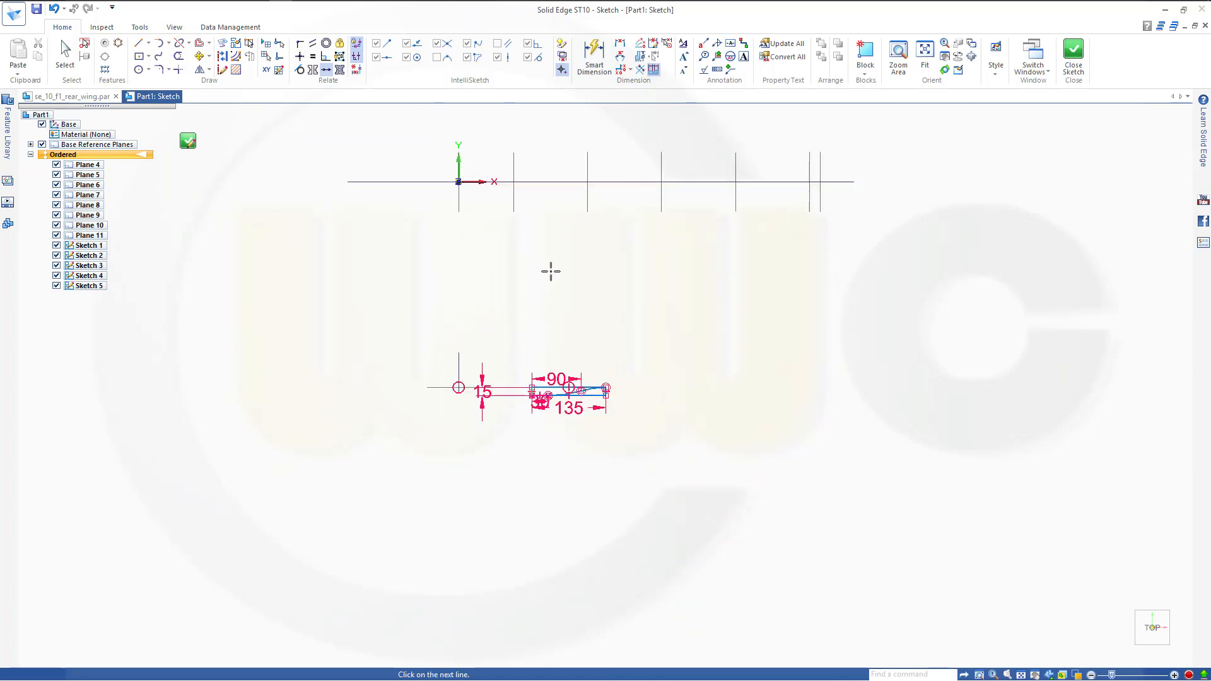
click(514, 202)
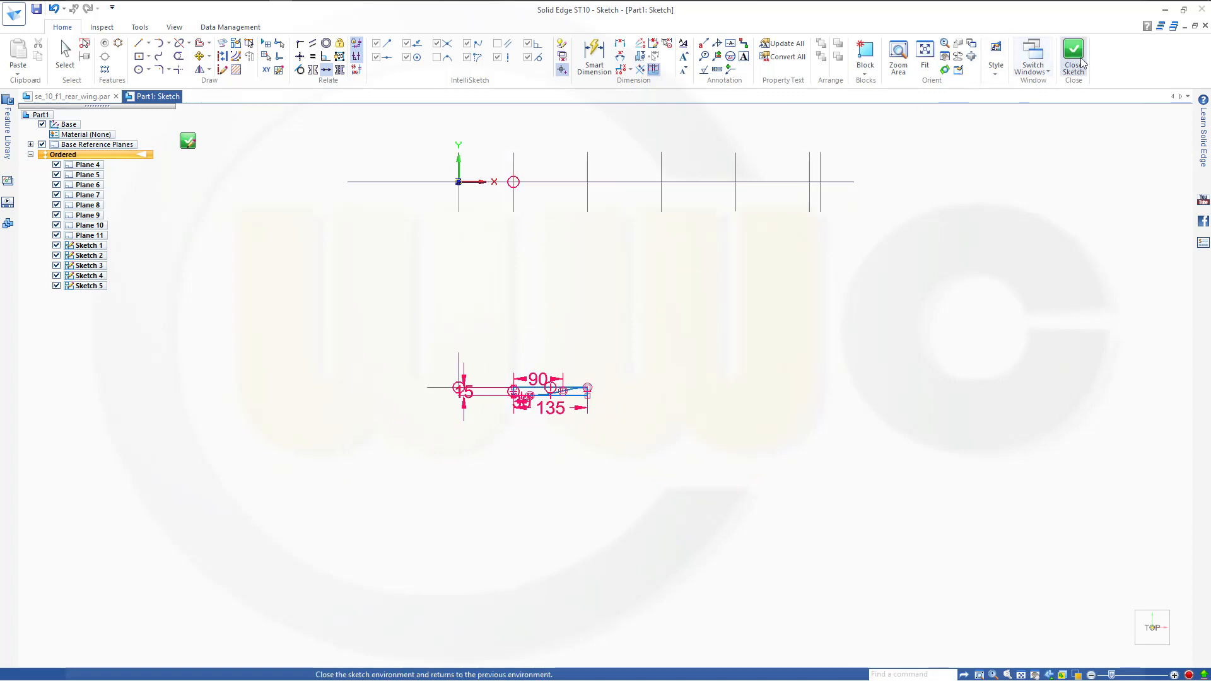
key(Escape)
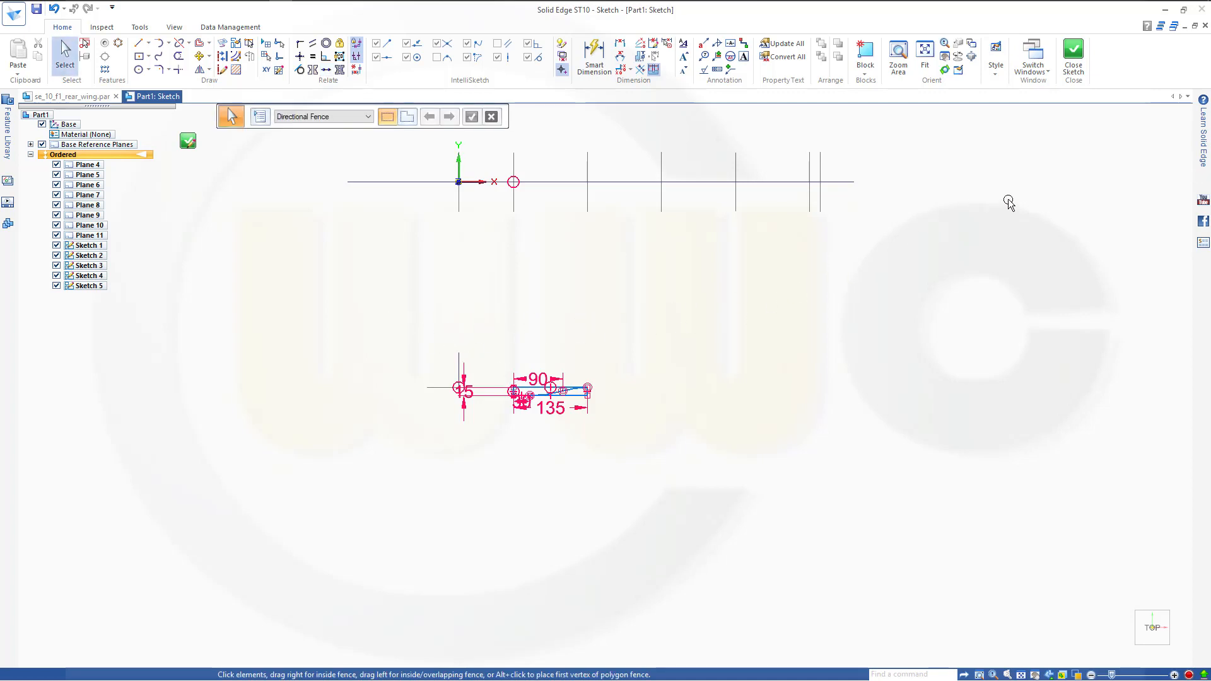
Step: Finish the S-profile sketch and start a new sketch on the Top plane through the origin
click(1073, 58)
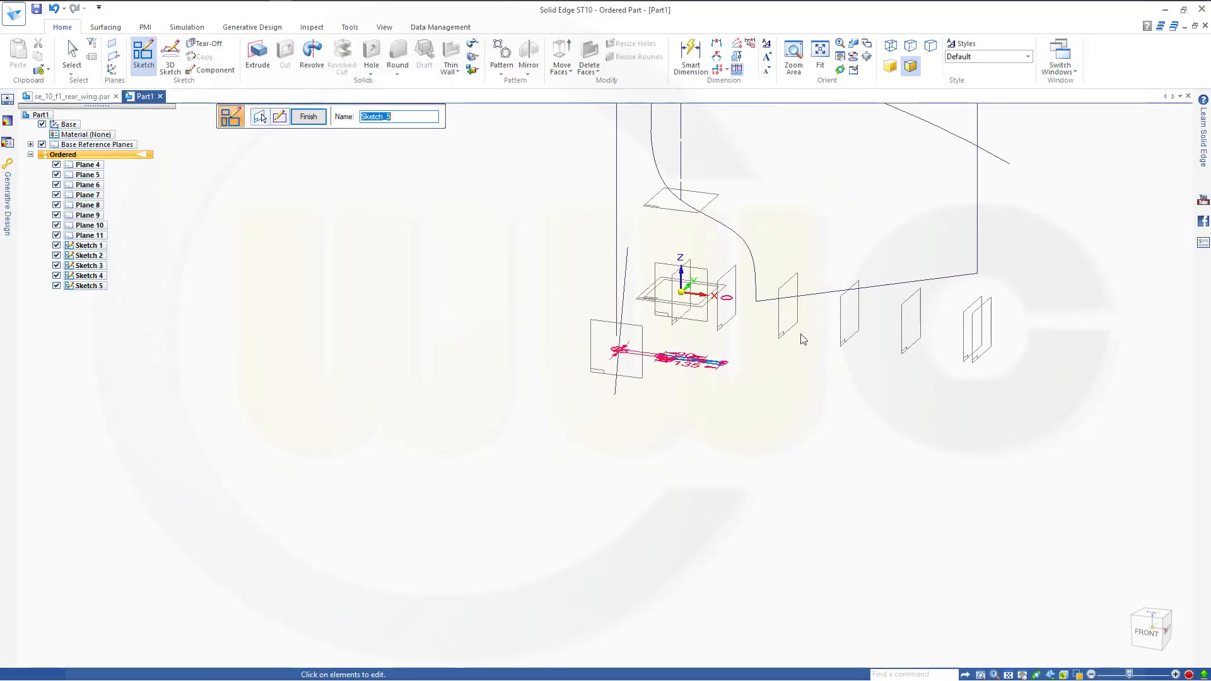
click(307, 118)
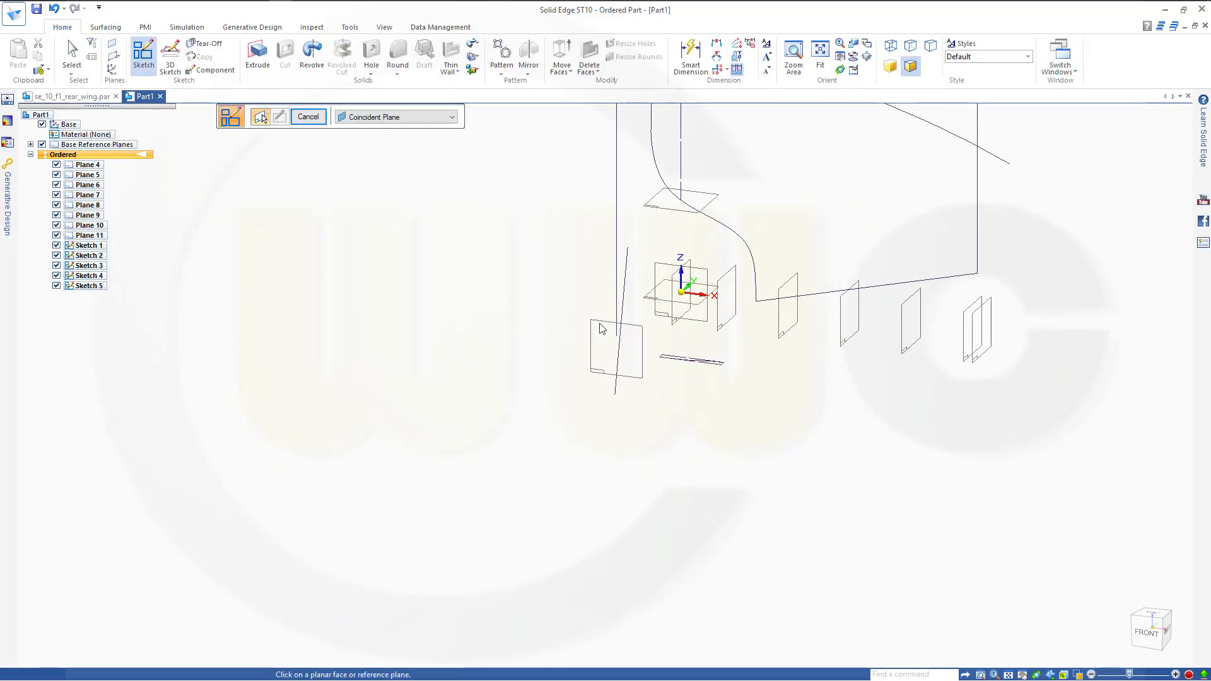
click(668, 306)
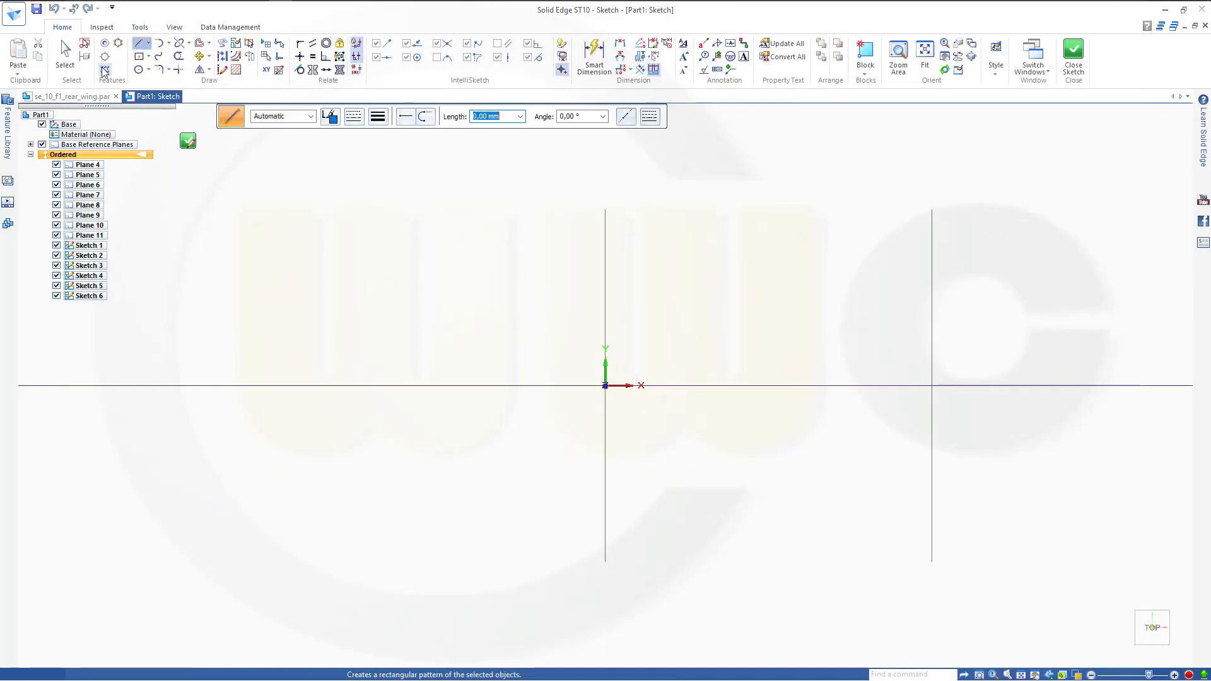
Step: Draw a wide, flat two-point rectangle below the X axis, between the origin and the next vertical reference plane
click(148, 57)
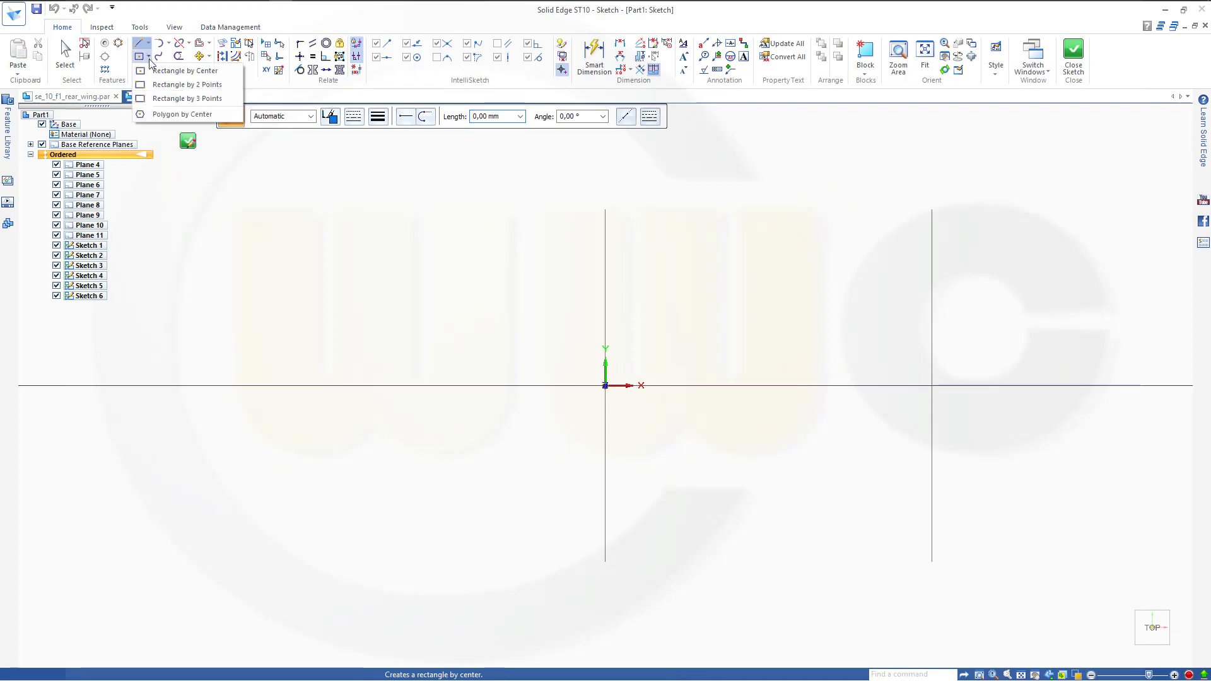
click(151, 84)
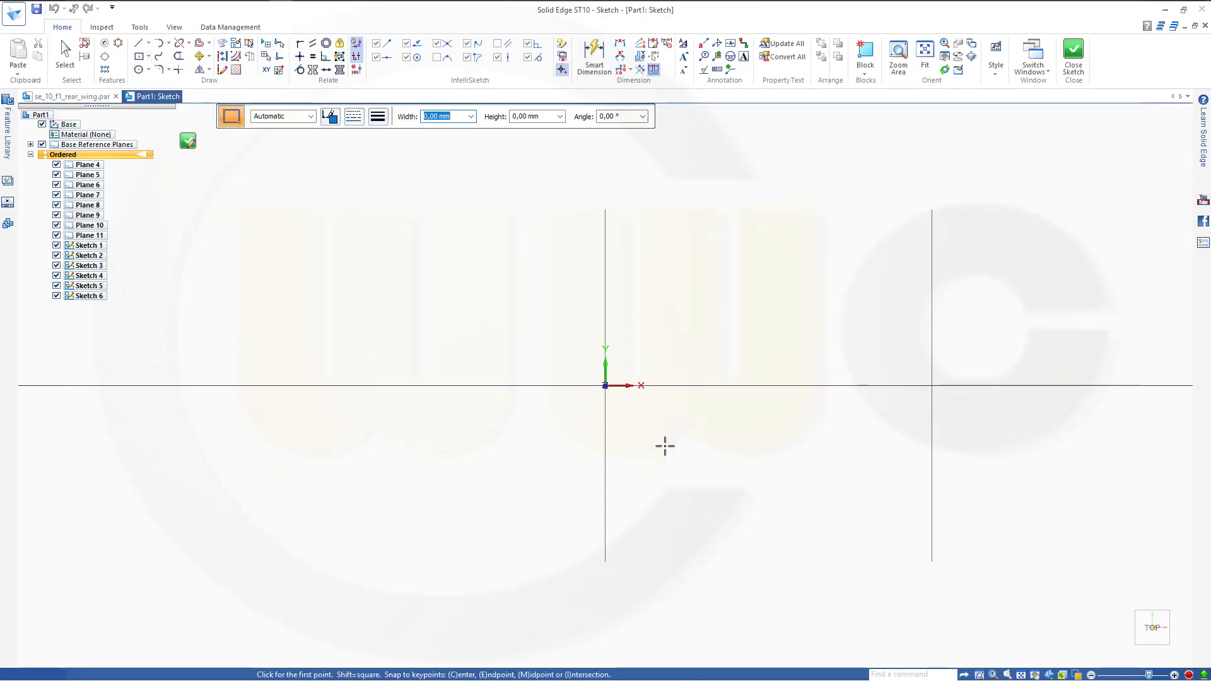
click(647, 453)
click(789, 425)
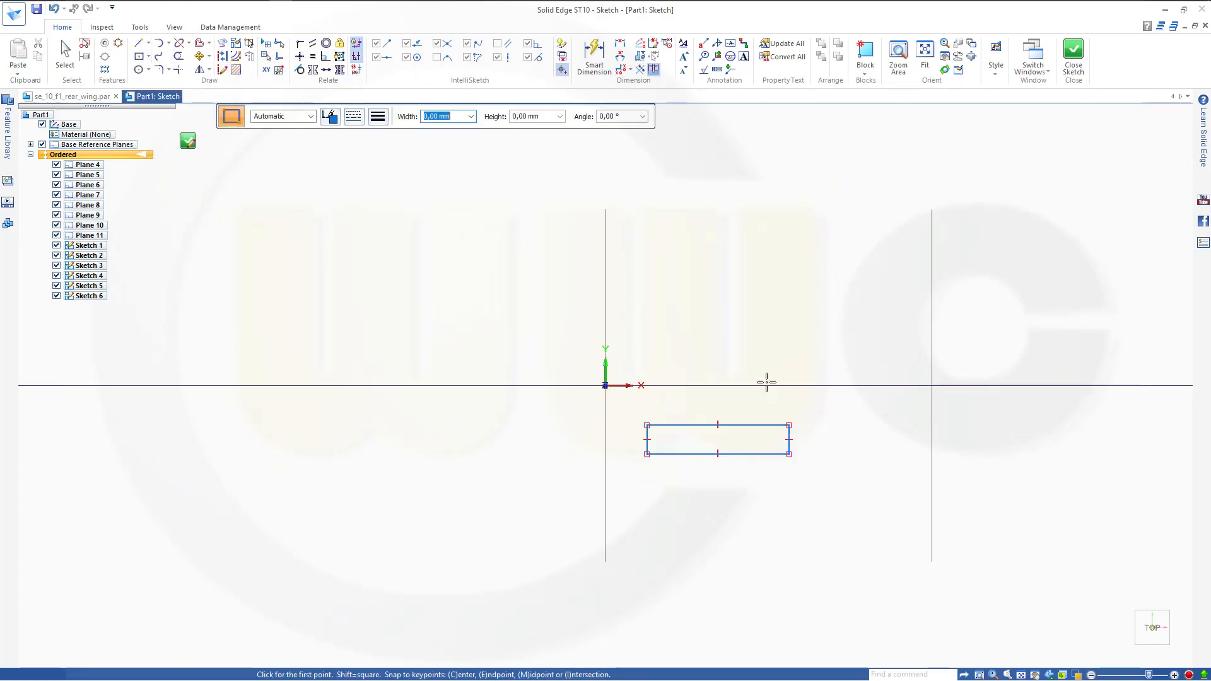
key(Escape)
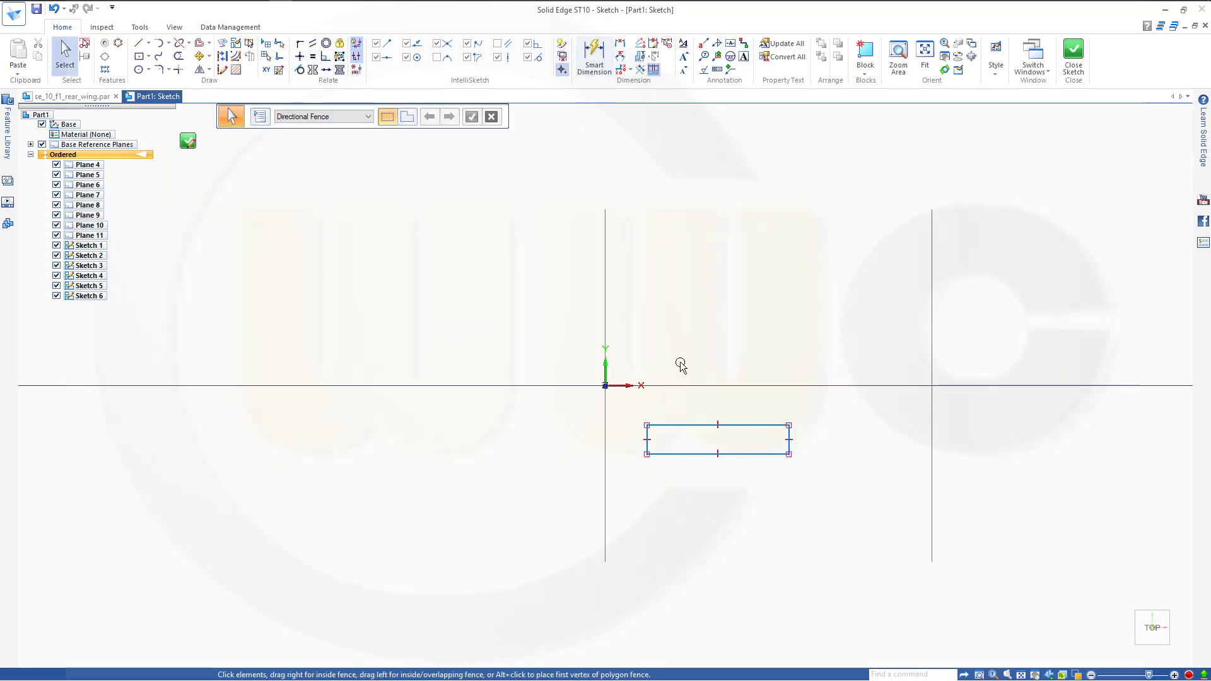
Step: Convert all four edges of the rectangle below the X axis to construction geometry
drag(627, 405, 815, 506)
drag(826, 490, 826, 492)
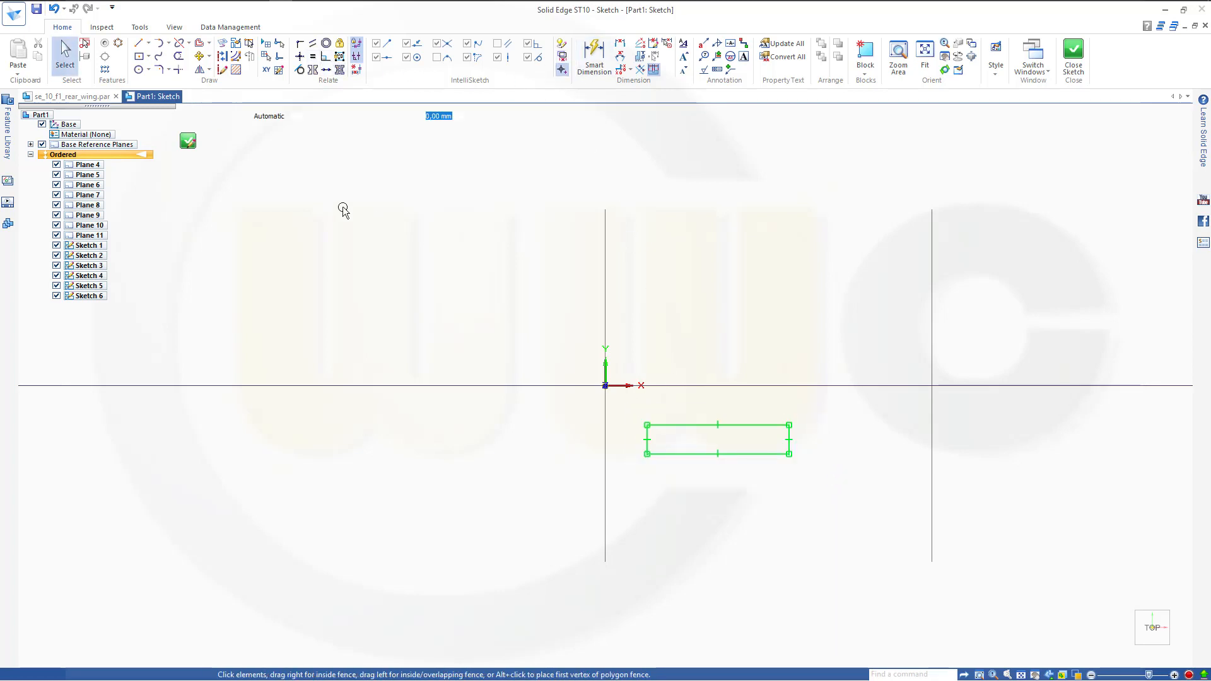
click(178, 71)
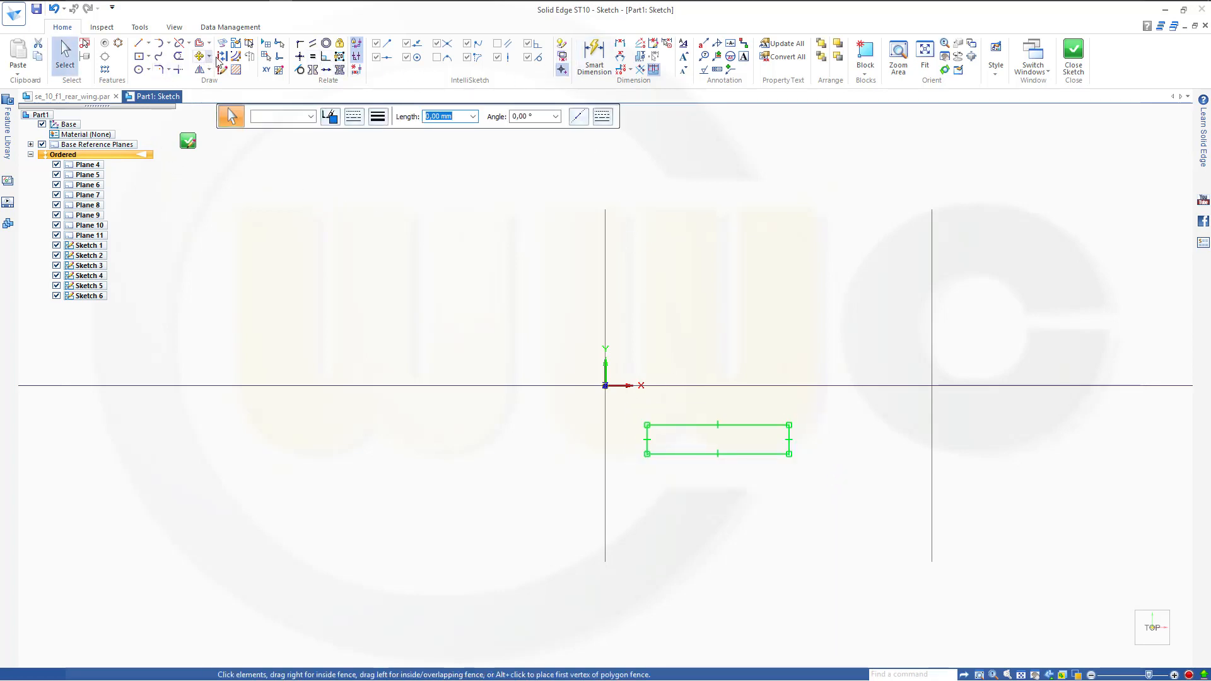
Step: Dimension the construction rectangle's height between its upper and lower edges as 15 mm
click(593, 69)
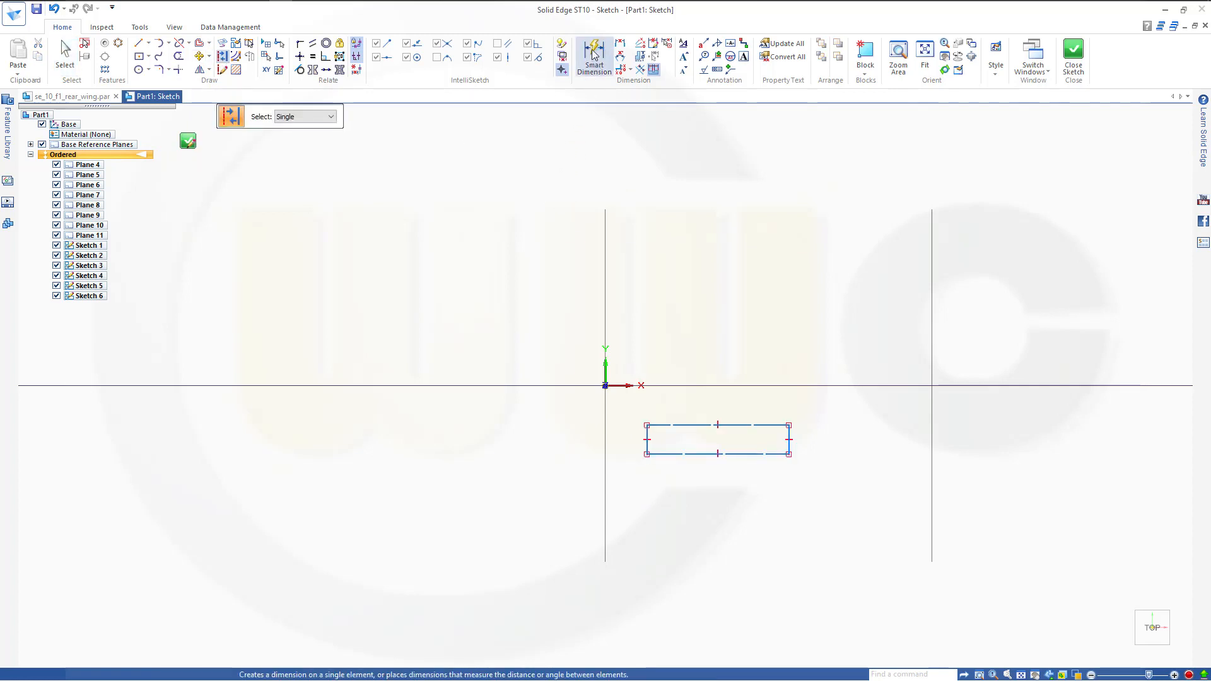
click(686, 453)
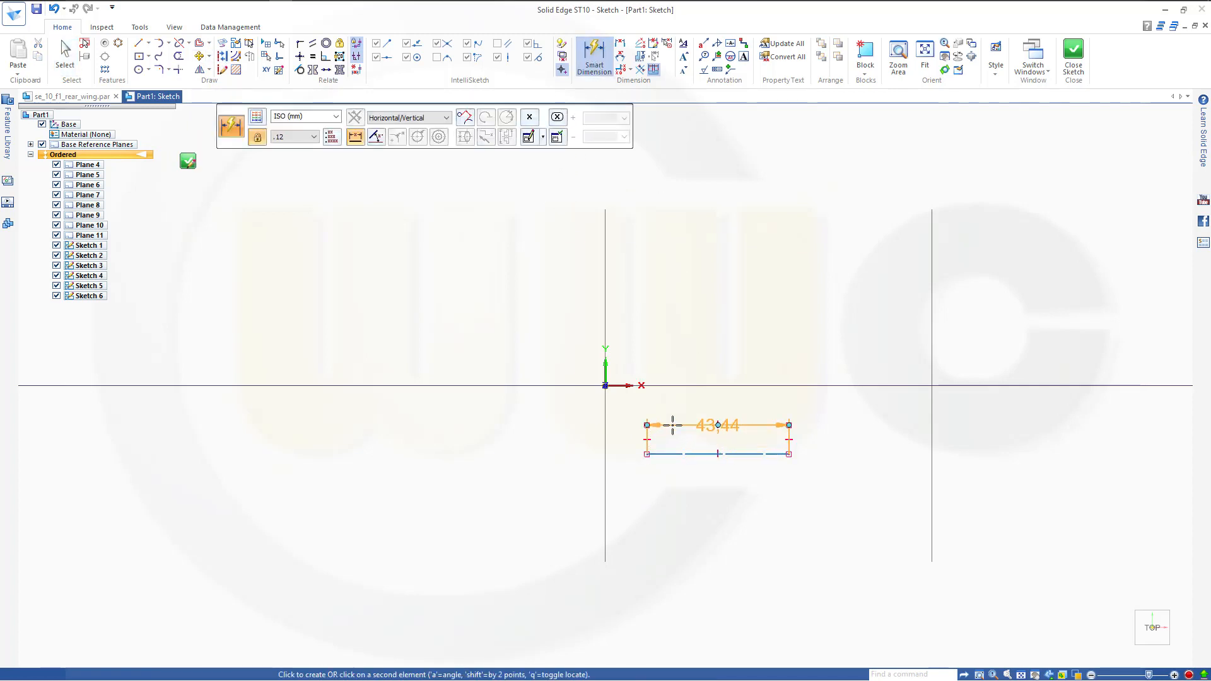
click(700, 425)
click(523, 413)
text(15)
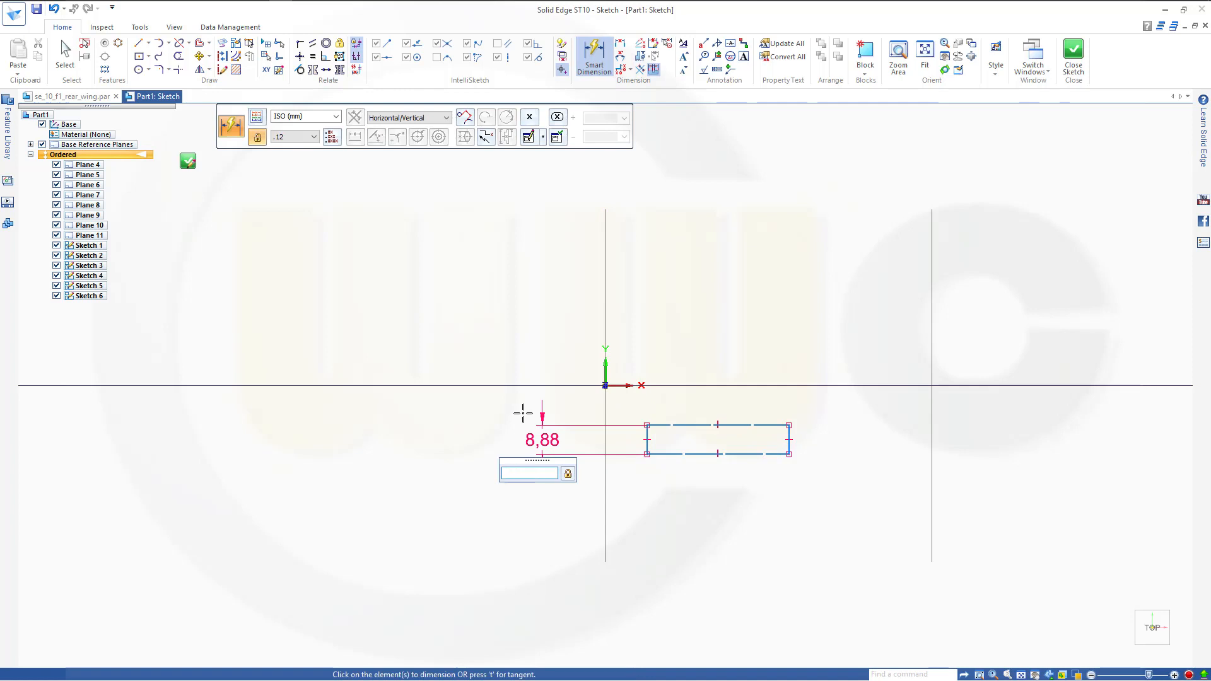
key(Return)
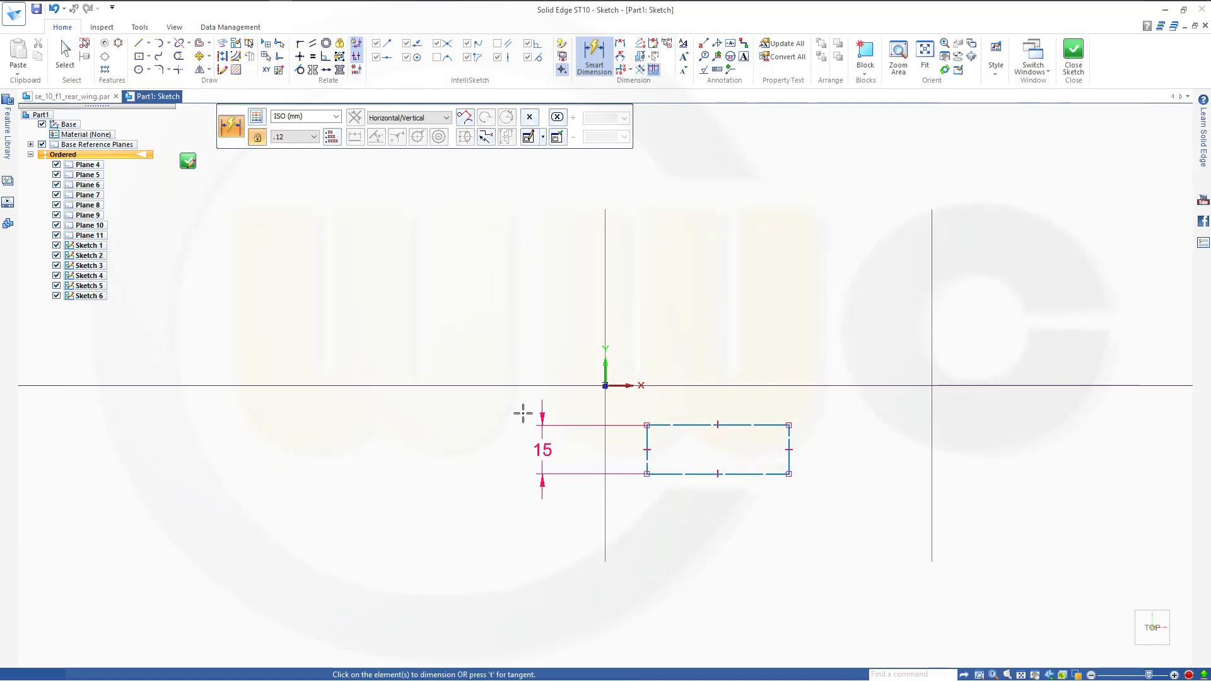
Step: Dimension the construction rectangle's width between its two vertical edges as 100 mm
click(645, 465)
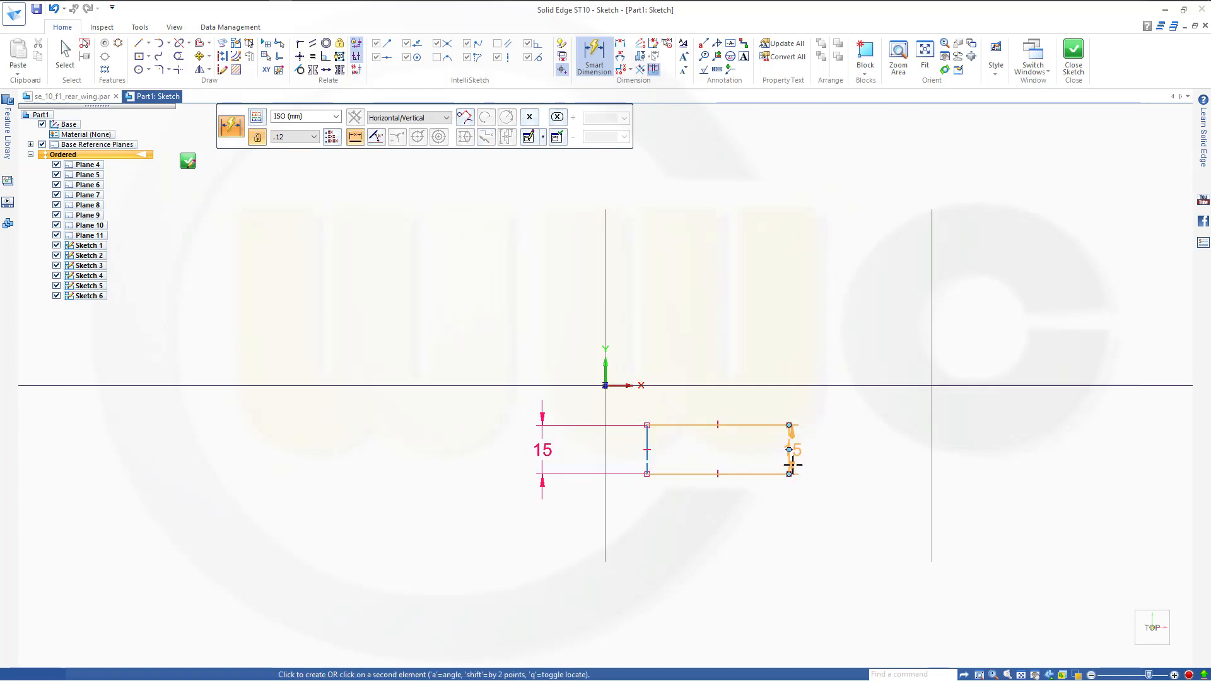
click(725, 339)
text(100)
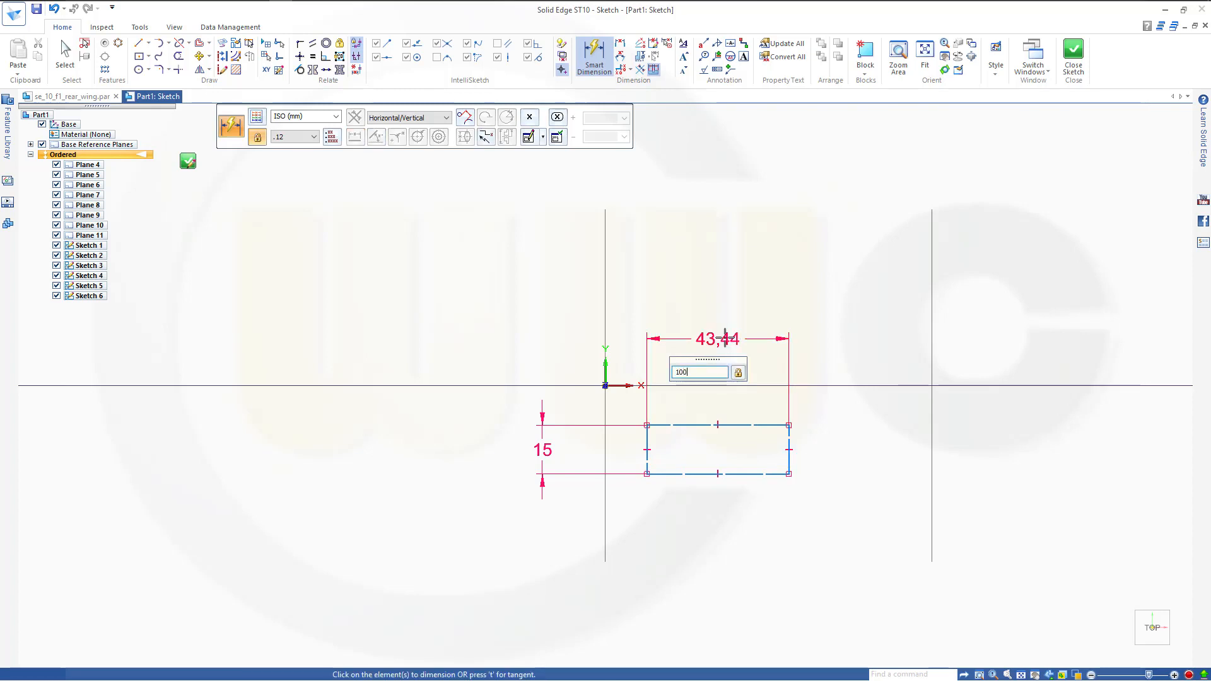
key(Return)
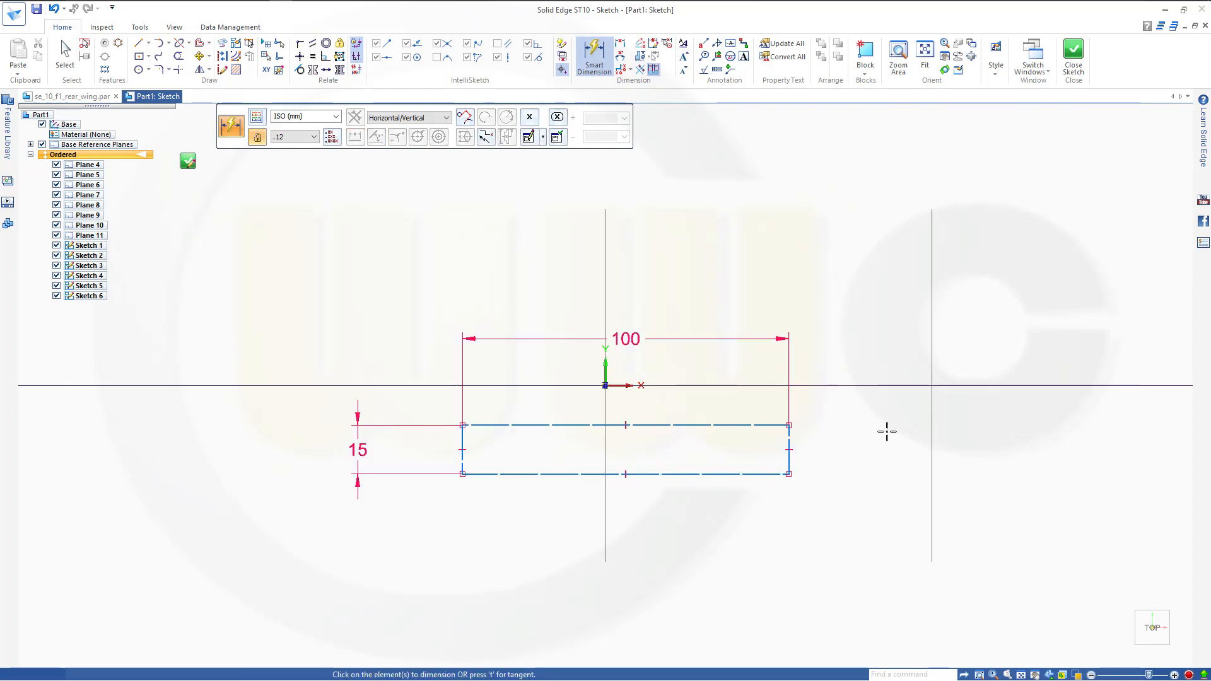
key(Escape)
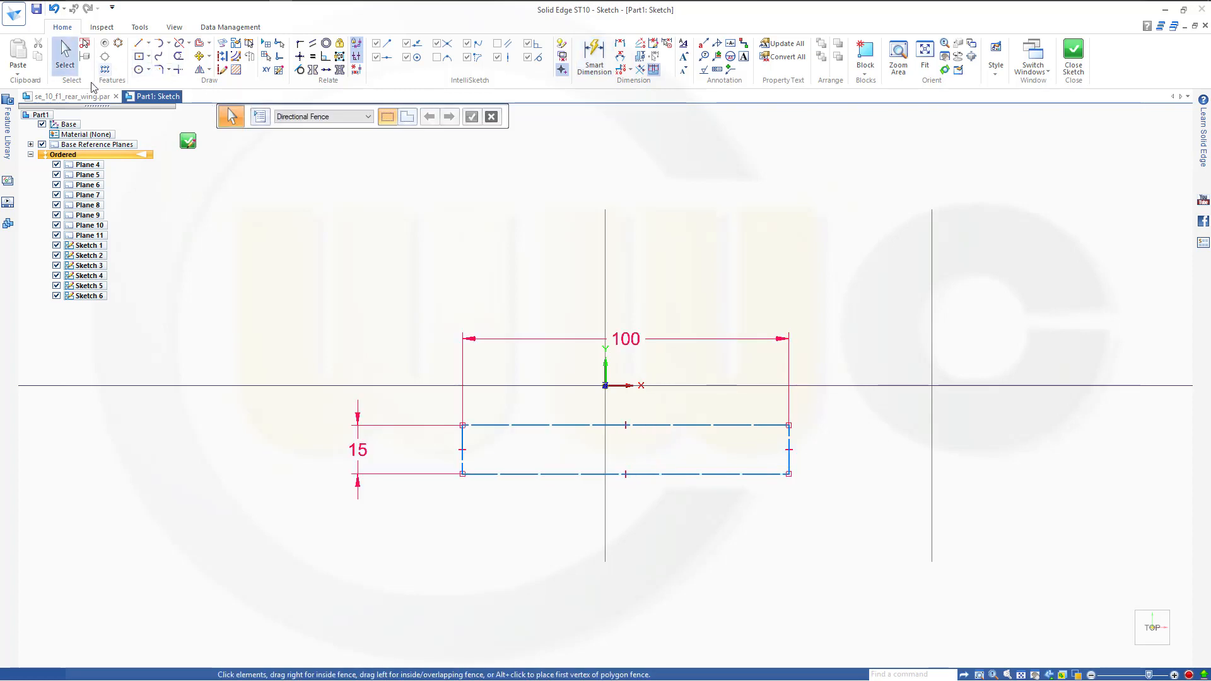
Step: Draw a horizontal line about 28 mm long on the rectangle's lower edge, starting near its lower-left corner
click(138, 42)
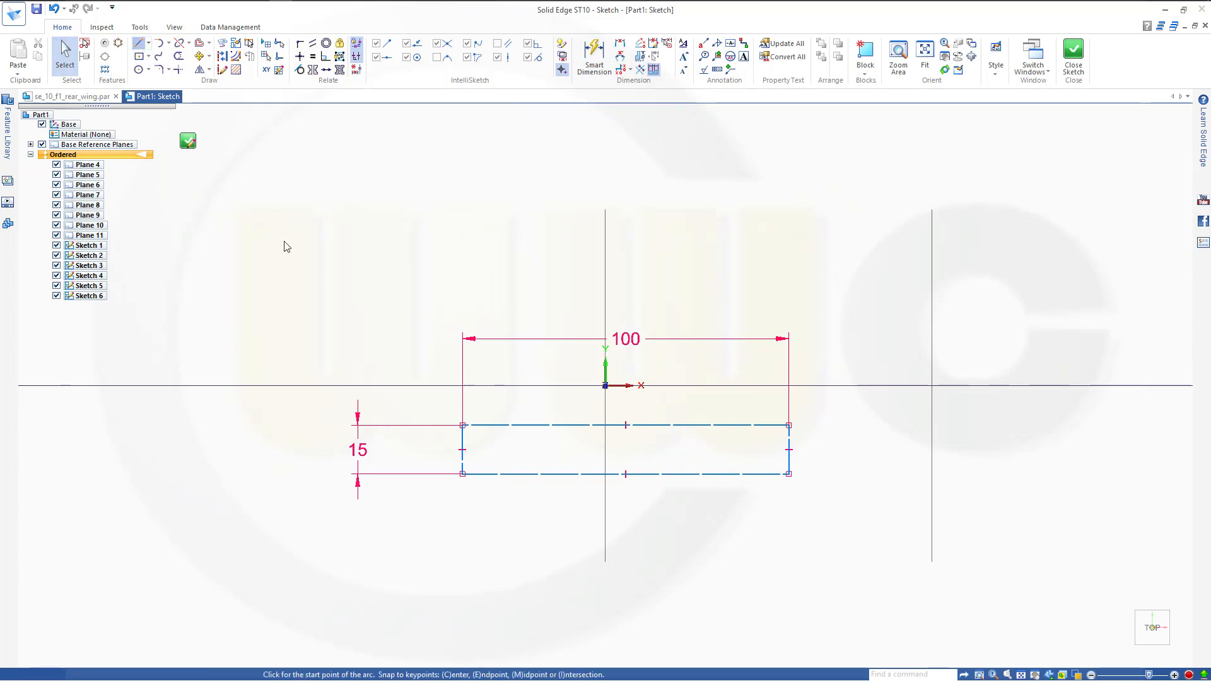
click(462, 474)
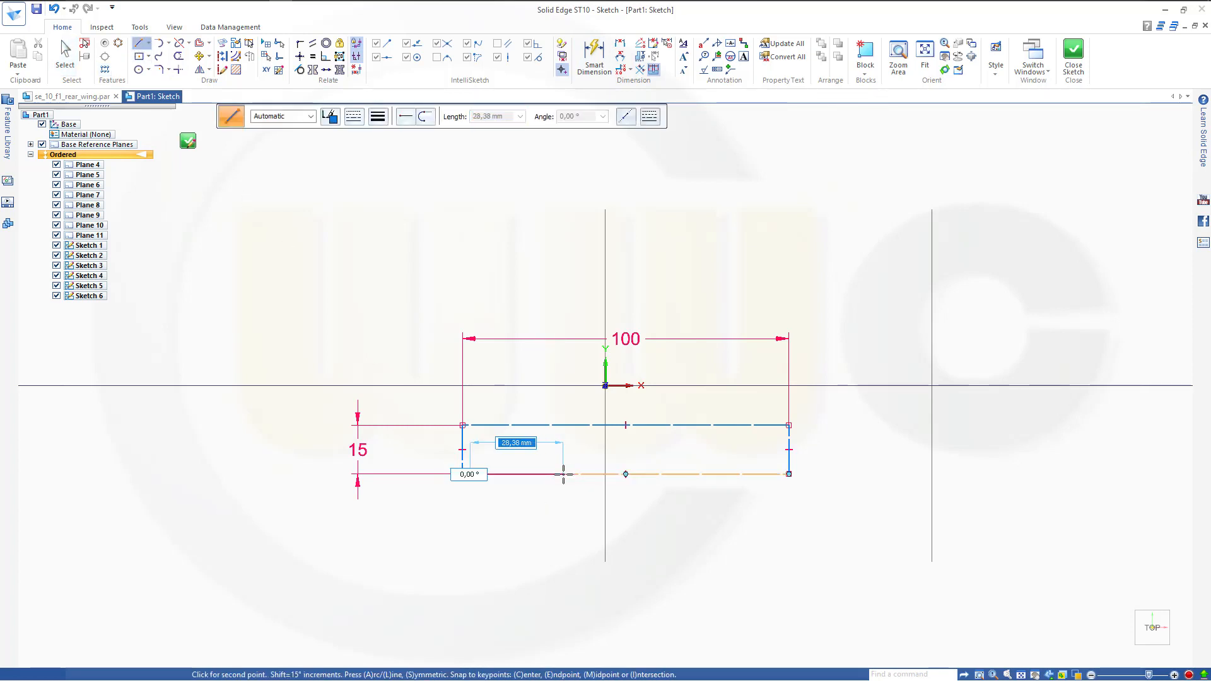
click(564, 474)
key(Escape)
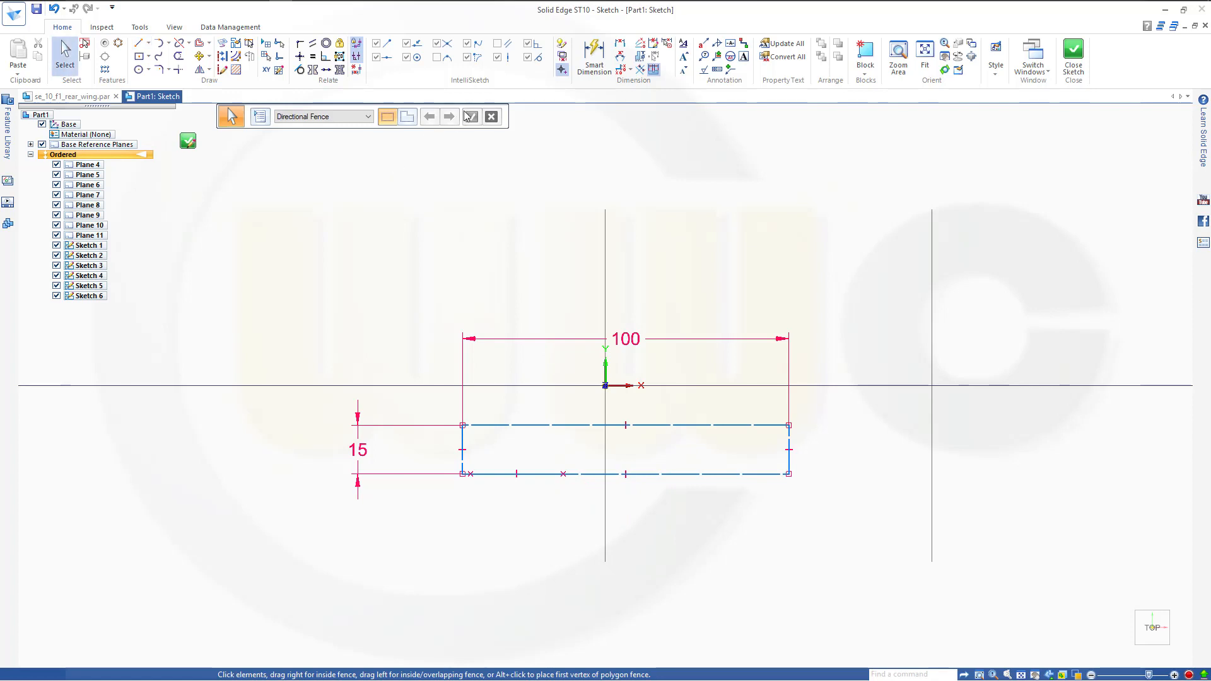
Step: Dimension the short line on the rectangle's lower edge as 20 mm long
click(590, 58)
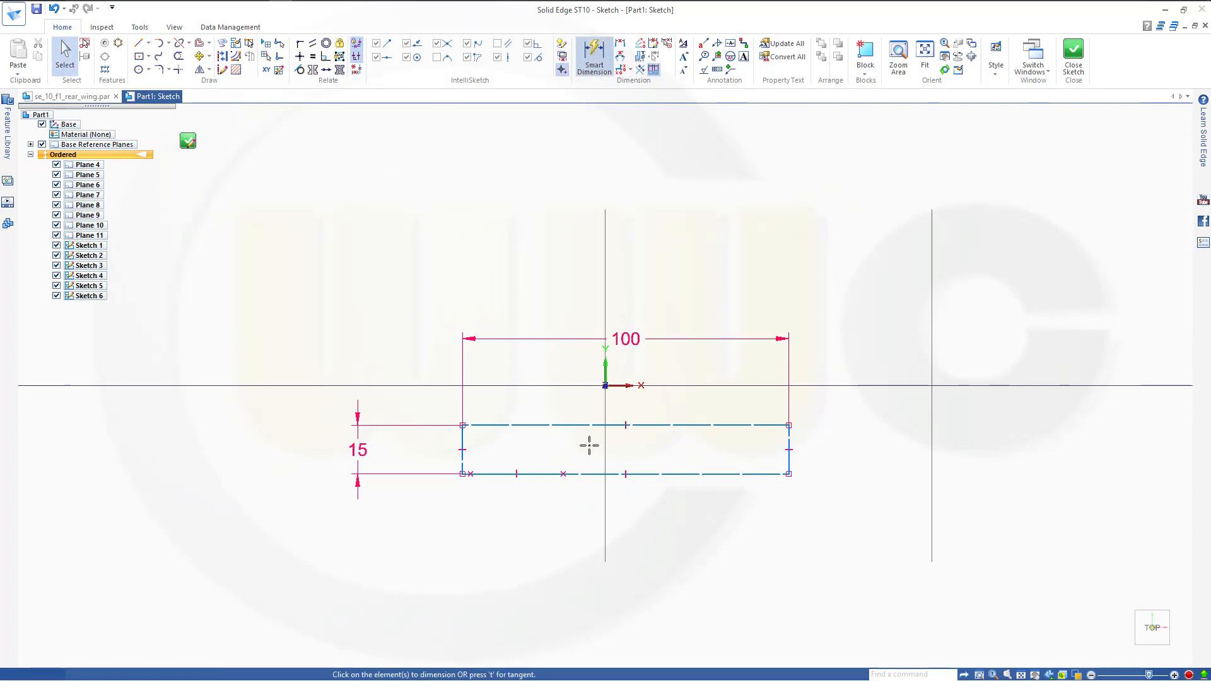
click(491, 473)
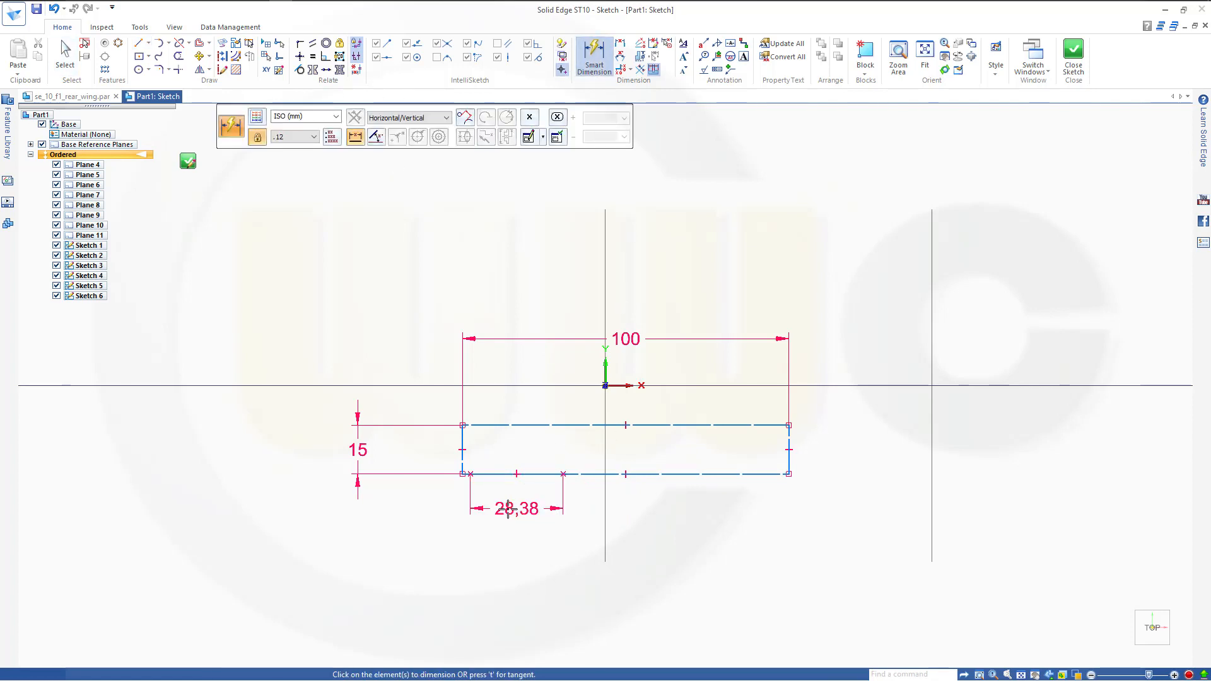
click(502, 502)
key(Return)
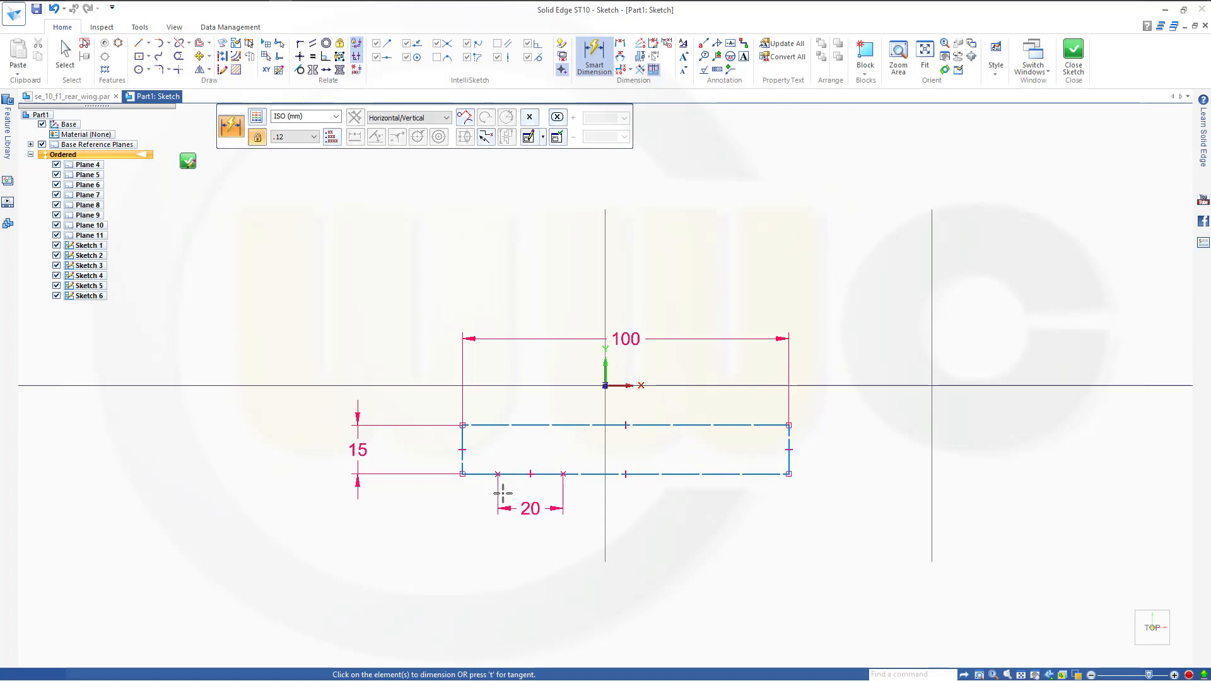
key(Escape)
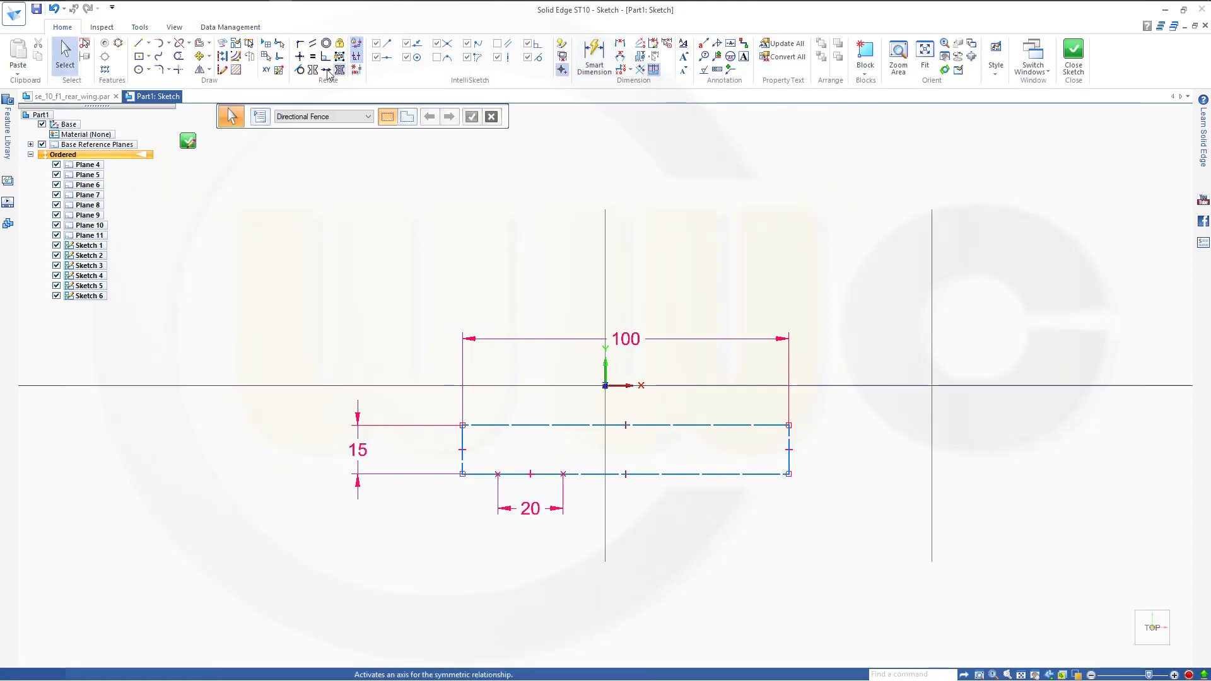
Step: Connect the left endpoint of the 20 mm line to the rectangle's lower-left corner
click(300, 43)
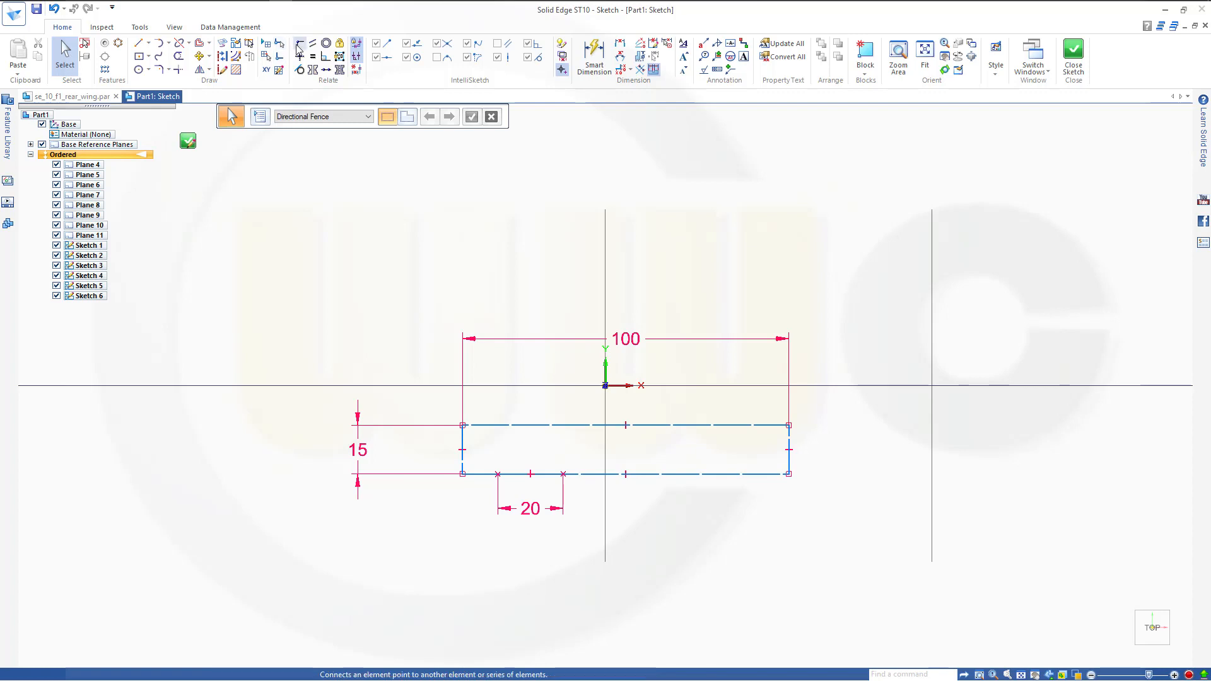
click(497, 473)
click(462, 474)
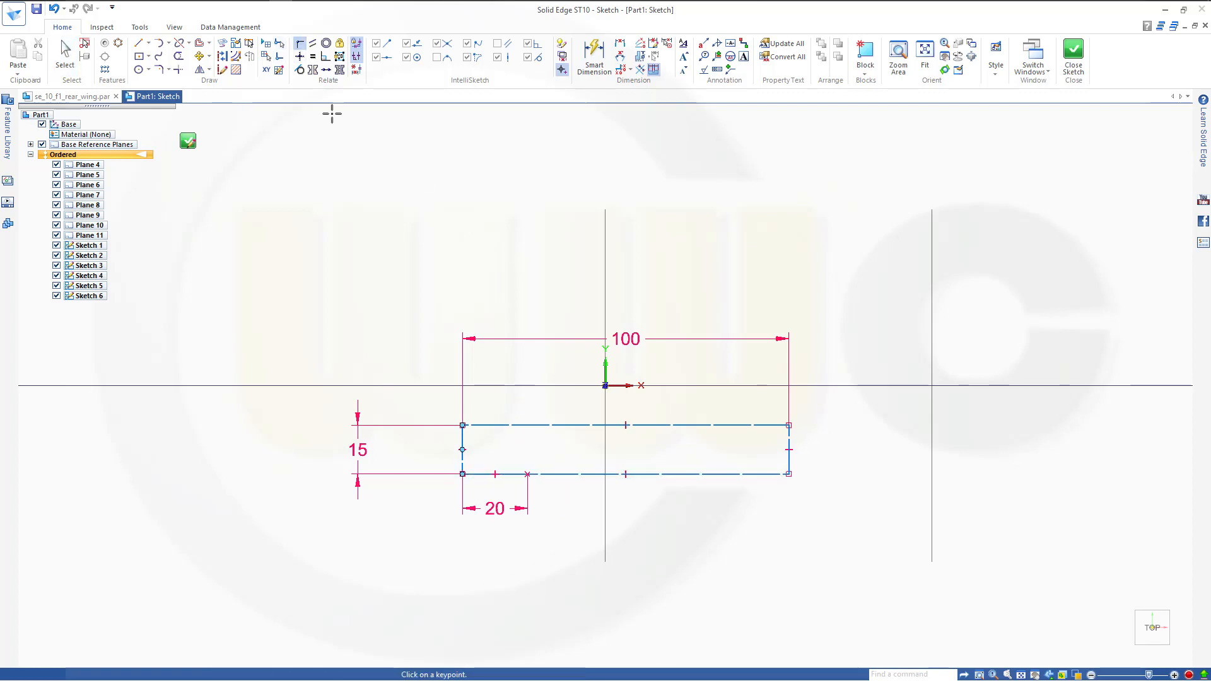
Step: Draw an upward-curving arc tangent to the 20 mm line from its right endpoint to a point inside the rectangle
key(a)
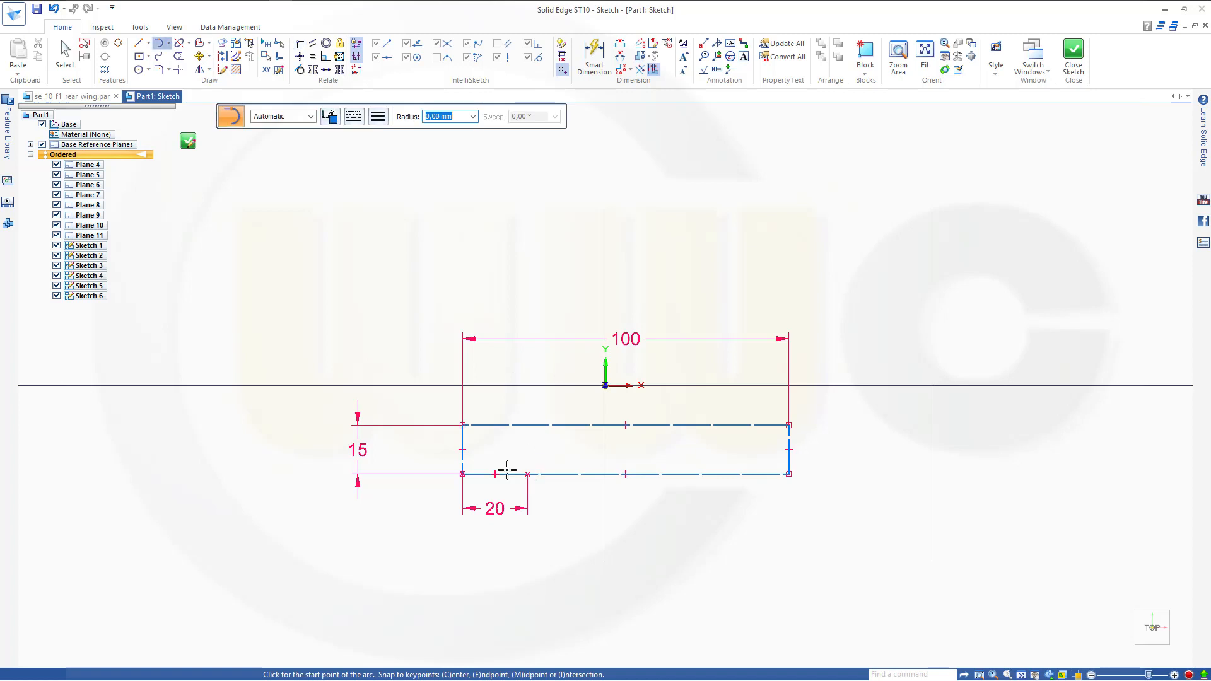
click(529, 473)
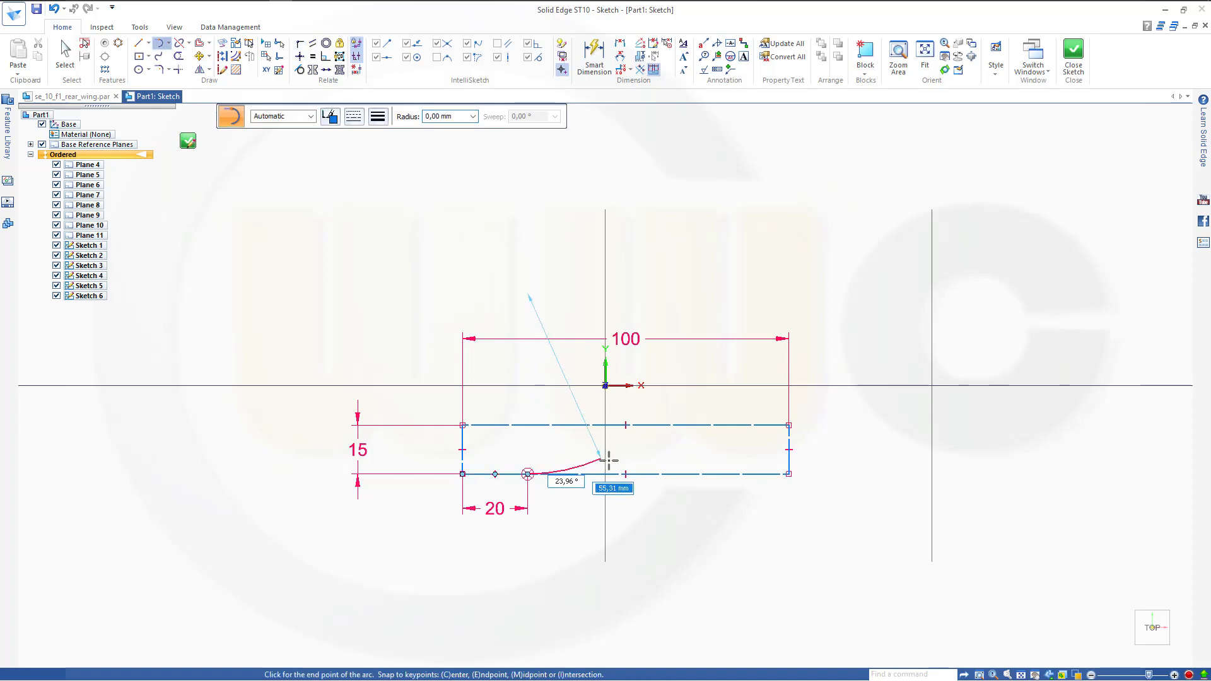
click(652, 455)
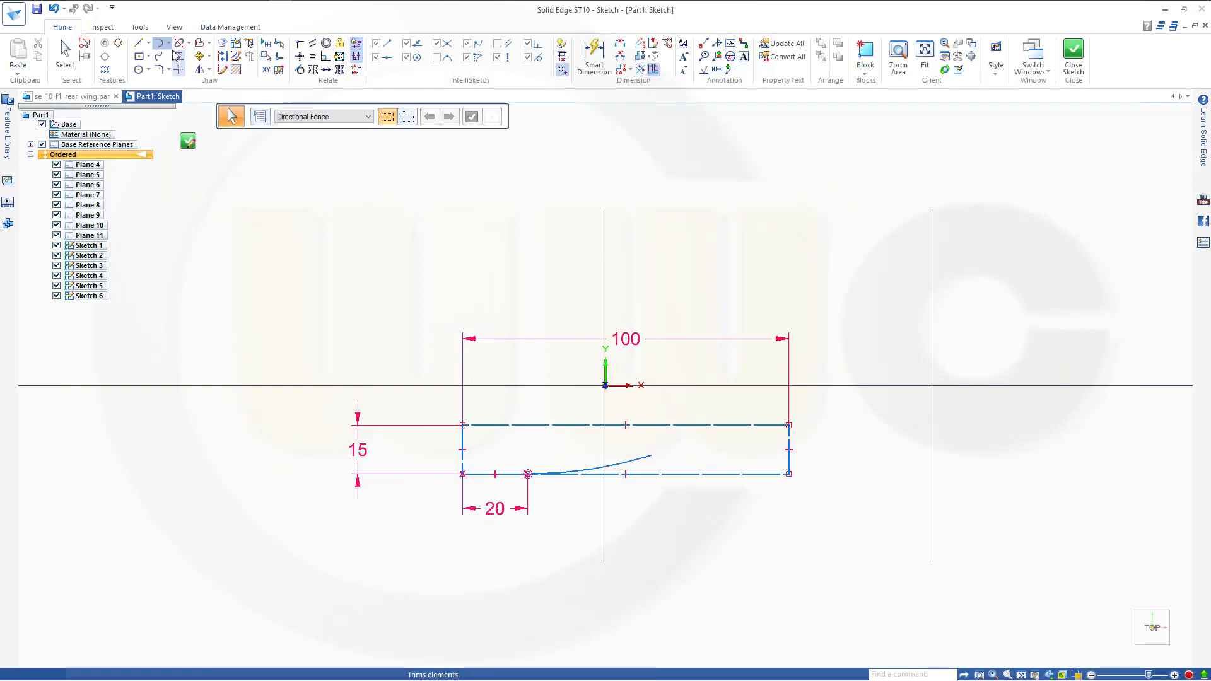
Step: Draw a second tangent arc from the end of the first arc to the rectangle's upper-right corner, forming an S-curve
click(652, 455)
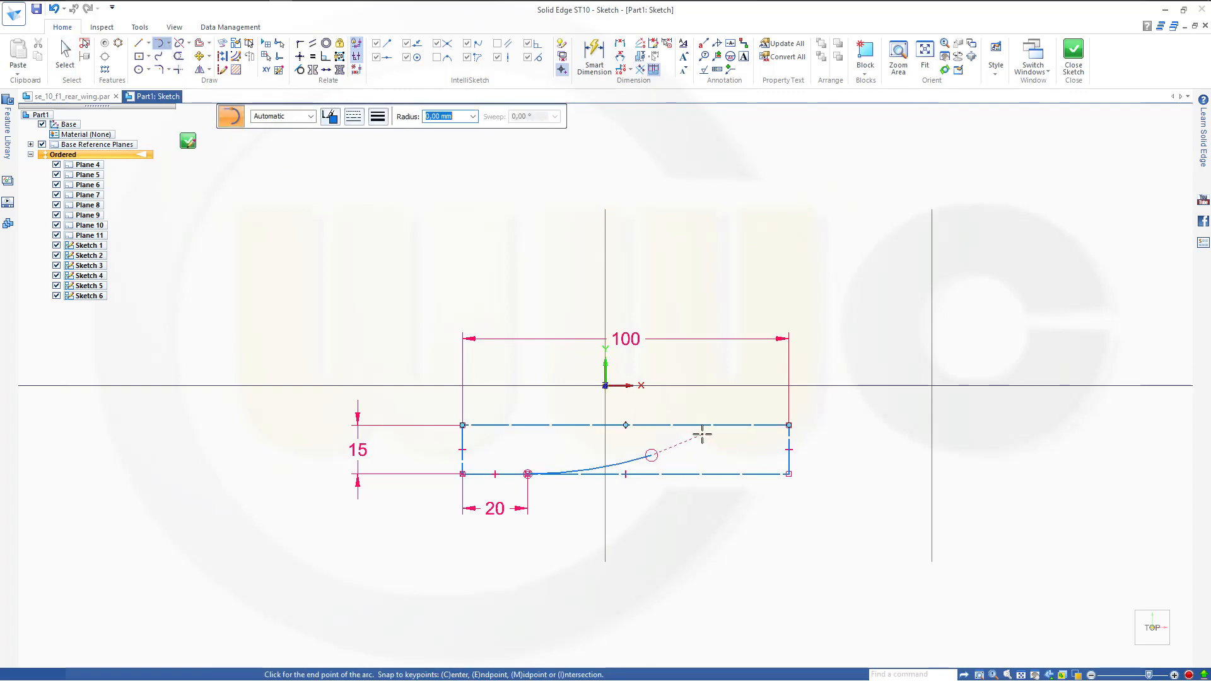
click(65, 57)
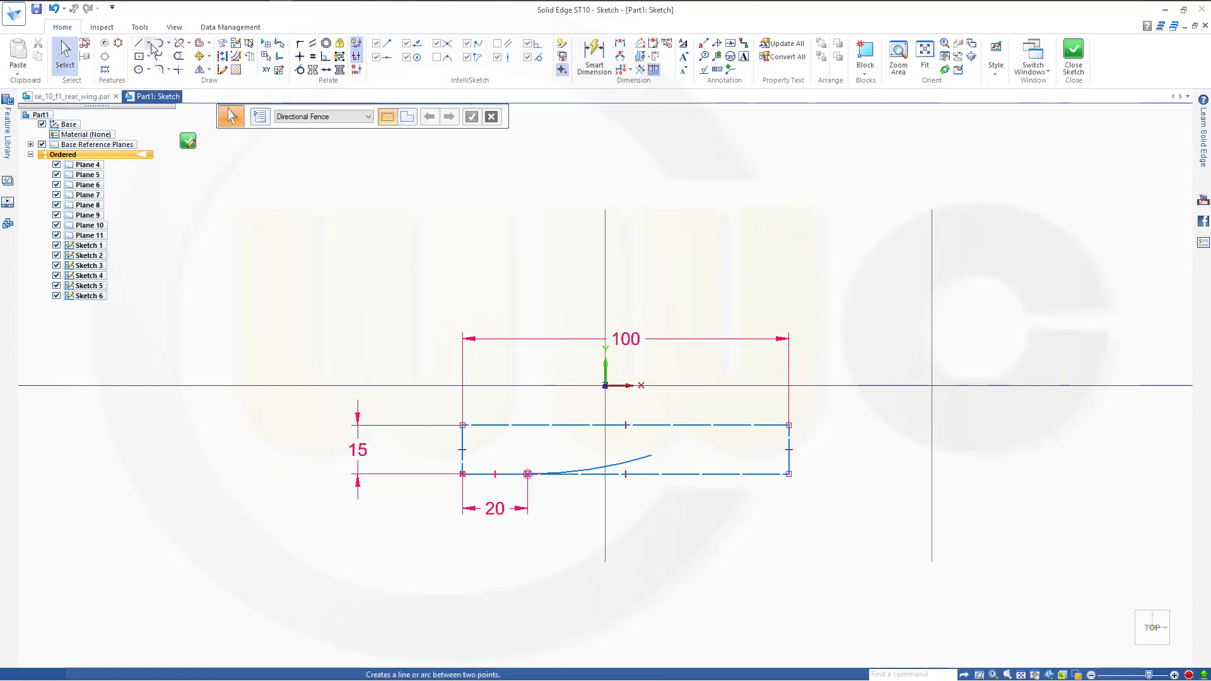
click(158, 43)
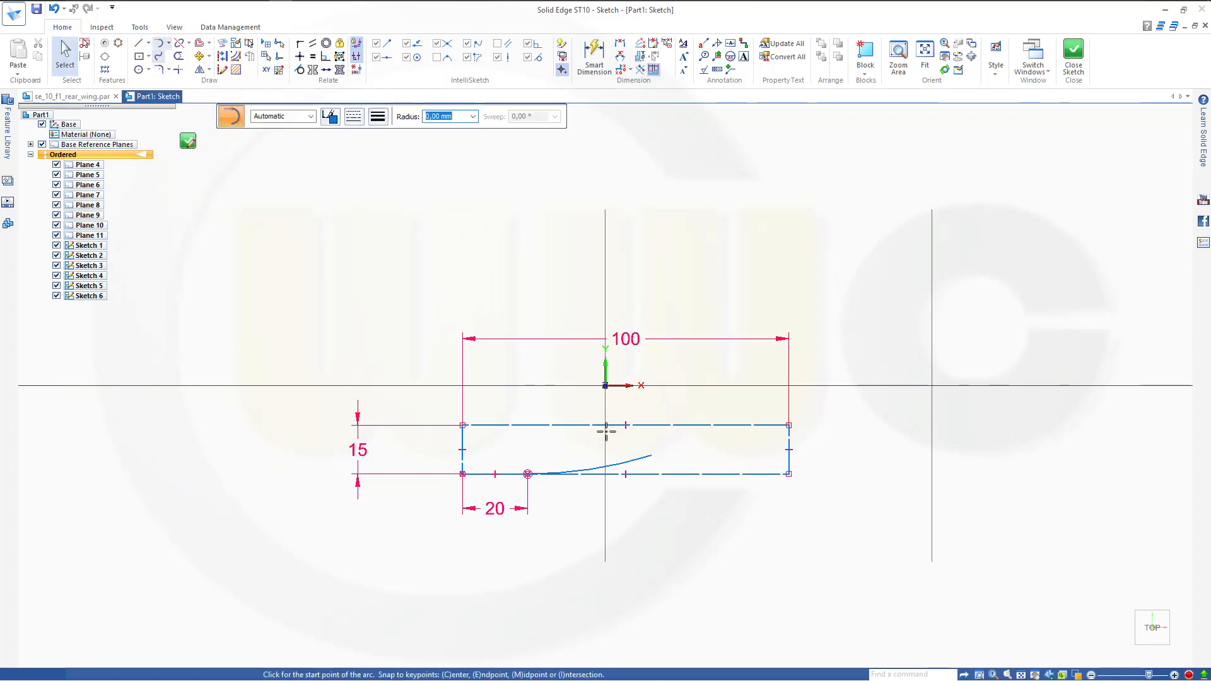
click(652, 454)
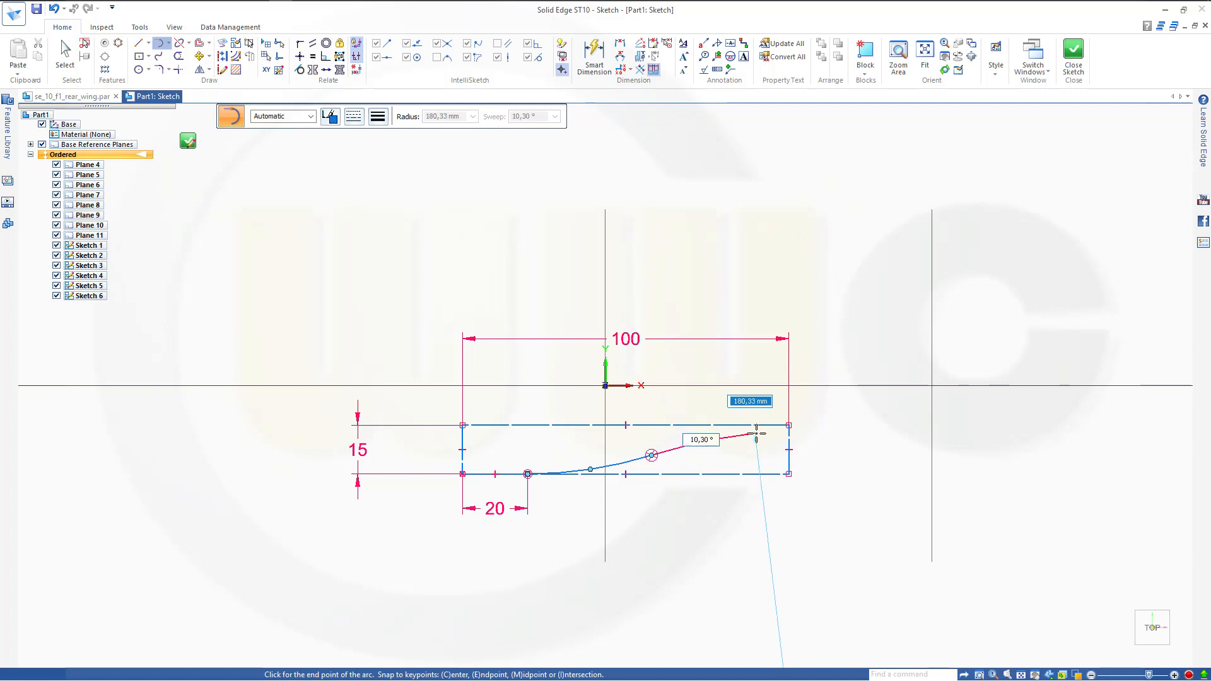
click(790, 425)
key(Escape)
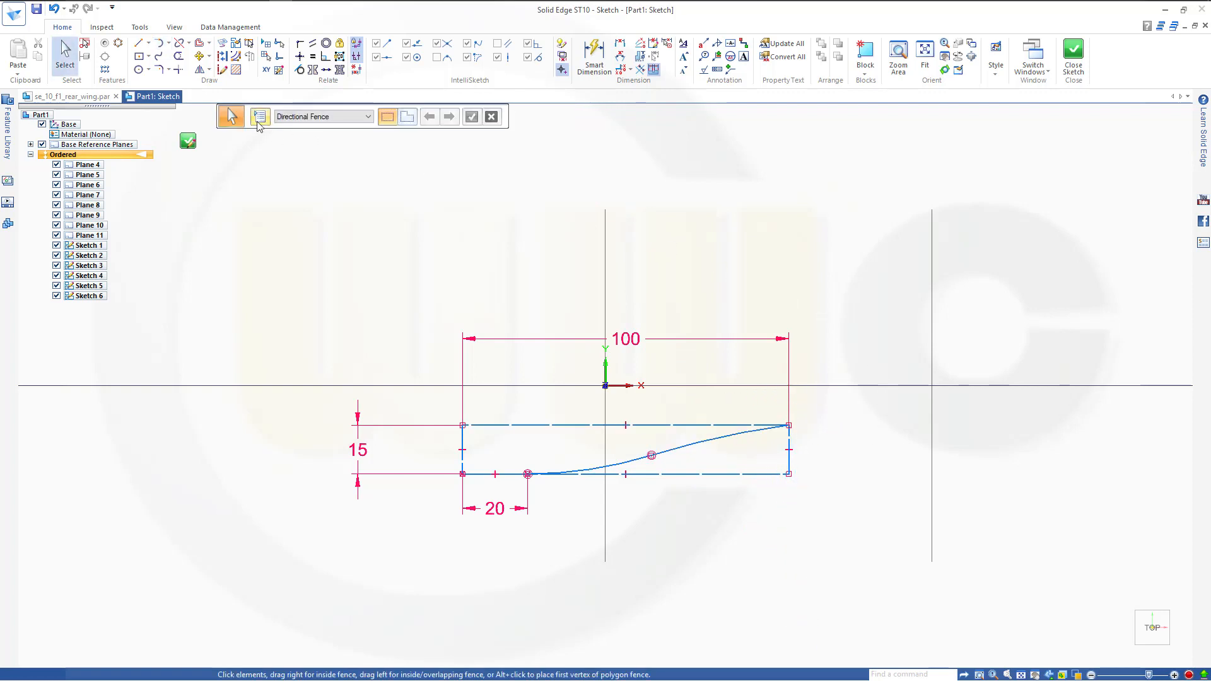
Step: Make the second arc tangent to the rectangle's upper edge and finish the profile sketch
click(299, 69)
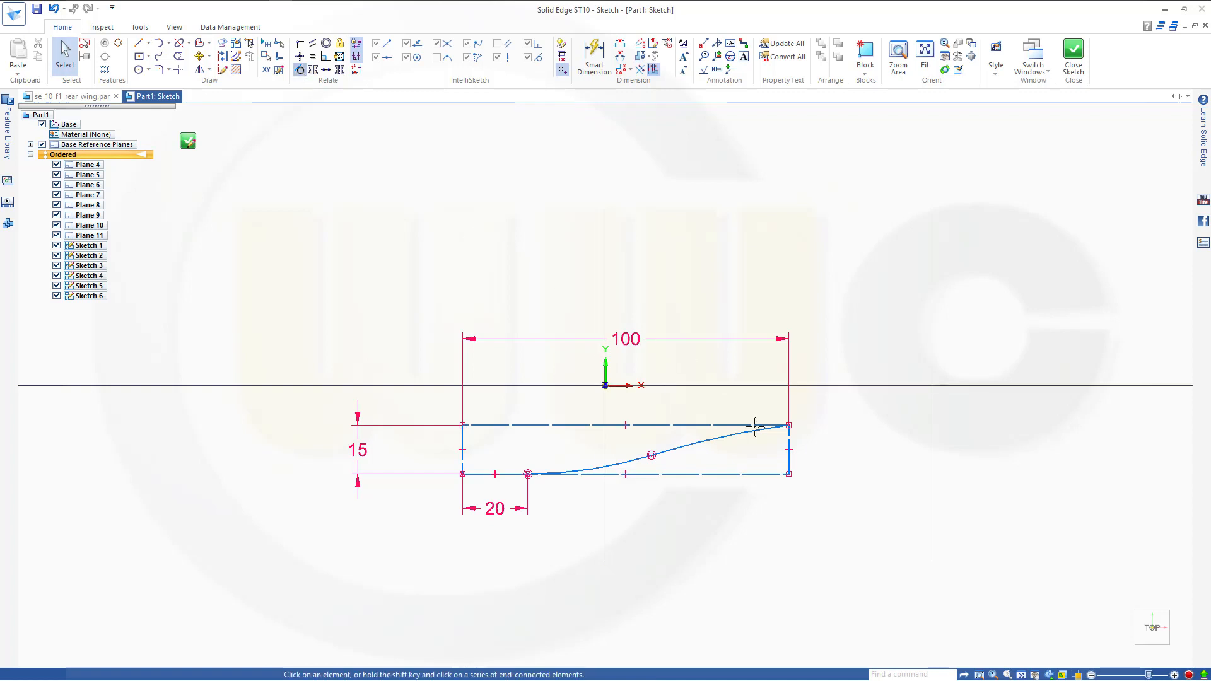
click(720, 424)
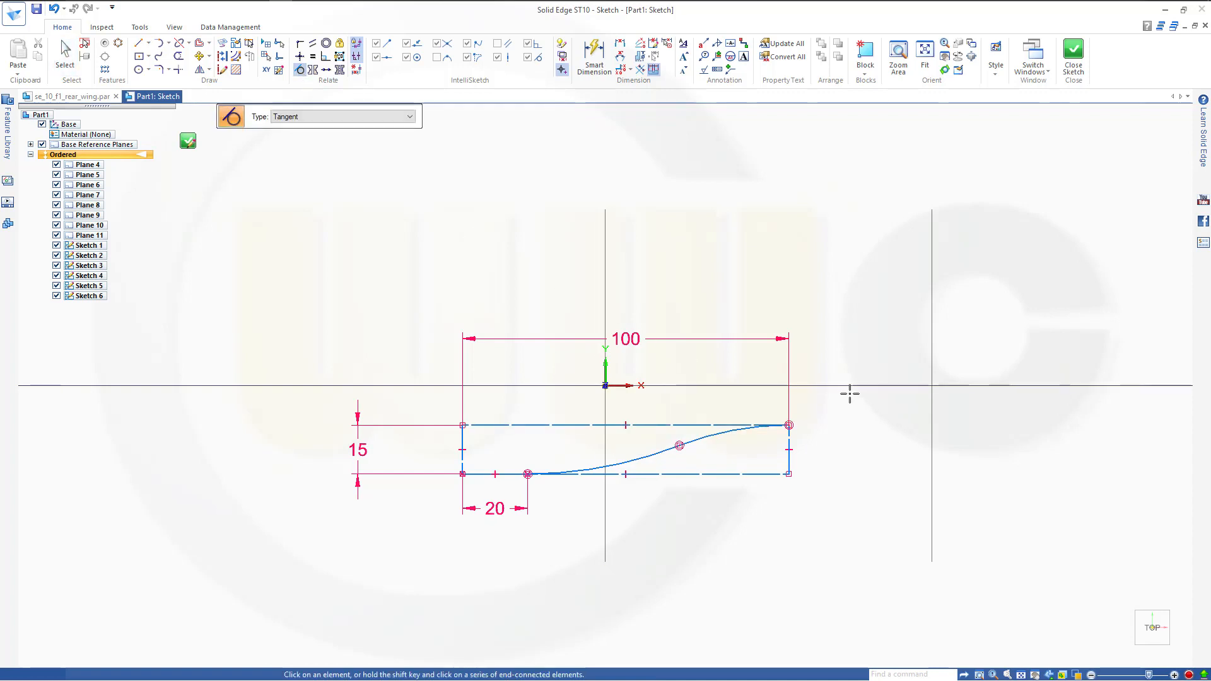
key(Escape)
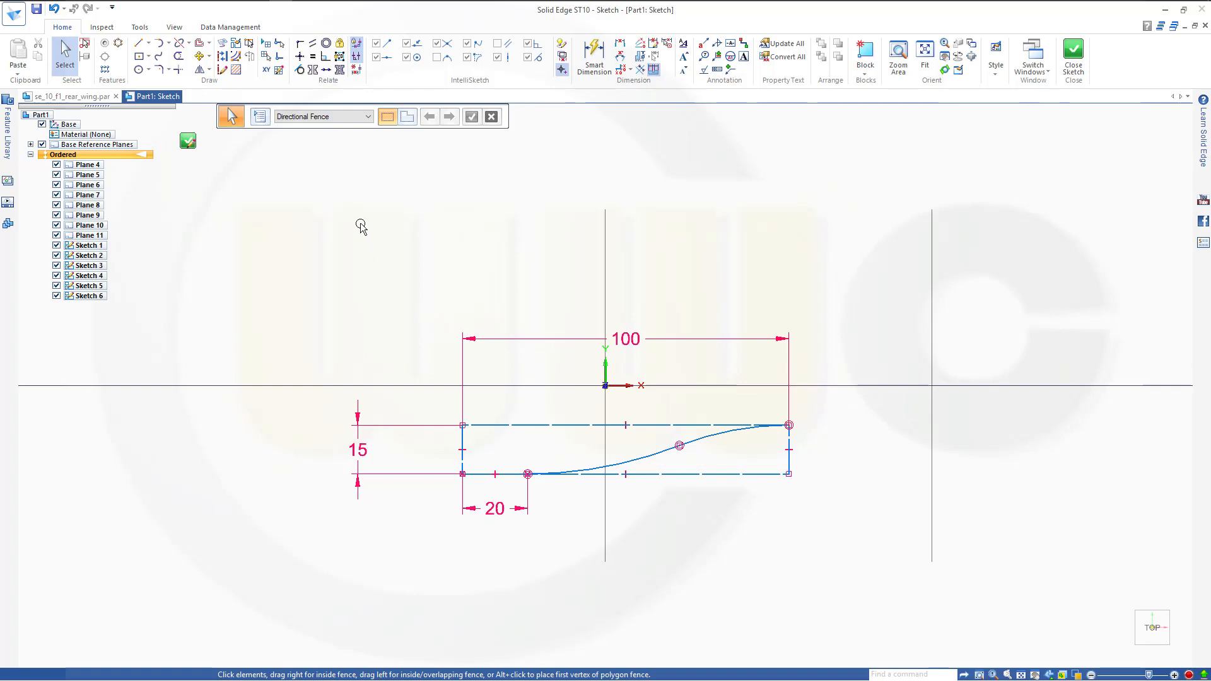
click(1073, 54)
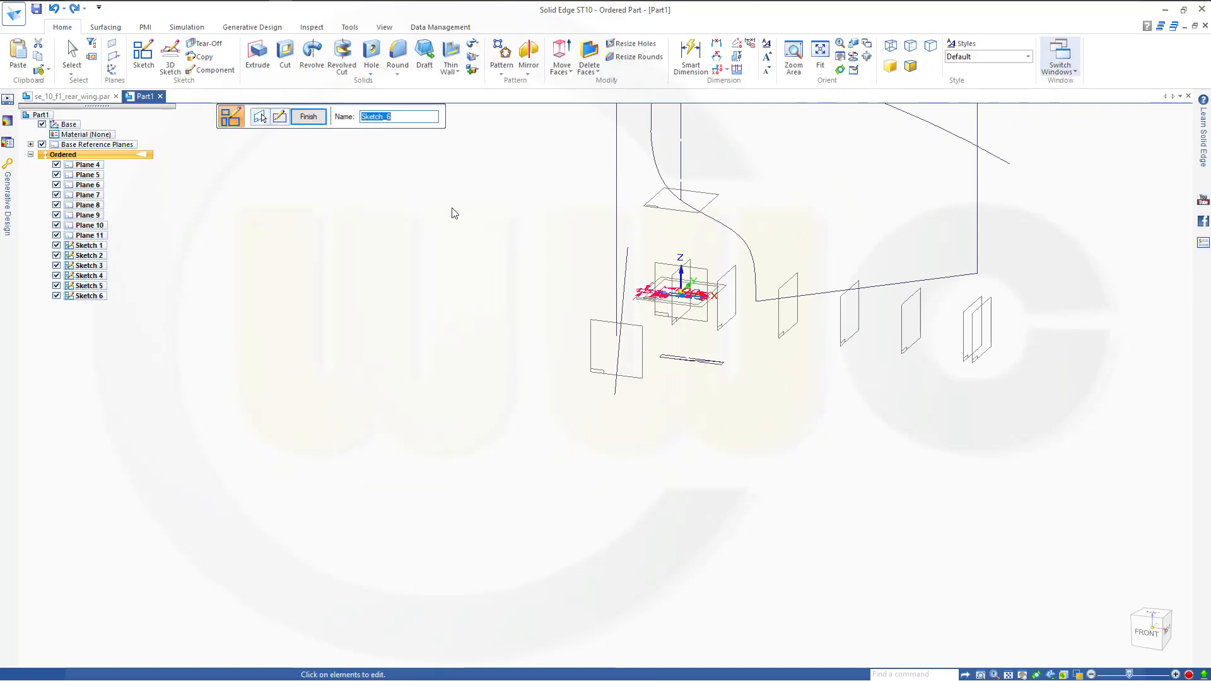
click(307, 116)
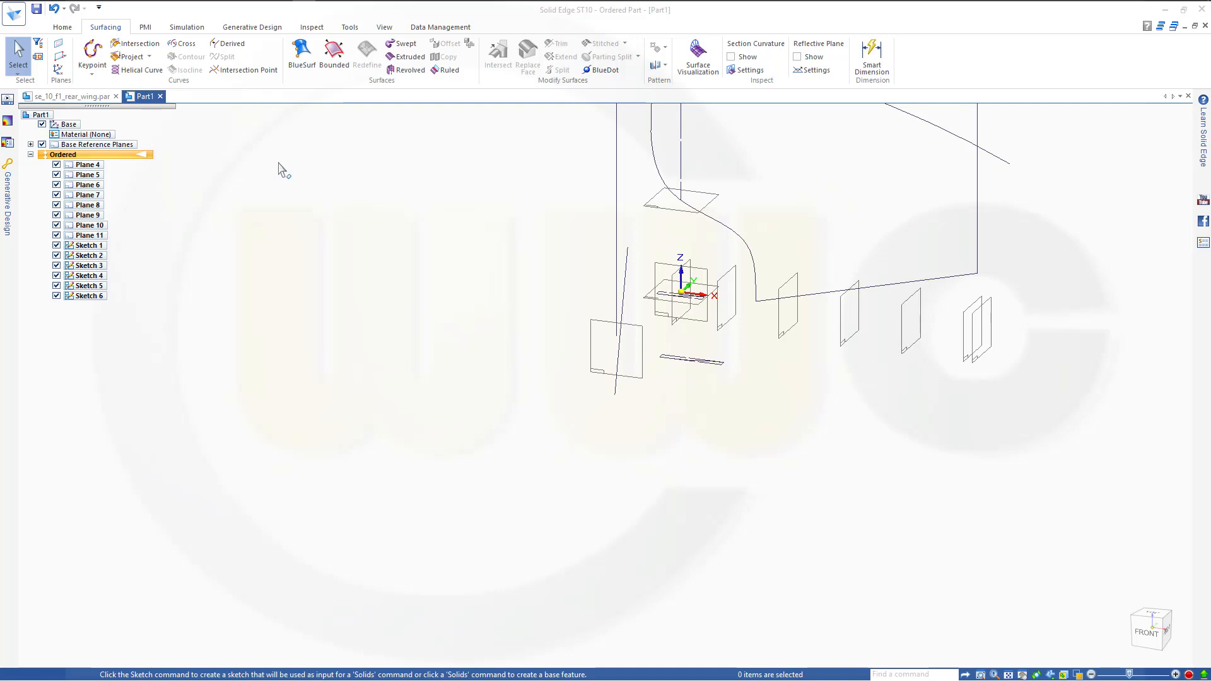
Step: Extrude the long vertical sketch line as a non-symmetric surface, 700 mm across the wing outline and a shorter distance the opposite way
click(407, 57)
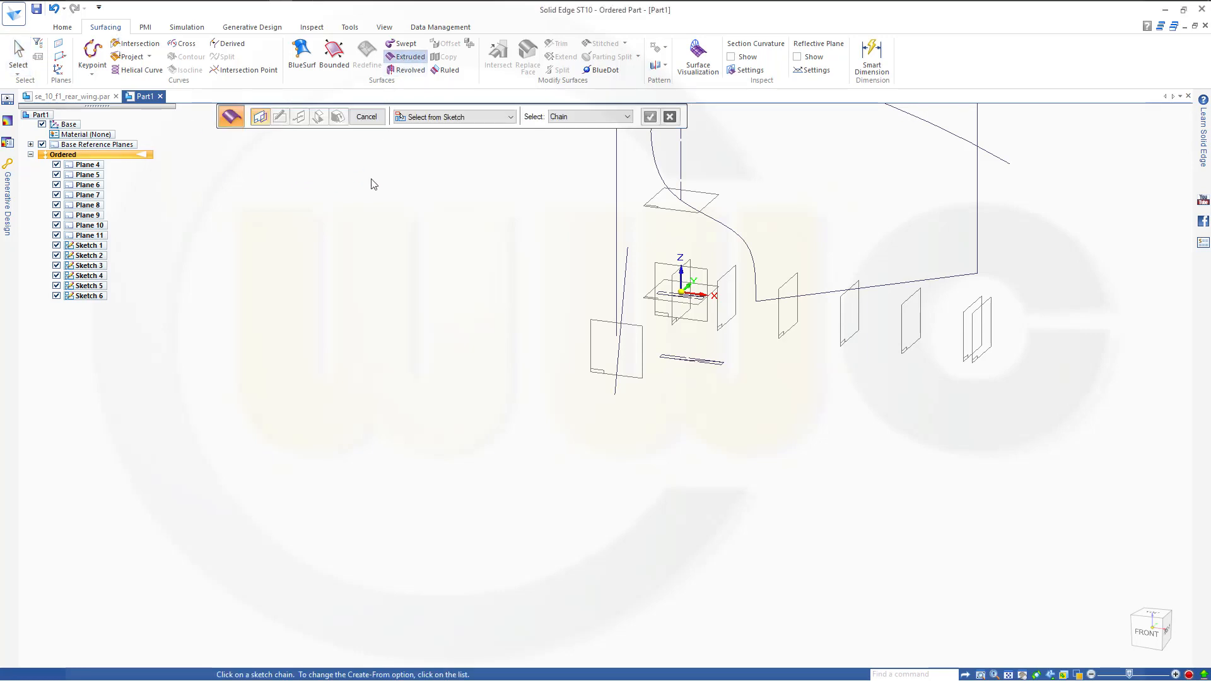
click(617, 237)
click(650, 117)
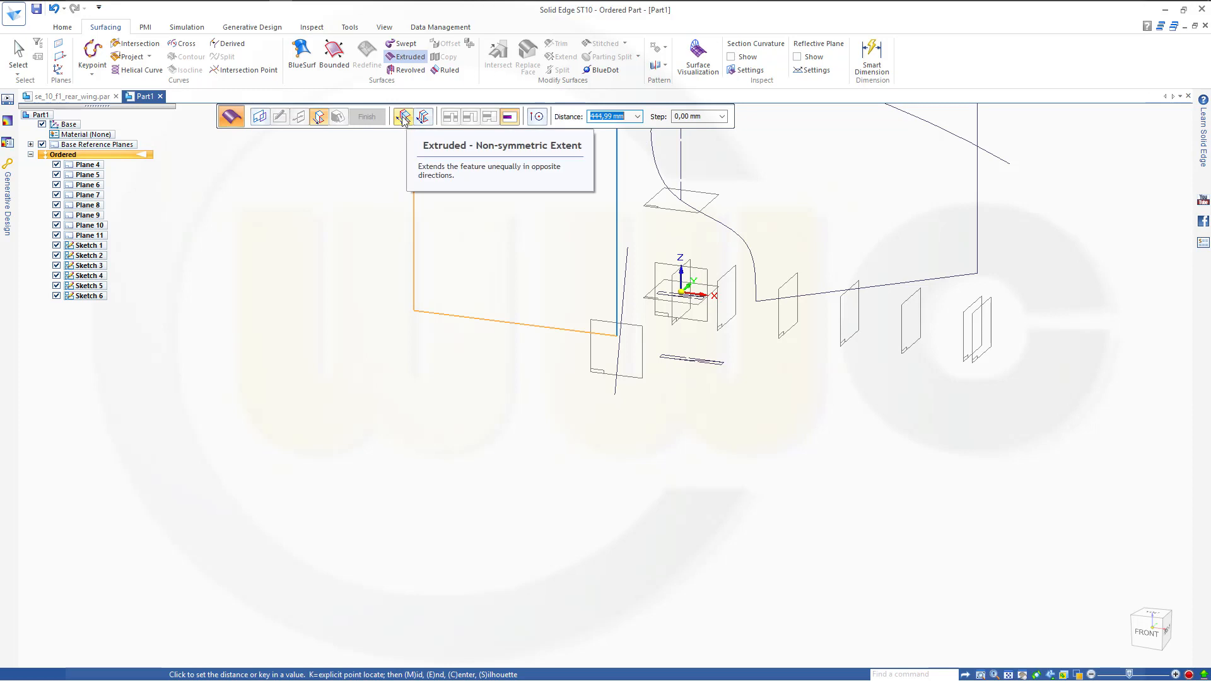
click(408, 120)
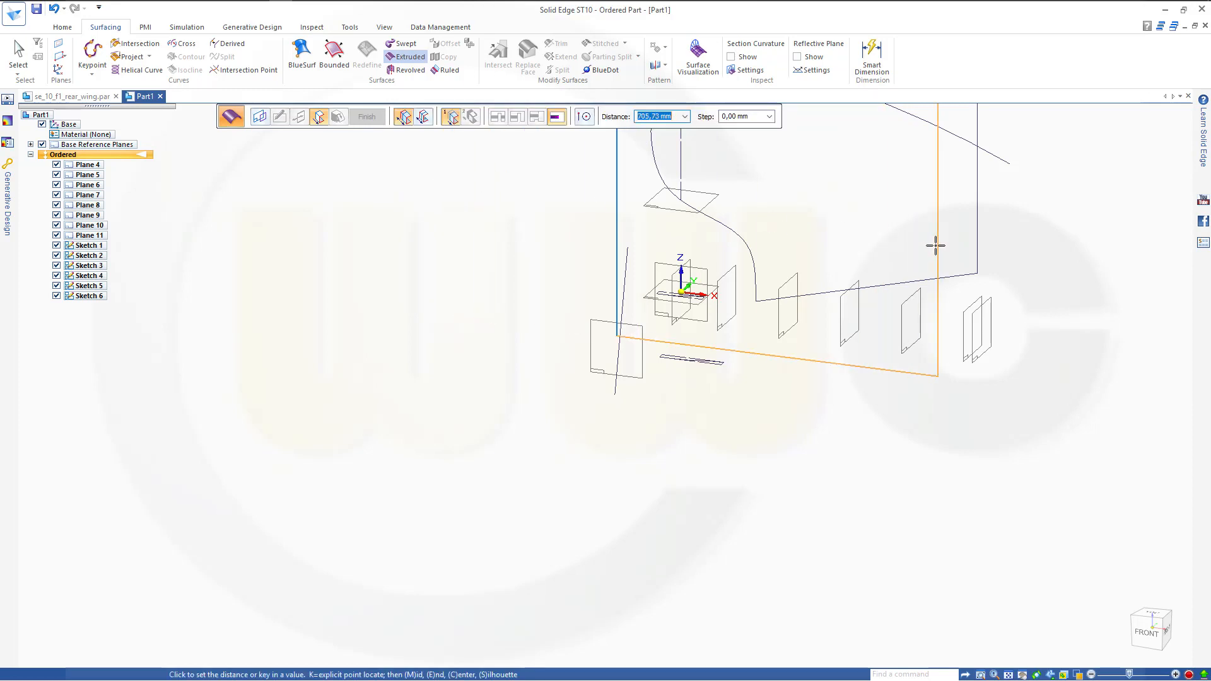
key(Tab)
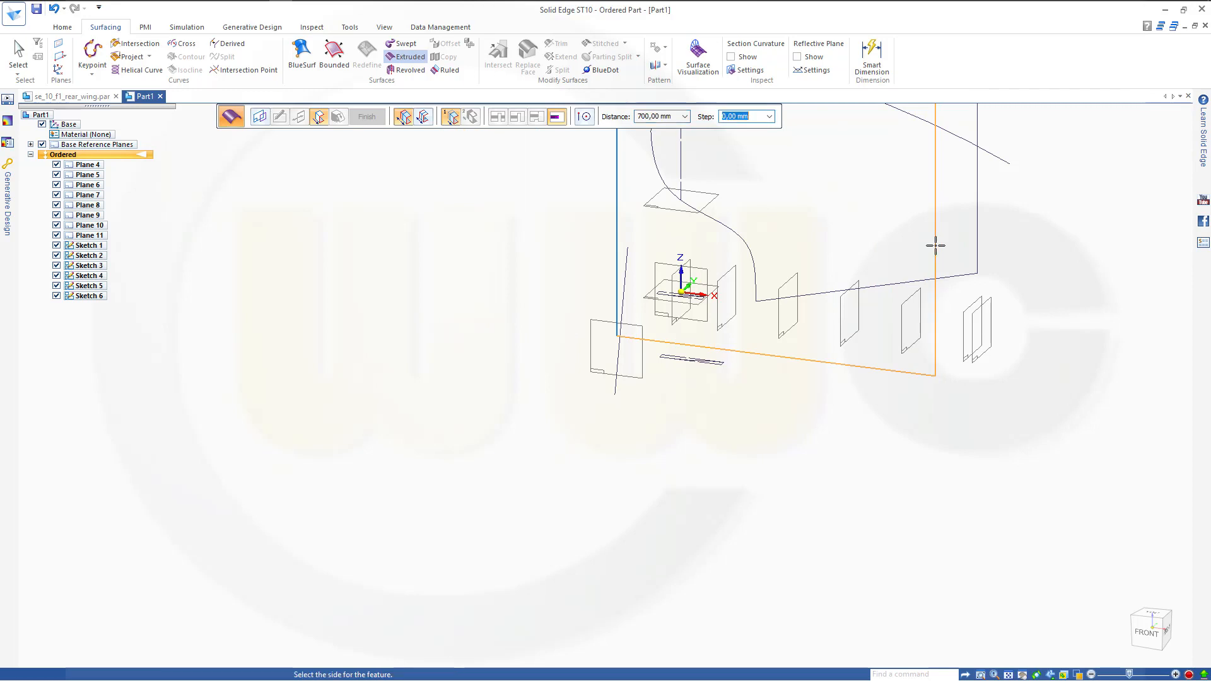
click(952, 251)
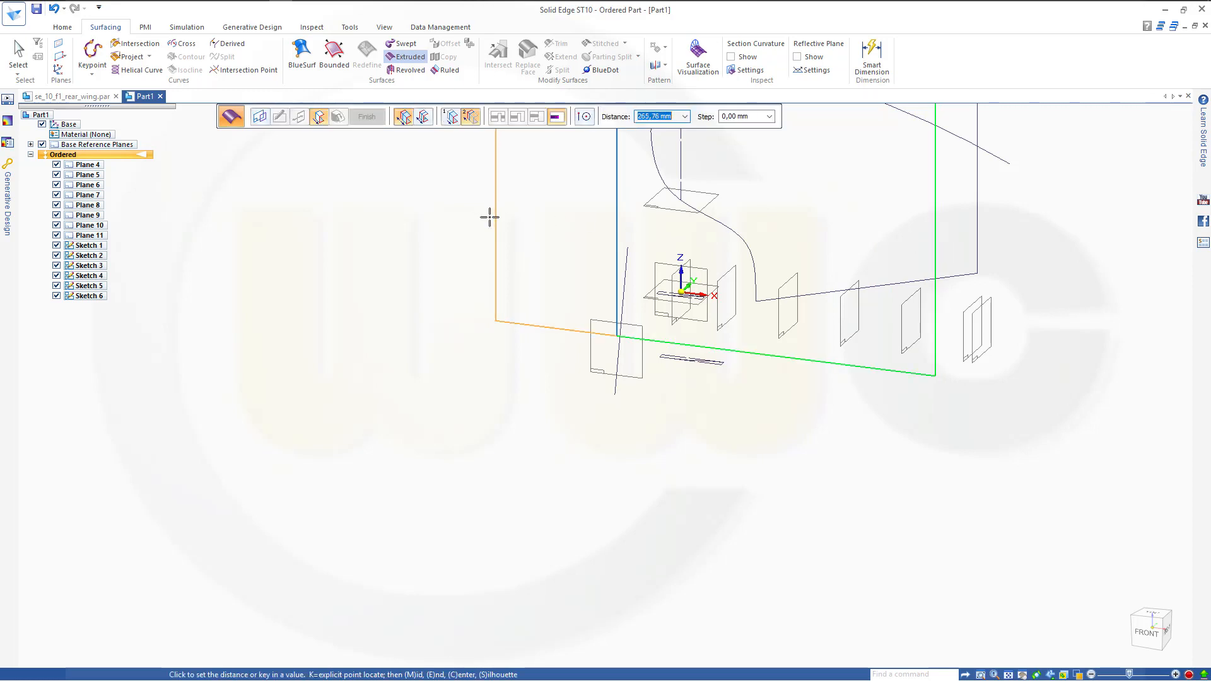
key(Tab)
click(528, 227)
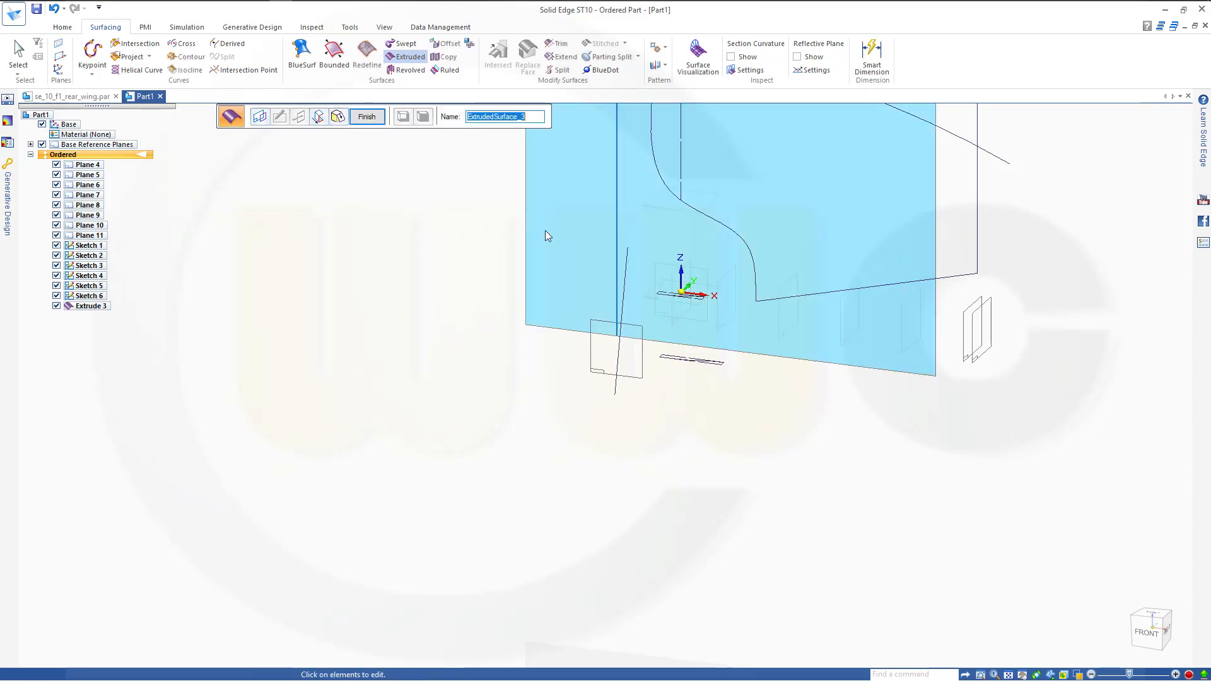
click(367, 116)
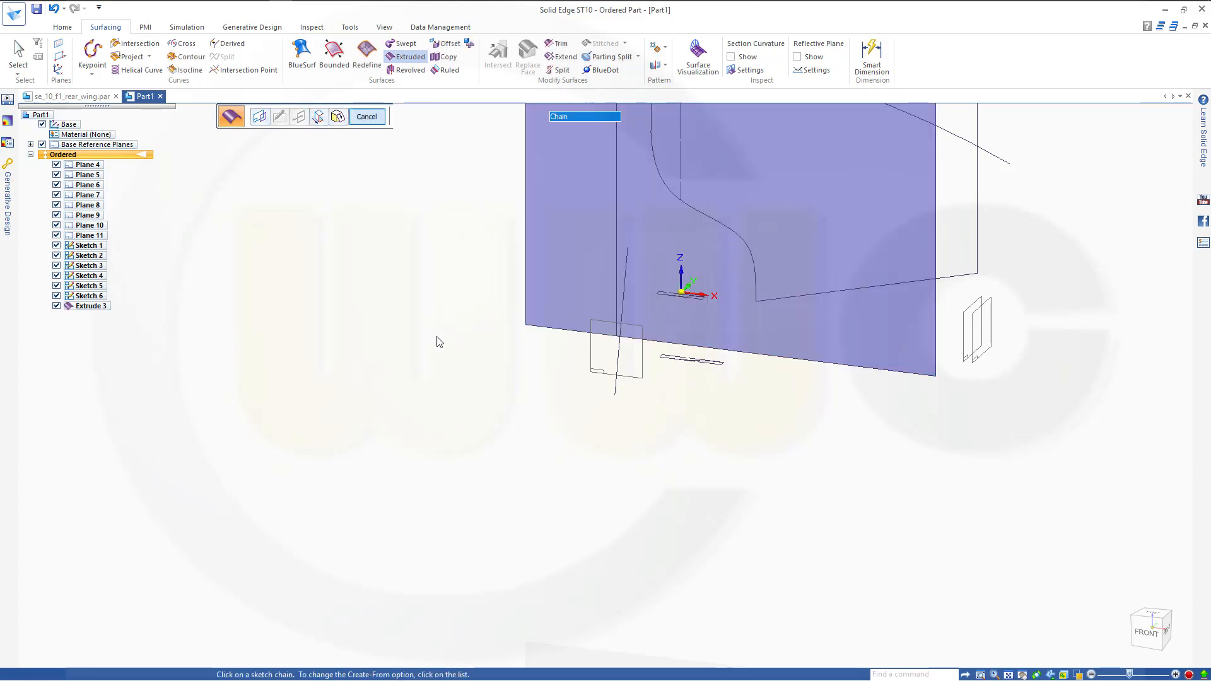
Step: Extrude the short slanted sketch line as a non-symmetric surface, 700 mm across the wing outline and 200 mm the opposite way
click(631, 391)
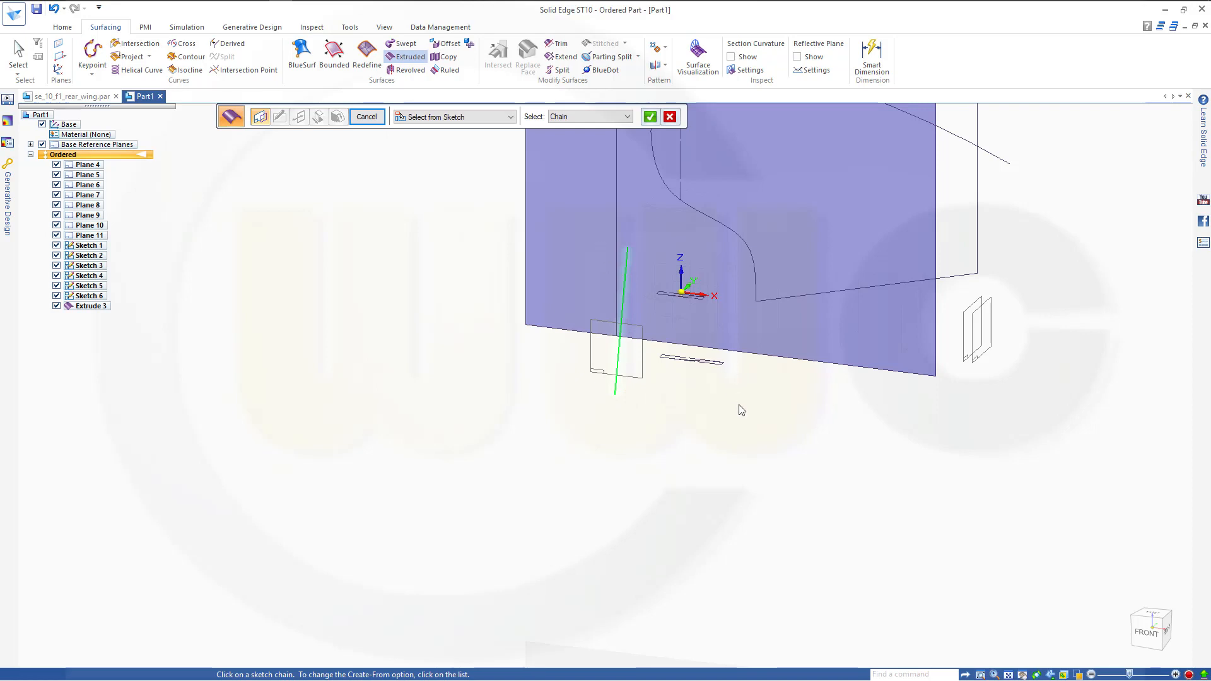
right_click(751, 438)
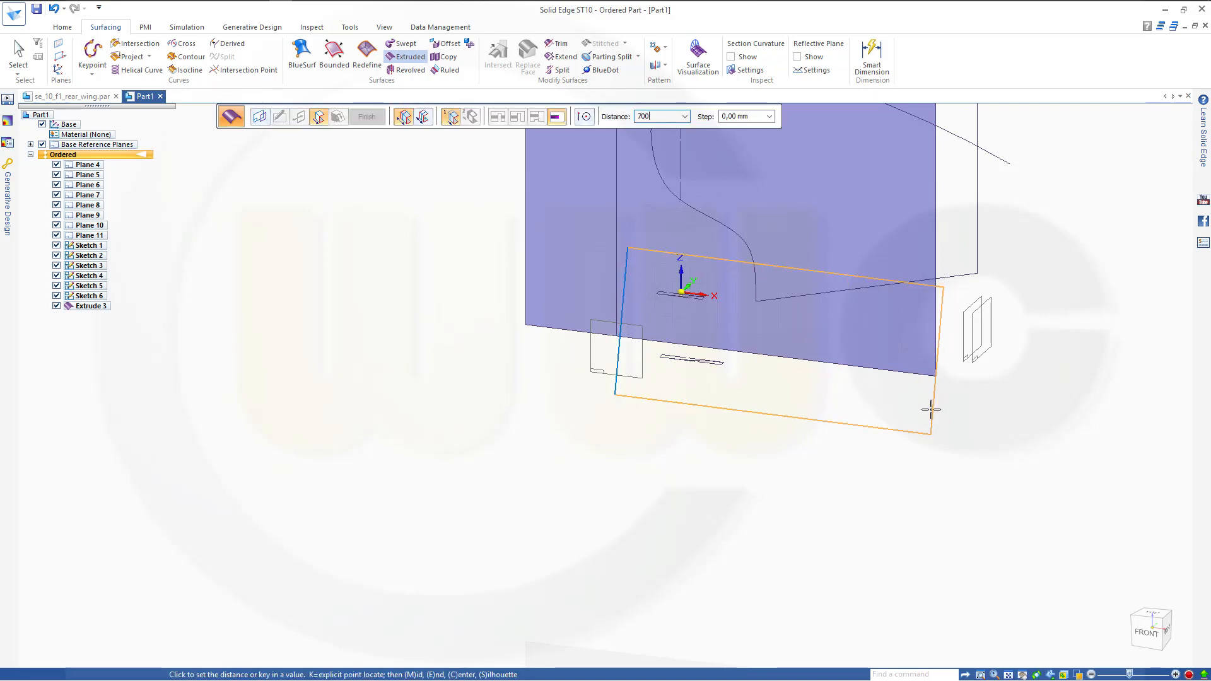
key(Return)
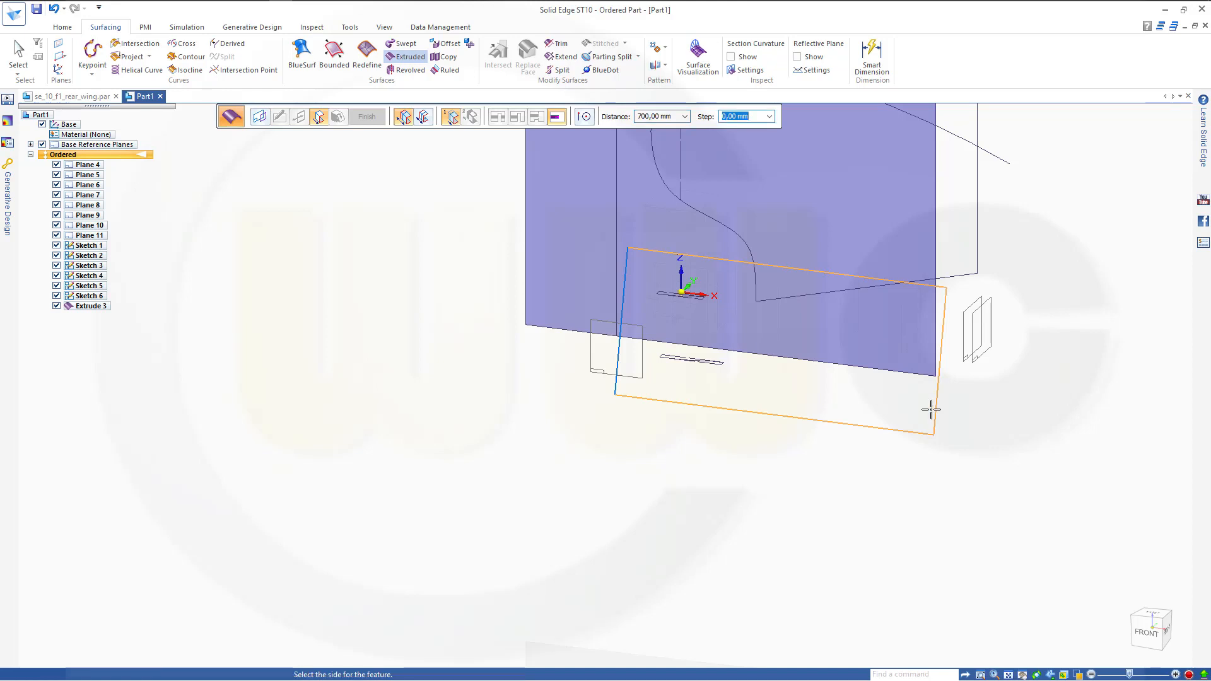
click(955, 416)
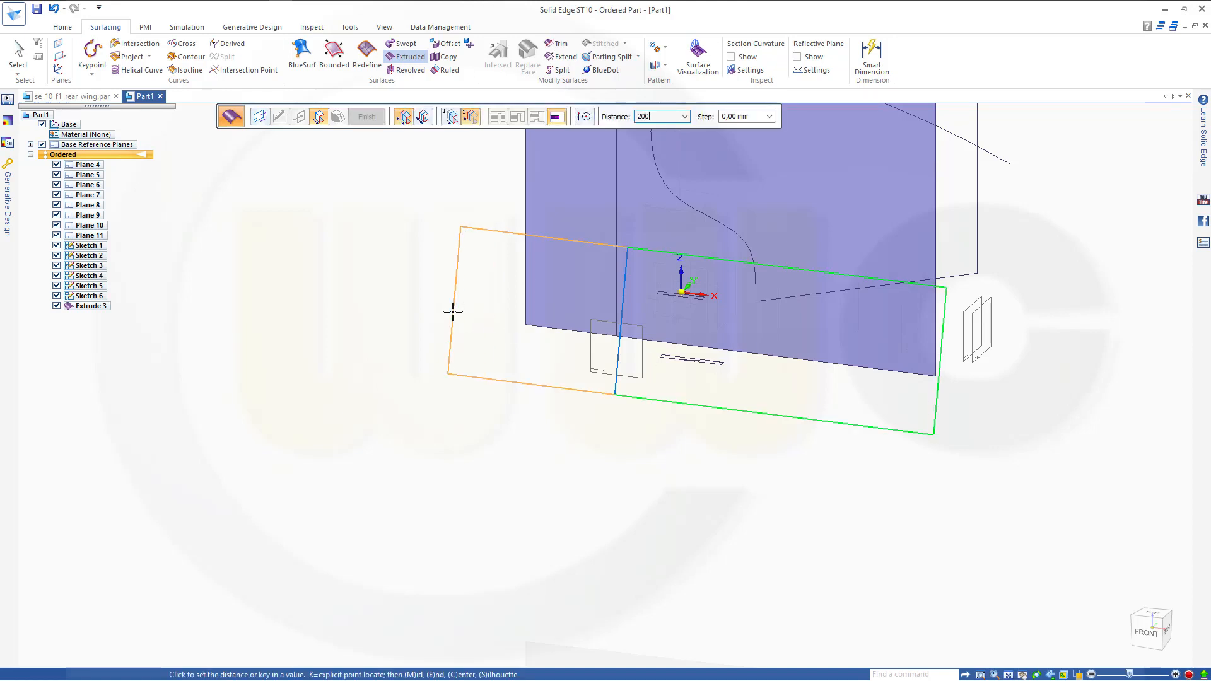
text(200)
key(Return)
click(453, 311)
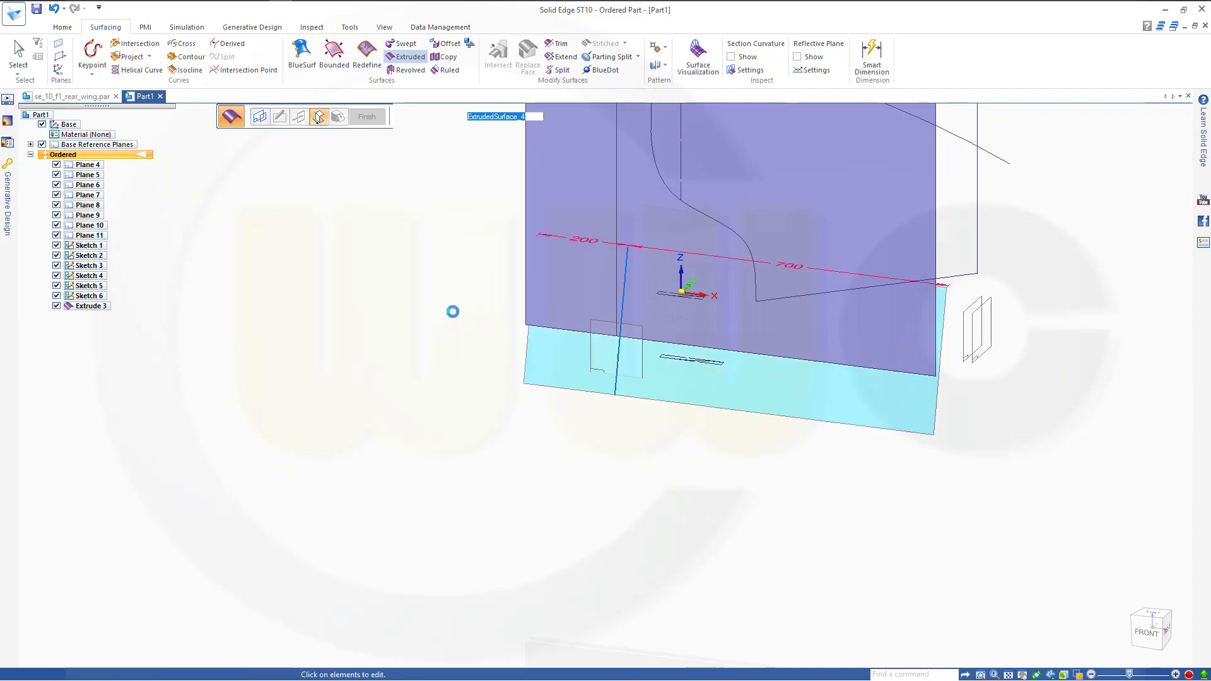
click(366, 116)
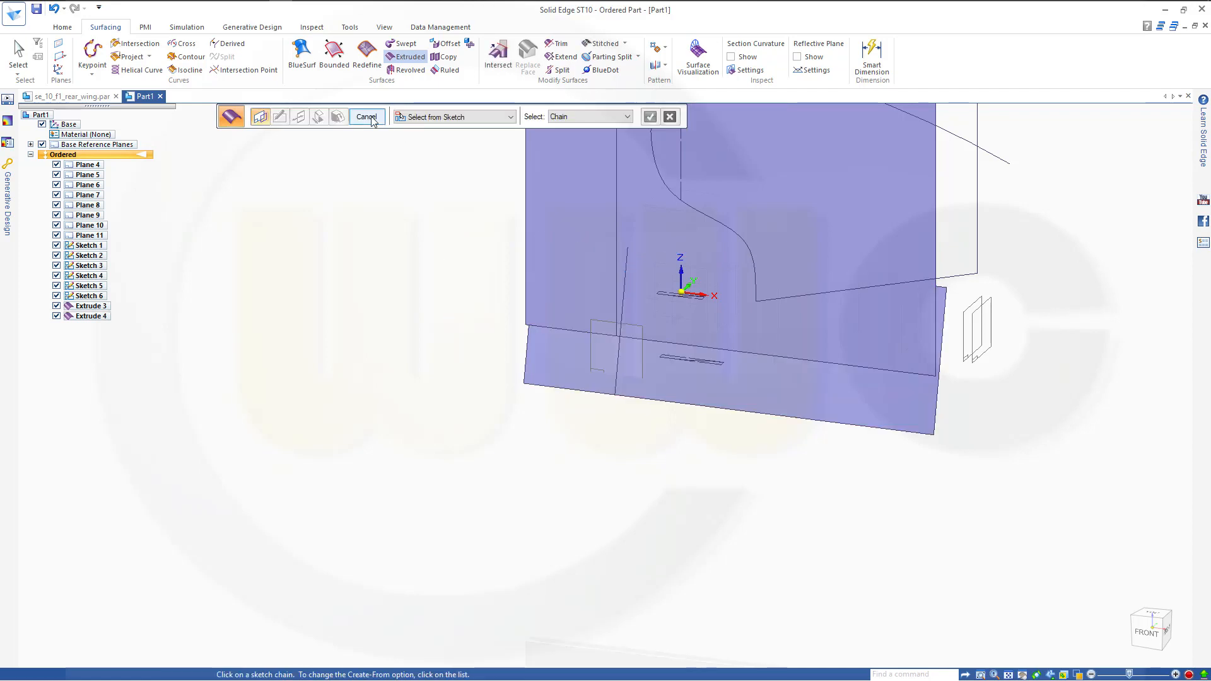
Step: Trim the tall extruded surface with the long arc of Sketch 2, removing the region below the arc
middle_drag(473, 343, 543, 189)
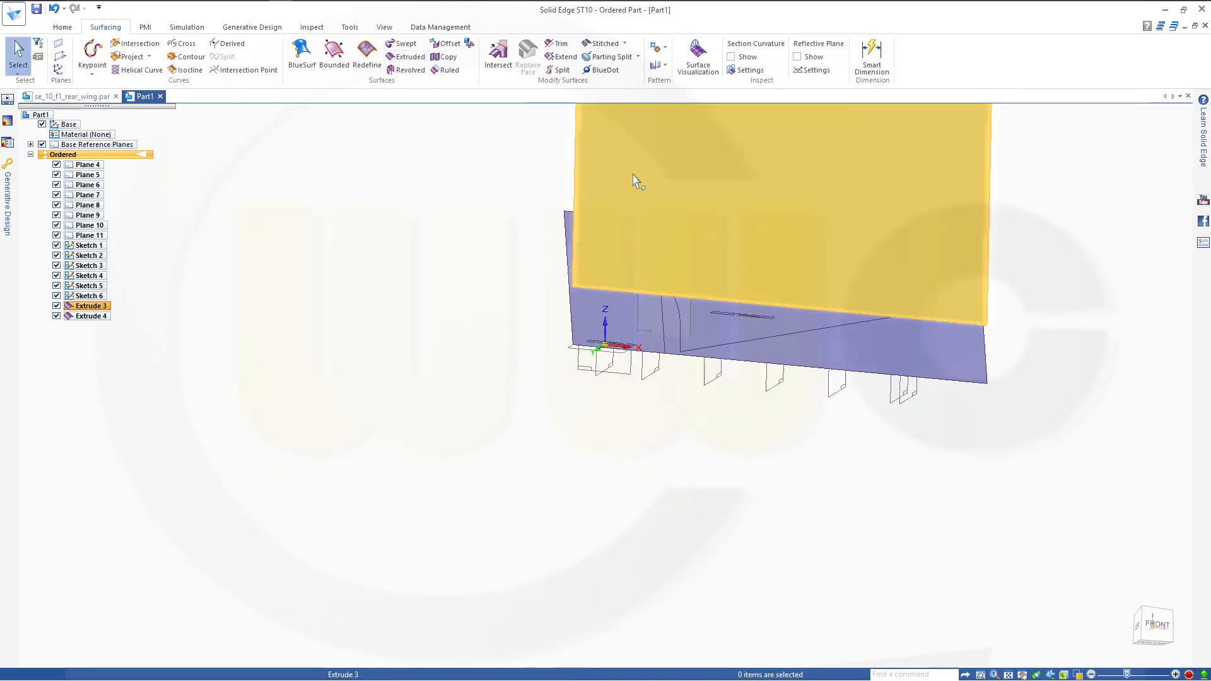
middle_drag(654, 222, 468, 399)
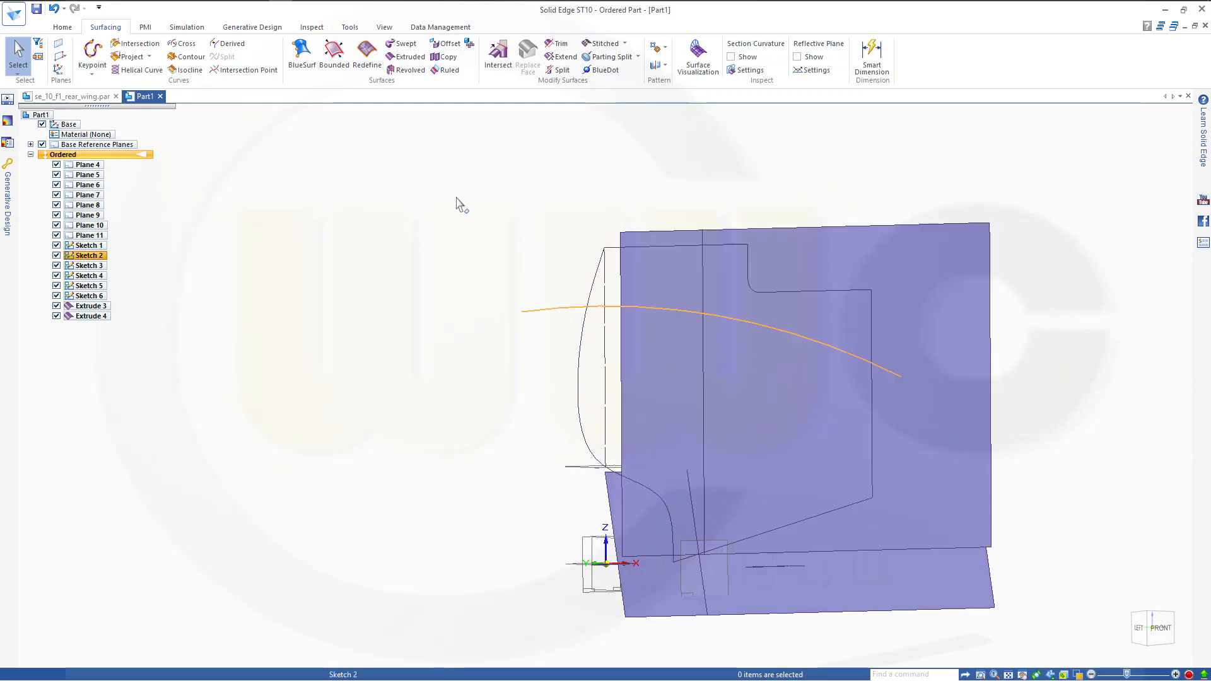
click(557, 43)
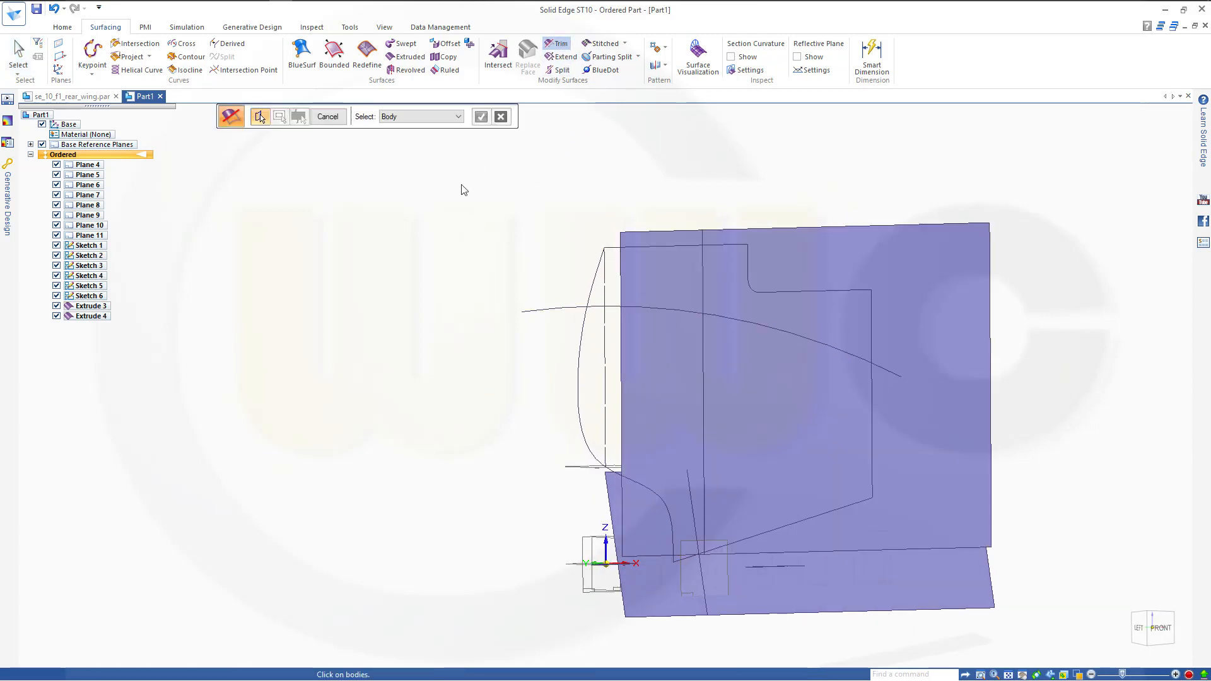
click(675, 272)
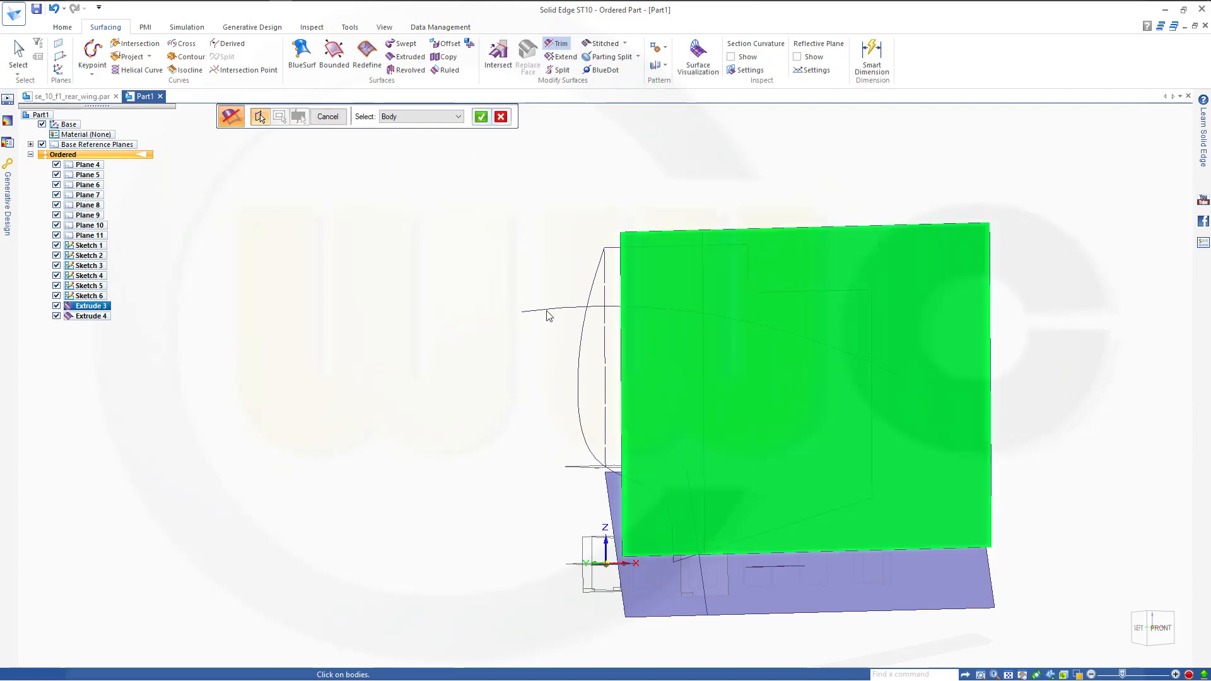
click(483, 118)
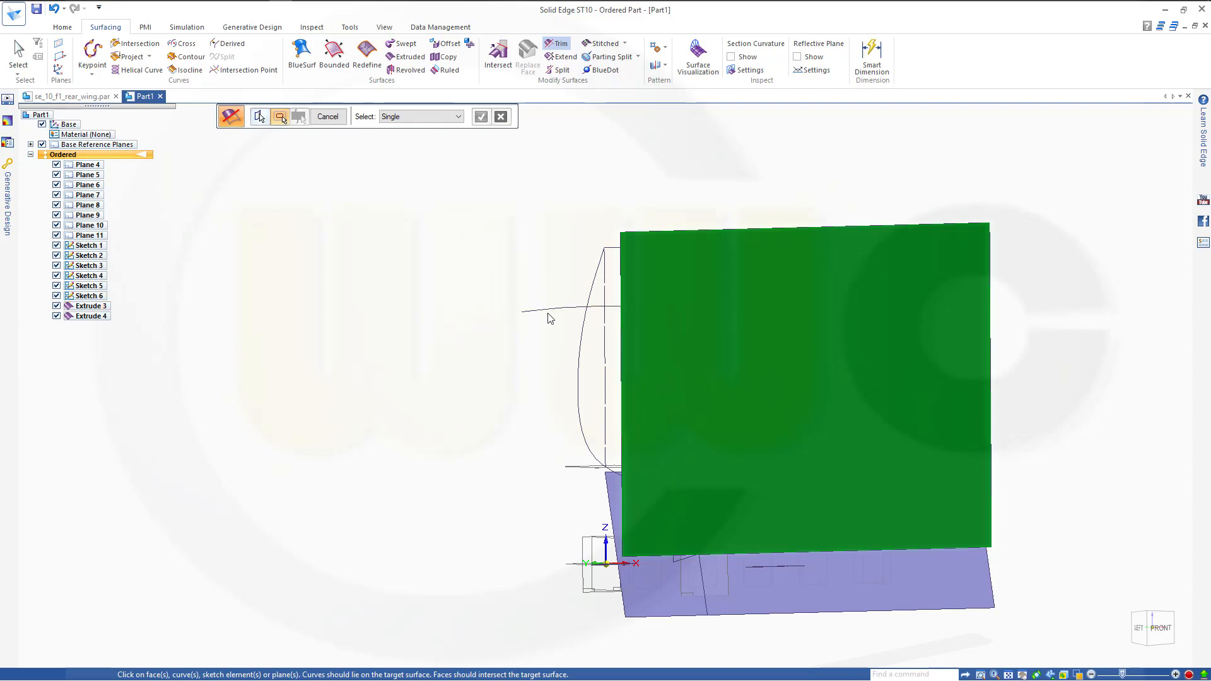
click(521, 319)
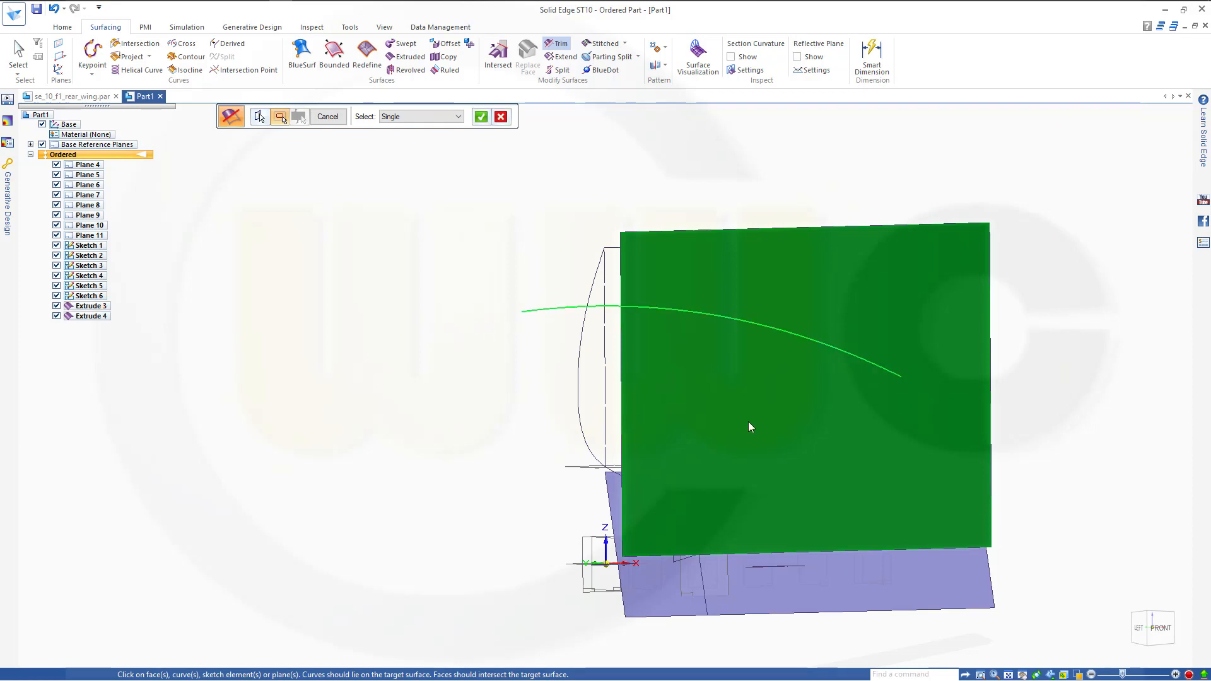
click(480, 118)
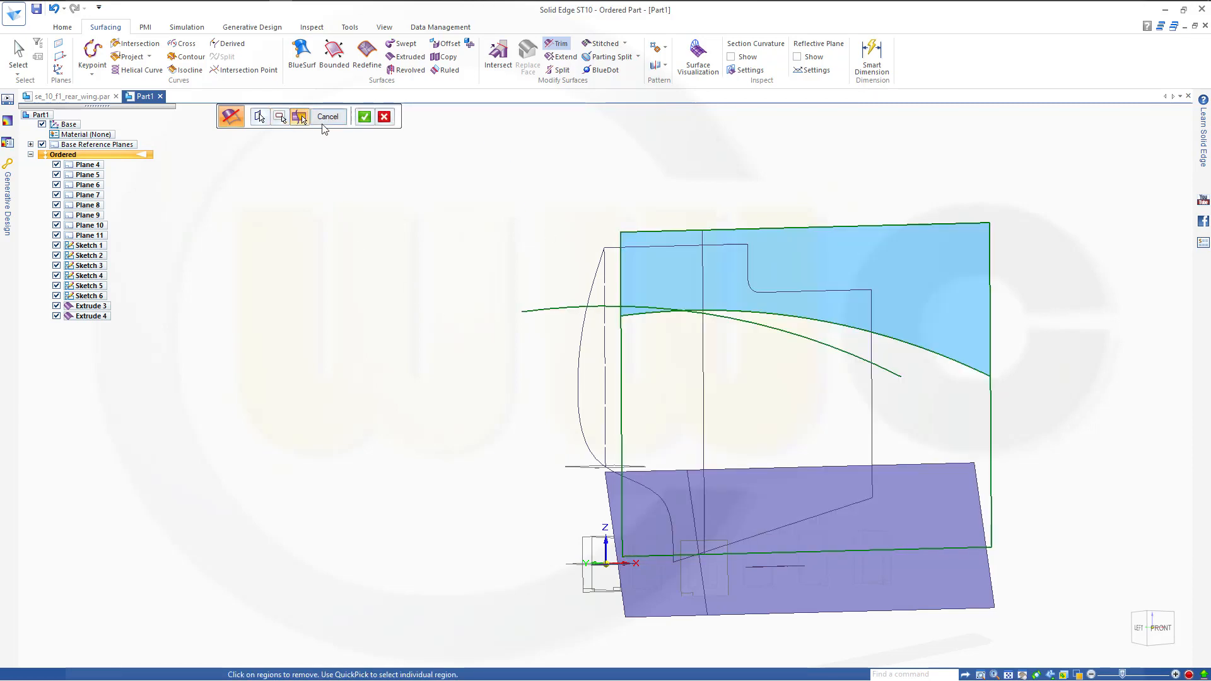
click(365, 117)
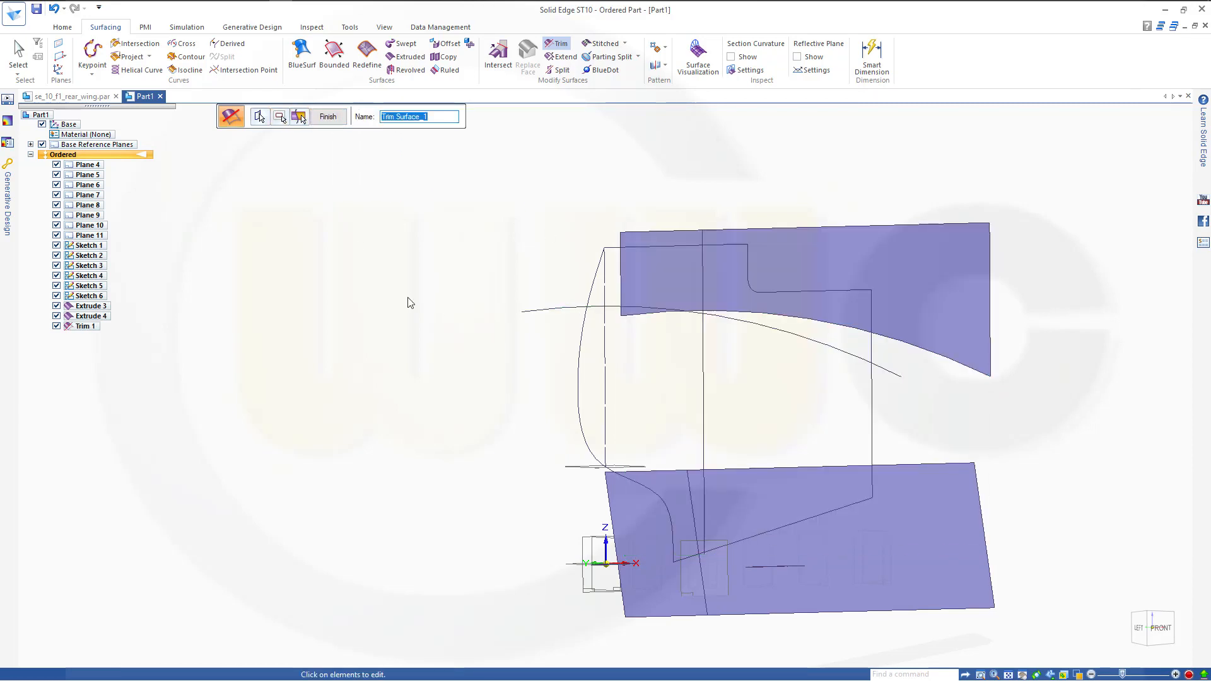
Step: Start a BlueSurf between the trimmed surface's curved lower edge and the slanted surface's upper edge
mouse_move(440, 307)
middle_down()
mouse_move(495, 305)
mouse_move(440, 312)
middle_up()
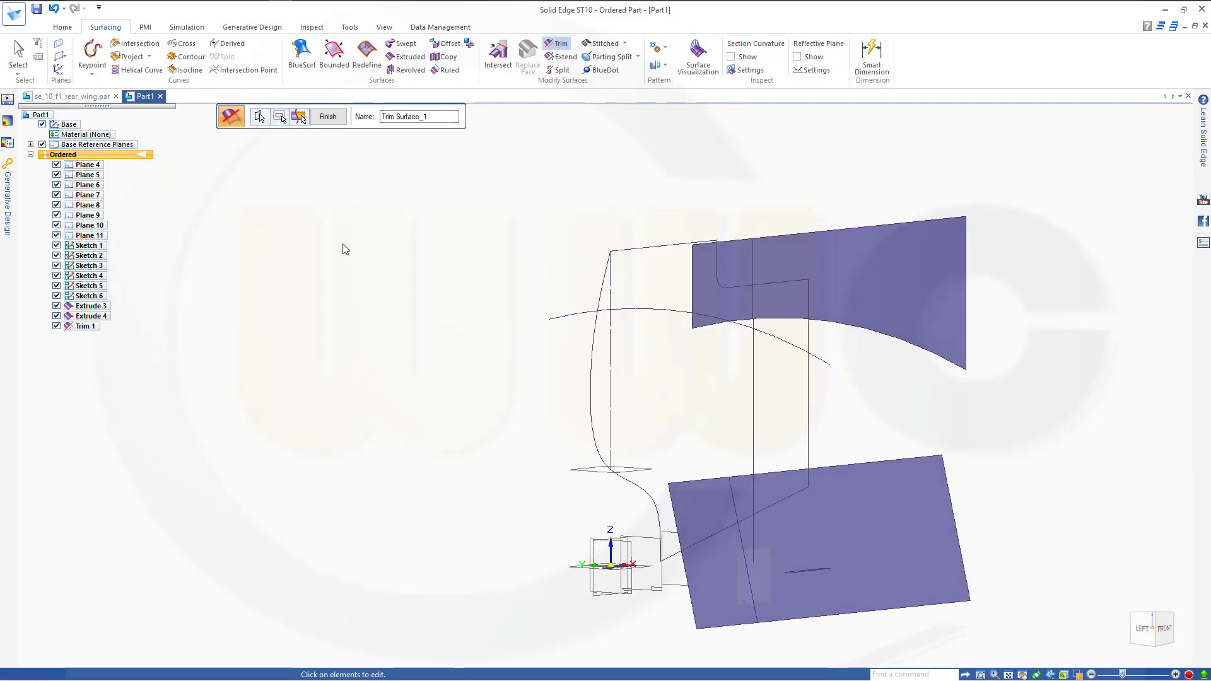
click(301, 56)
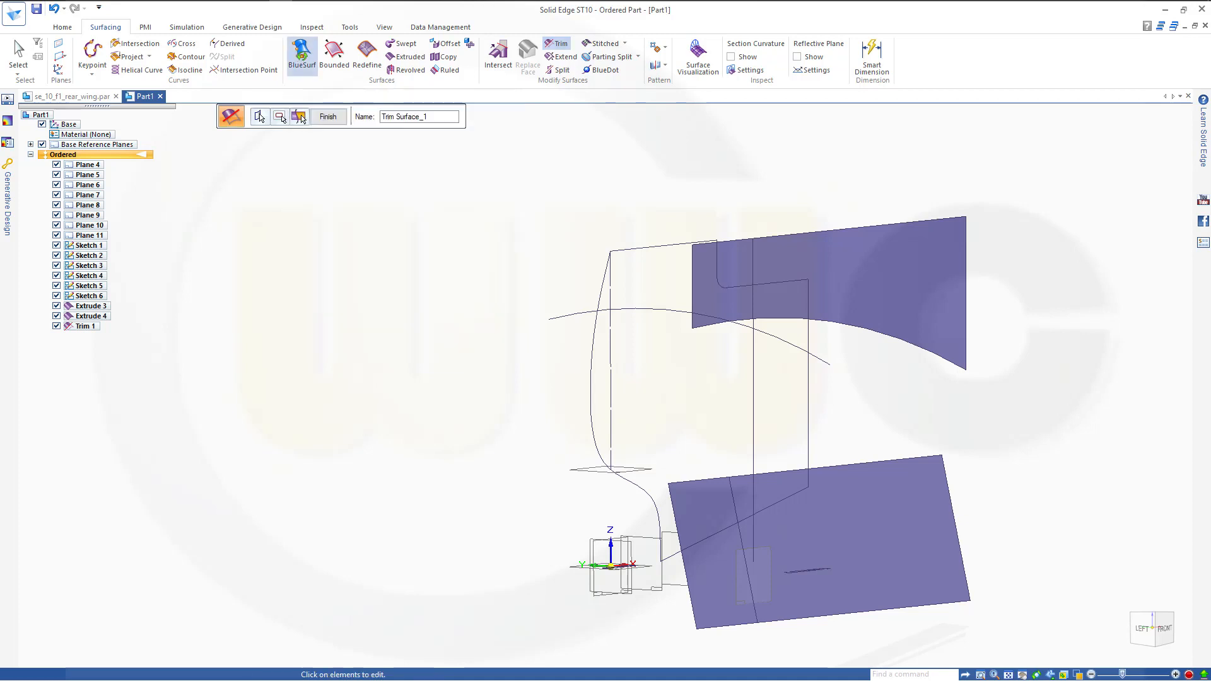
click(707, 331)
right_click(512, 230)
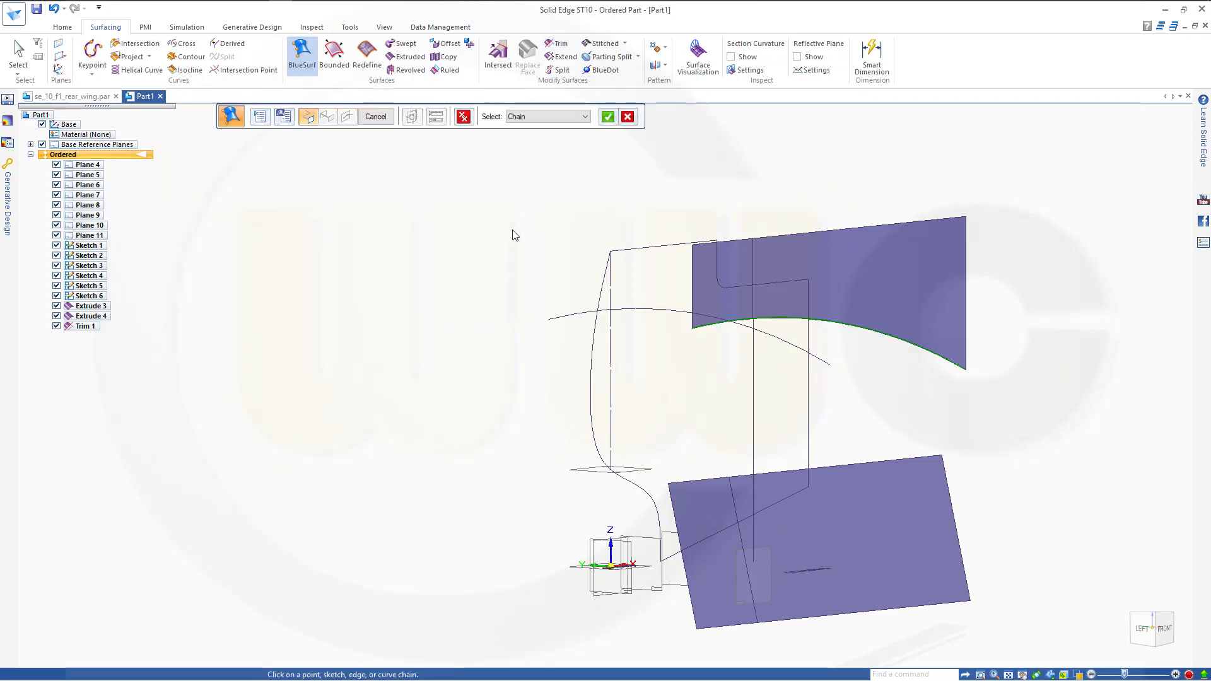
click(684, 483)
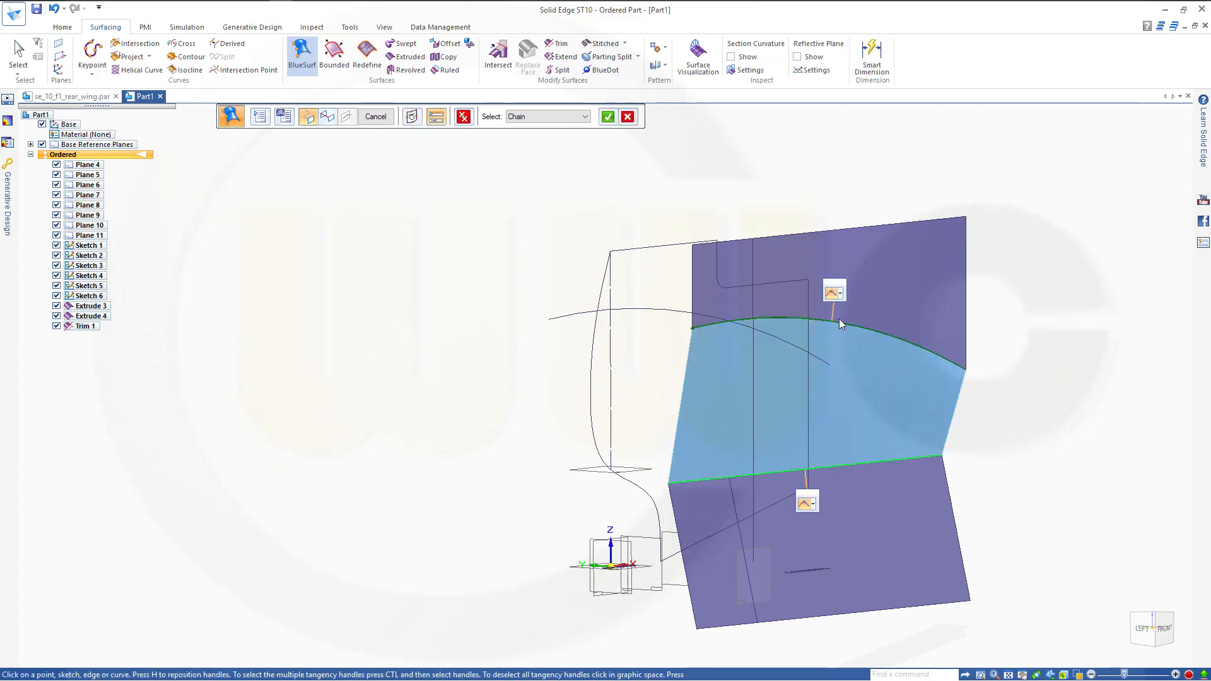
Step: Set both BlueSurf edges to Tangent Continuous and finish the connecting surface
click(841, 294)
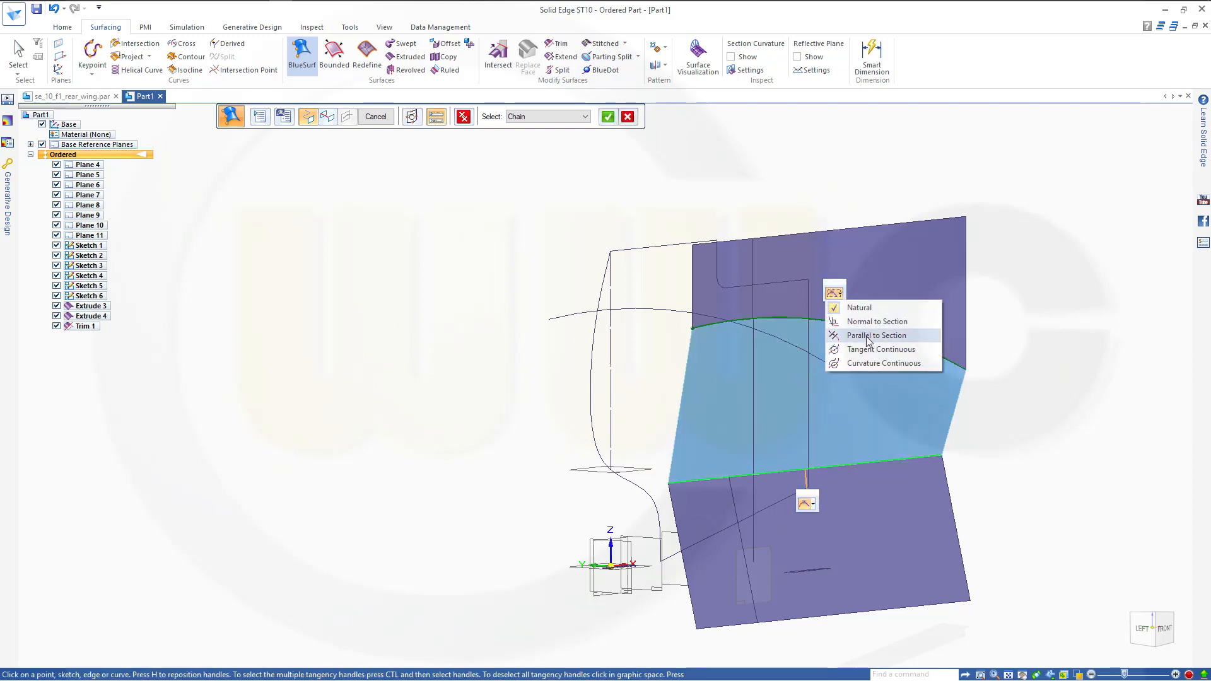
click(864, 351)
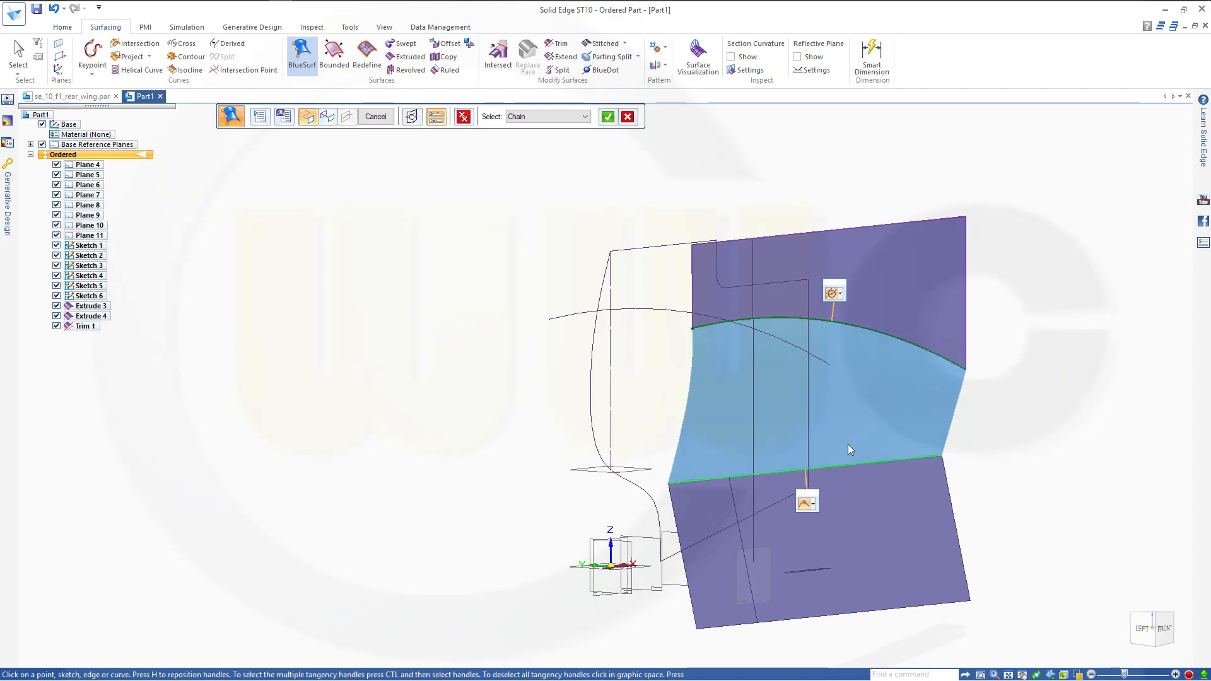
click(814, 505)
click(831, 533)
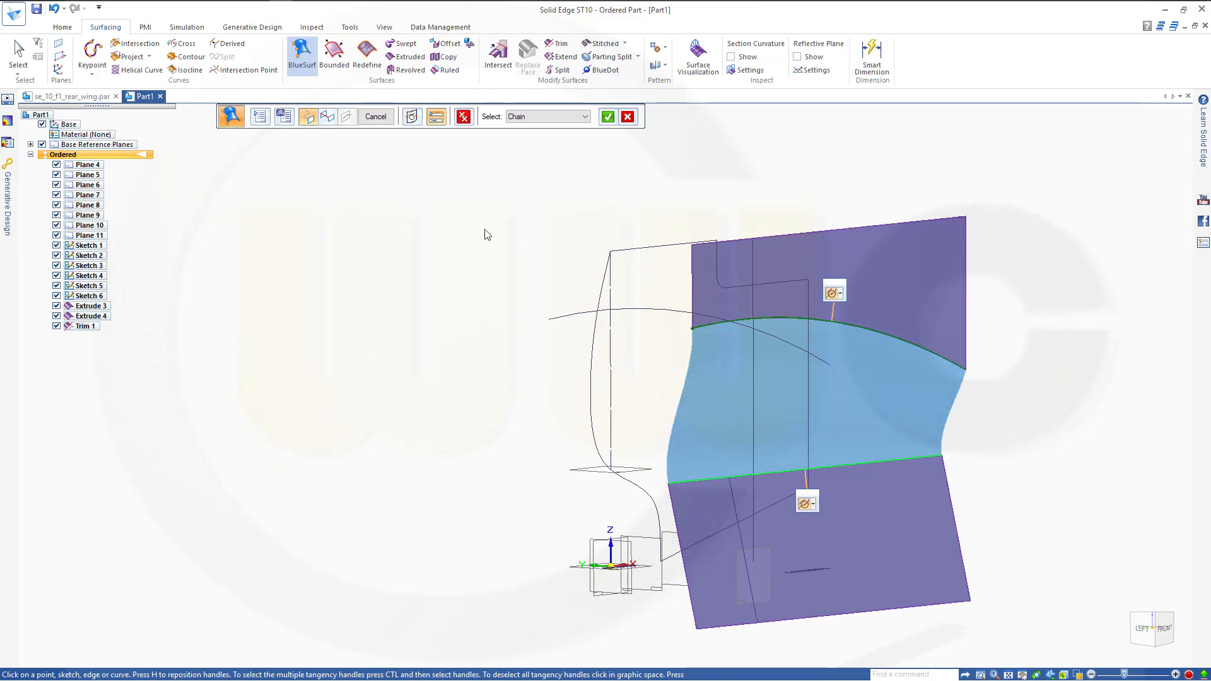
click(607, 116)
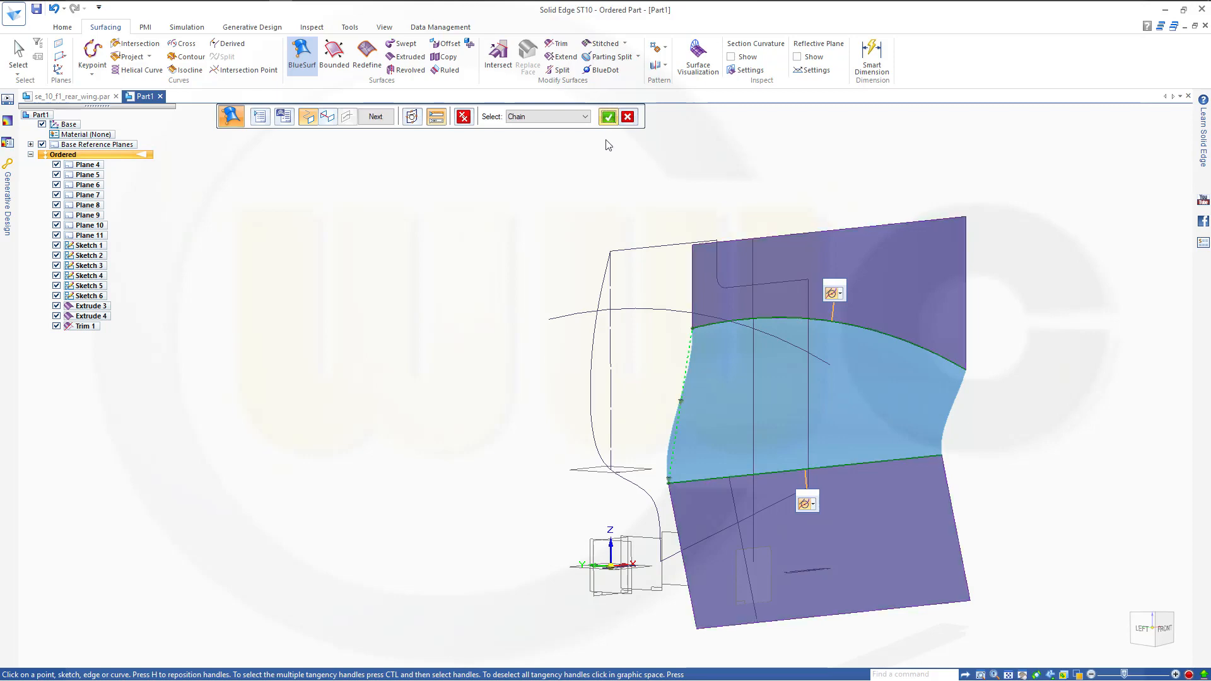
click(374, 118)
click(381, 122)
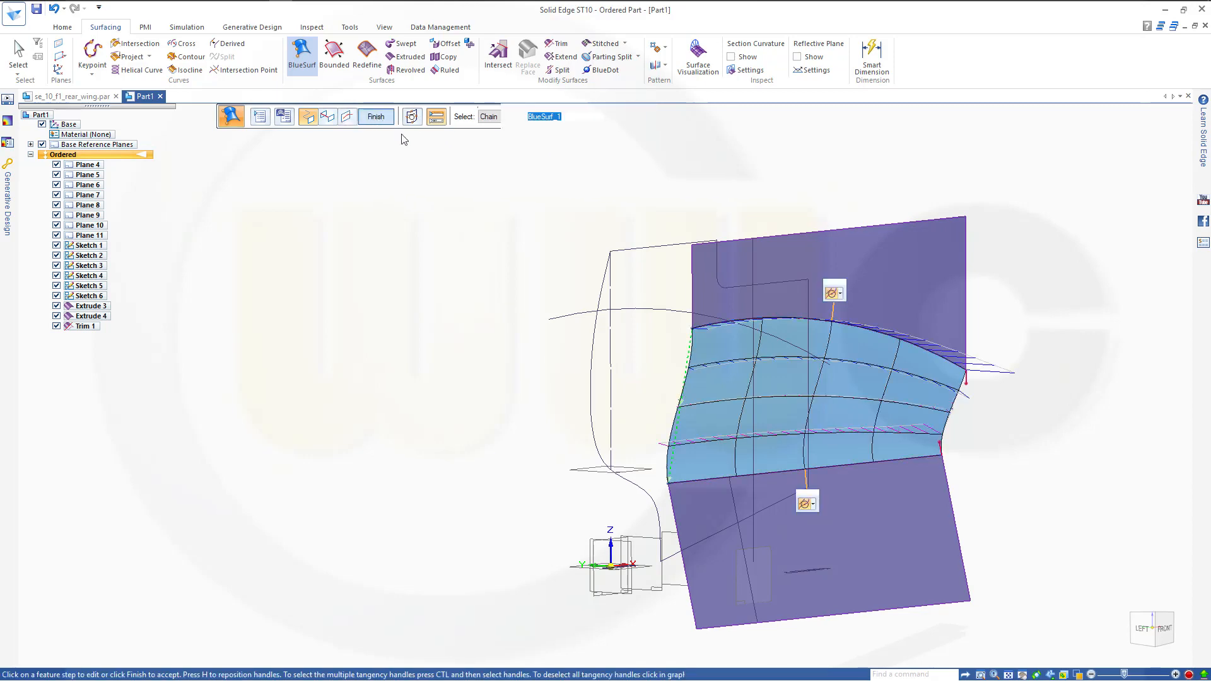
mouse_move(552, 257)
middle_down()
mouse_move(548, 218)
mouse_move(560, 237)
mouse_move(517, 244)
mouse_move(549, 249)
mouse_move(555, 265)
middle_up()
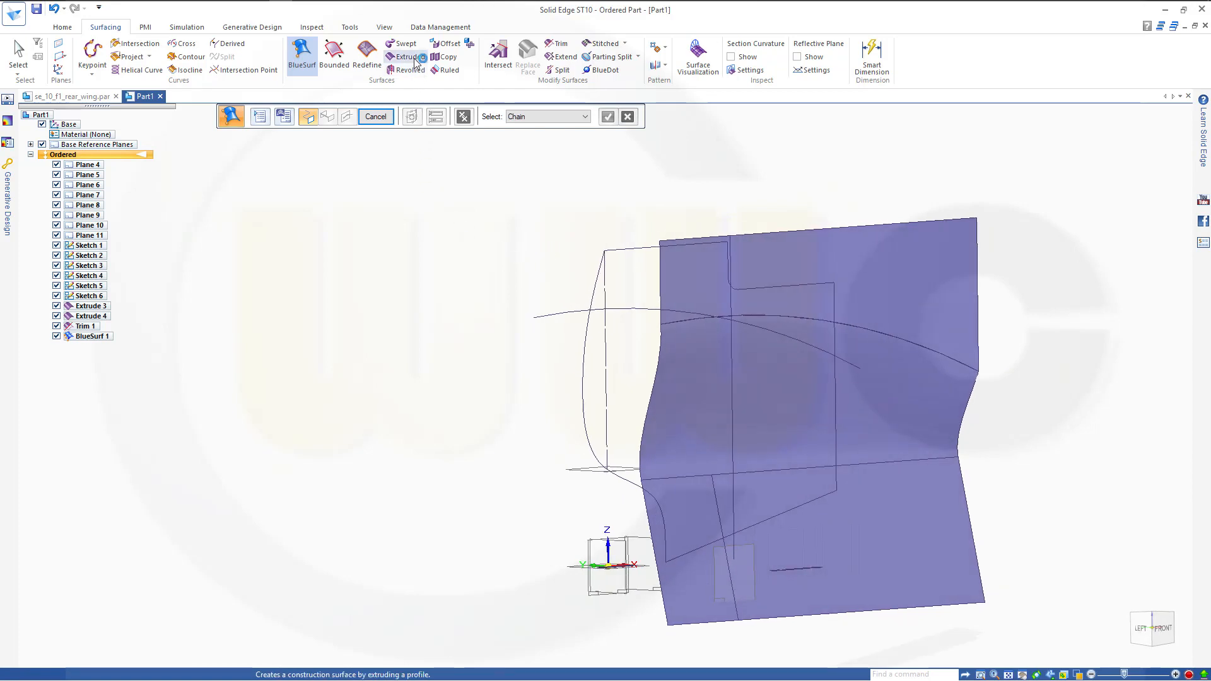
mouse_move(443, 281)
middle_down()
mouse_move(498, 353)
mouse_move(465, 348)
middle_up()
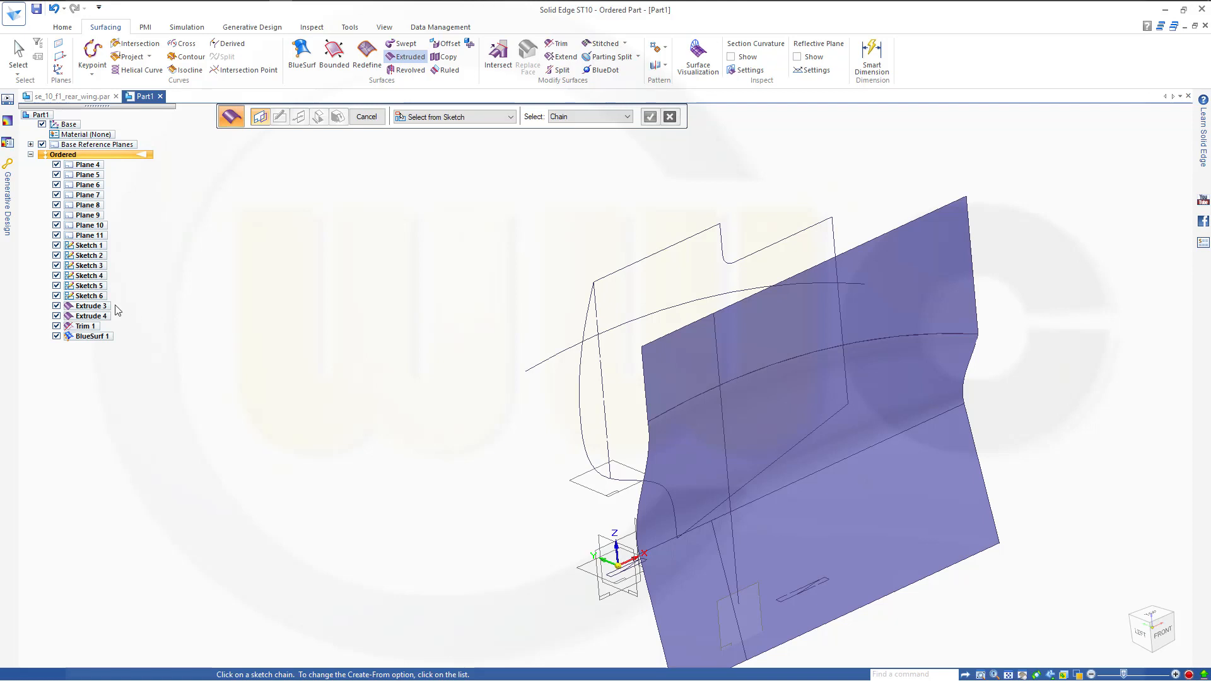
key(Escape)
Step: Open the profile of Sketch 6 for editing
click(94, 297)
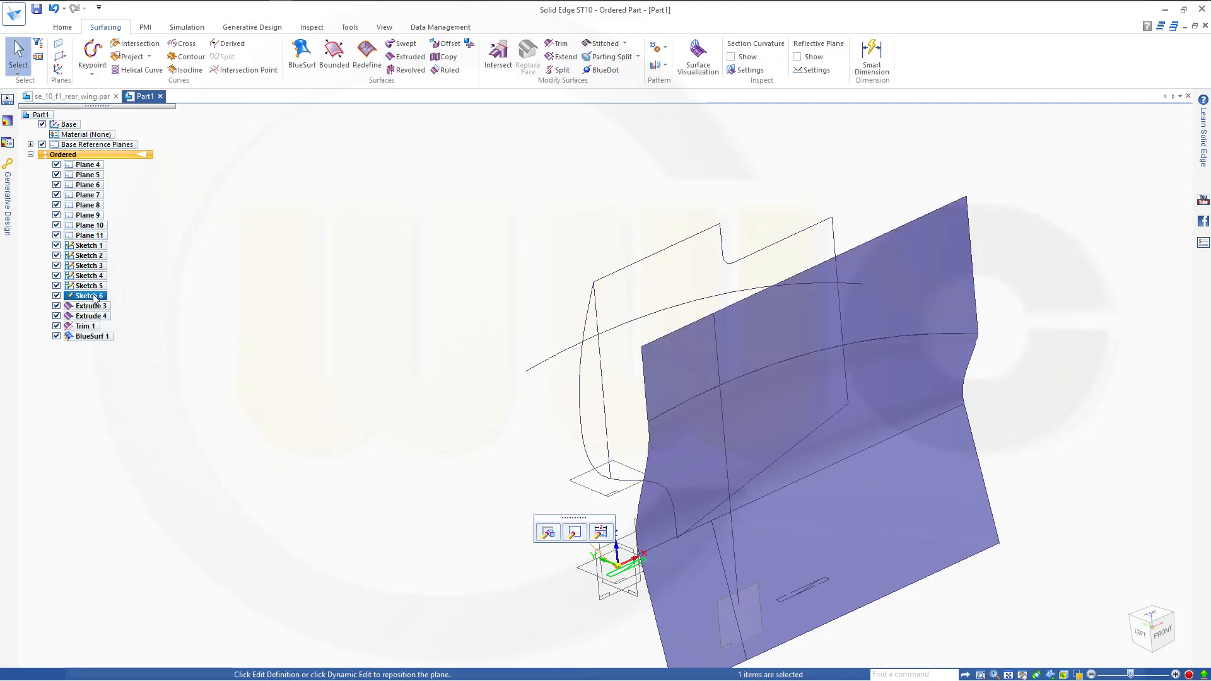
click(139, 309)
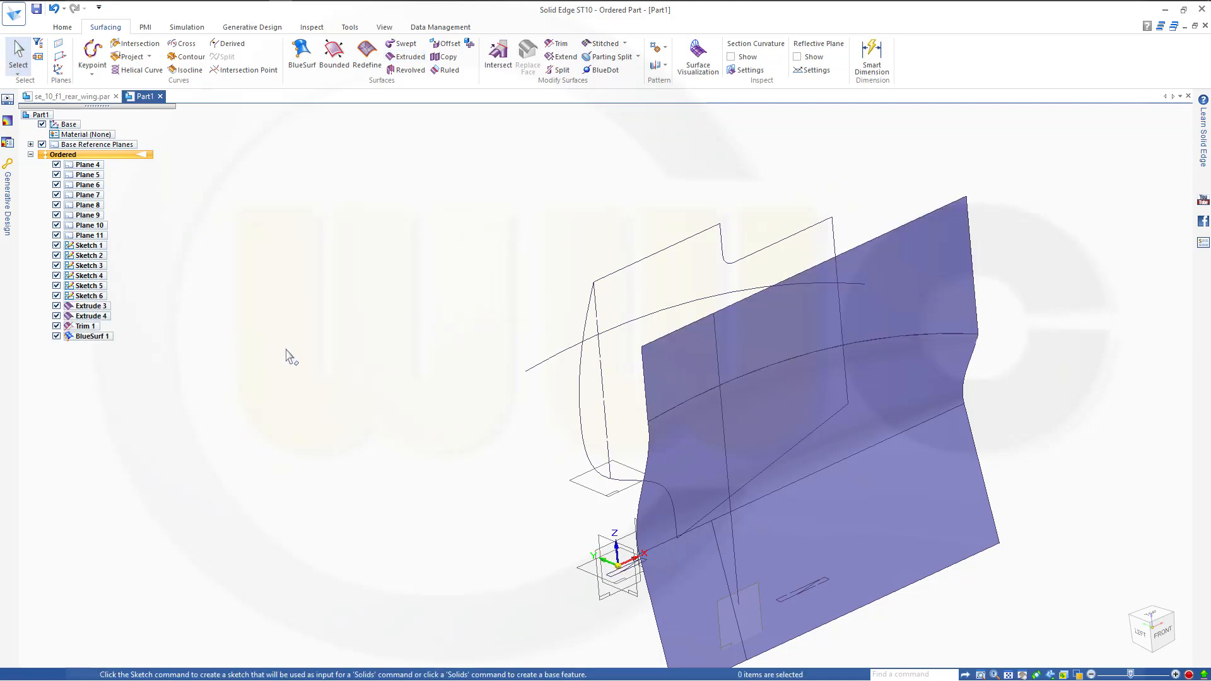
click(91, 297)
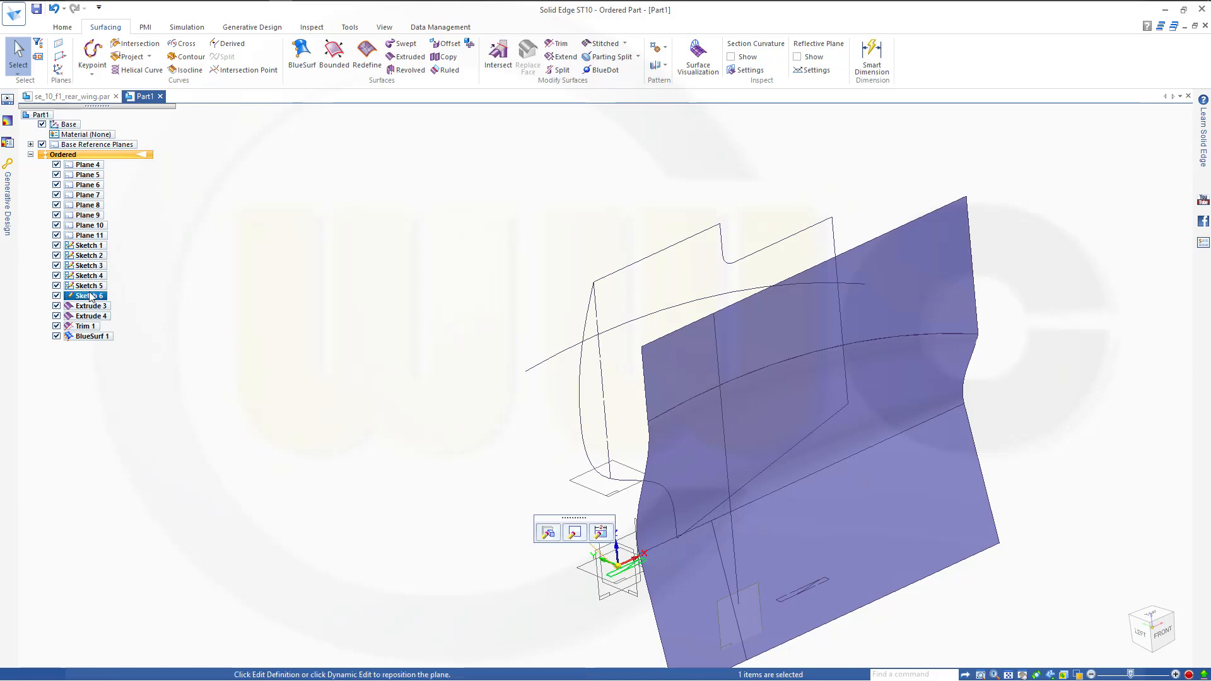
click(573, 533)
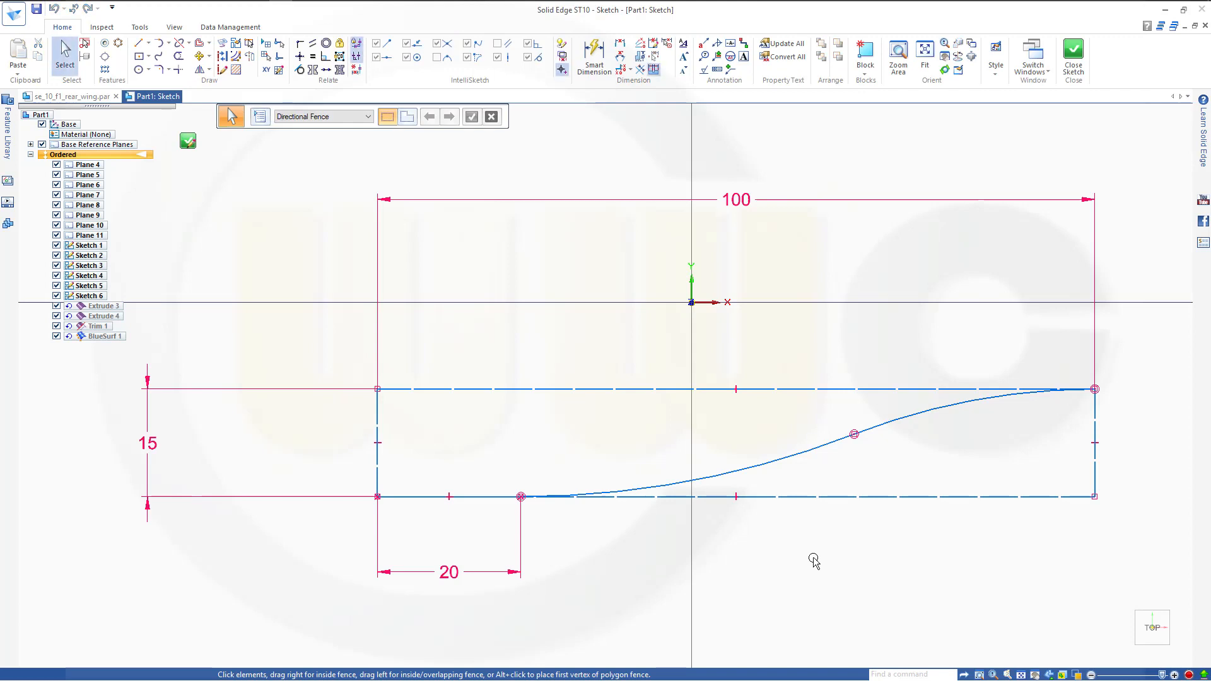
Step: Make the lower line of the 100 by 15 mm construction rectangle collinear with the short horizontal line further down, beside the other wing profile
scroll(815, 559, down, 5)
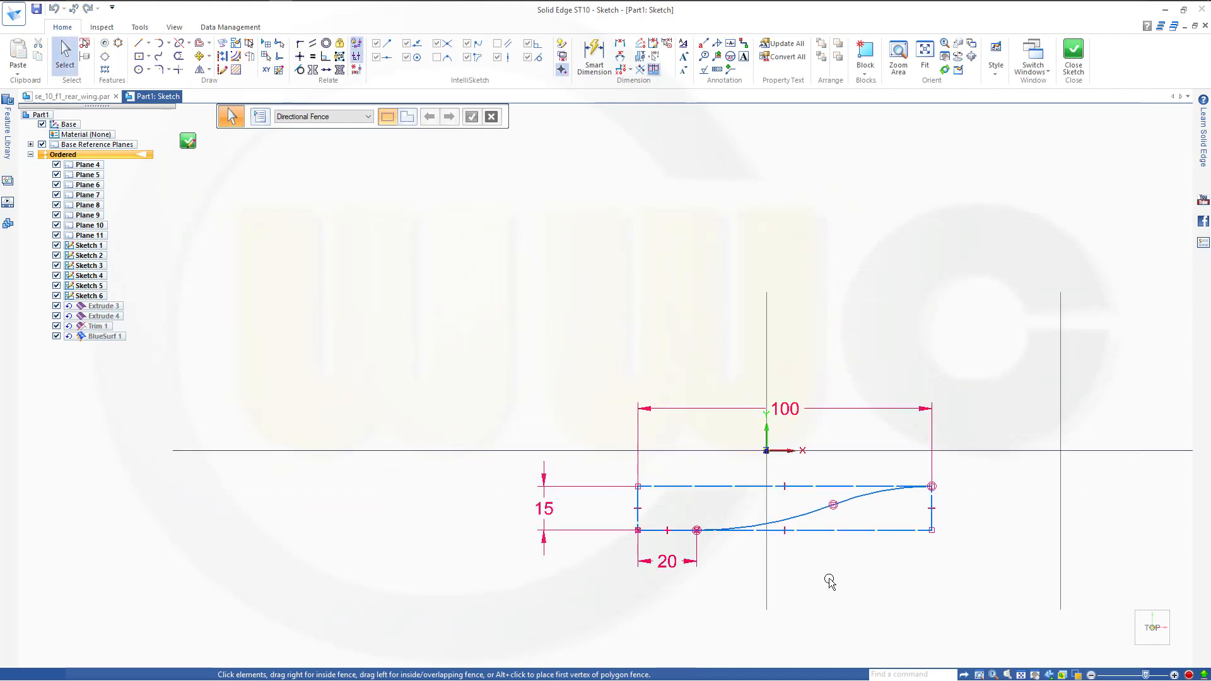
middle_drag(830, 578, 754, 313)
scroll(738, 349, down, 6)
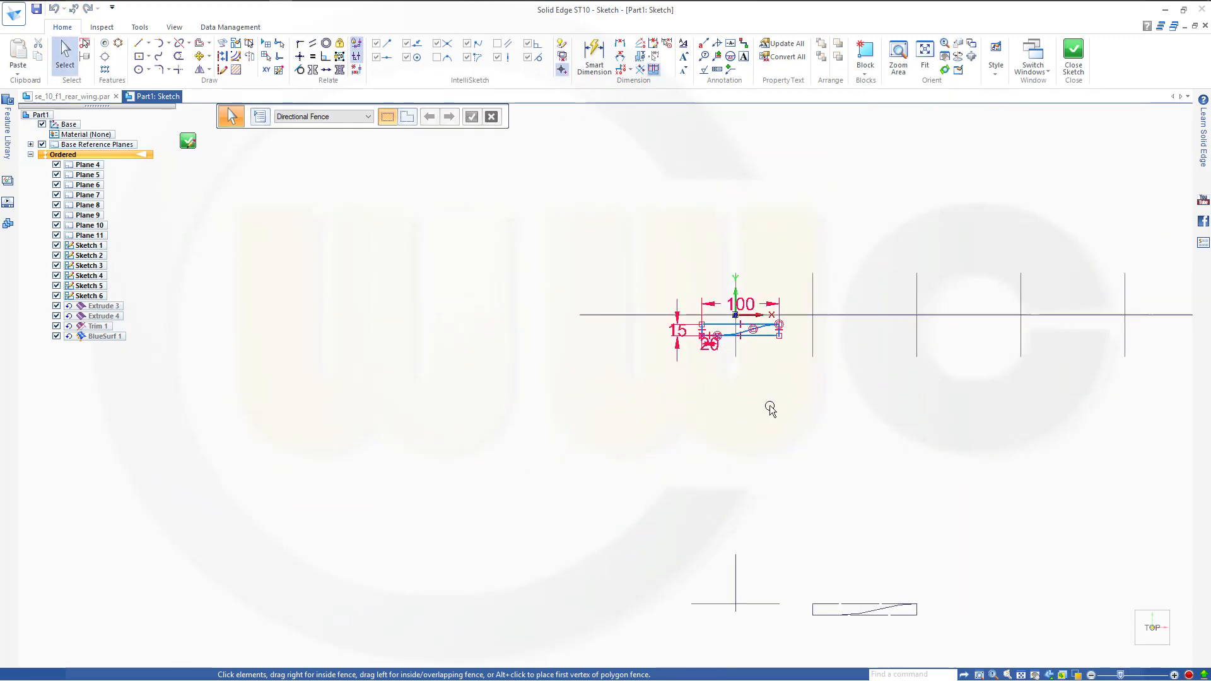
scroll(782, 419, up, 4)
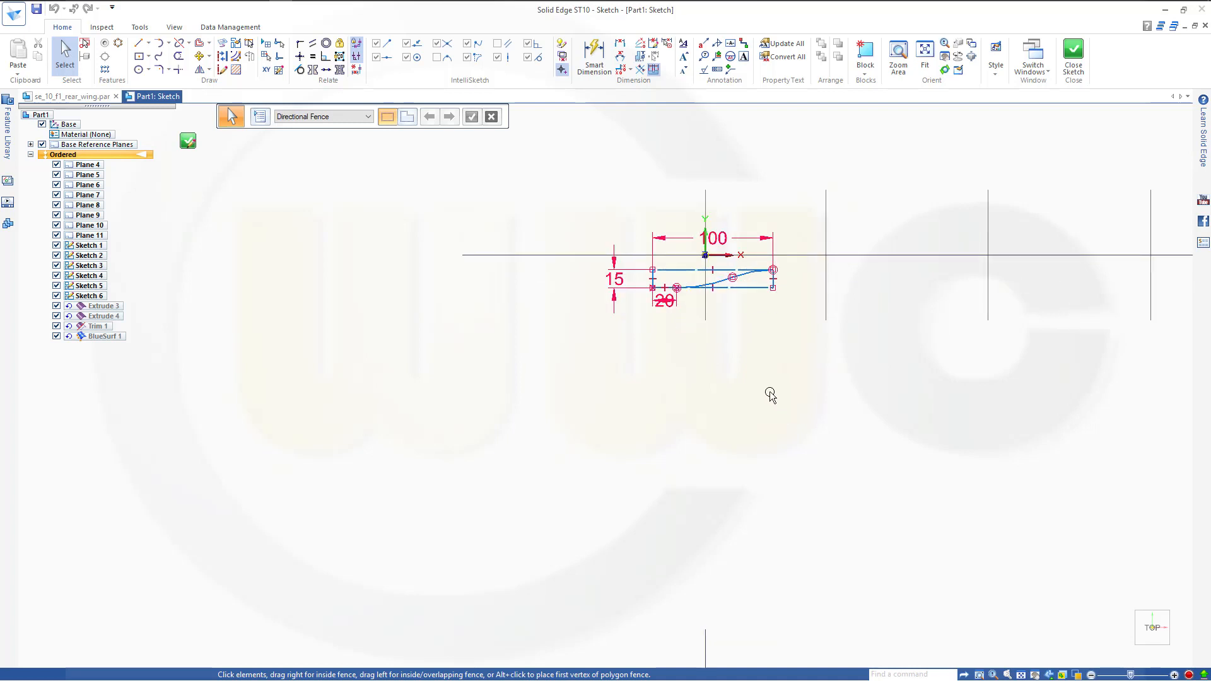
click(326, 71)
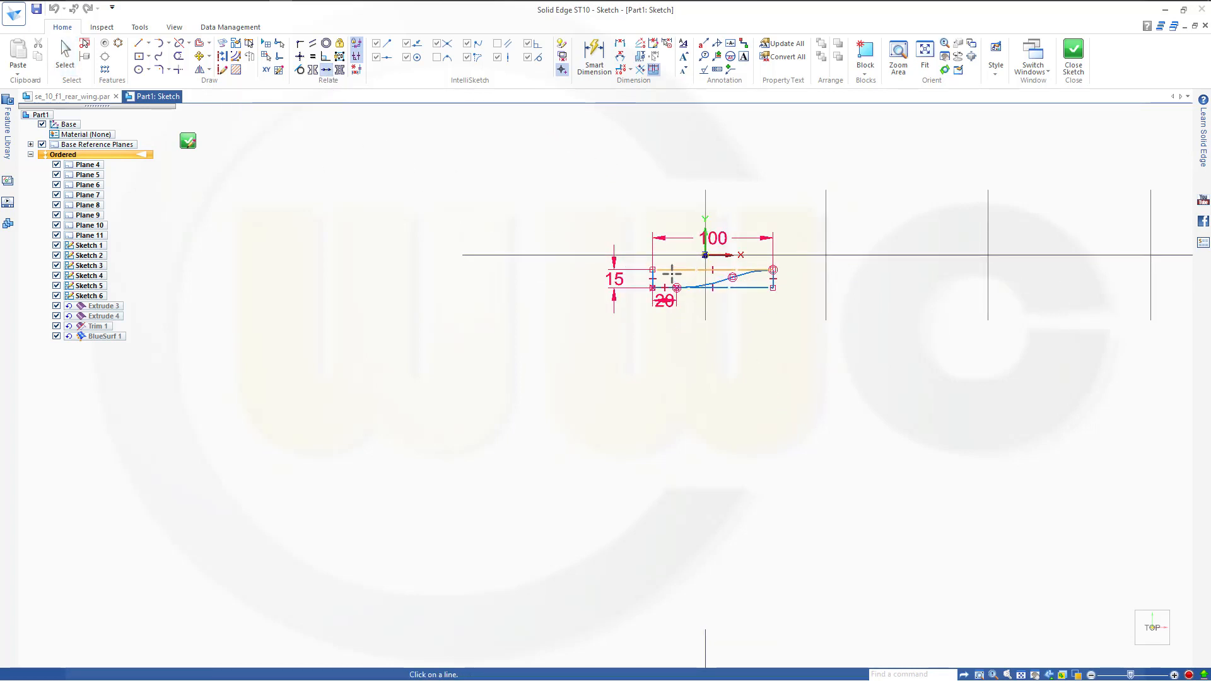
click(701, 287)
scroll(811, 441, down, 2)
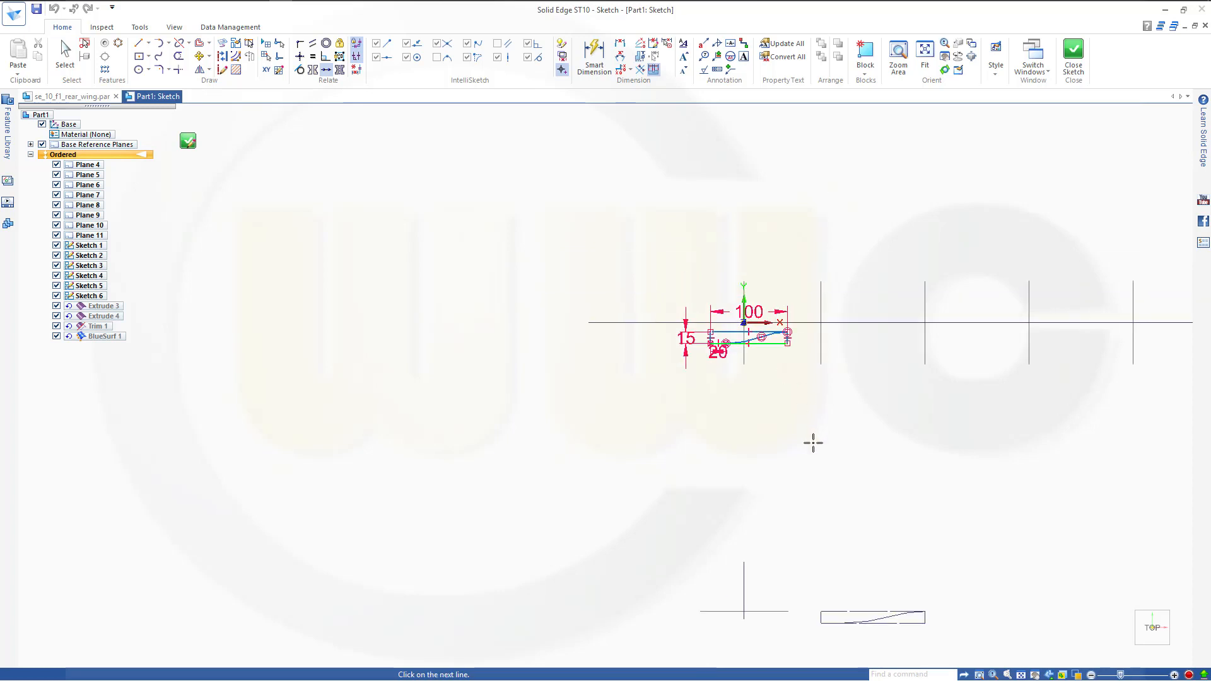
click(778, 610)
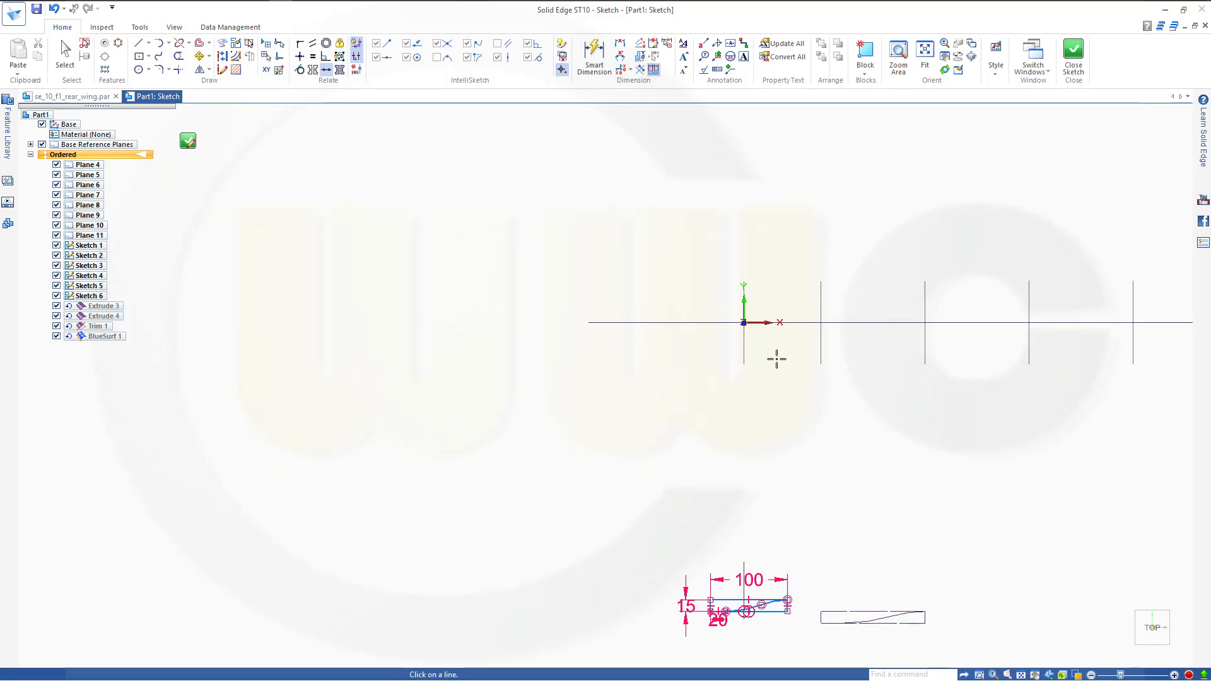
Step: Make the left edge of the 100 mm wide rectangle collinear with the vertical reference plane through the origin and close the sketch
click(743, 348)
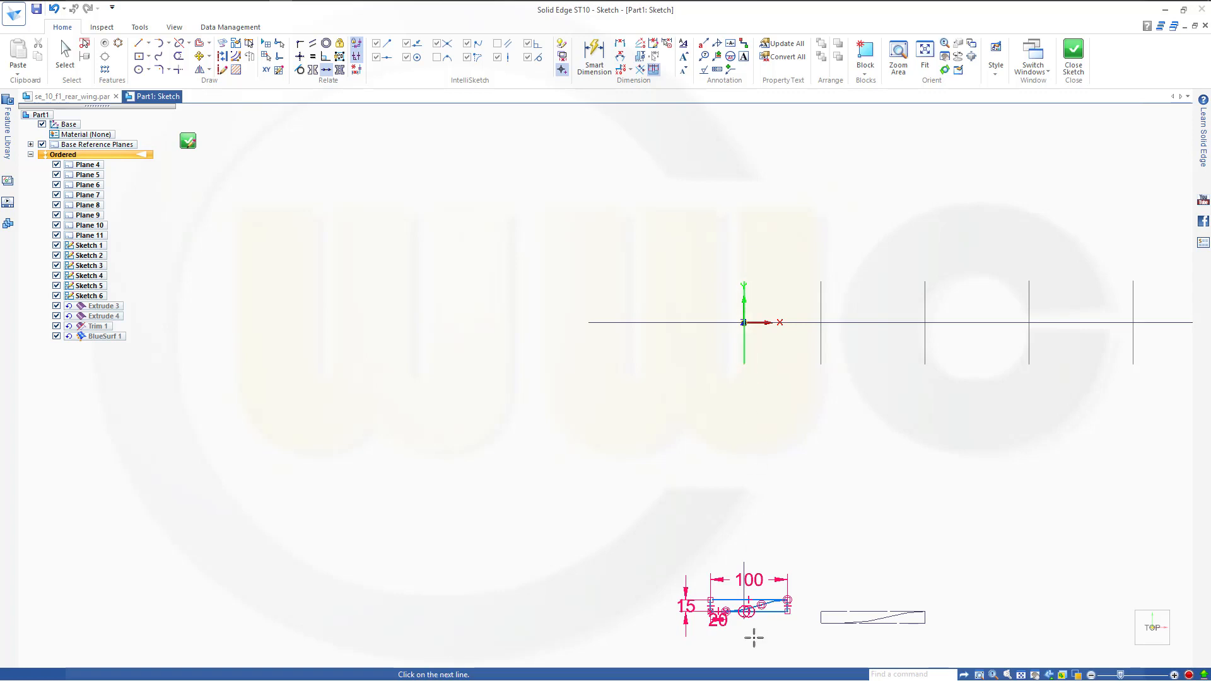
scroll(753, 638, up, 5)
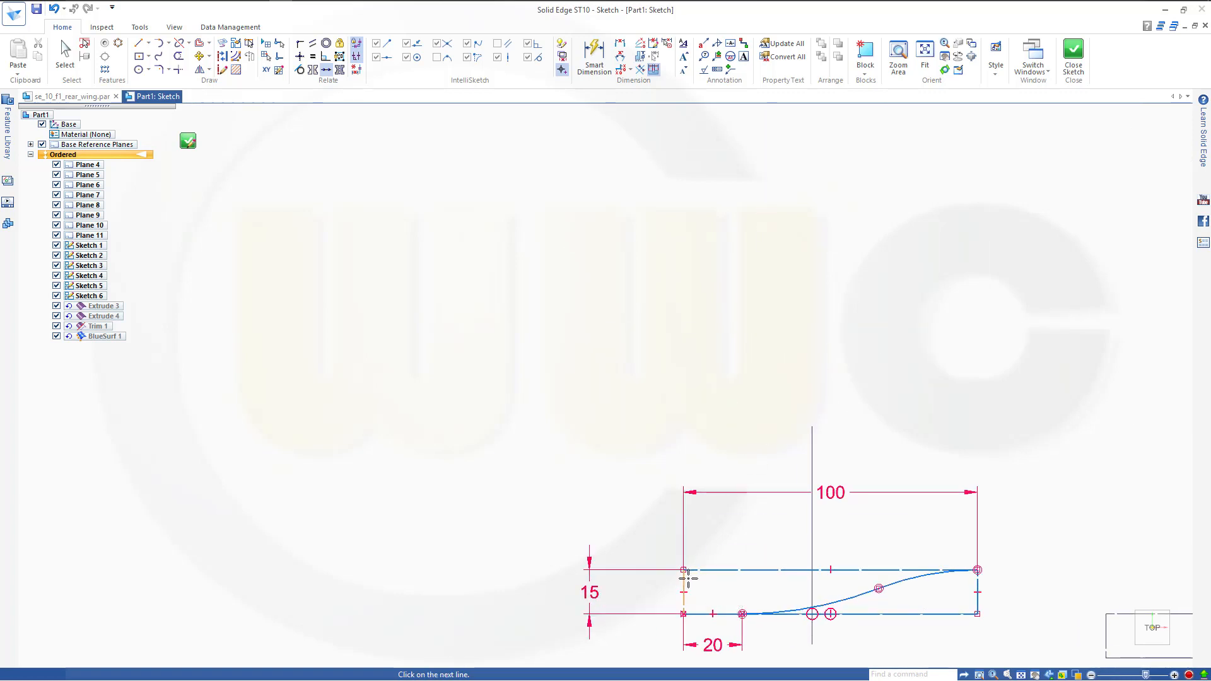
click(685, 579)
scroll(833, 498, down, 2)
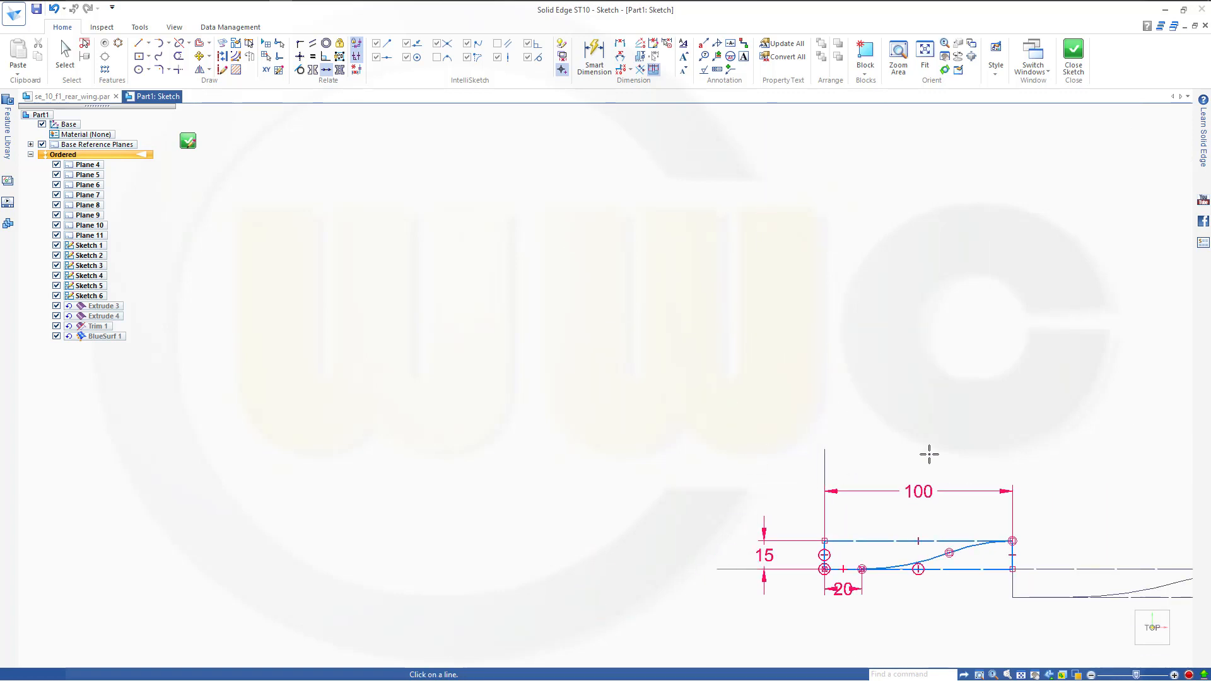
scroll(946, 444, down, 2)
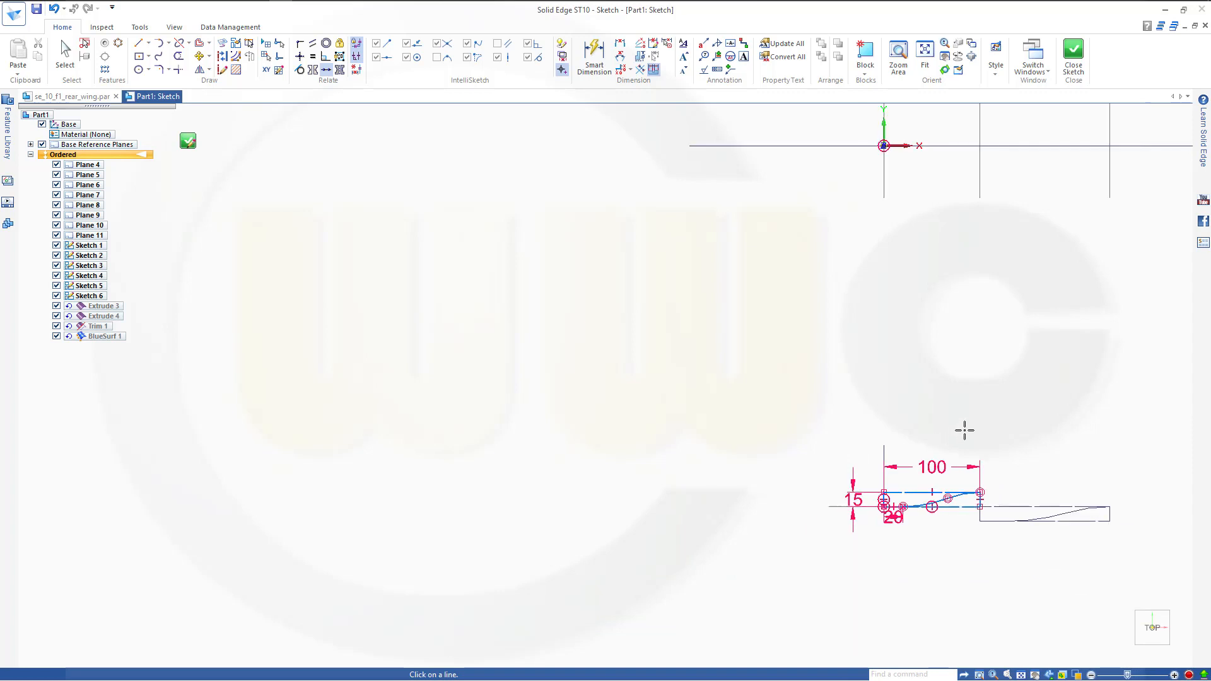
click(1073, 56)
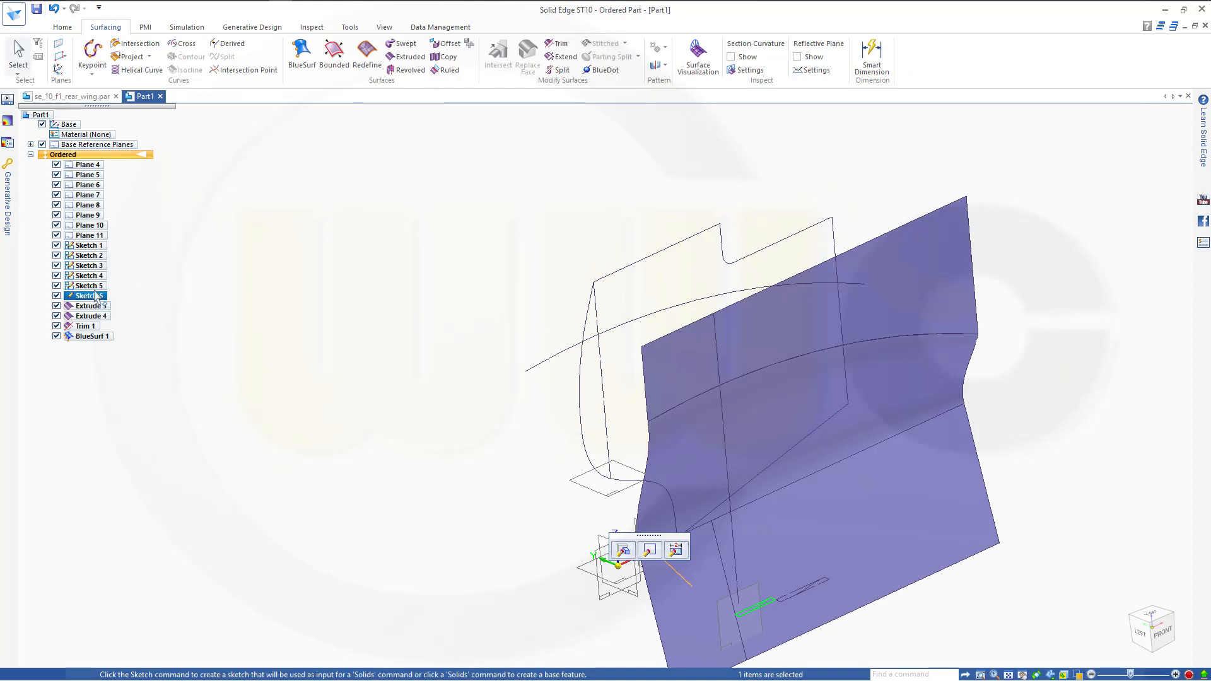
Step: Edit Sketch 5's profile, delete the collinear relation on the rectangle's upper edge, and move the rectangle below the horizontal reference line
click(84, 287)
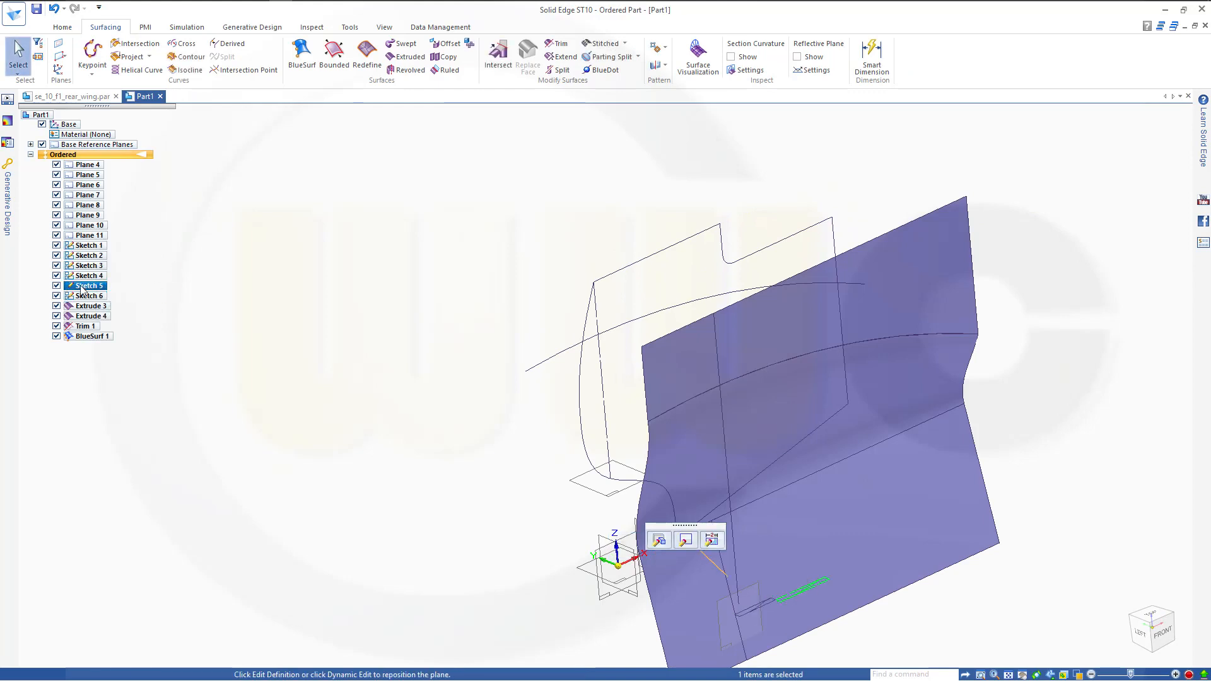
click(685, 540)
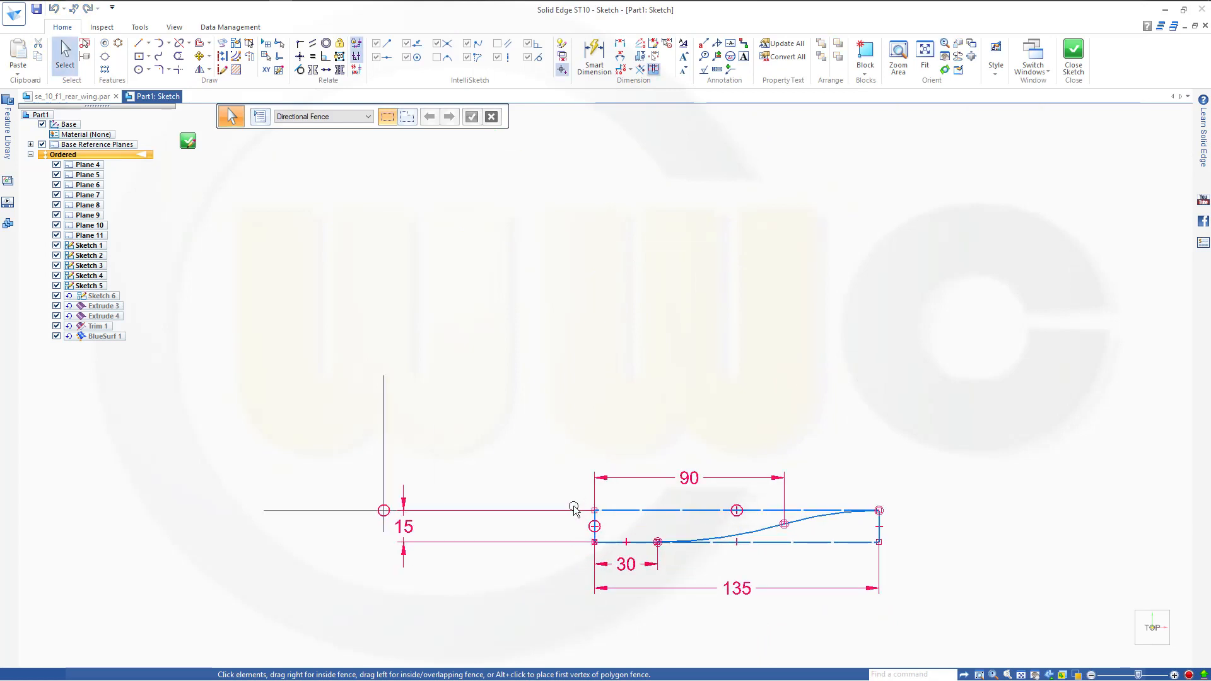
scroll(574, 502, up, 2)
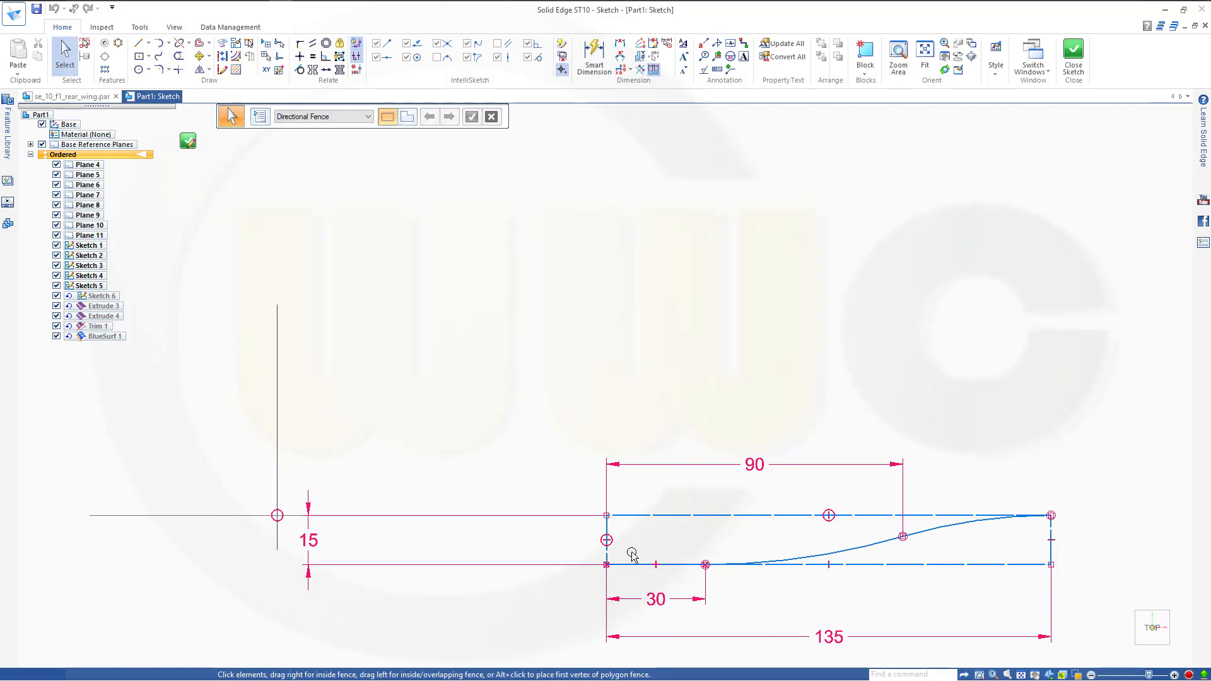
click(827, 519)
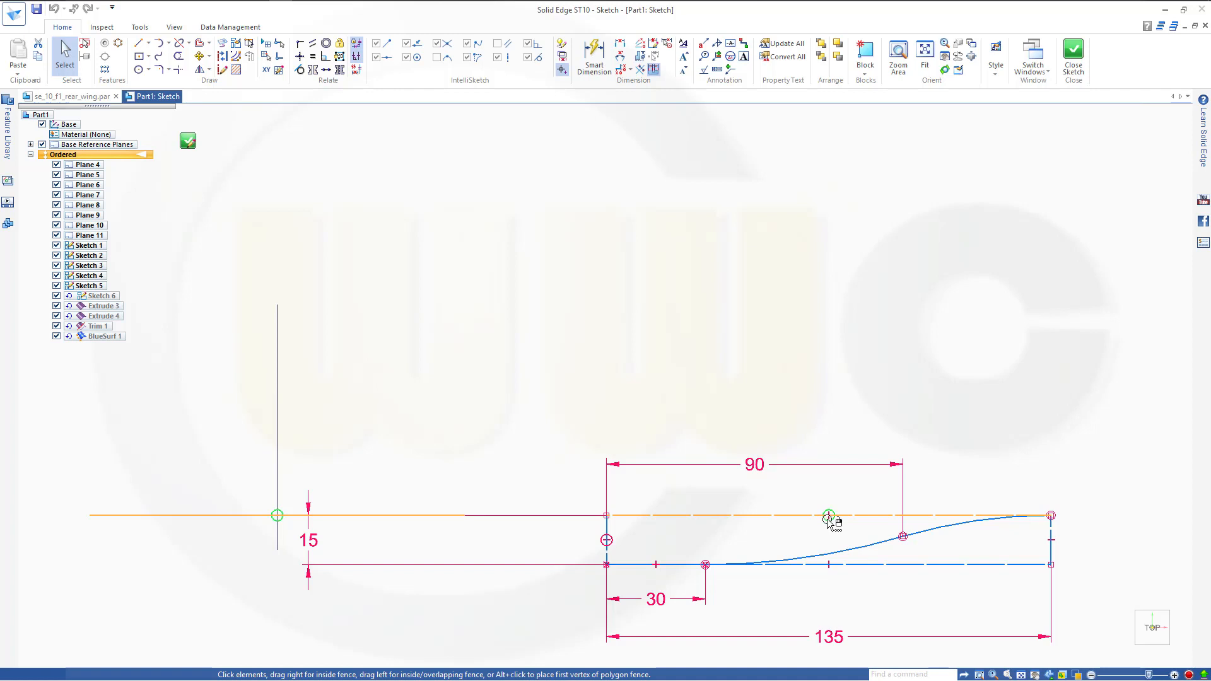
key(Escape)
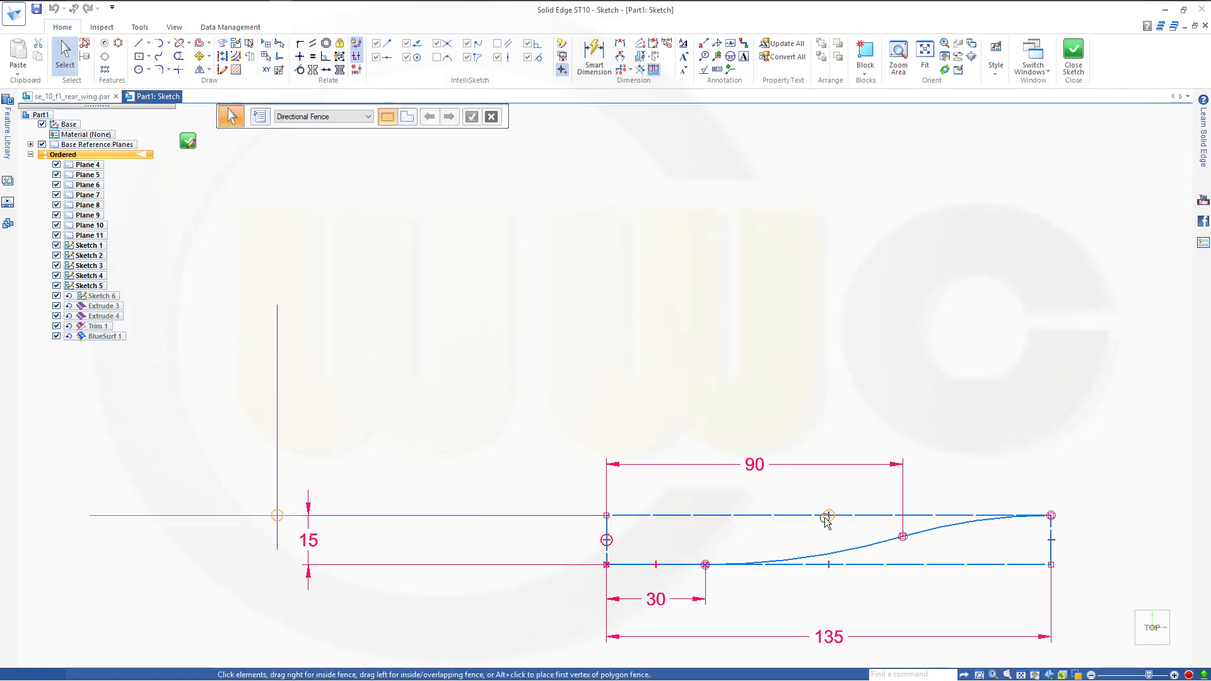
click(826, 517)
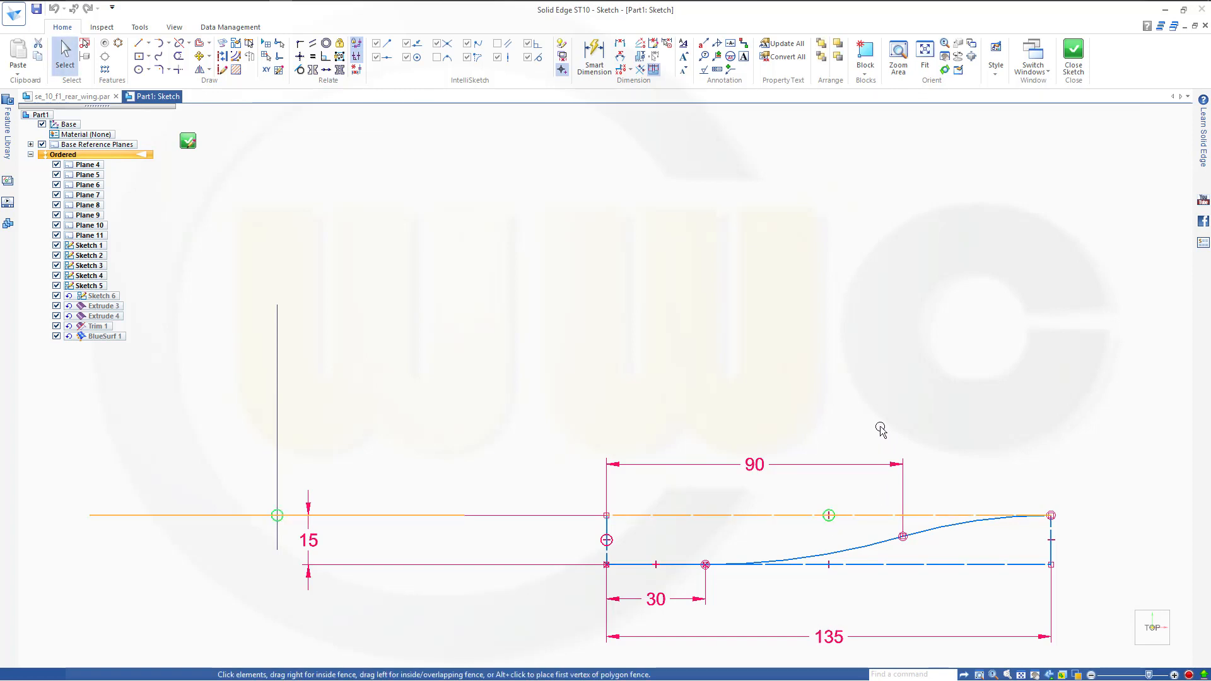
key(Escape)
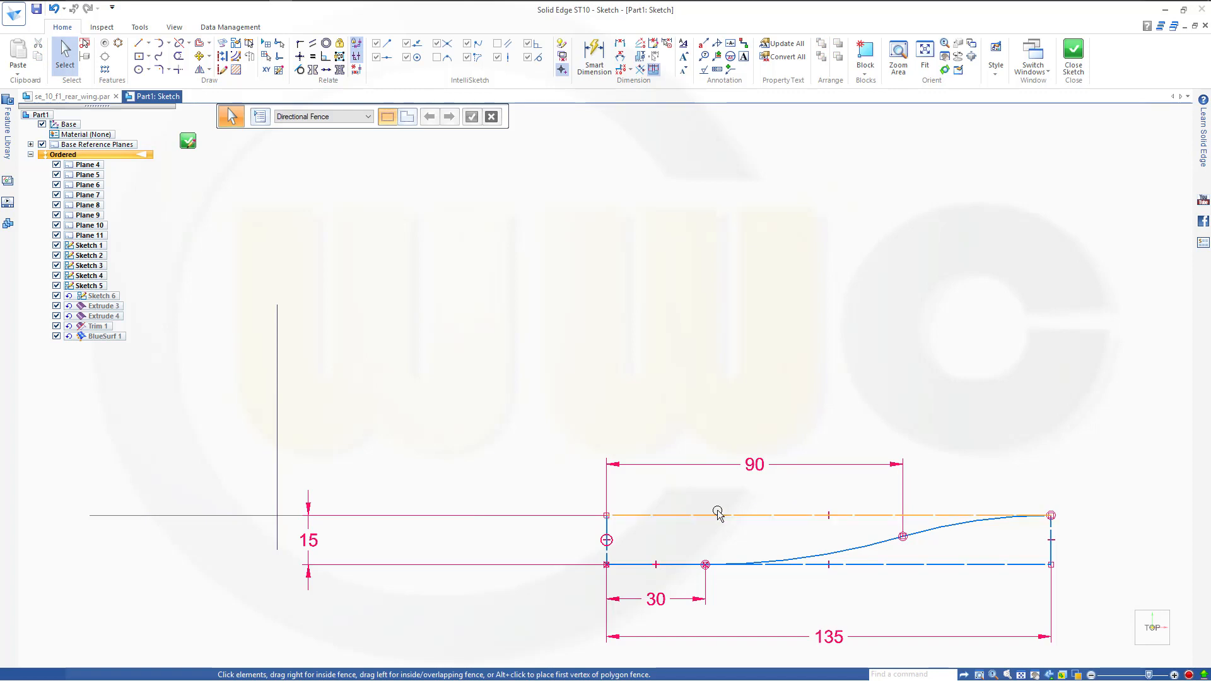
drag(718, 515, 716, 560)
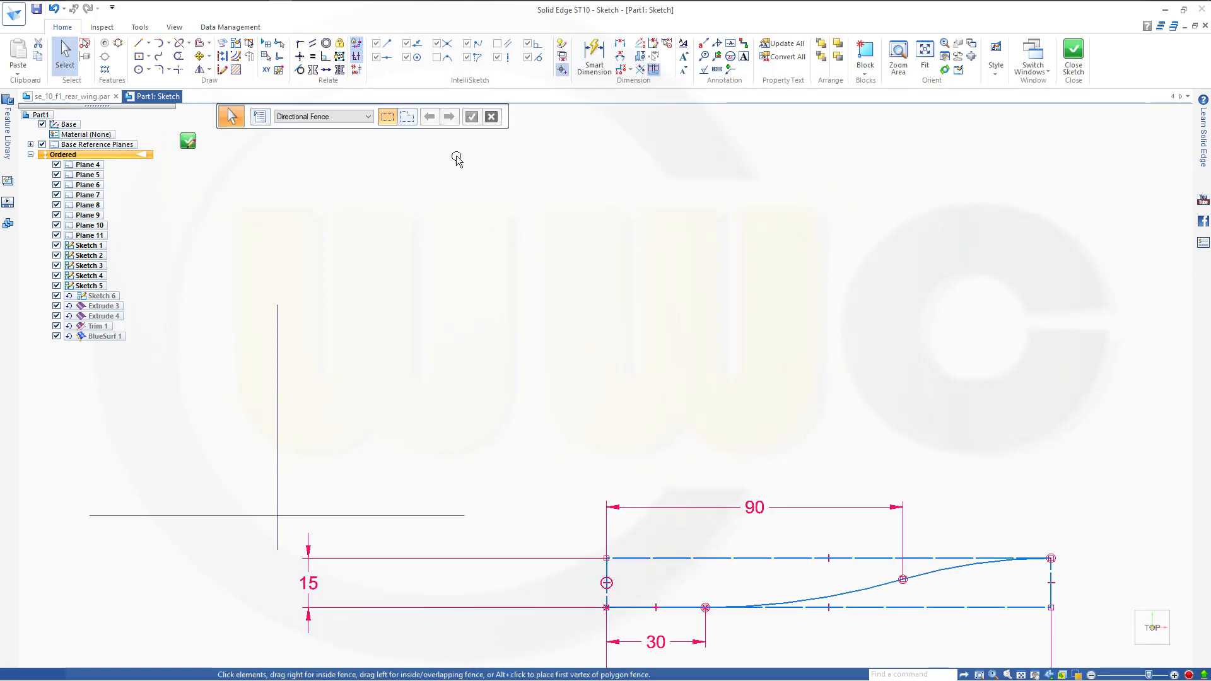
Step: Make the lower edge of the 135 mm wide rectangle collinear with the horizontal reference line and finish the sketch
click(326, 70)
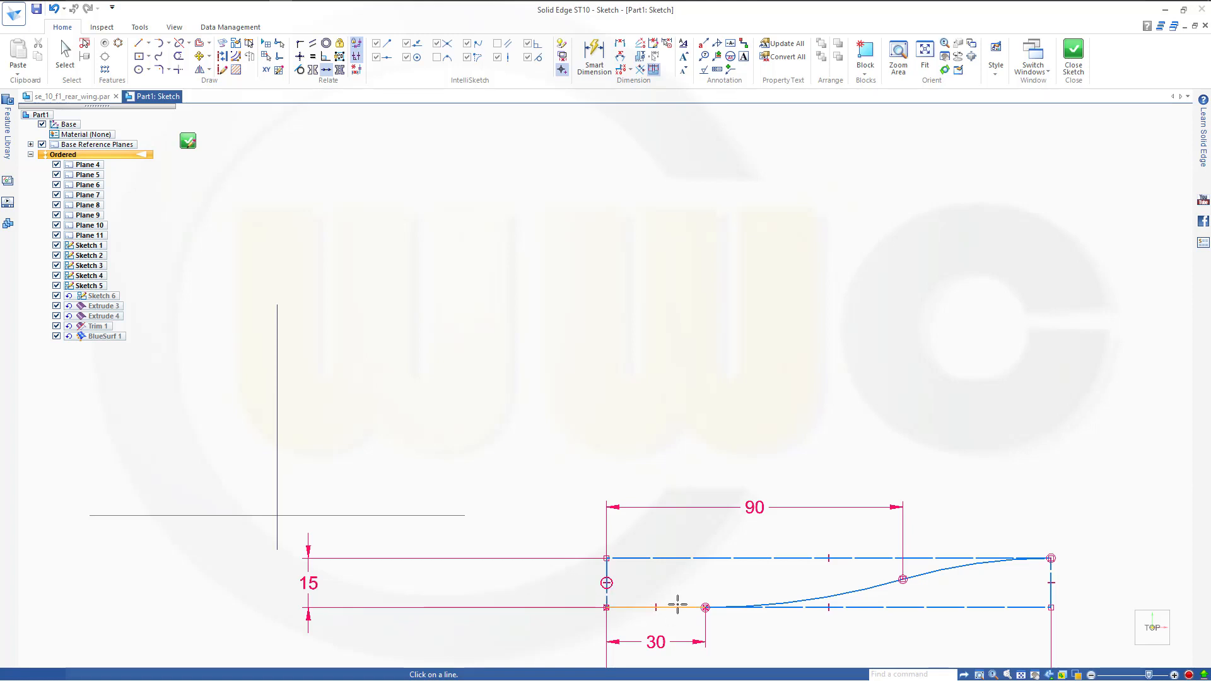
click(858, 608)
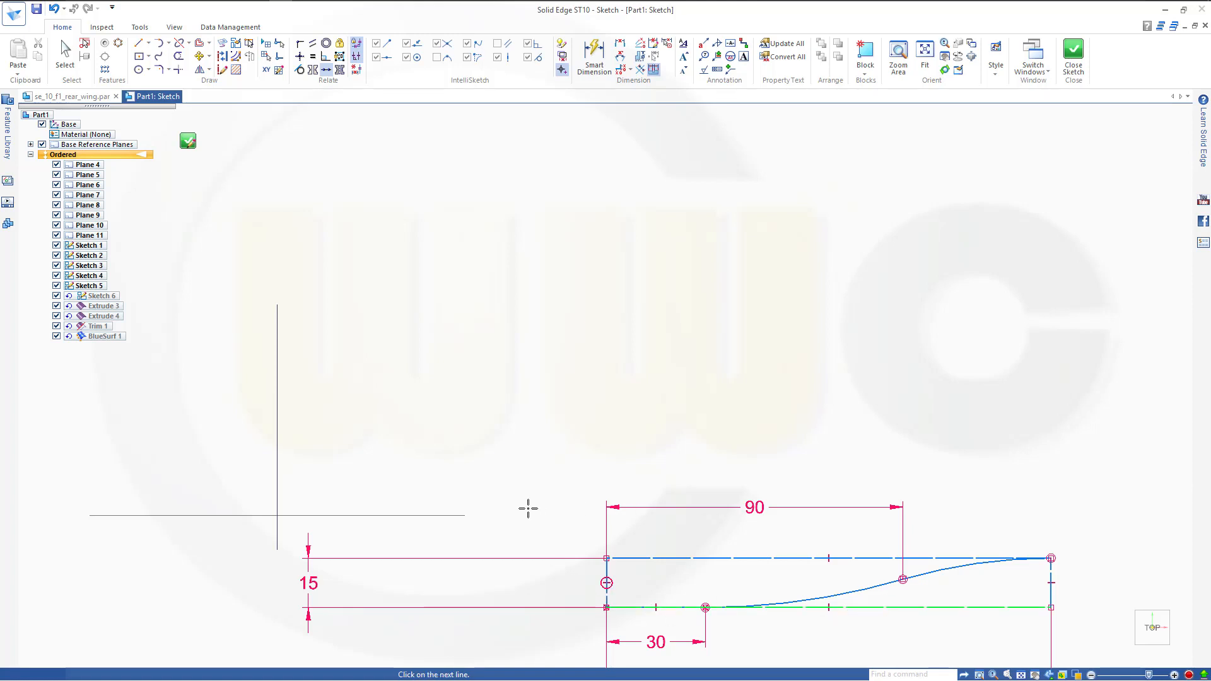
click(444, 516)
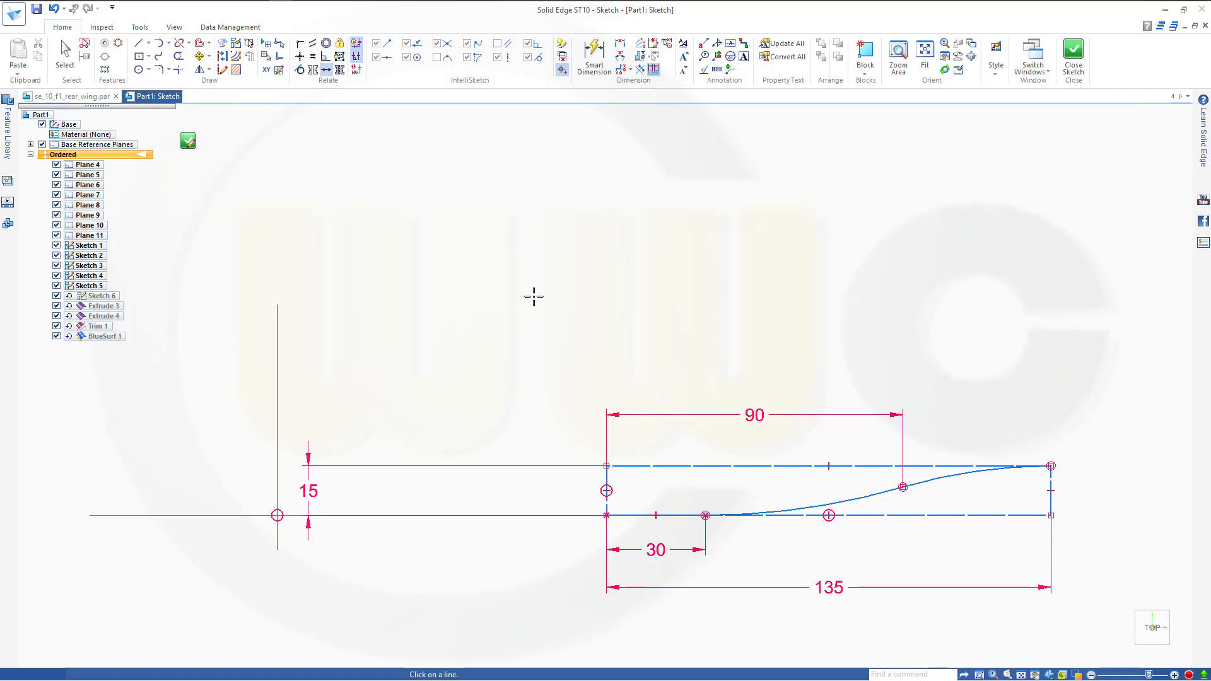
scroll(559, 288, down, 1)
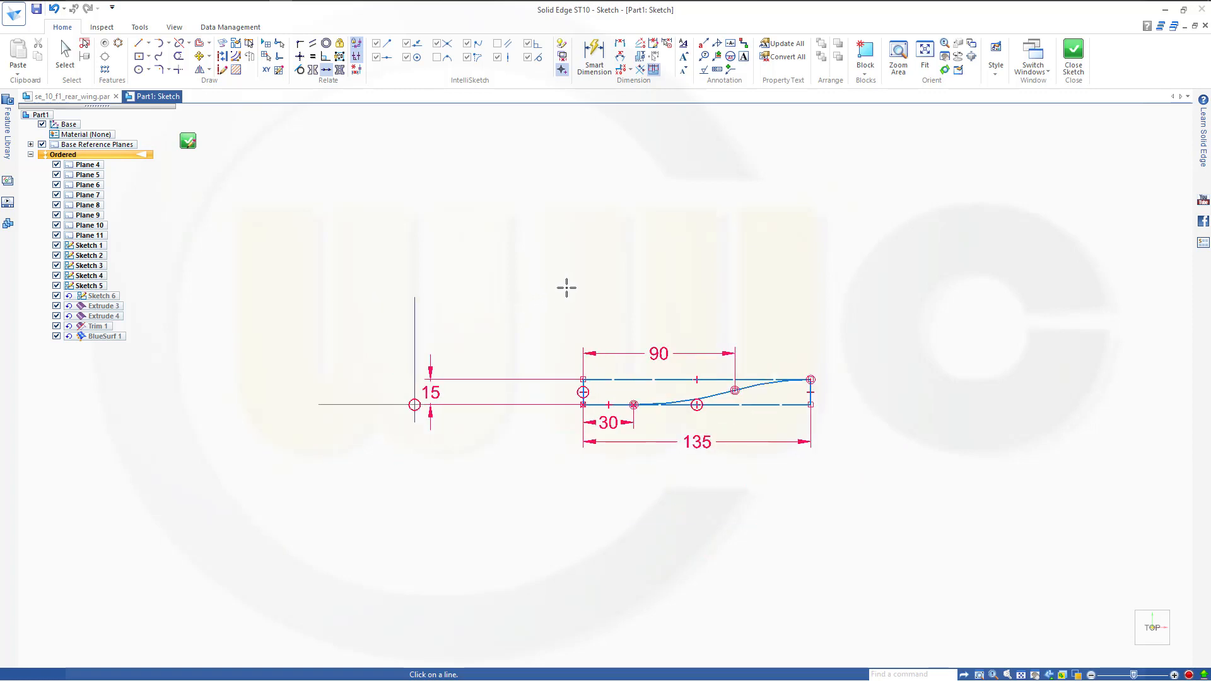
scroll(565, 284, down, 1)
scroll(589, 236, down, 1)
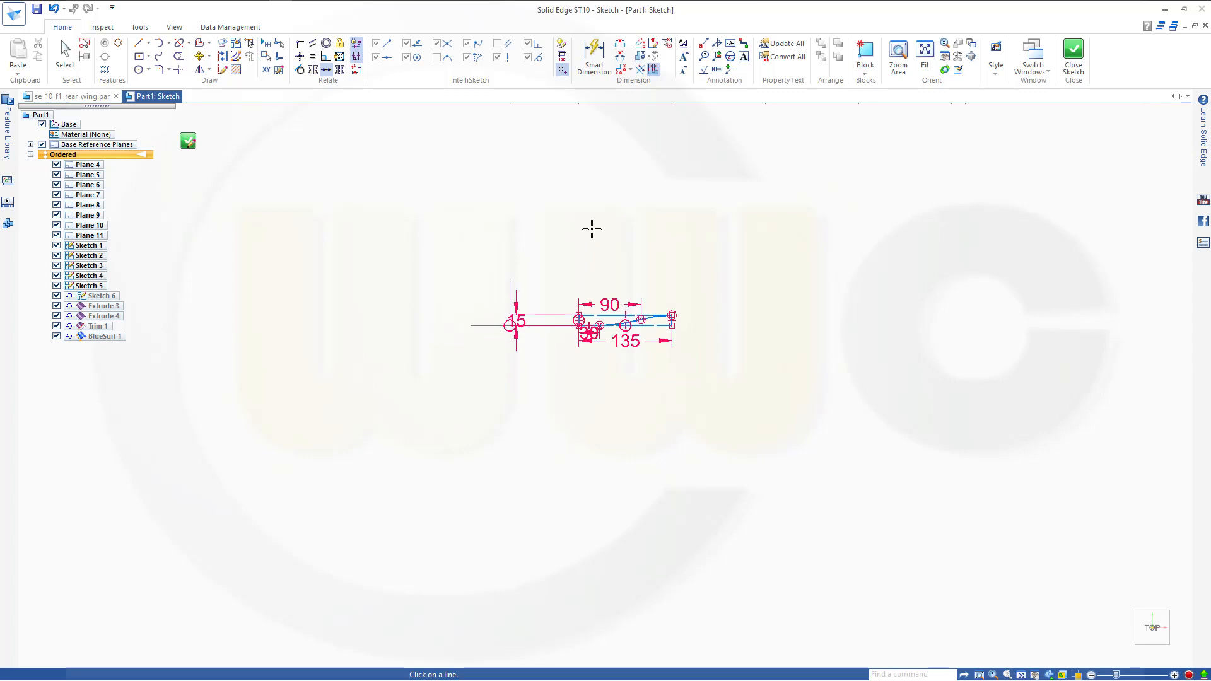
scroll(592, 229, up, 2)
scroll(591, 230, down, 1)
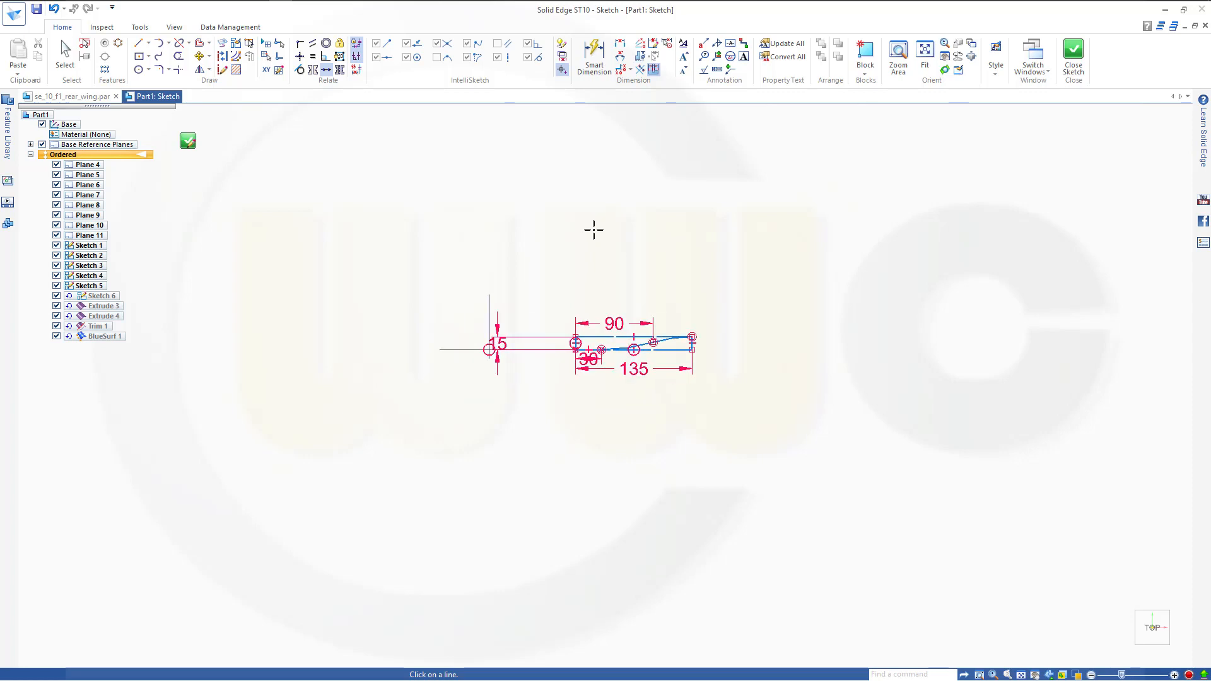
middle_drag(552, 223, 543, 373)
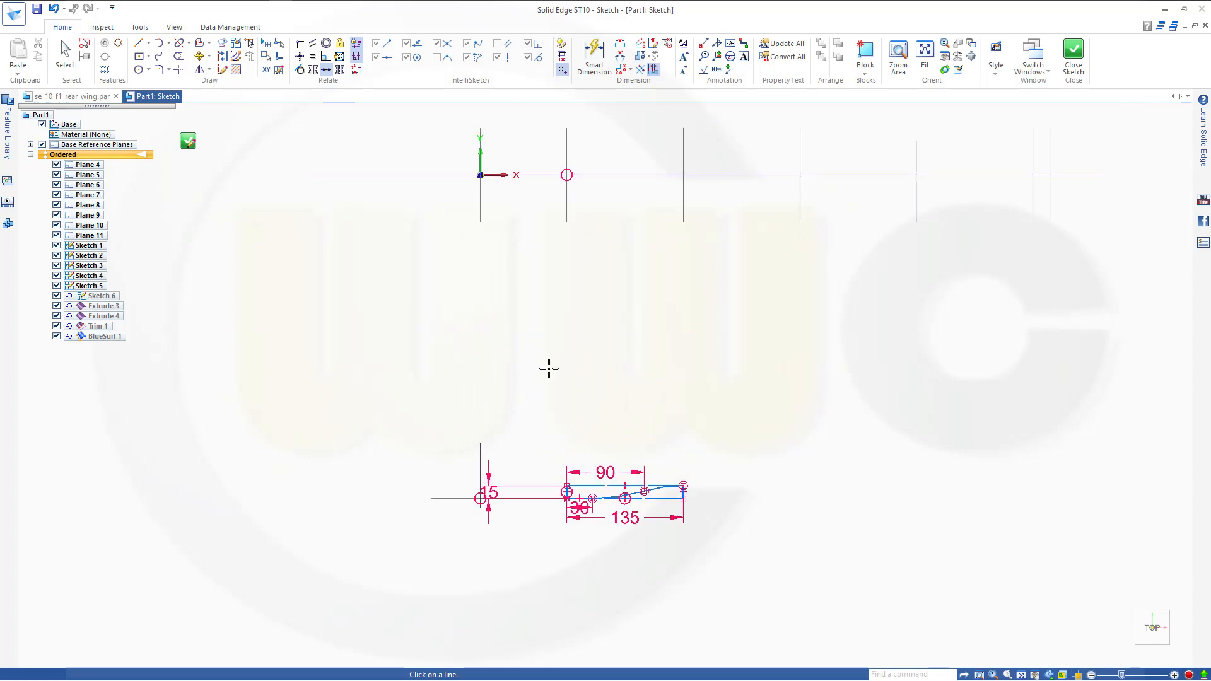
click(1073, 57)
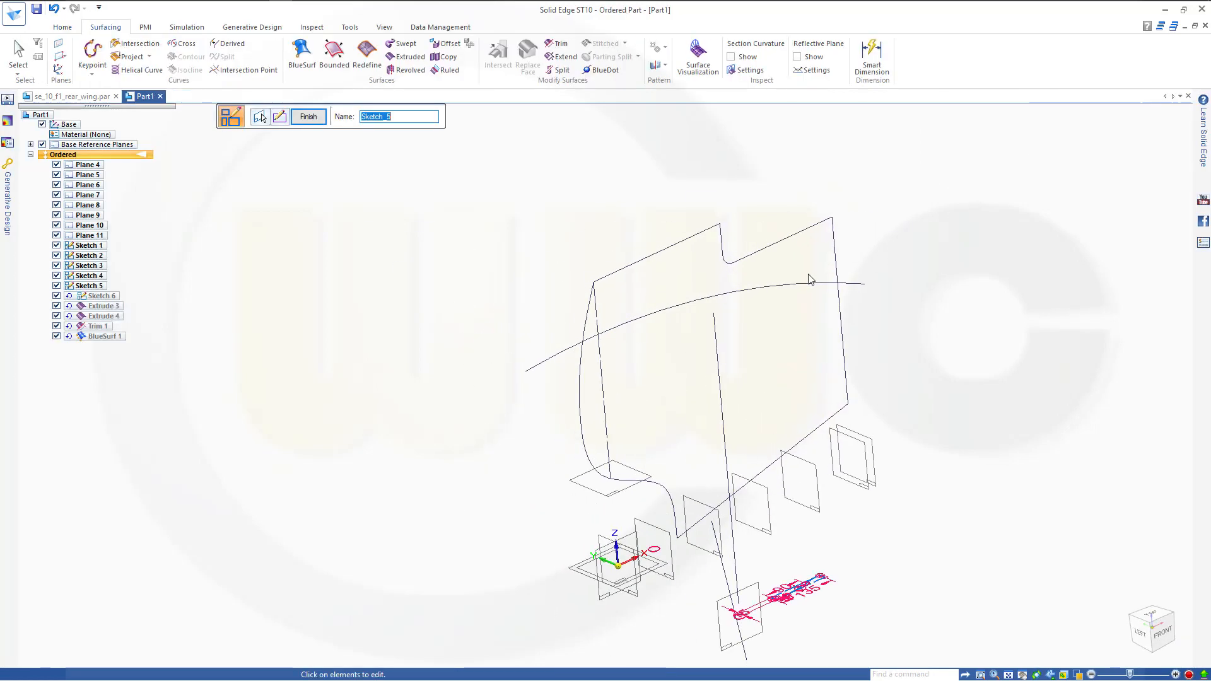
click(309, 117)
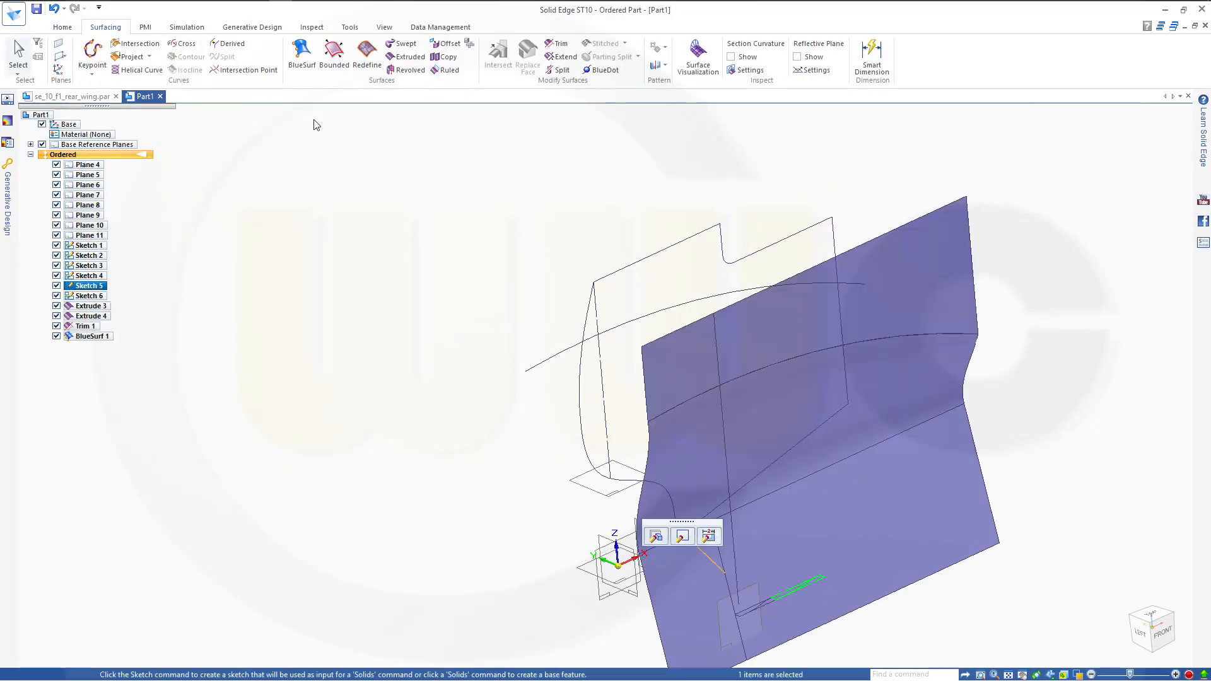
key(Escape)
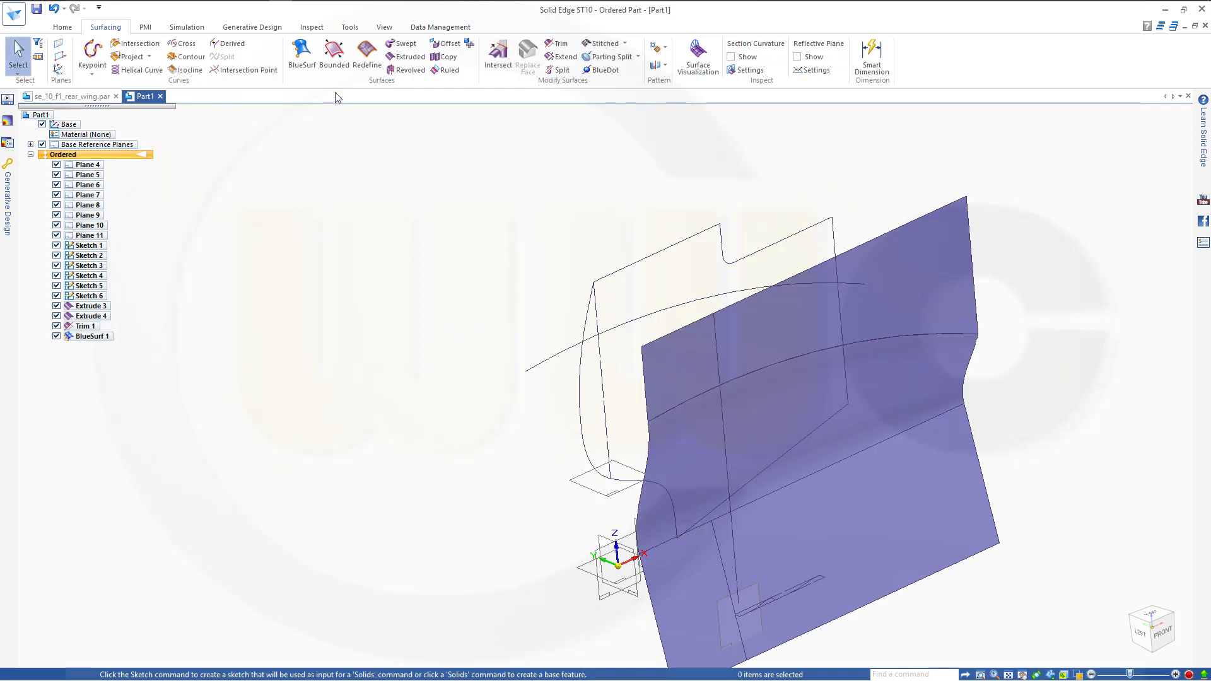
Step: Create an extruded surface from Sketch 5's curve, 700 mm upward in one direction with the non-symmetric extent turned off
click(407, 57)
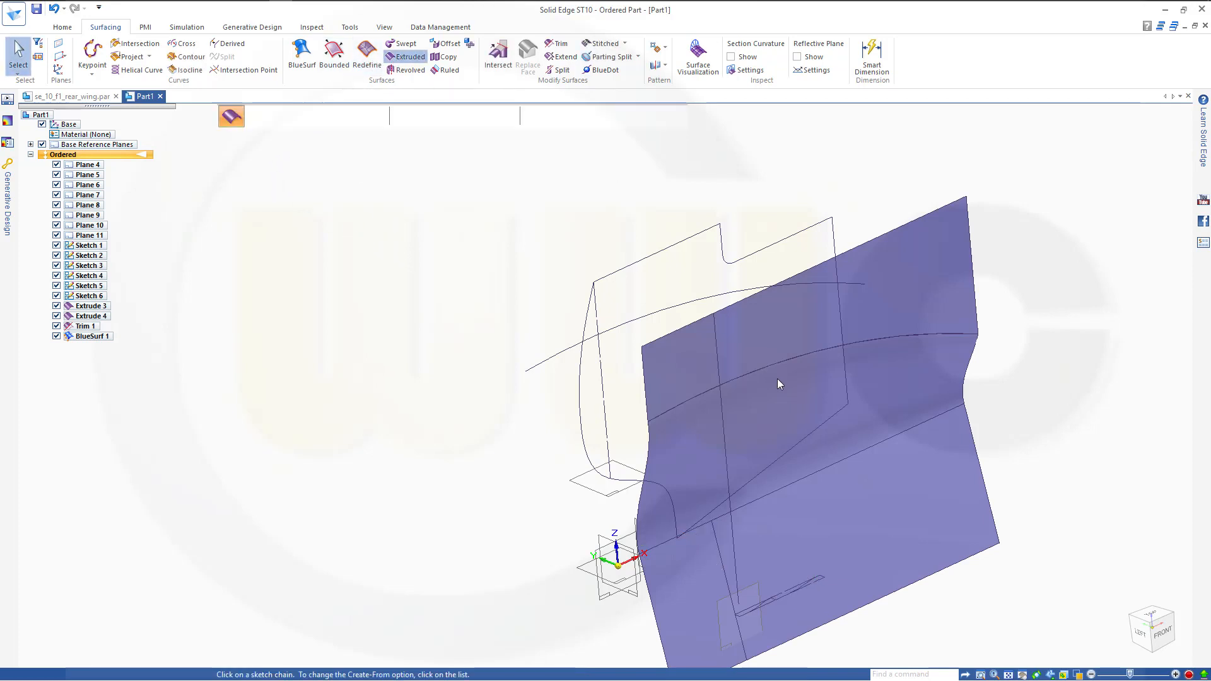
click(806, 584)
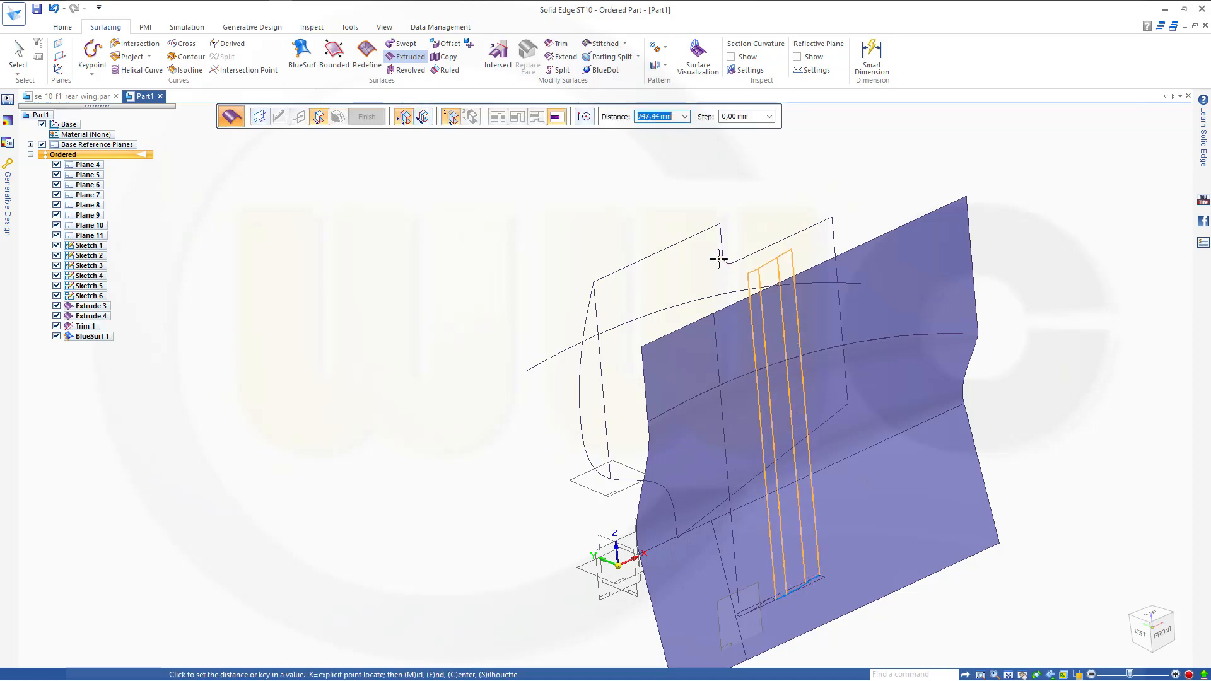
text(700)
key(Tab)
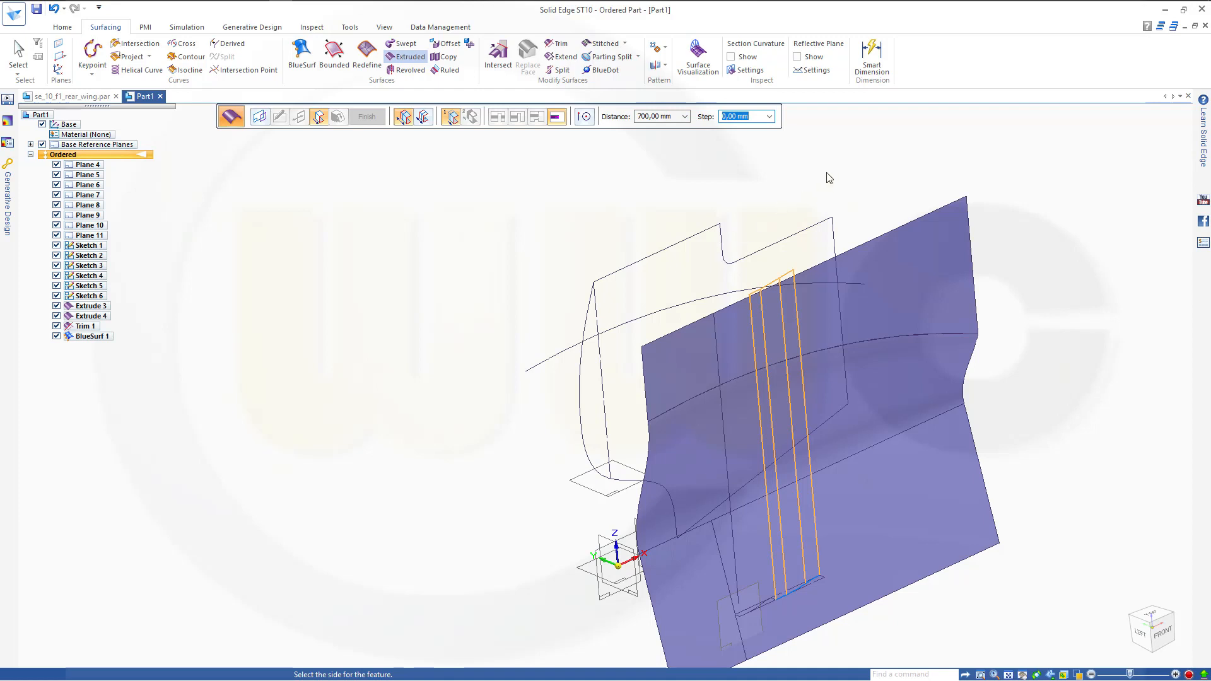
click(407, 115)
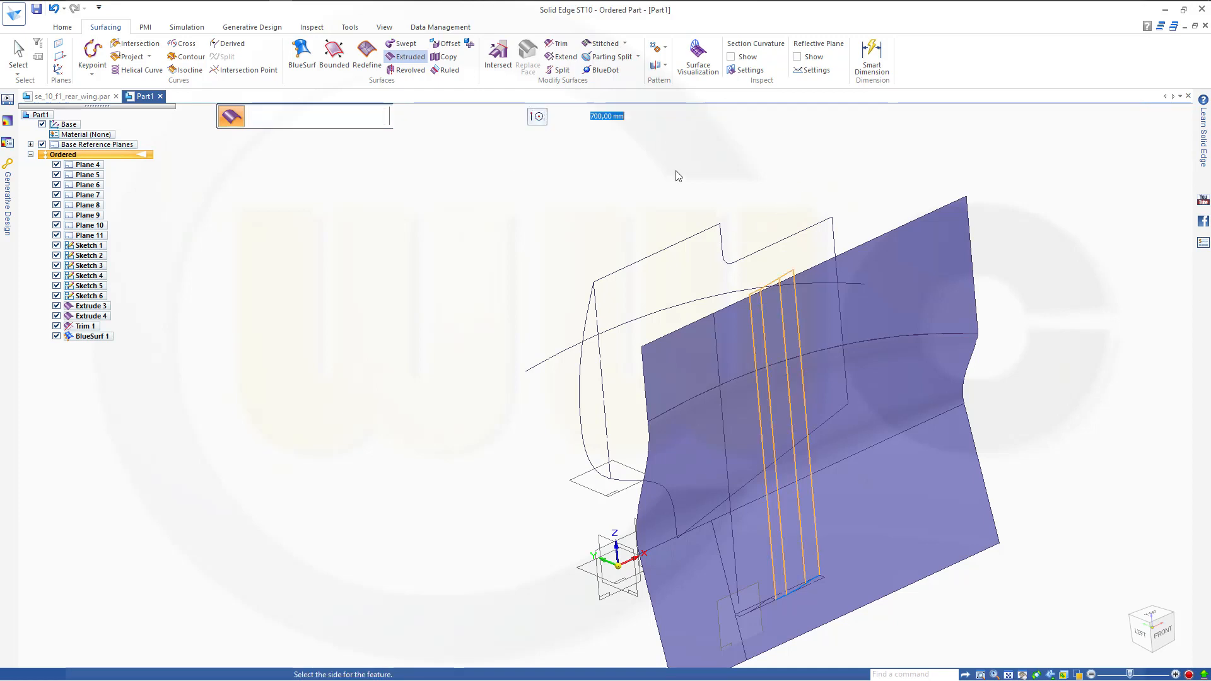
click(784, 201)
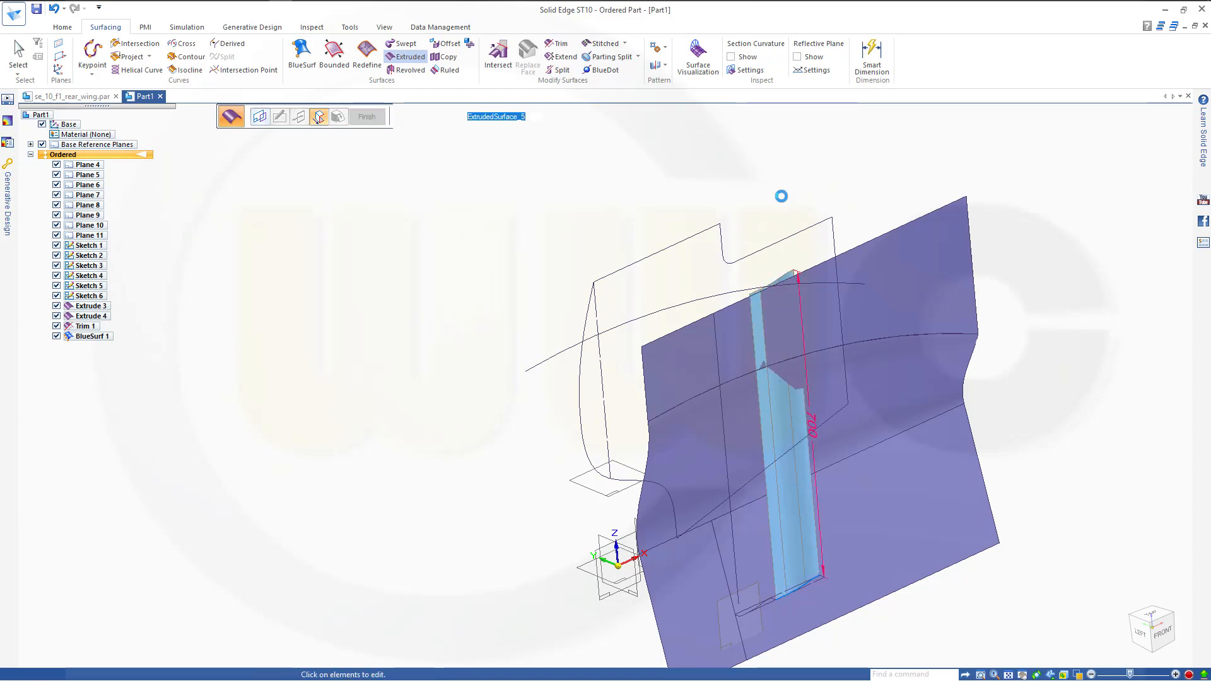
click(367, 117)
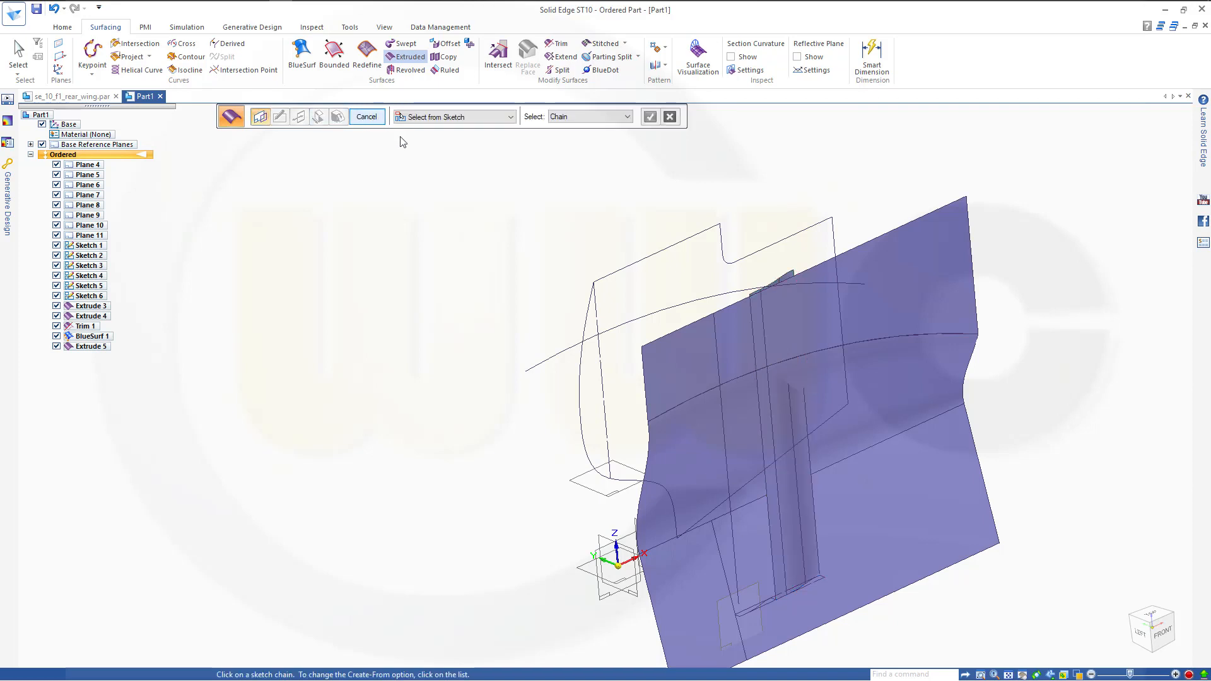
Step: Create another extruded surface 700 mm upward from the curve in Sketch 6 and end the Extruded command
click(758, 605)
right_click(637, 196)
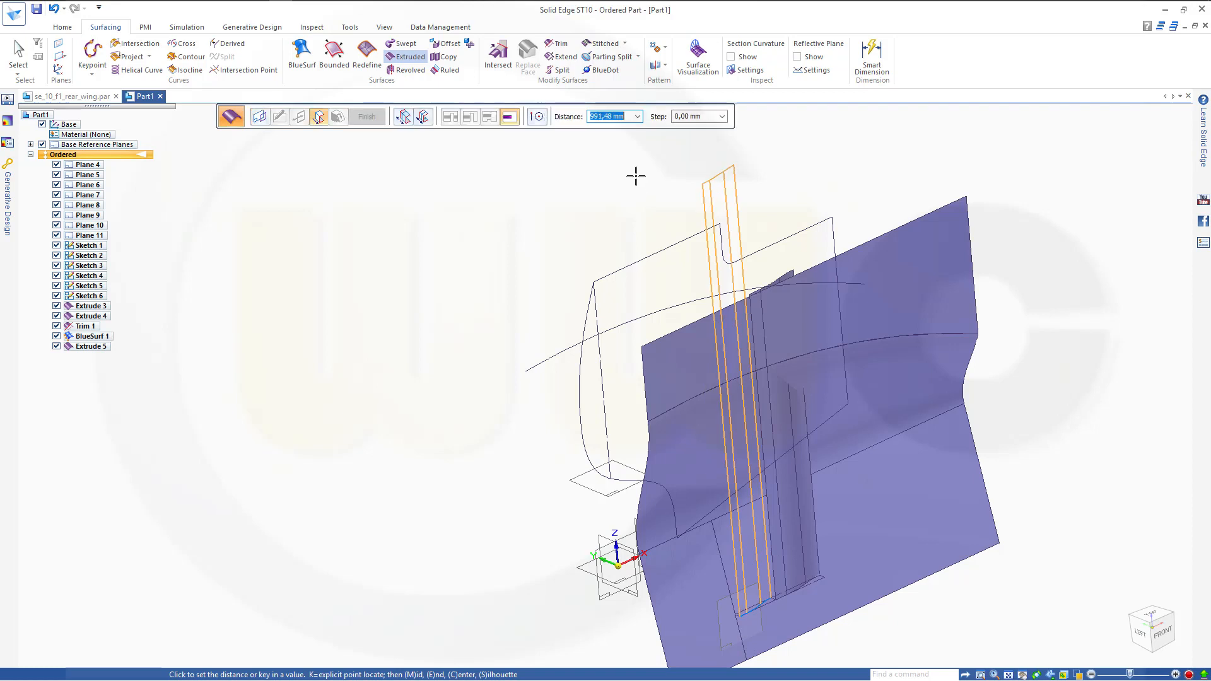
text(700)
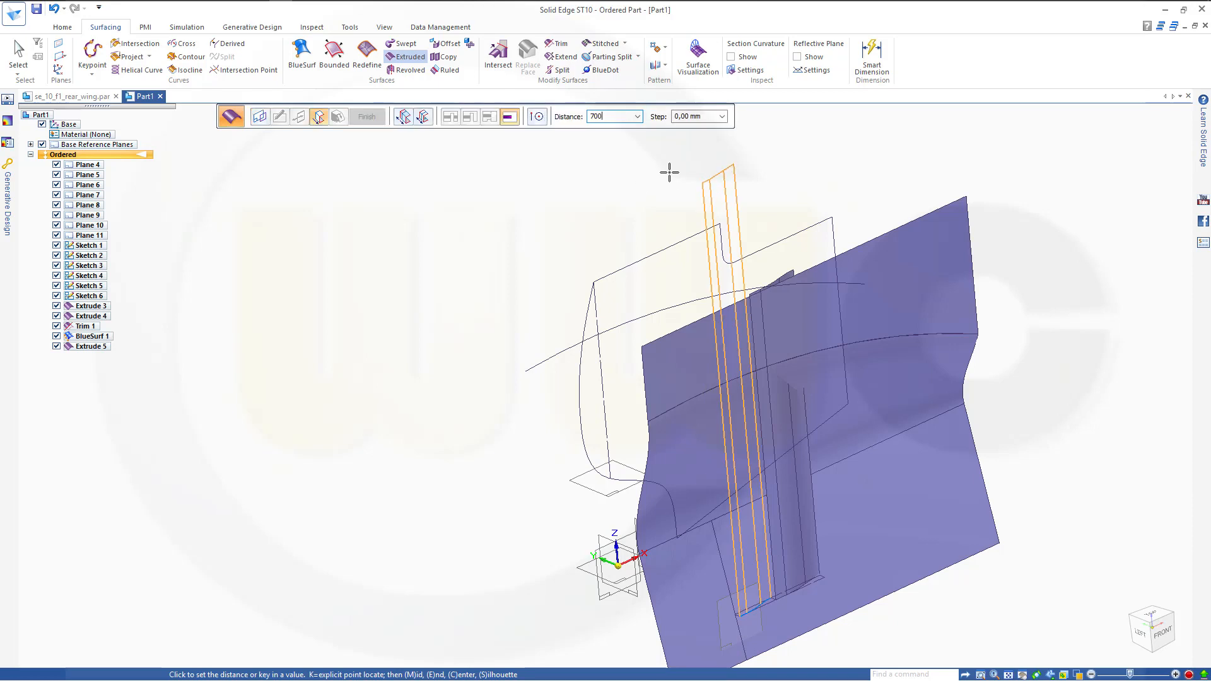
key(Tab)
click(669, 172)
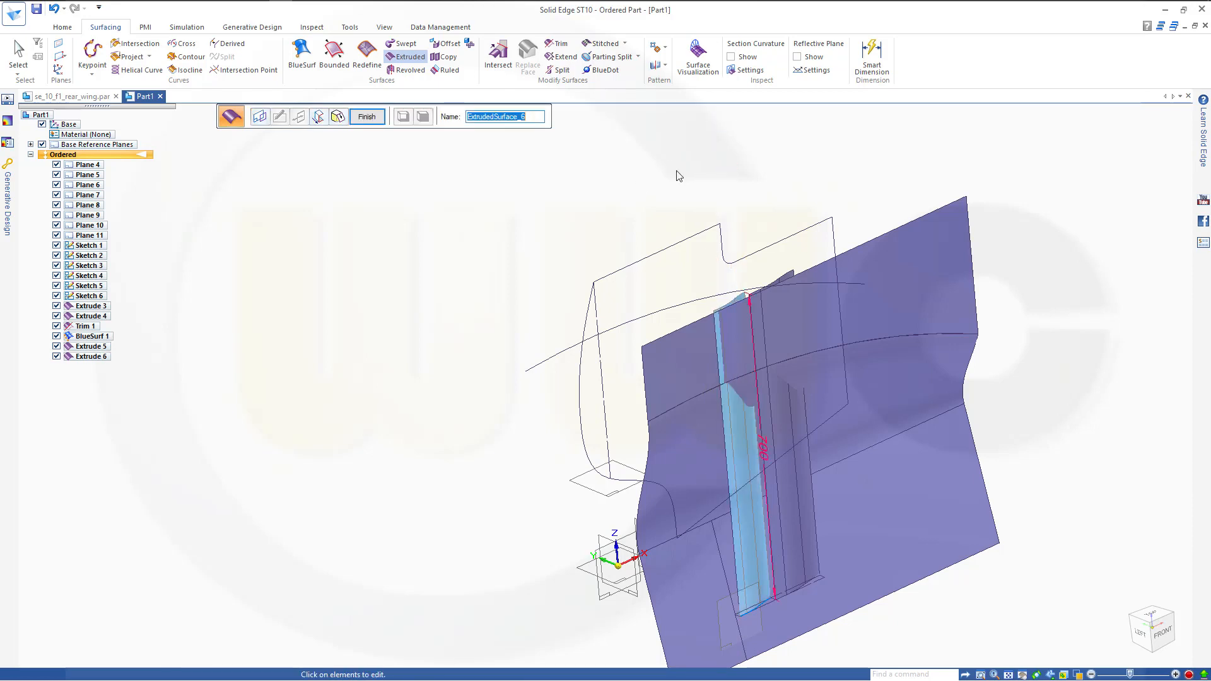
click(366, 117)
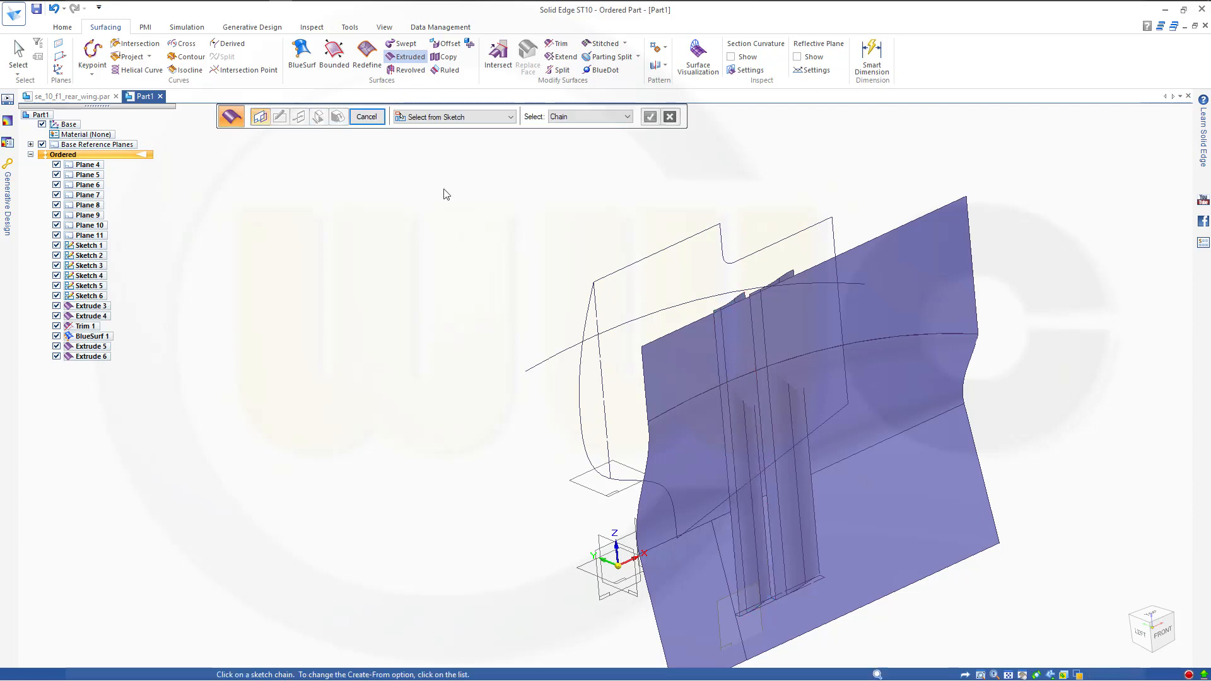
click(366, 117)
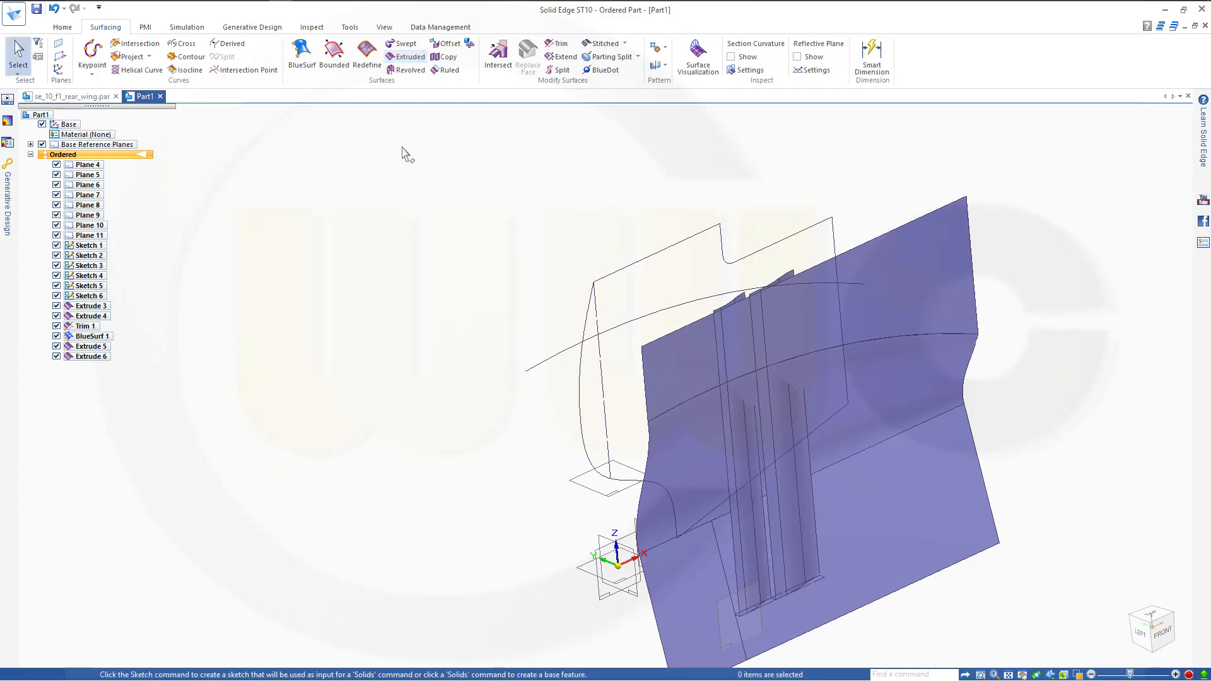
middle_drag(548, 310, 466, 346)
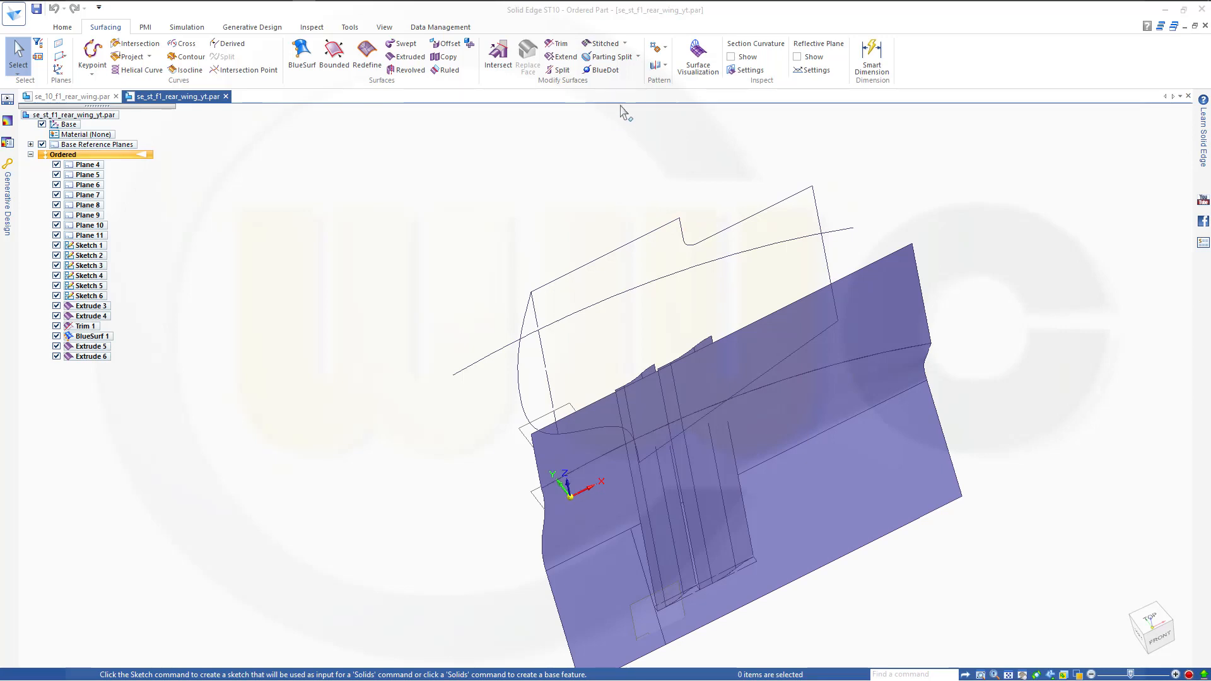
Step: Start a body pattern of the S-curve surface Extrude 5, using the horizontal base plane as the pattern sketch plane
click(665, 49)
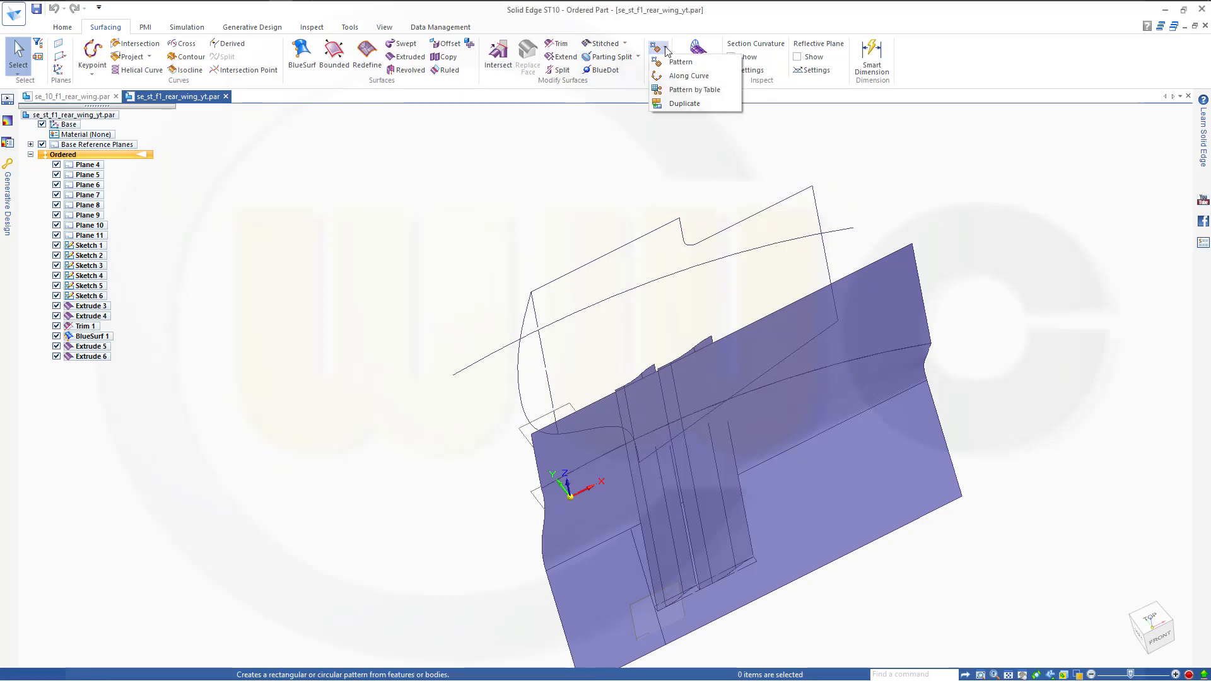
click(680, 62)
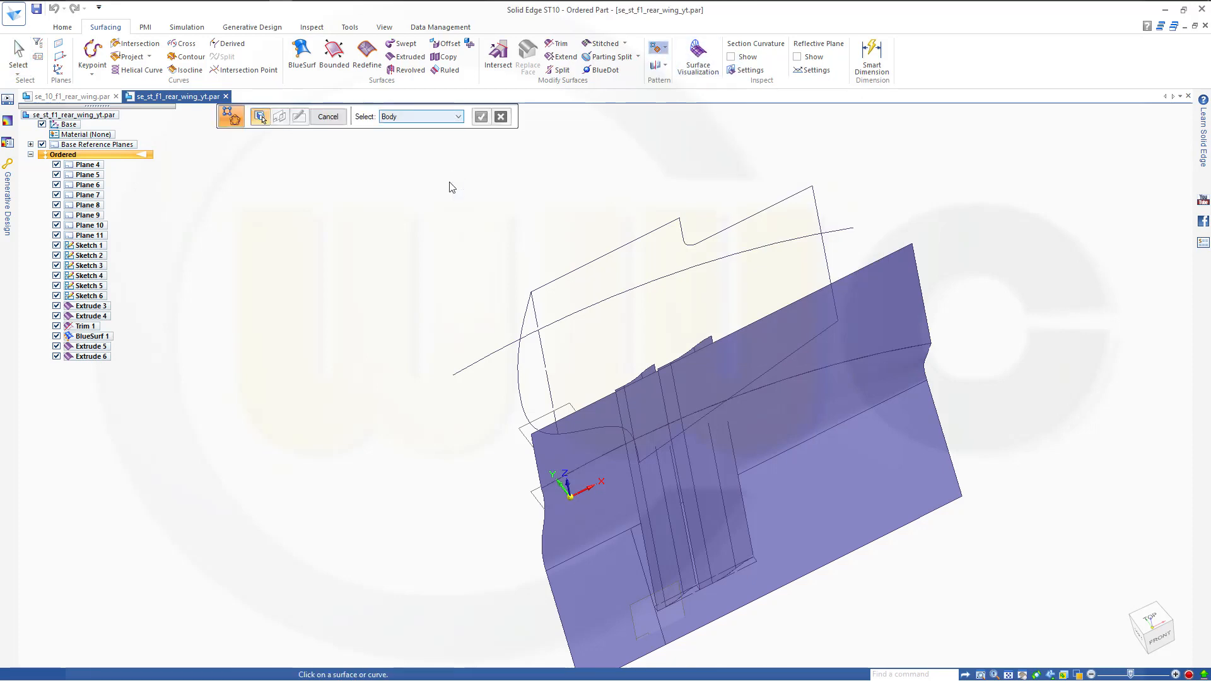
click(695, 479)
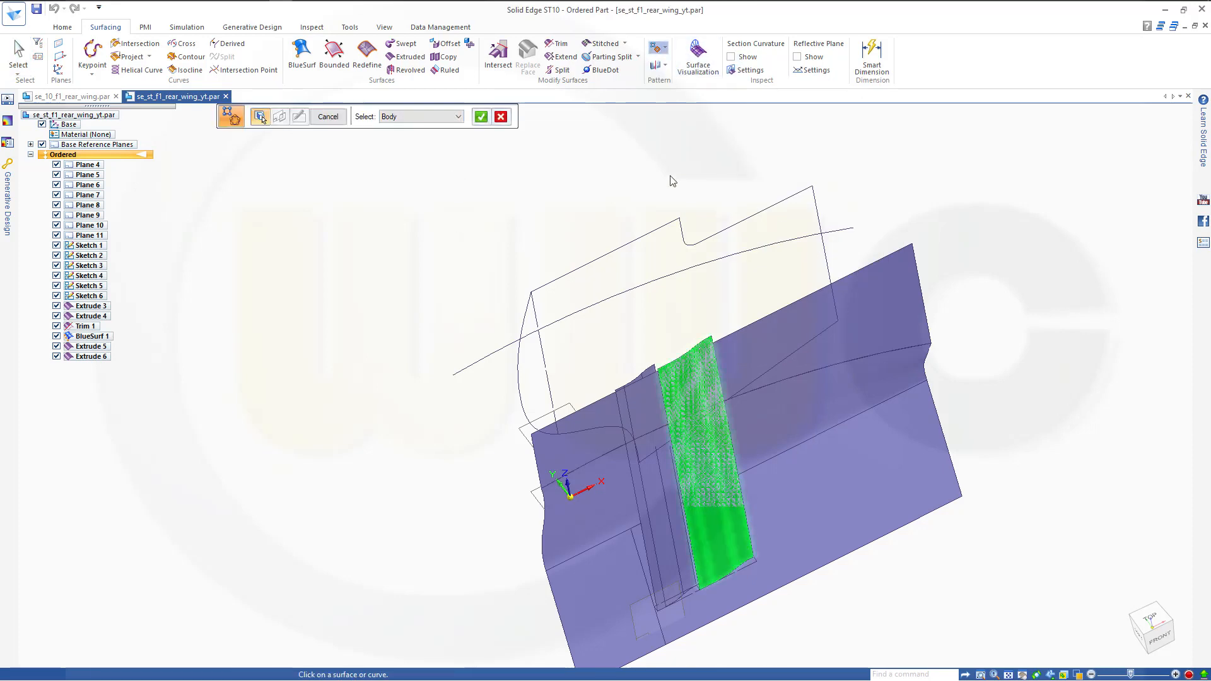
right_click(498, 174)
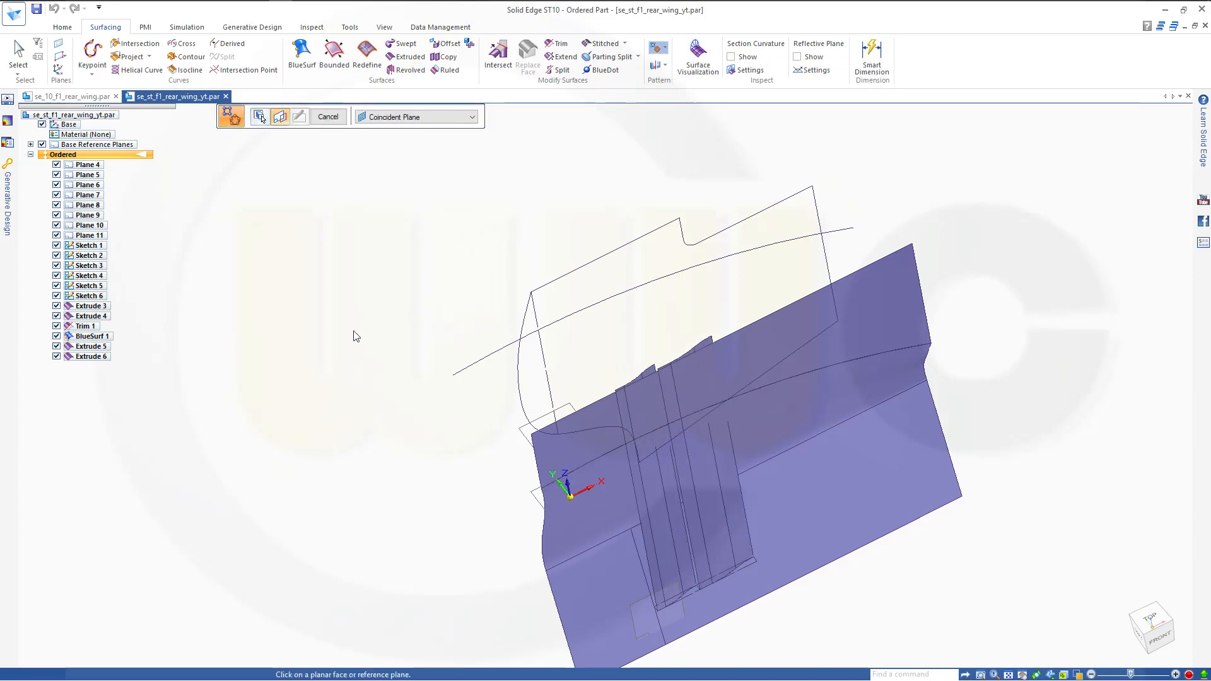
middle_drag(388, 314, 417, 305)
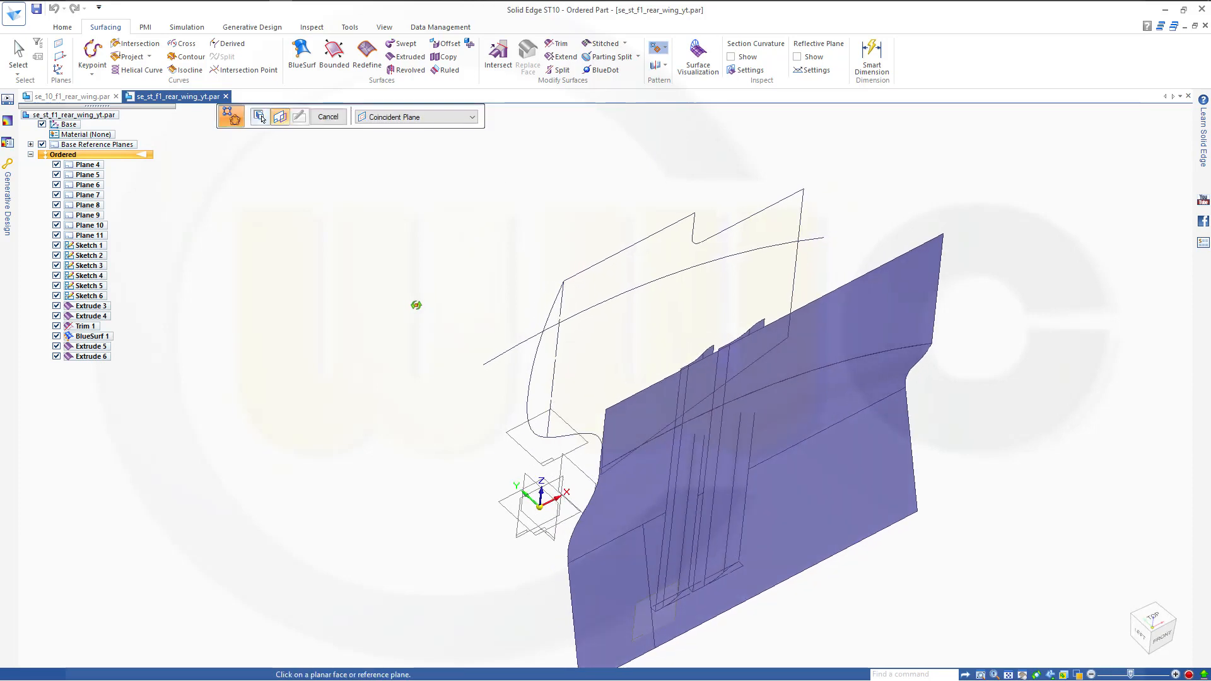
click(565, 532)
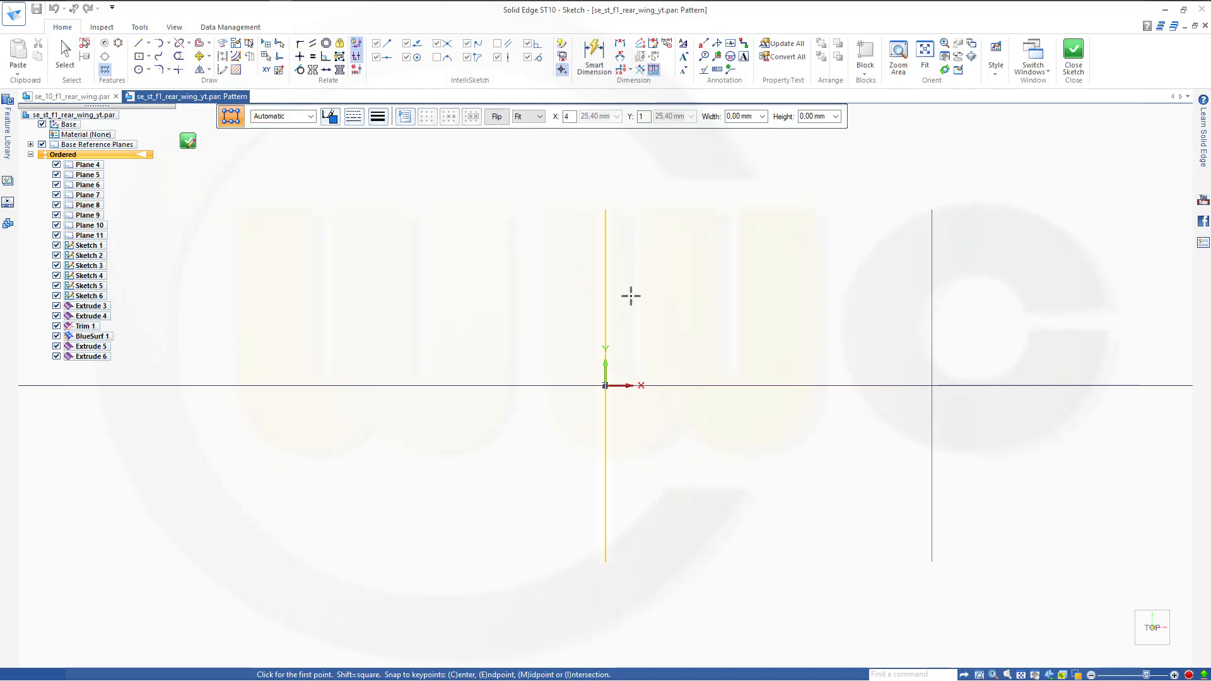
Step: Draw a rectangular pattern frame from the origin, about 131 mm wide and 24 mm high, with 4 by 1 occurrences
click(606, 385)
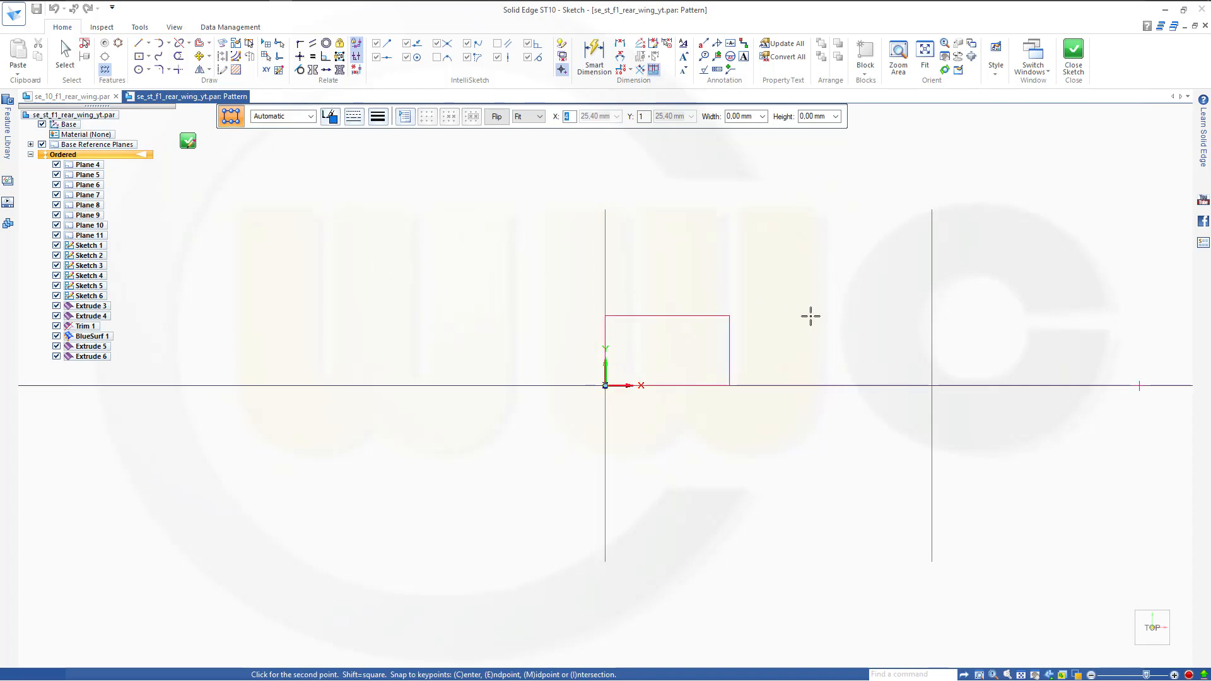
click(1034, 307)
key(Escape)
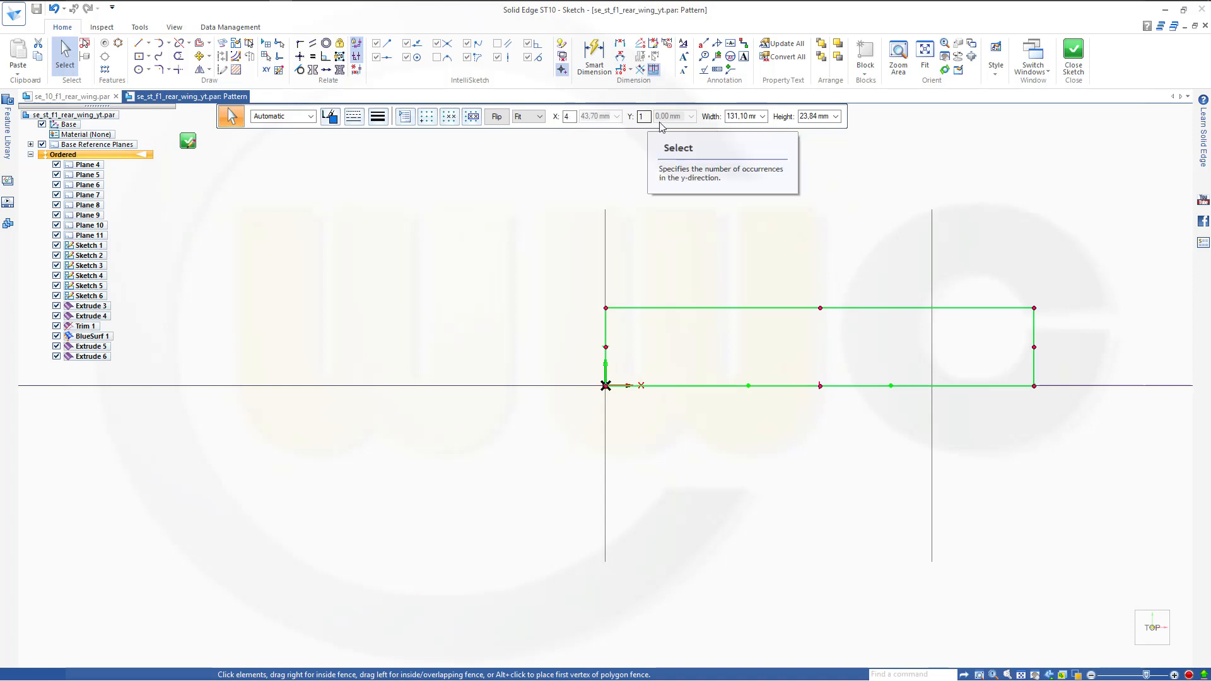
Step: Change the pattern to fixed spacing with 135 mm between occurrences in X, close its sketch and finish the surface pattern
click(539, 117)
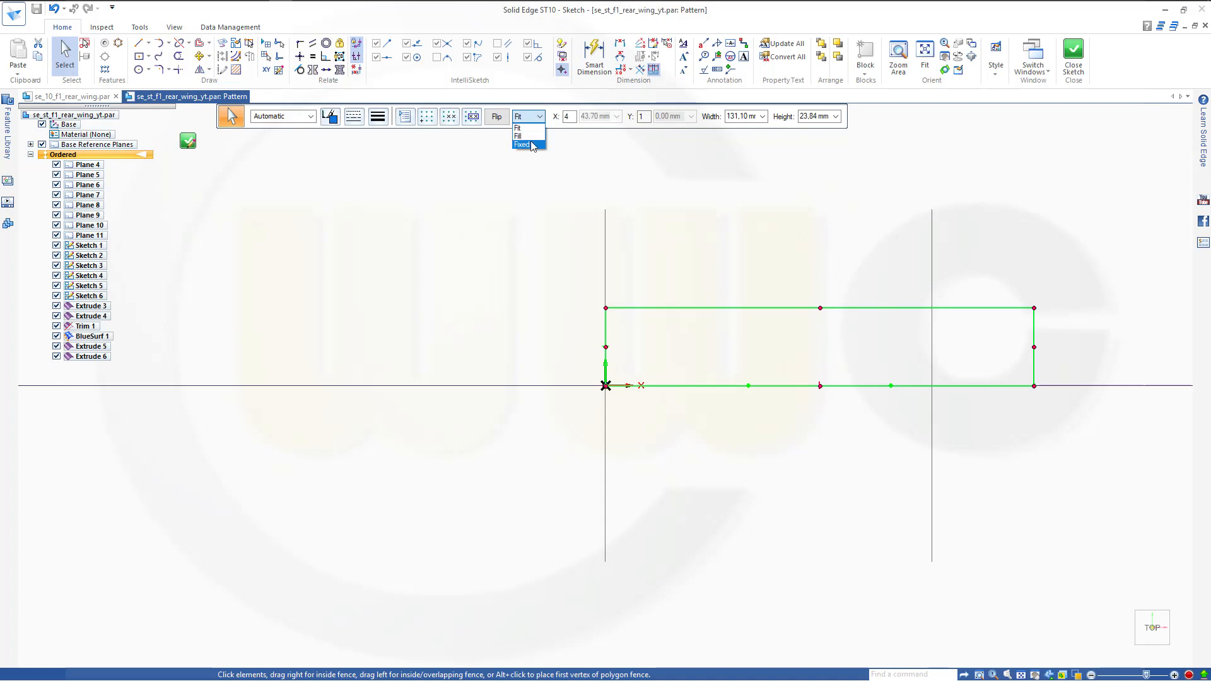
click(528, 145)
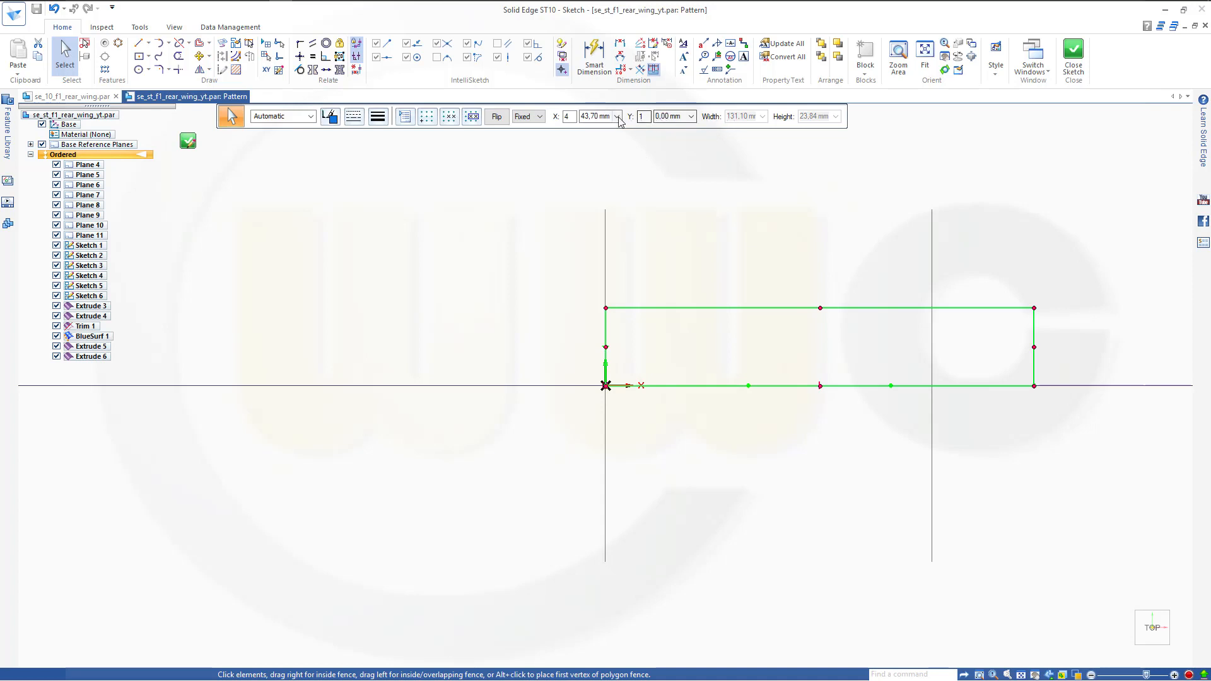
click(585, 119)
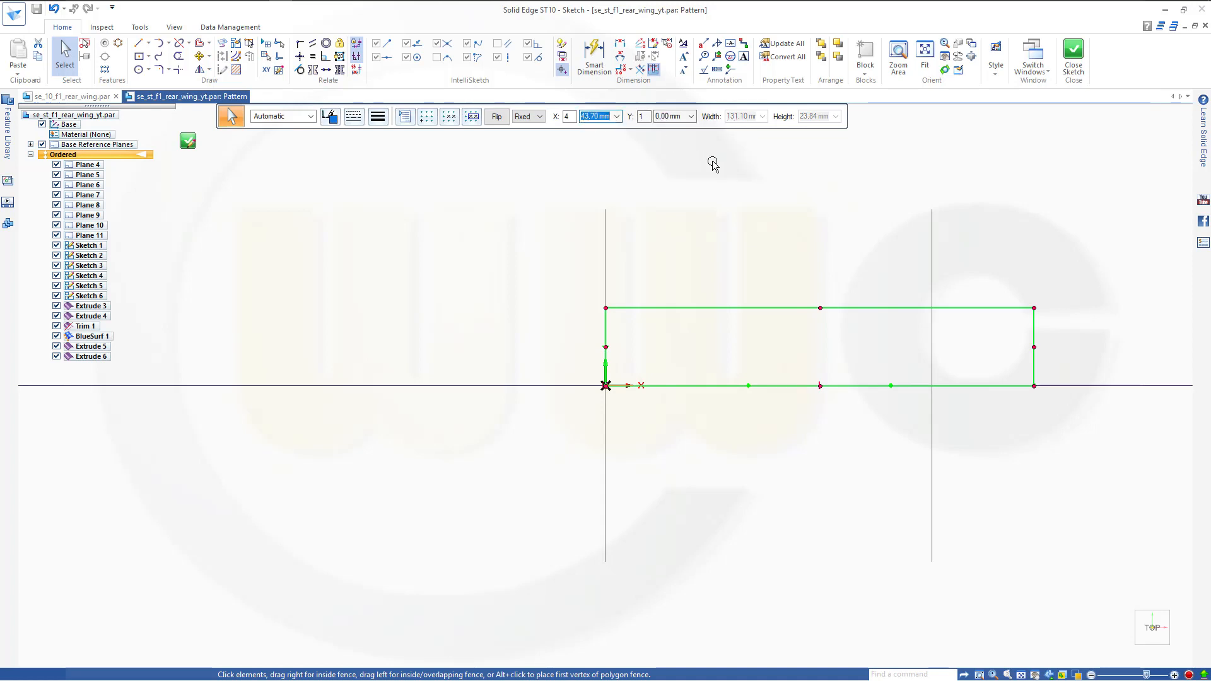
text(135)
key(Tab)
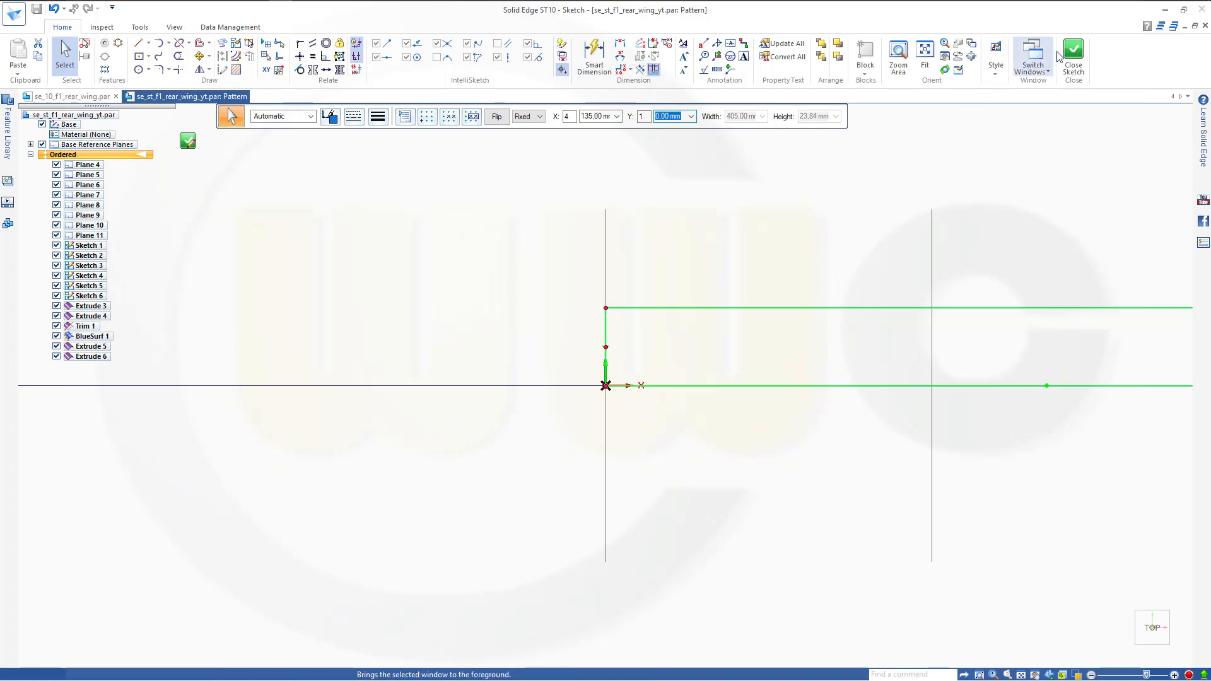
click(1076, 55)
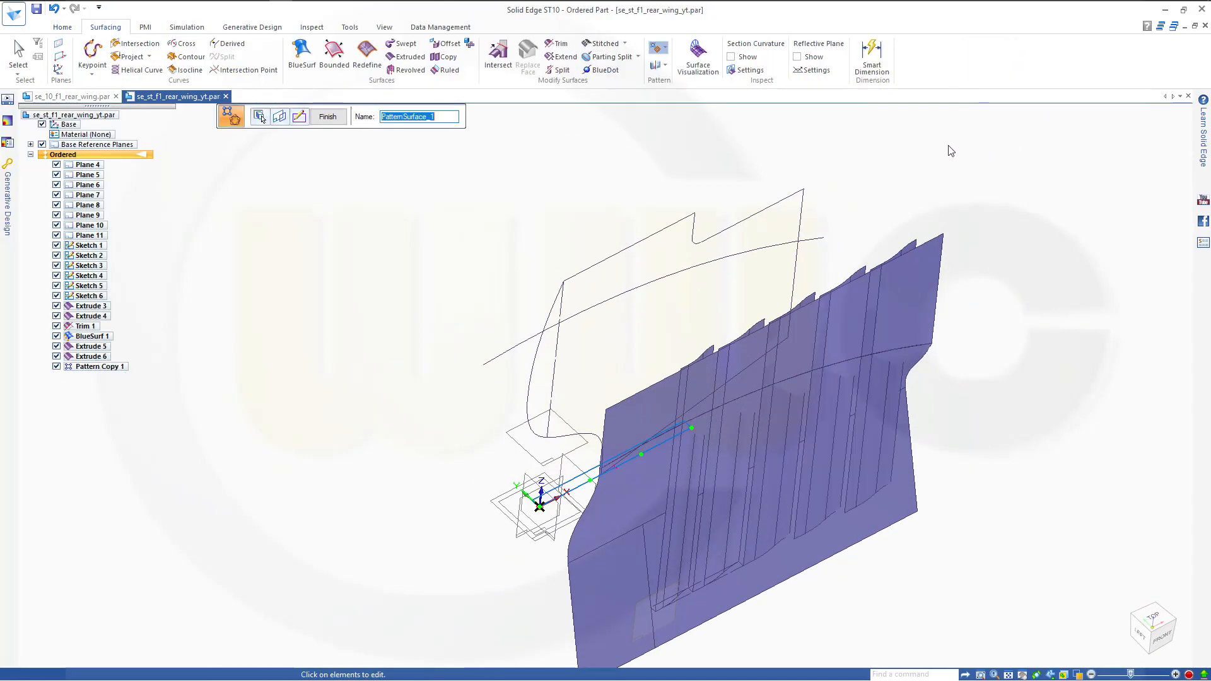
middle_drag(503, 224, 457, 203)
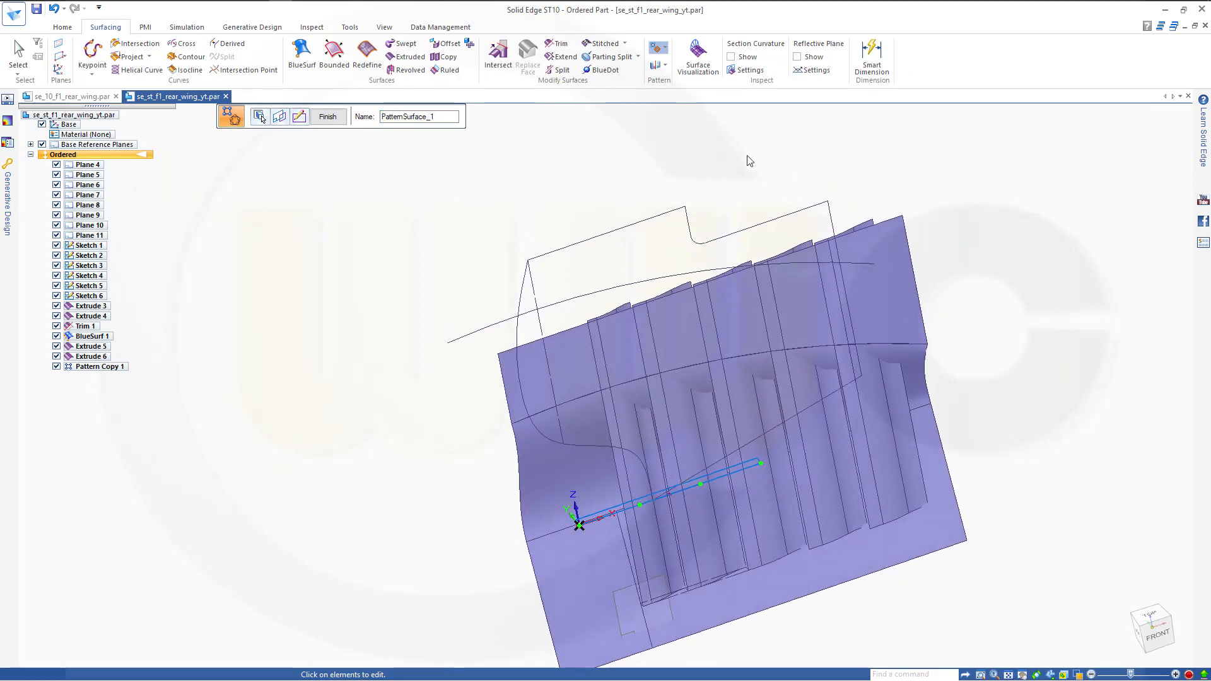
click(328, 117)
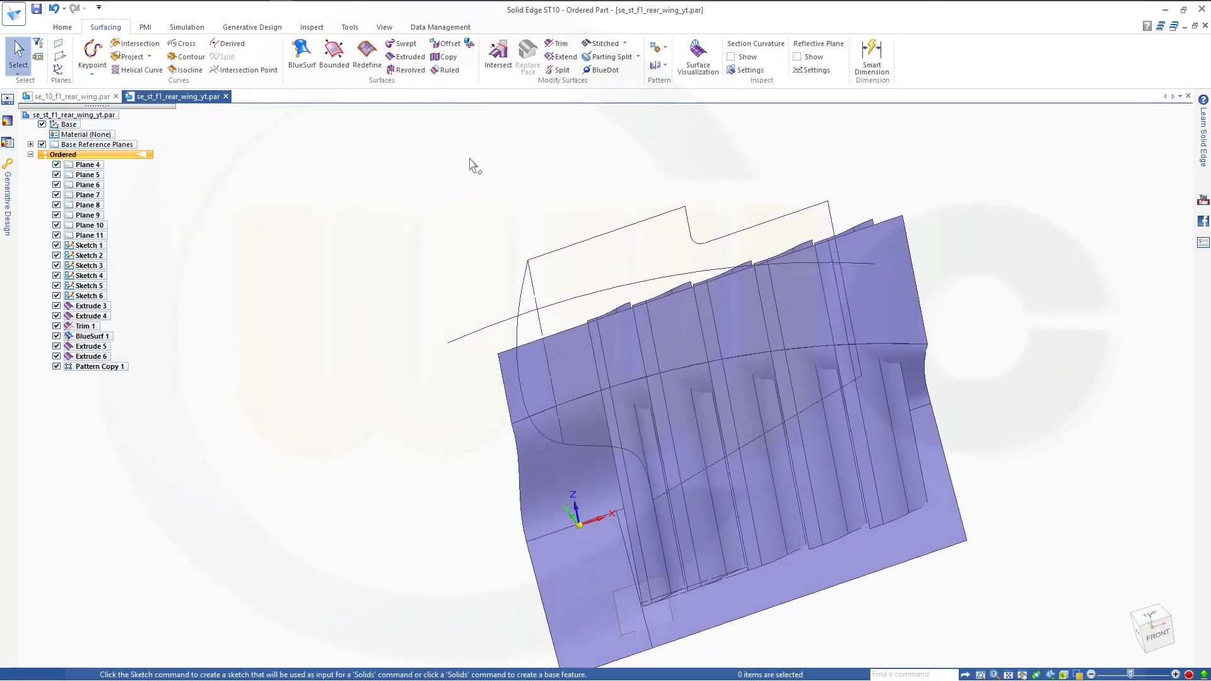
Step: Create an extruded surface from the arched curve, 600 mm toward and through the wing surfaces, and end the Extruded command
middle_drag(505, 241, 554, 201)
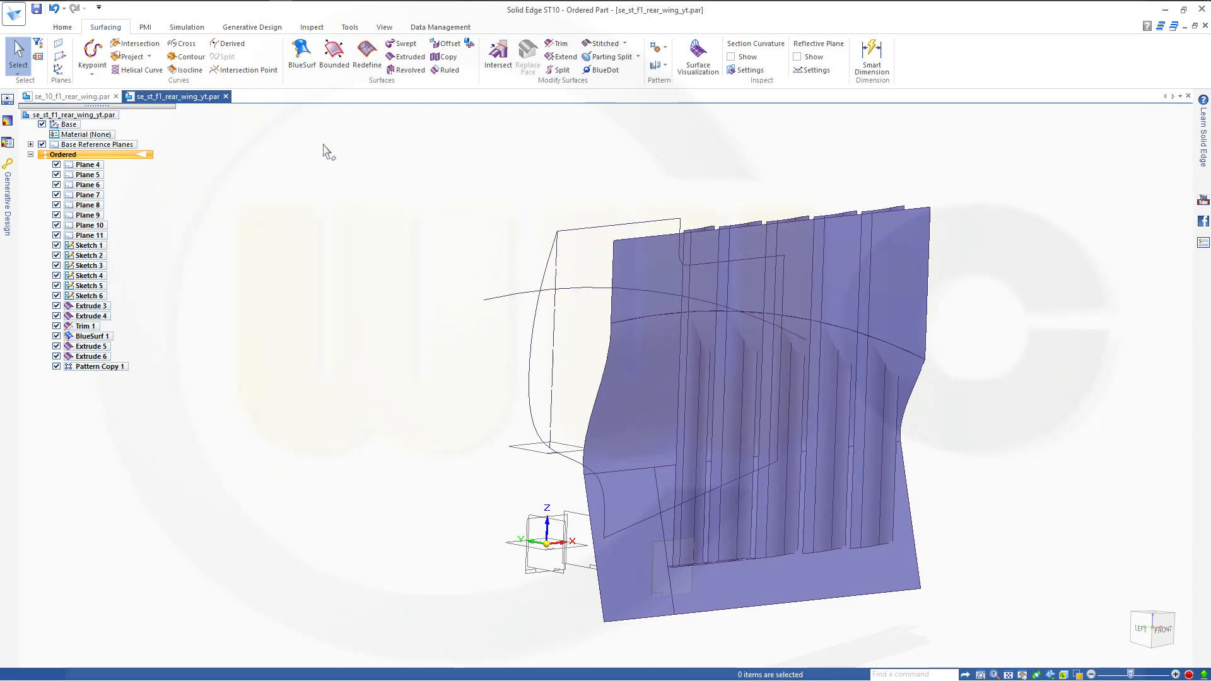
click(407, 56)
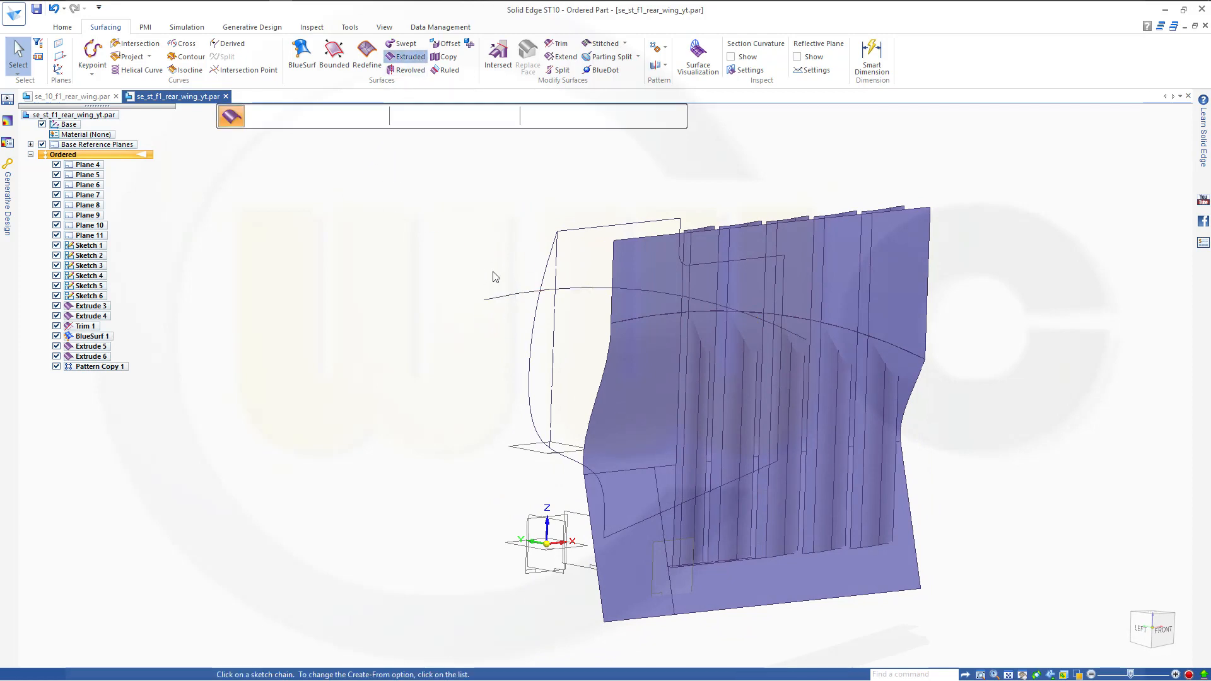
click(509, 296)
right_click(462, 211)
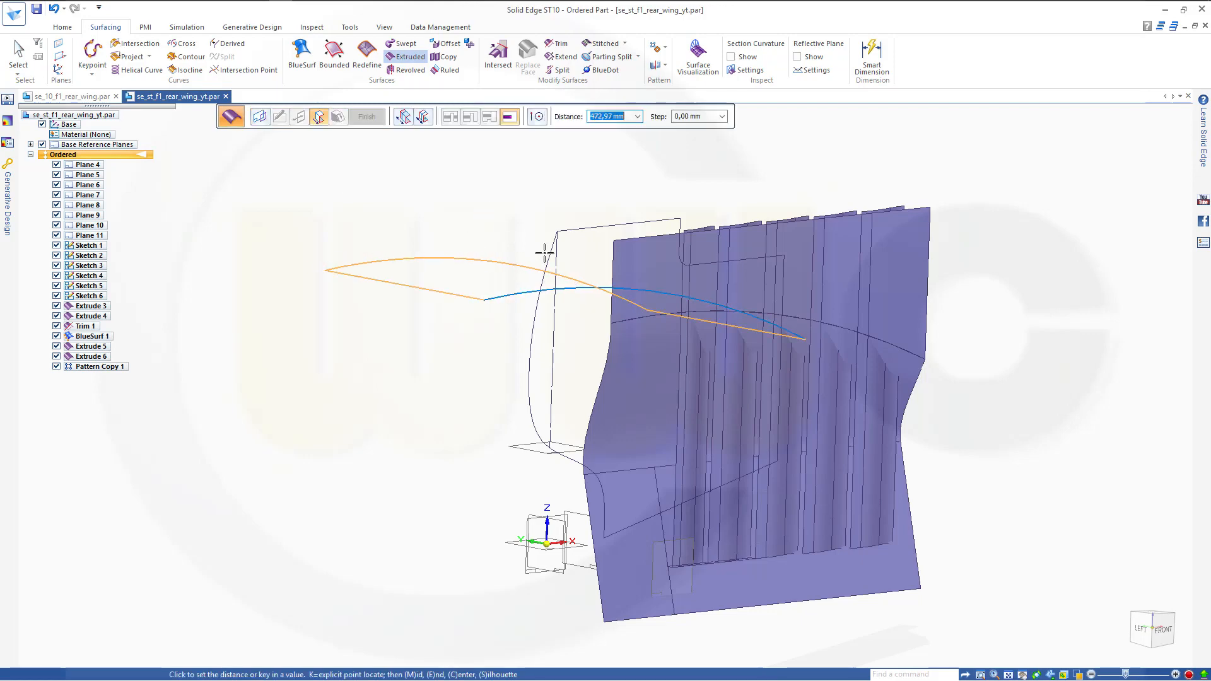
middle_drag(853, 391, 929, 425)
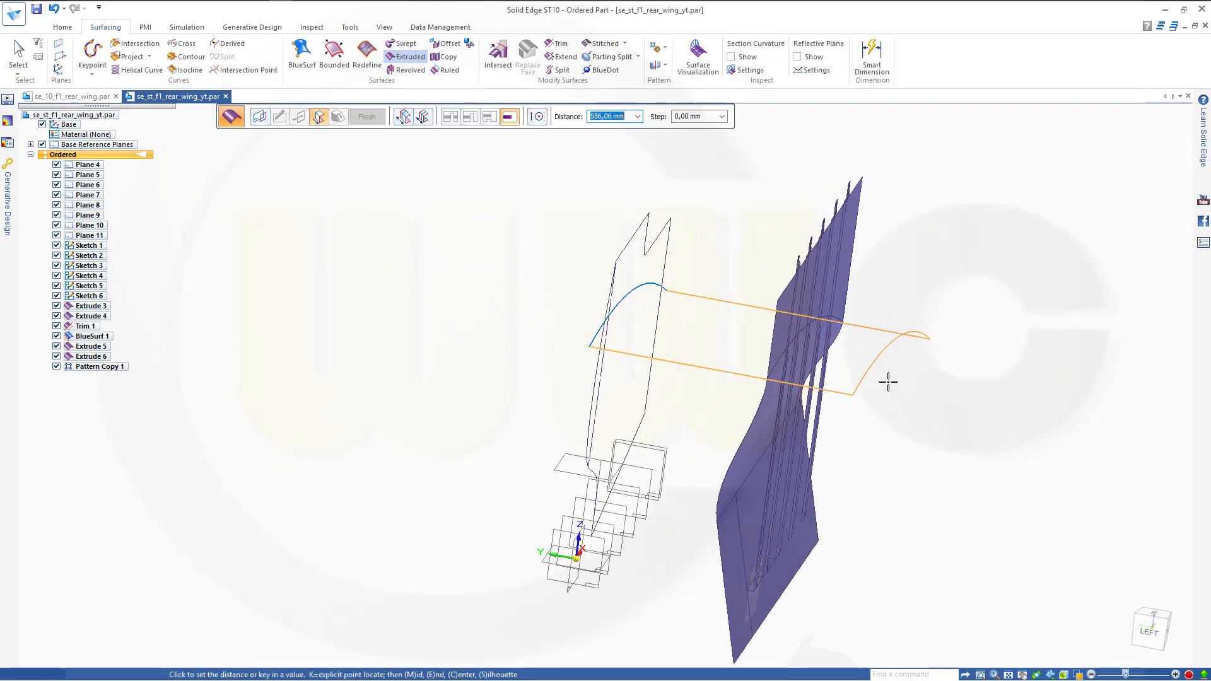
text(600)
key(Tab)
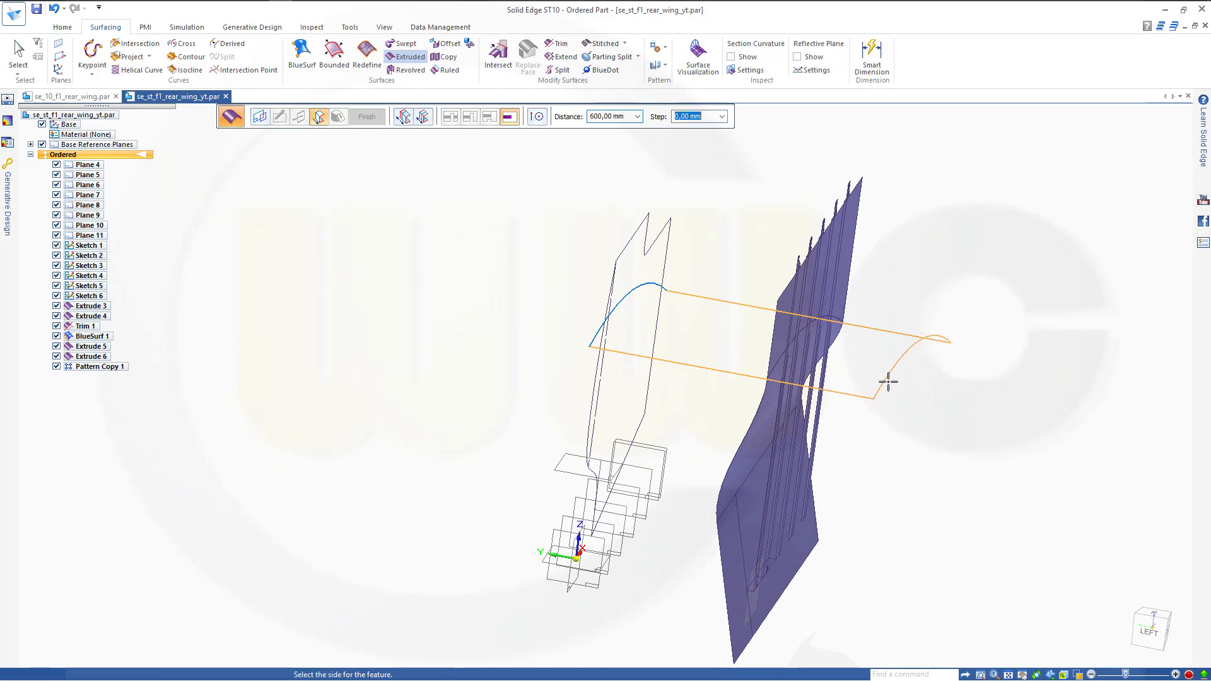
click(954, 289)
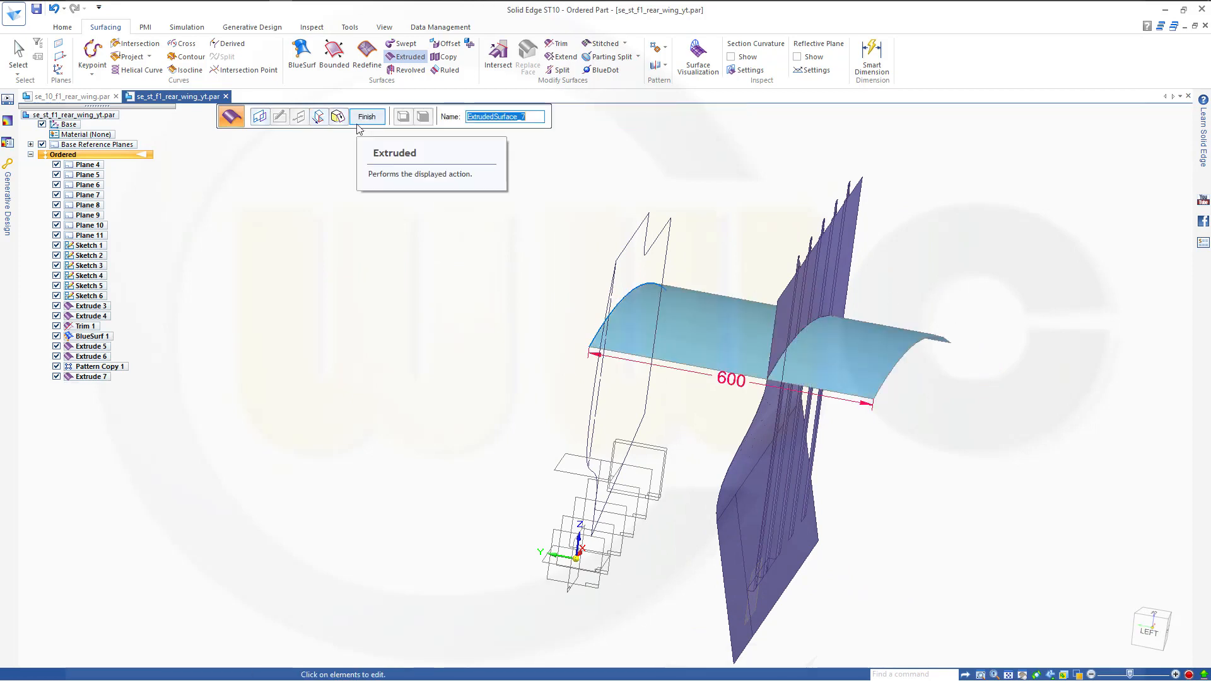
click(365, 120)
middle_drag(457, 262, 404, 248)
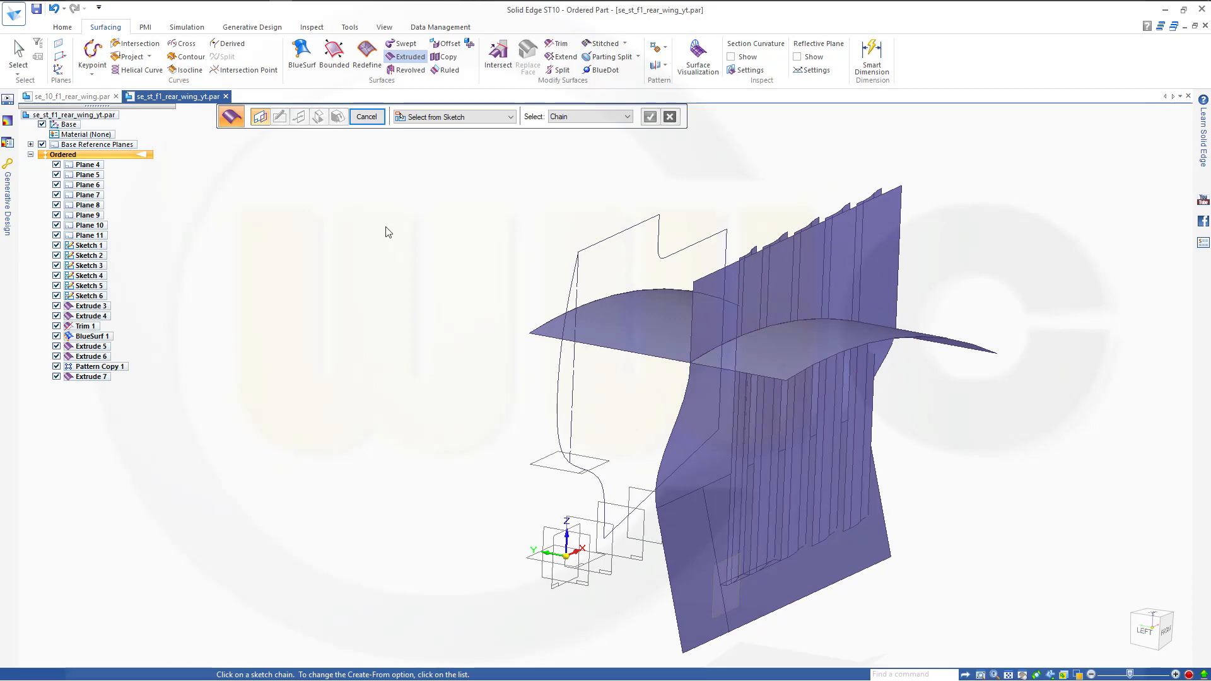
click(367, 119)
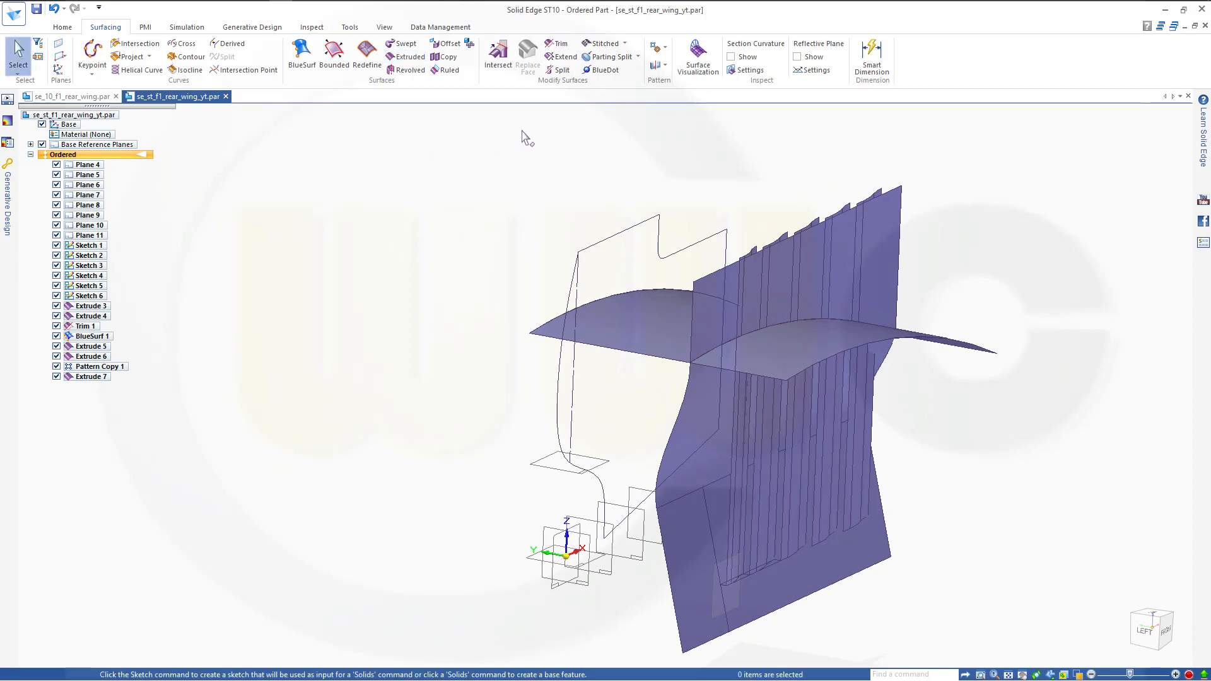
Step: Offset the arched surface 30 mm downward, then hide the original arched surface Extrude 7
click(446, 44)
click(622, 343)
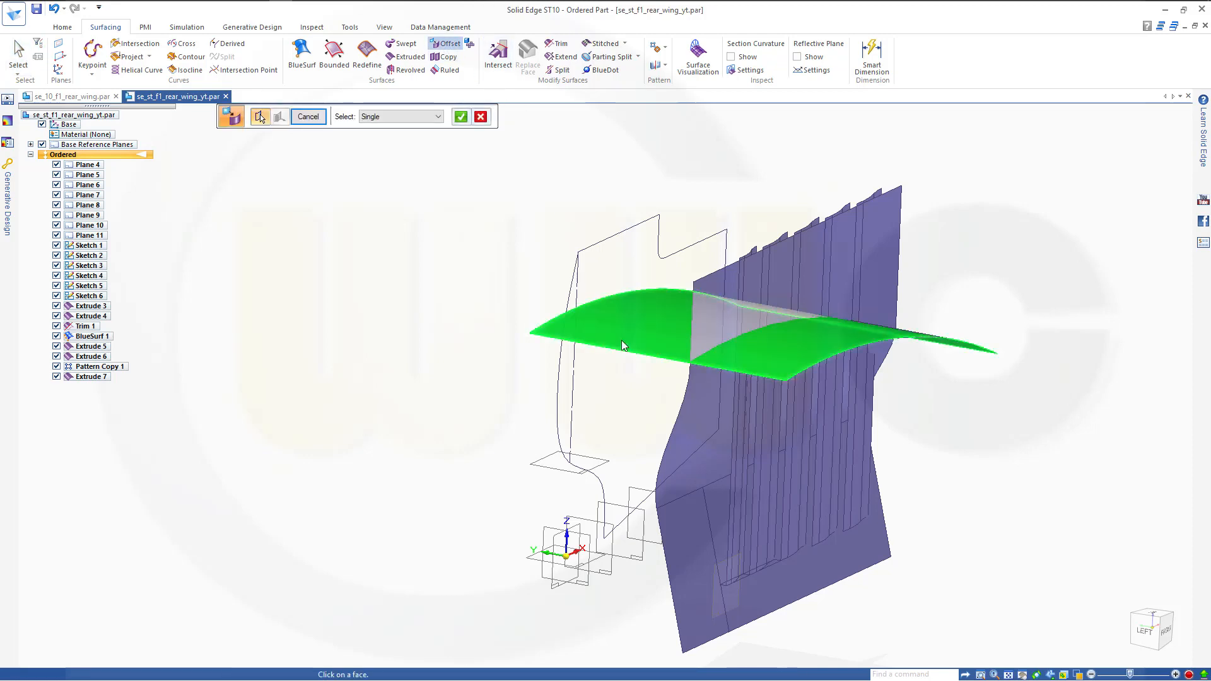
right_click(452, 276)
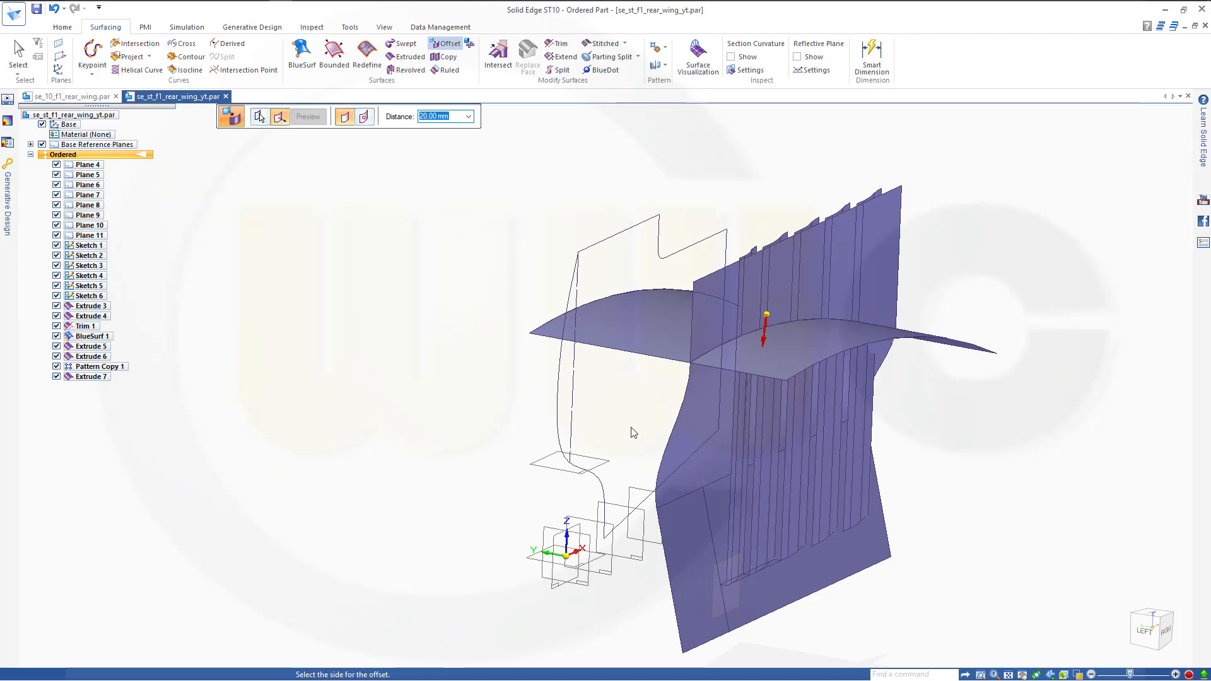
text(30)
click(586, 482)
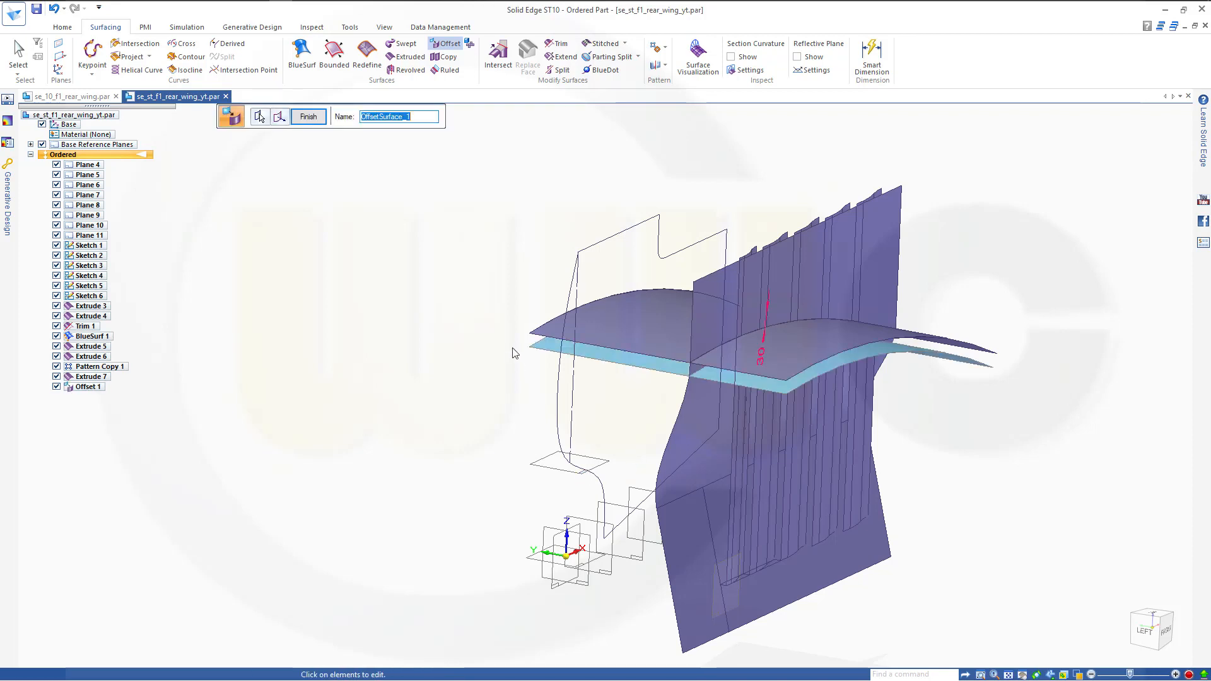
click(309, 118)
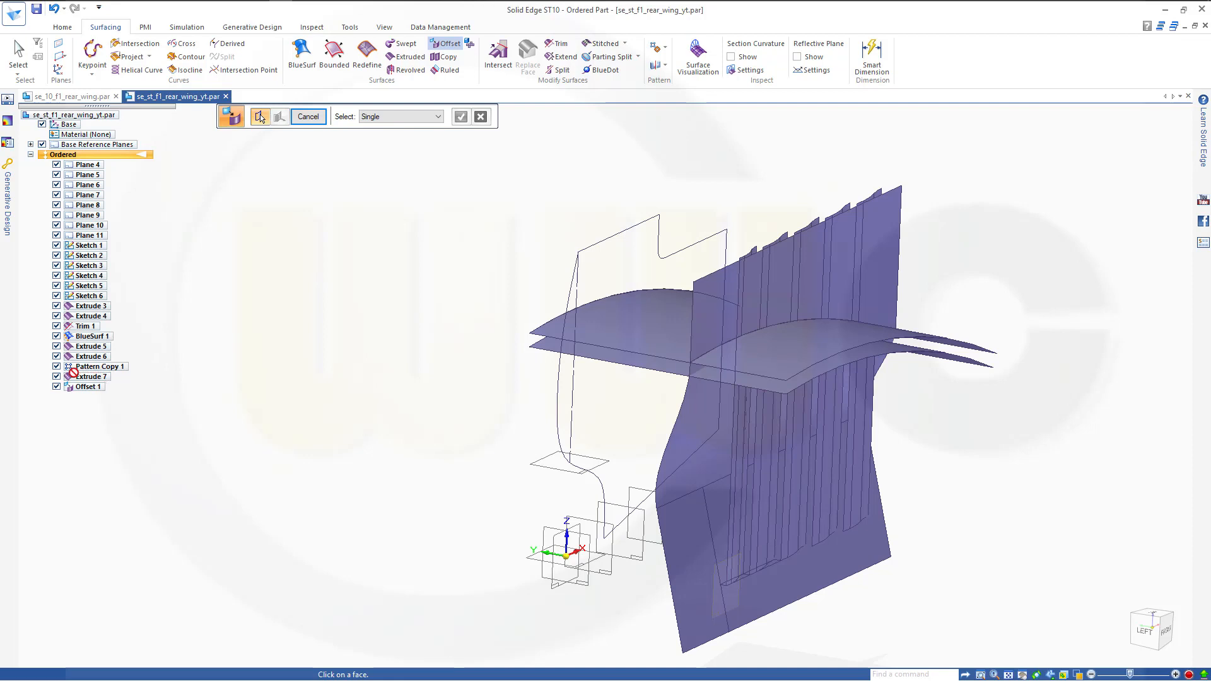
click(304, 118)
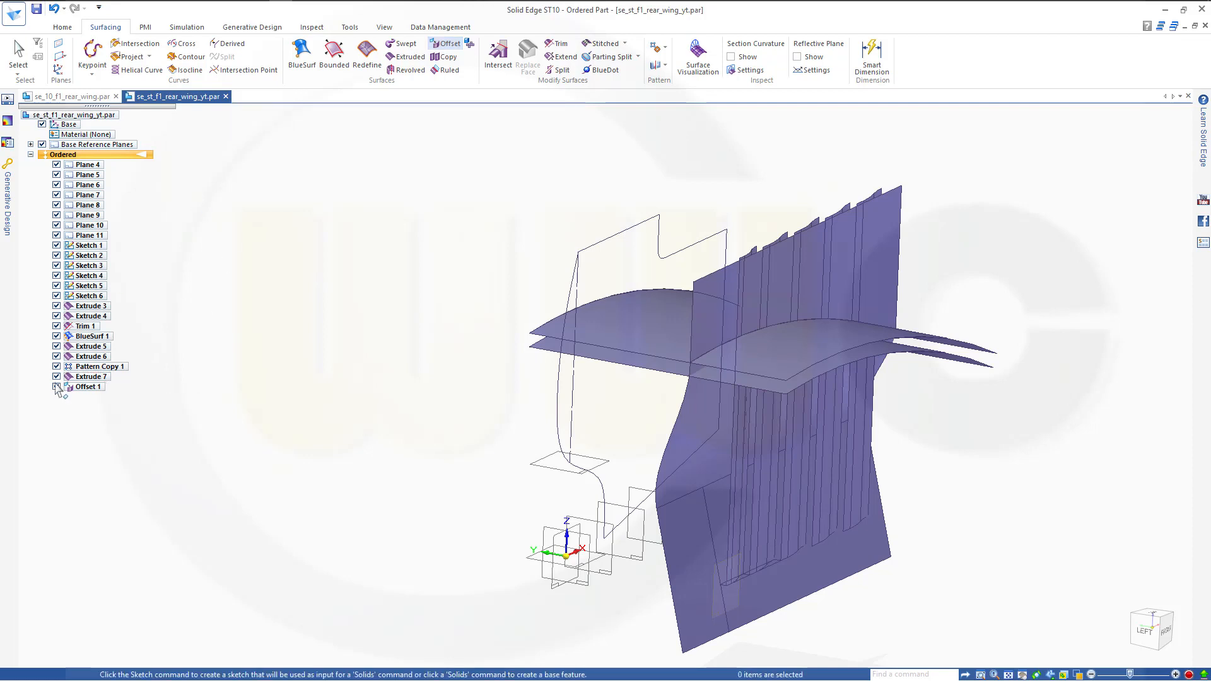
click(57, 376)
Step: Start a surface trim with the five S-curve slat surfaces as targets and the offset arched surface as the trimming tool
middle_drag(378, 304, 324, 281)
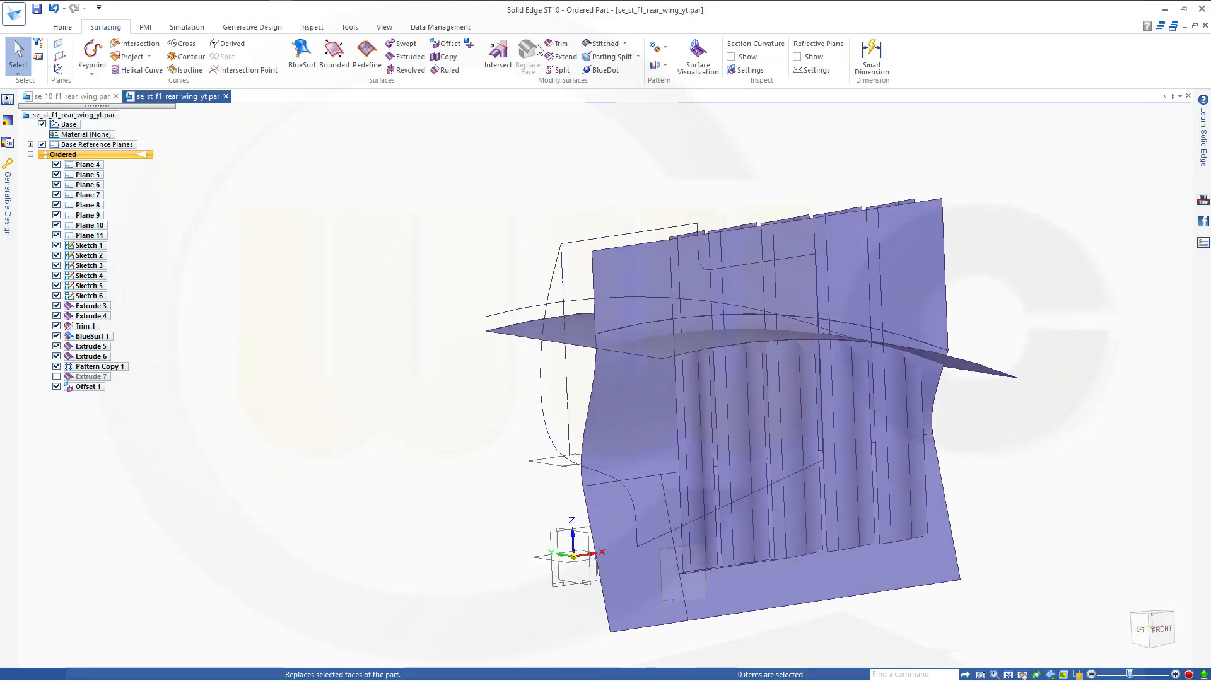
click(558, 43)
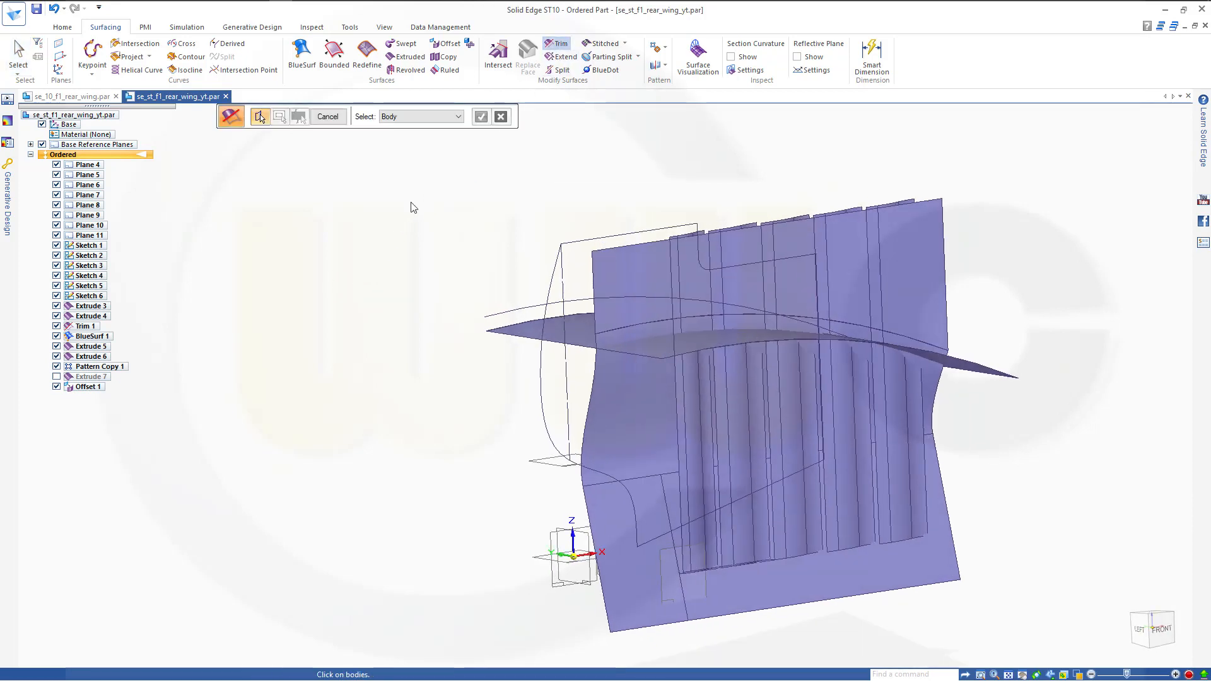
click(740, 409)
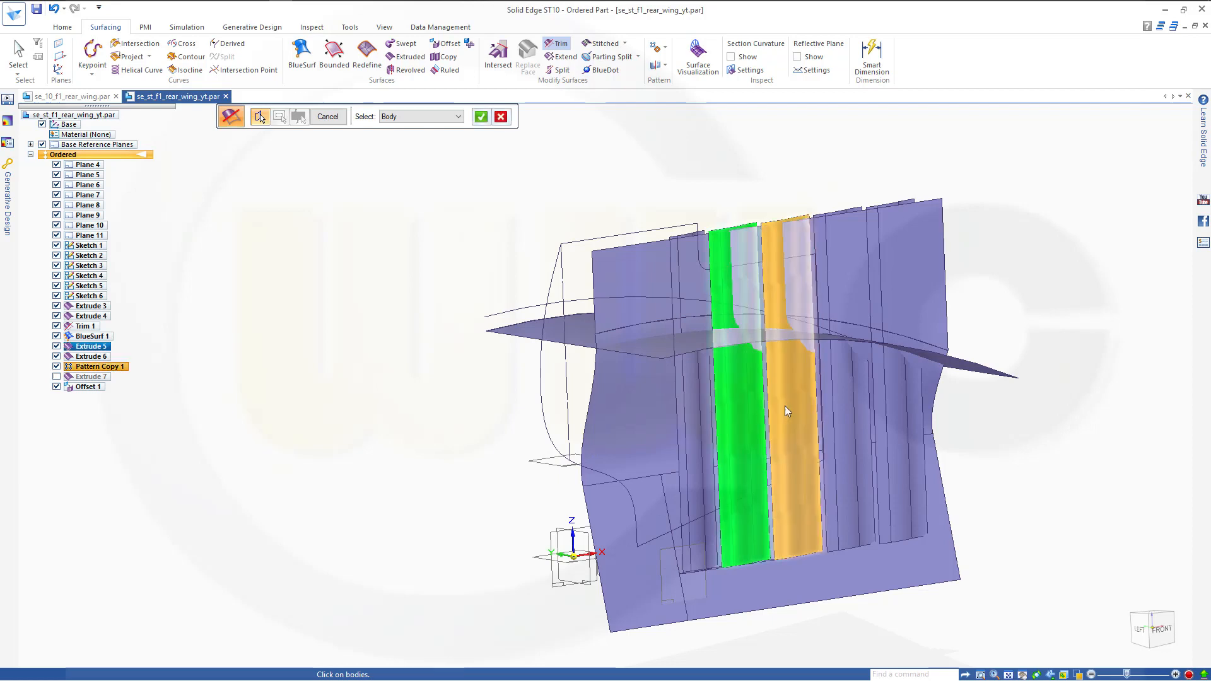
click(795, 406)
click(836, 407)
click(896, 411)
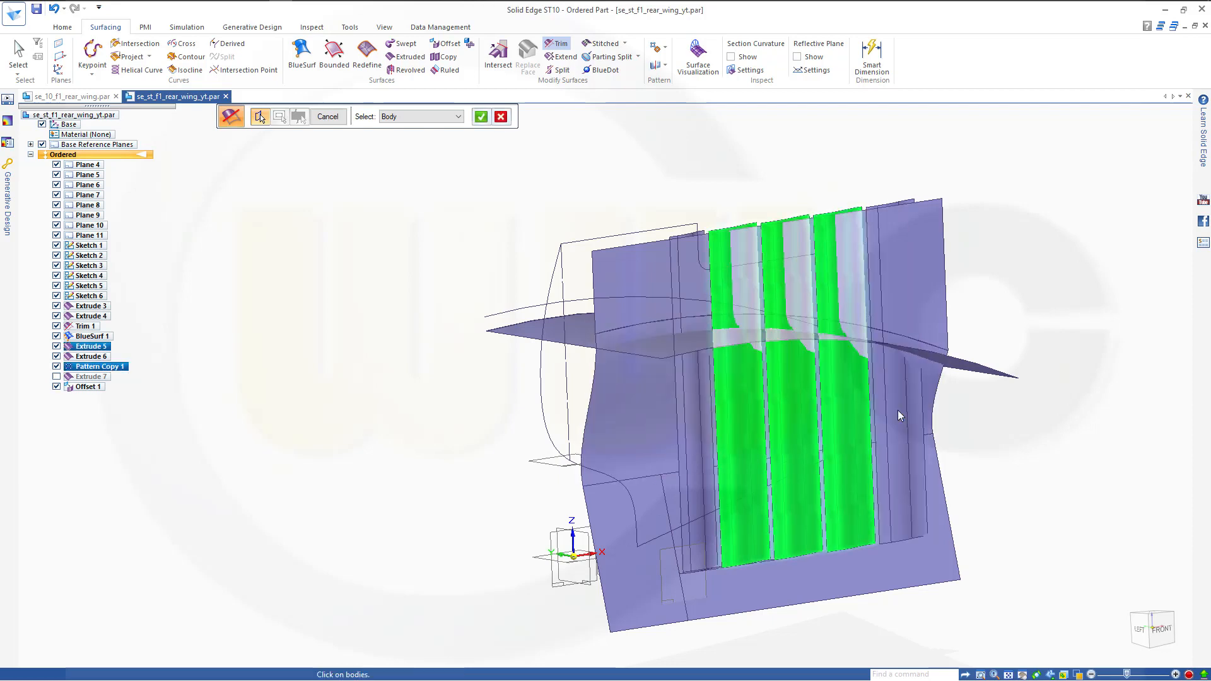
click(683, 398)
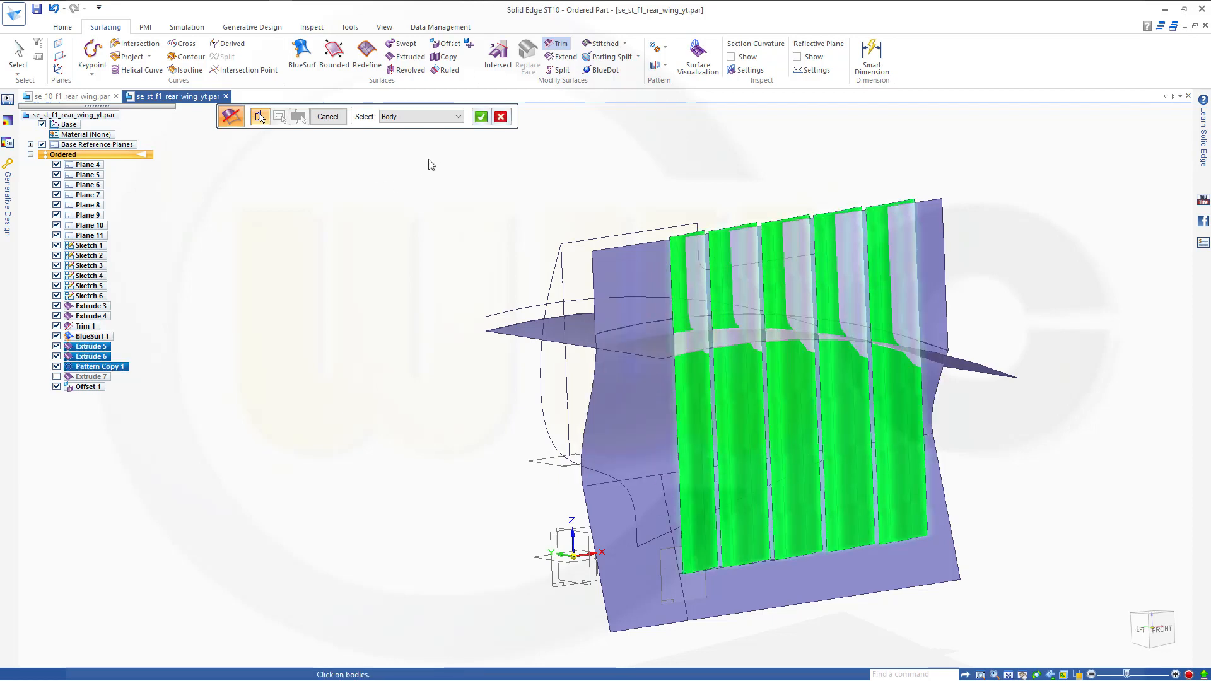
click(481, 119)
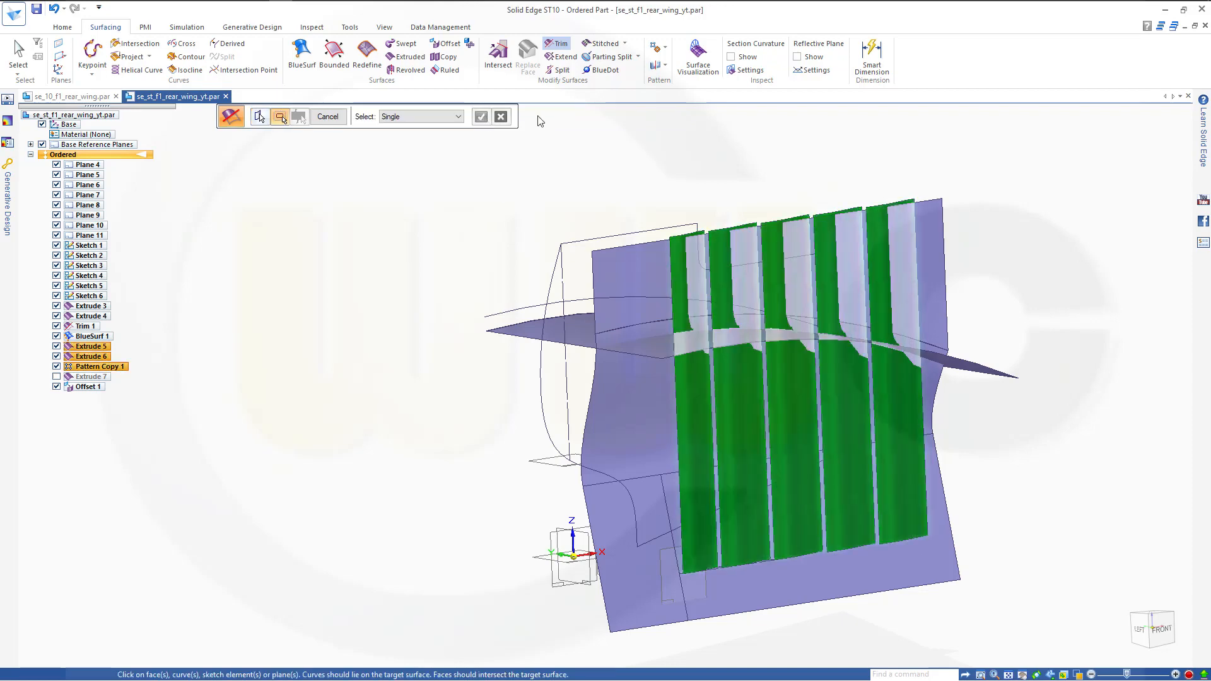
click(527, 330)
right_click(338, 264)
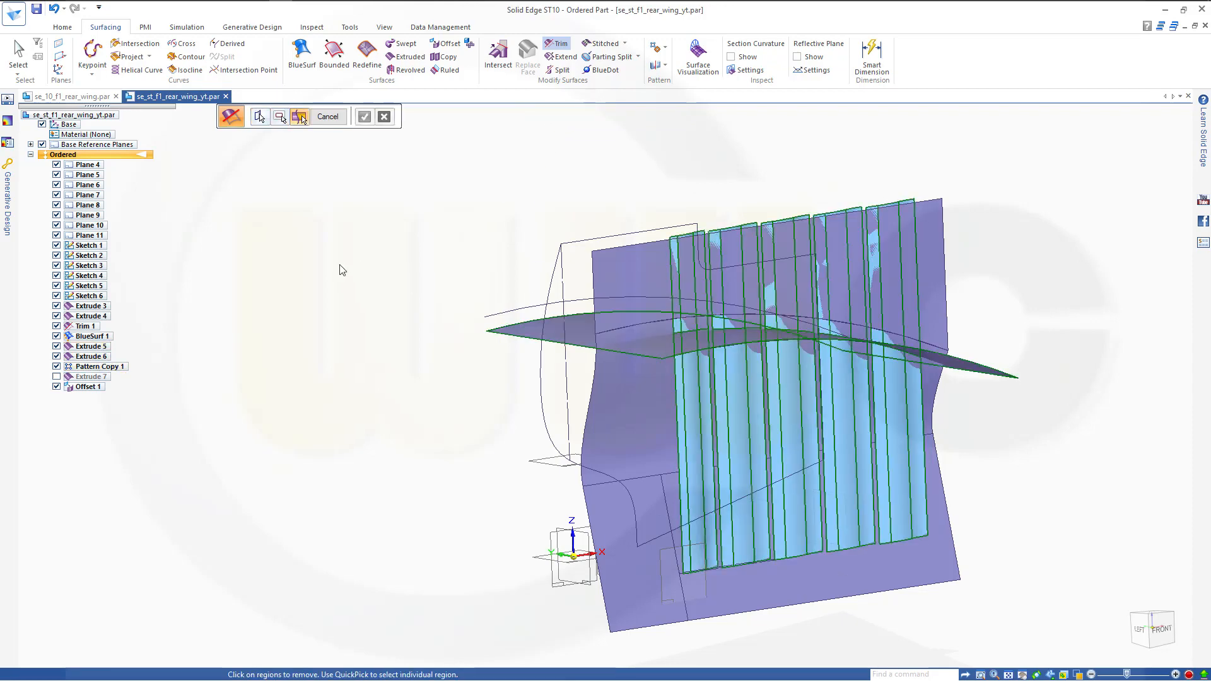
Step: Remove the regions of all five slat surfaces above the offset arched surface and finish the trim
click(735, 279)
click(793, 285)
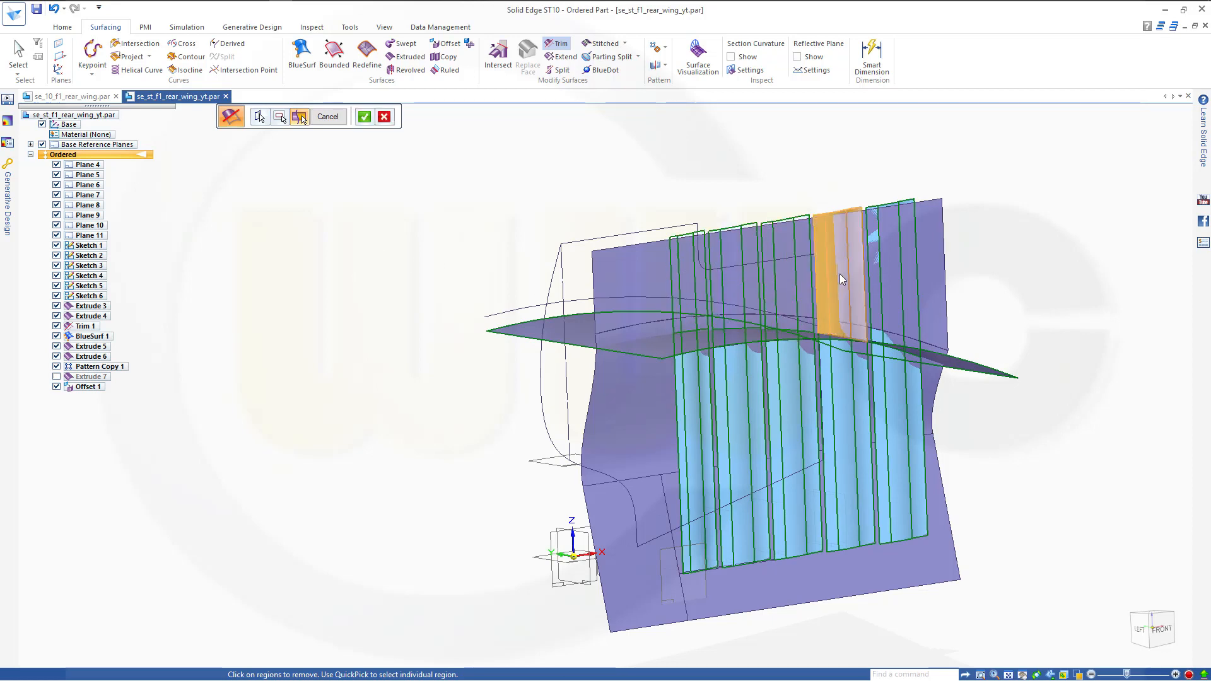
click(839, 274)
click(899, 285)
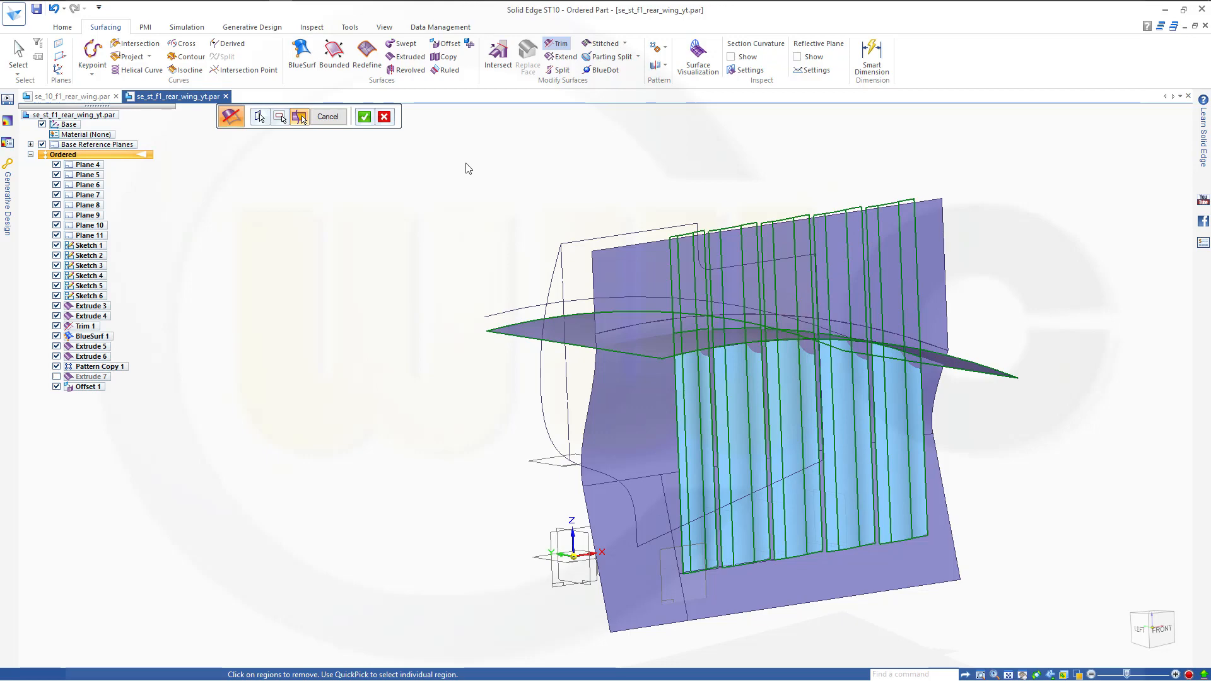
click(365, 117)
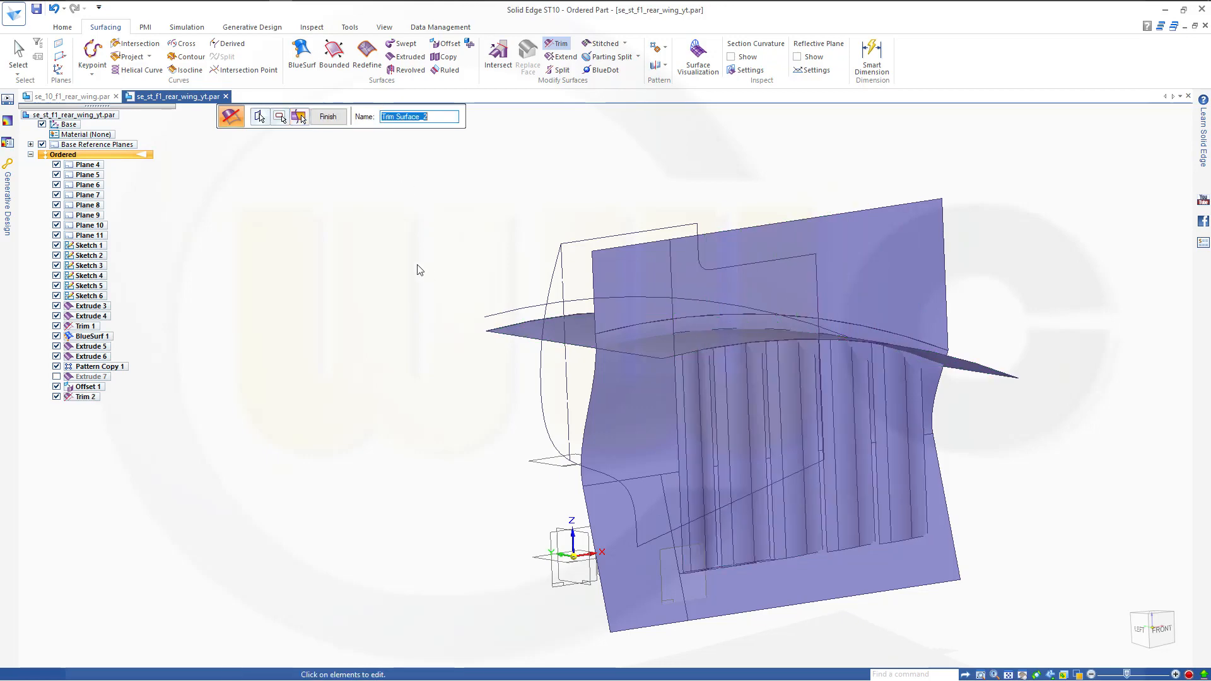
middle_drag(426, 271, 455, 261)
click(329, 117)
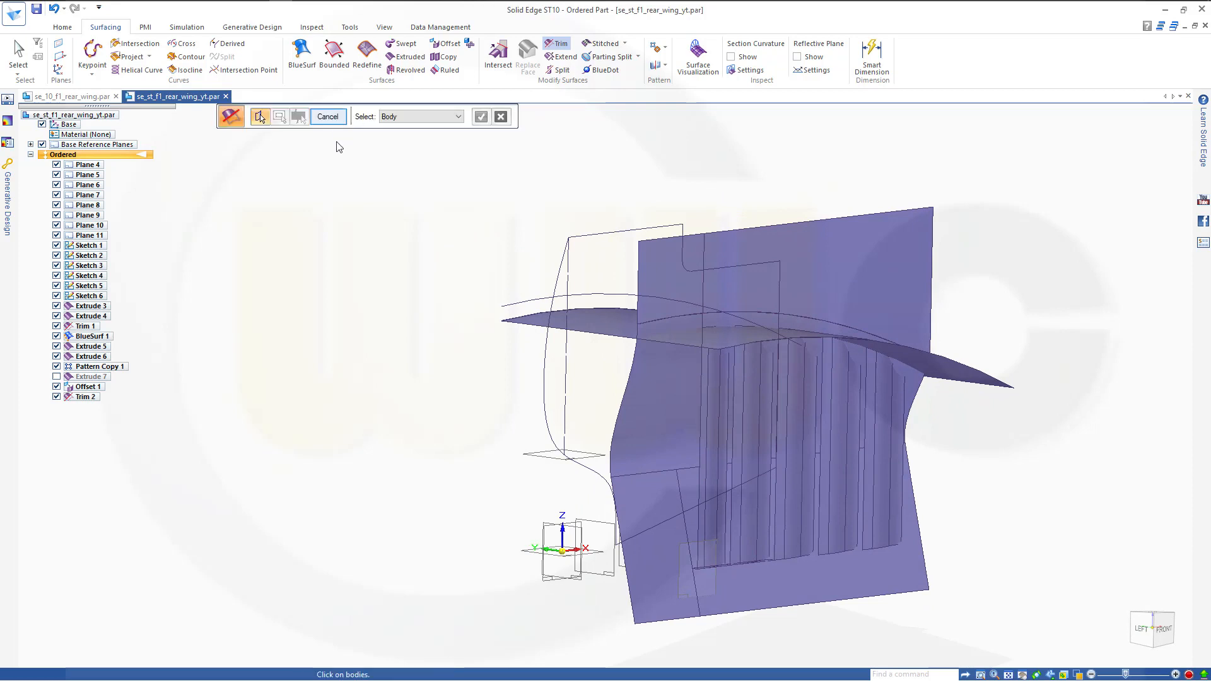
Step: Set up a second trim of the five slat surfaces, using the horizontal reference plane above the origin as the trimming tool
click(709, 415)
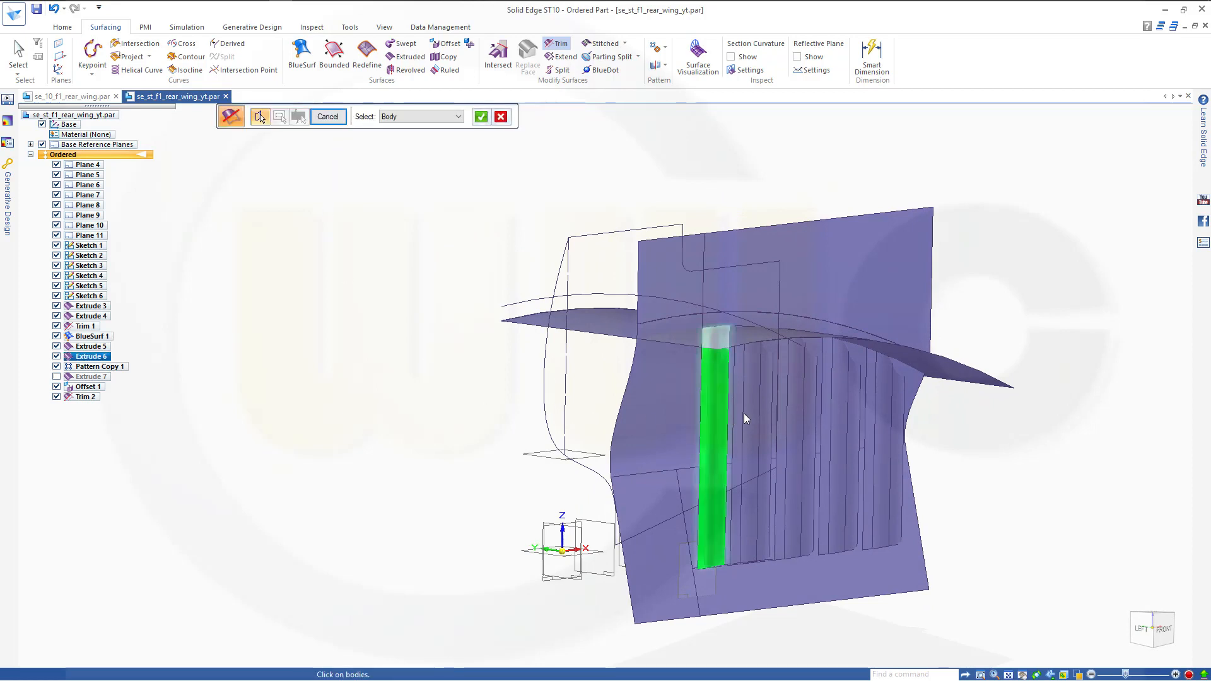
click(749, 410)
click(792, 415)
click(839, 414)
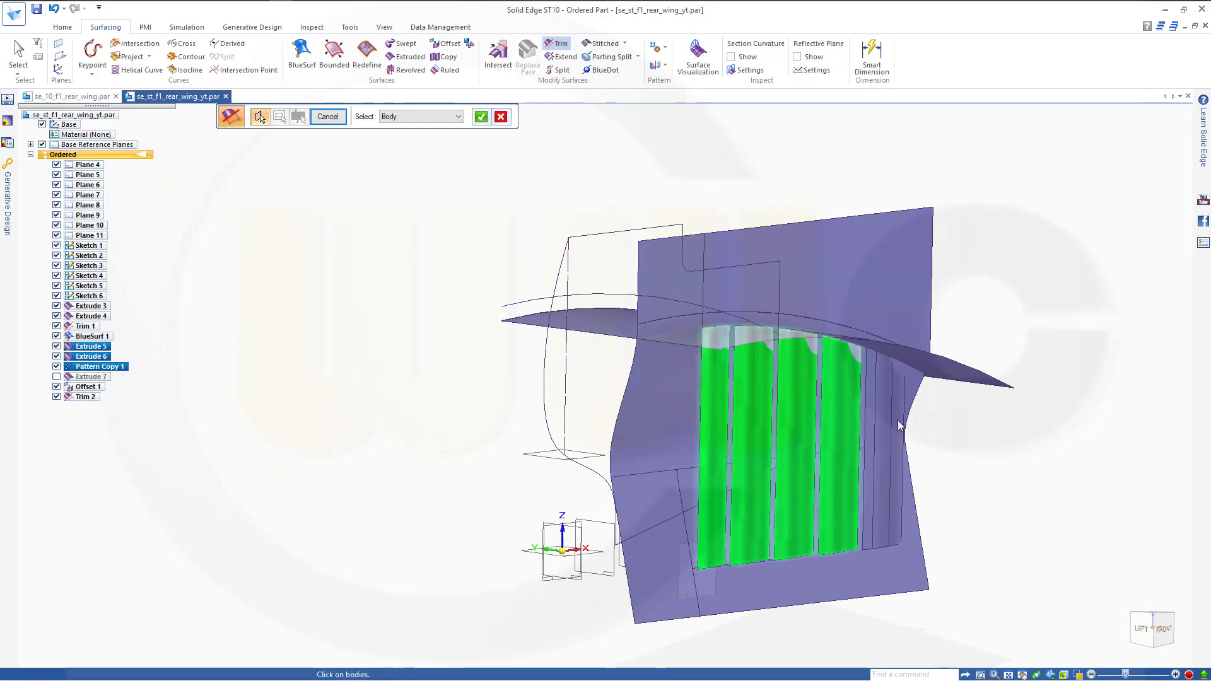
click(889, 420)
right_click(404, 287)
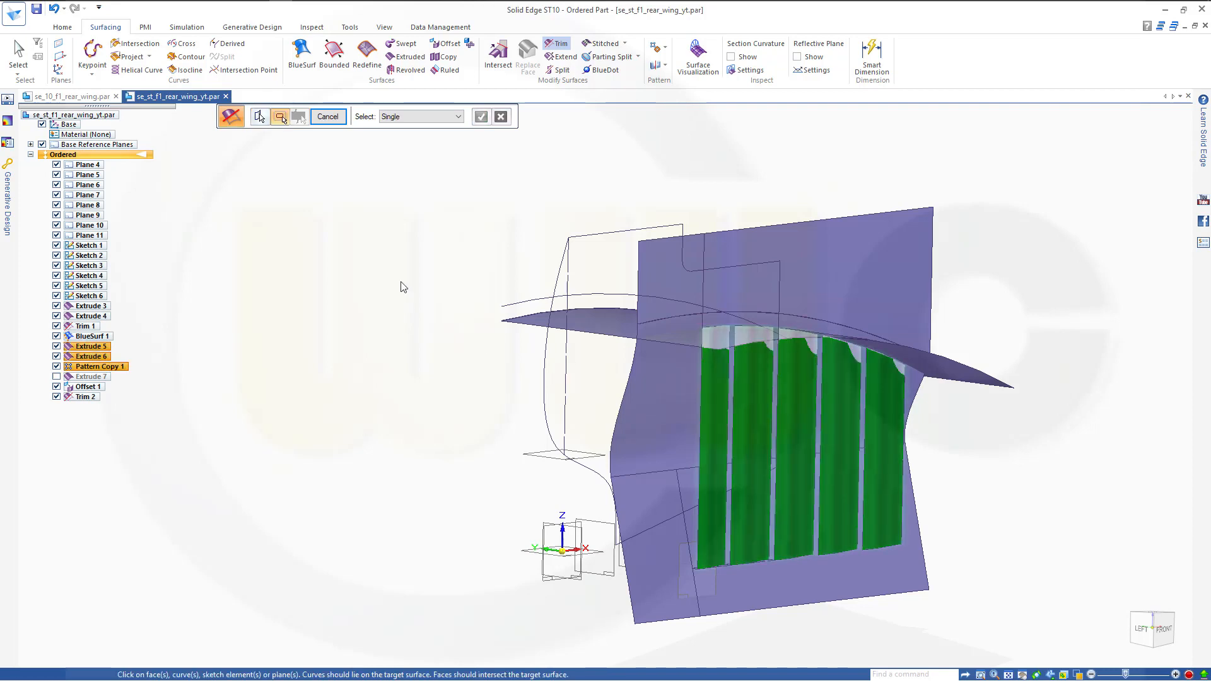
click(550, 457)
right_click(387, 373)
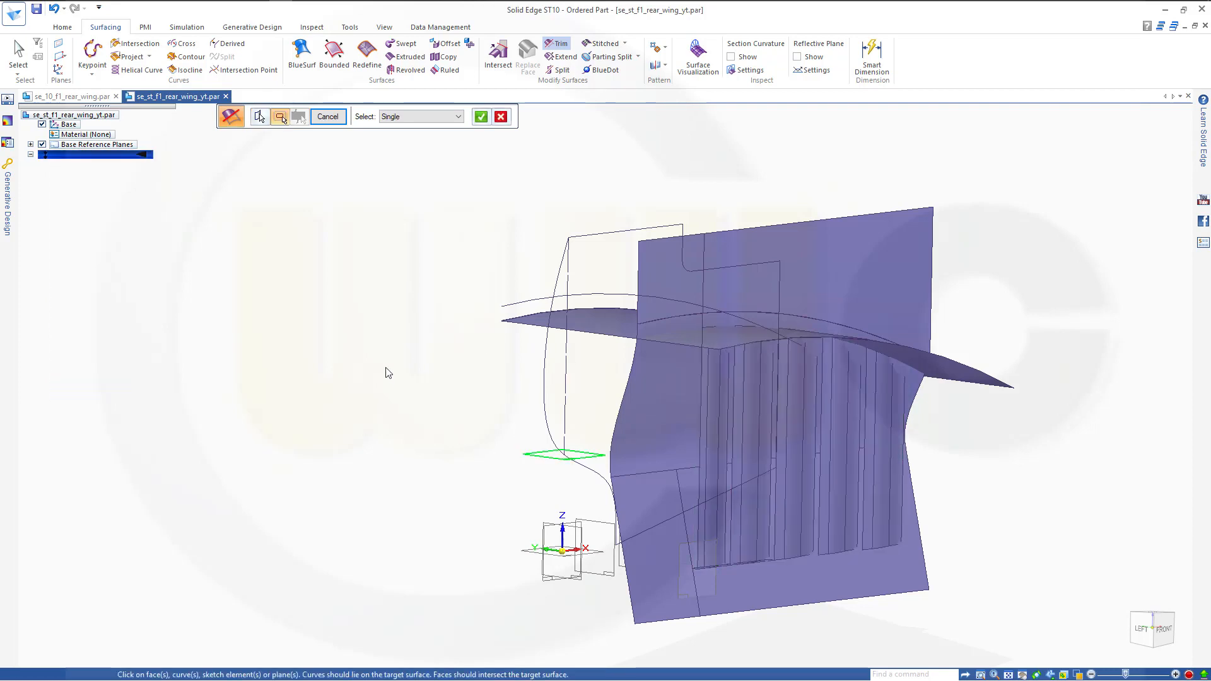
Step: Remove the regions of all five slat surfaces below the horizontal plane and finish the trim
click(713, 536)
click(757, 528)
click(791, 521)
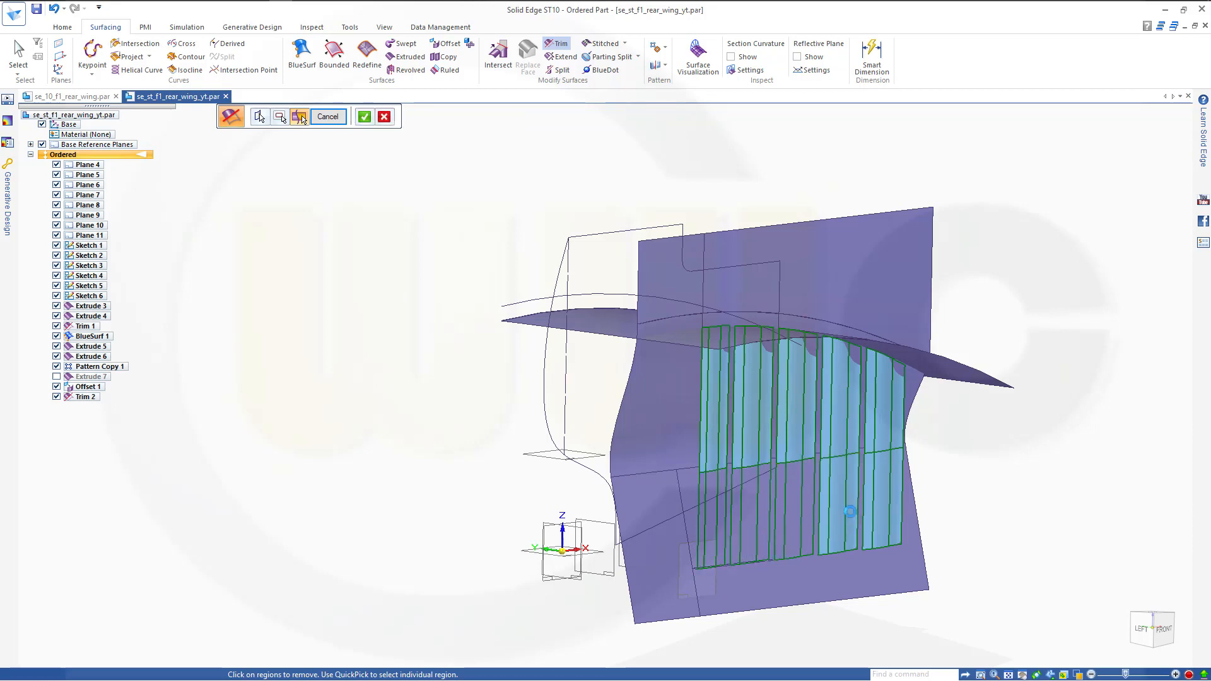
click(849, 511)
click(883, 504)
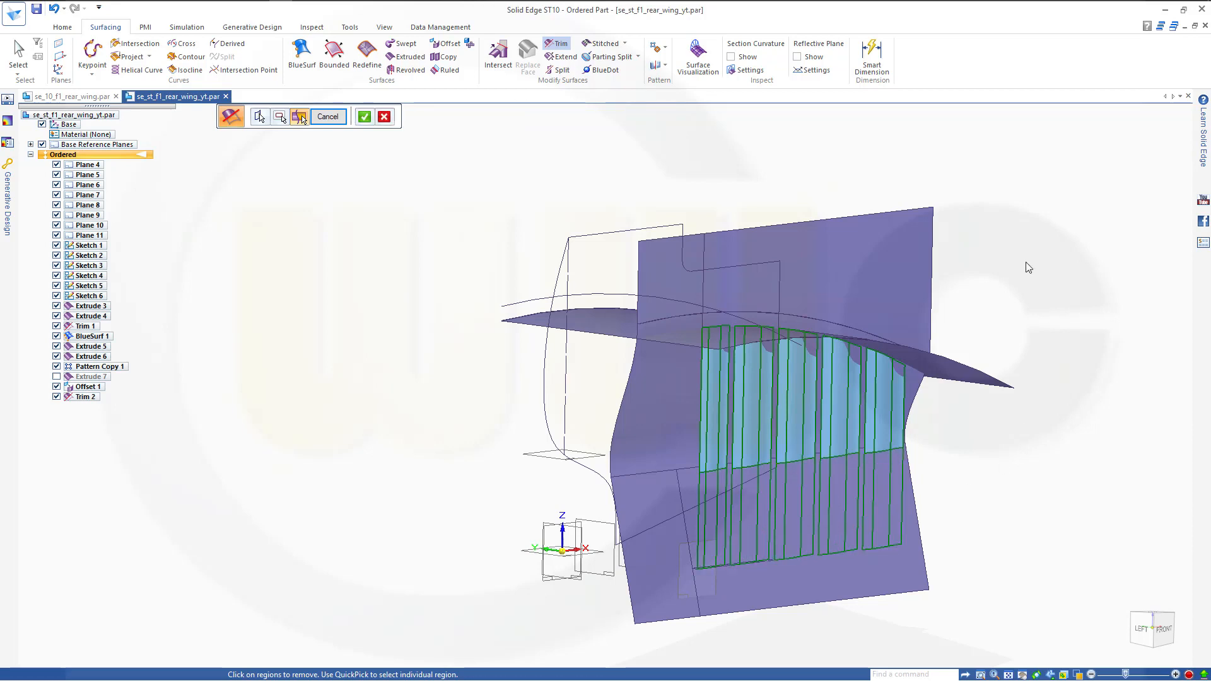
click(364, 118)
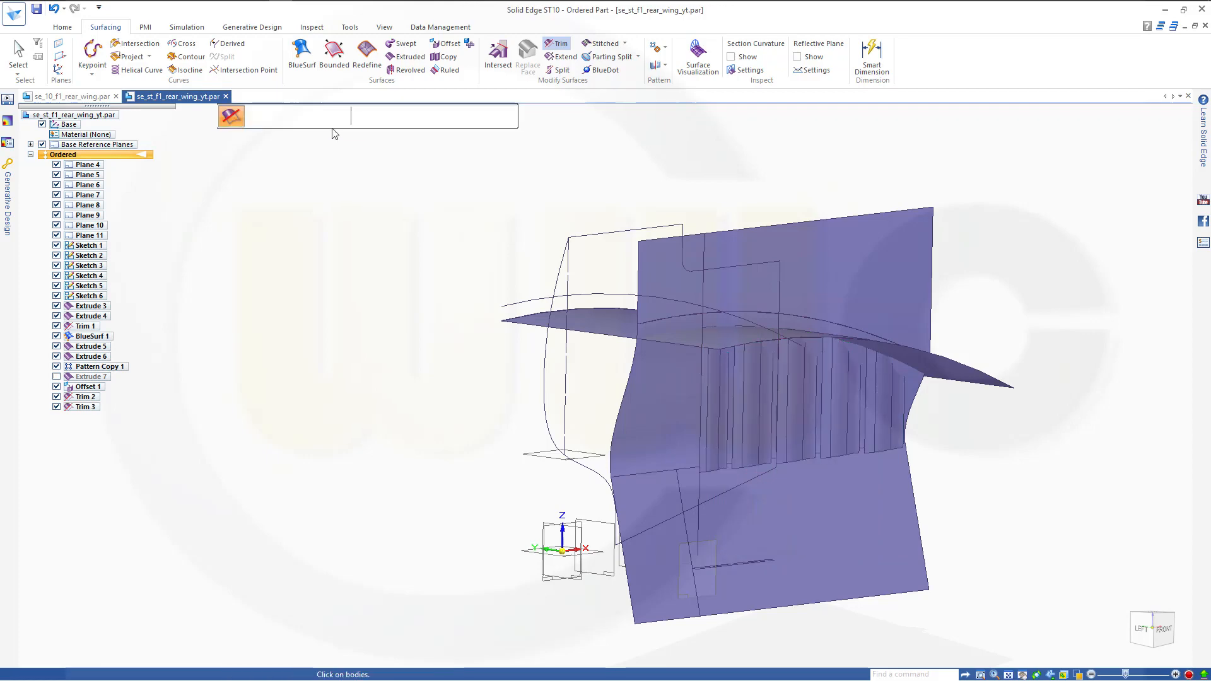
click(327, 117)
Step: Hide the offset surface Offset 1 and the blended surface BlueSurf 1
middle_drag(460, 271, 388, 265)
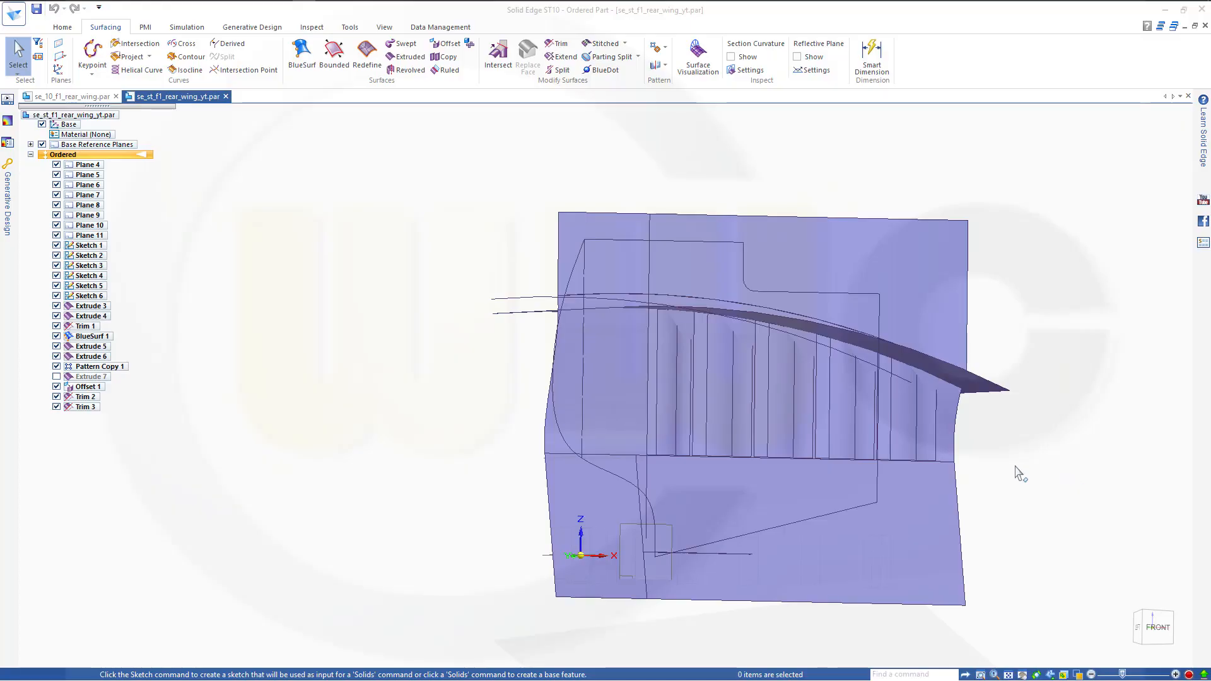
middle_drag(1019, 473, 1040, 491)
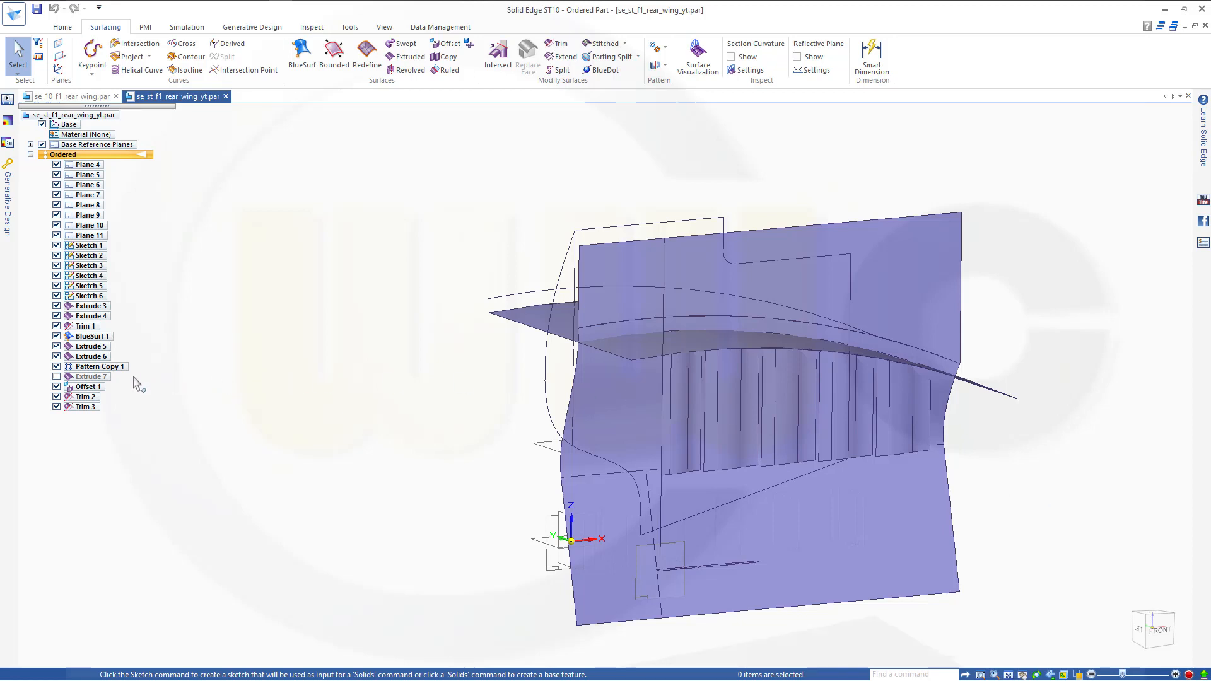
click(56, 387)
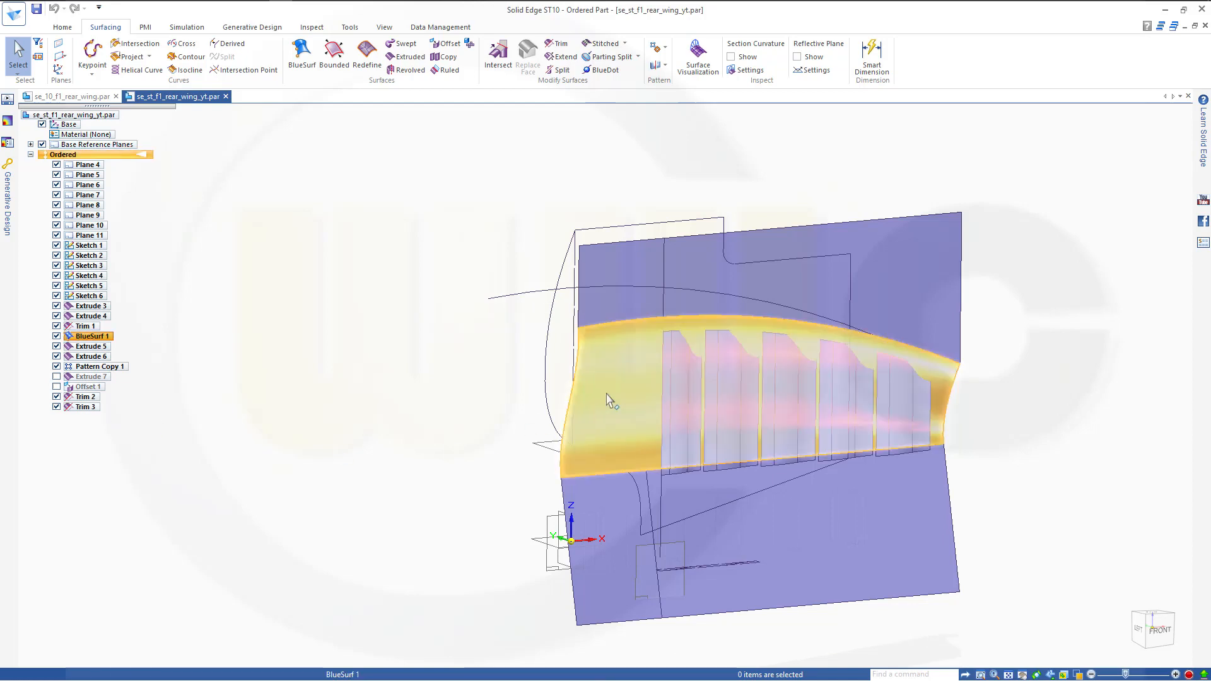
click(56, 336)
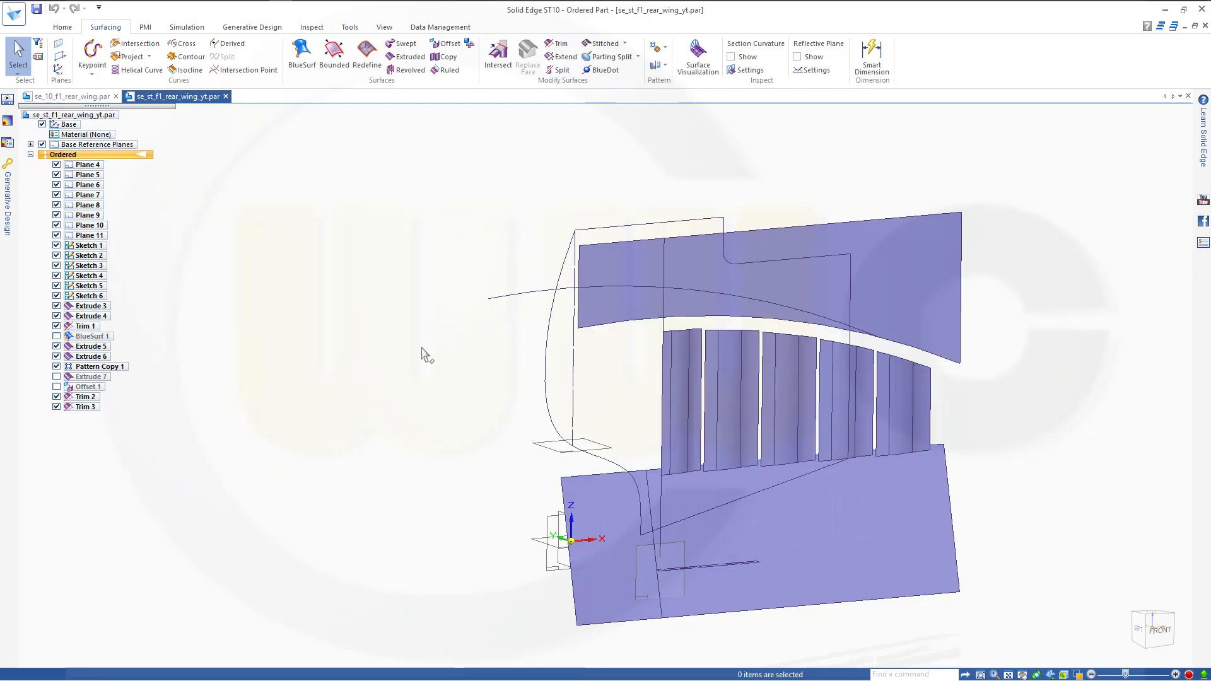
key(ctrl+f)
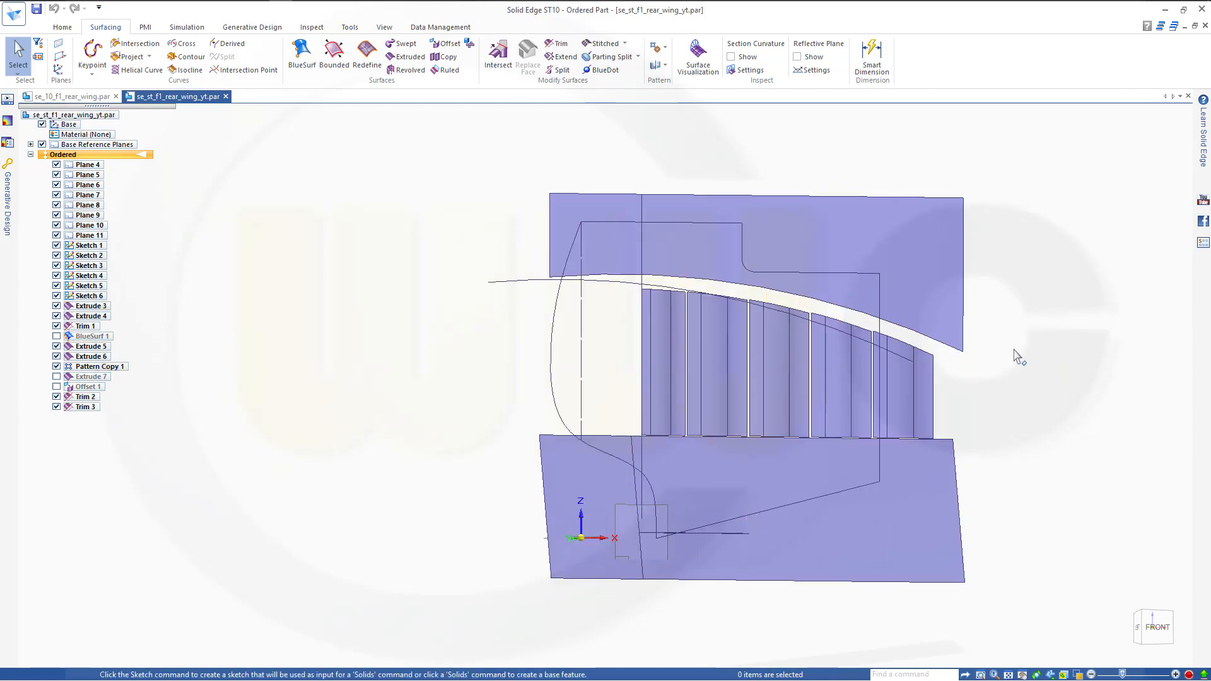
Step: Split the upper wing surface above the slats with Plane 7, Plane 8, Plane 9, Plane 10 and Plane 11
middle_drag(709, 179, 719, 296)
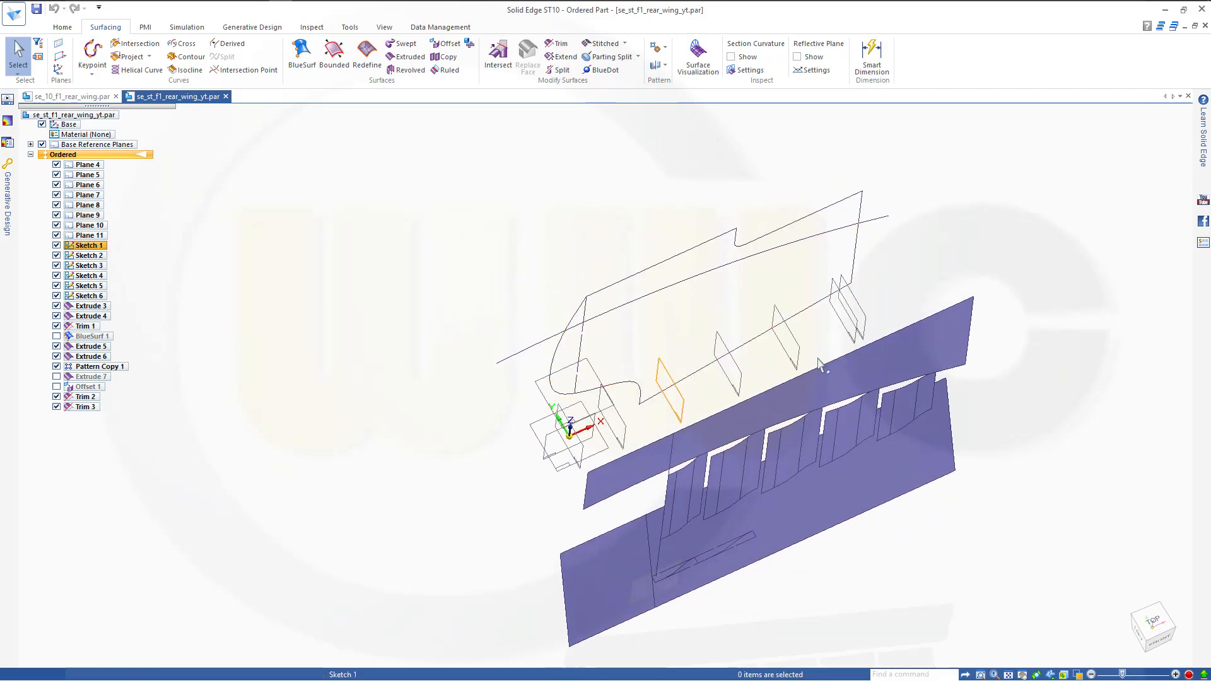
click(559, 69)
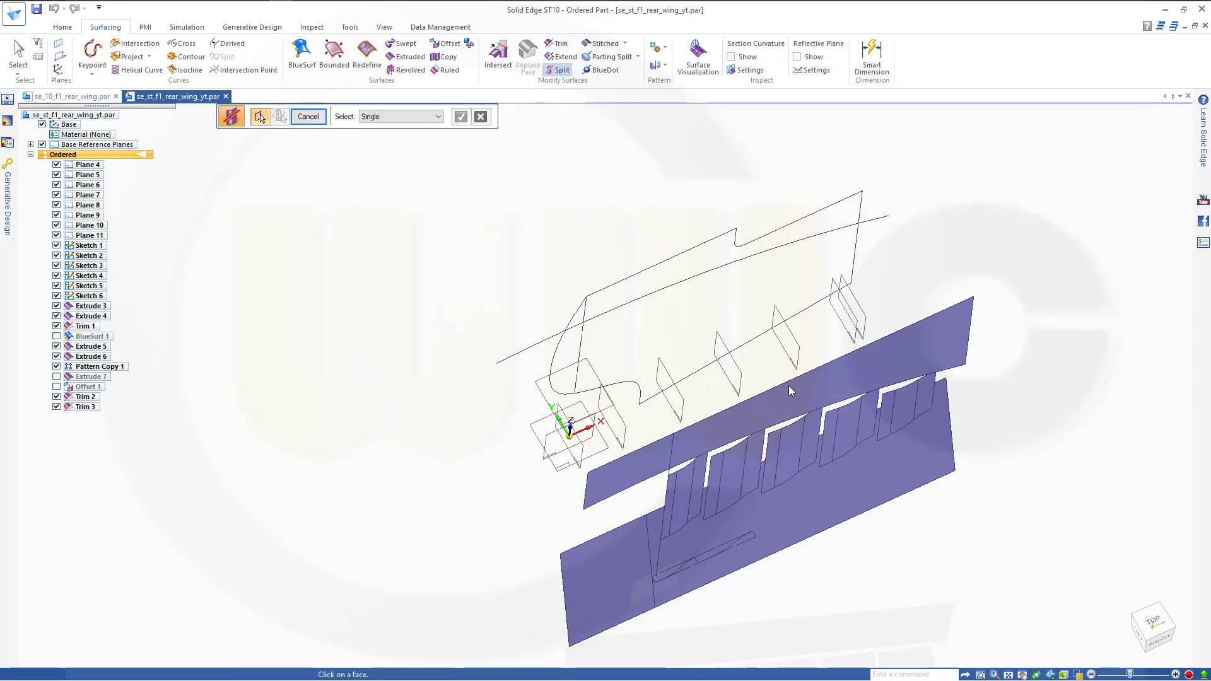
click(801, 399)
key(Return)
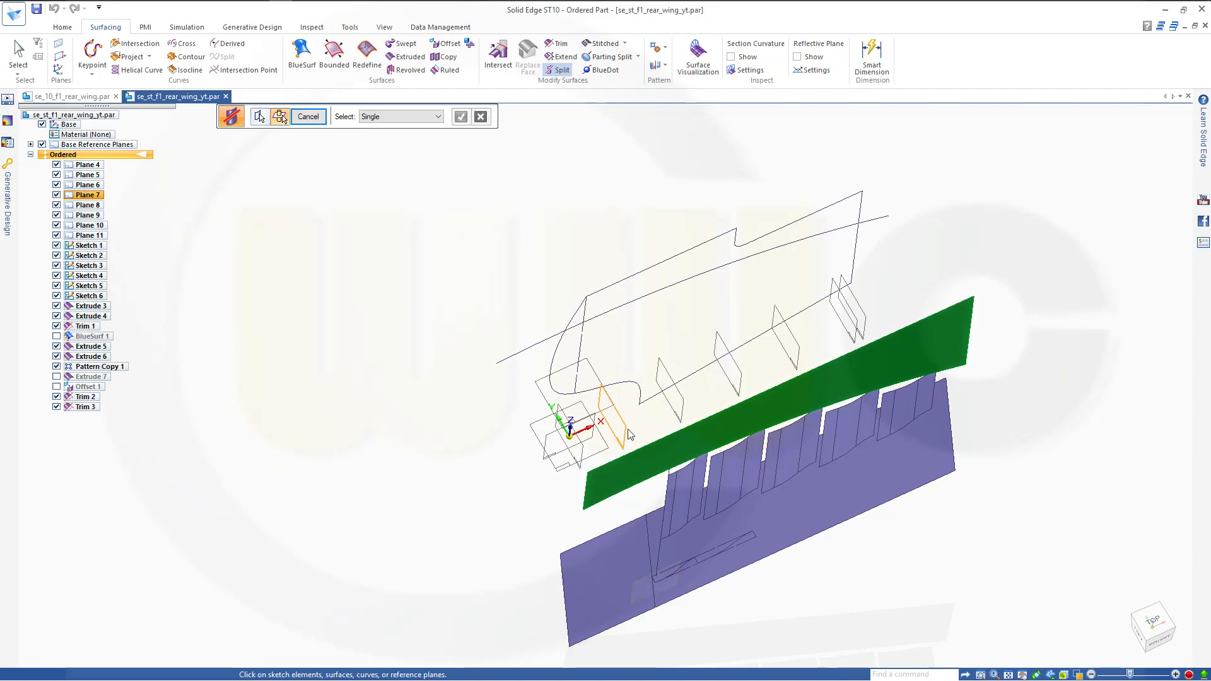
click(688, 411)
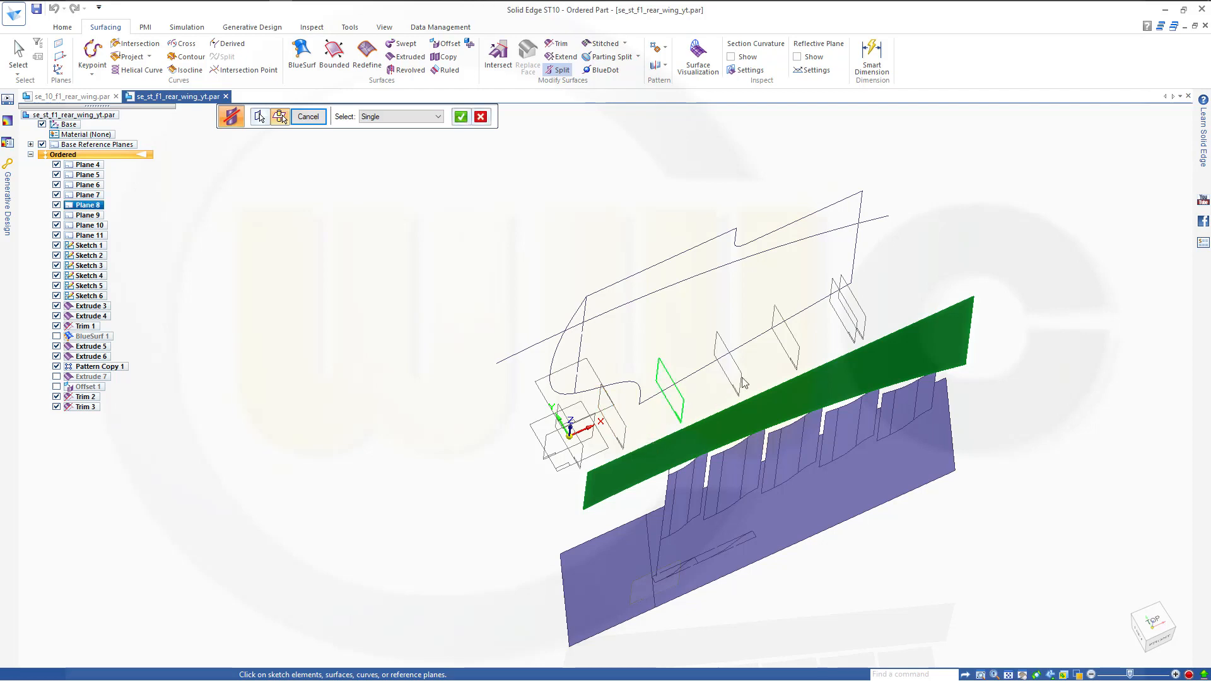
click(741, 381)
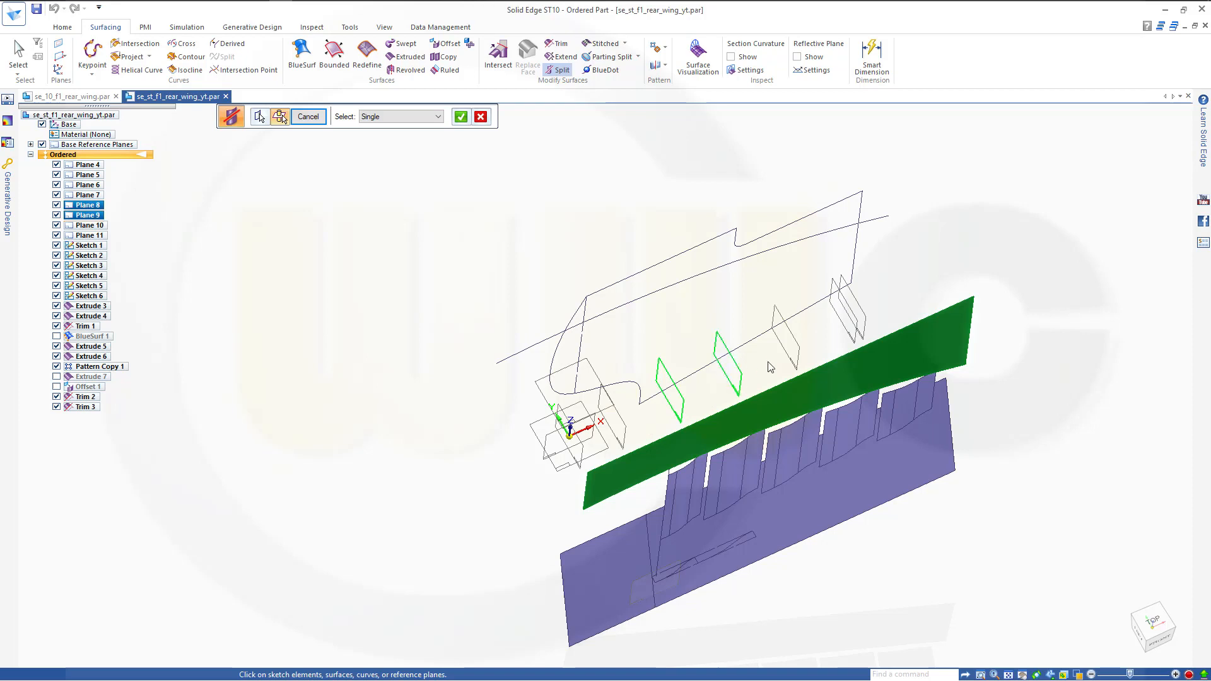
click(800, 349)
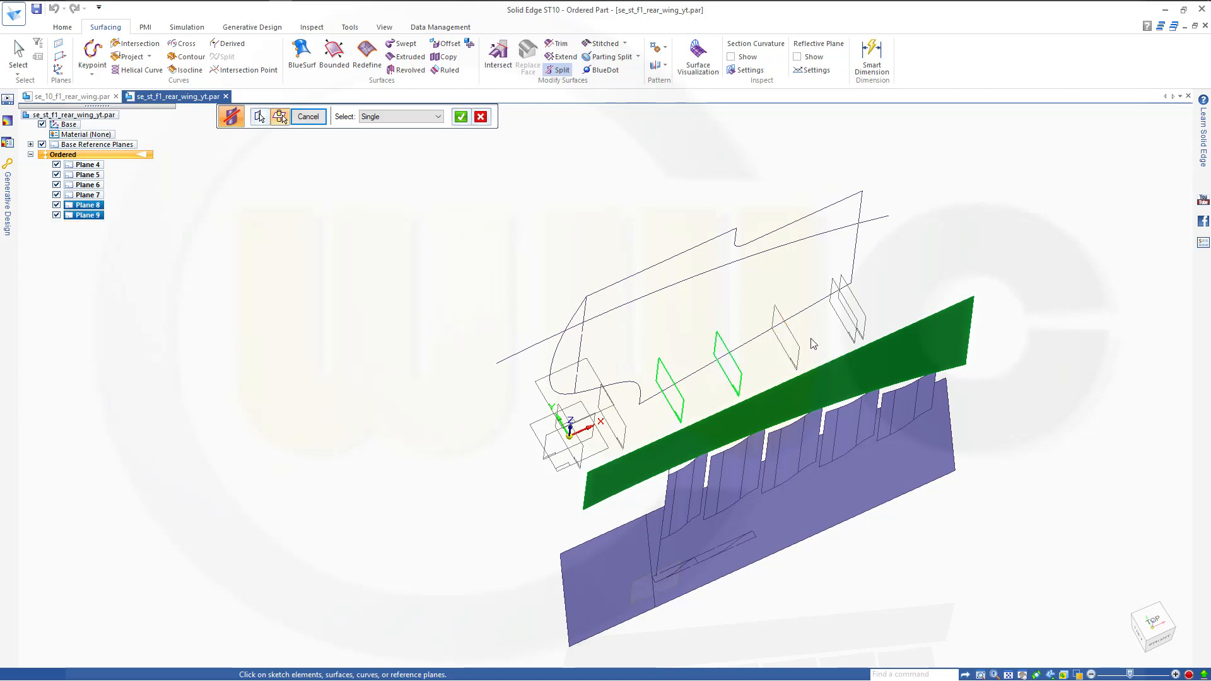
click(852, 318)
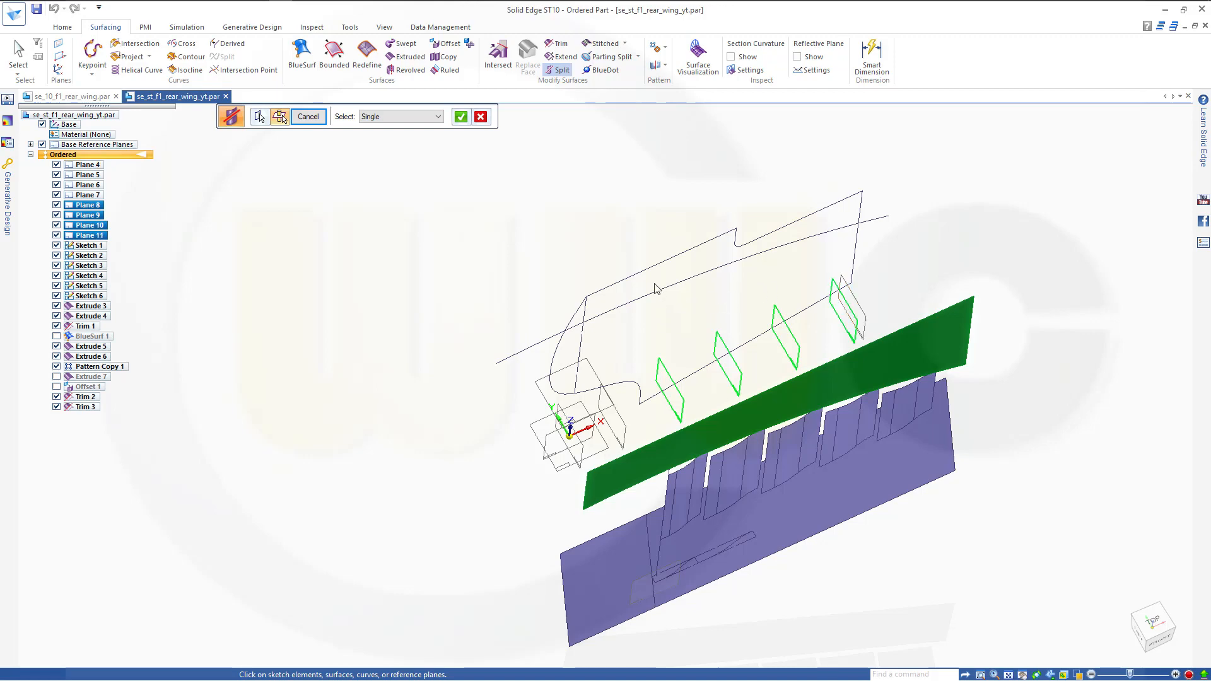
middle_drag(655, 289, 674, 354)
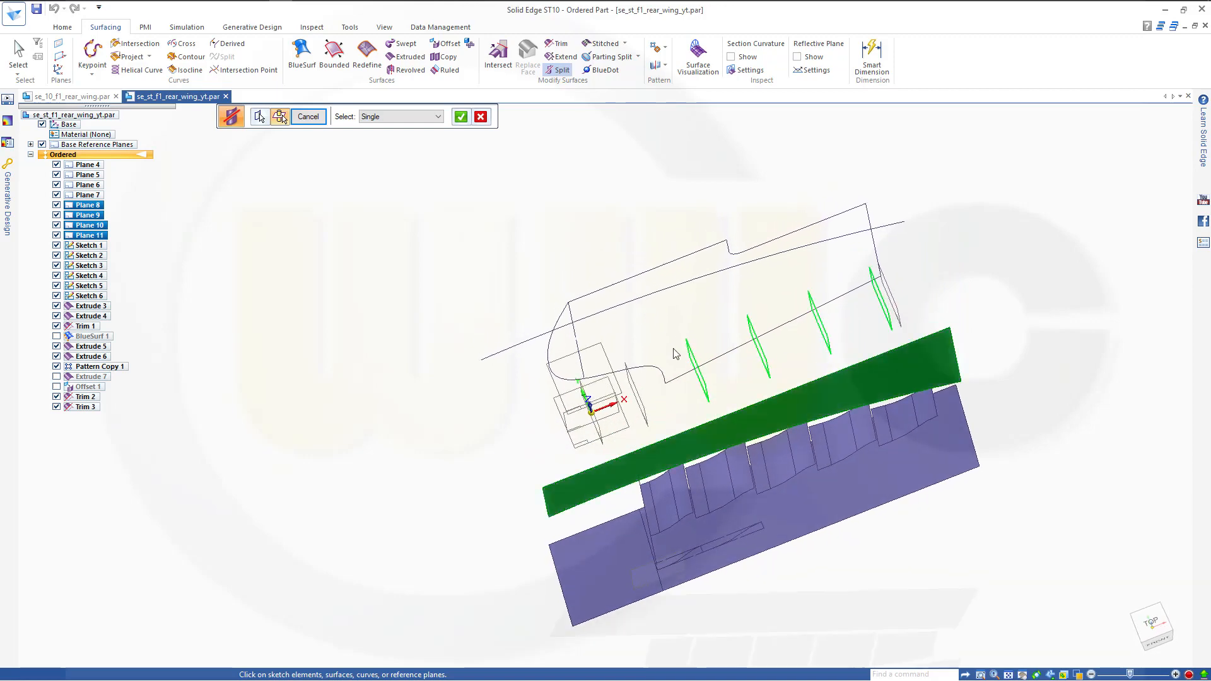
click(638, 394)
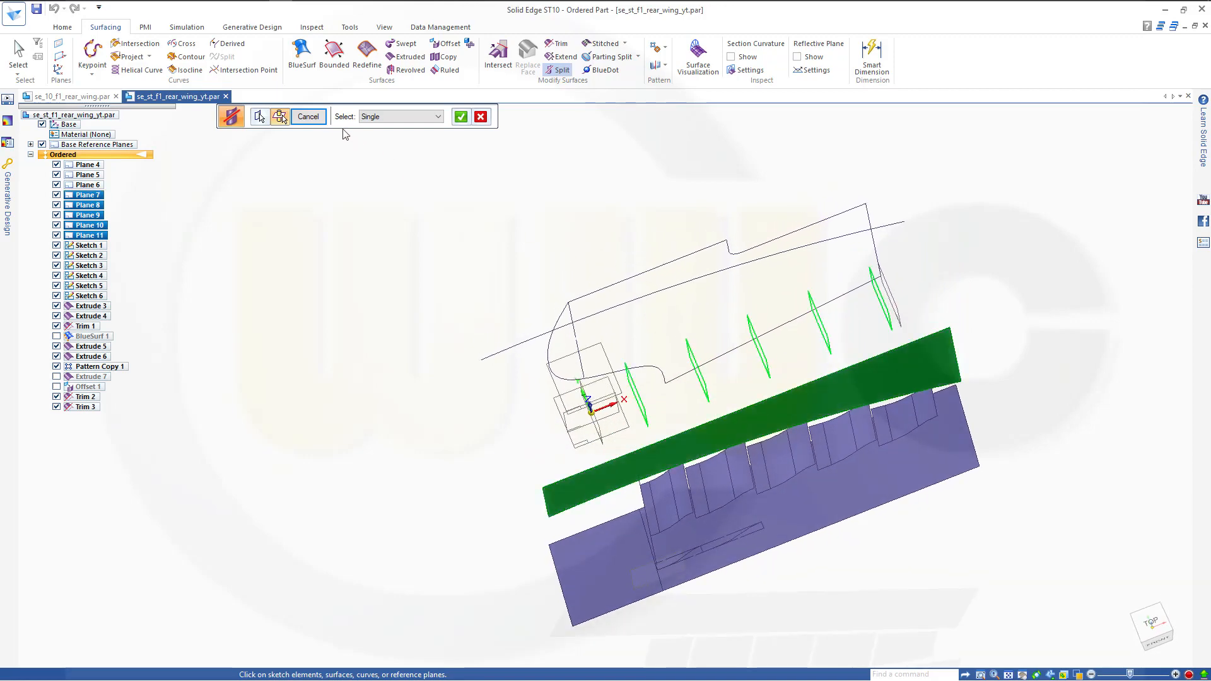
click(461, 117)
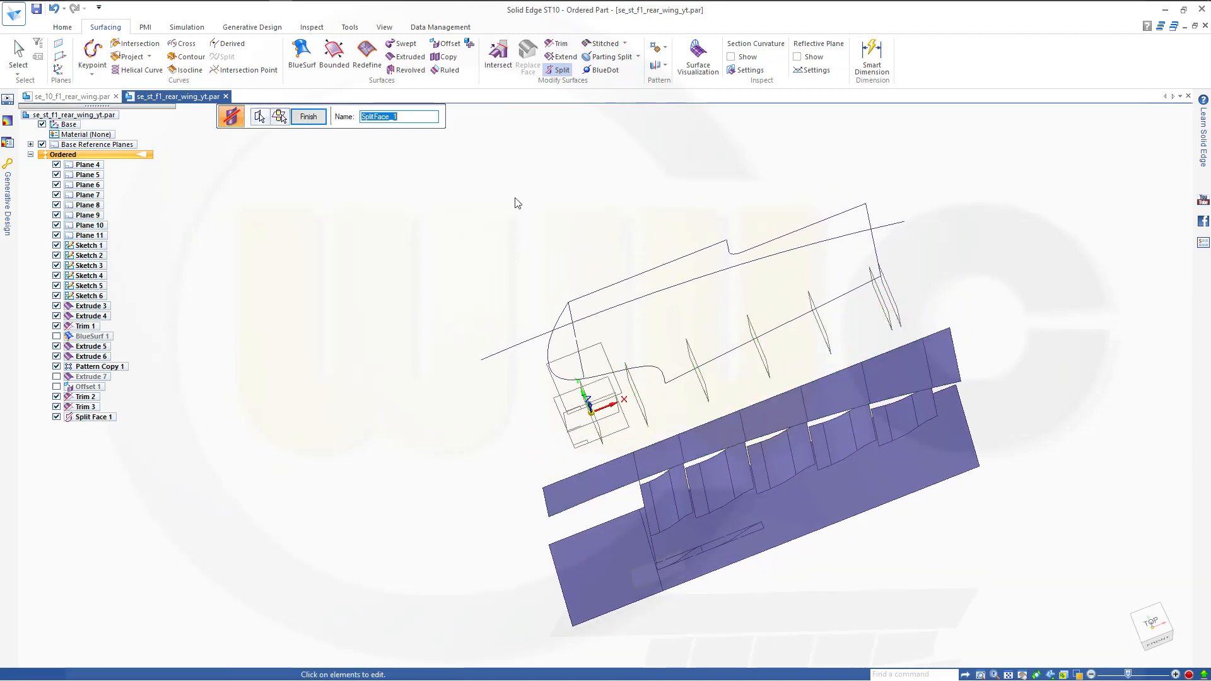
click(308, 117)
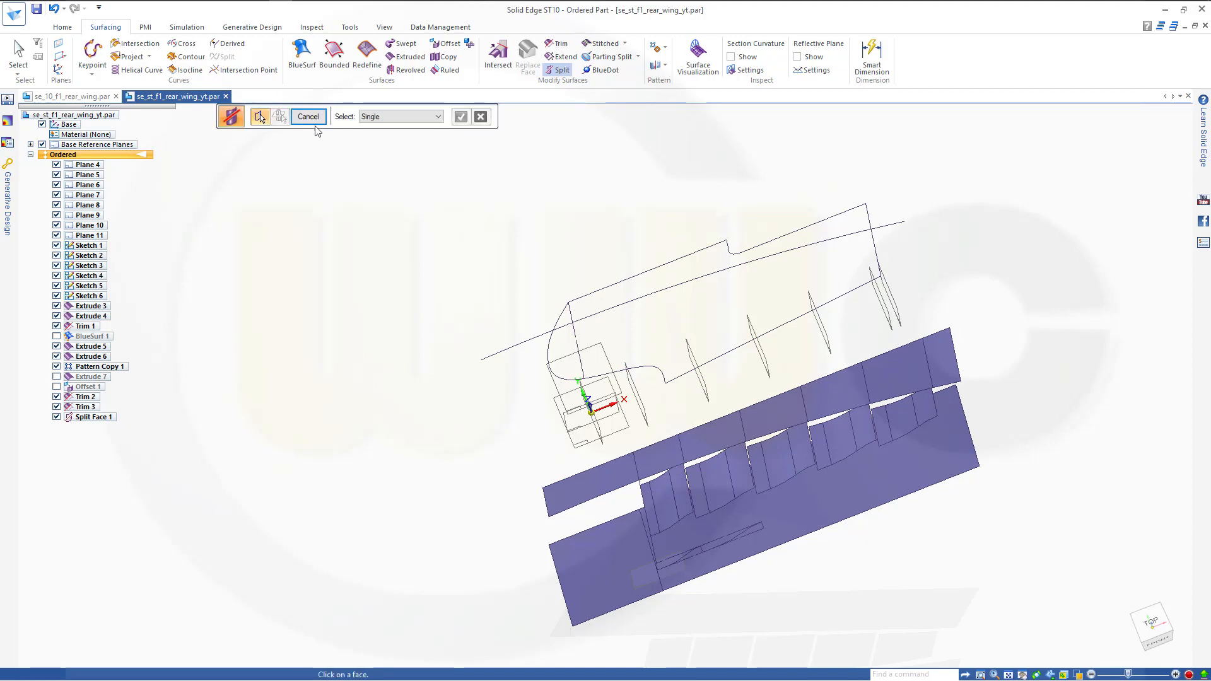
middle_drag(587, 260, 609, 216)
scroll(670, 181, down, 2)
scroll(673, 217, up, 3)
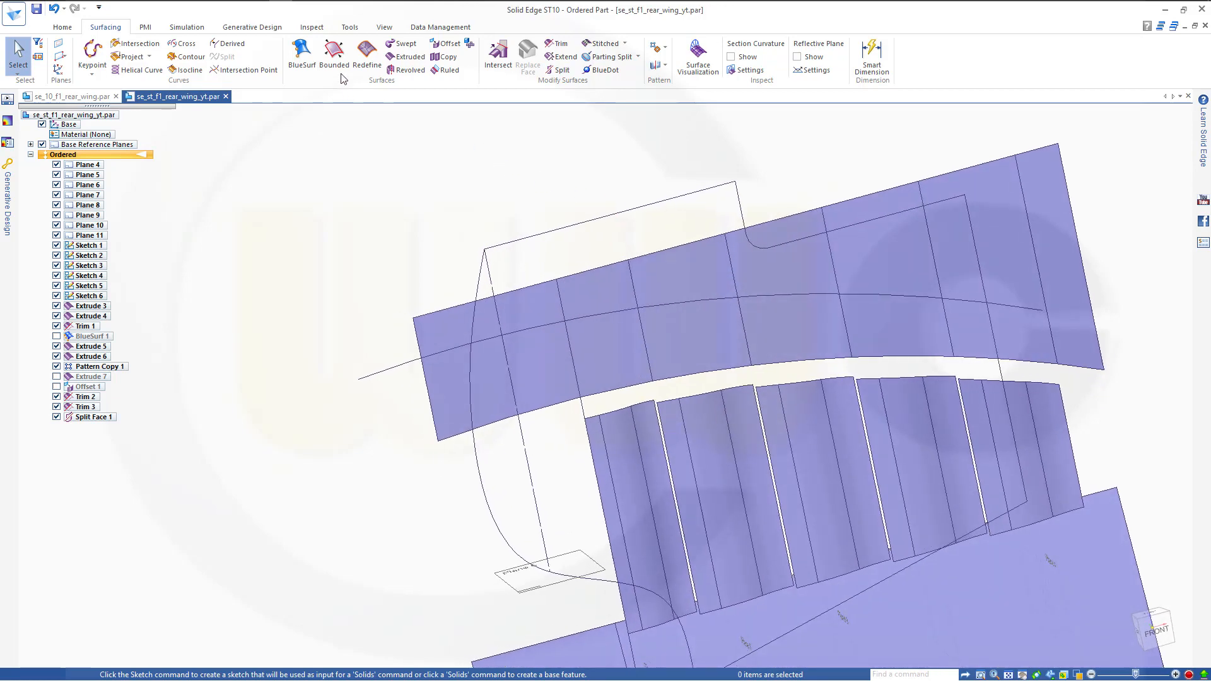
Step: Create a BlueSurf between the second slat's top edge chain and the single upper wing edge segment directly above it
click(305, 57)
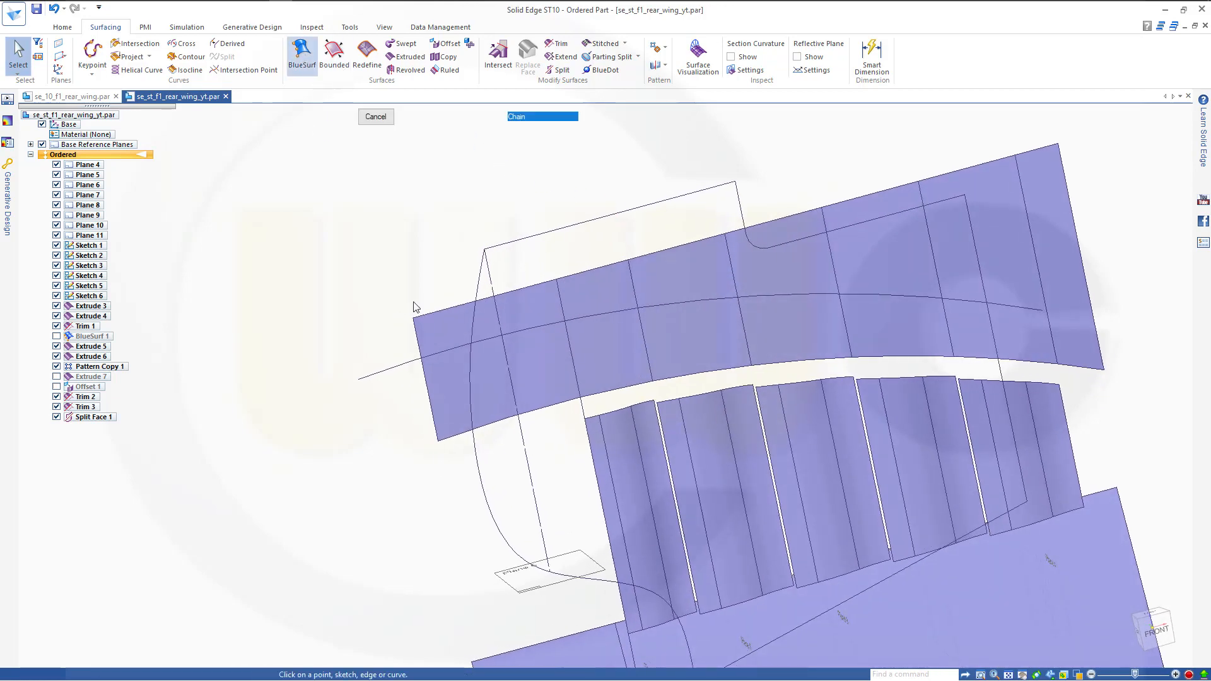
click(672, 399)
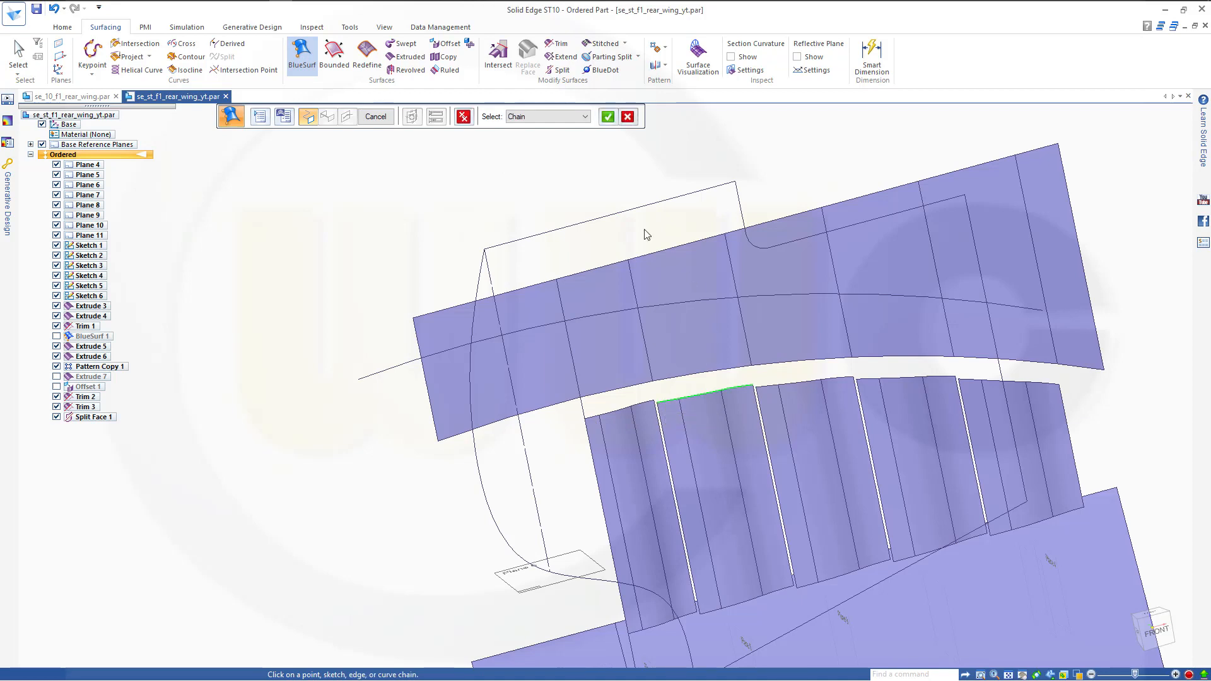
click(607, 117)
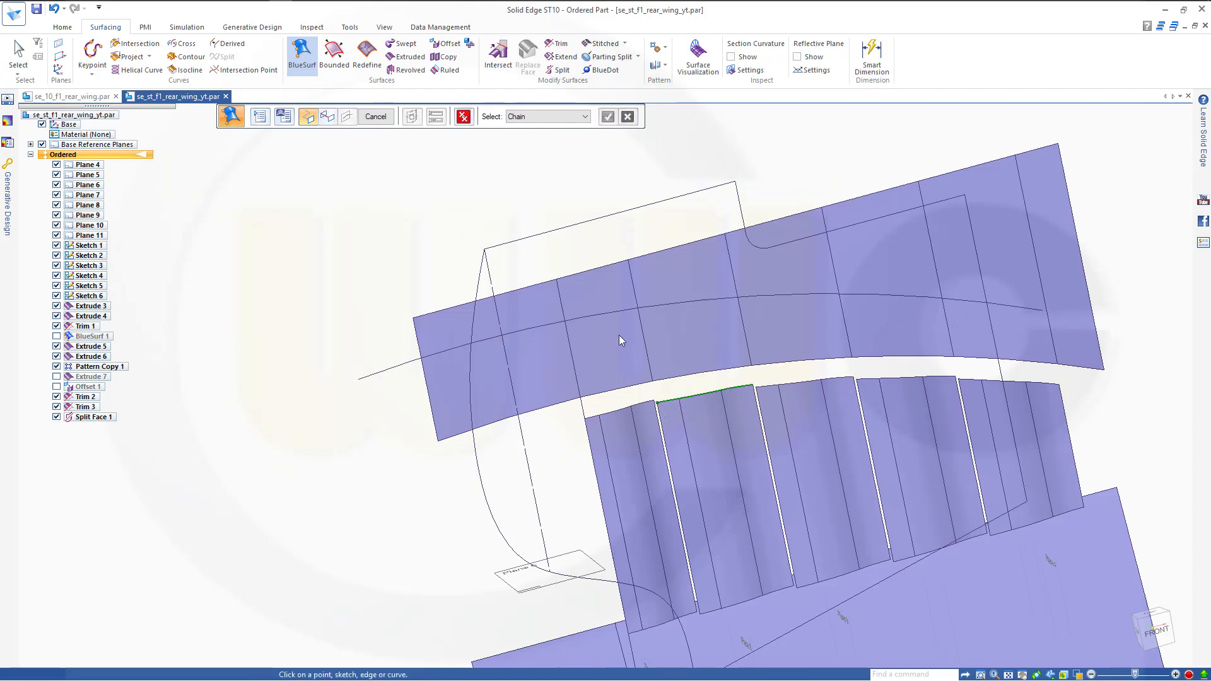
click(585, 117)
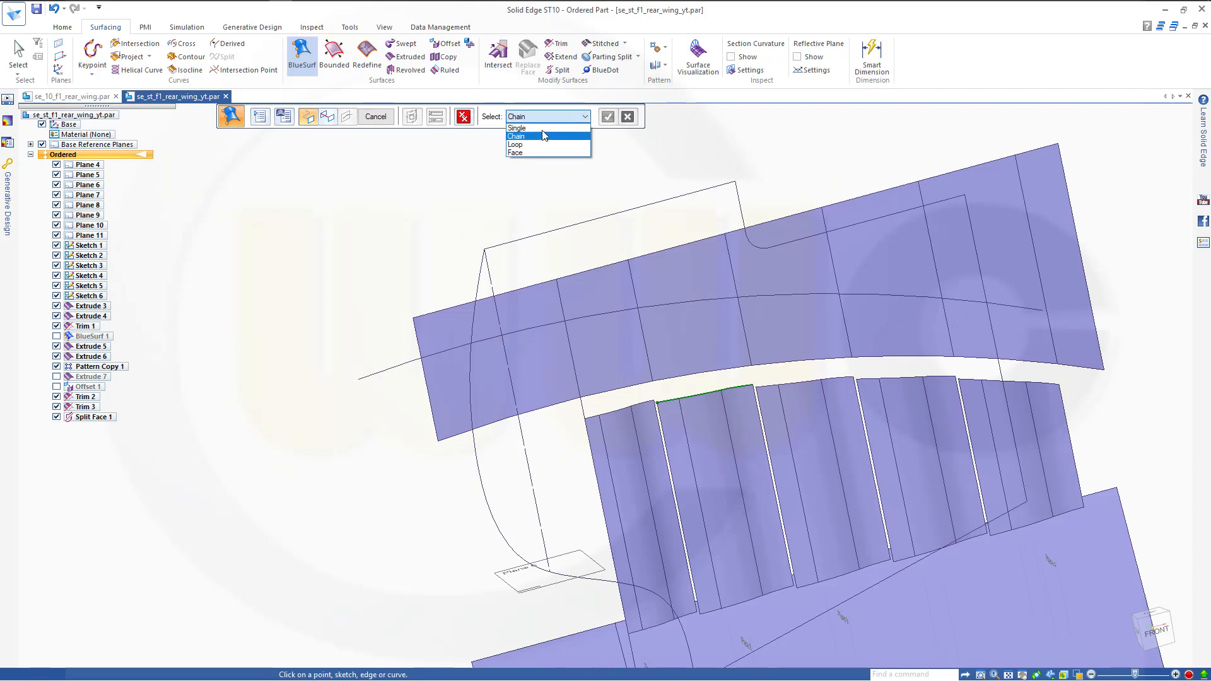
click(544, 140)
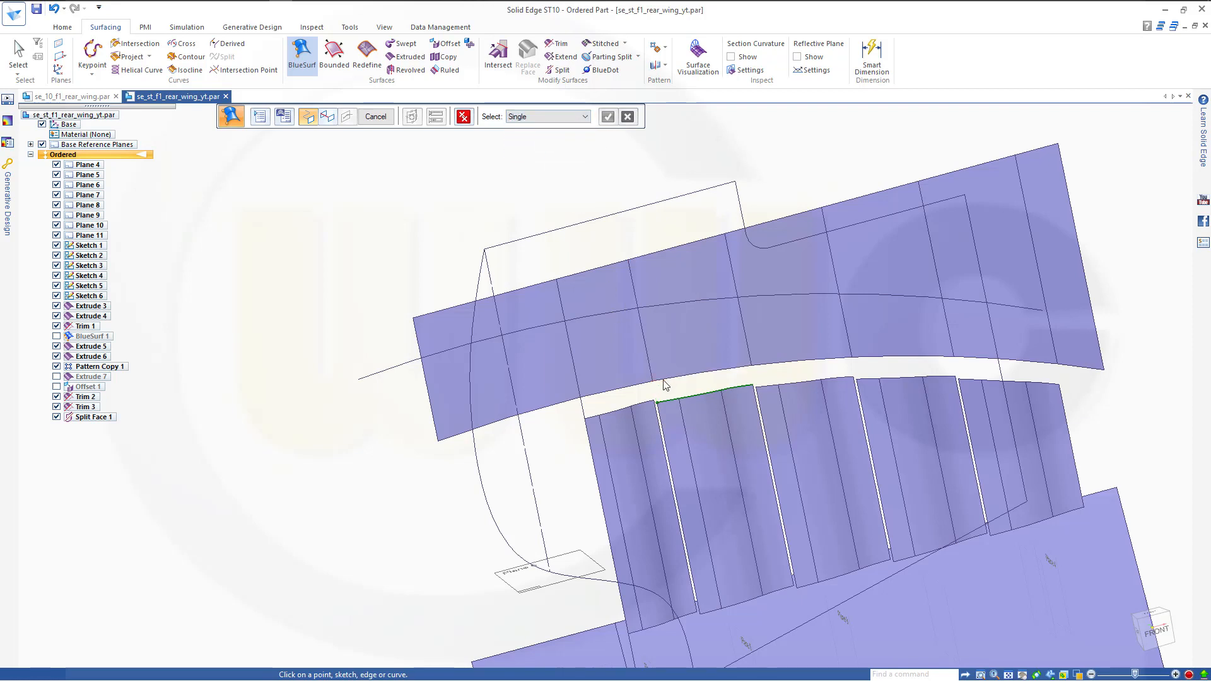
click(697, 375)
Step: Make the second slat's connecting surface Tangent Continuous at both the wing and slat ends and finish it
click(701, 343)
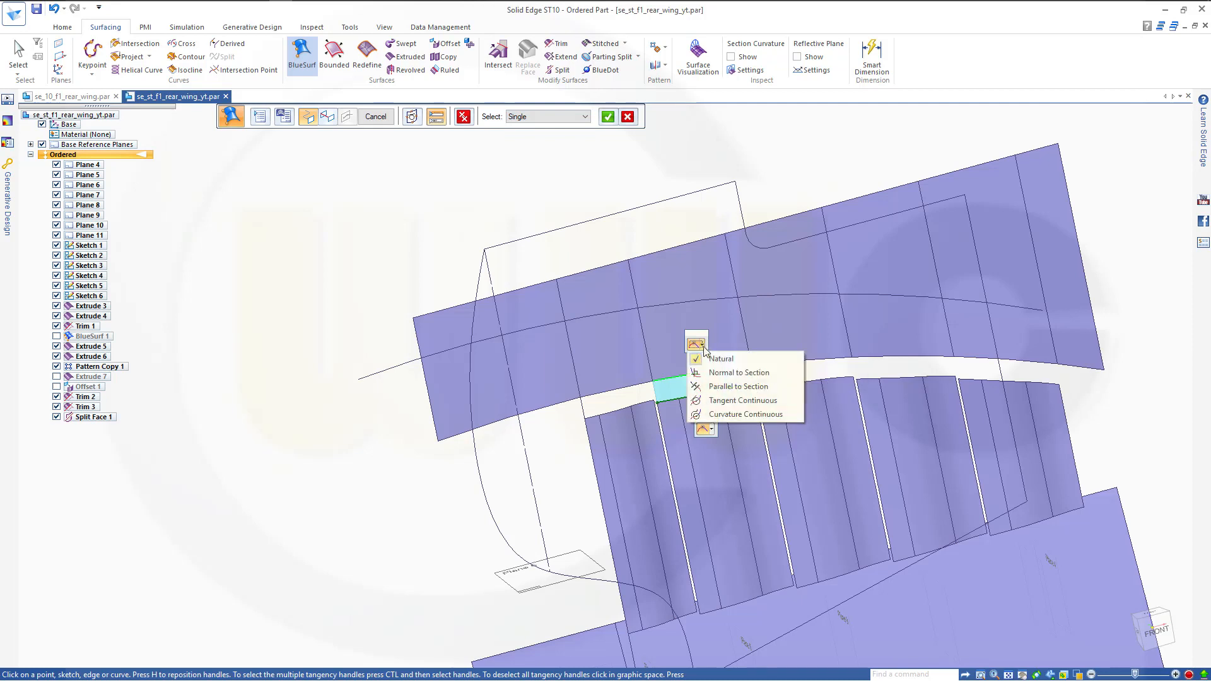
click(728, 402)
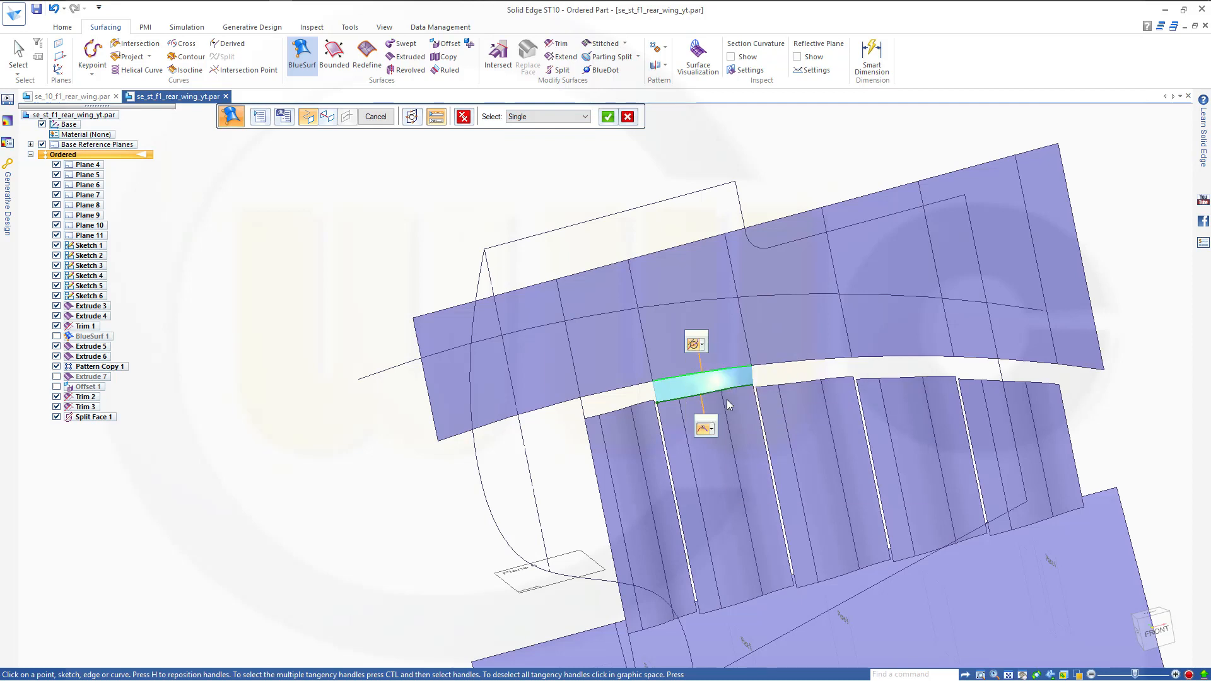
click(713, 430)
click(727, 461)
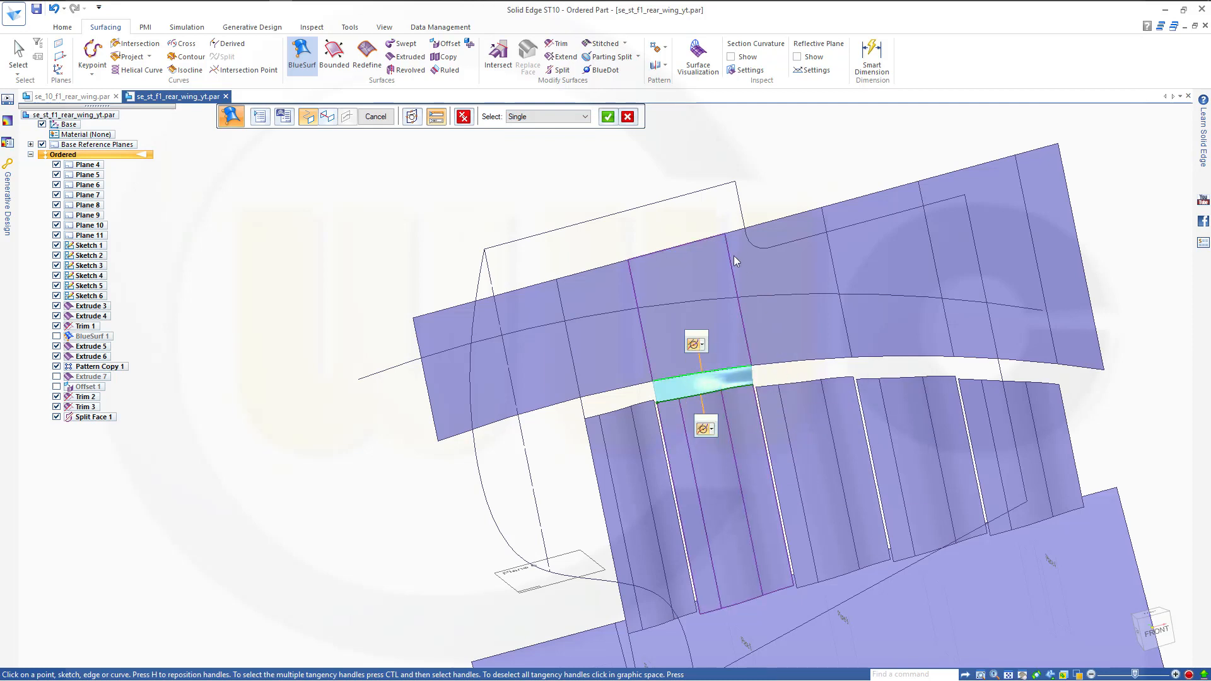
click(609, 123)
click(375, 116)
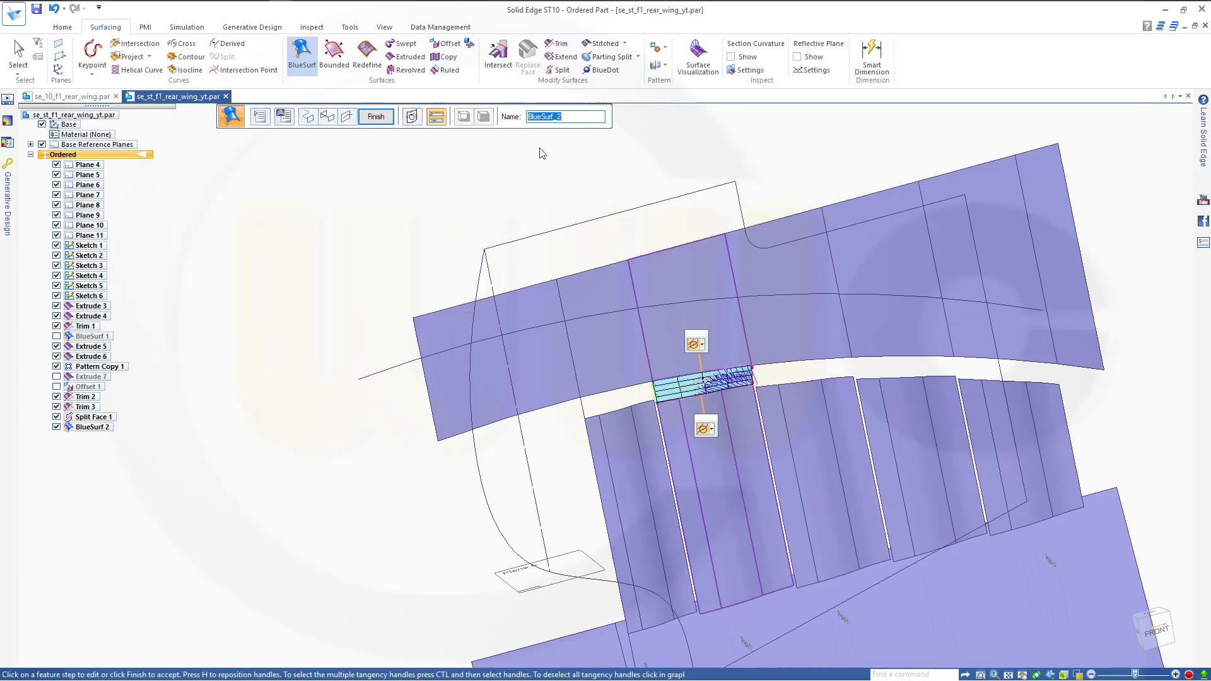
click(375, 116)
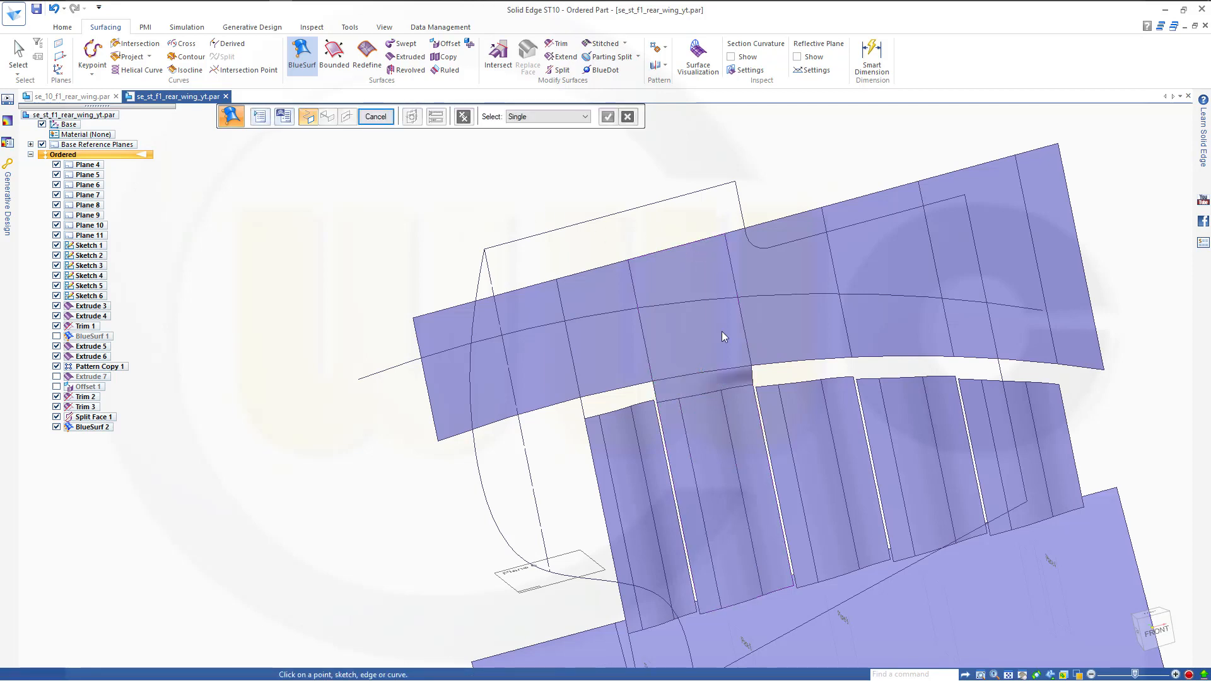
Step: Bridge the wing edge segment above the third slat to that slat's top edge chain with a BlueSurf, Tangent Continuous at both ends
click(801, 360)
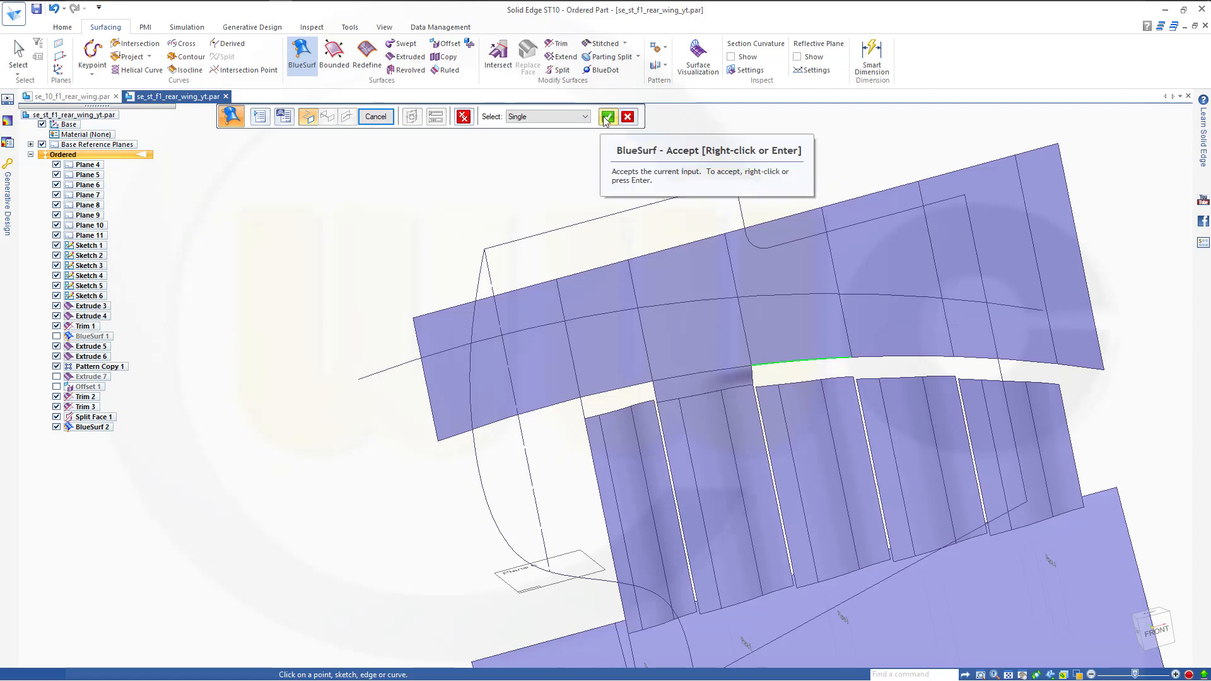
click(603, 120)
click(585, 117)
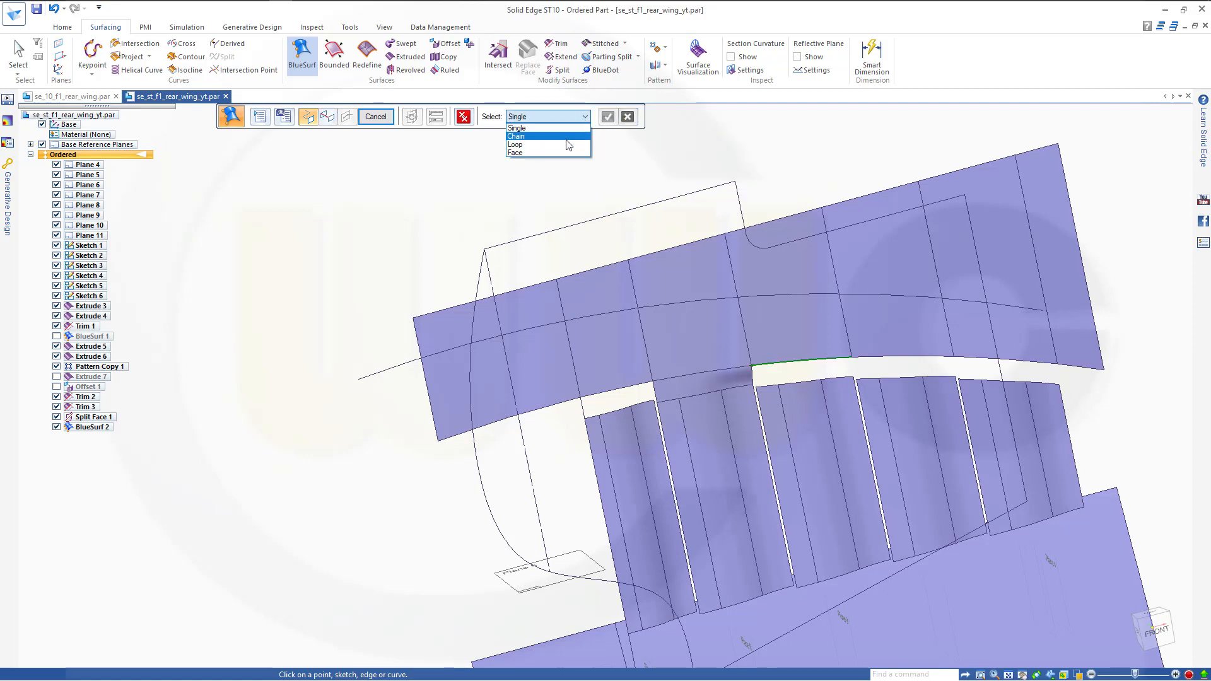
click(524, 137)
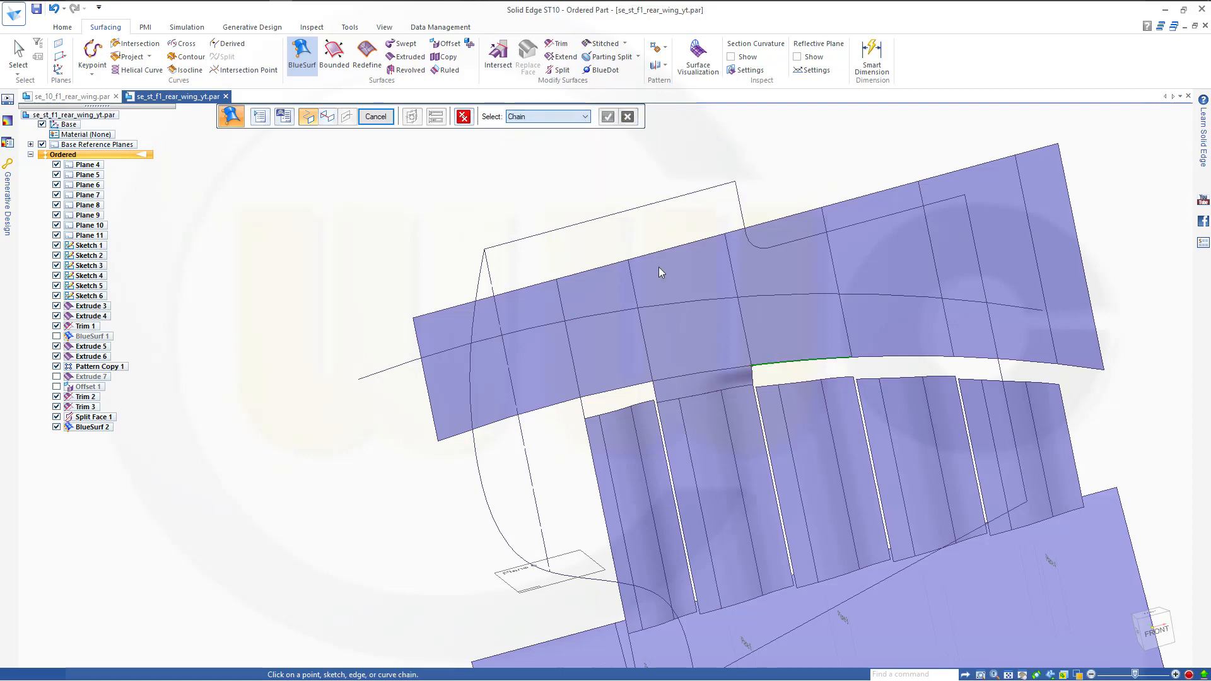
click(762, 384)
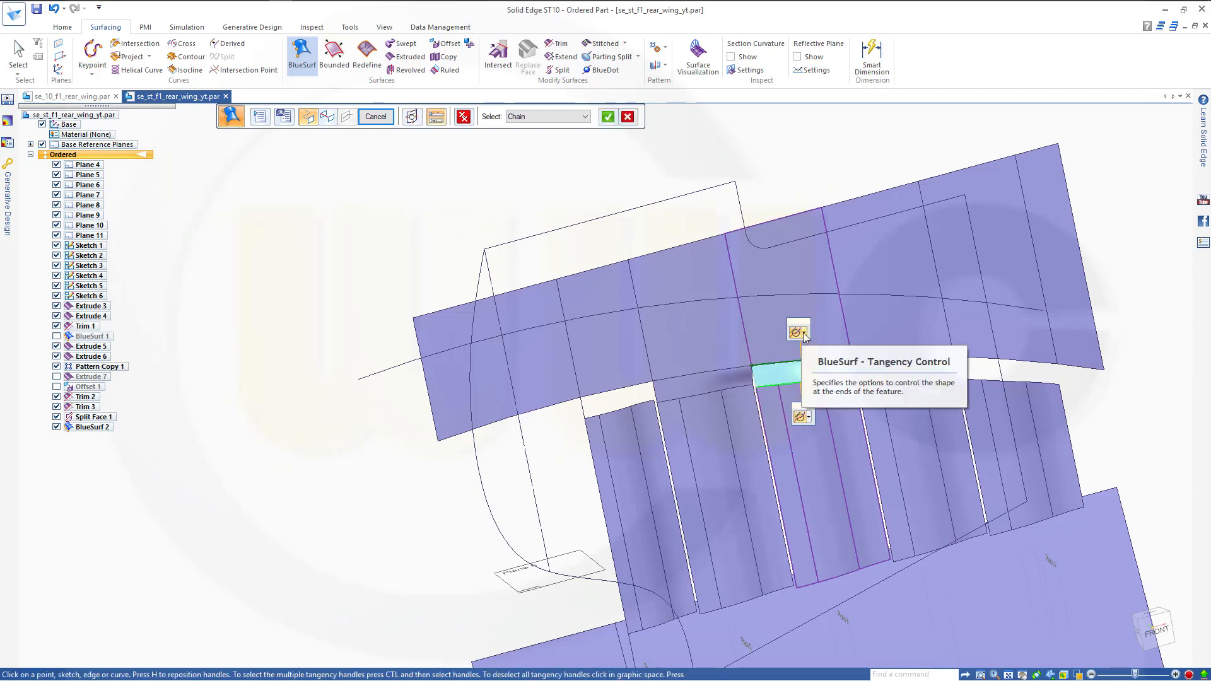
click(806, 333)
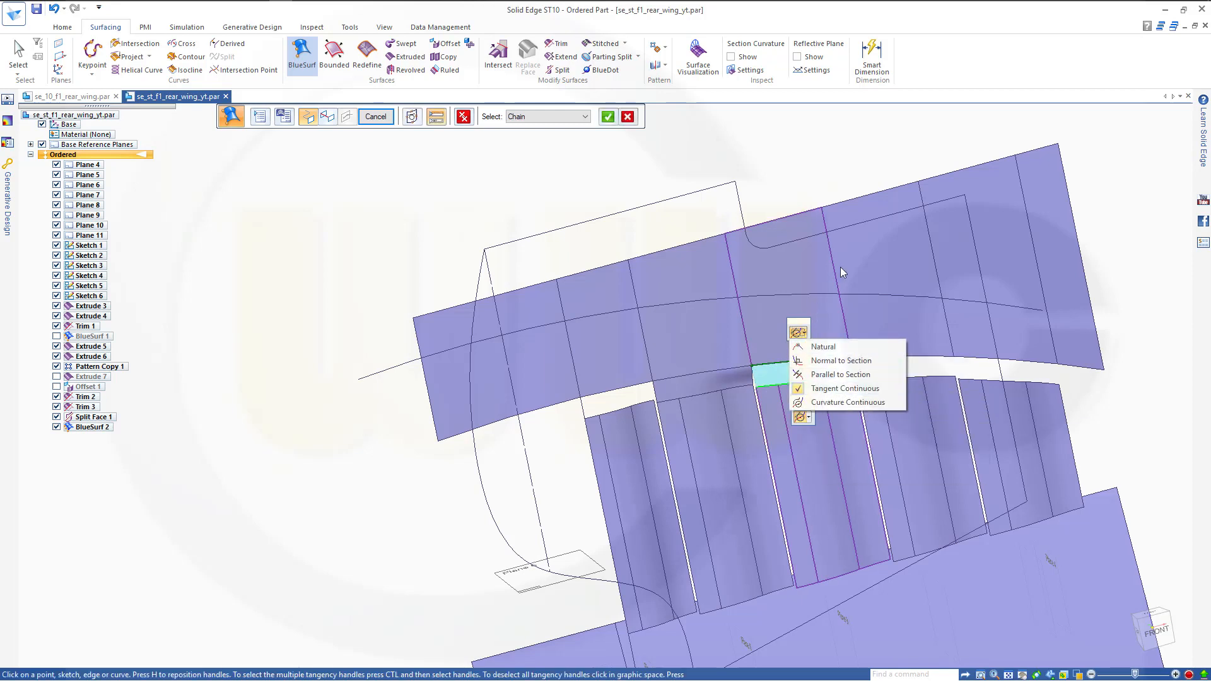
click(1138, 393)
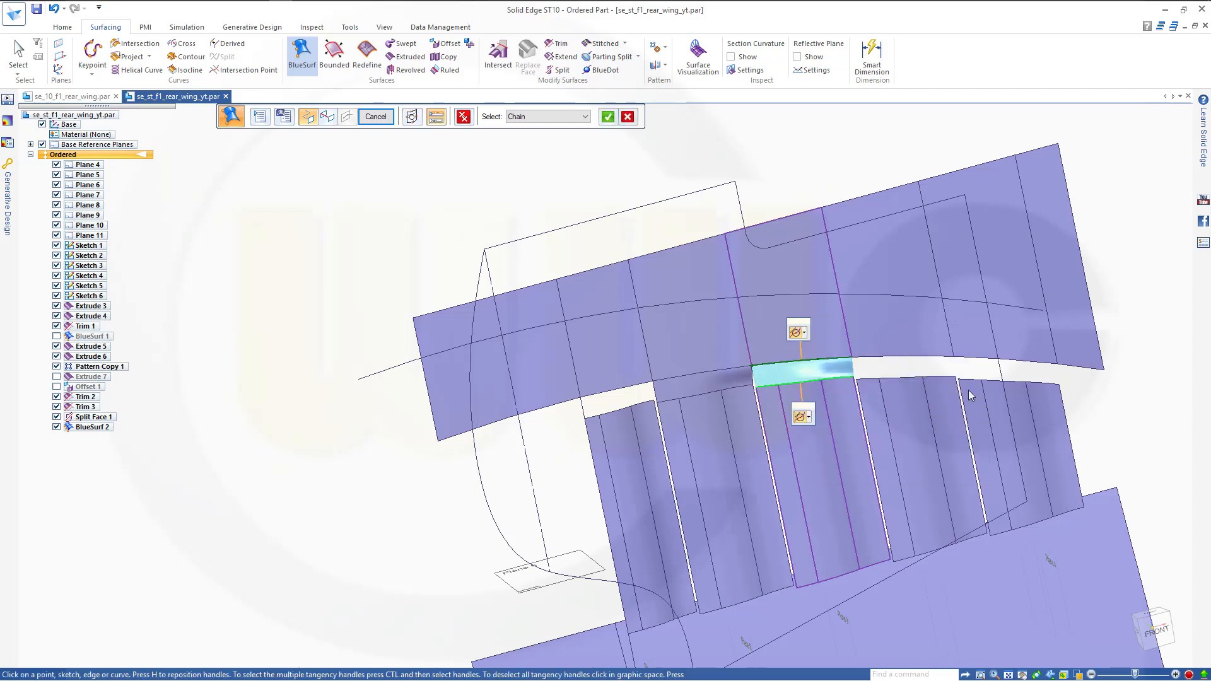
click(807, 419)
click(1118, 276)
click(609, 119)
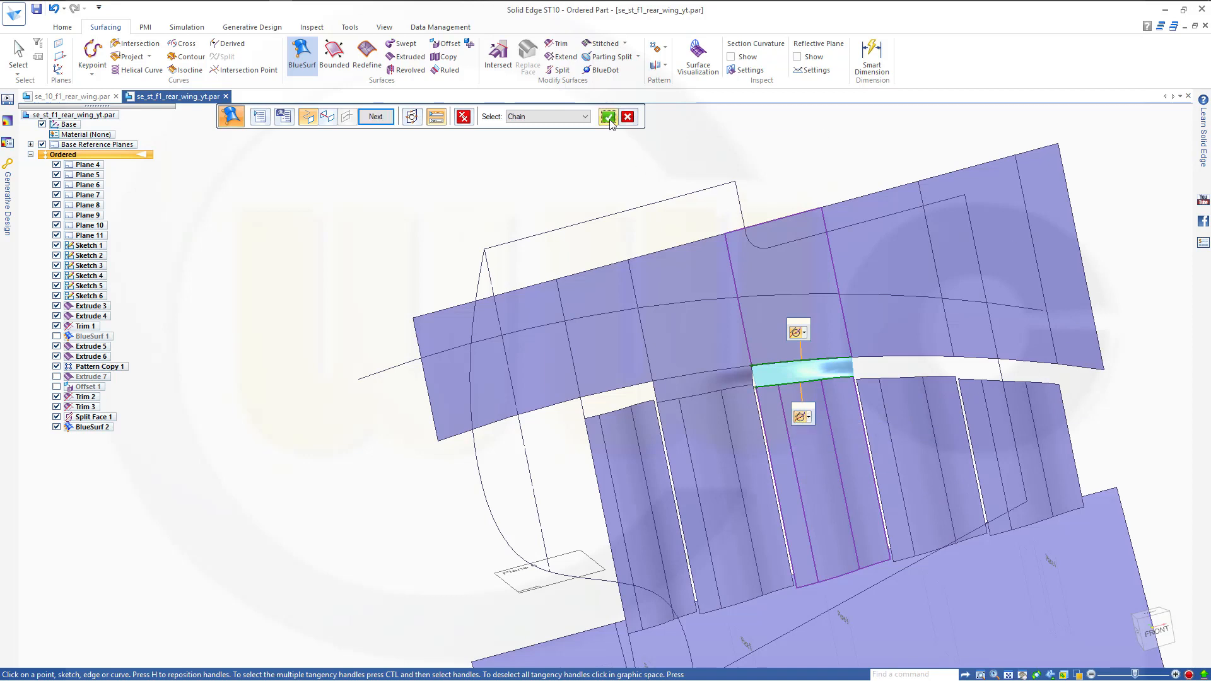
click(376, 119)
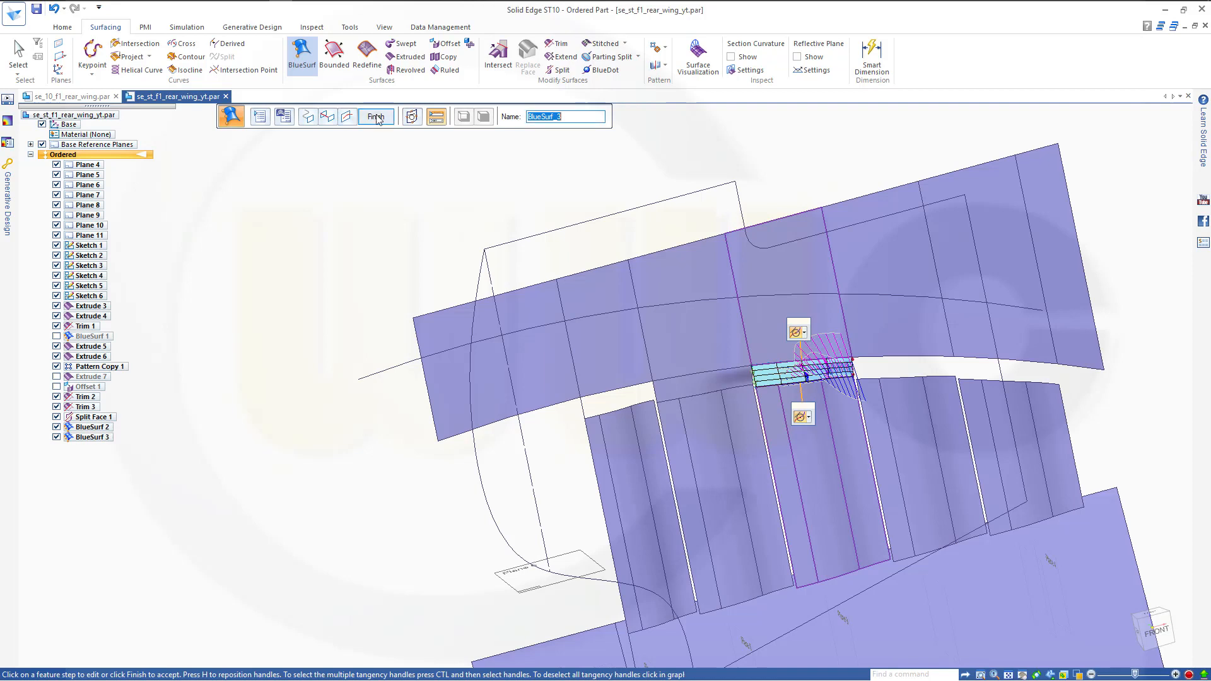
Step: Connect the fourth slat's top edge chain to the single wing edge above it with a BlueSurf, Tangent Continuous at both ends
click(865, 379)
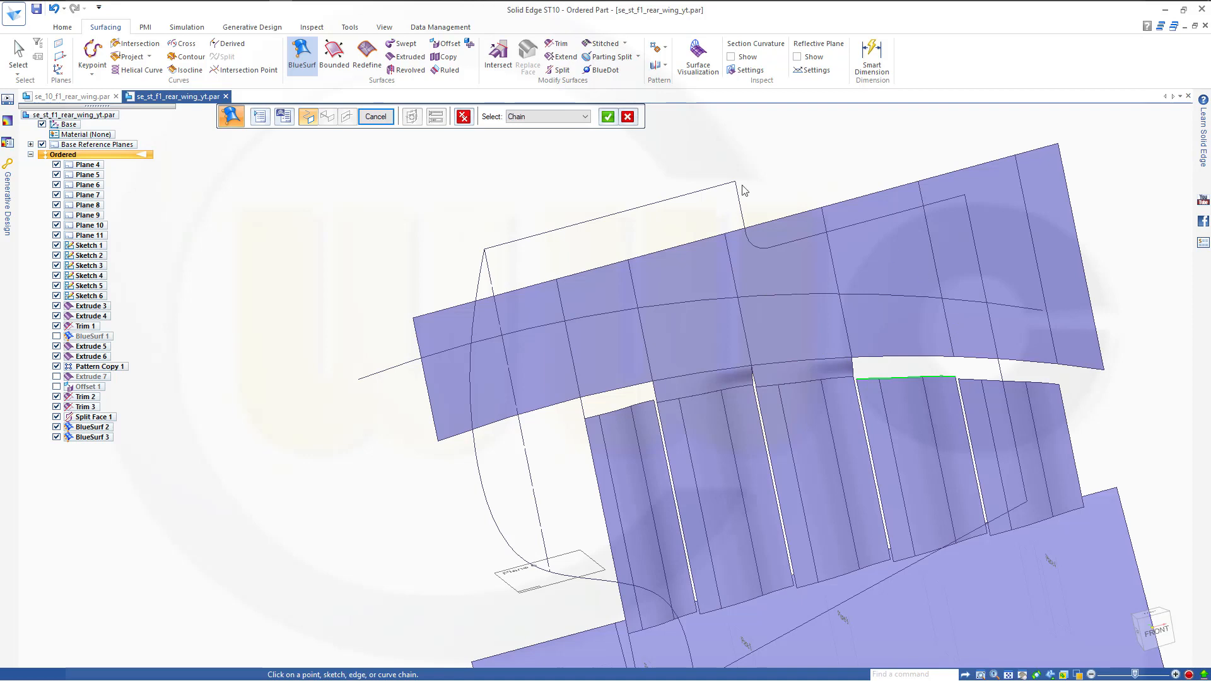
click(607, 117)
click(566, 116)
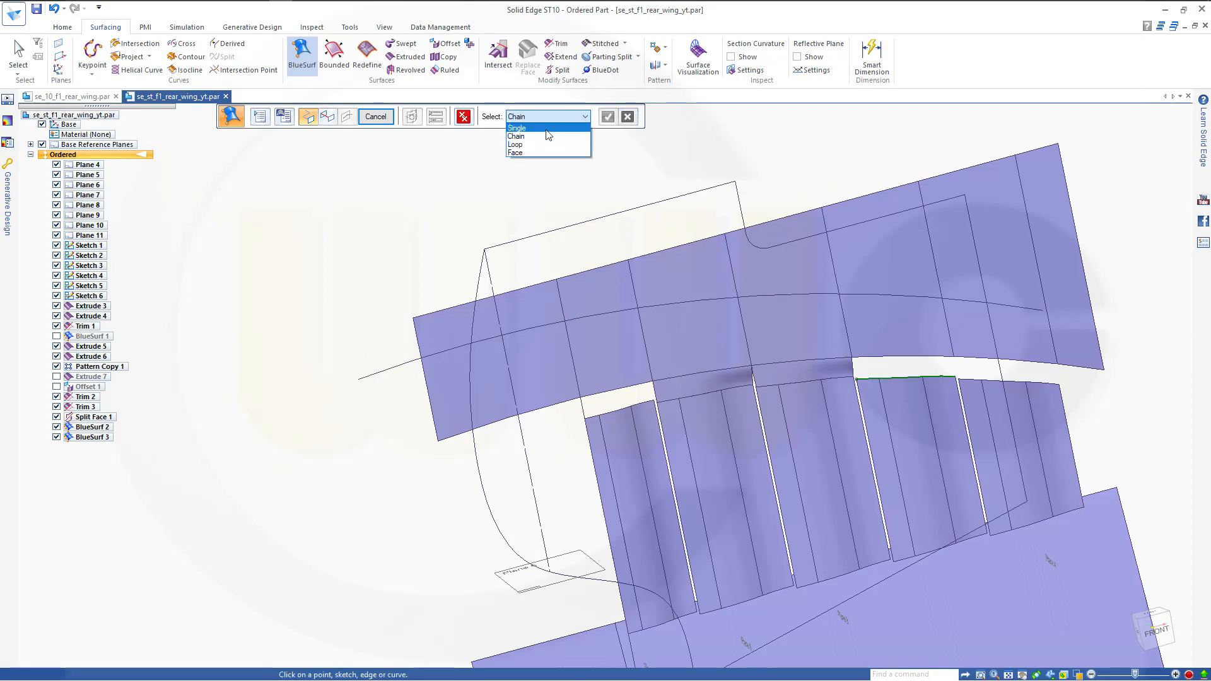
click(518, 128)
click(873, 360)
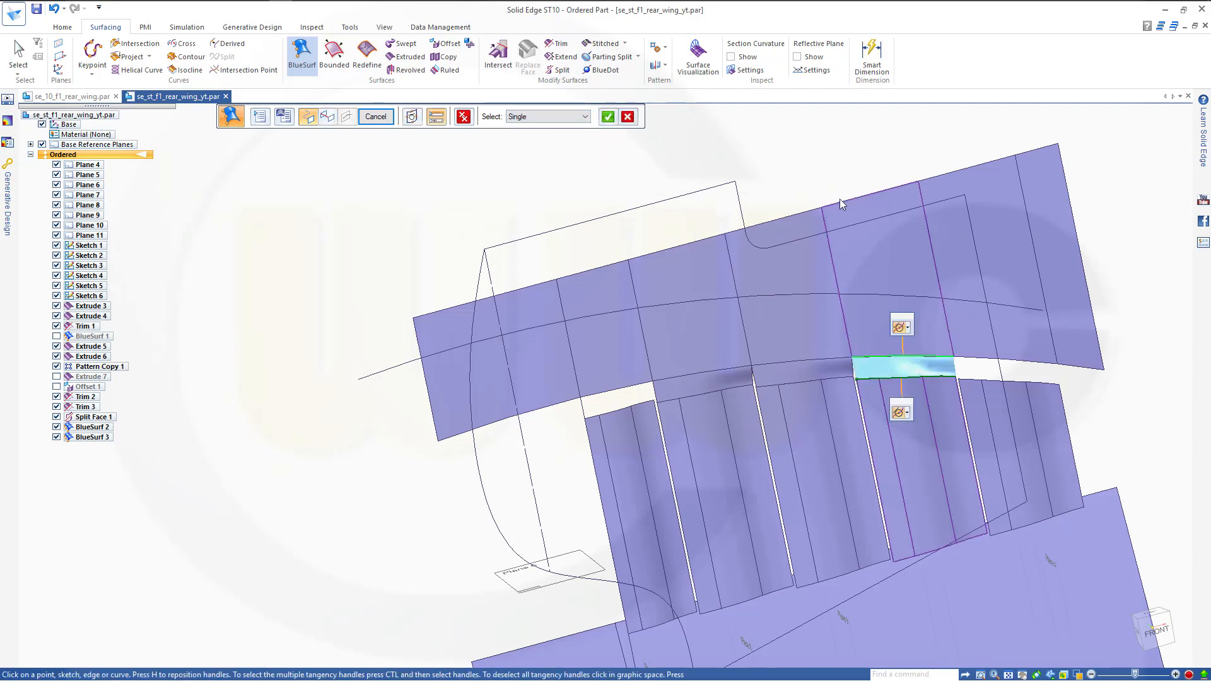
click(908, 331)
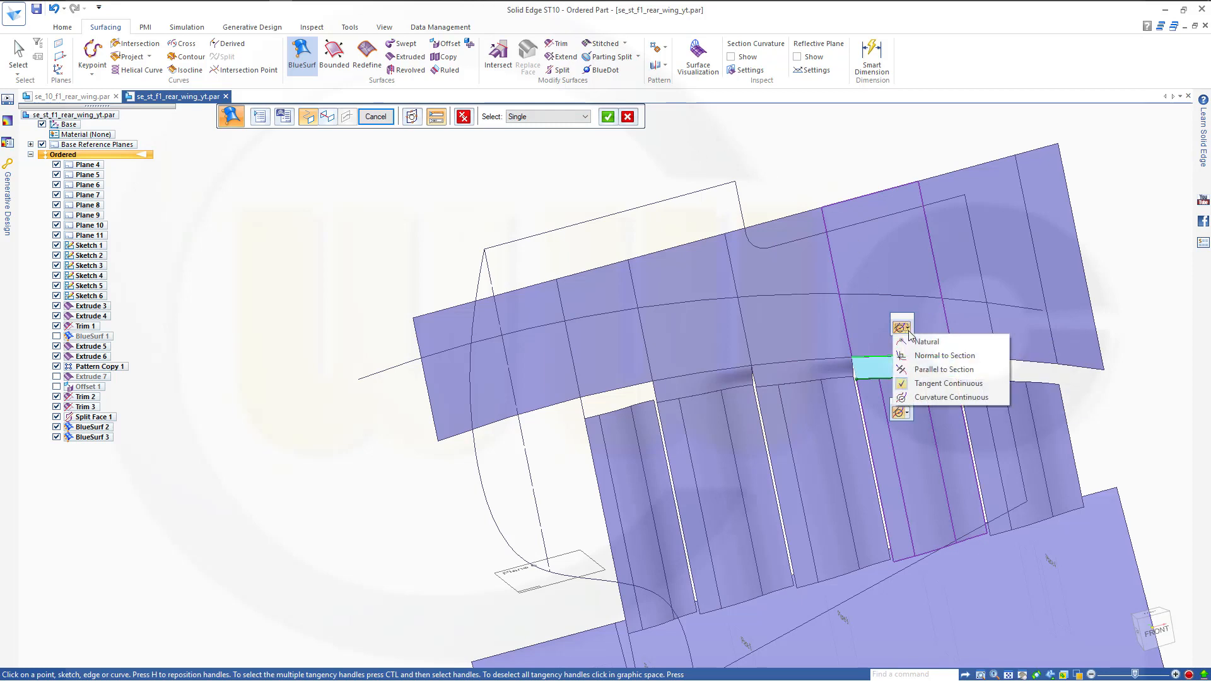
click(909, 413)
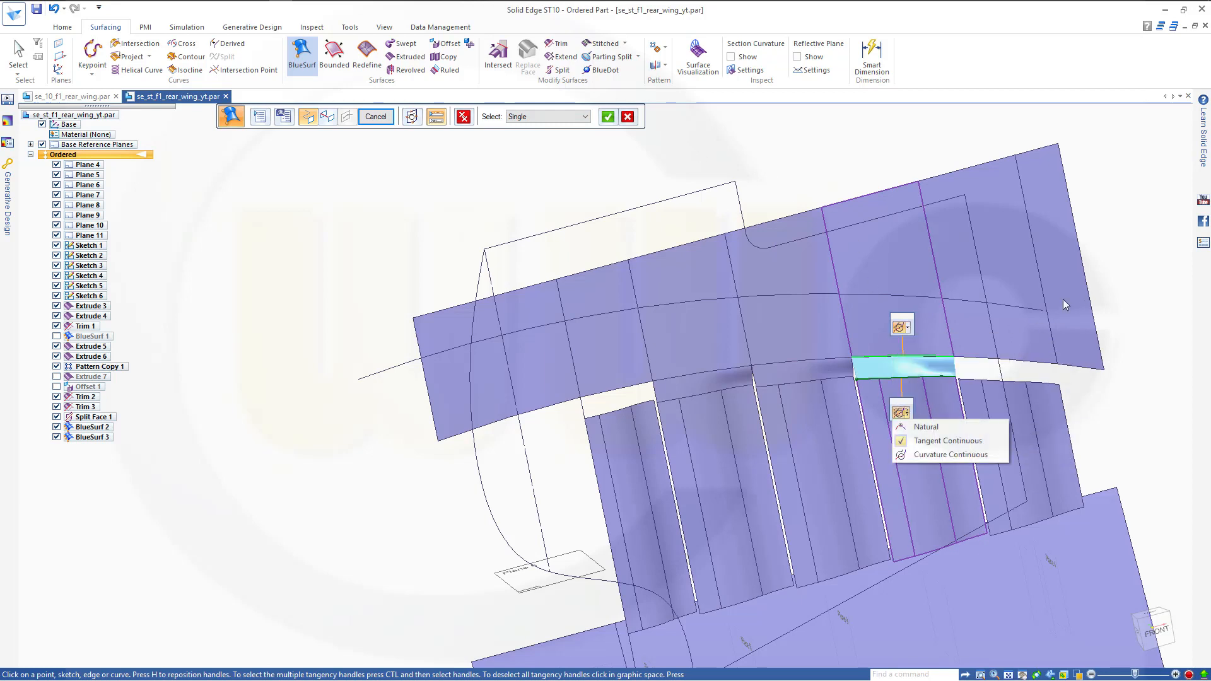
click(610, 118)
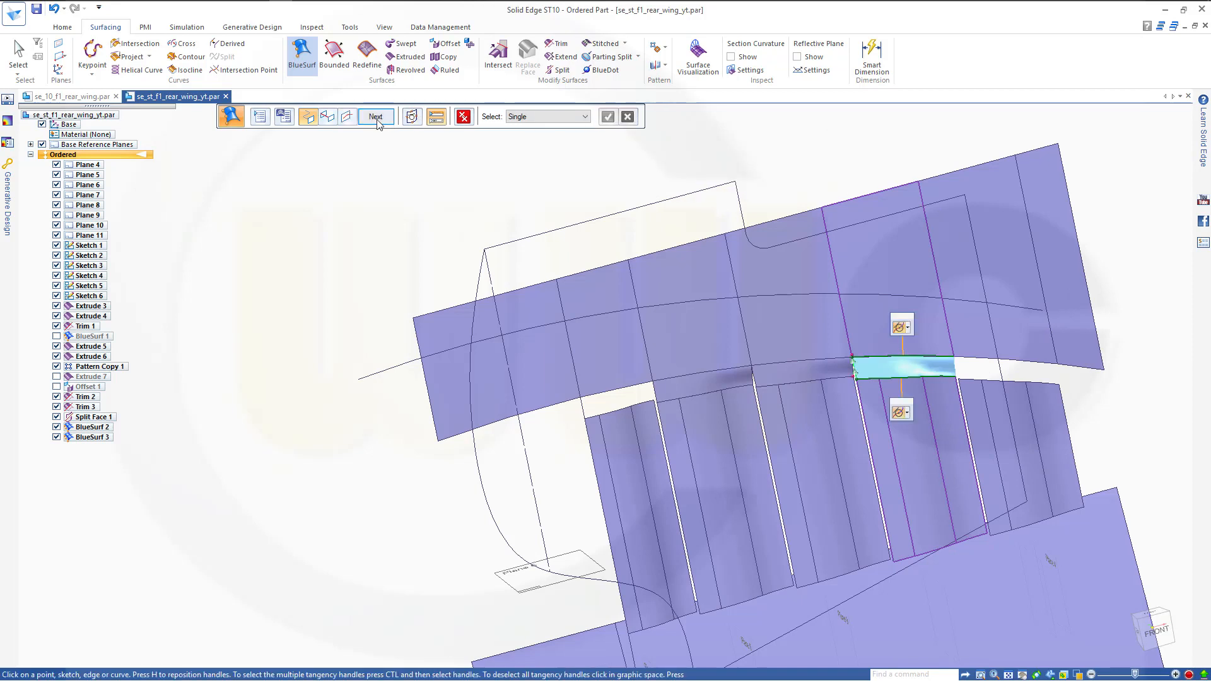
click(377, 119)
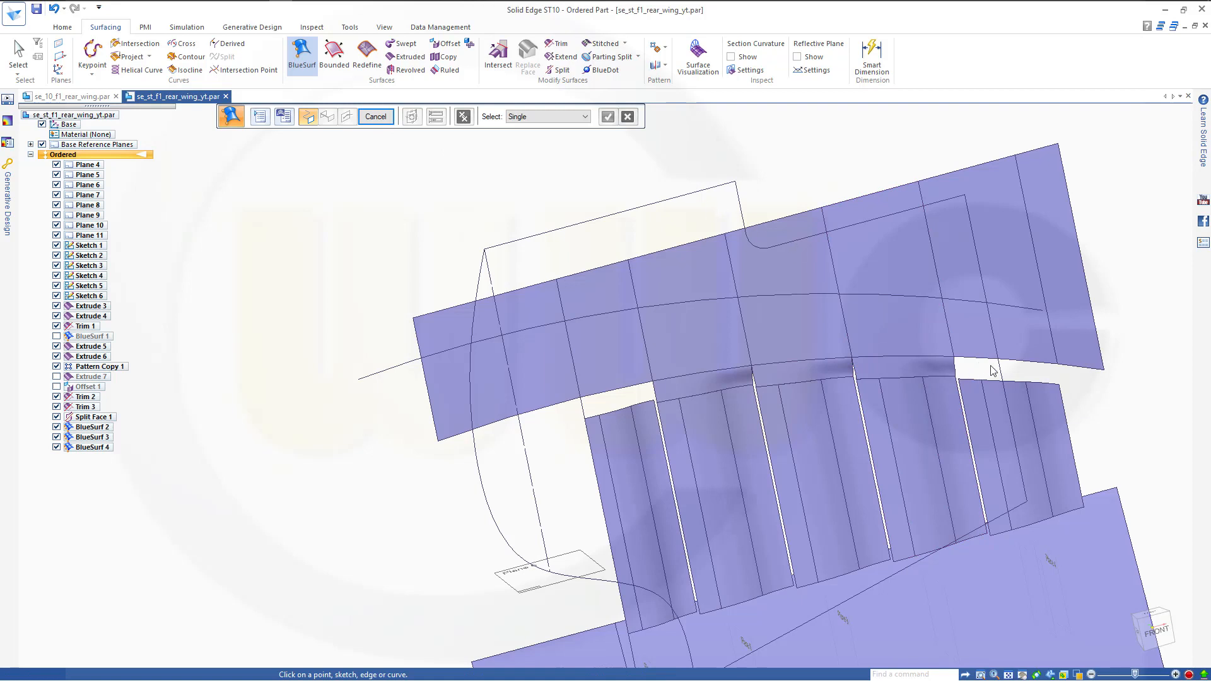
Step: Join the wing edge segment above the fifth slat to that slat's top edge chain with a BlueSurf, Tangent Continuous at both ends
click(955, 366)
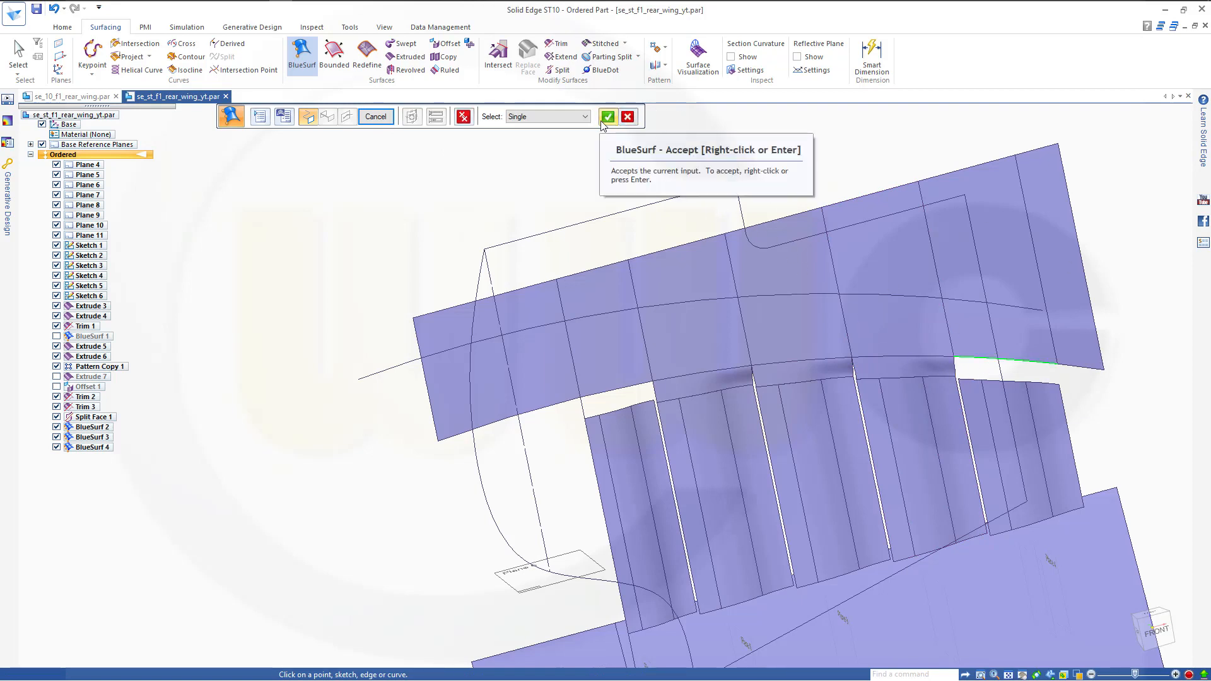
click(603, 119)
click(585, 118)
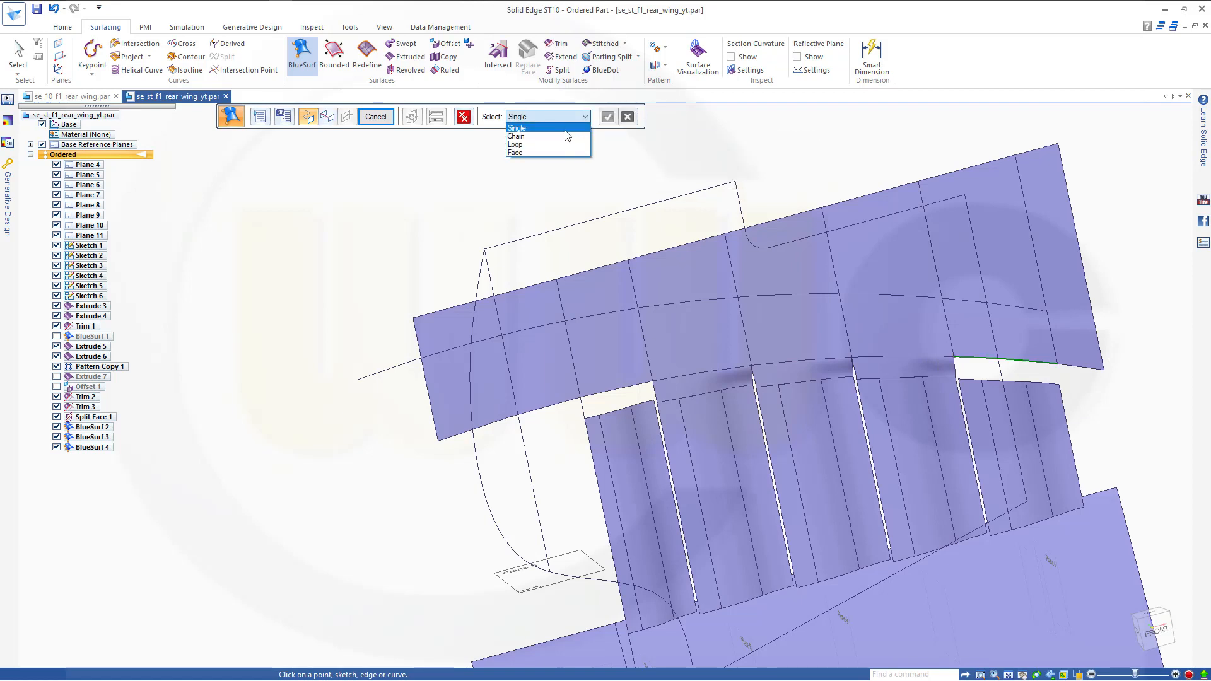
click(564, 138)
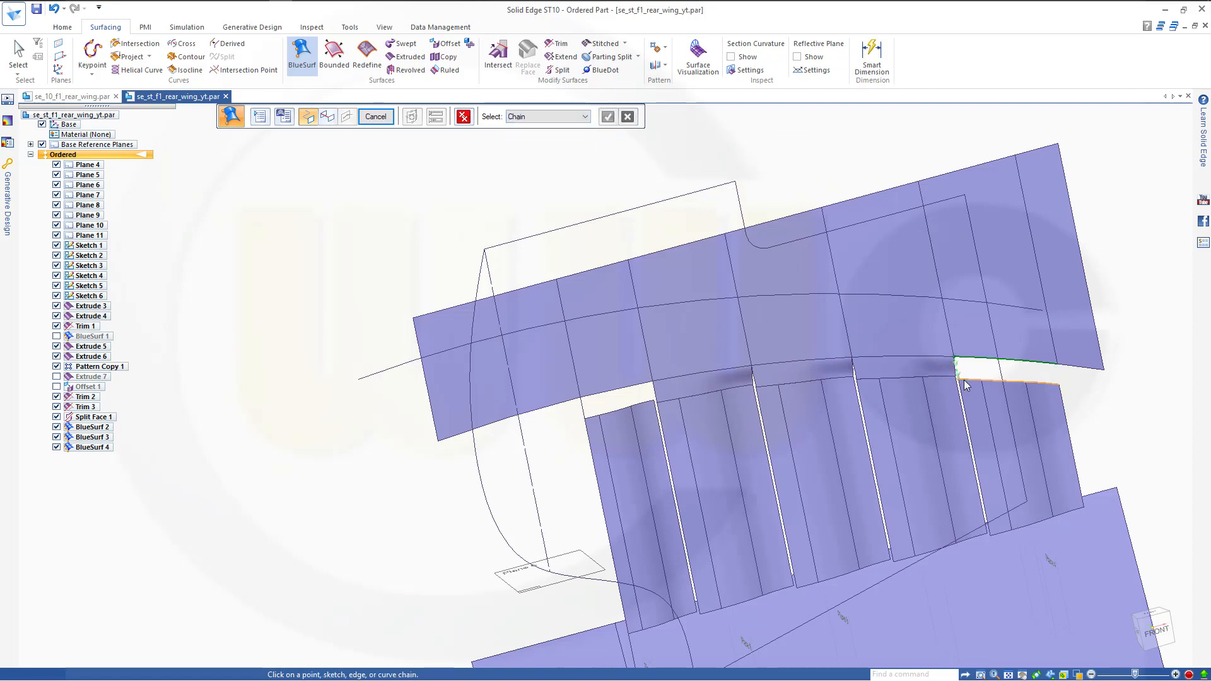
click(965, 384)
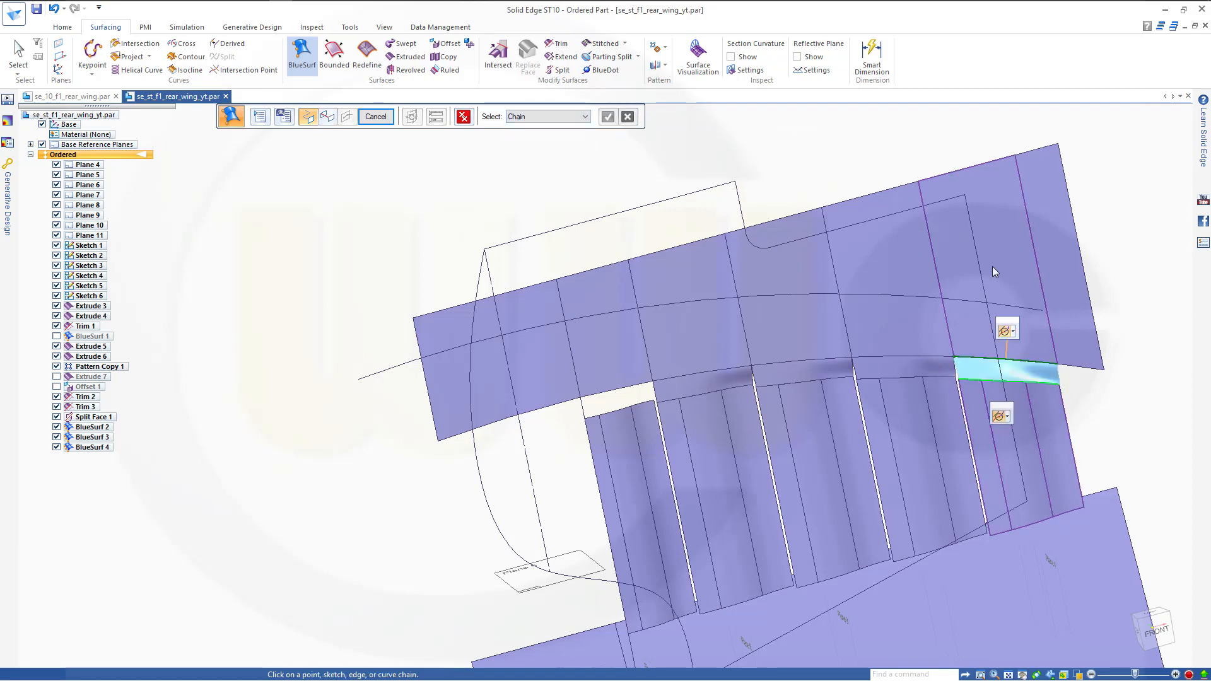
click(1013, 330)
click(1111, 301)
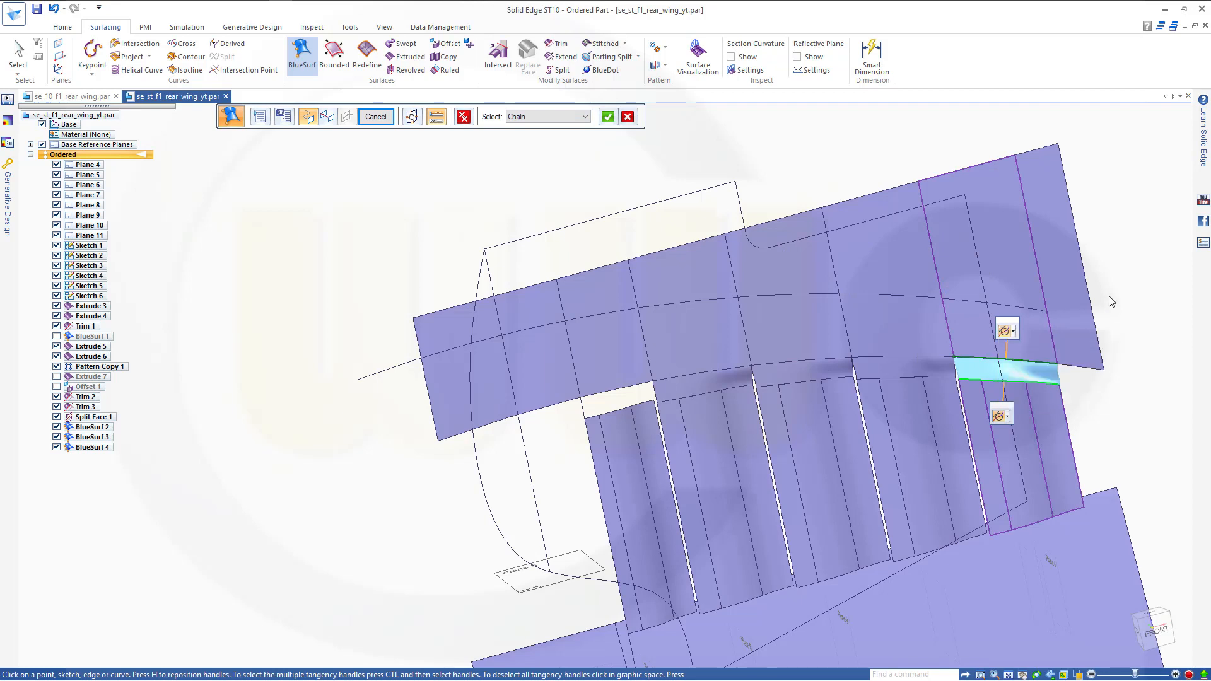
click(1009, 415)
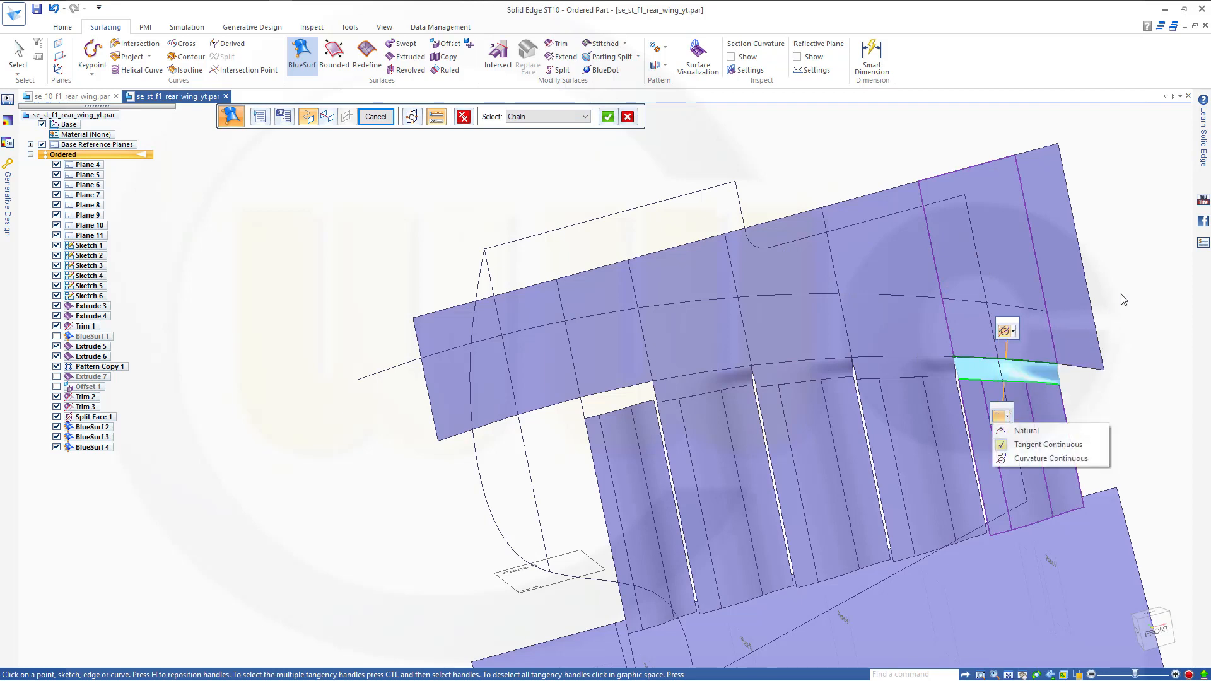
click(608, 116)
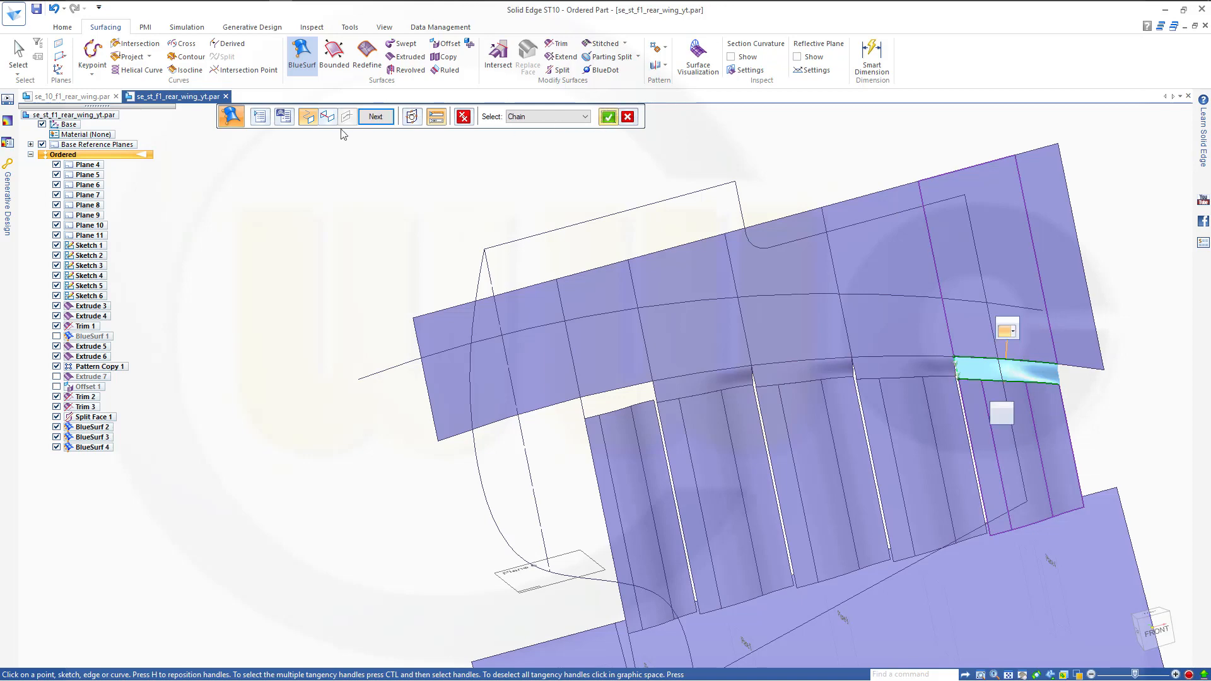
click(376, 118)
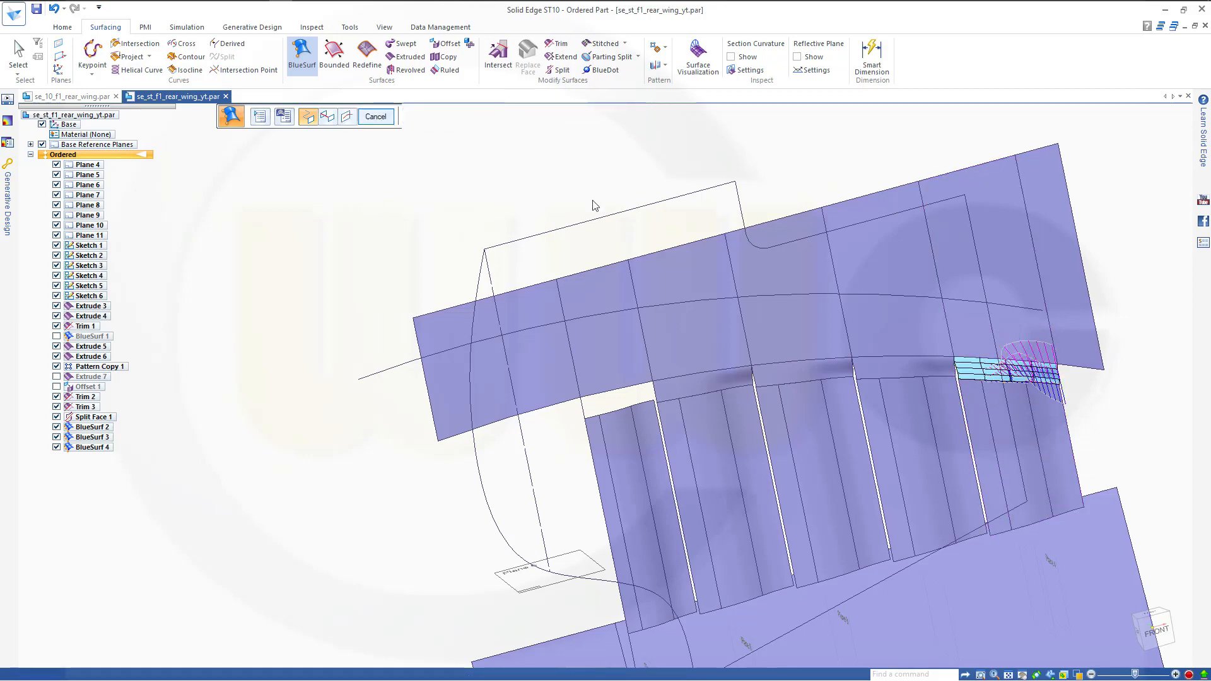
middle_drag(707, 246, 702, 227)
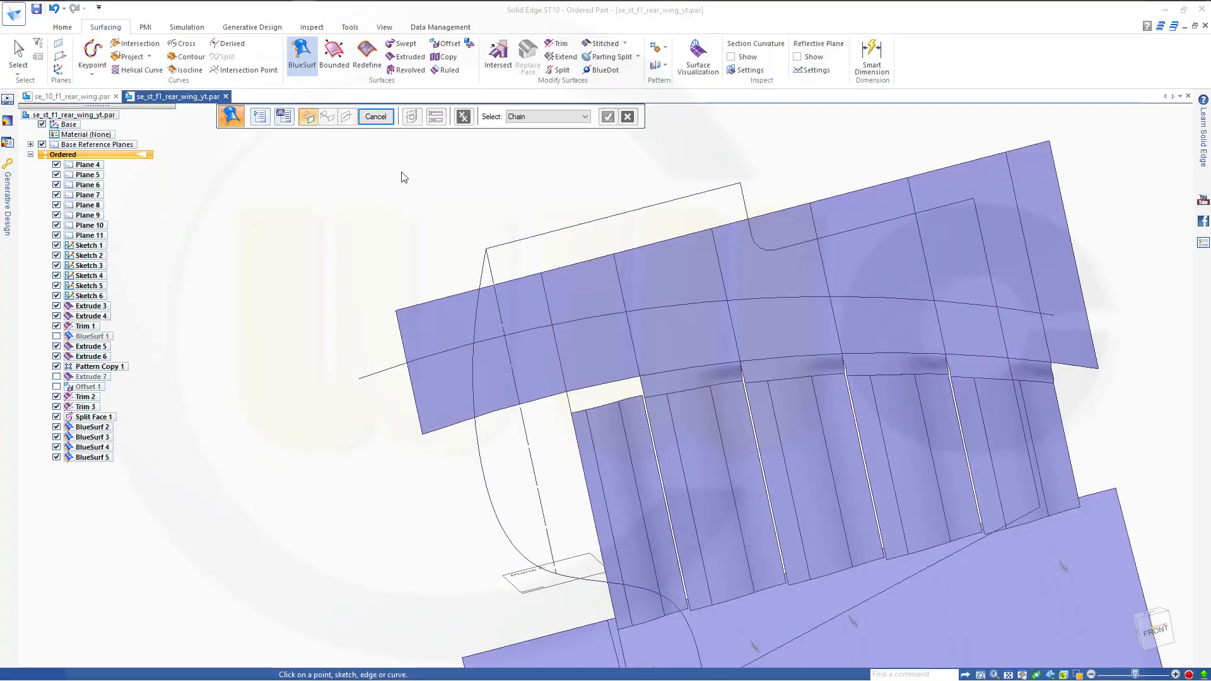
click(574, 411)
click(608, 118)
click(585, 116)
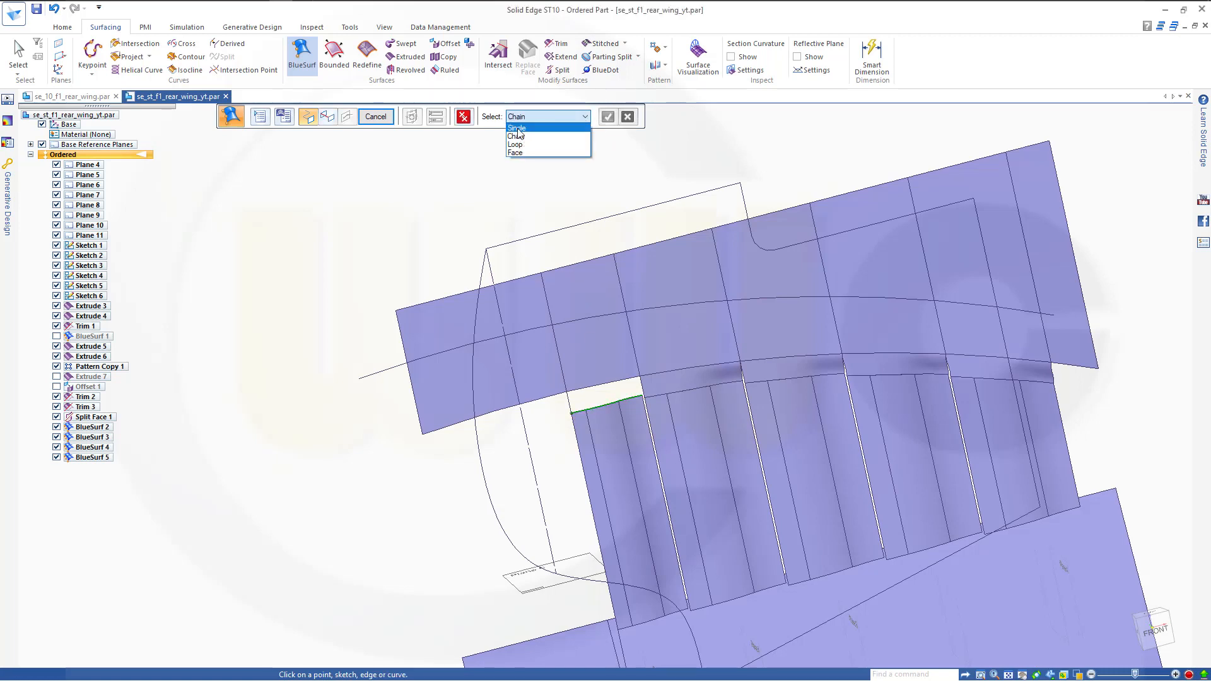
click(517, 129)
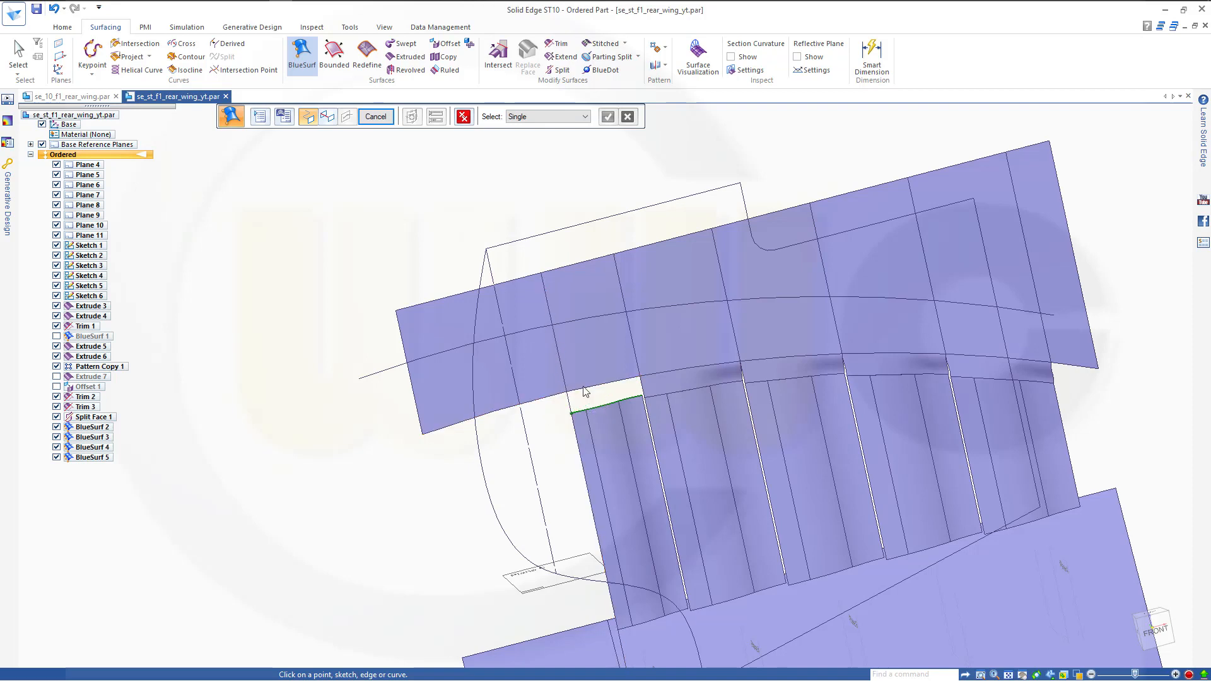
mouse_move(615, 323)
middle_down()
mouse_move(629, 343)
mouse_move(613, 320)
middle_up()
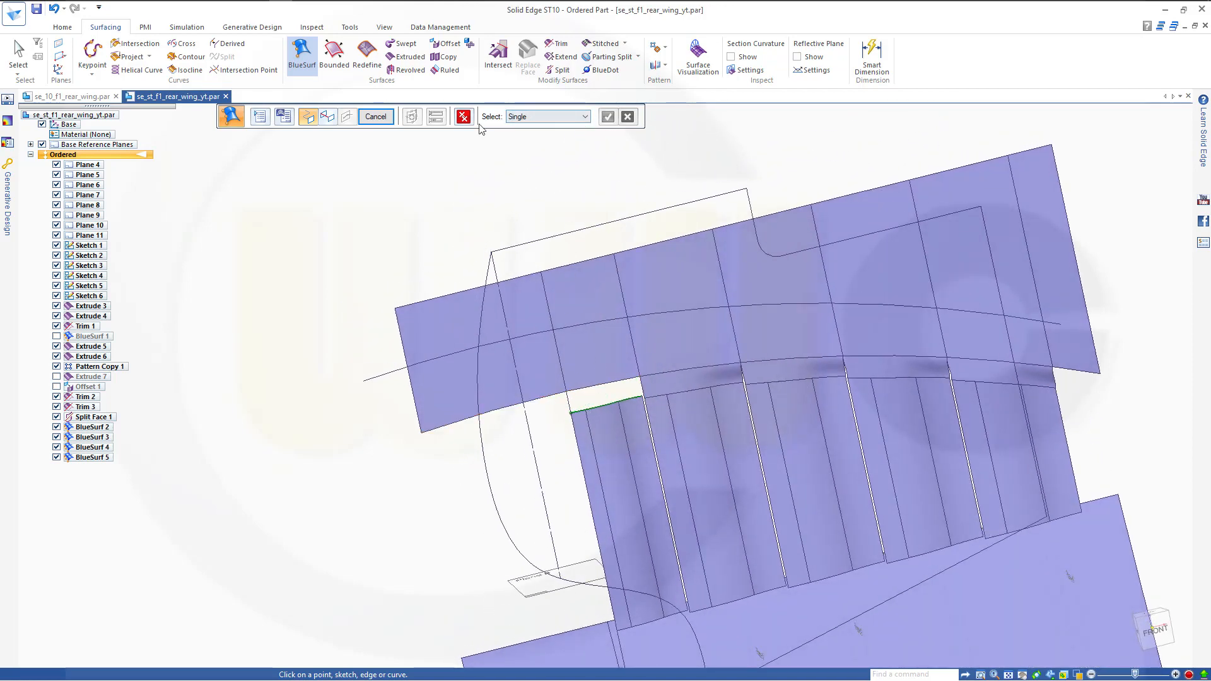
click(375, 116)
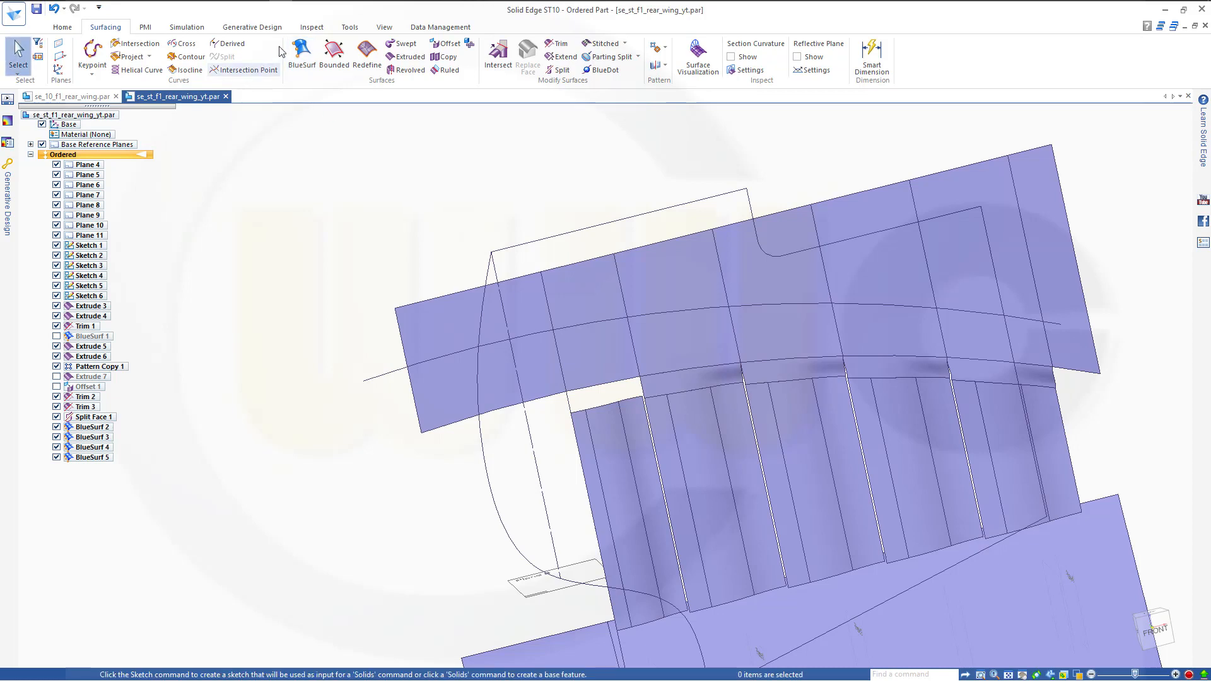
click(301, 54)
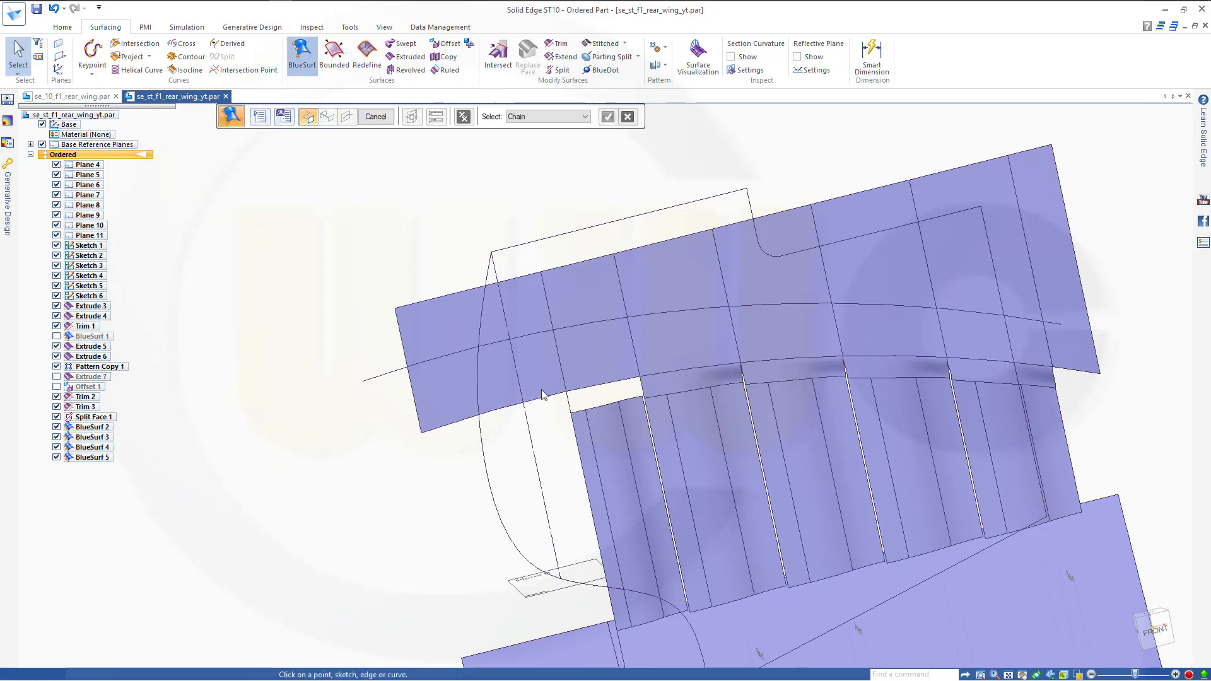
click(586, 117)
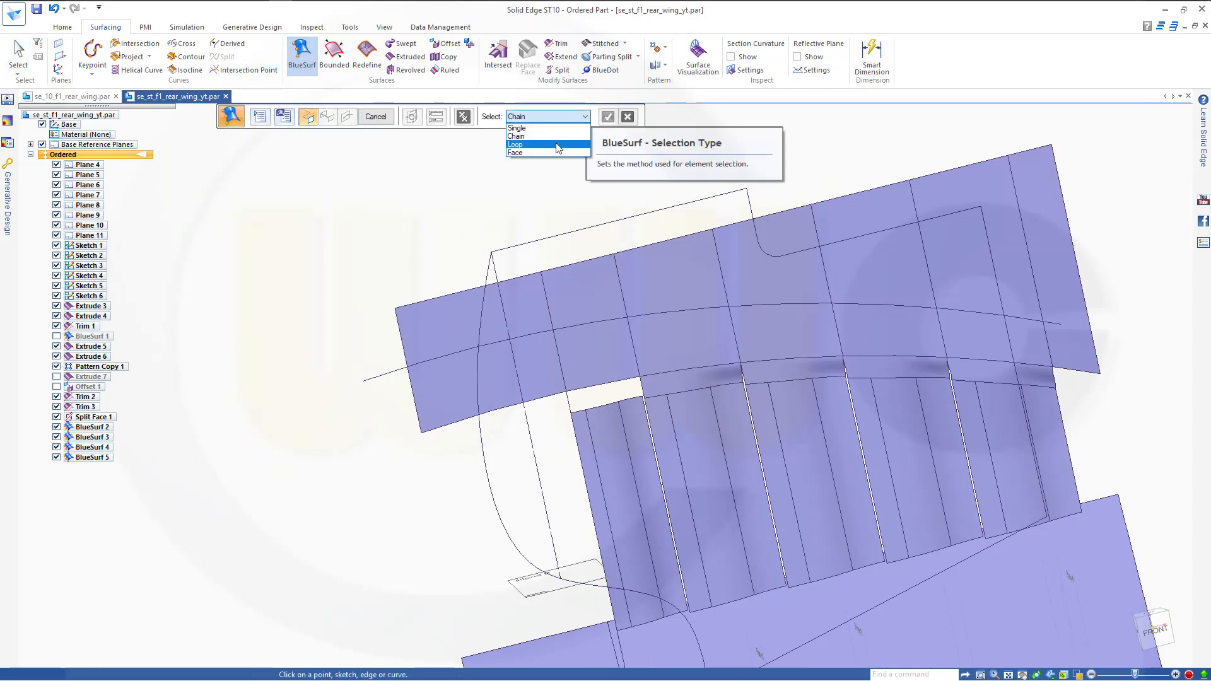
click(523, 130)
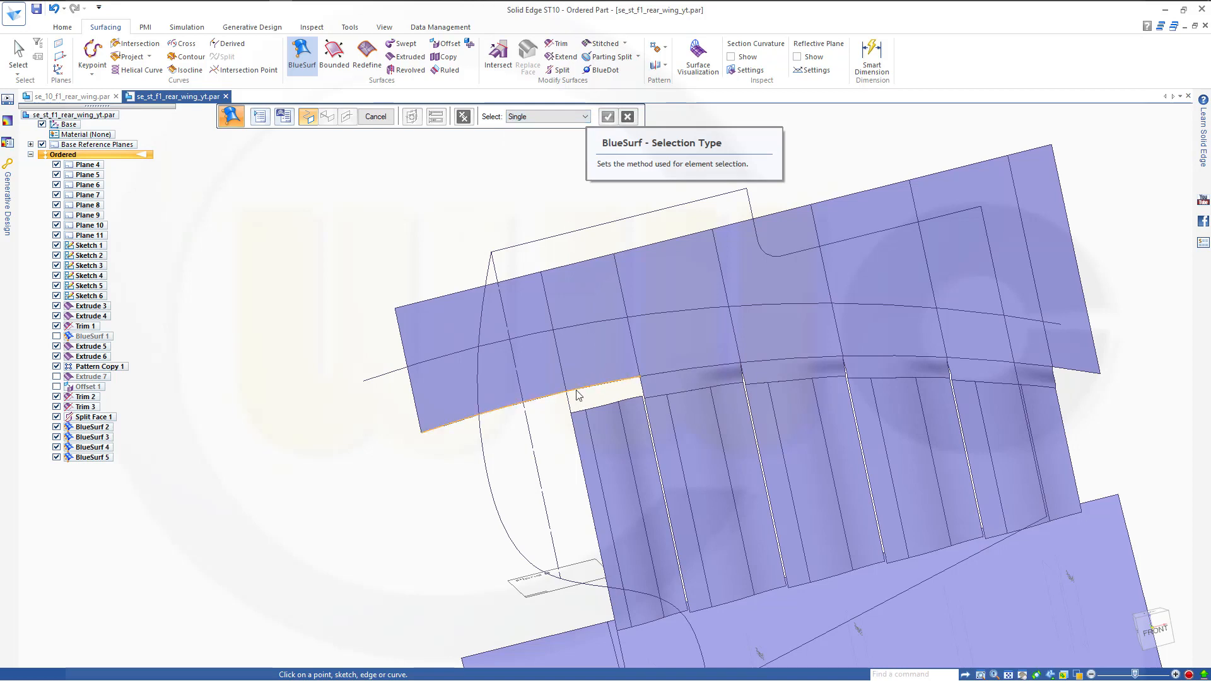
key(Escape)
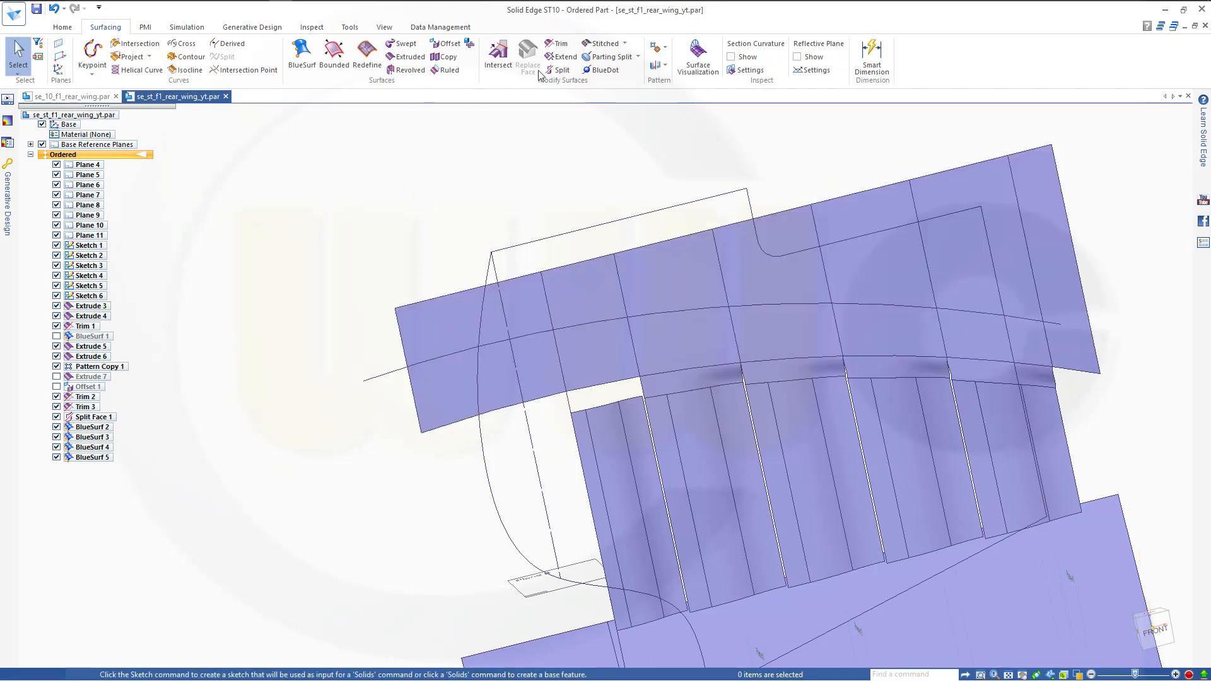
Step: Split the upper wing's end face above the first slat with the Right (yz) reference plane
click(557, 69)
click(467, 323)
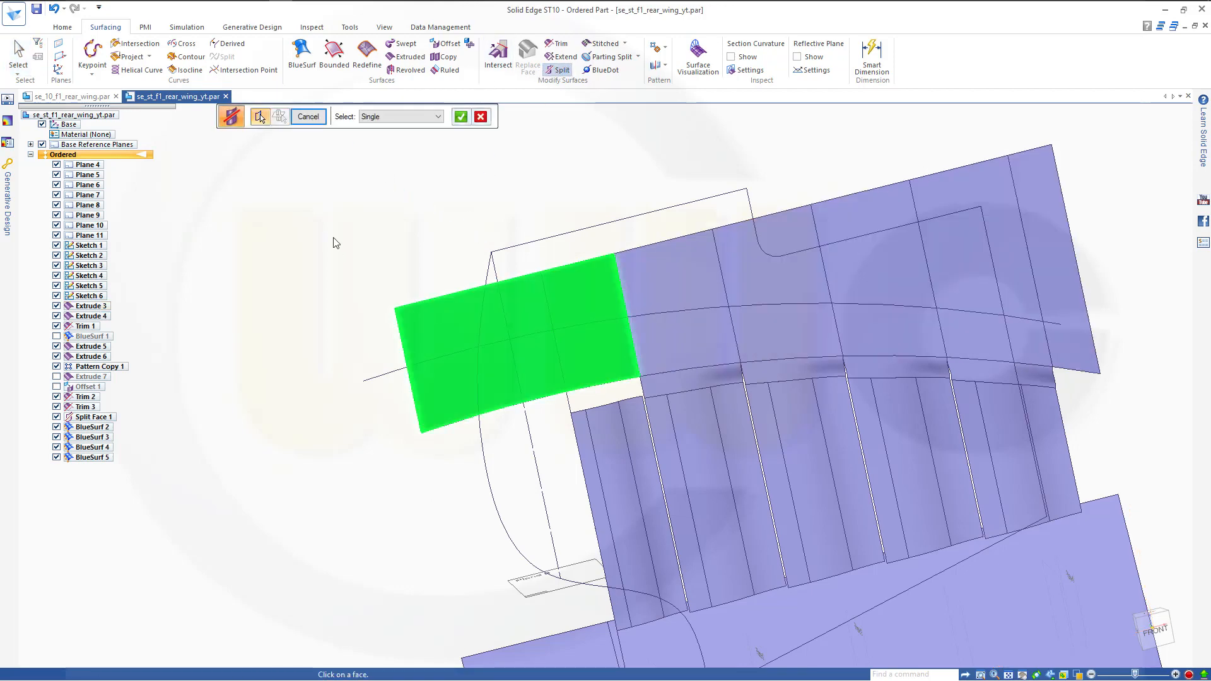
middle_drag(336, 243, 367, 298)
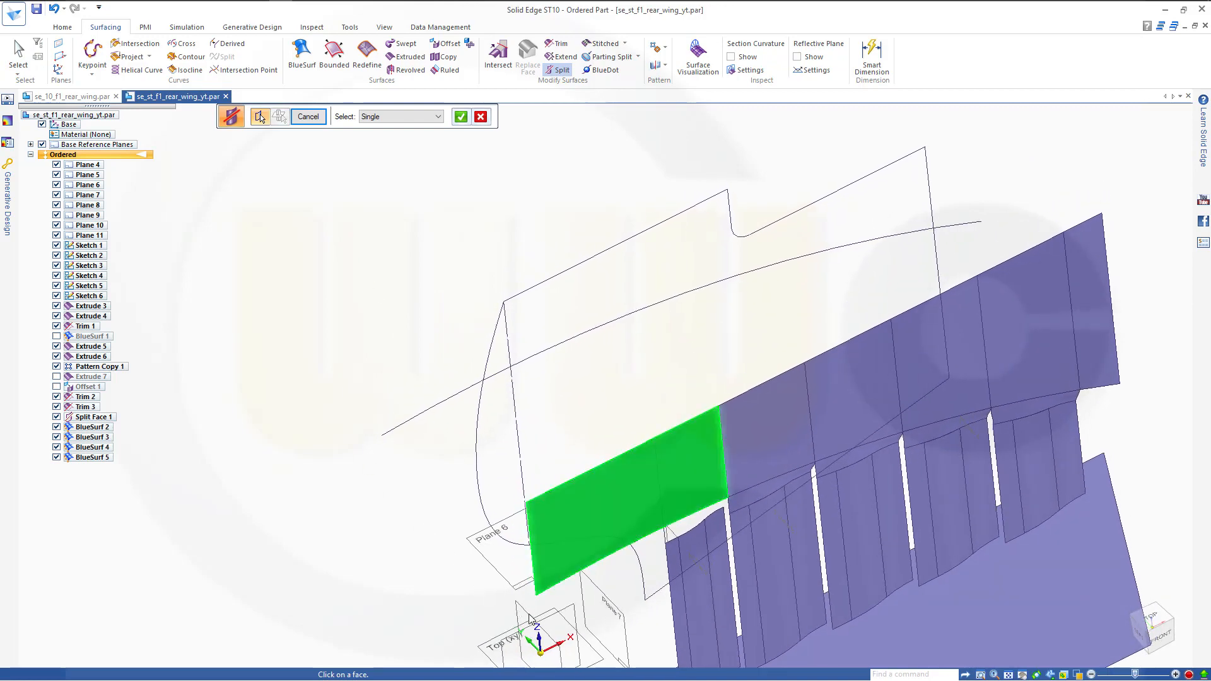
right_click(402, 443)
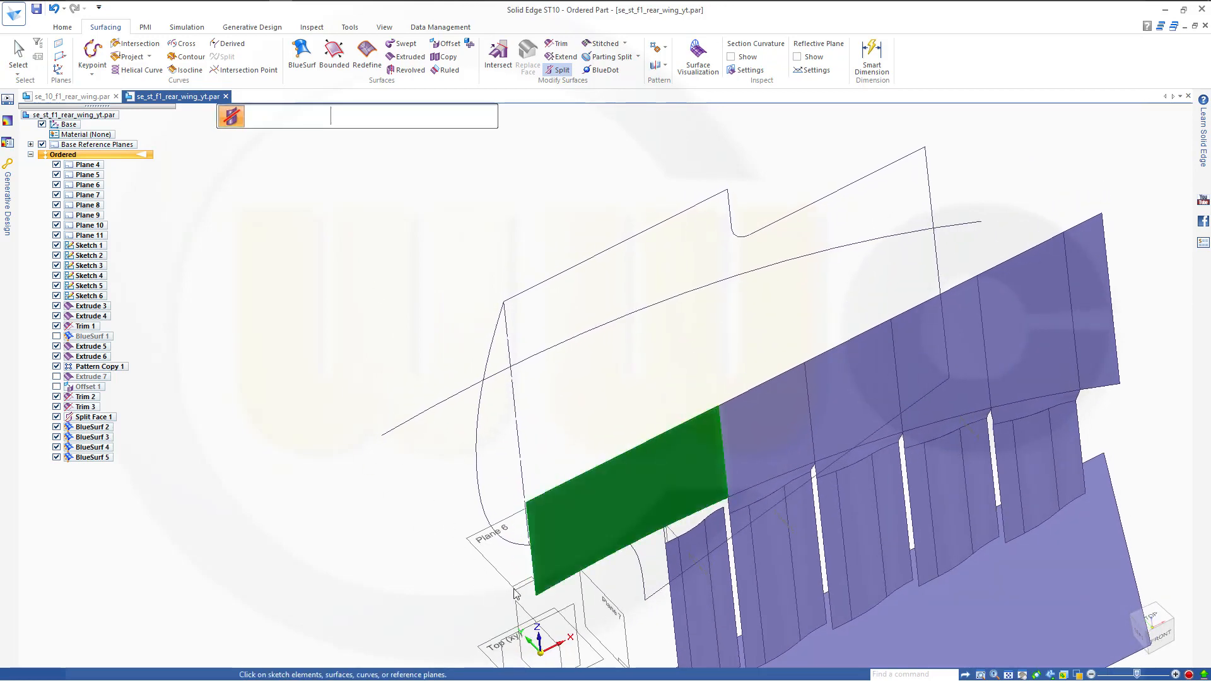
click(530, 617)
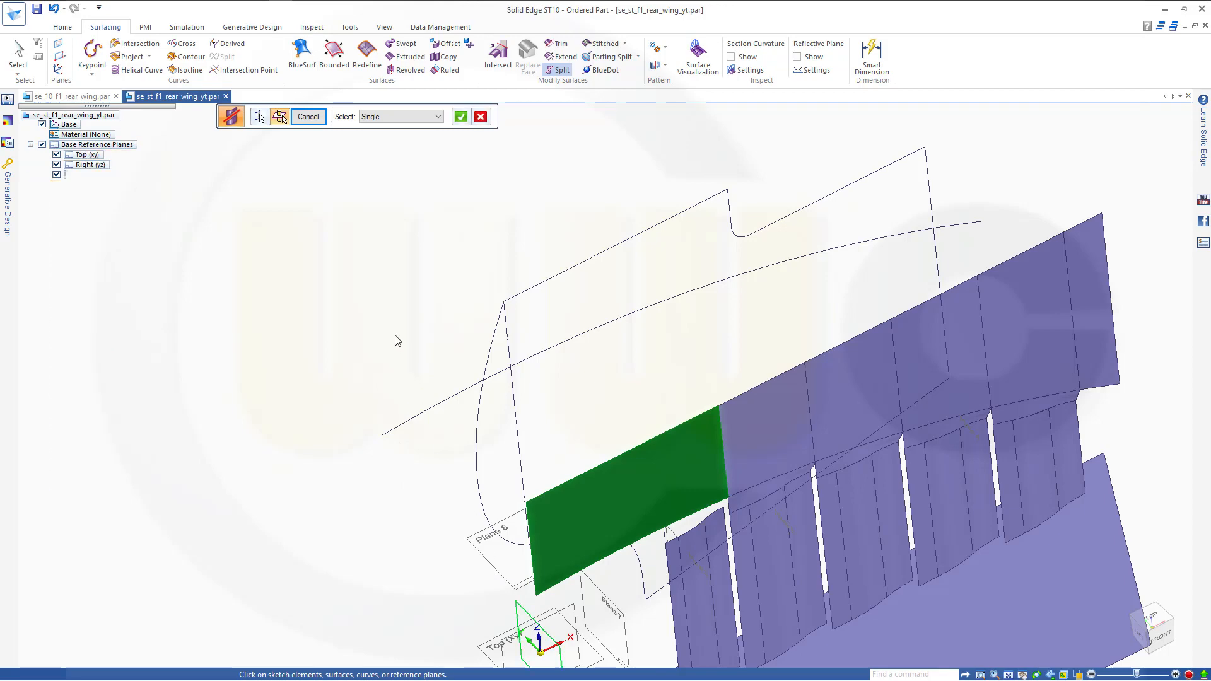
right_click(398, 339)
click(312, 124)
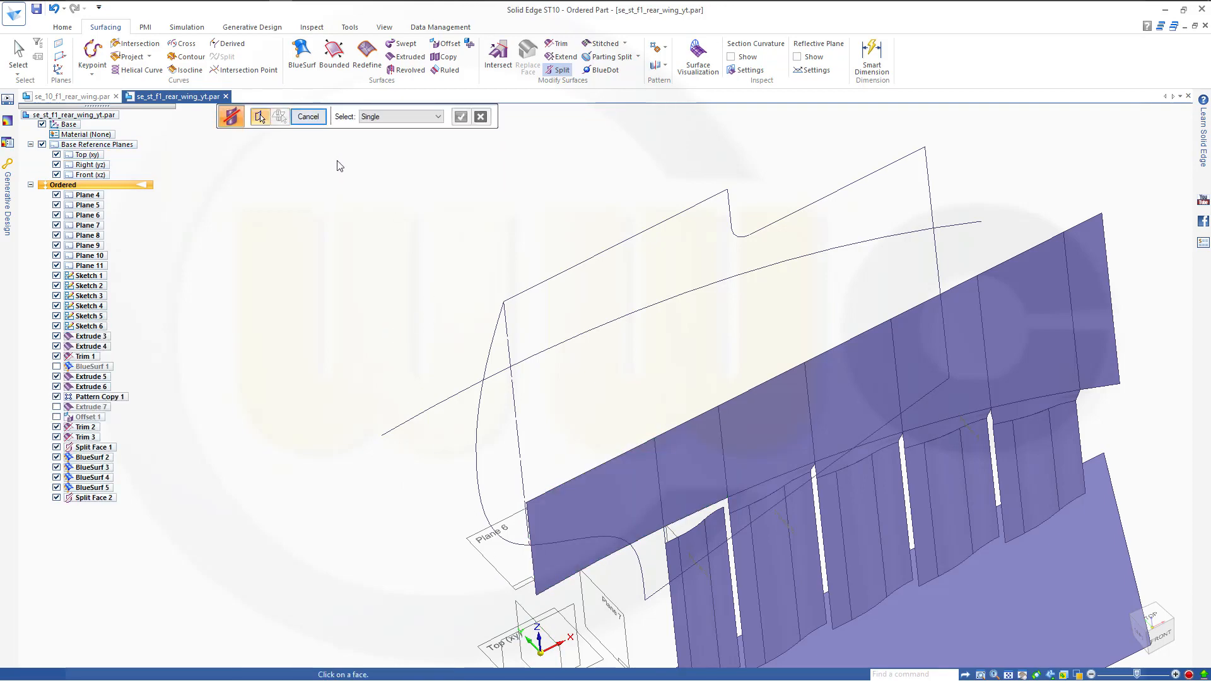
Step: Start a BlueSurf from the first slat's top edge chain to the single split wing edge directly above it
middle_drag(482, 303, 472, 280)
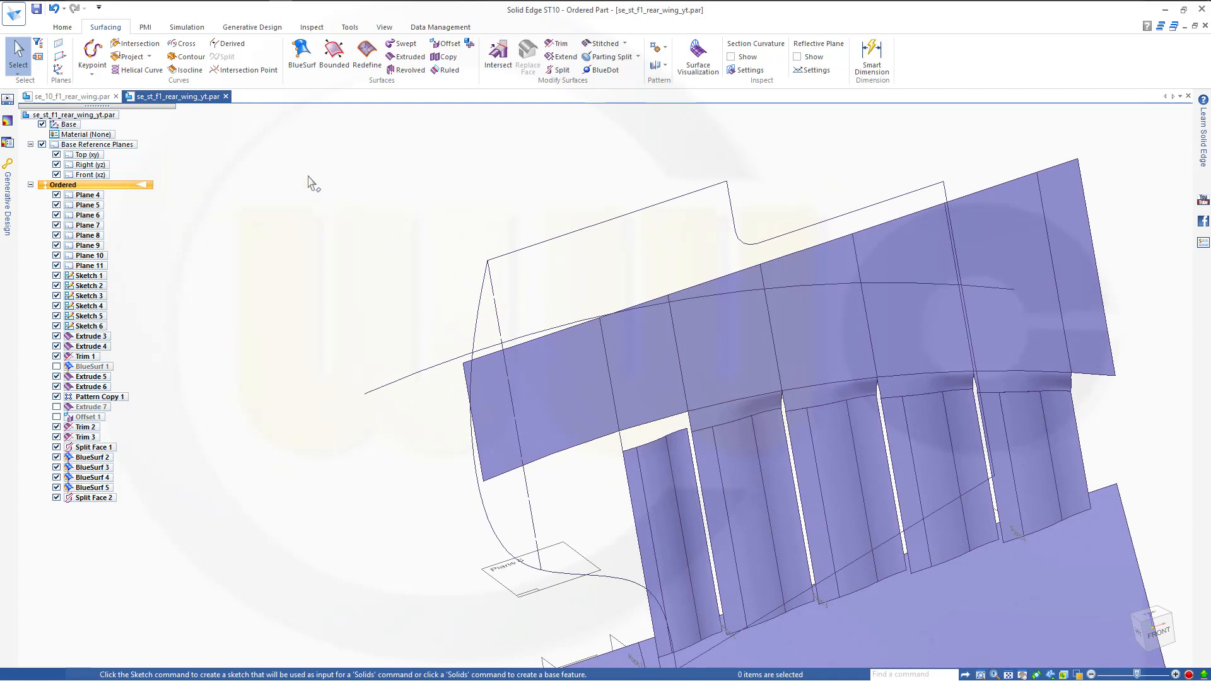
click(294, 52)
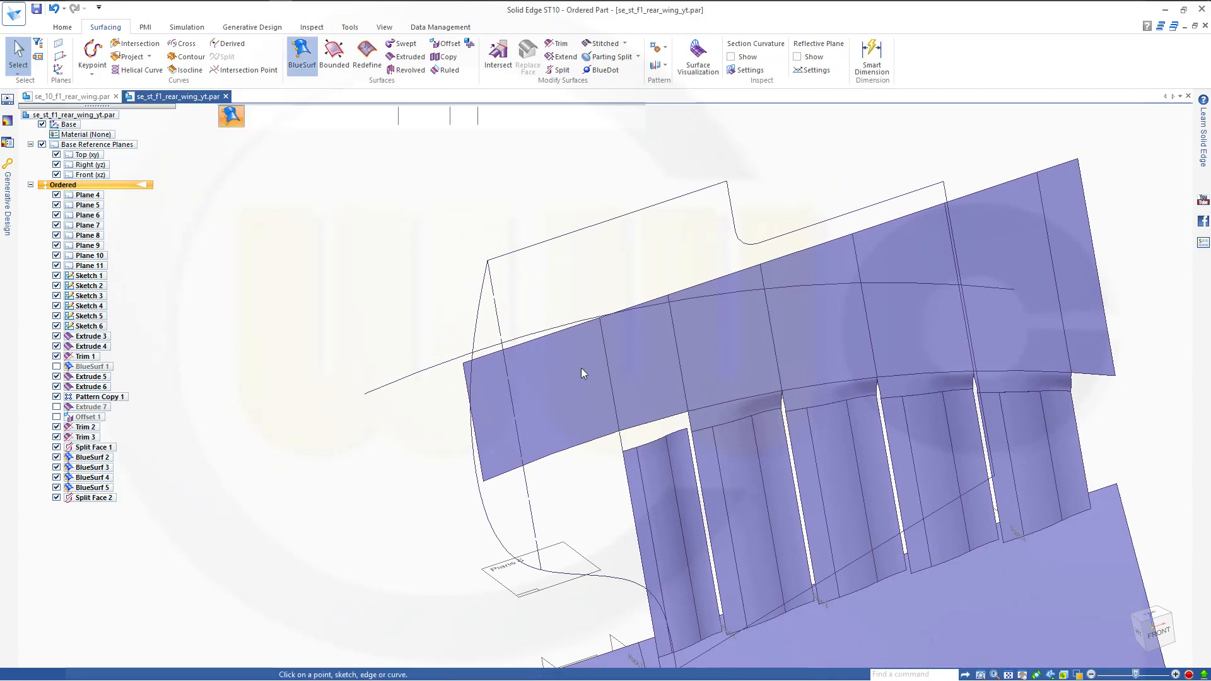
click(629, 454)
click(608, 117)
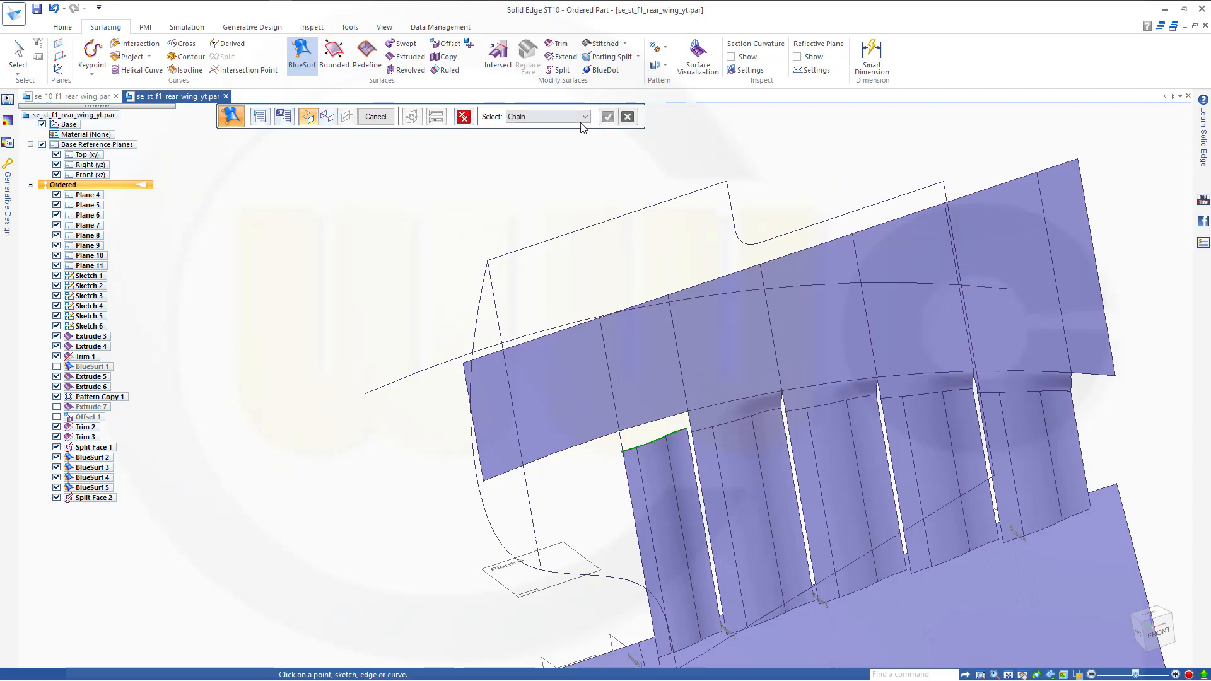
click(581, 117)
click(536, 134)
click(628, 434)
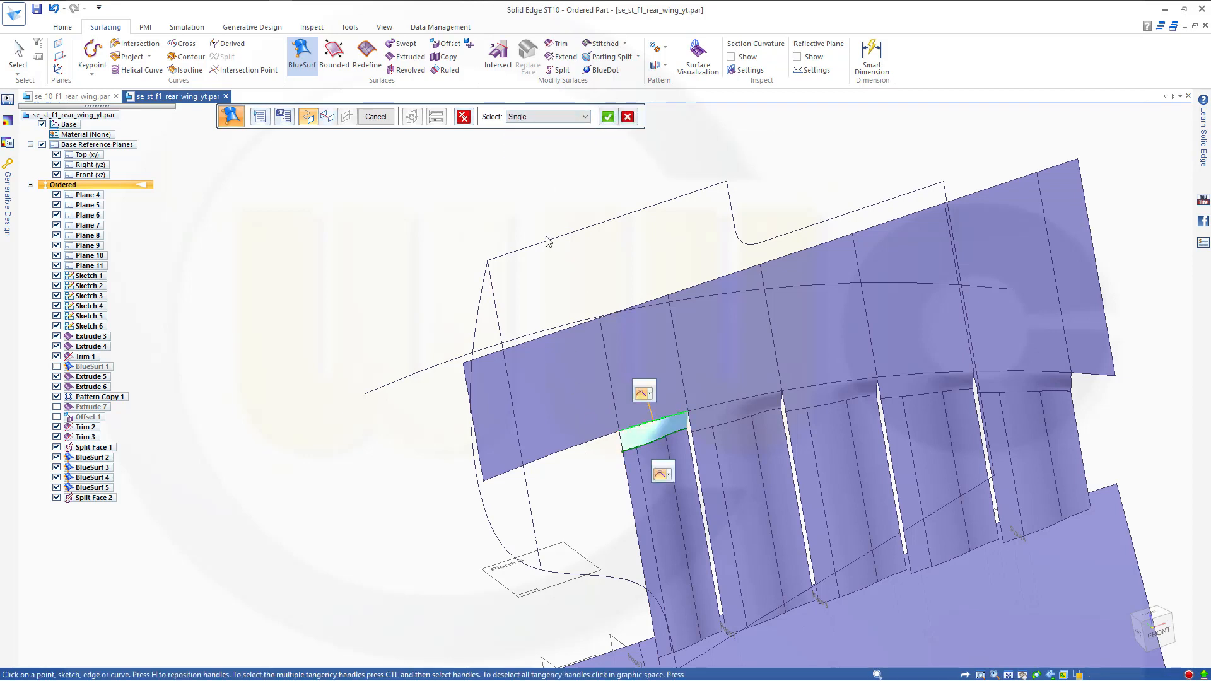
Step: Make the first slat's connecting surface Tangent Continuous at both the wing and slat ends and finish it
click(651, 395)
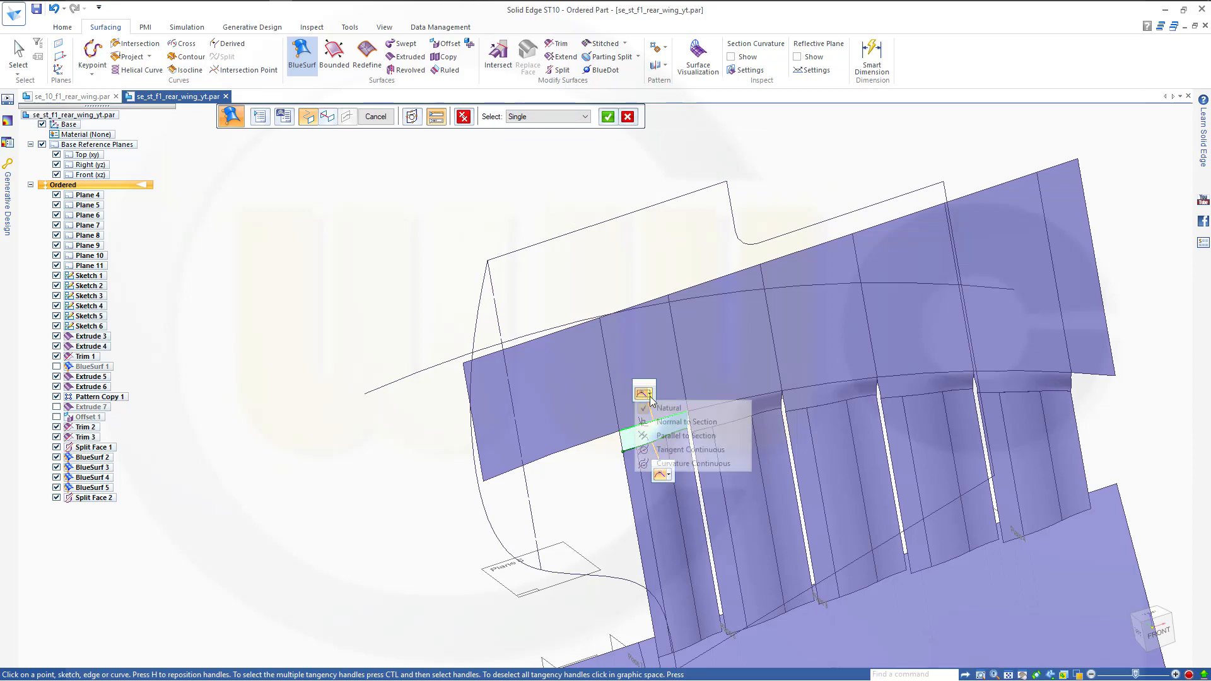
click(672, 450)
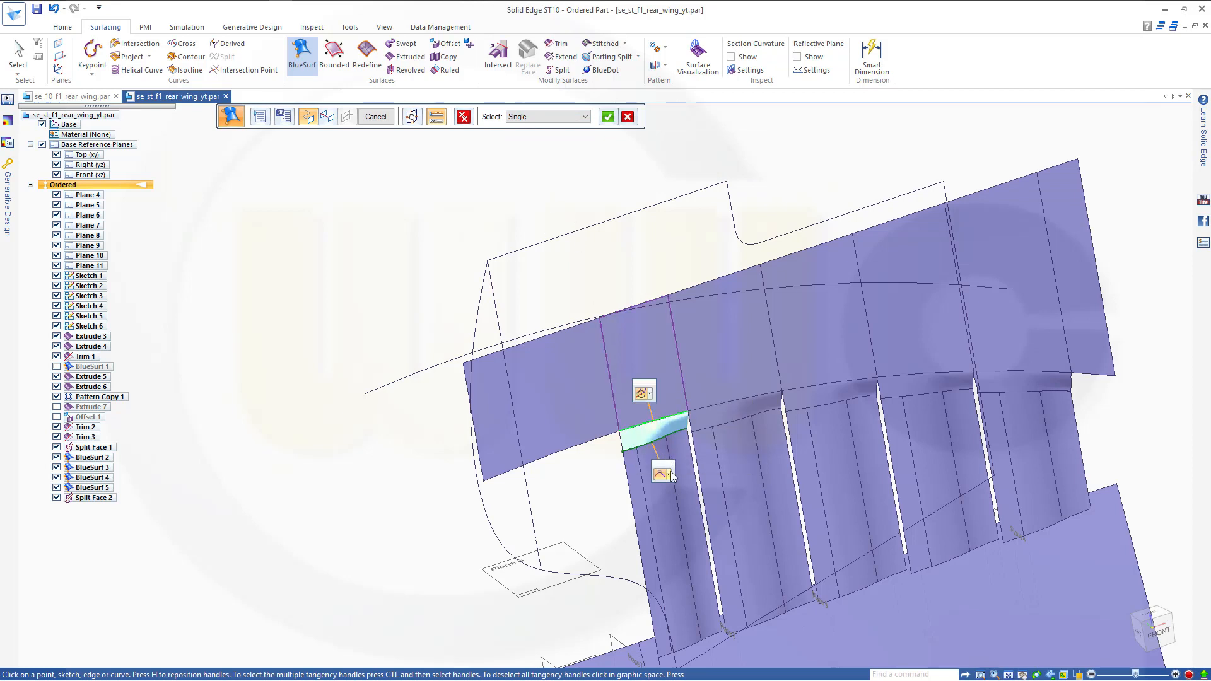
click(672, 476)
click(692, 504)
click(610, 116)
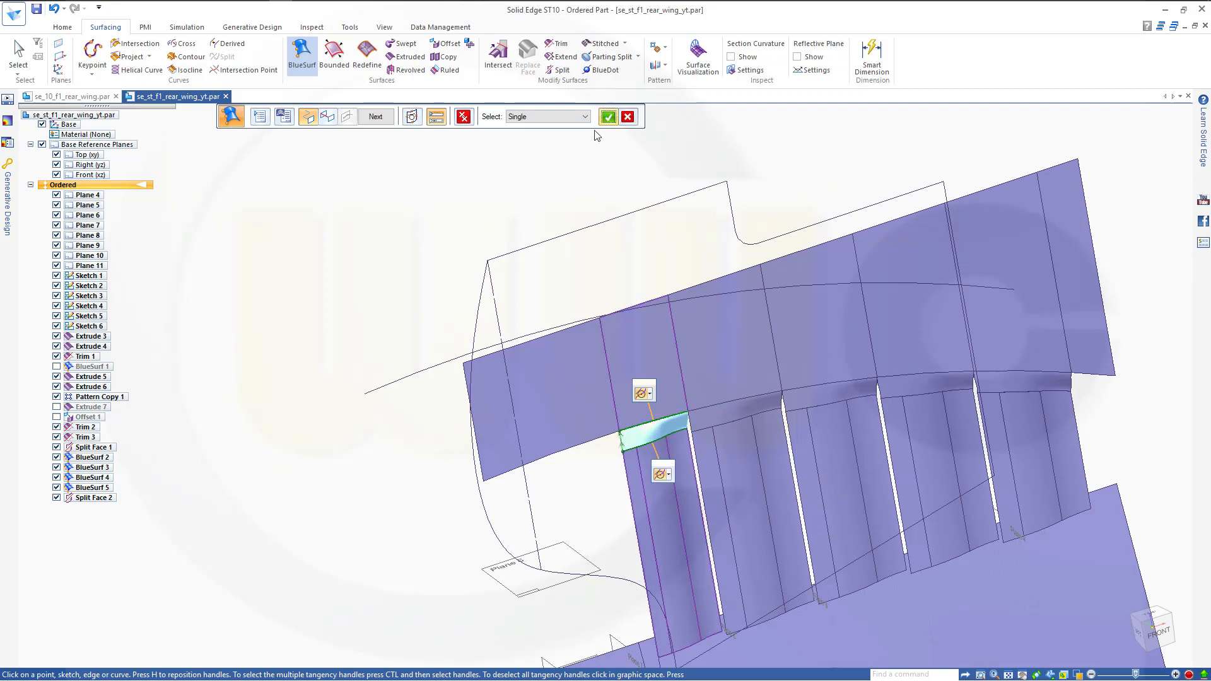
click(375, 117)
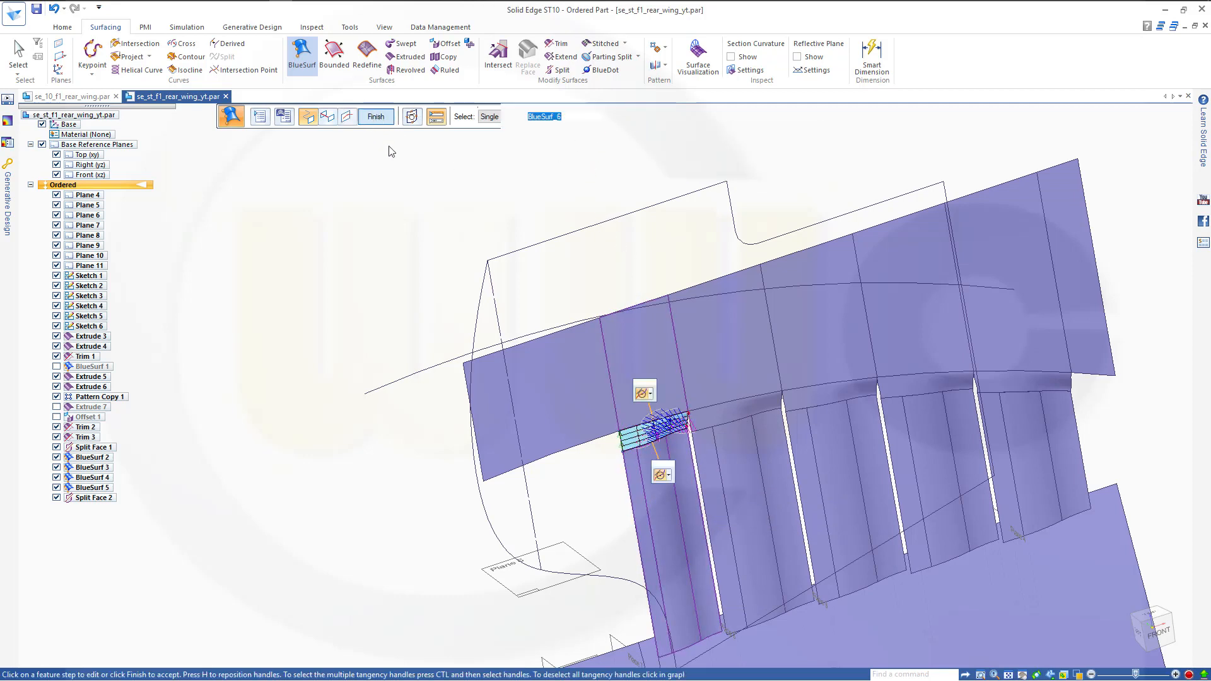
middle_drag(568, 305, 575, 271)
mouse_move(391, 349)
middle_down()
mouse_move(422, 354)
mouse_move(406, 343)
mouse_move(380, 366)
middle_up()
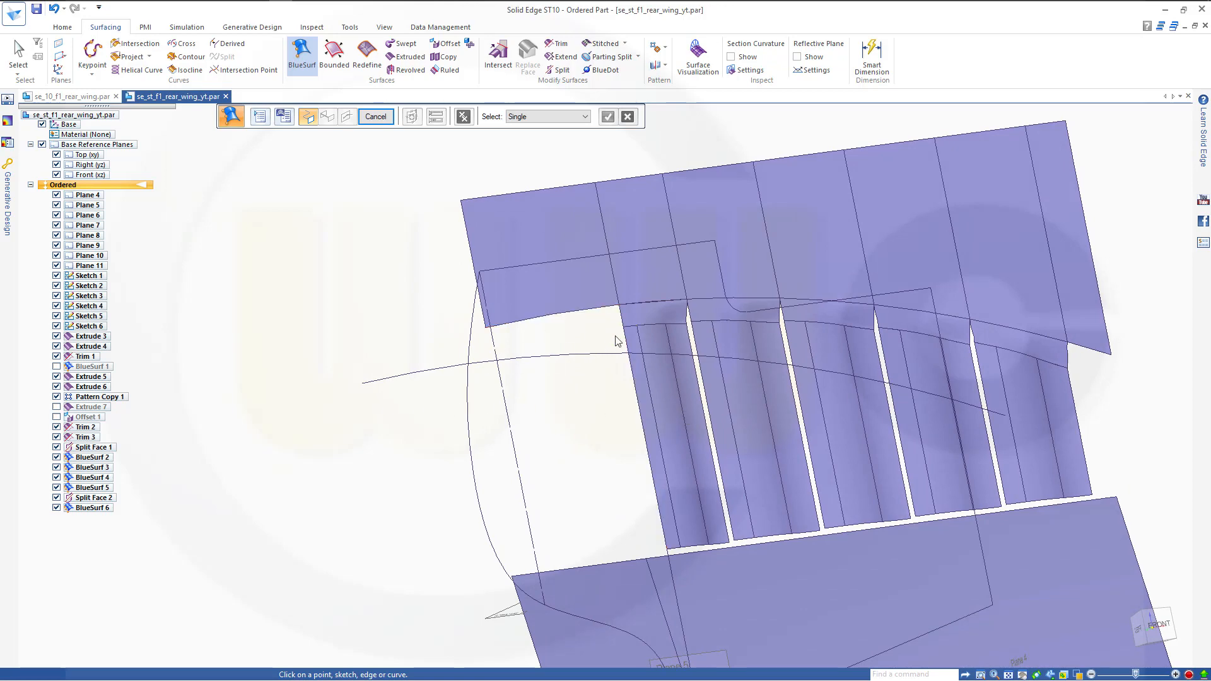
middle_drag(549, 365, 651, 421)
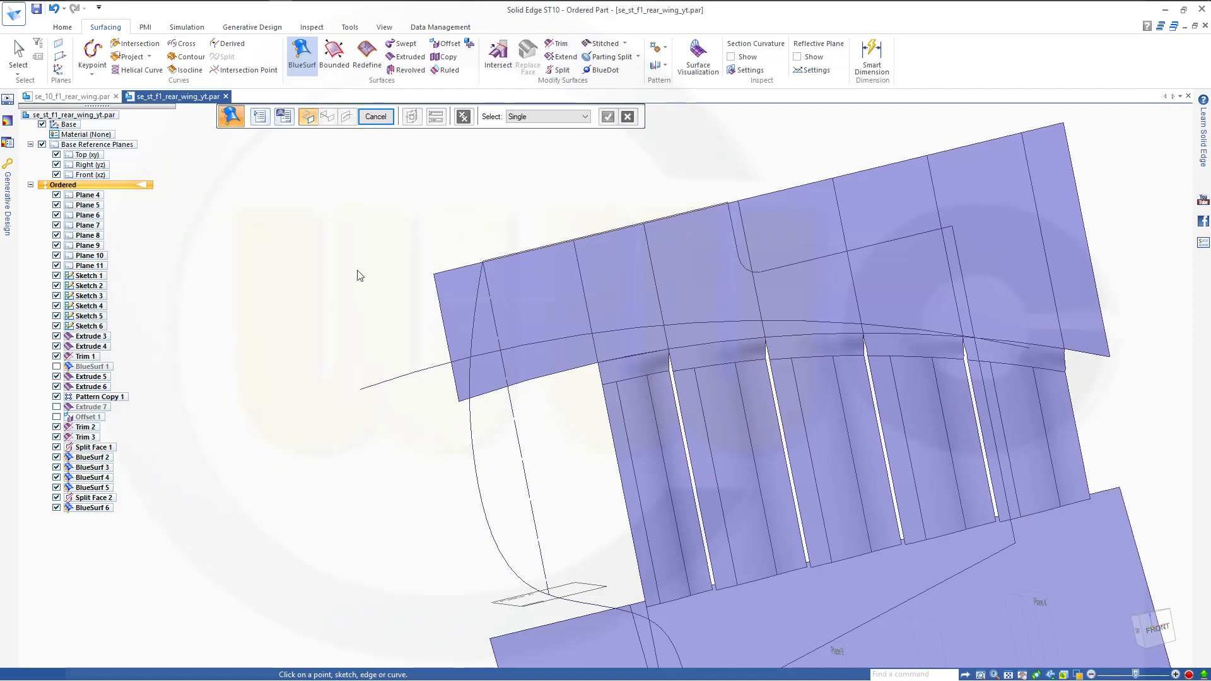
click(376, 120)
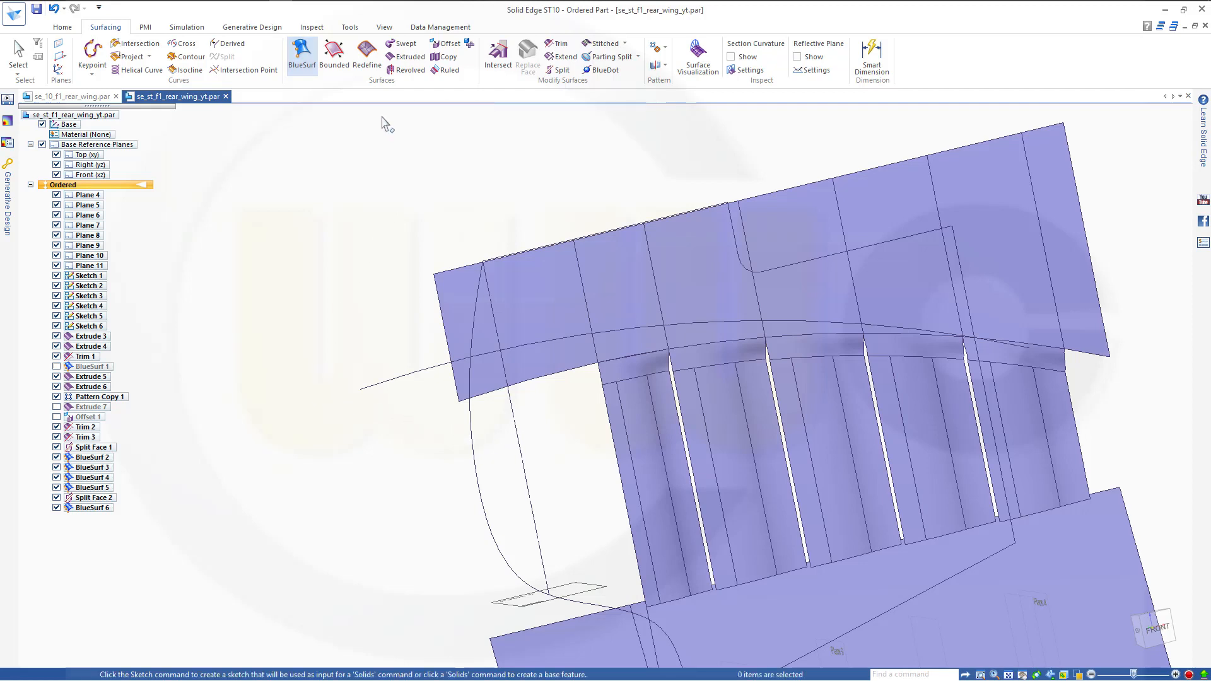
Step: Extend the first slat's outer side edge outward by about 223 mm with a linear surface extension
click(557, 58)
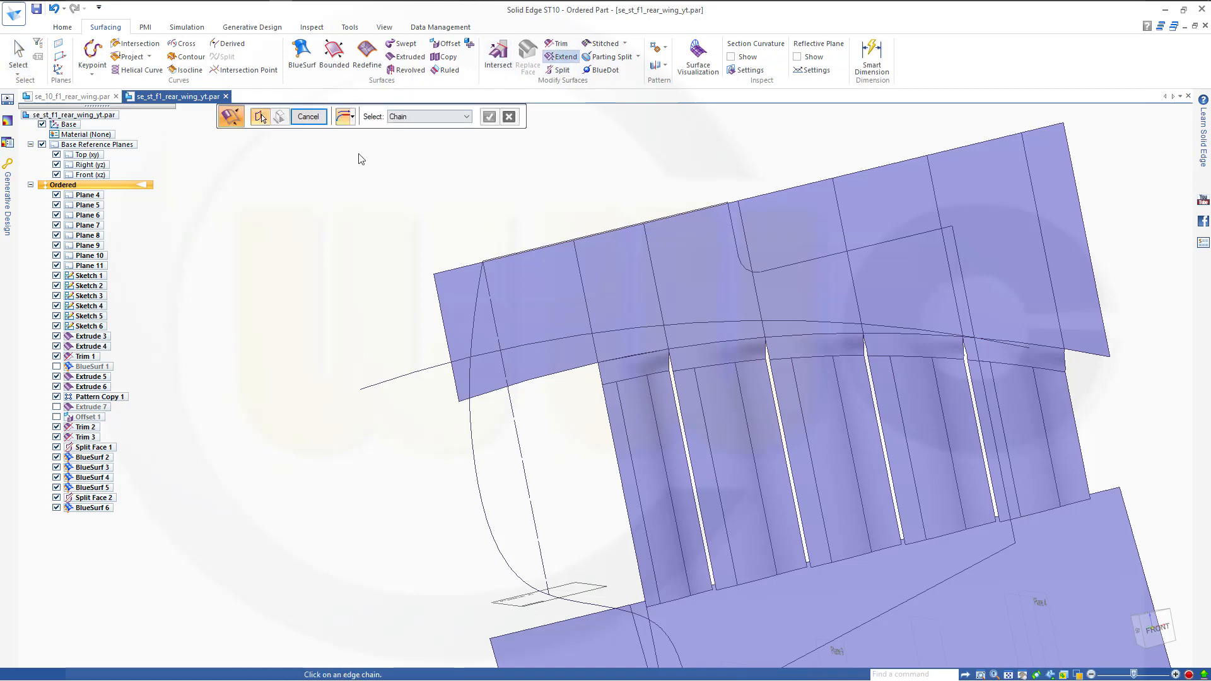
click(352, 120)
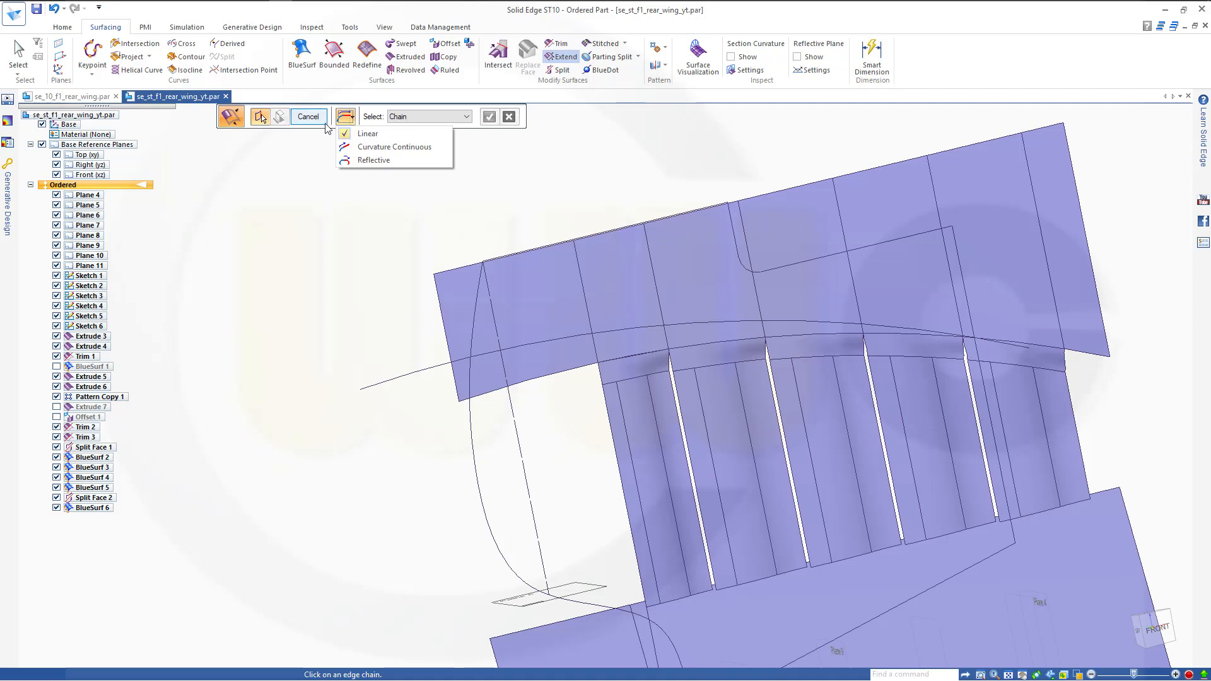
click(278, 155)
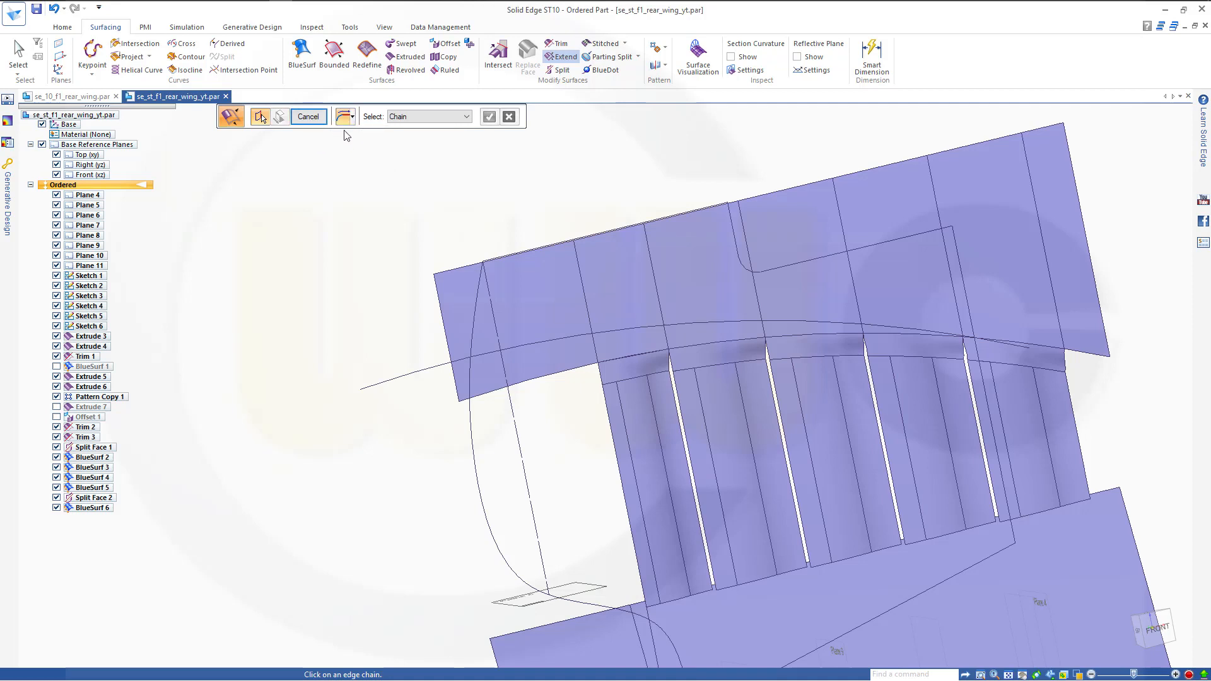
click(611, 426)
click(490, 117)
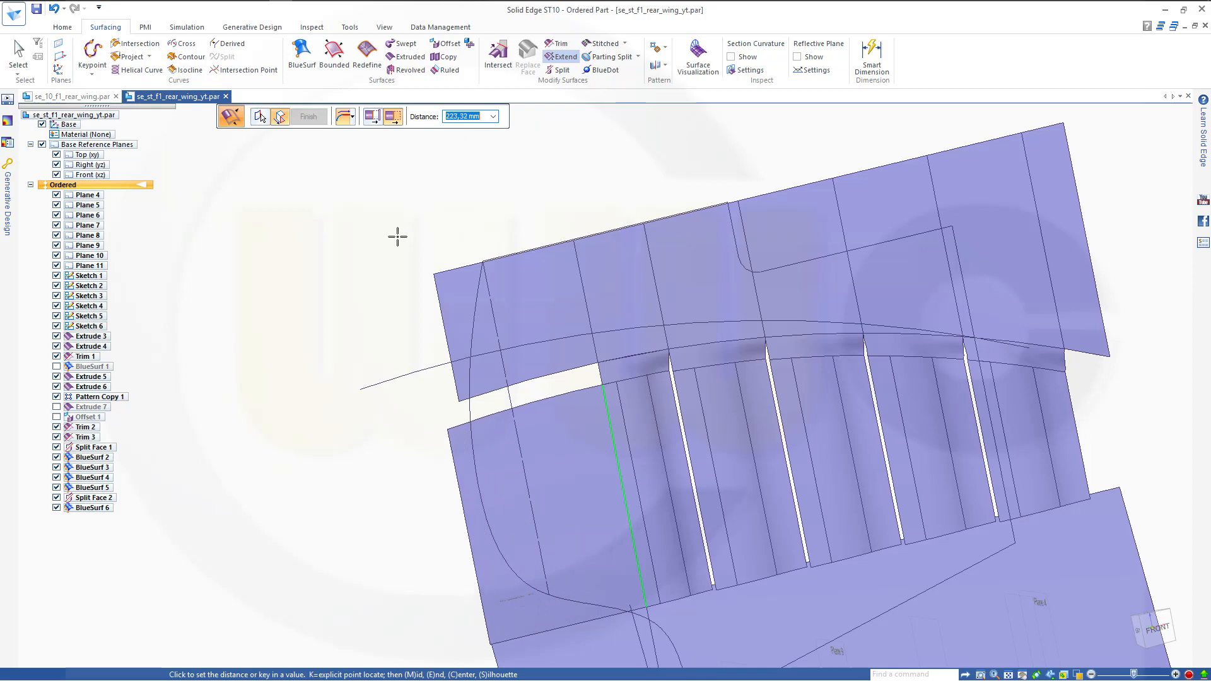
click(397, 237)
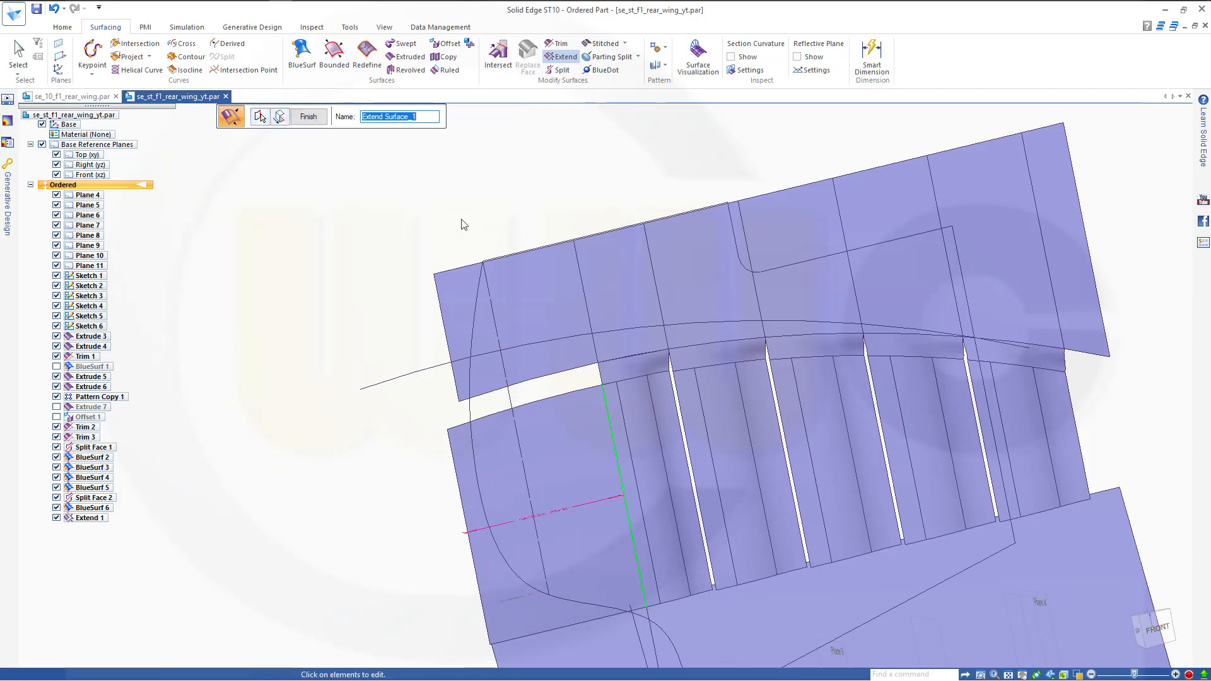
click(309, 118)
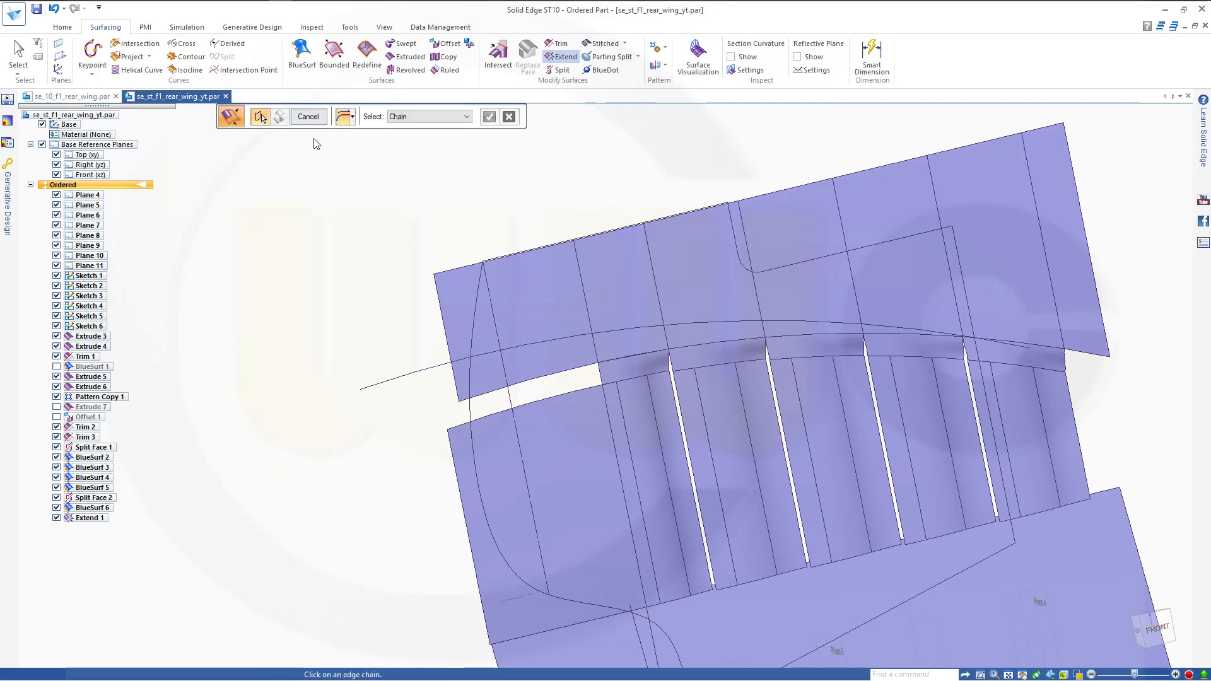
click(308, 117)
Step: Delete the surface extension from the first slat's outer side edge
middle_drag(357, 305, 351, 257)
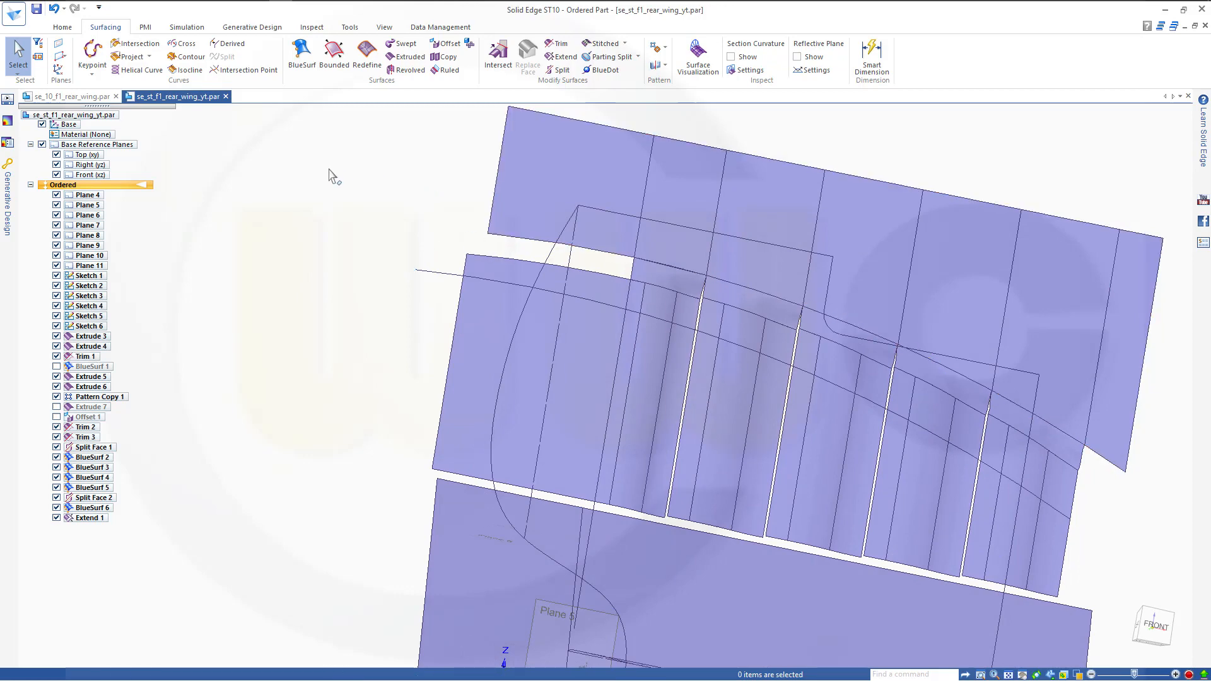
middle_drag(316, 242, 285, 241)
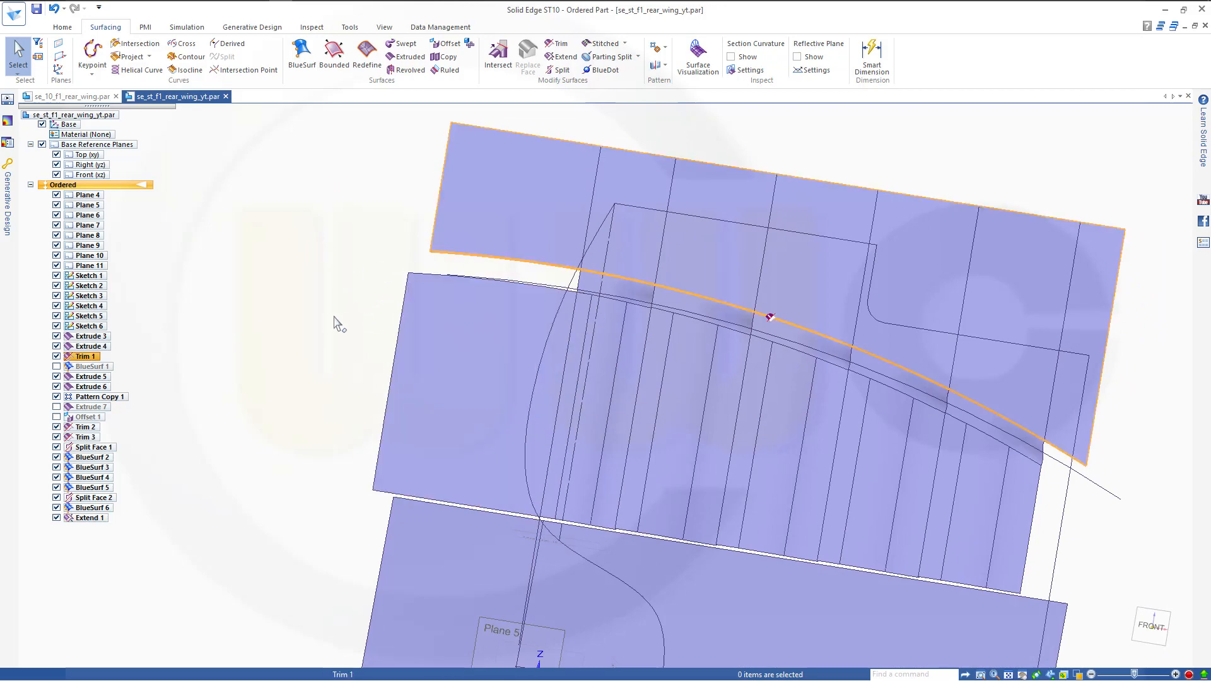
middle_drag(335, 318, 369, 319)
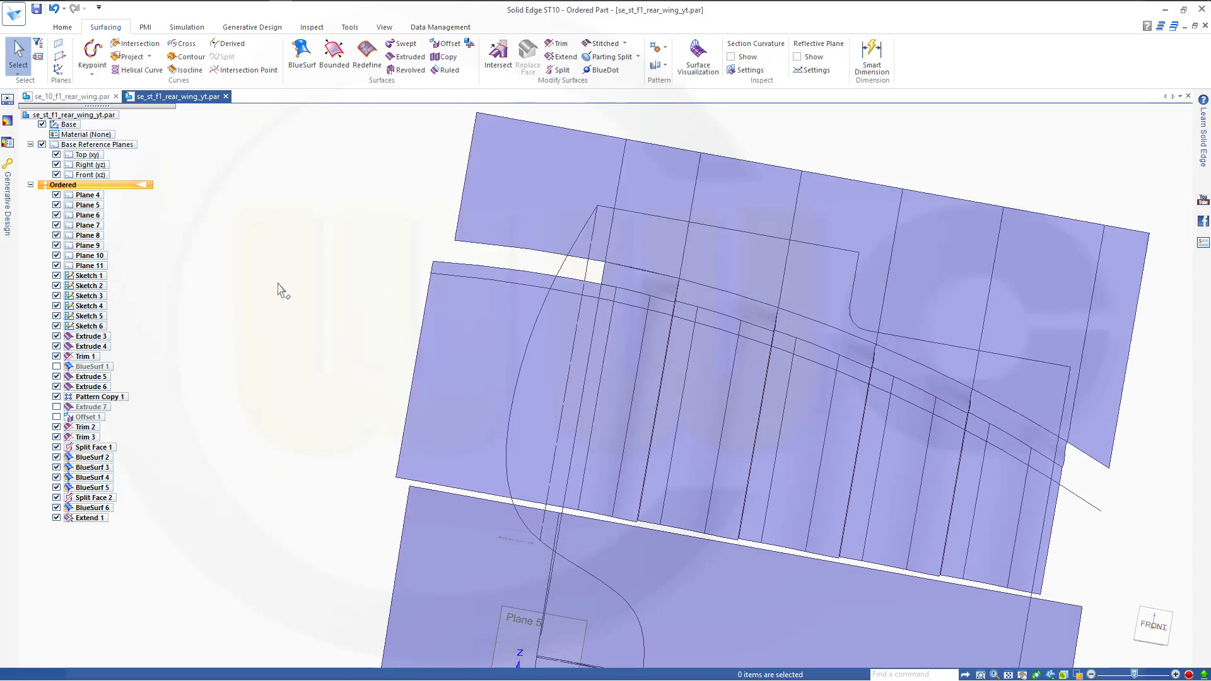
right_click(73, 518)
click(101, 490)
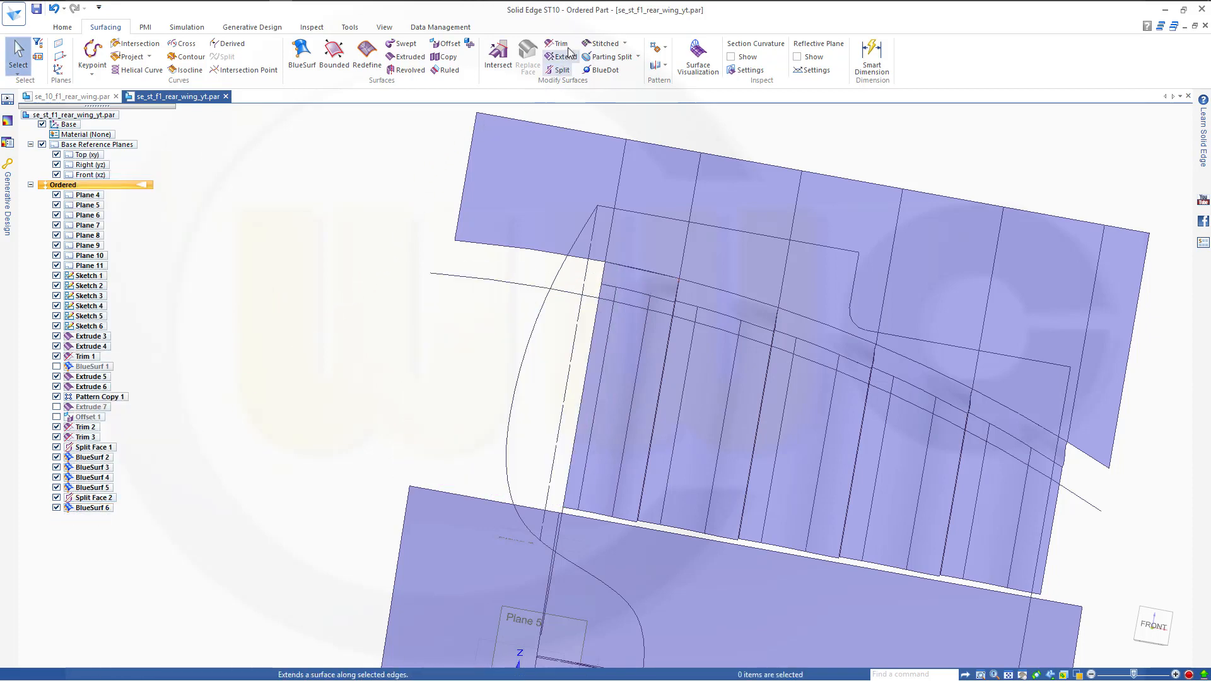
Step: Extend the upper wing's outer lower edge segment downward past the slat tops as a single-edge surface extension
click(566, 56)
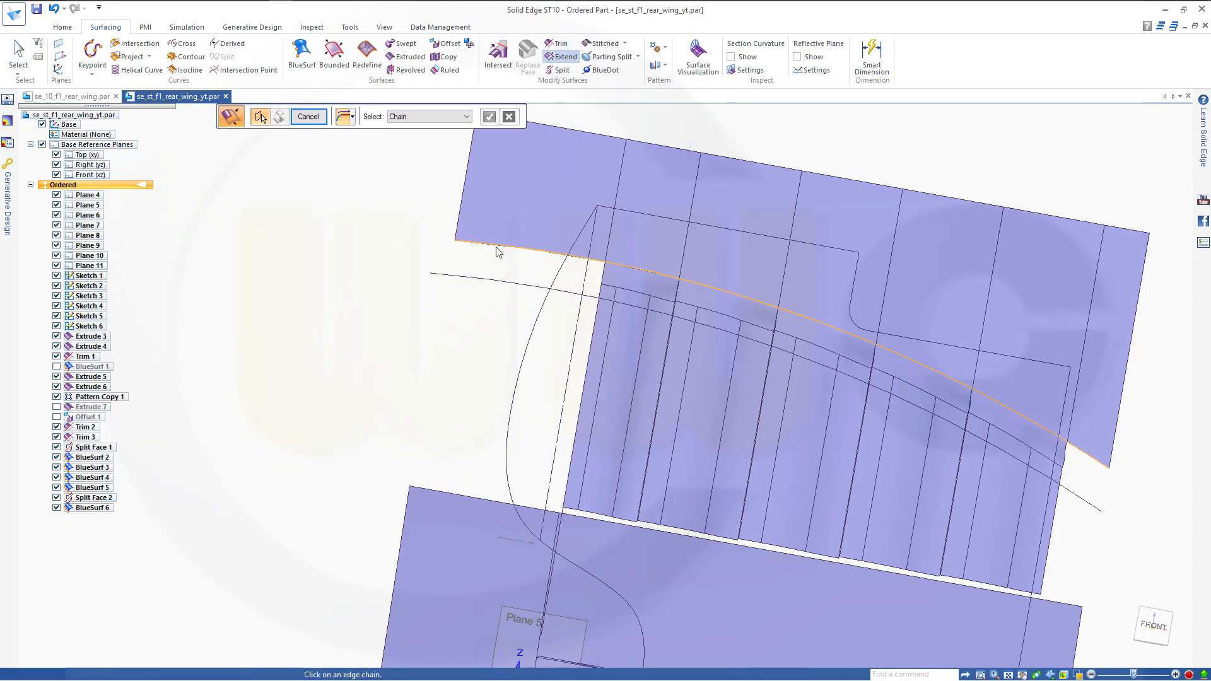
click(465, 117)
click(406, 138)
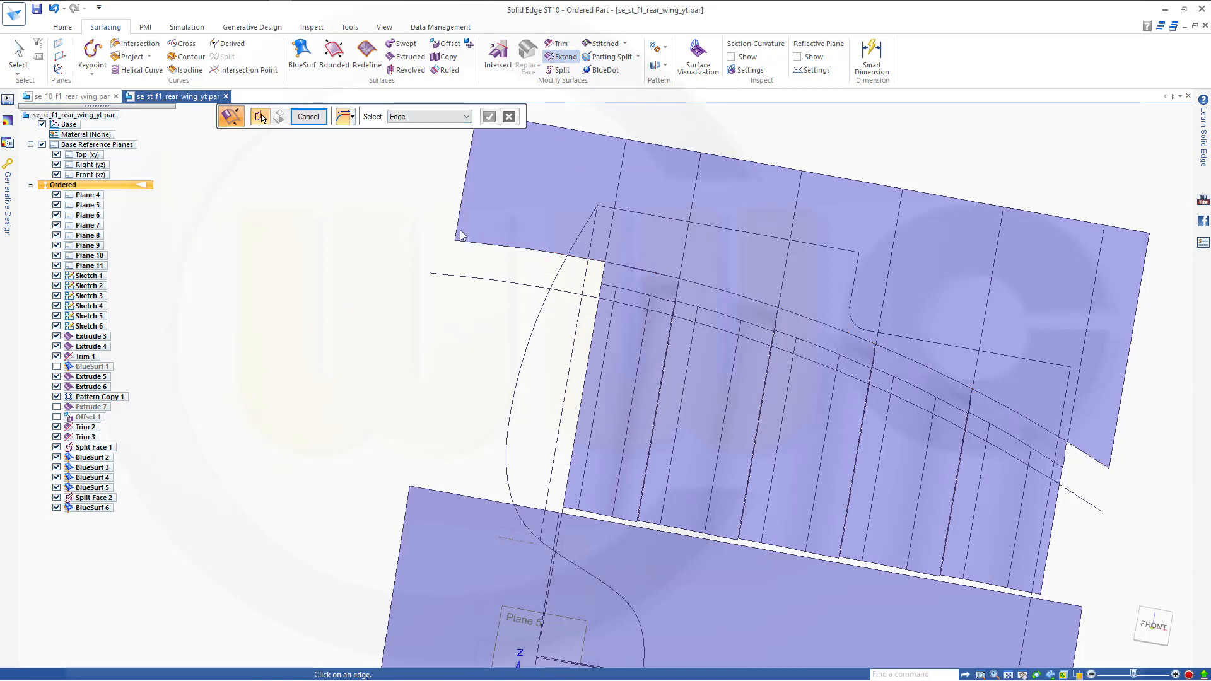
click(477, 243)
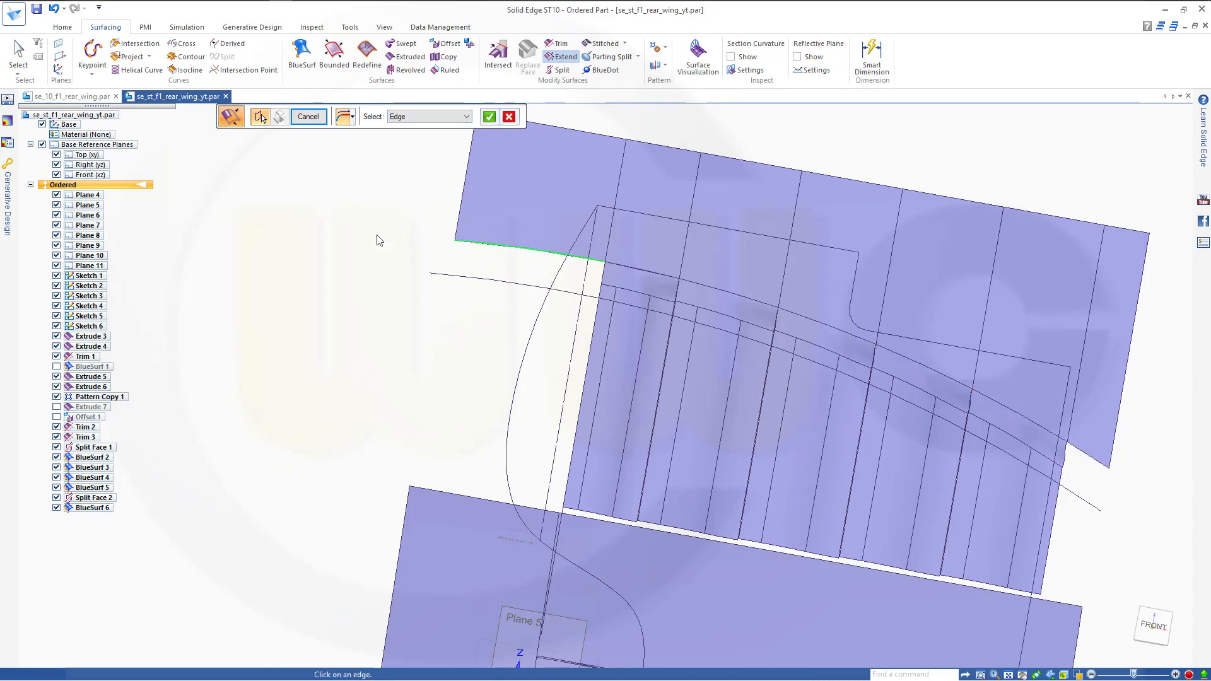
right_click(326, 234)
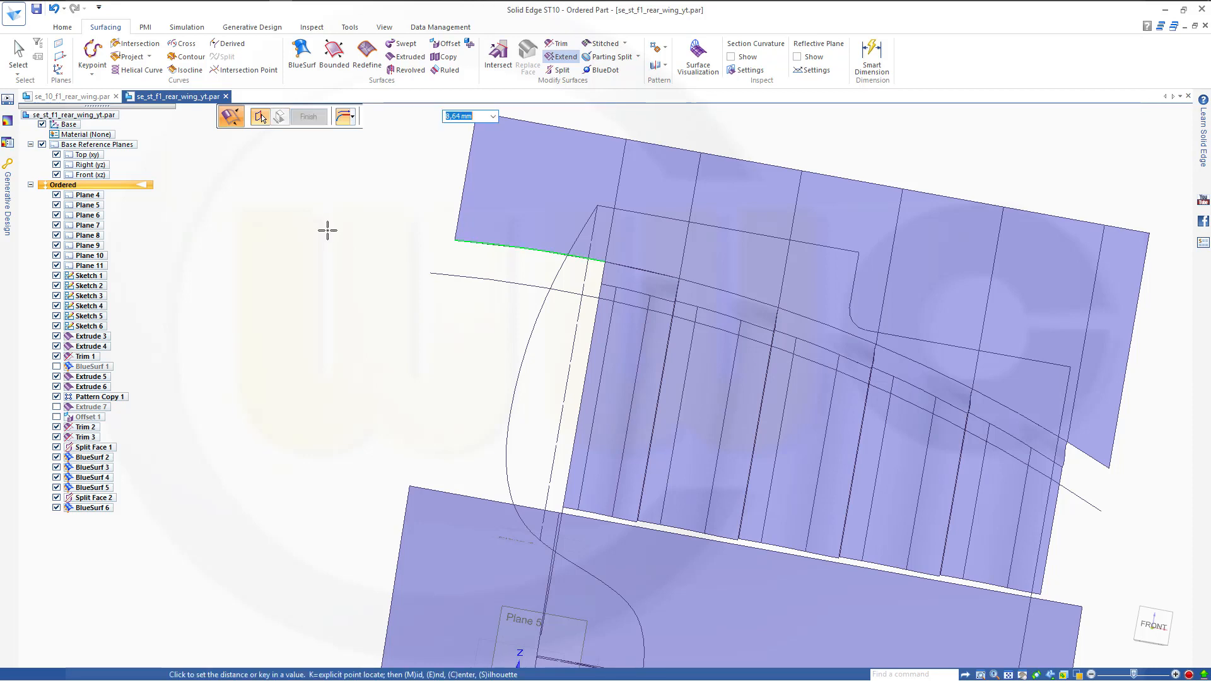
click(424, 316)
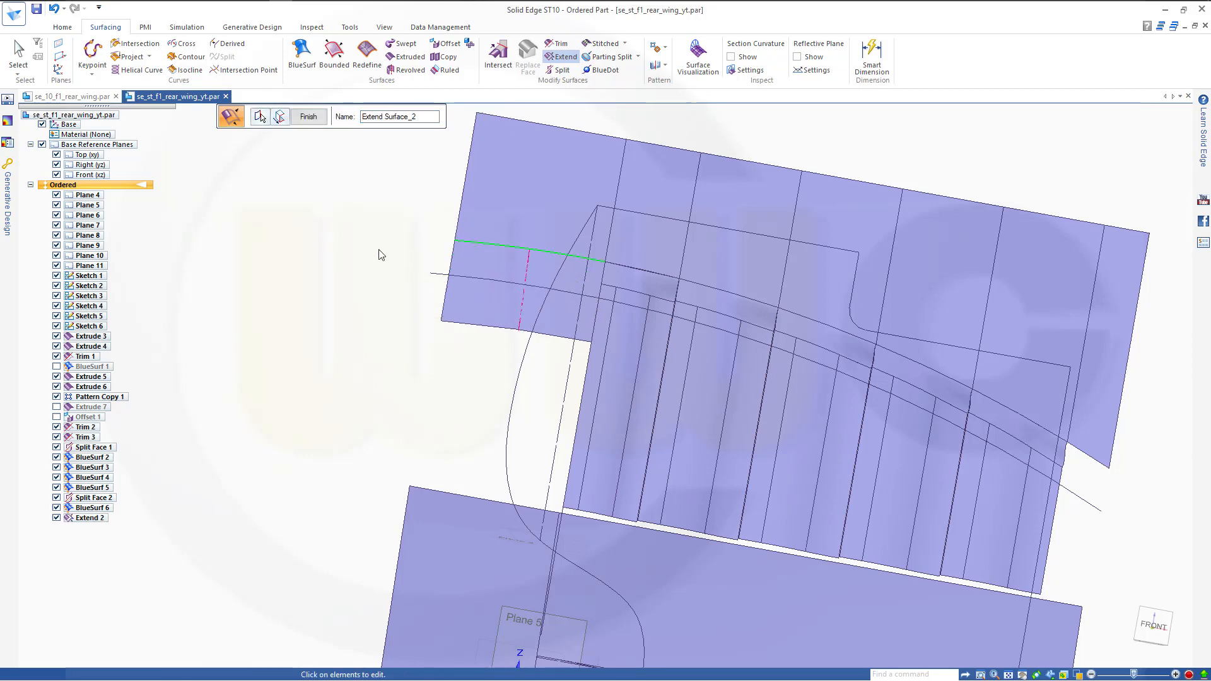
click(307, 117)
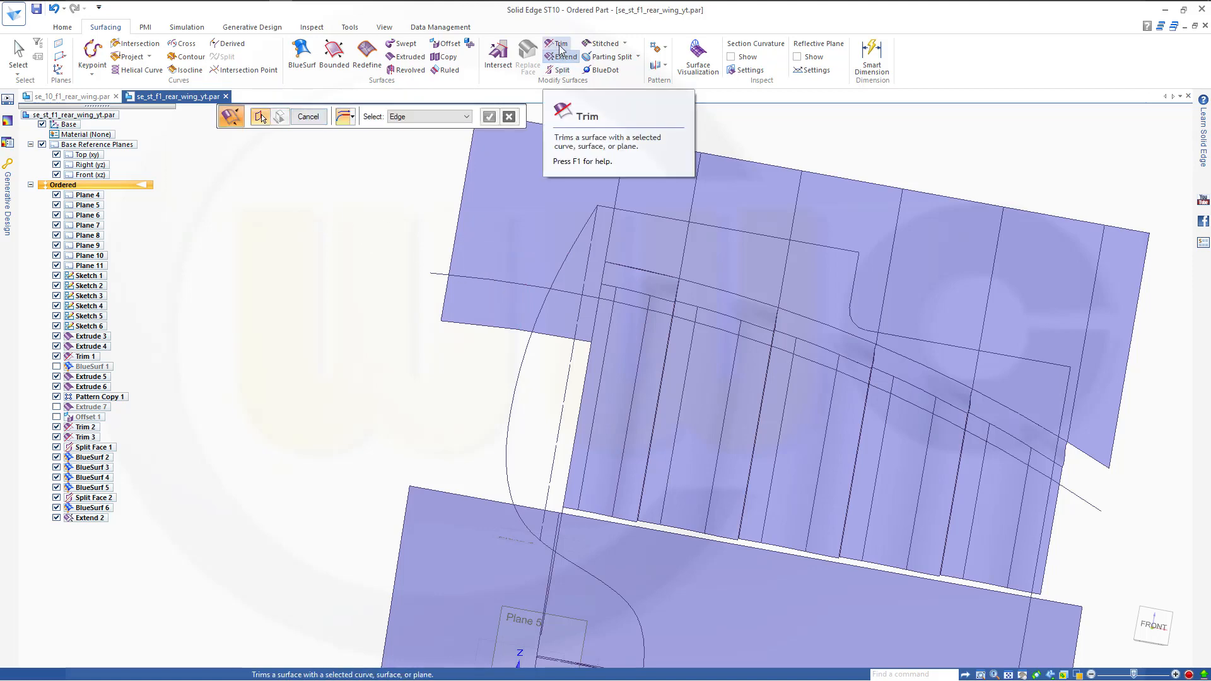
Step: Show Offset 1 and trim the extended upper wing surface with it, removing the portion below the offset surface
middle_drag(305, 253, 316, 270)
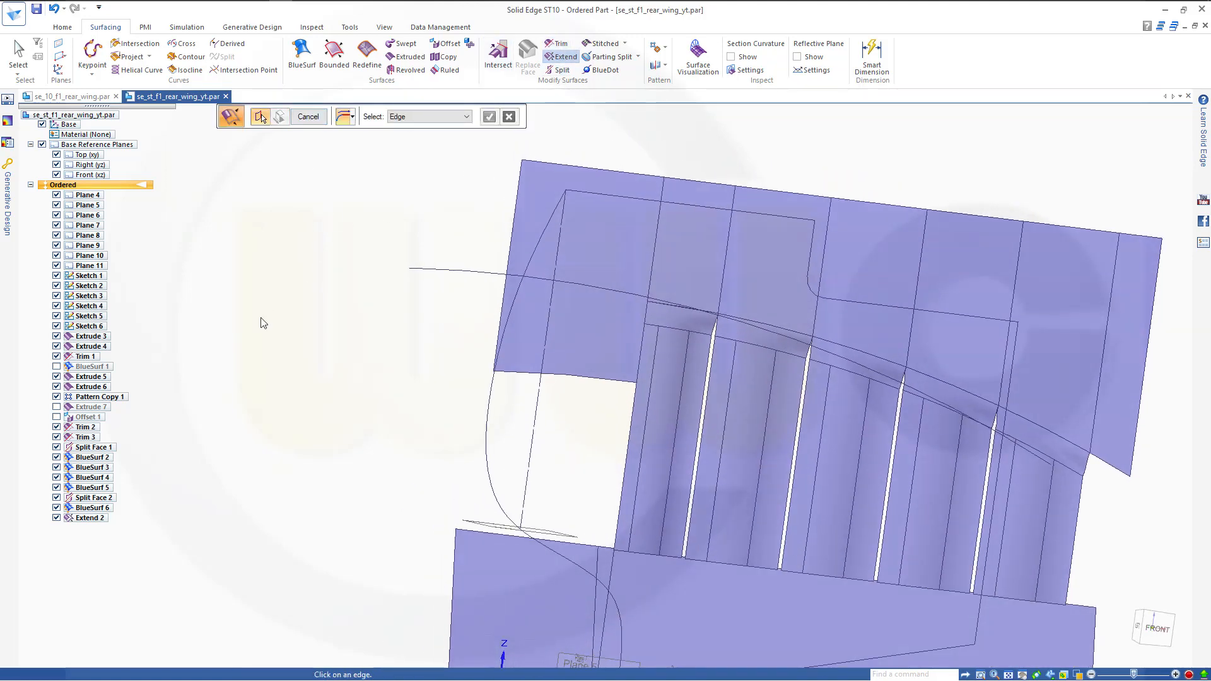
click(56, 417)
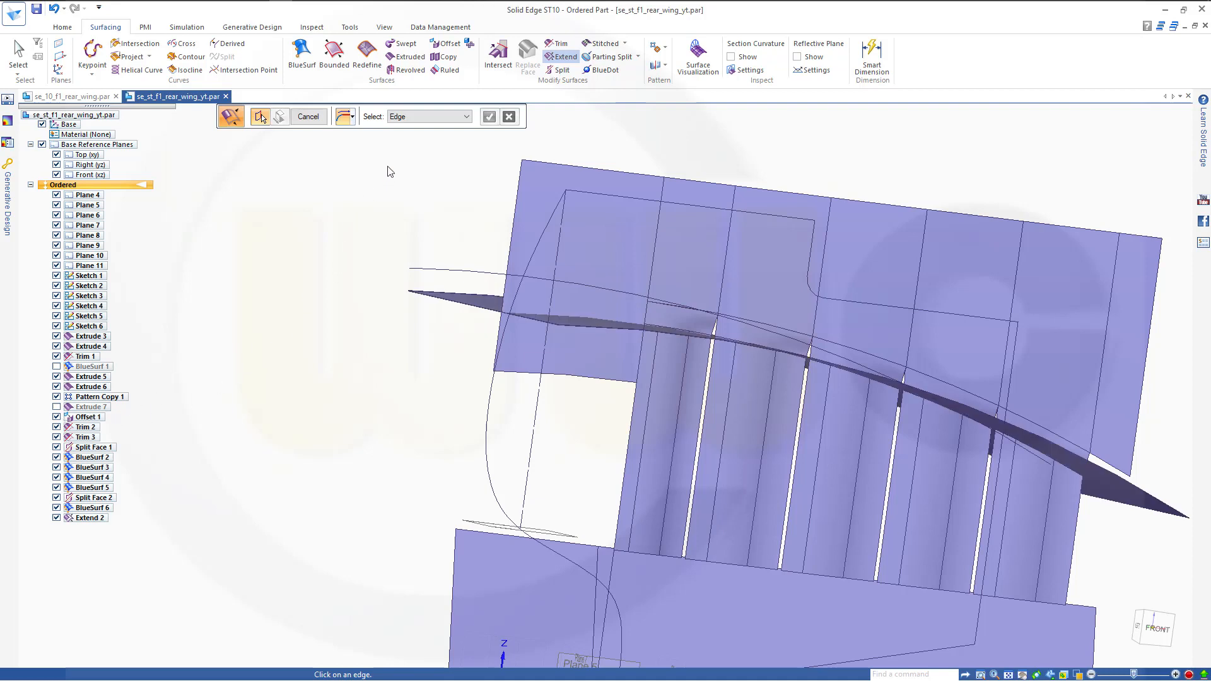
click(558, 43)
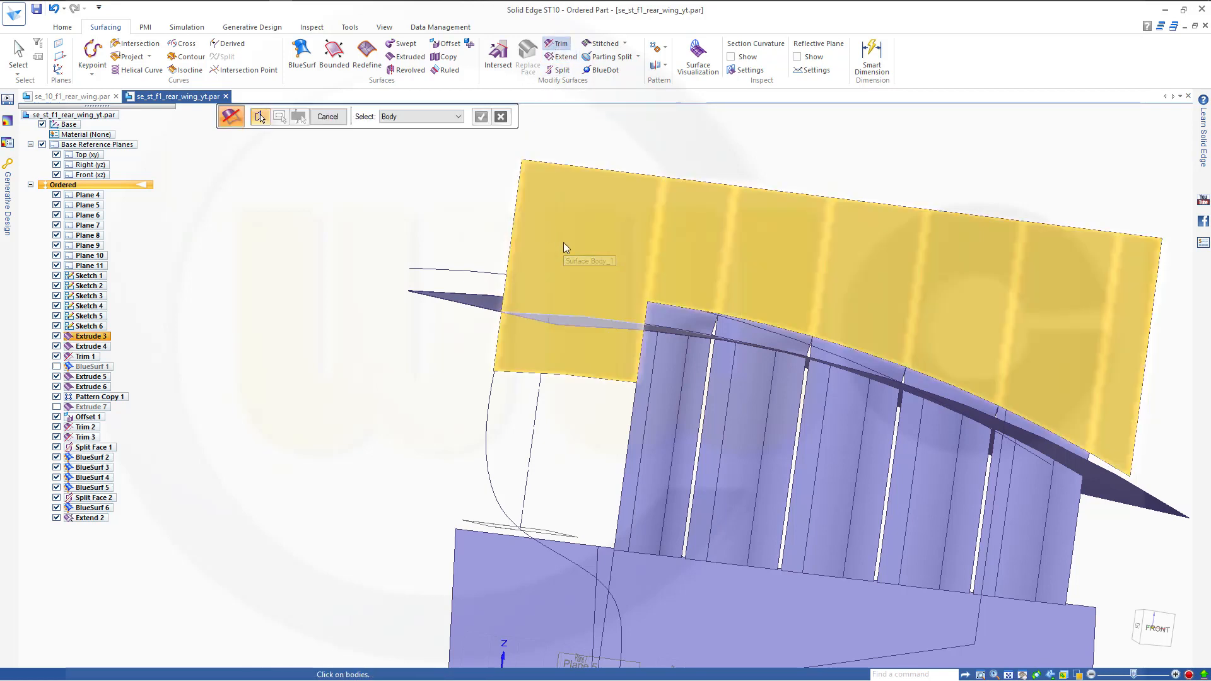
click(521, 238)
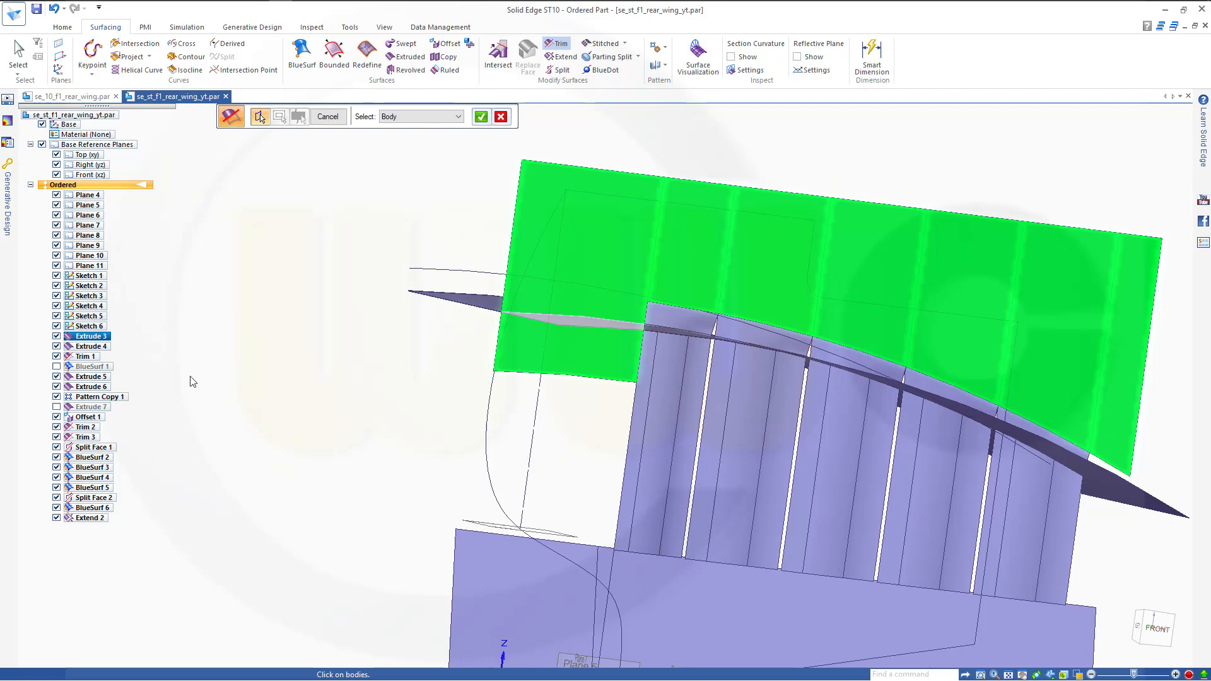
right_click(308, 236)
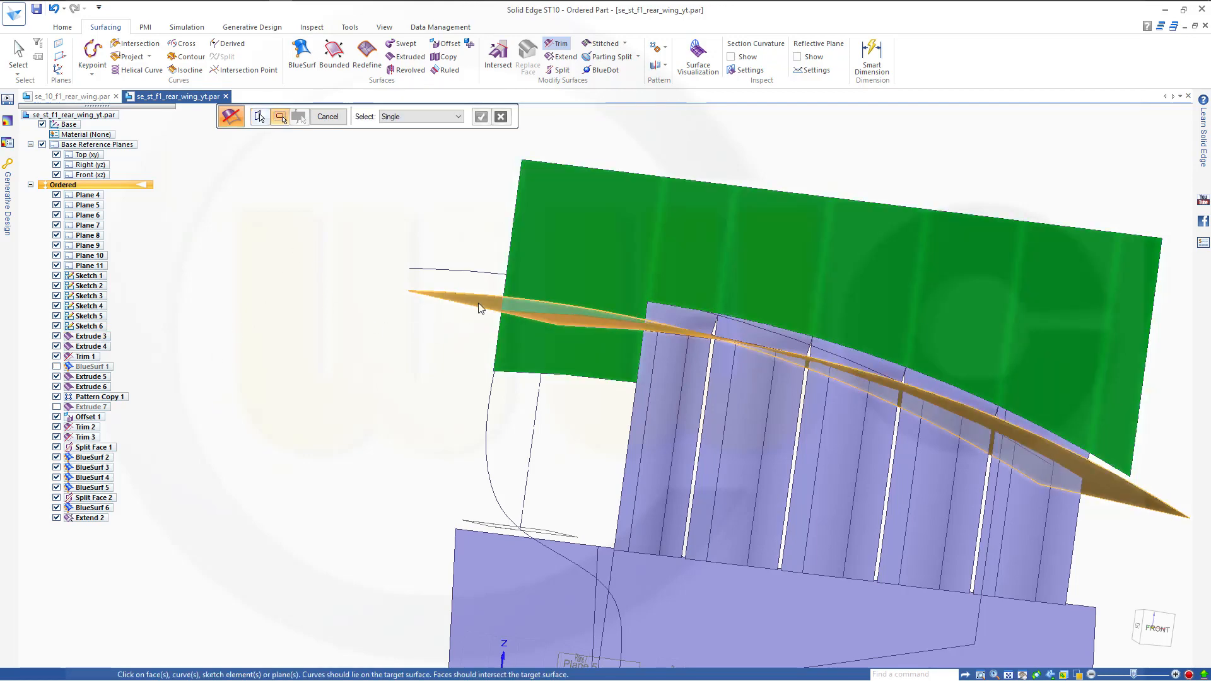
click(478, 304)
right_click(376, 305)
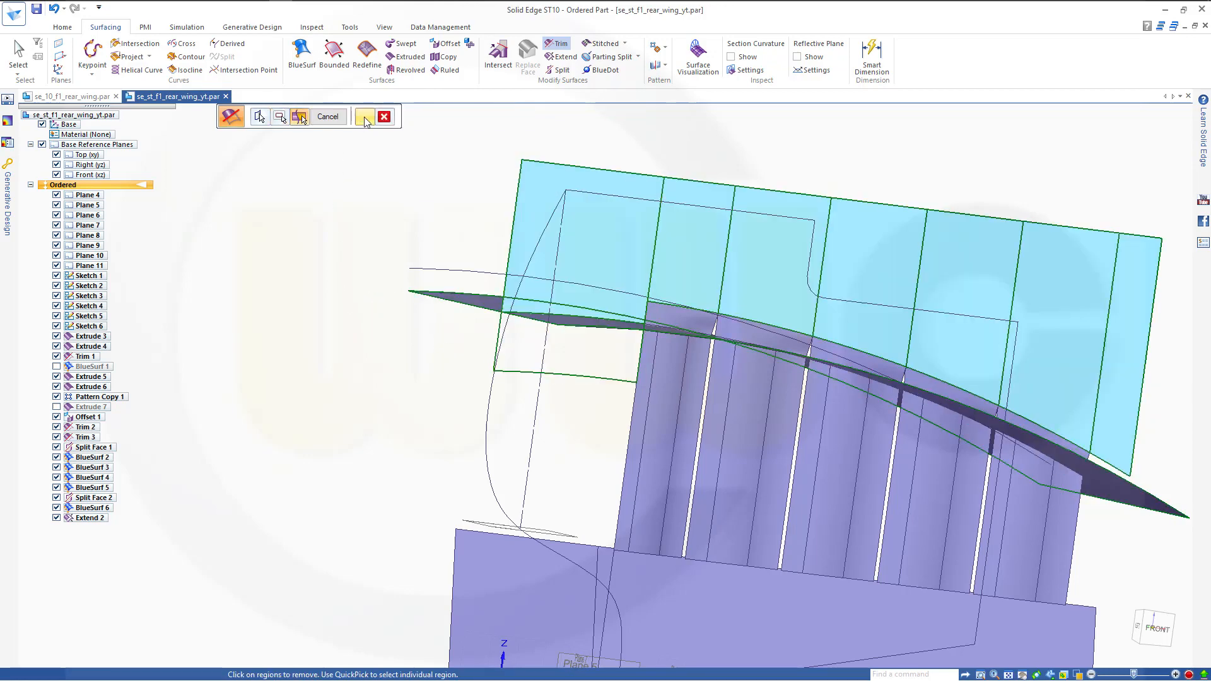
click(364, 117)
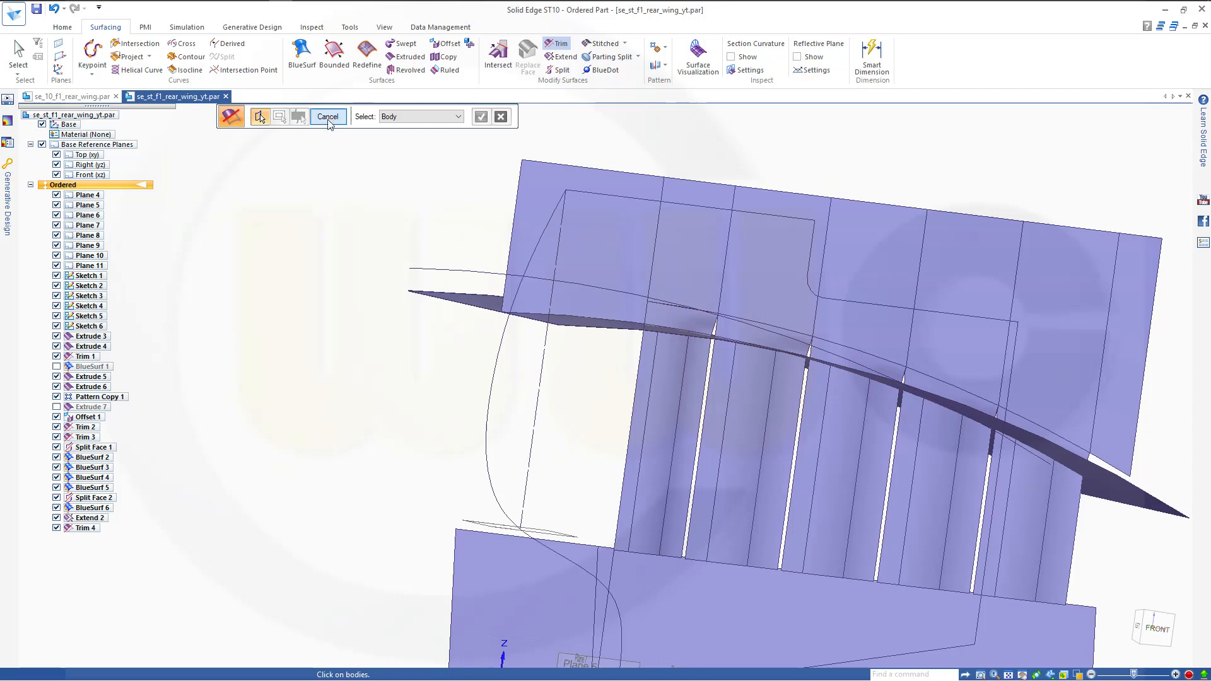
click(328, 117)
Step: Hide the Offset 1 surface and the first slat surface, Extrude 6
middle_drag(344, 190, 432, 296)
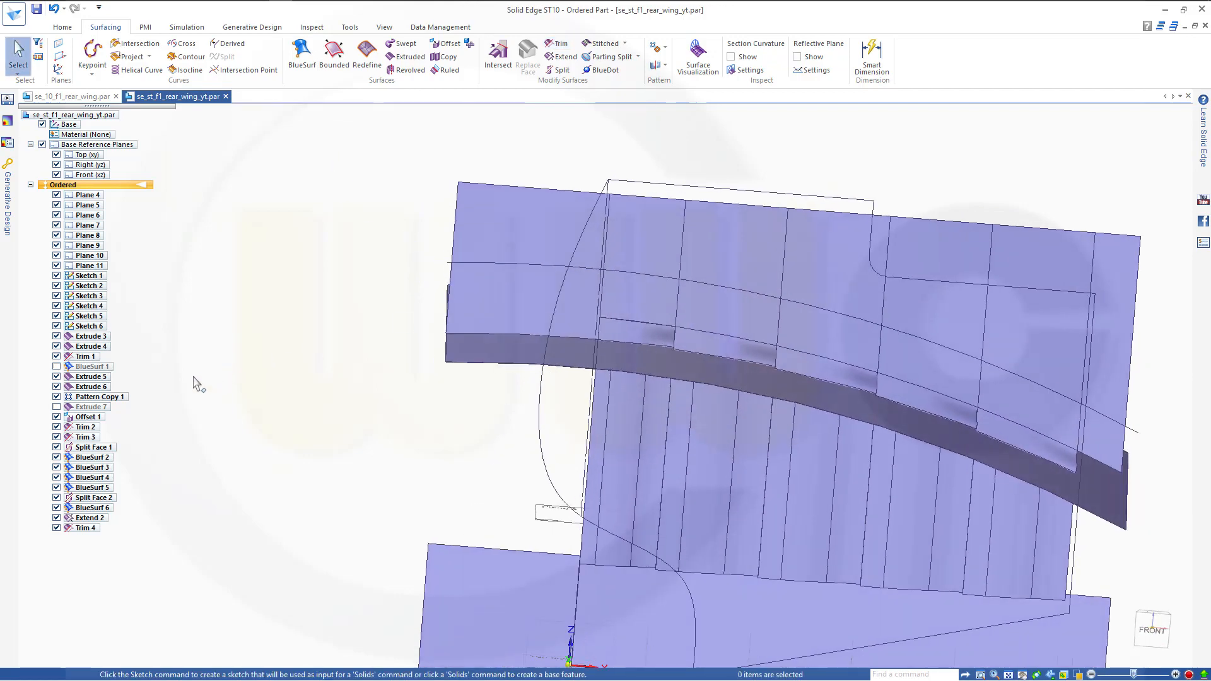
click(57, 417)
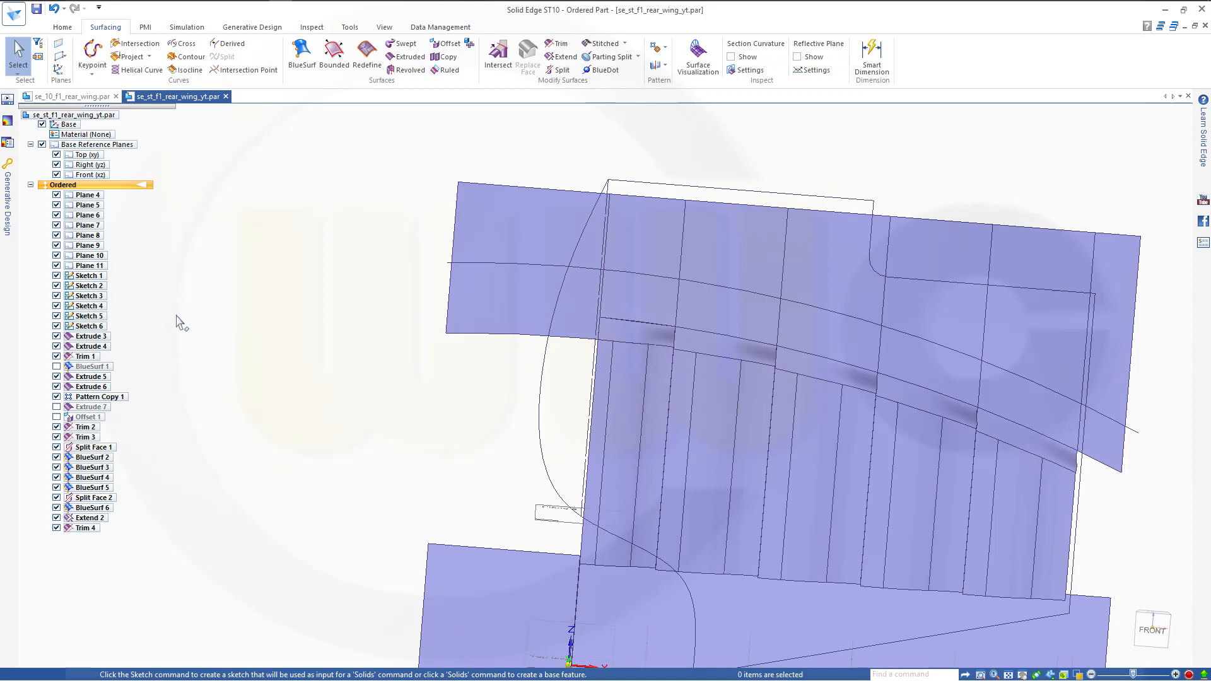
right_click(597, 451)
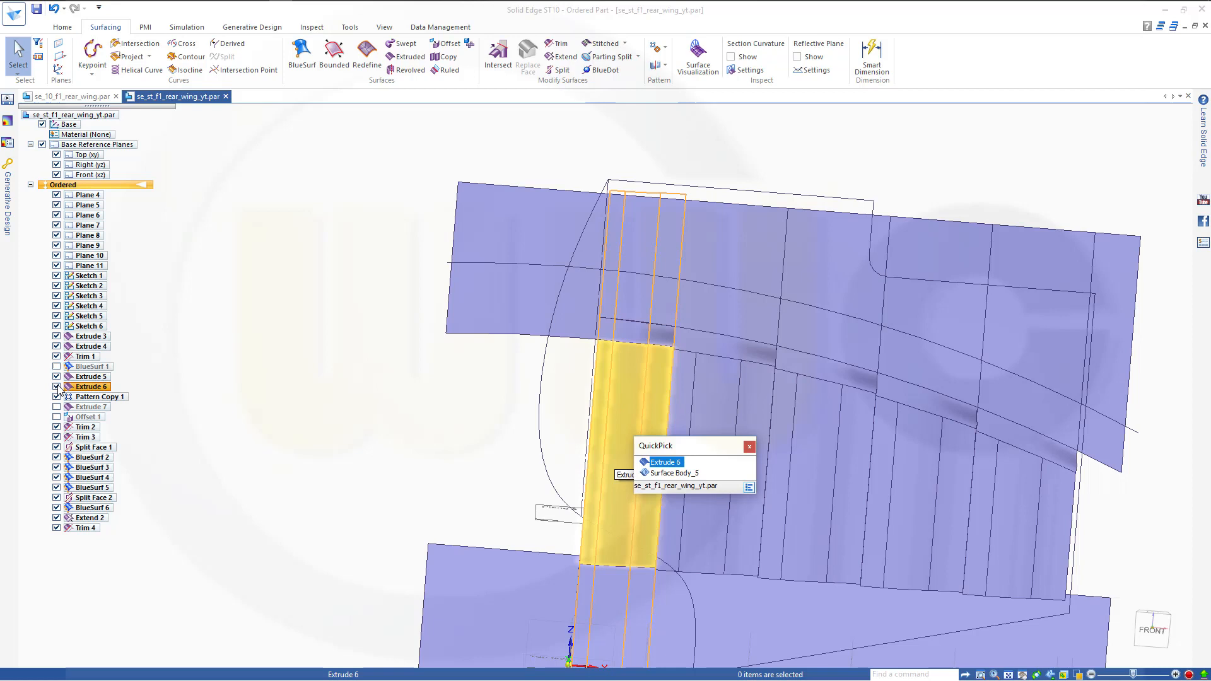
key(Escape)
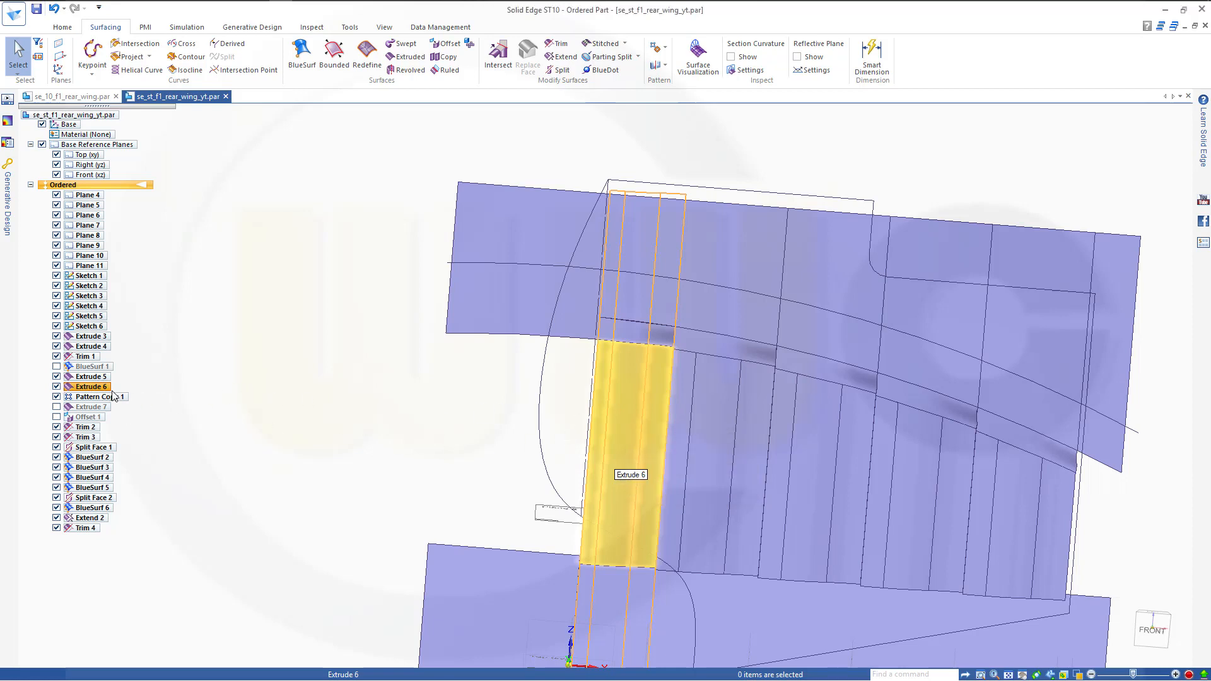
click(56, 386)
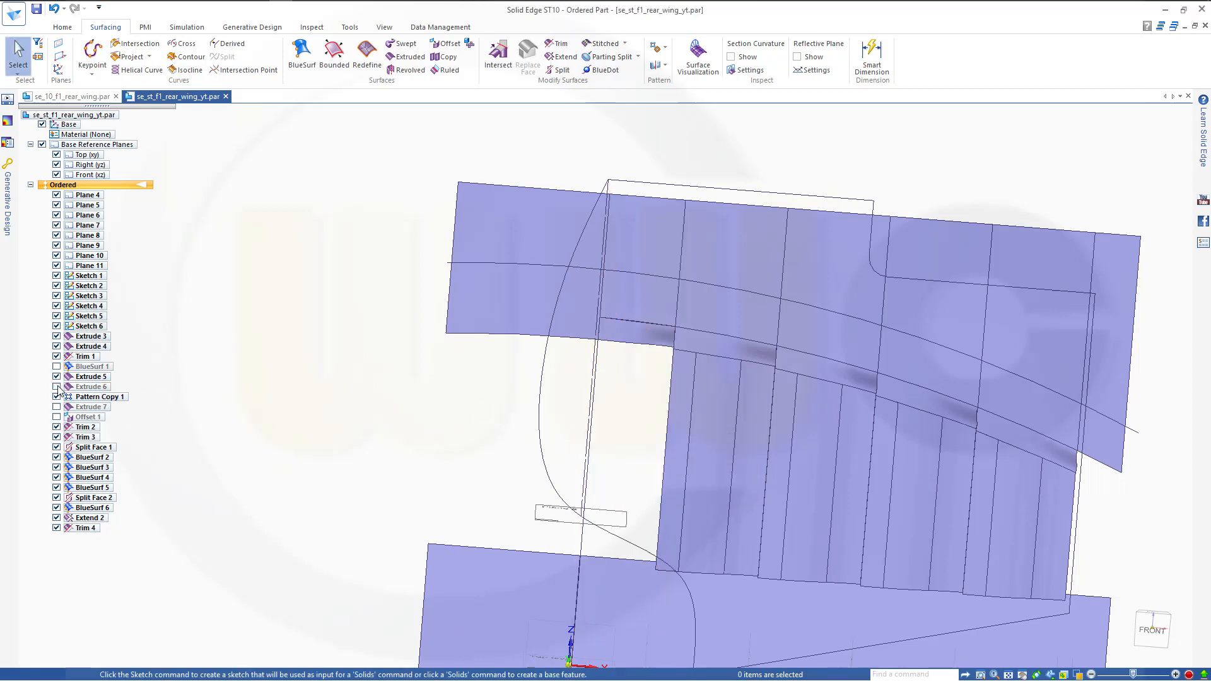
Step: Split the lower wing face with Plane 7, the plane at the inner side of the hidden first slat
middle_drag(434, 435, 483, 410)
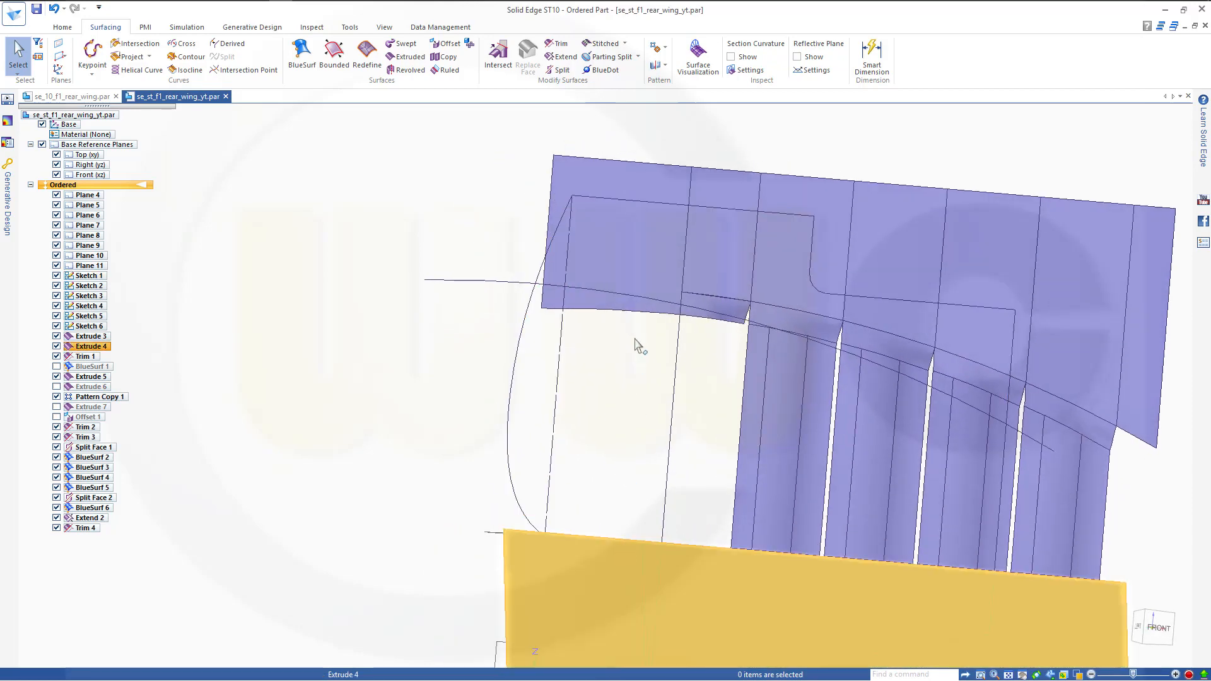
middle_drag(387, 357, 392, 382)
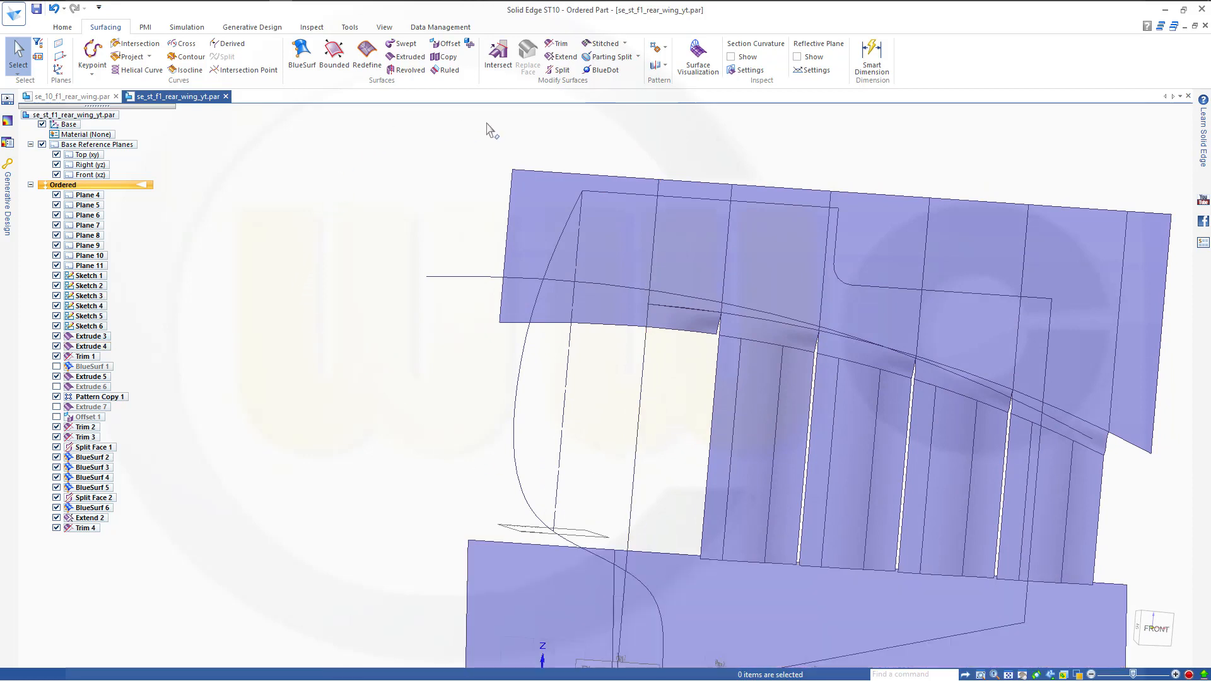
click(558, 69)
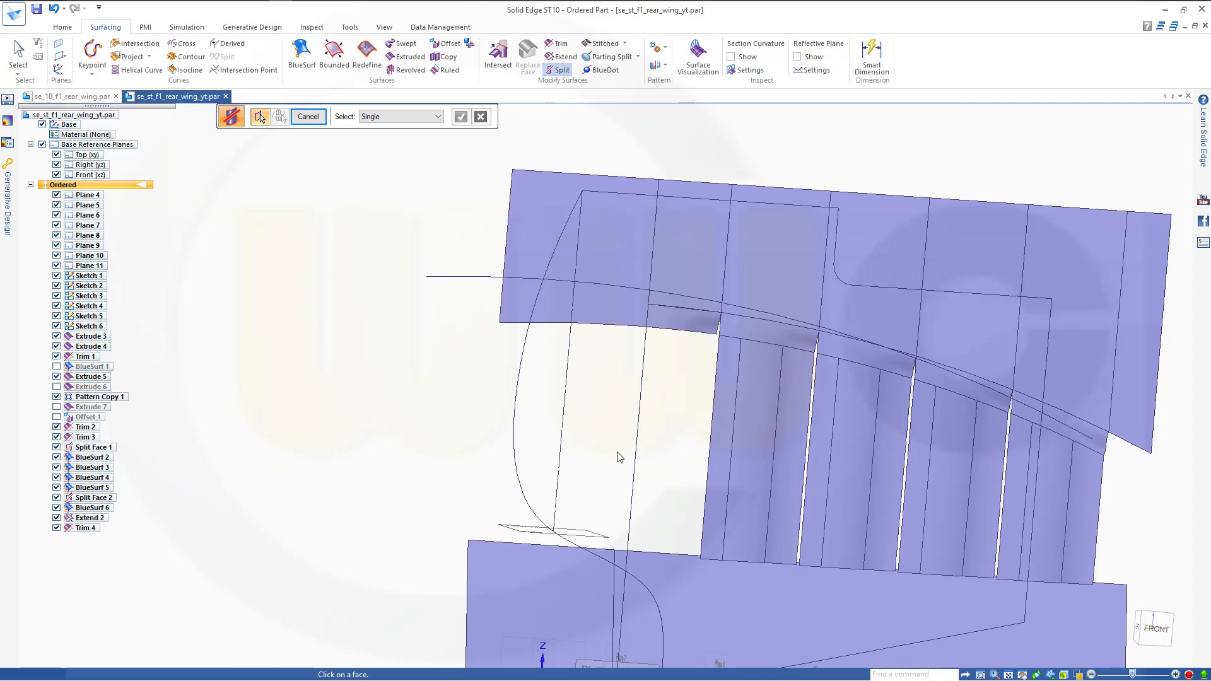
click(756, 606)
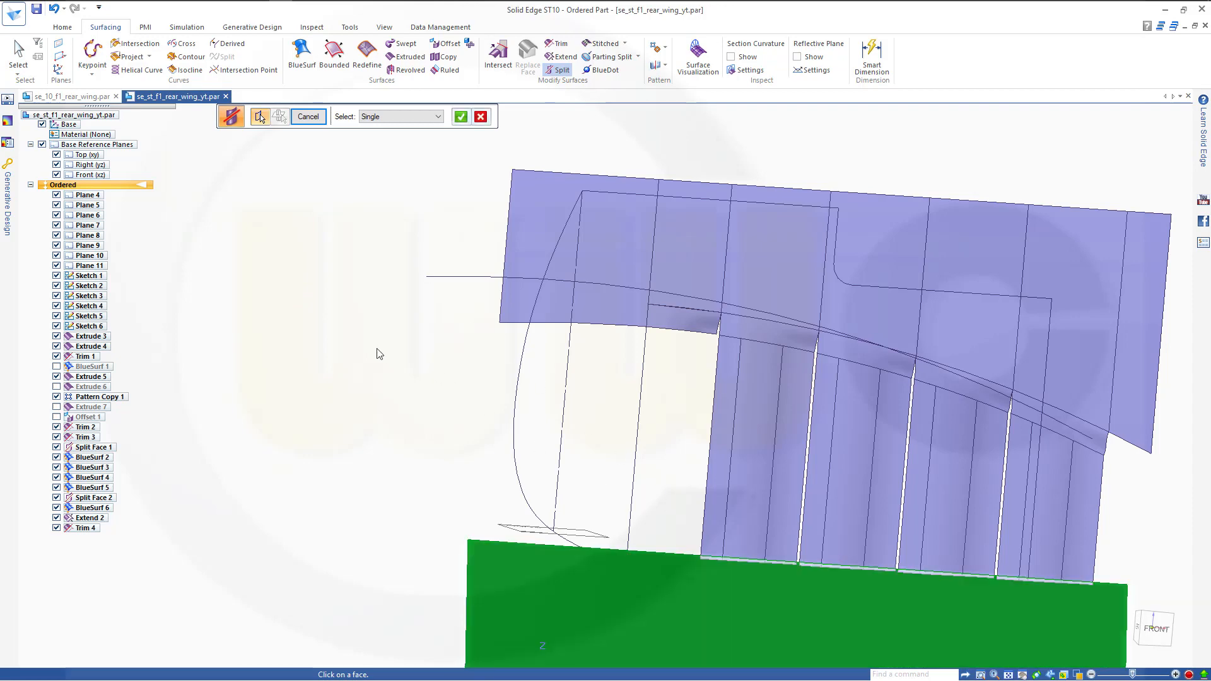
right_click(376, 372)
middle_drag(376, 389, 365, 499)
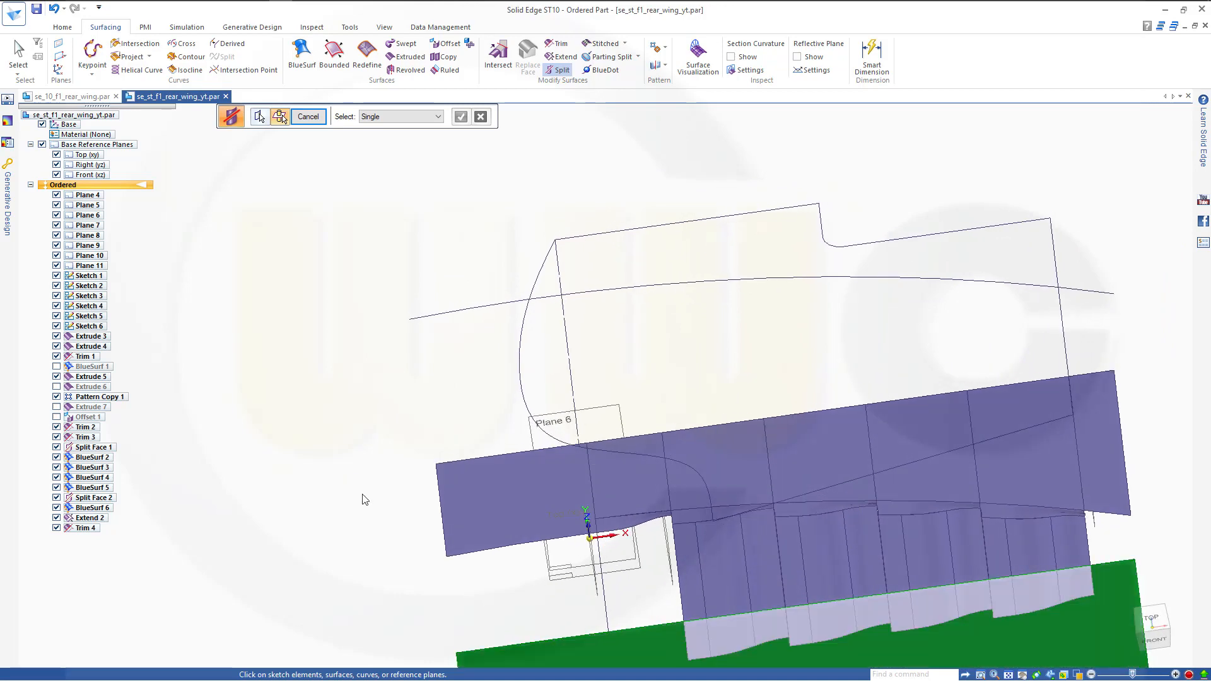
click(669, 546)
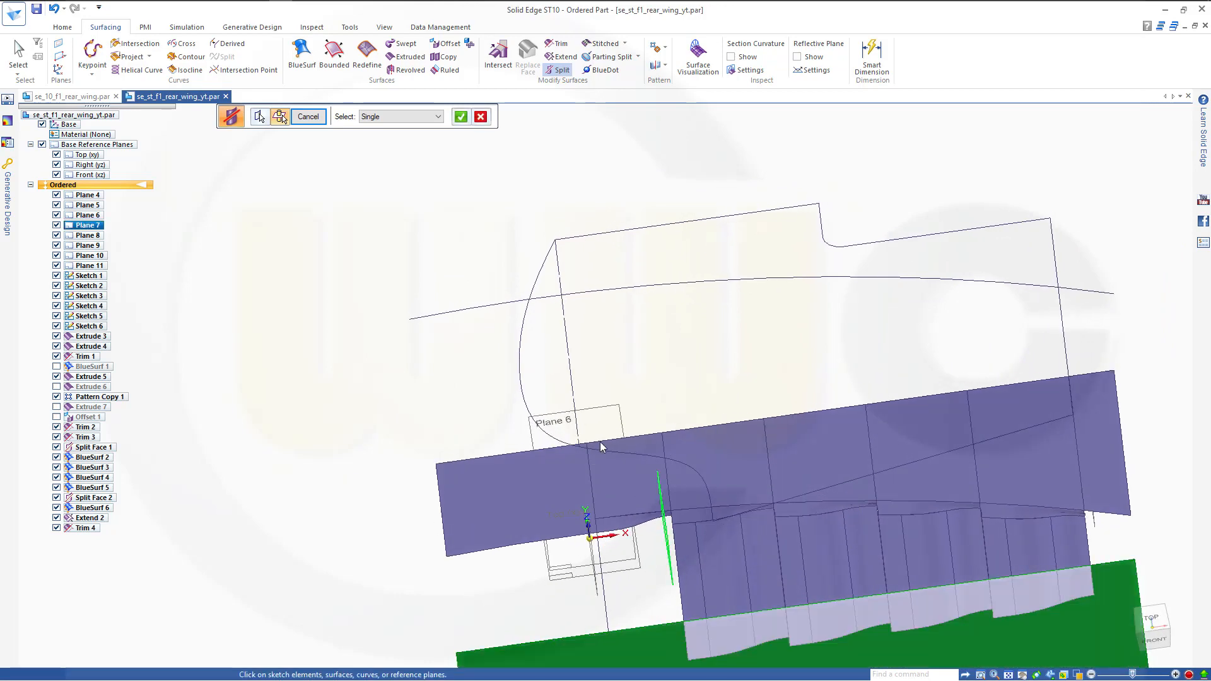
right_click(431, 200)
middle_drag(569, 341, 573, 210)
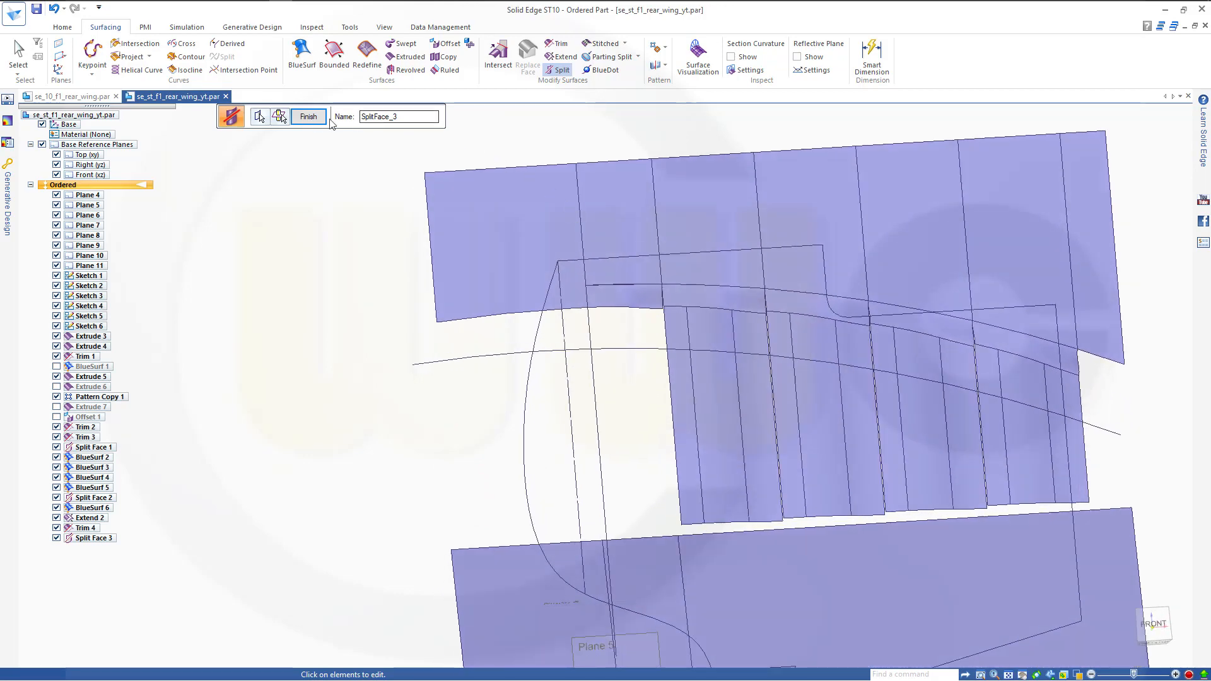
click(308, 117)
click(308, 119)
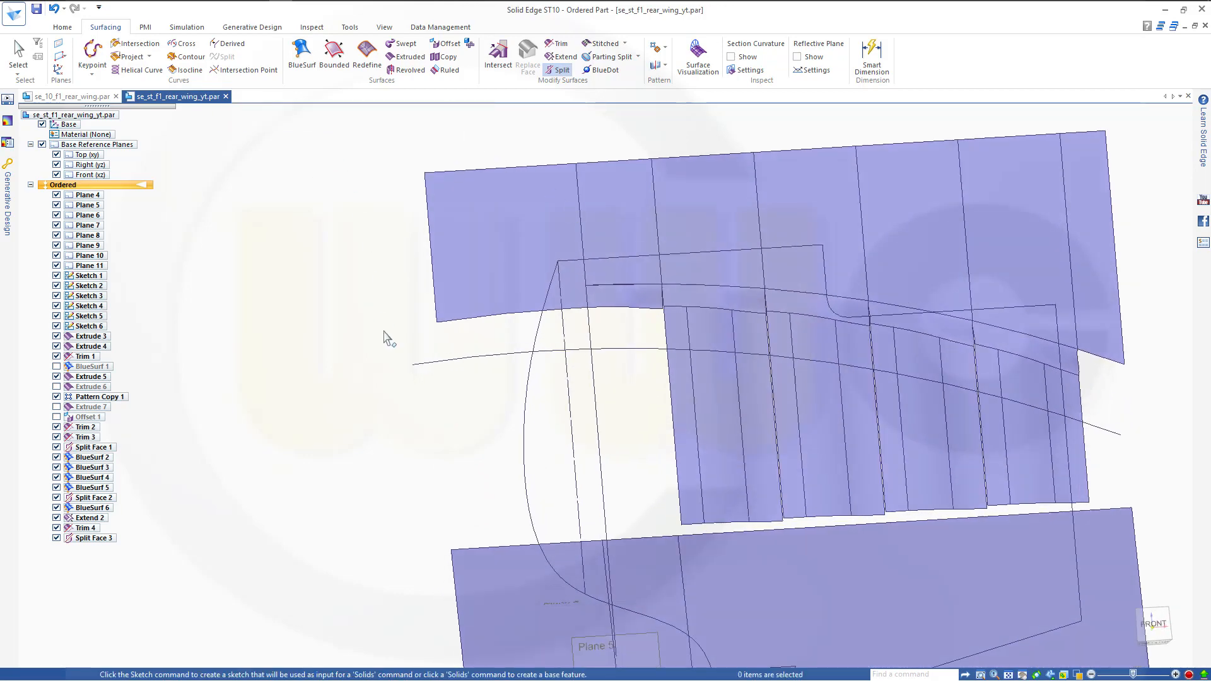
Step: Start a BlueSurf with the lower wing's outer split top edge as the first cross section
middle_drag(385, 331, 419, 354)
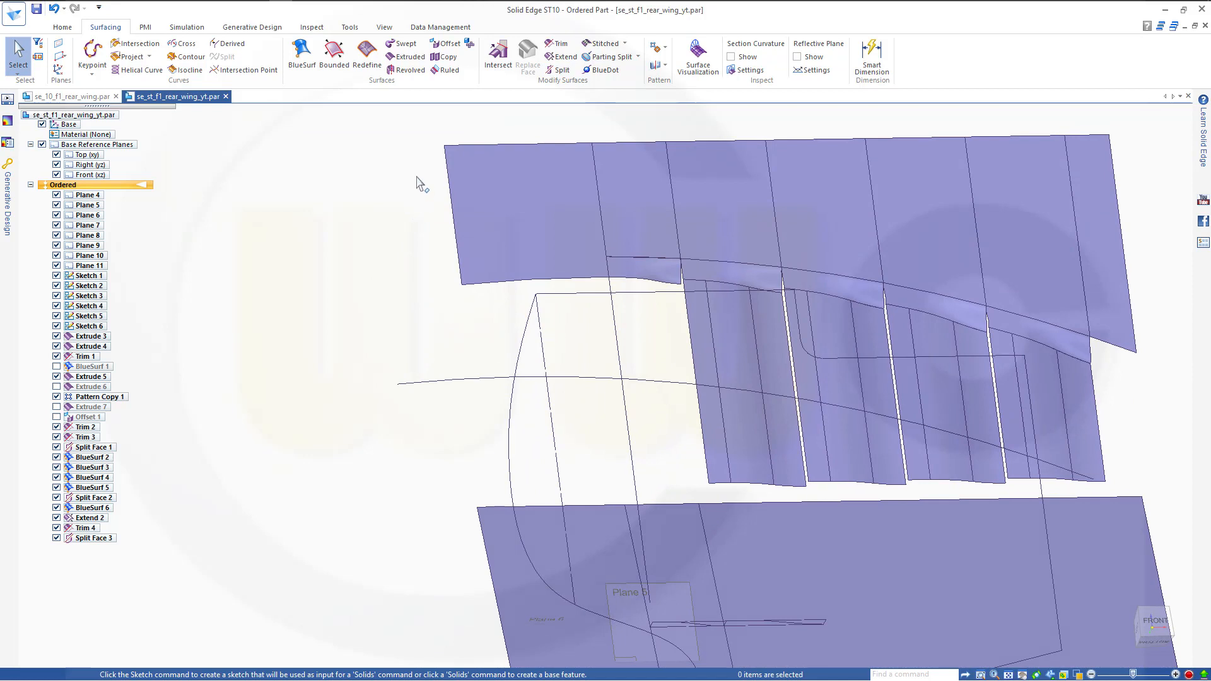
click(305, 59)
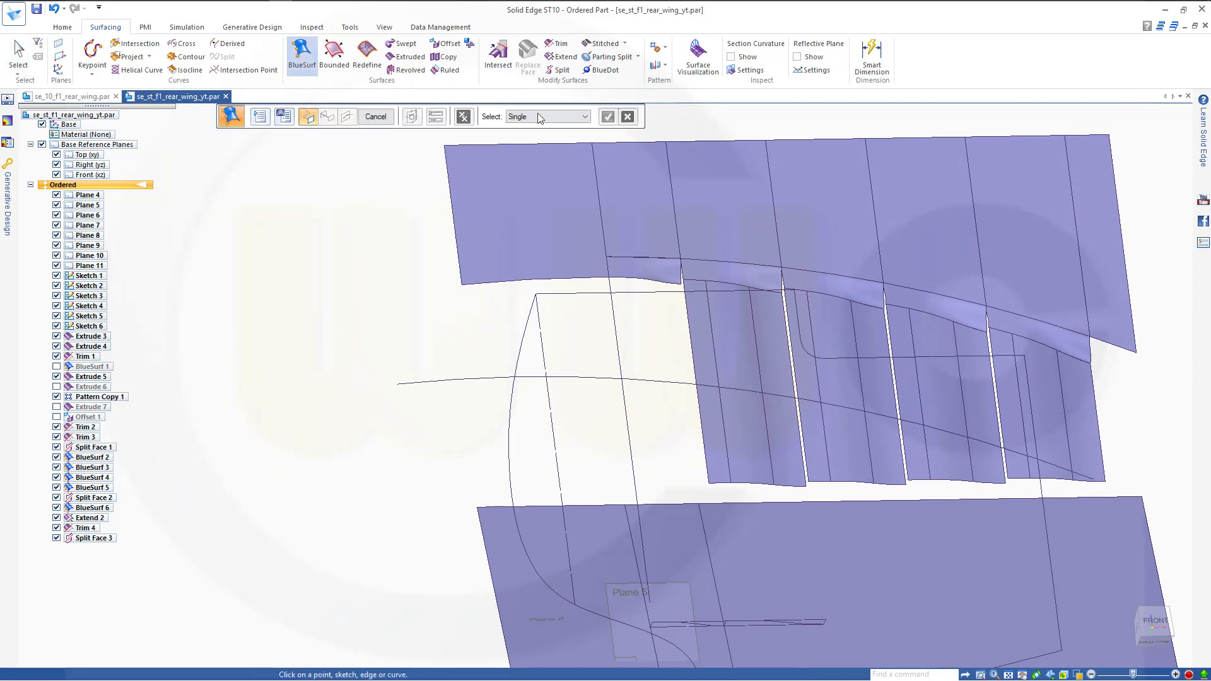
click(503, 506)
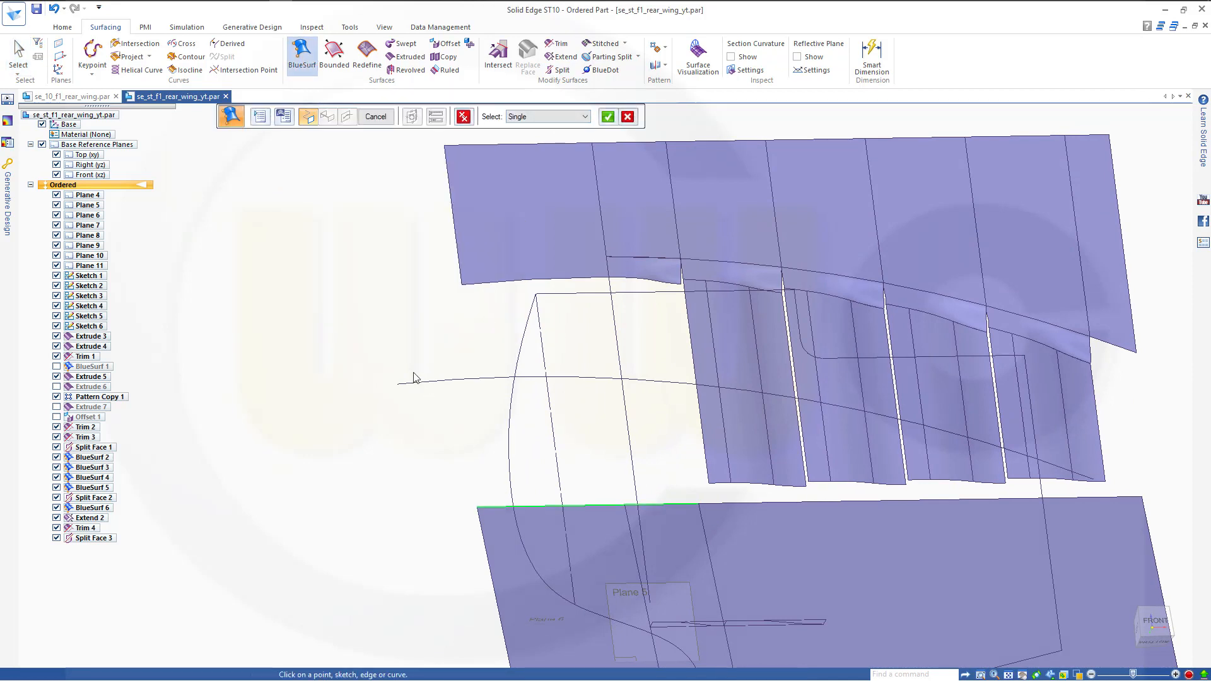
right_click(369, 324)
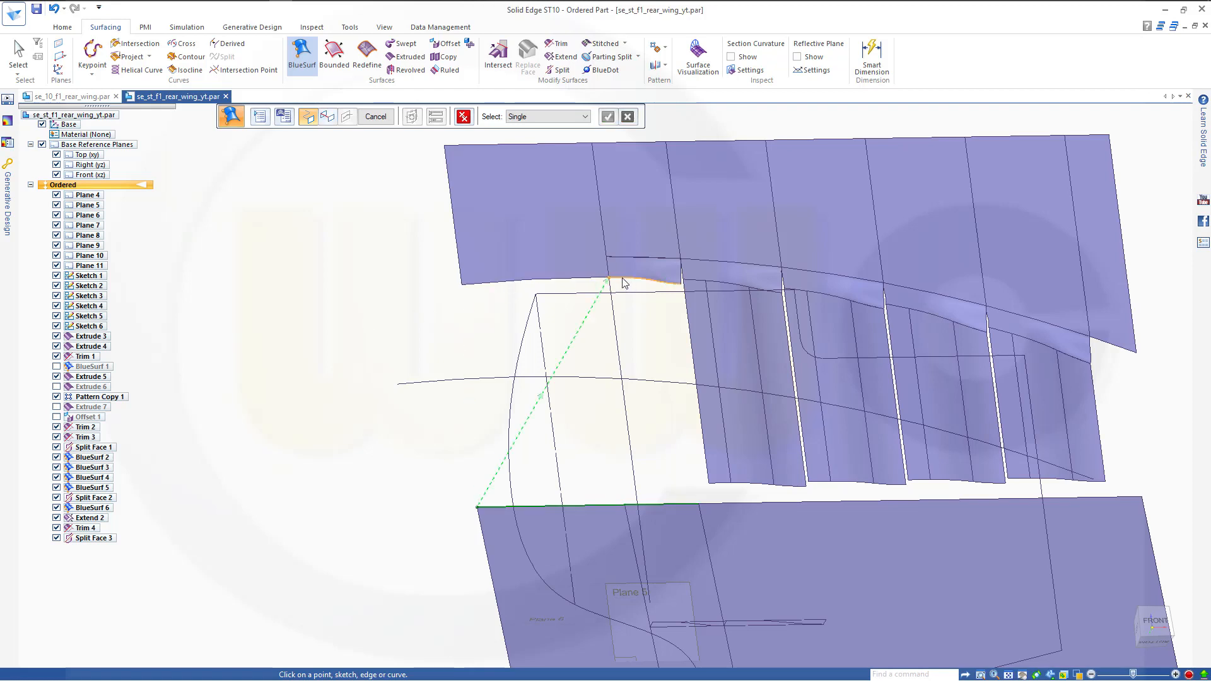
Step: Try to add the upper wing's outer lower edge and the adjoining slat connection edge as the second cross section, using Chain selection
click(578, 116)
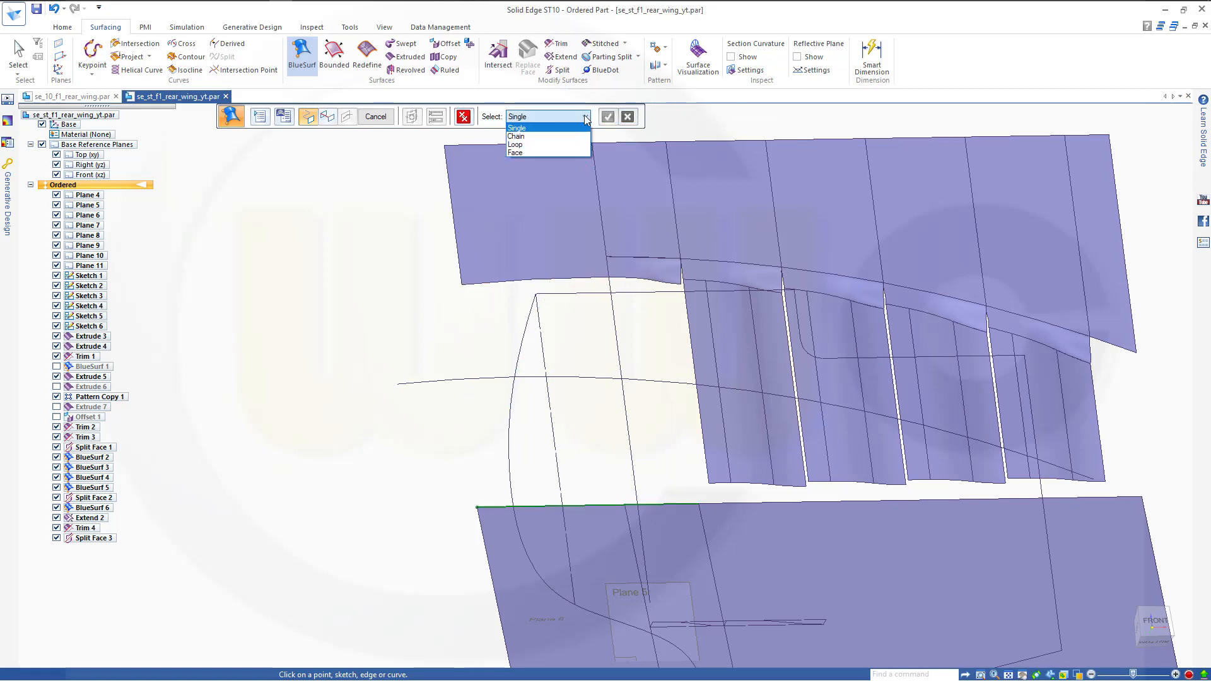
click(555, 134)
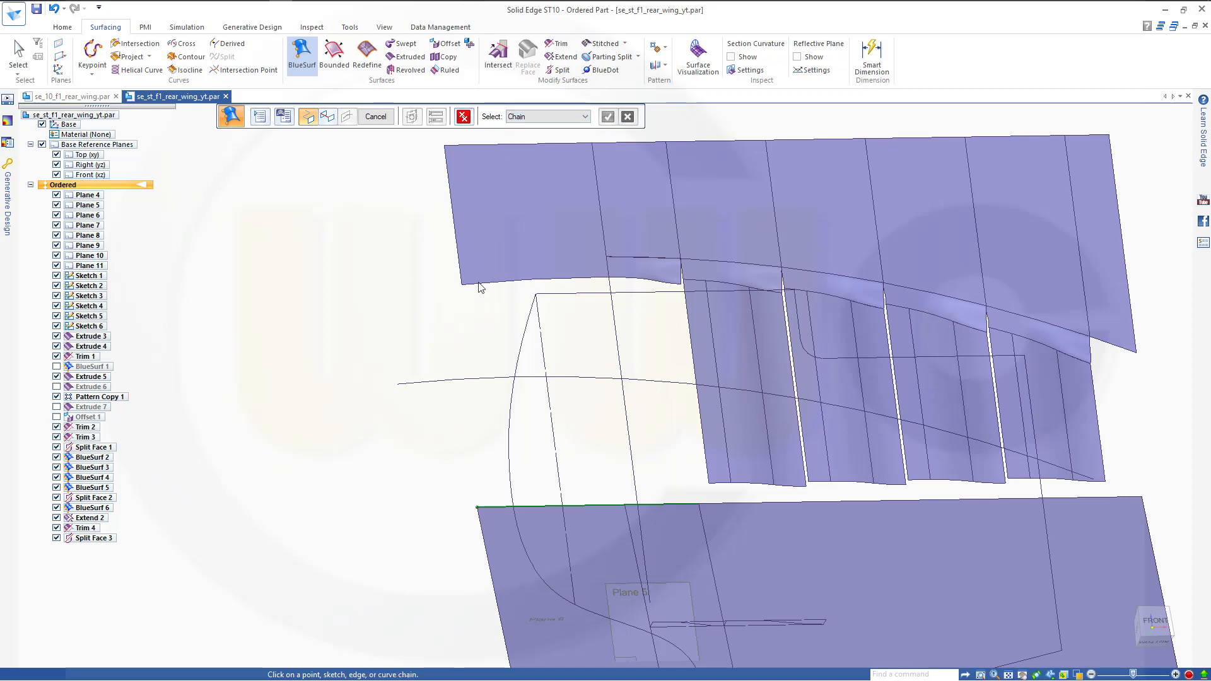
click(507, 278)
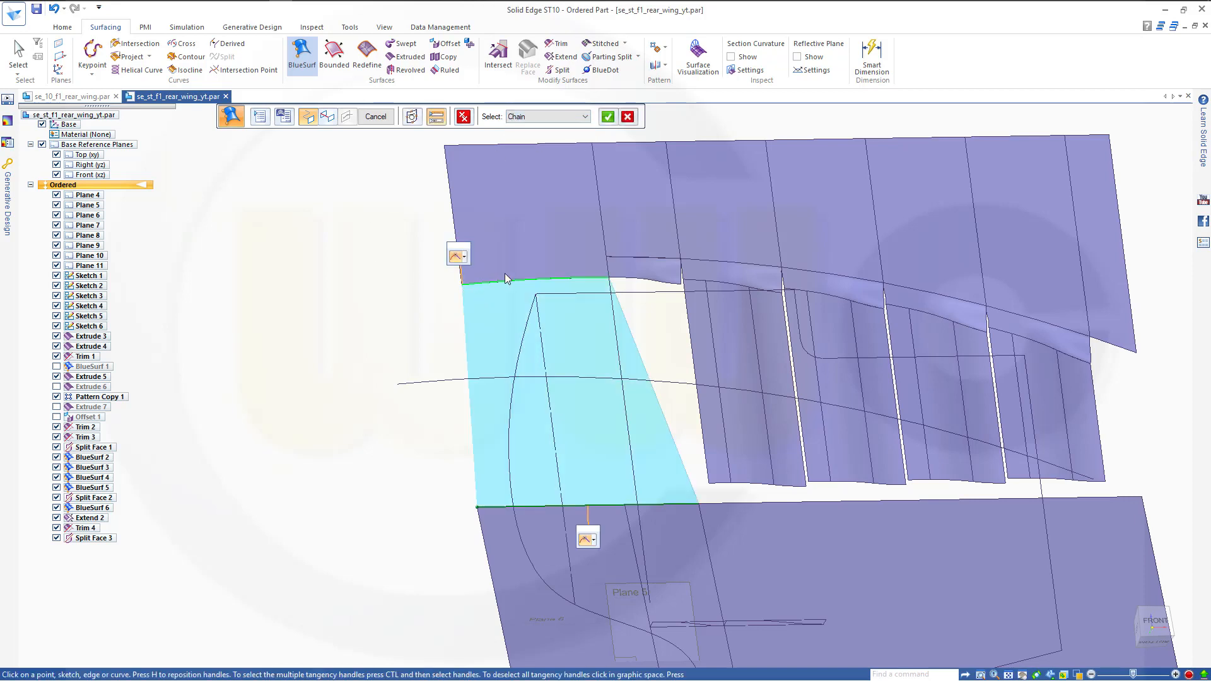
click(630, 279)
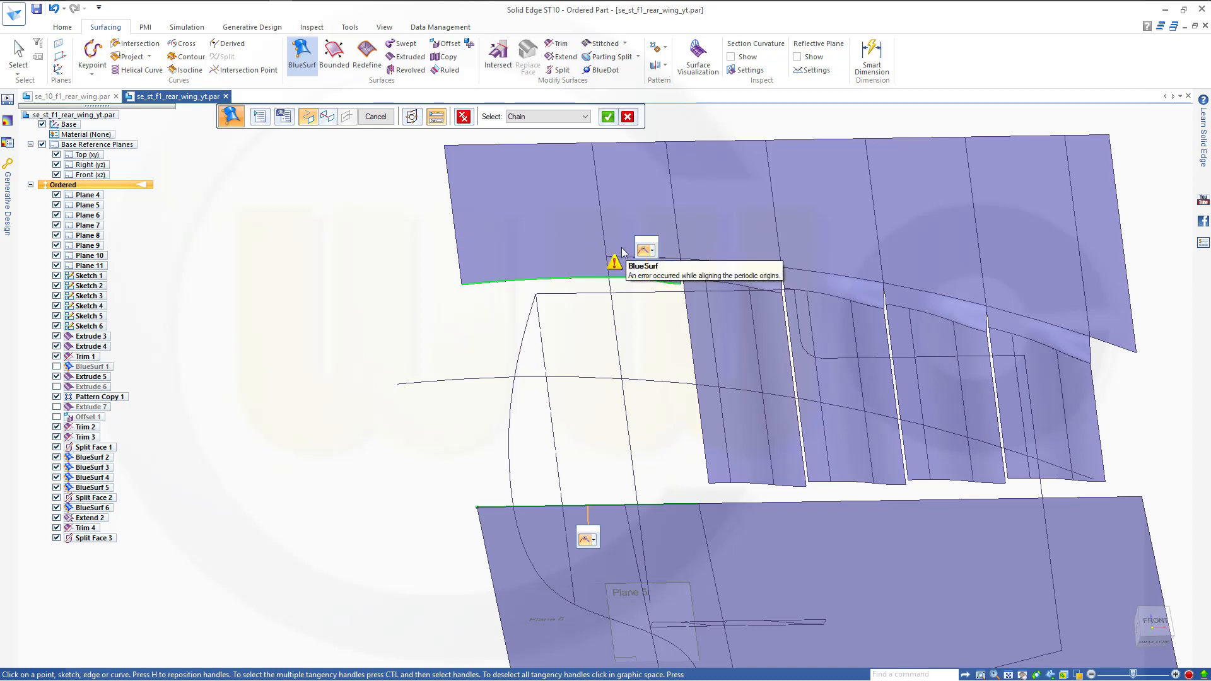
click(628, 117)
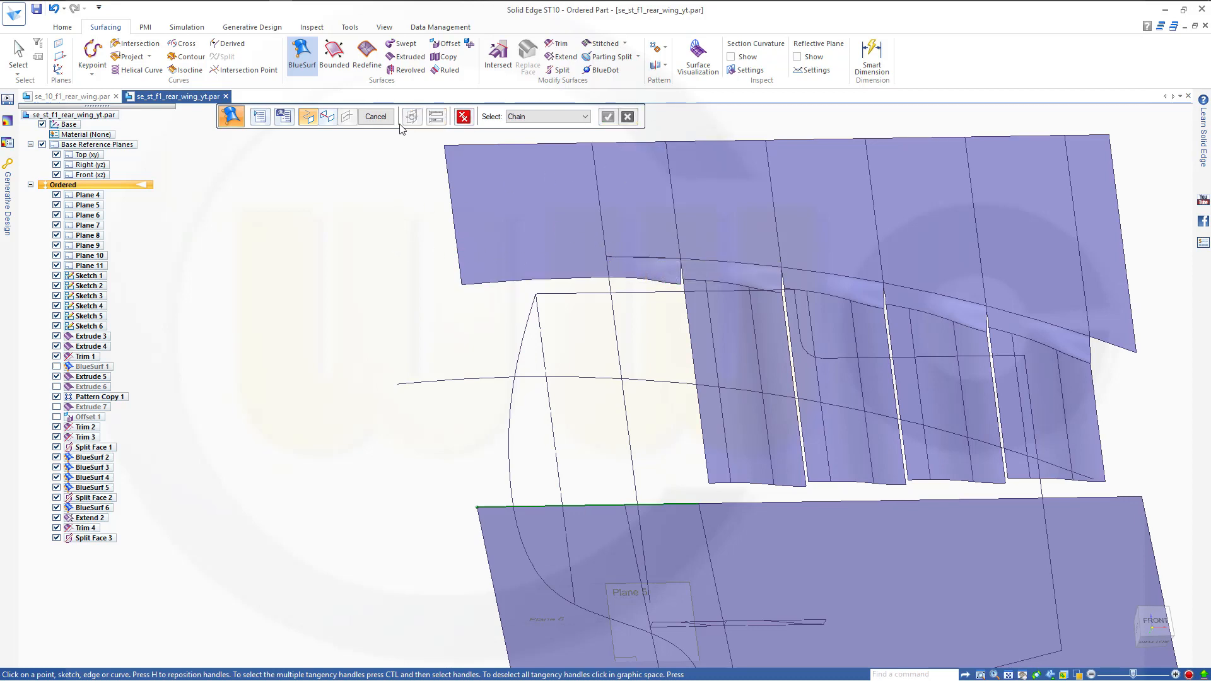
Step: Cancel the unfinished BlueSurf and split the lower wing's outer face with the vertical reference plane at the hidden first slat's outer side
click(378, 120)
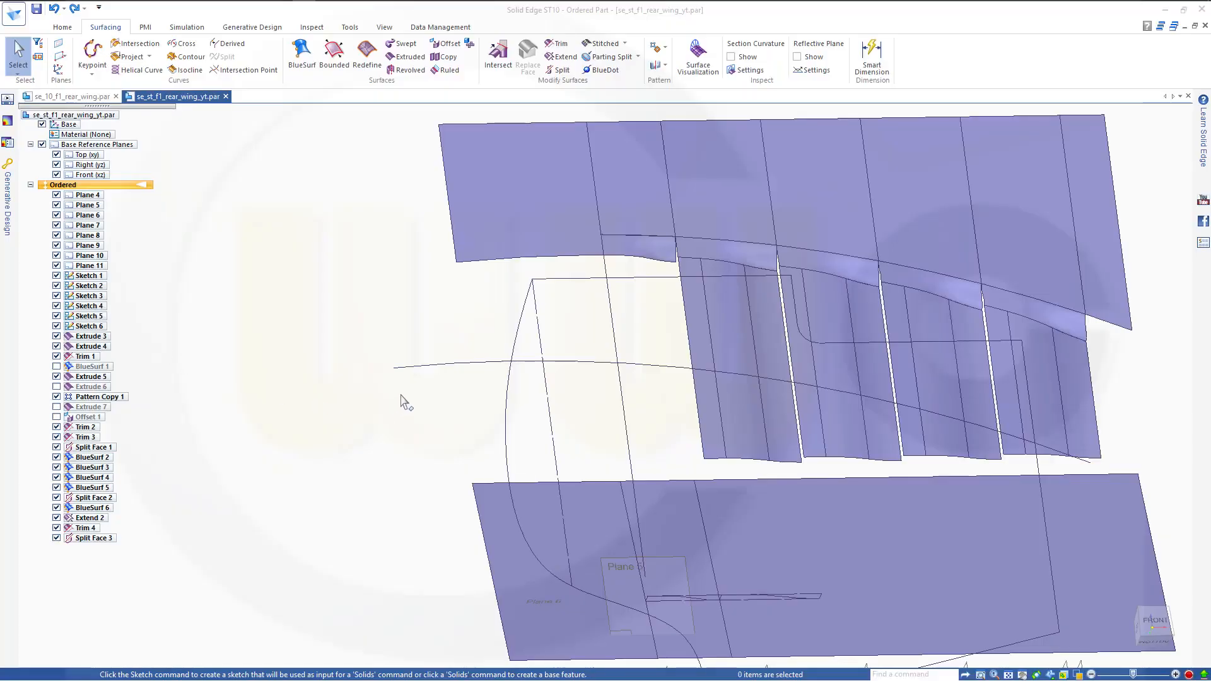
middle_drag(401, 398, 428, 395)
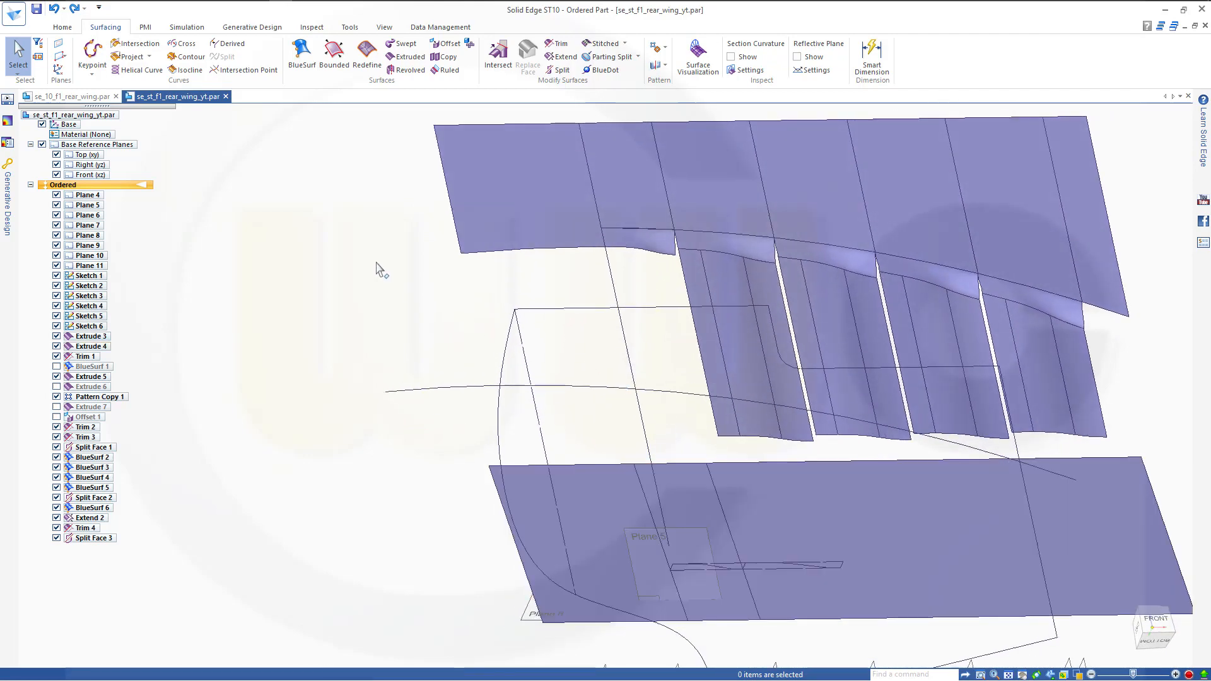
click(560, 71)
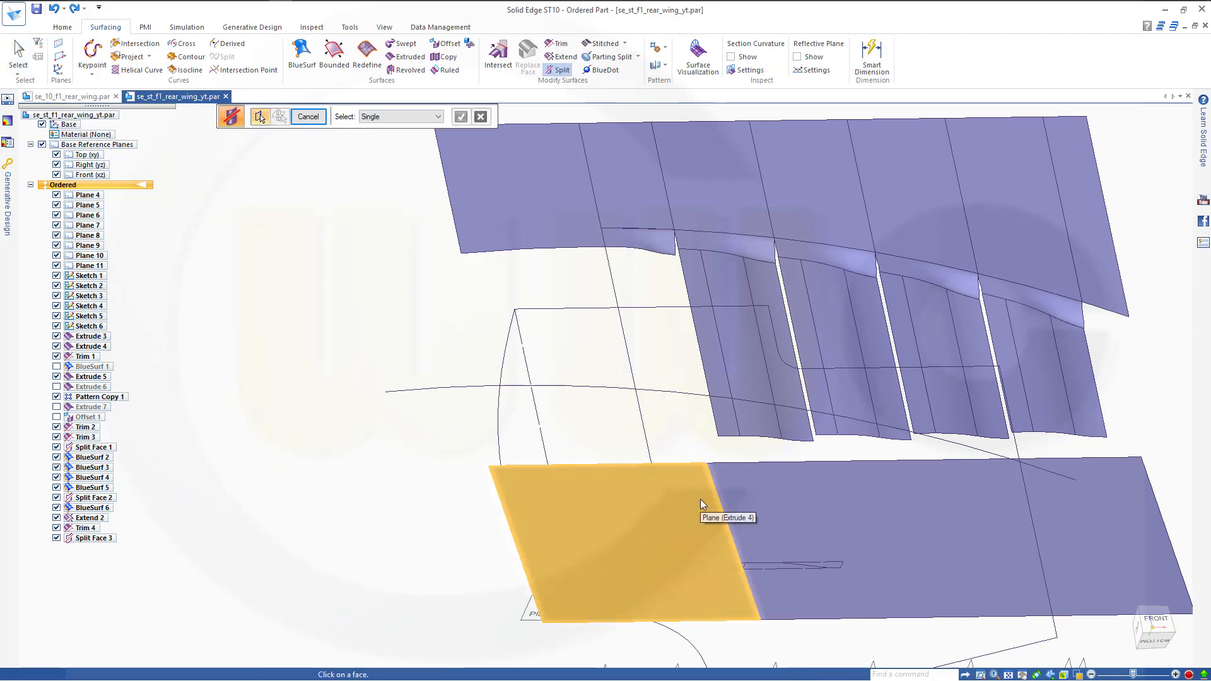
middle_drag(678, 487, 600, 500)
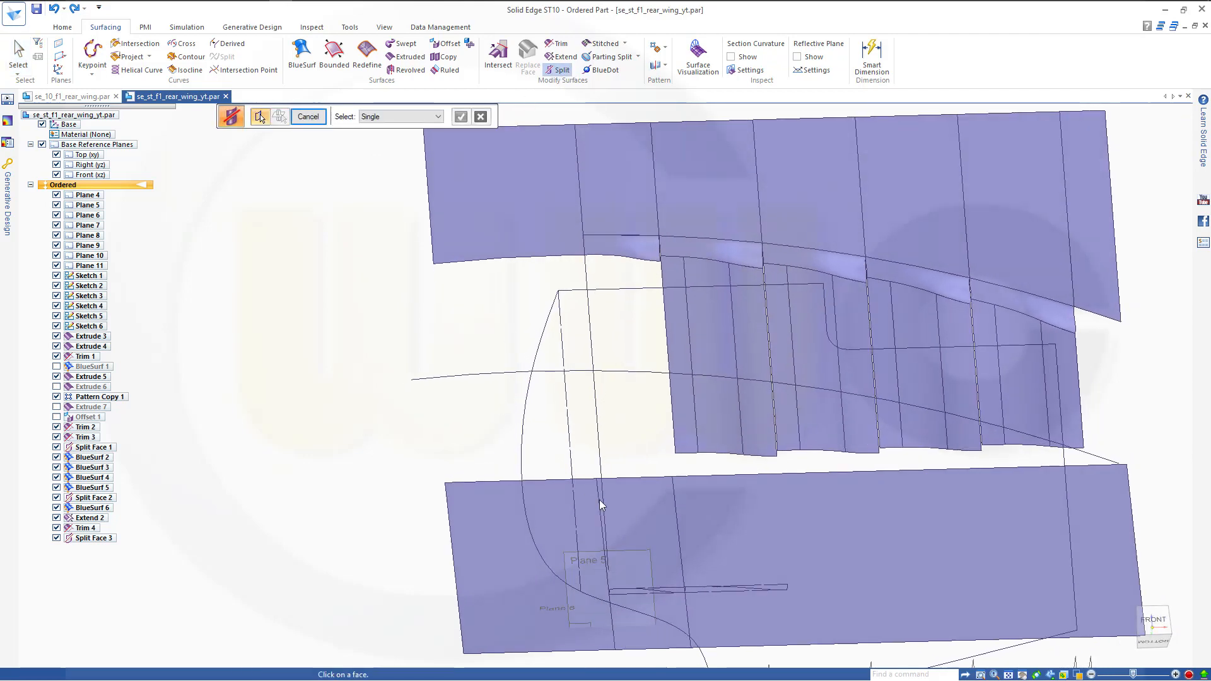
click(619, 525)
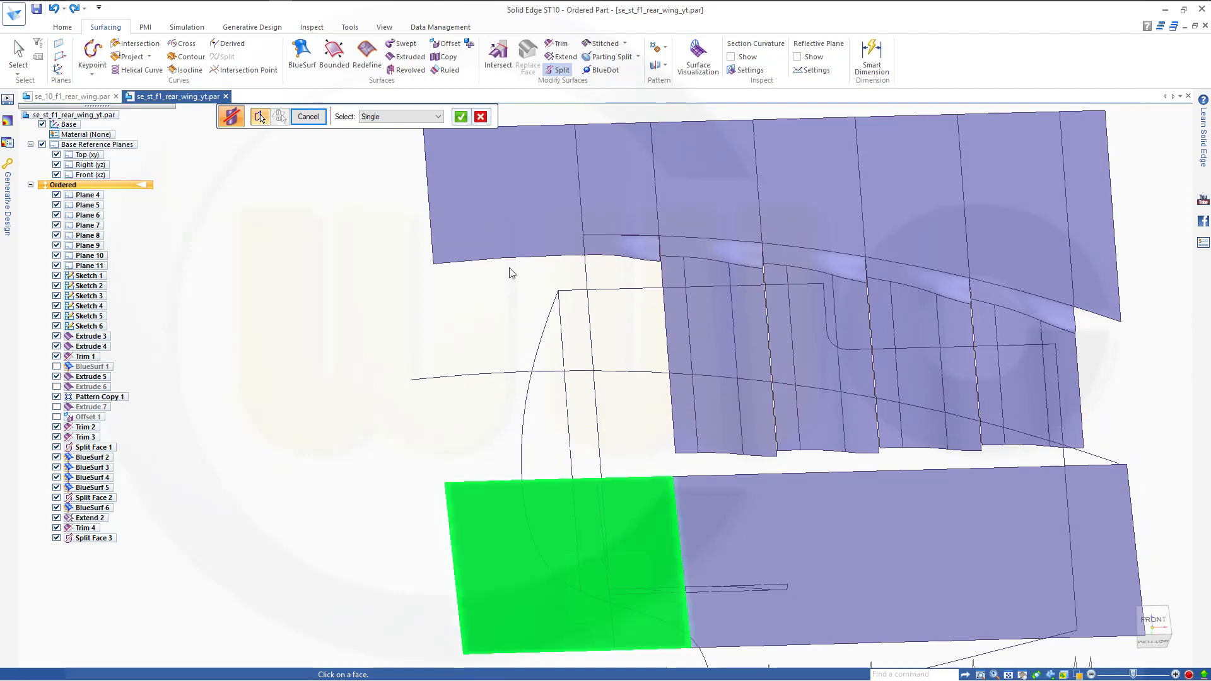
right_click(401, 297)
mouse_move(399, 315)
middle_down()
mouse_move(484, 481)
mouse_move(524, 499)
middle_up()
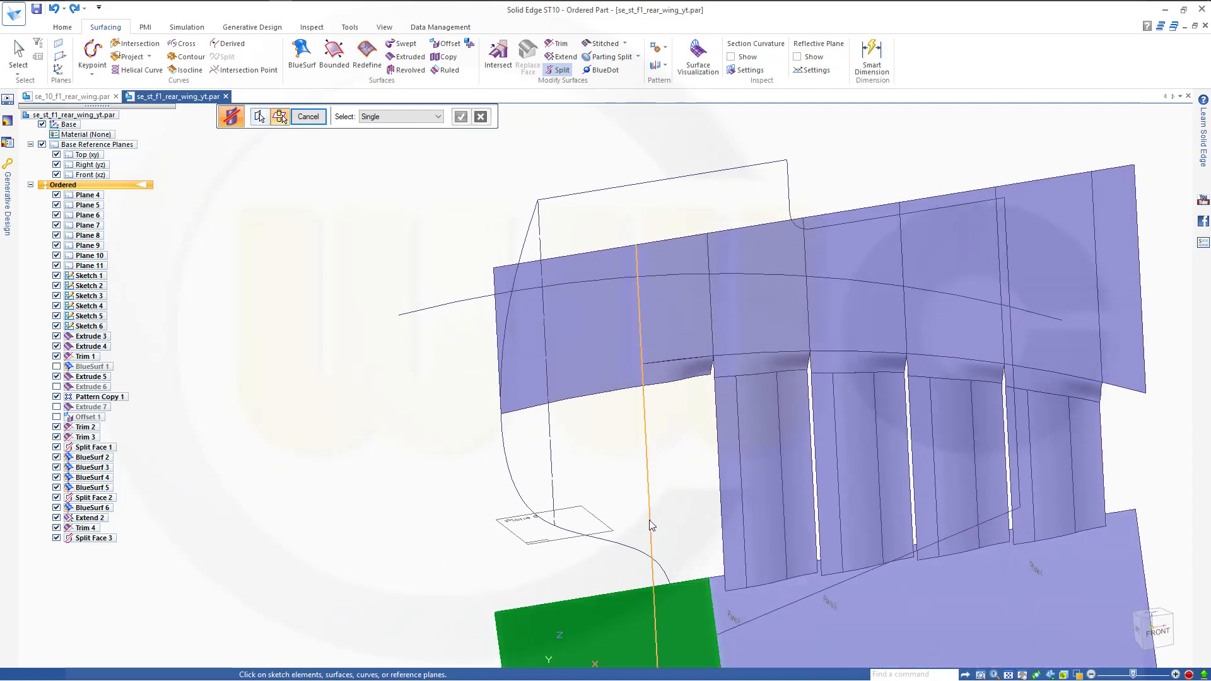
shift+middle_drag(645, 533, 580, 403)
middle_click(581, 403)
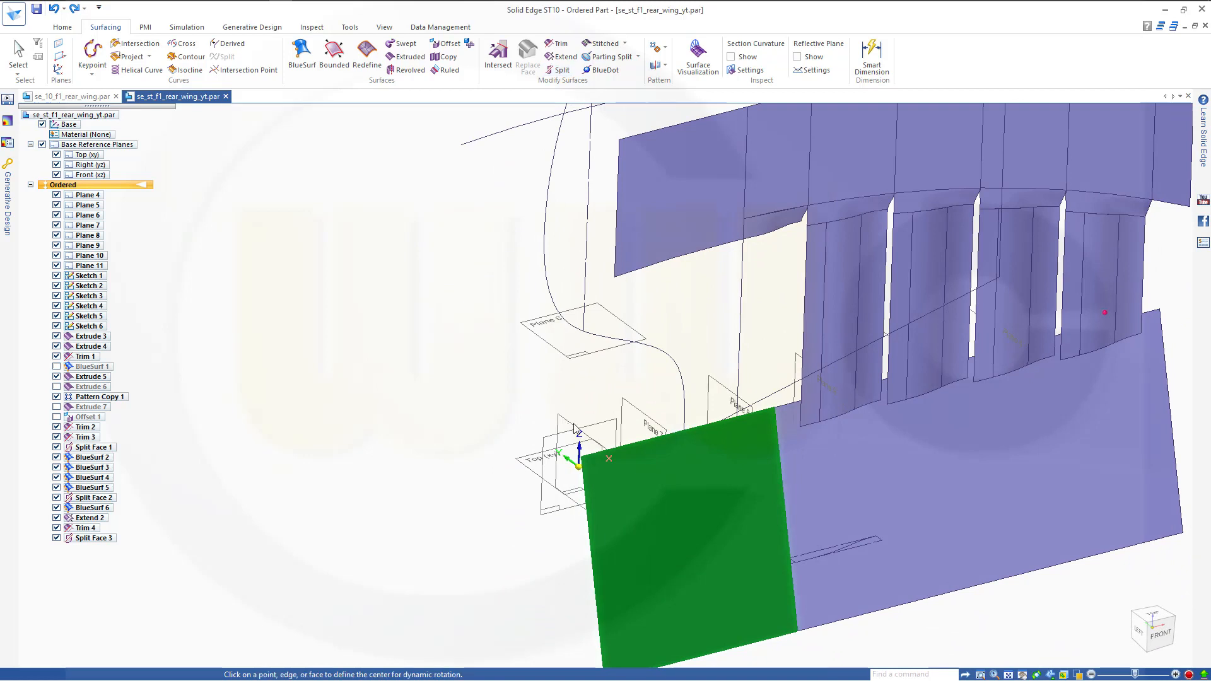
key(Escape)
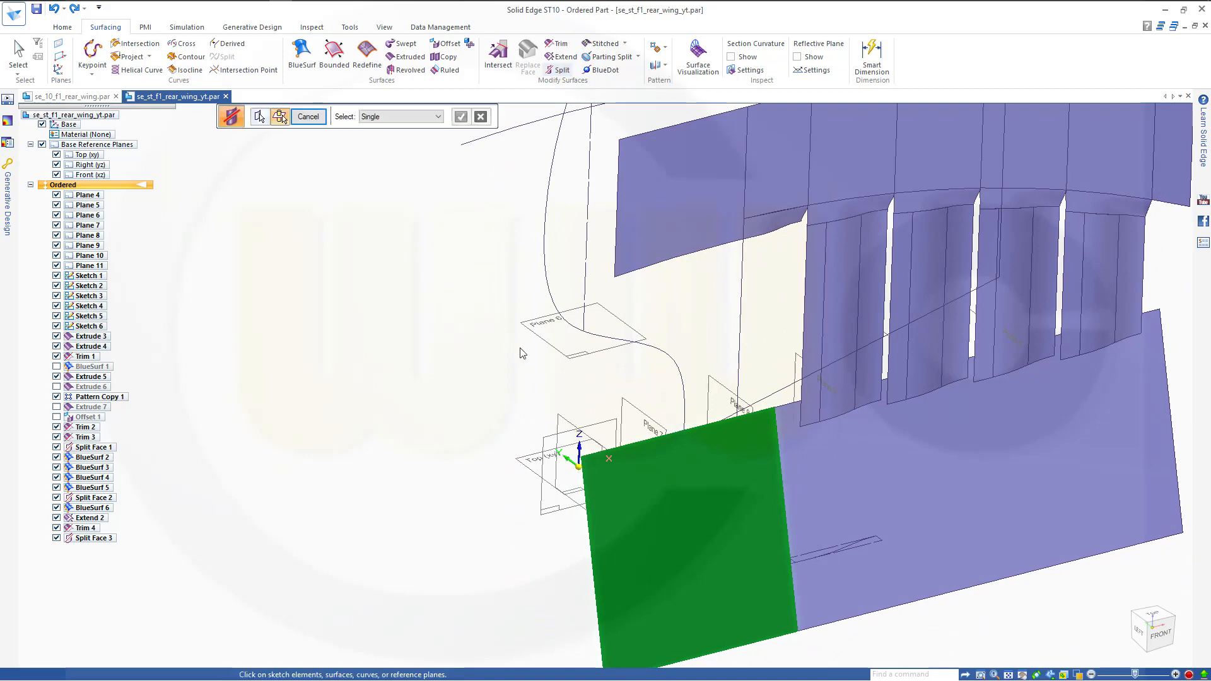
click(569, 426)
right_click(522, 343)
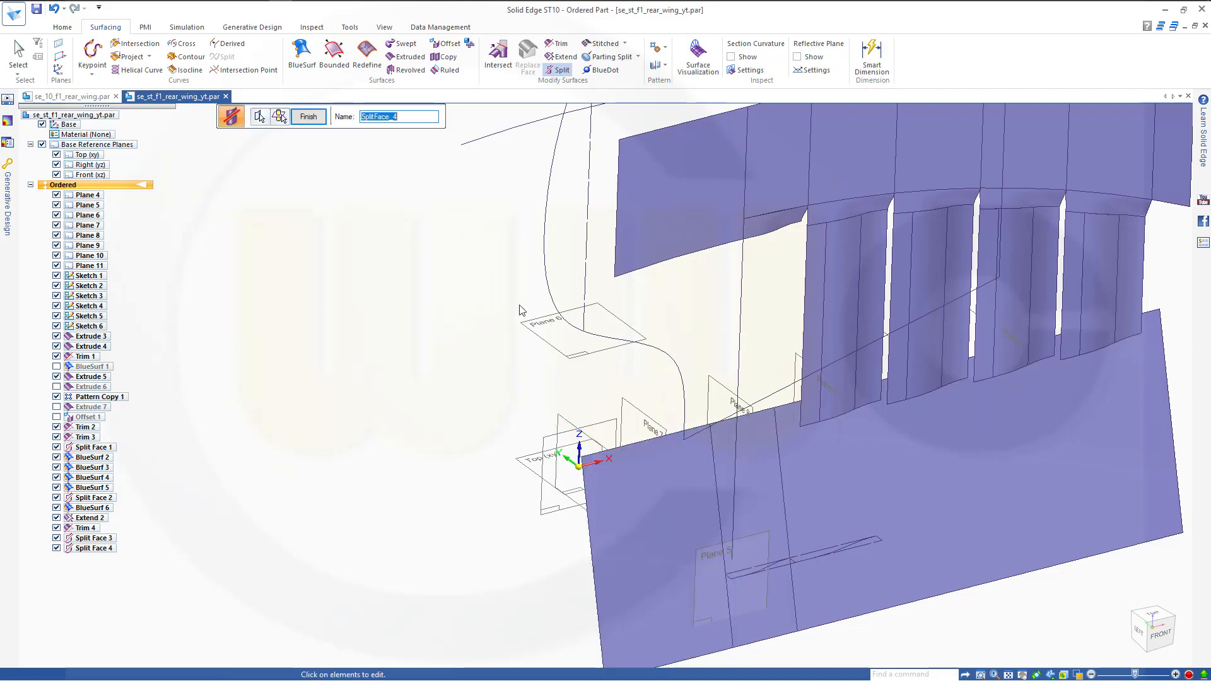
click(308, 117)
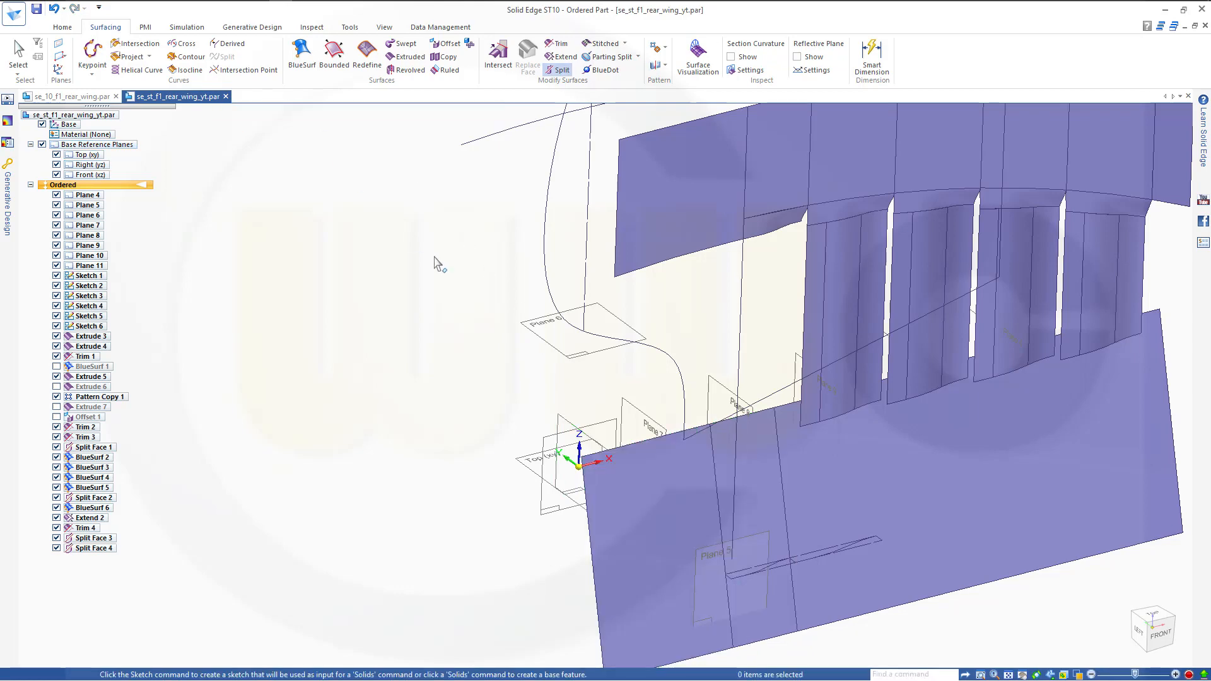
Step: Start a BlueSurf with the lower wing's narrow split top edge and the first slat connection's lower edge as cross sections, using Single selection
shift+middle_drag(418, 332, 368, 342)
middle_drag(366, 294, 348, 278)
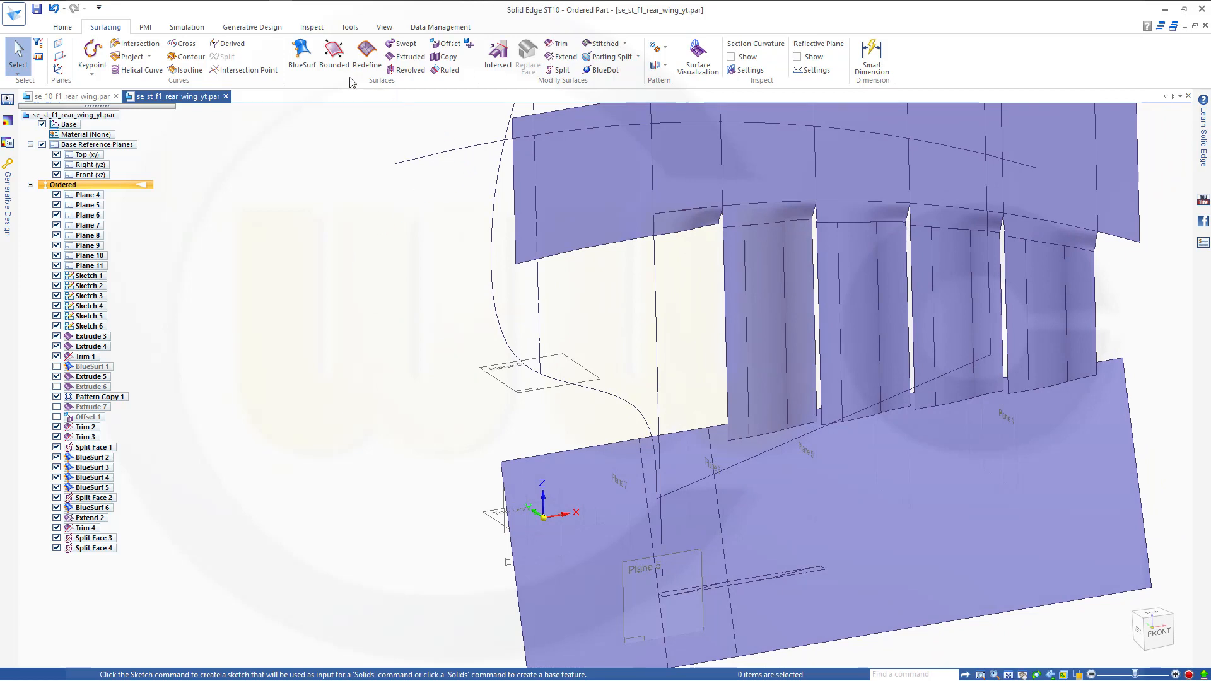
click(302, 52)
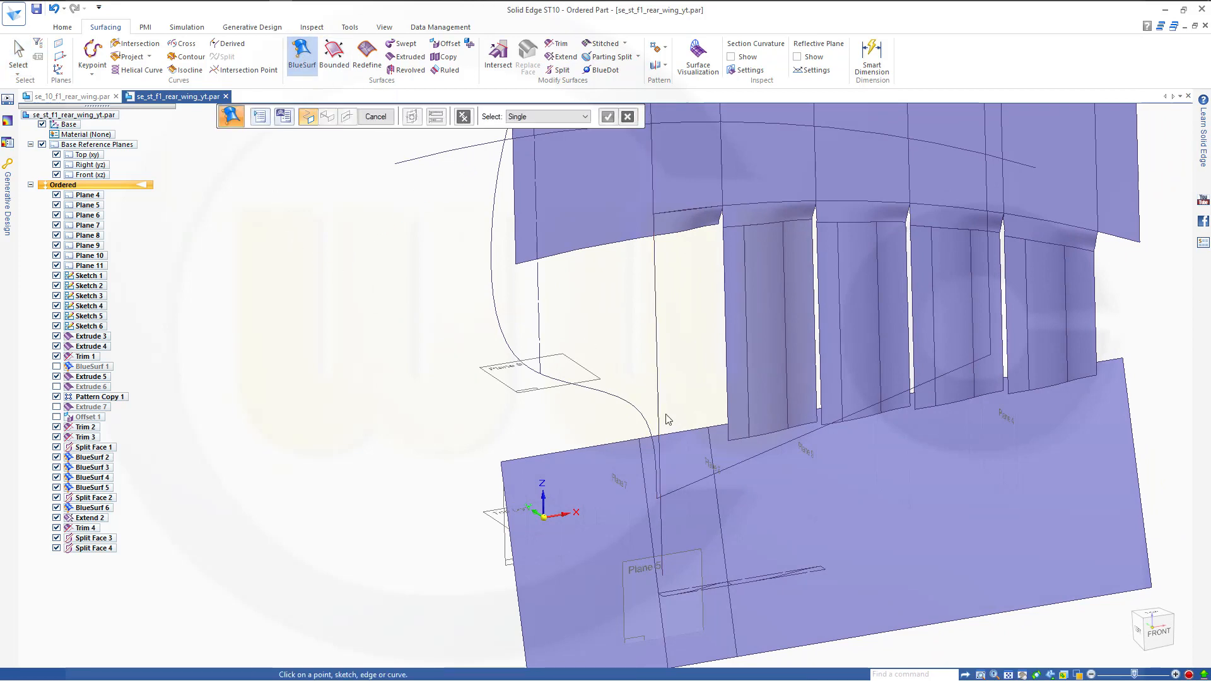
click(674, 432)
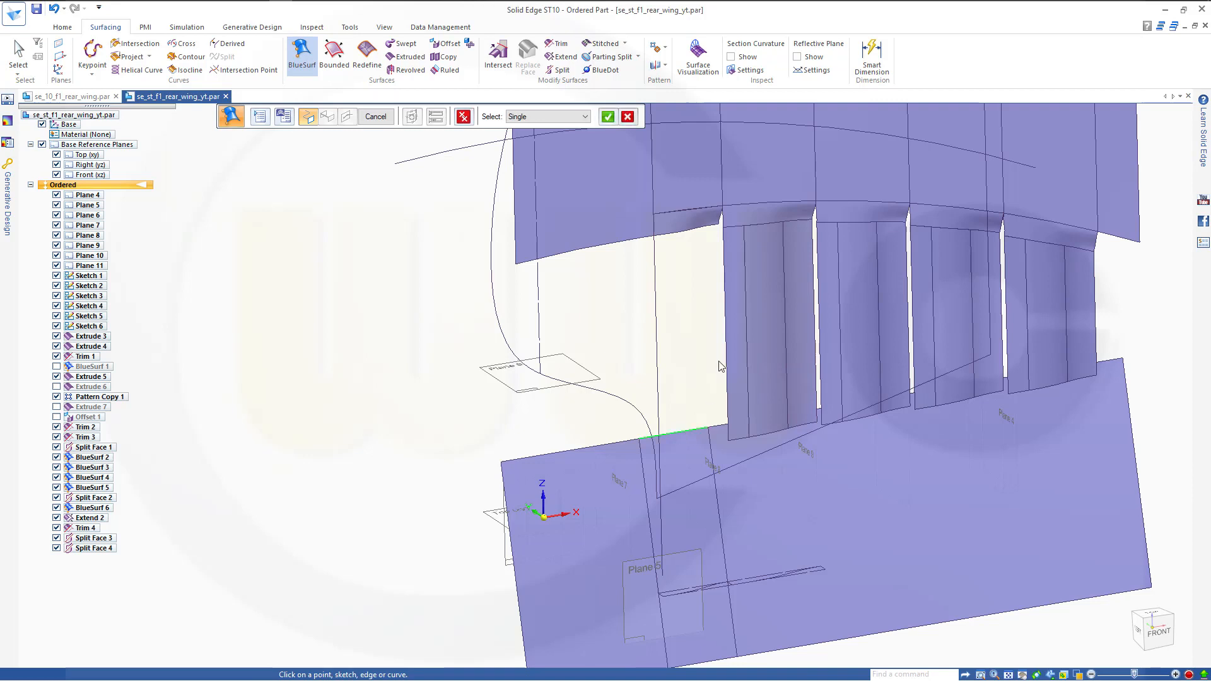
click(673, 239)
click(670, 235)
click(607, 116)
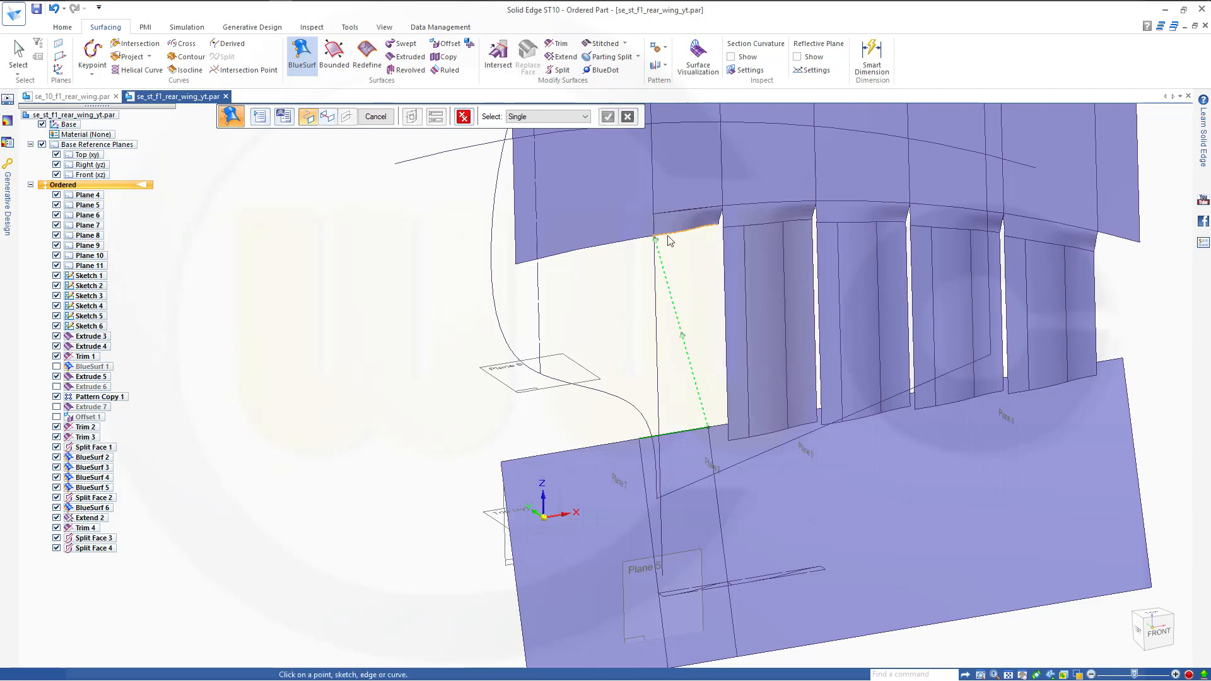
click(711, 229)
Step: Set both end conditions of the BlueSurf to Tangent Continuous and finish the surface
click(687, 203)
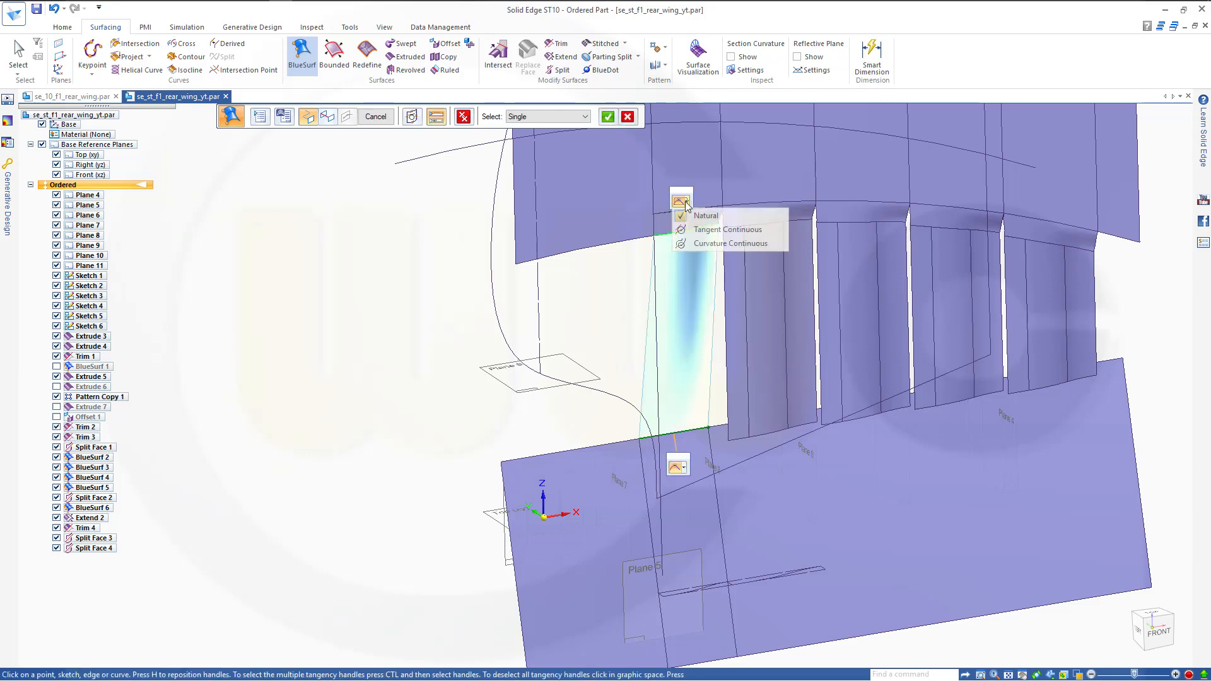
click(702, 235)
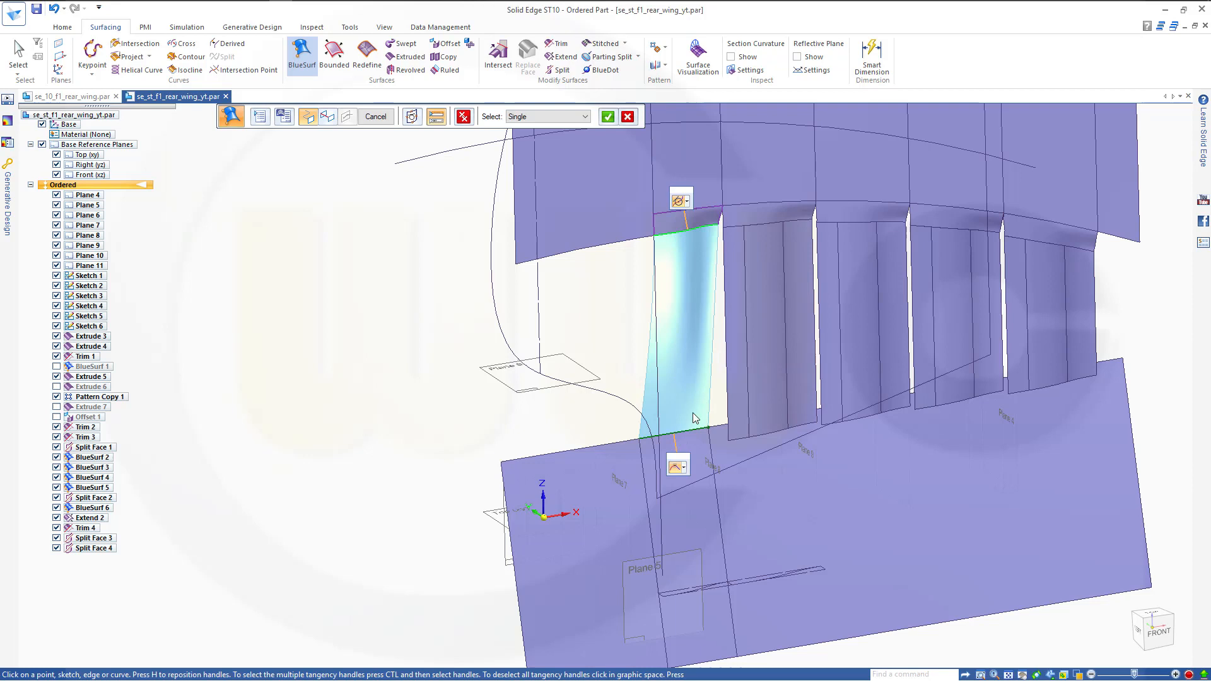
click(685, 469)
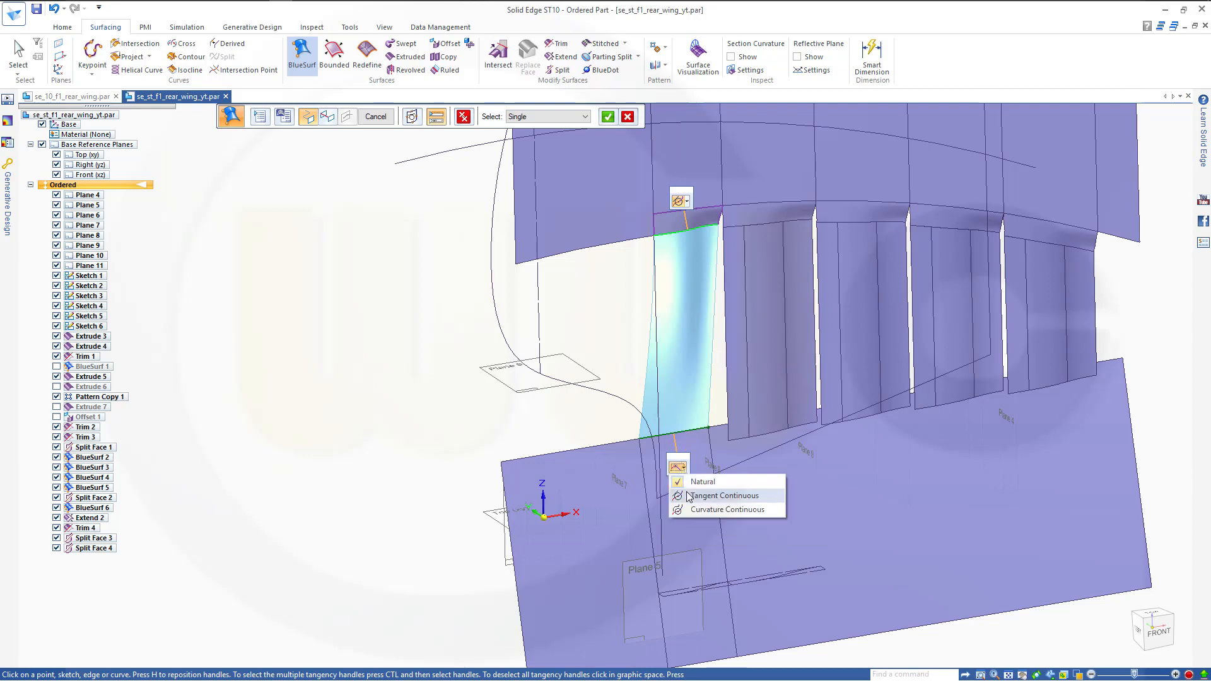
click(689, 496)
shift+middle_drag(539, 342, 549, 331)
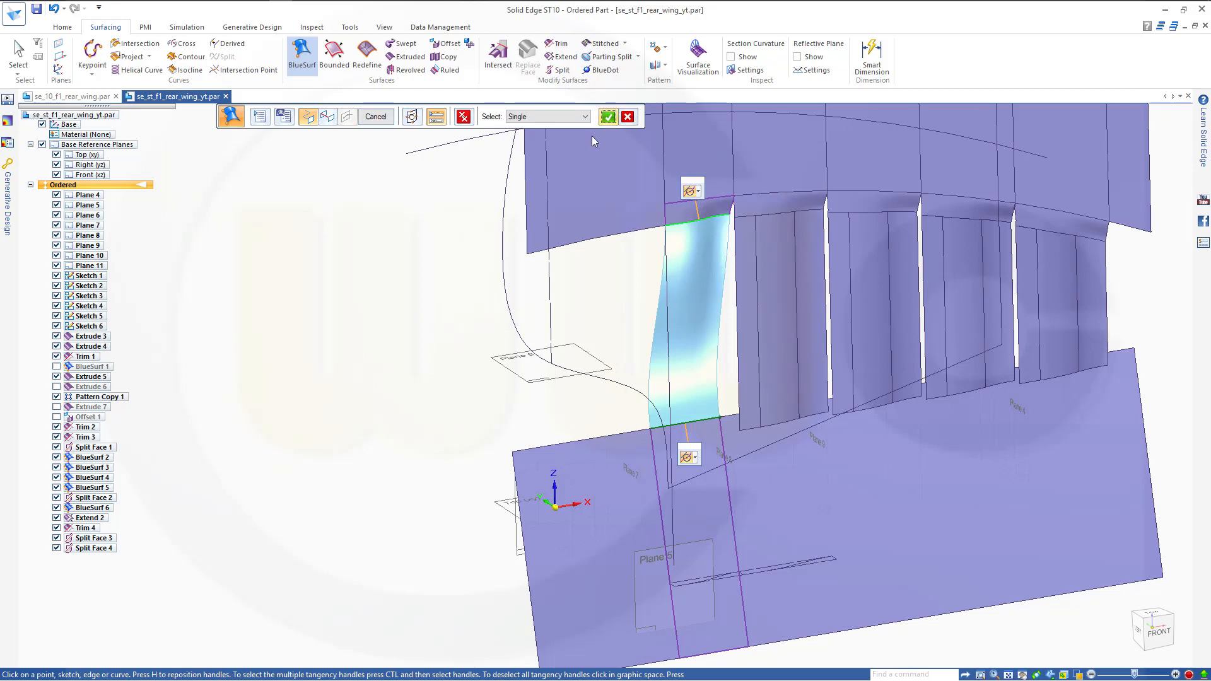
click(607, 118)
click(376, 118)
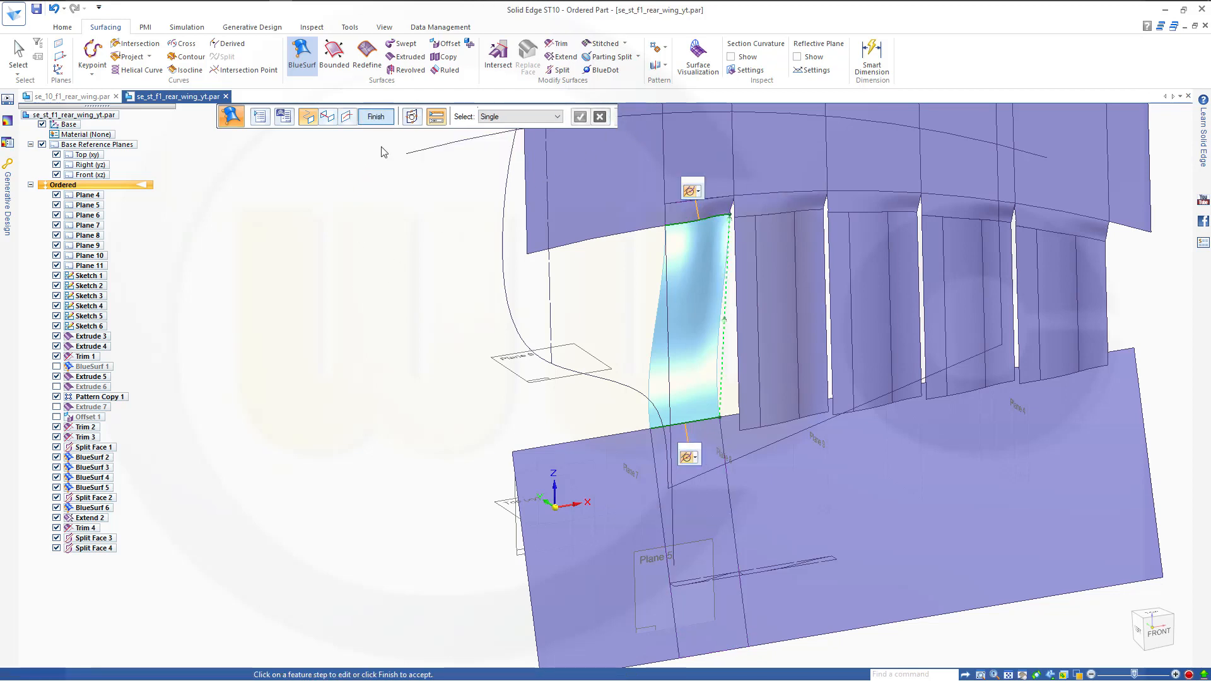
click(377, 117)
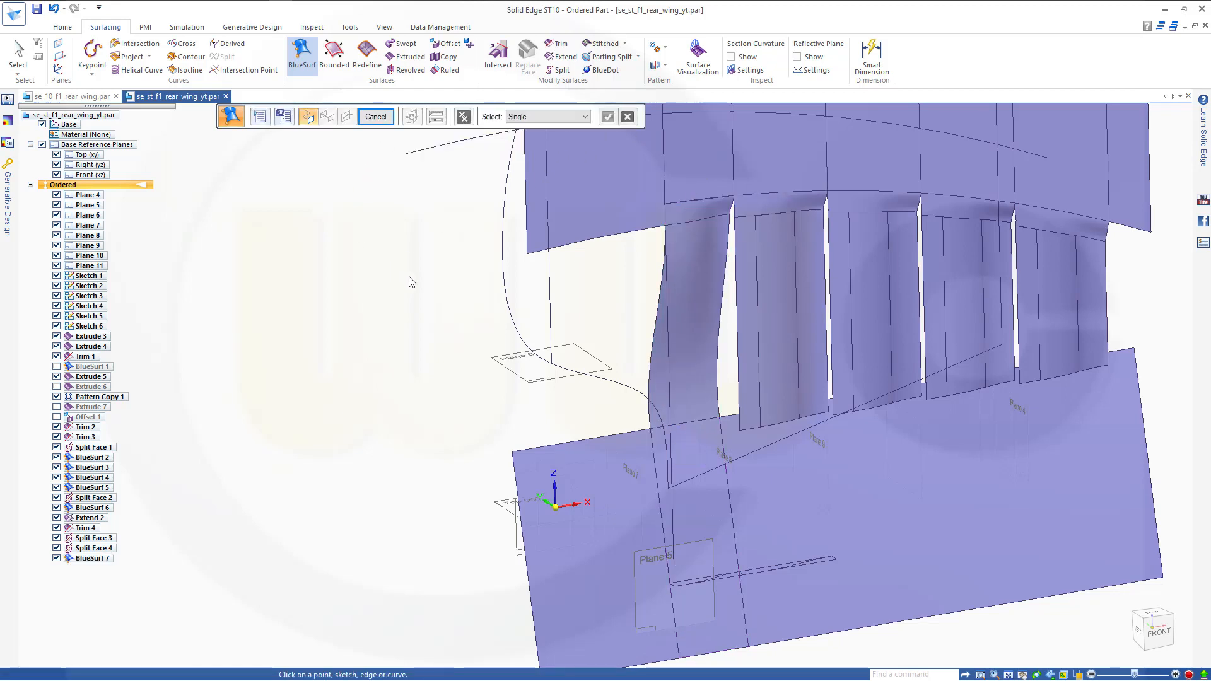
Step: Extend the outer edge of the new BlueSurf outward by about 237 mm, past the outer sides of both wings
middle_drag(411, 282, 503, 308)
shift+middle_drag(579, 334, 556, 390)
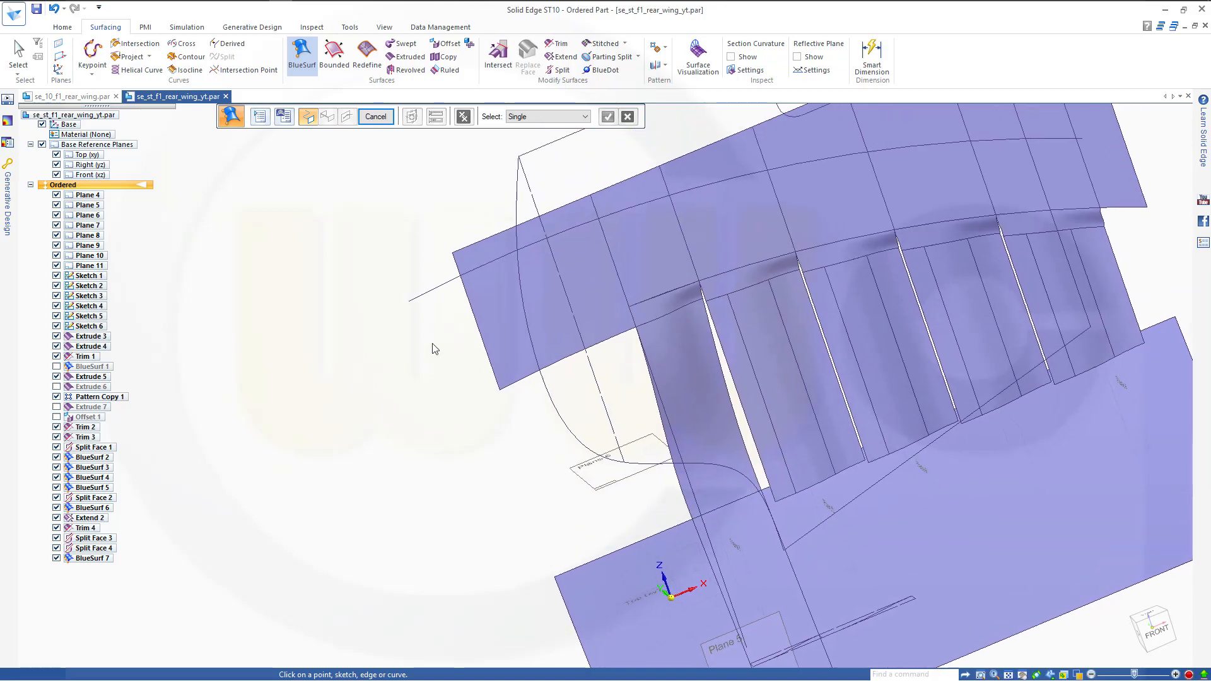
shift+middle_drag(416, 311, 388, 341)
middle_drag(382, 288, 374, 272)
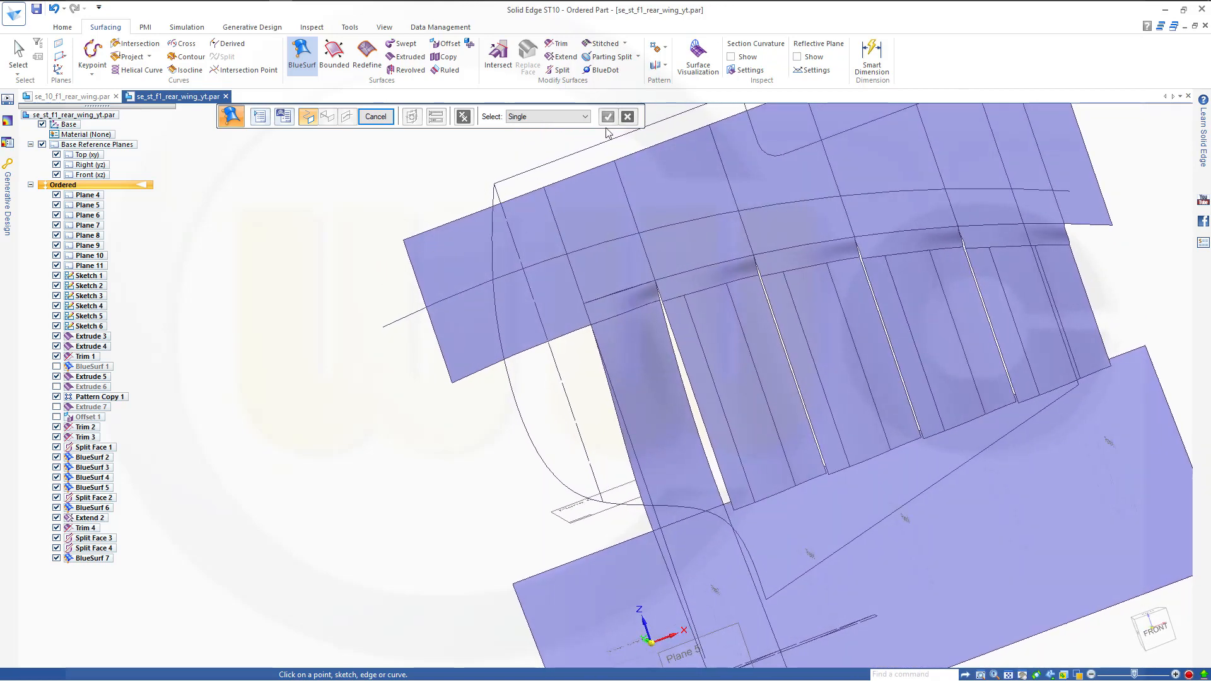
click(560, 57)
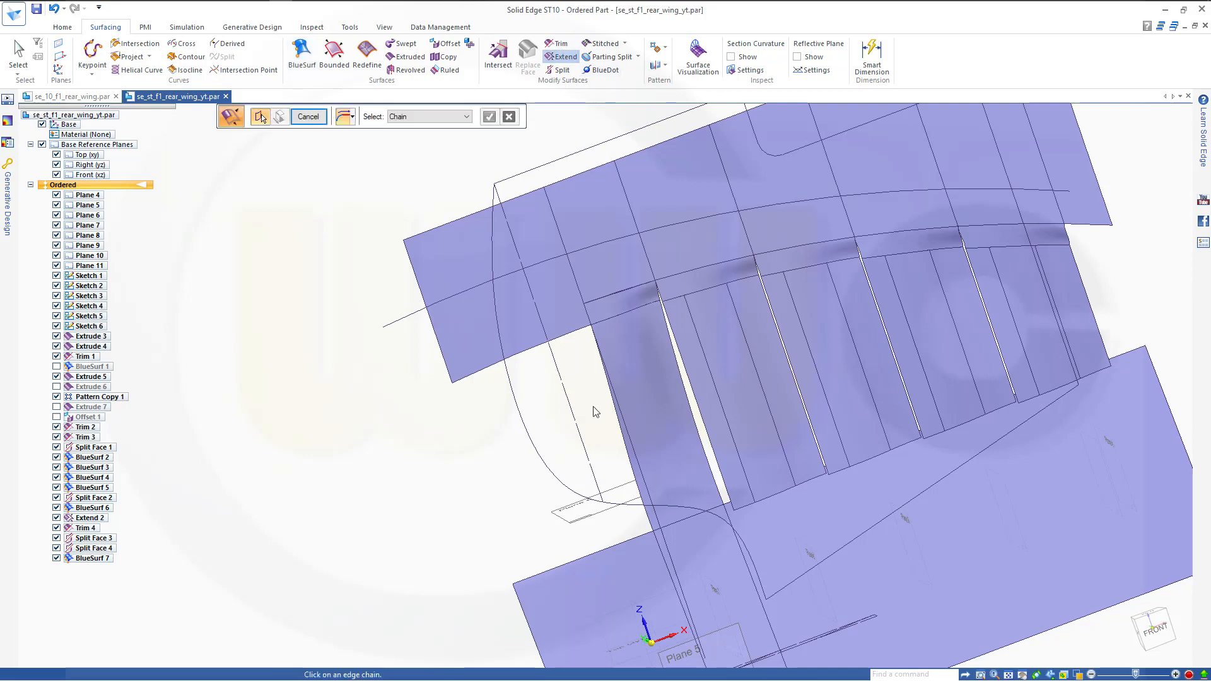
click(619, 426)
right_click(433, 394)
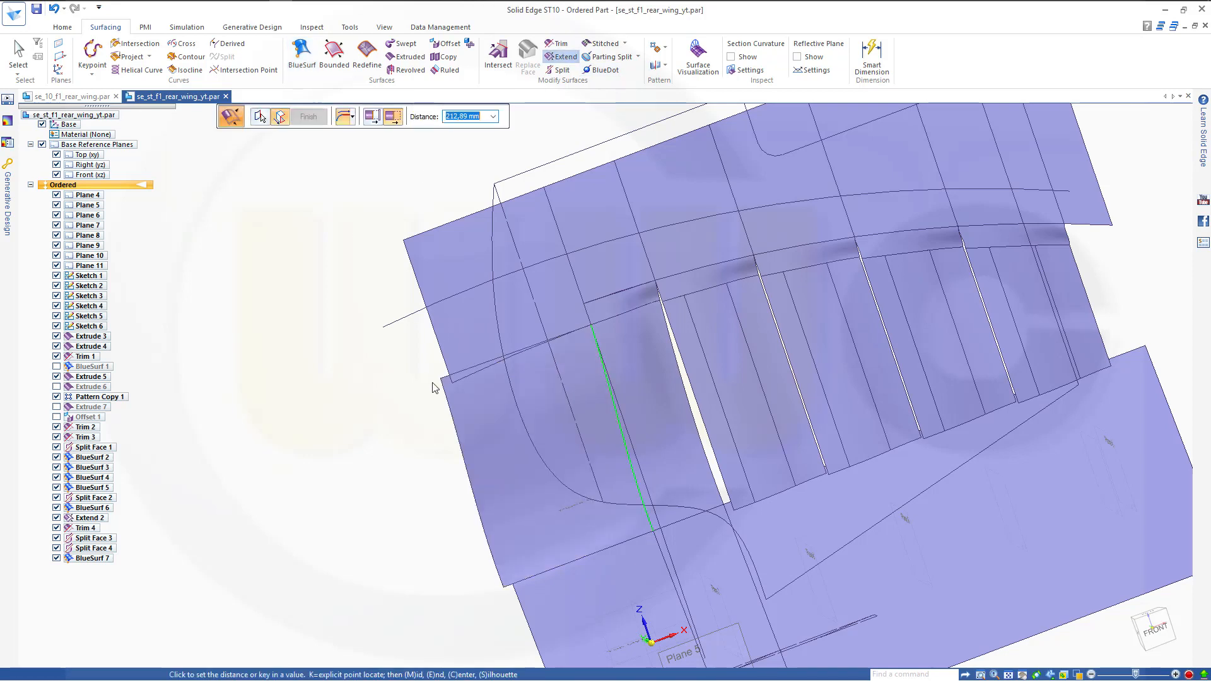
shift+middle_drag(419, 400, 631, 341)
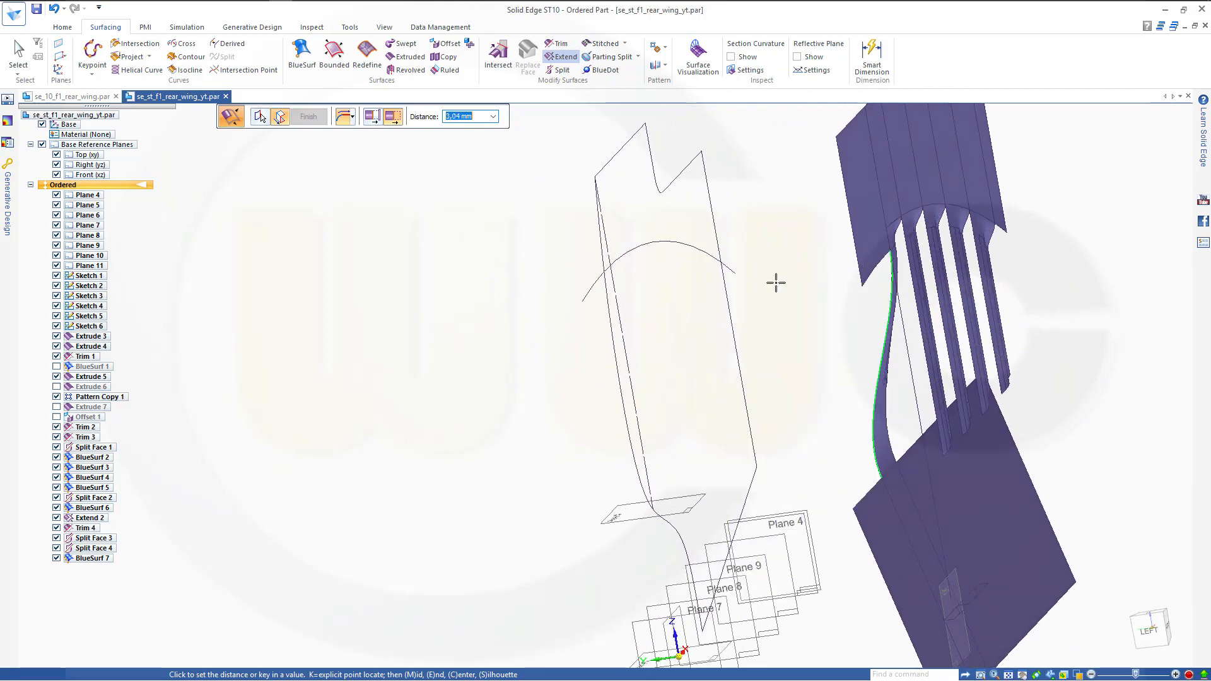
click(779, 343)
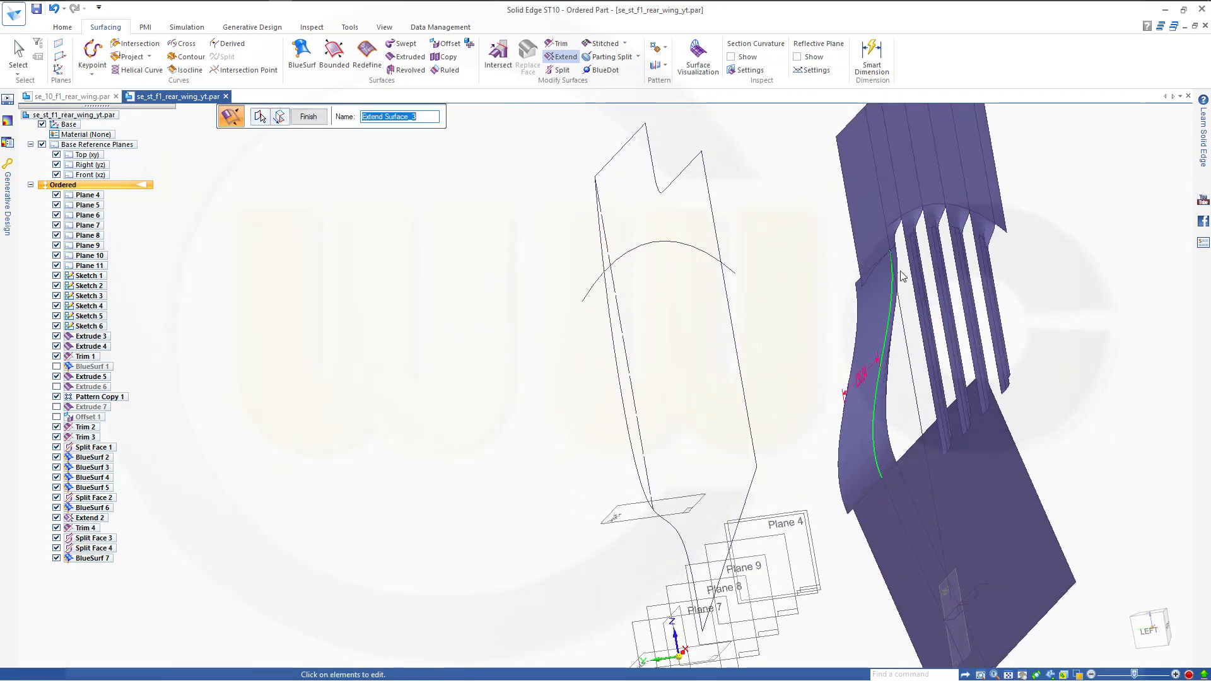
Step: Examine how the extended surface meets the upper and lower wing faces along its upper and lower edges
scroll(900, 264, up, 2)
scroll(886, 254, up, 5)
scroll(789, 303, down, 1)
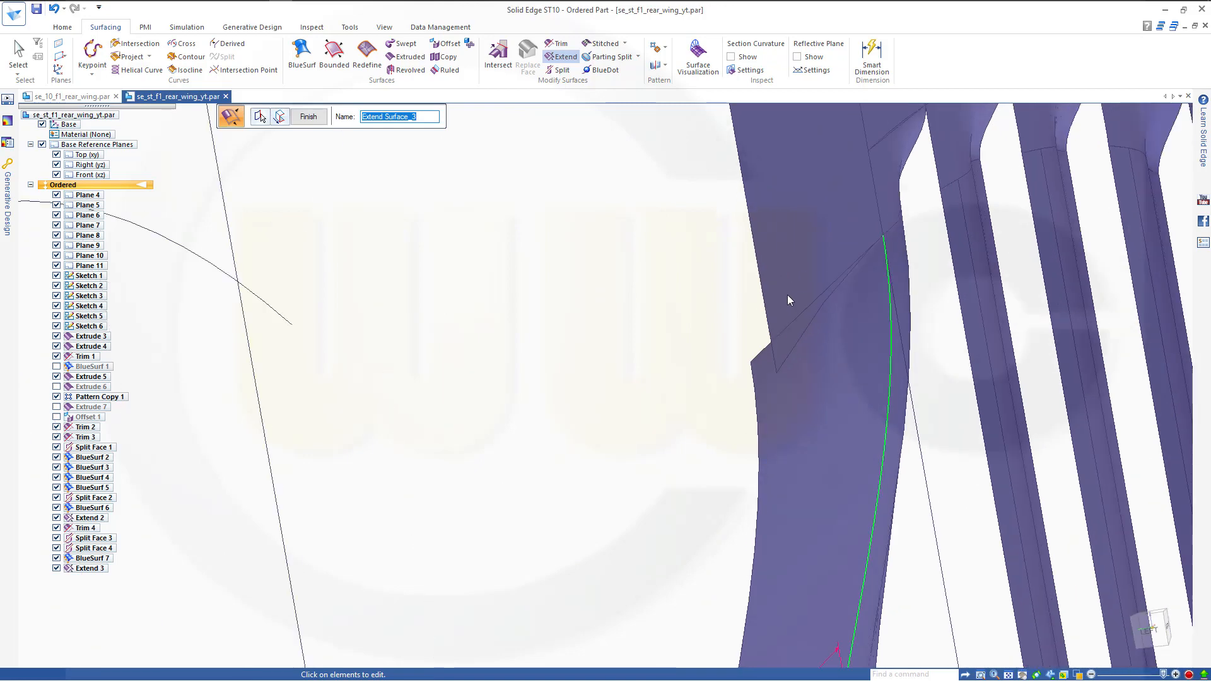
shift+middle_drag(788, 297, 702, 295)
scroll(703, 295, up, 3)
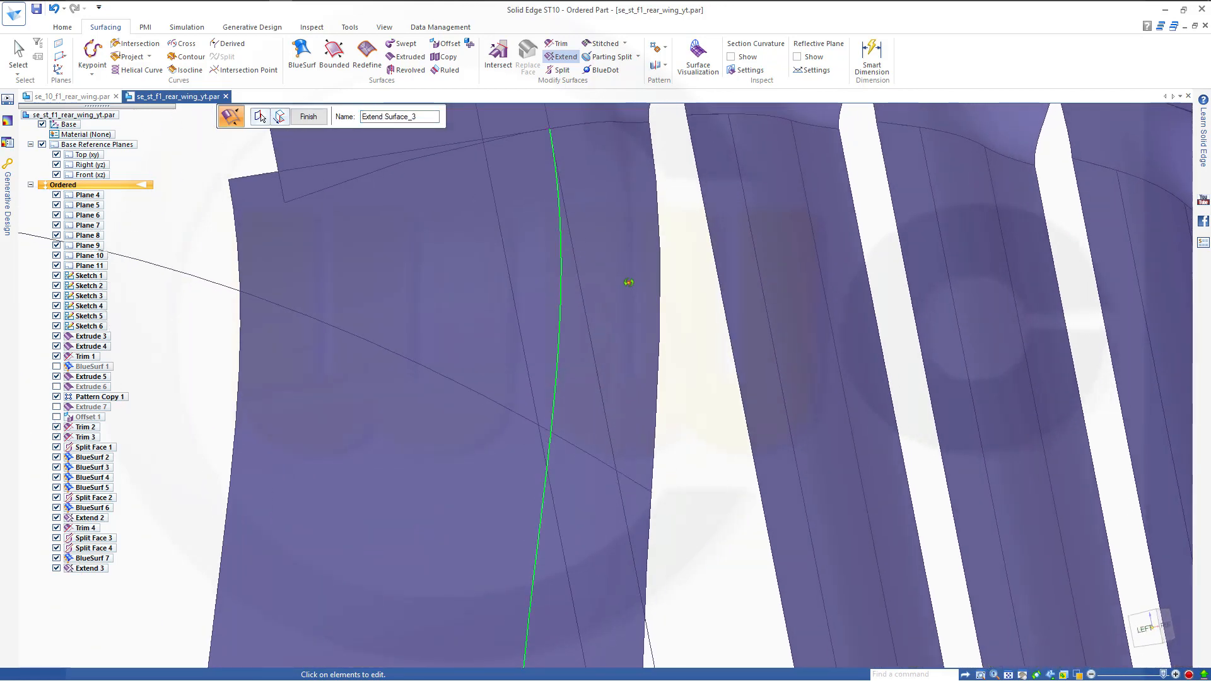
scroll(500, 297, down, 5)
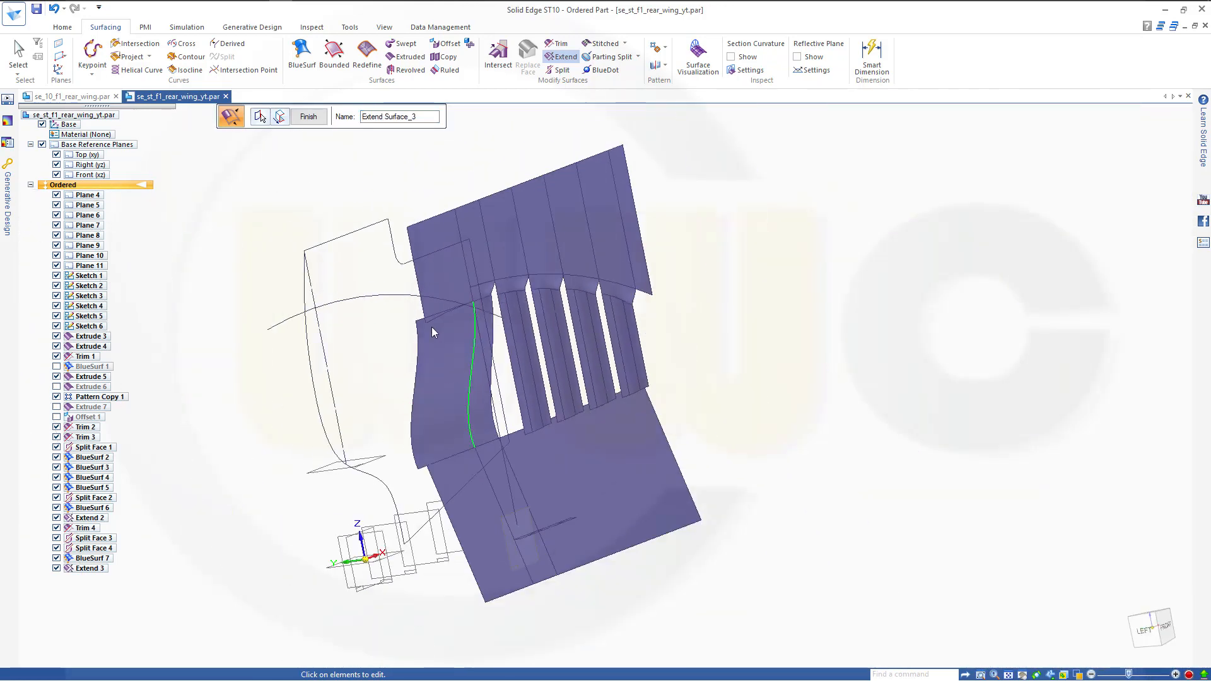
scroll(468, 414, up, 3)
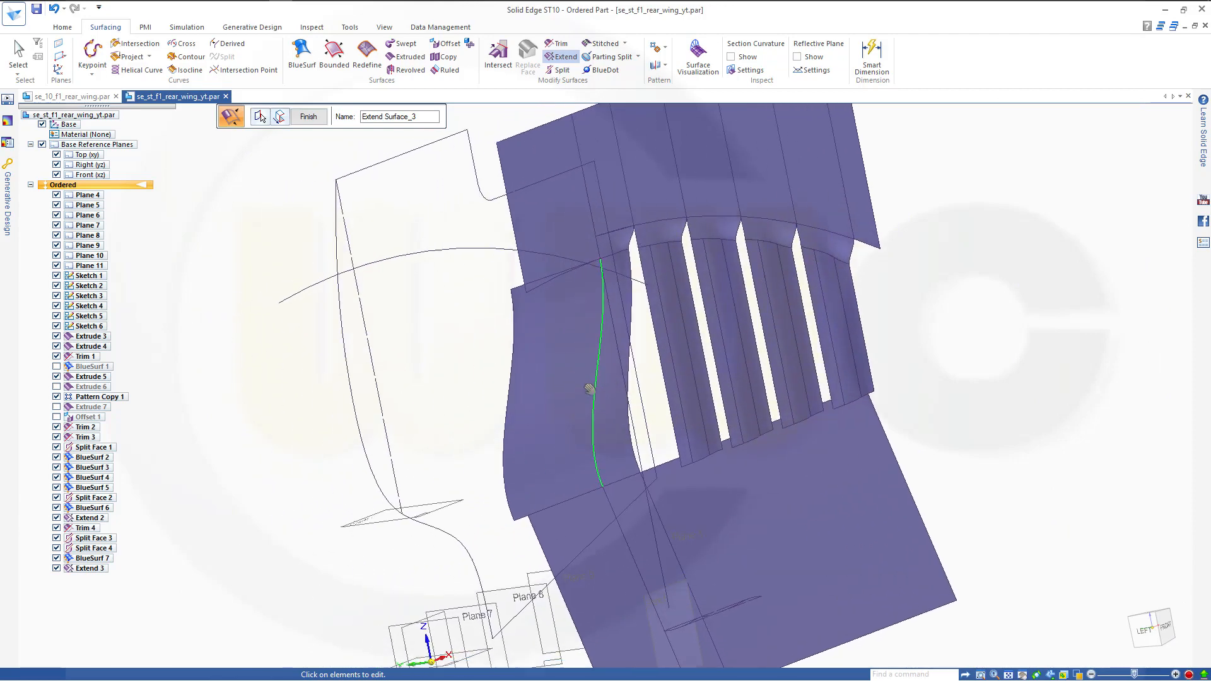
scroll(570, 456, down, 3)
middle_drag(570, 457, 583, 349)
scroll(502, 358, up, 3)
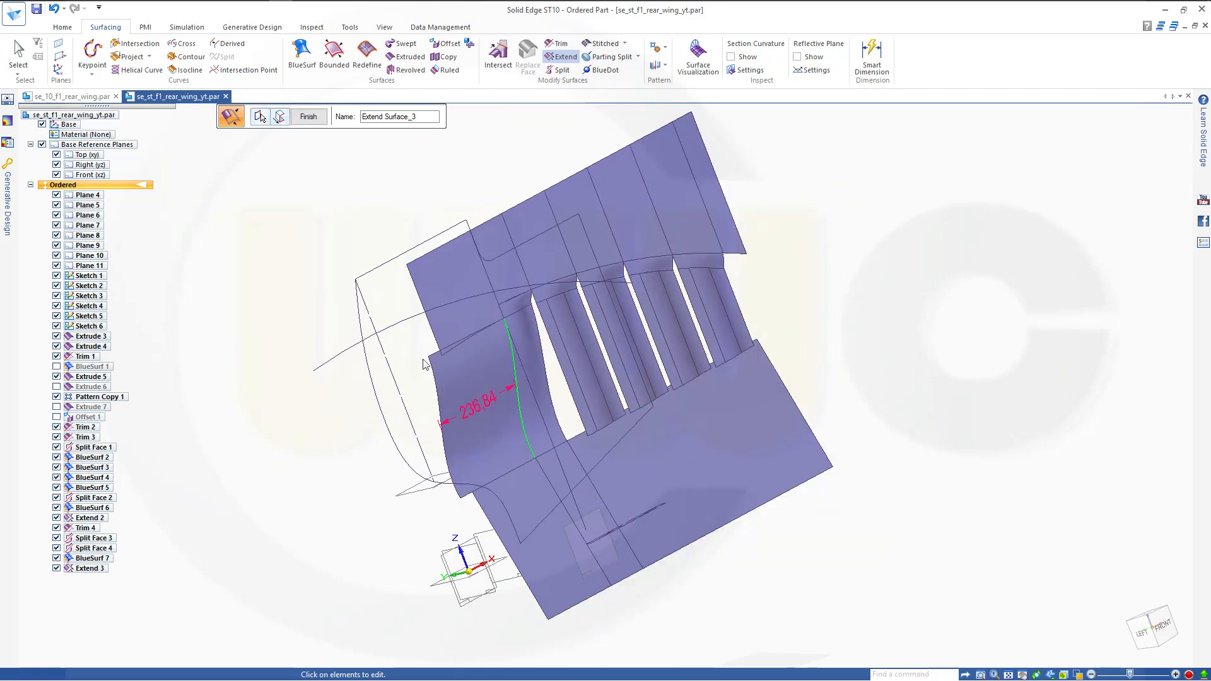
Step: Finish the surface extension and show the hidden Offset 1 surface again
click(308, 116)
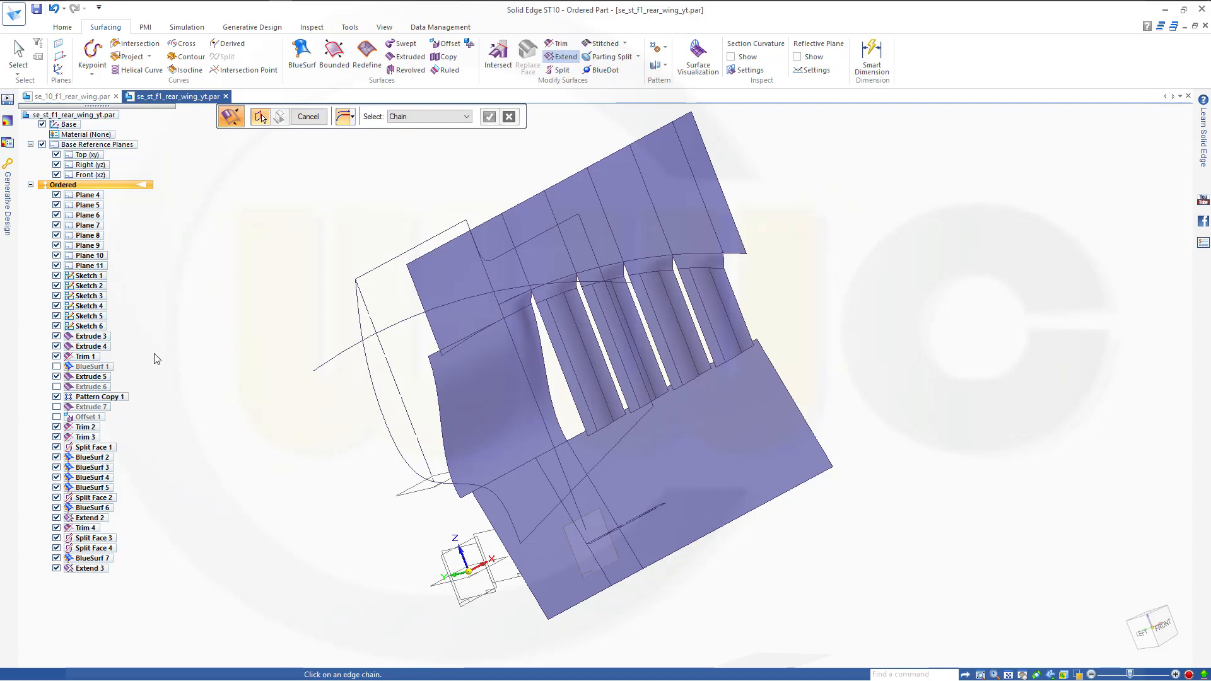
click(56, 417)
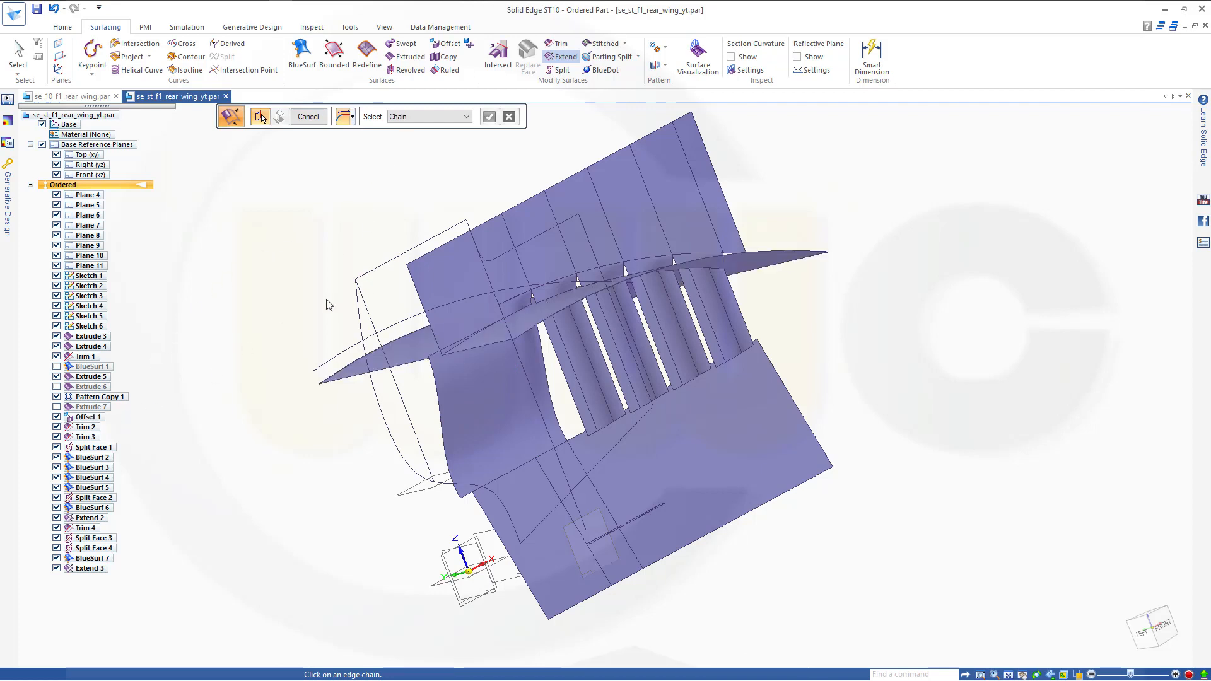
shift+middle_drag(329, 305, 307, 330)
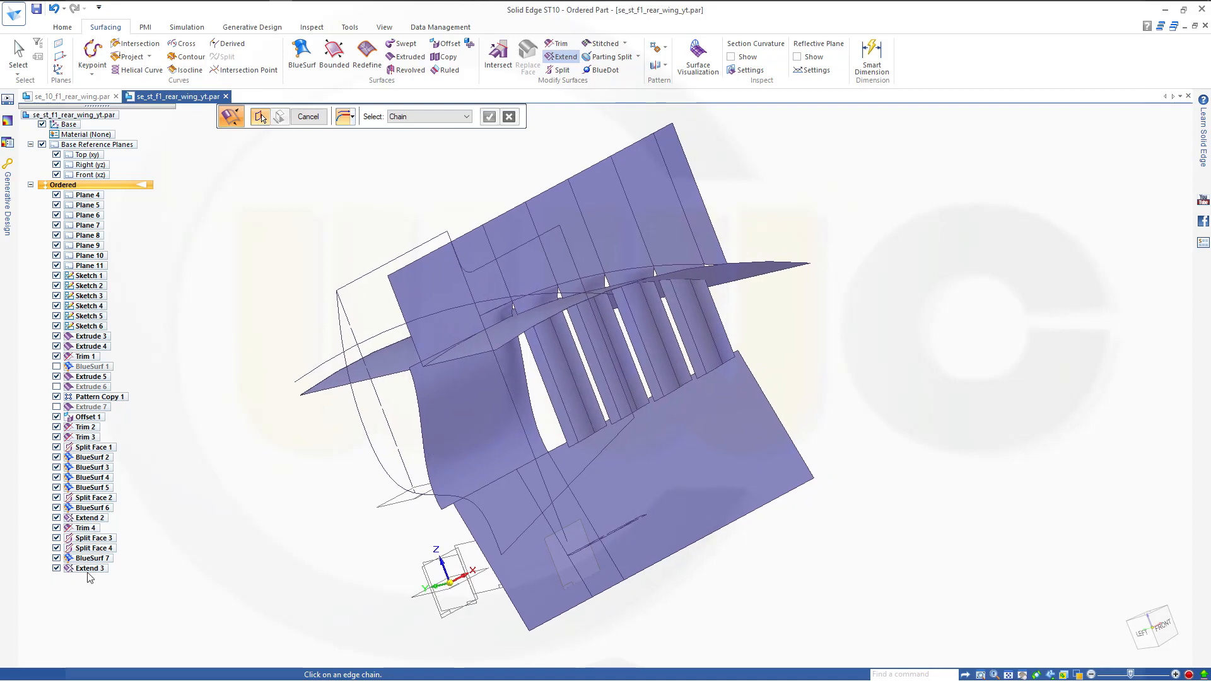
key(Escape)
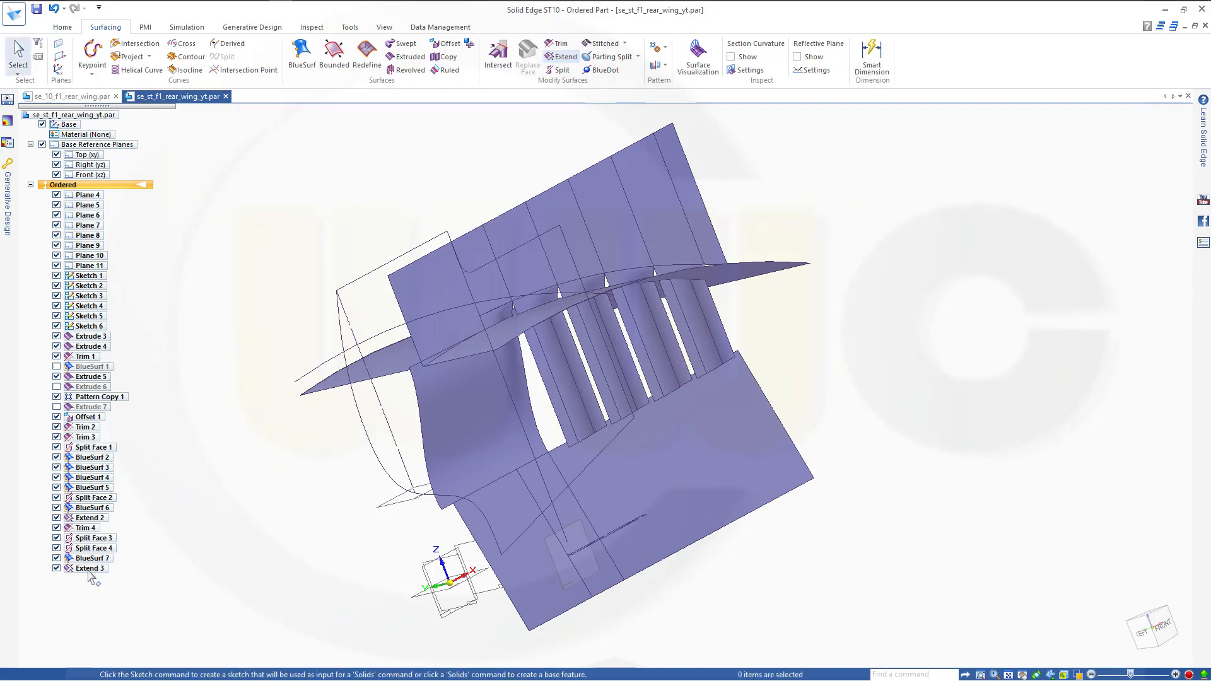
Step: Change the extension distance of the Extend 3 surface to 200 mm
click(89, 568)
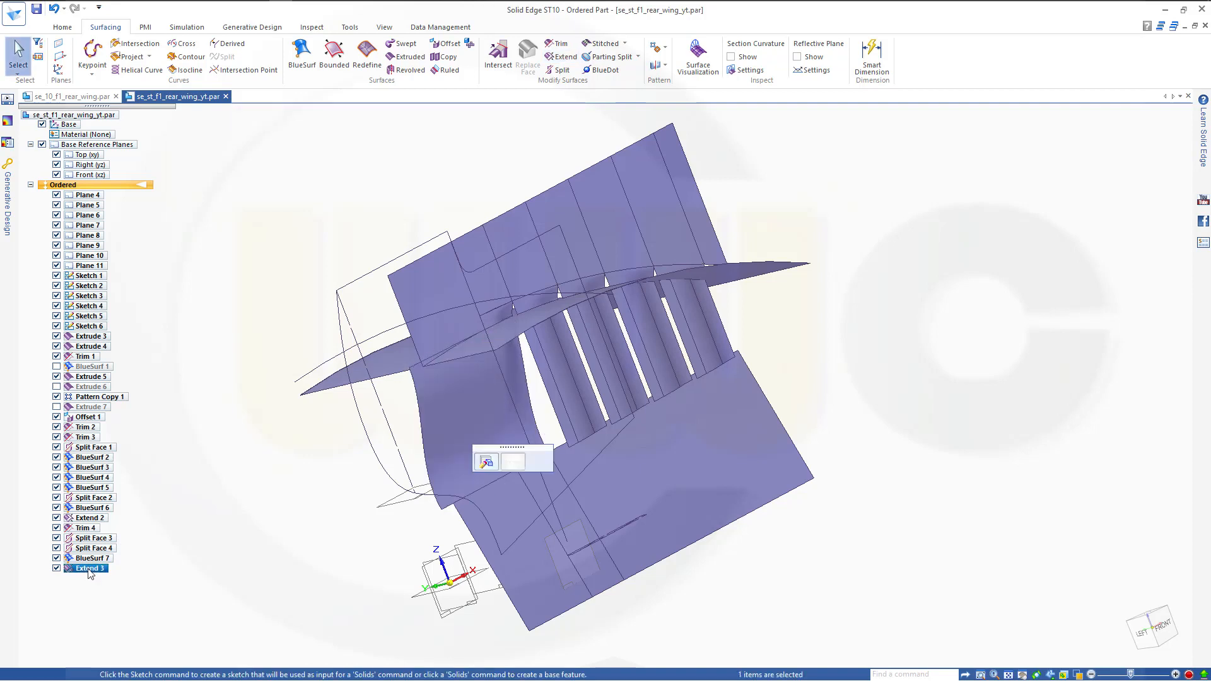
click(486, 462)
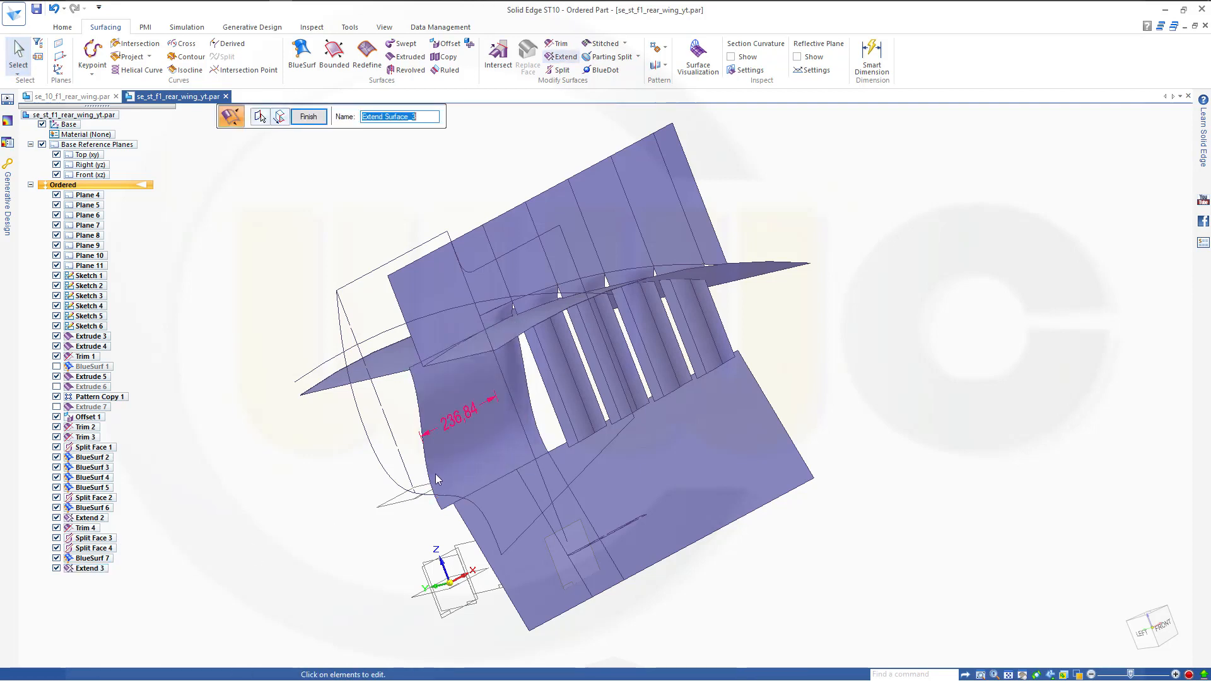
click(455, 423)
text(2)
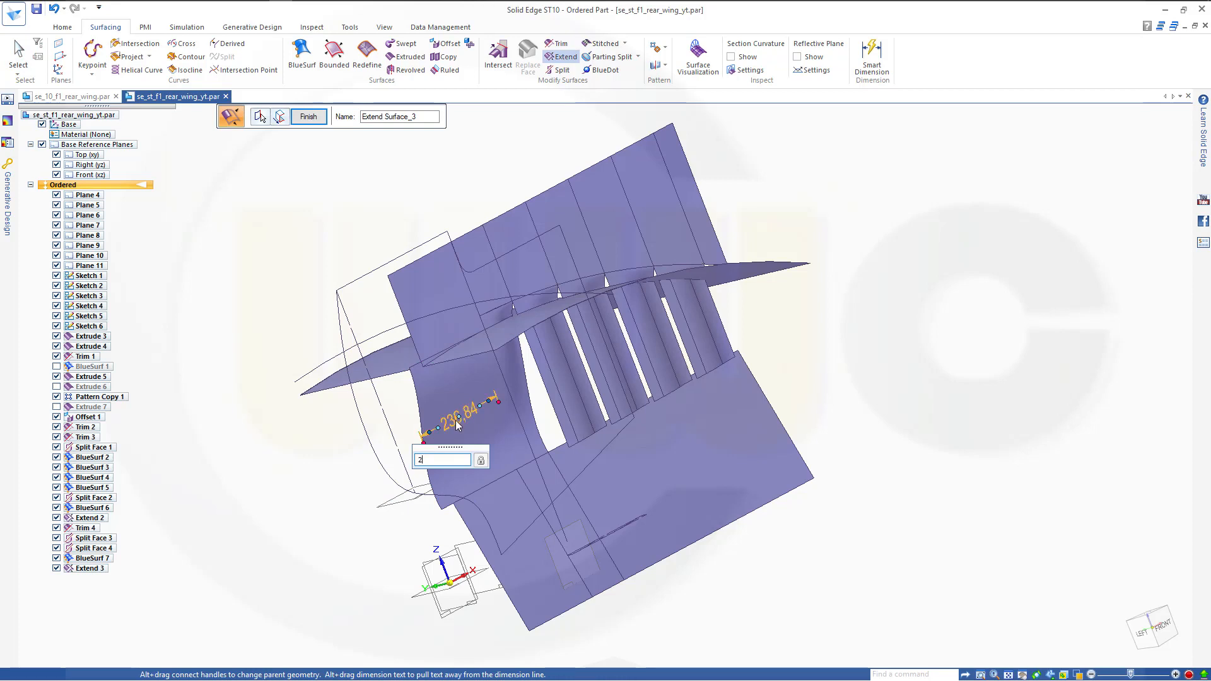
text(00)
key(Return)
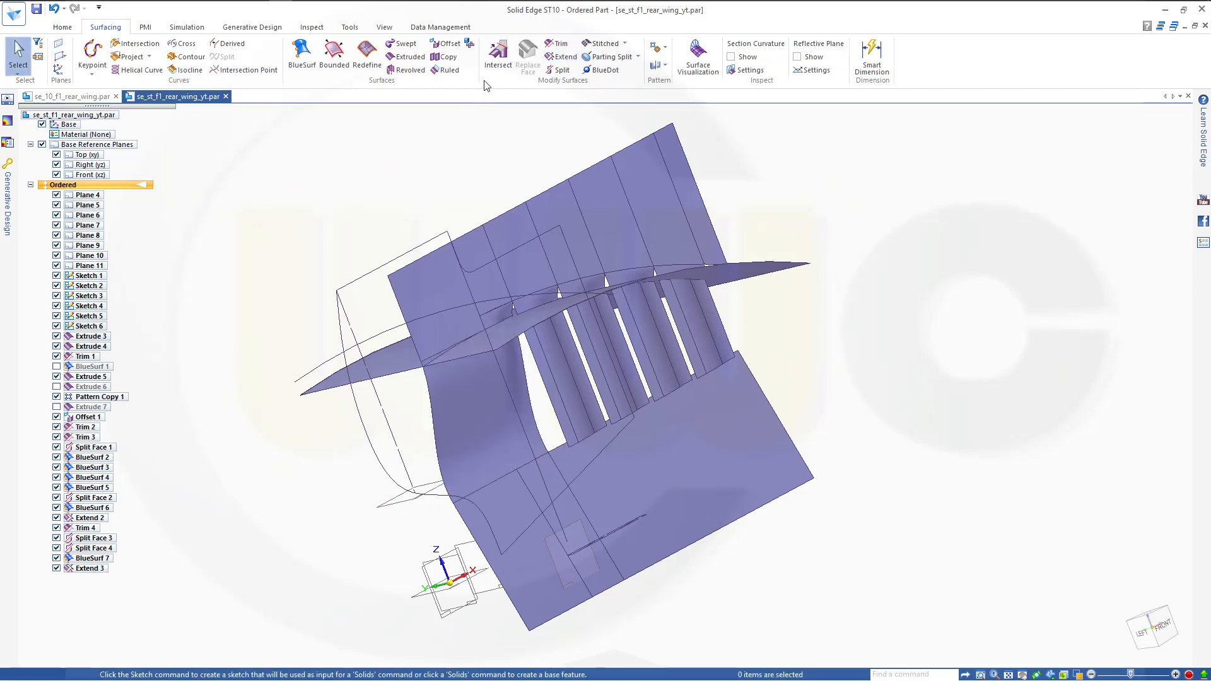
Step: Trim the extended BlueSurf 7 with the Offset 1 surface, removing the thin region beyond their intersection
click(557, 43)
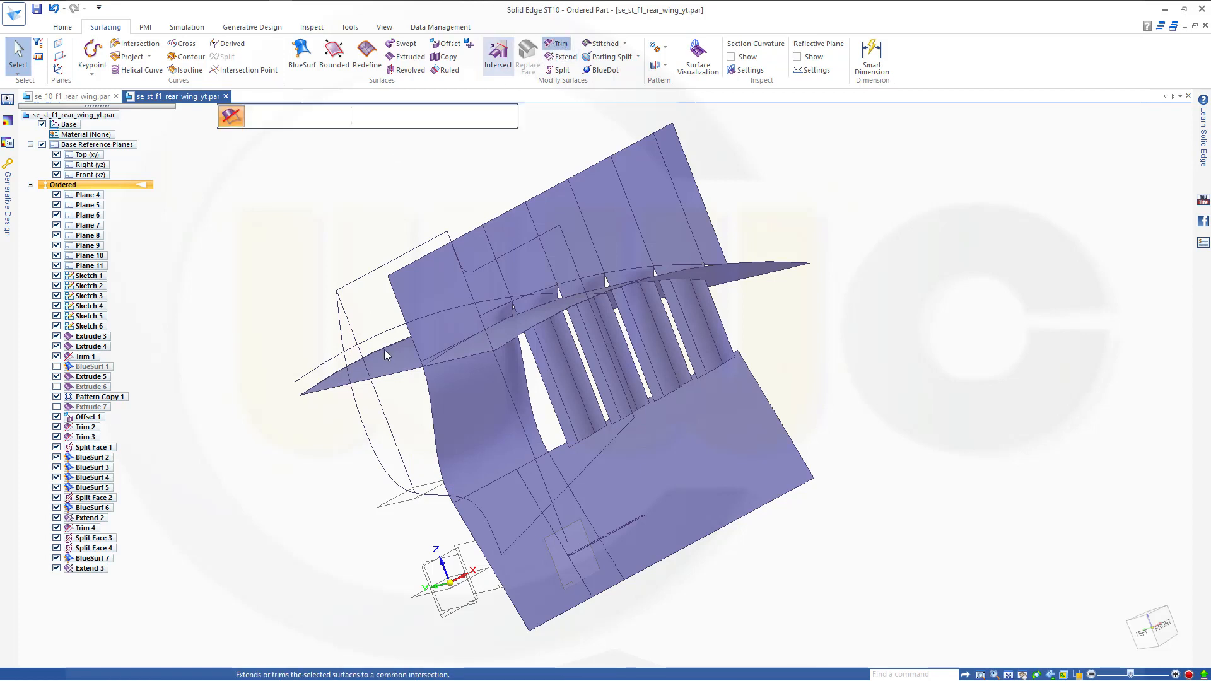
click(471, 427)
right_click(232, 256)
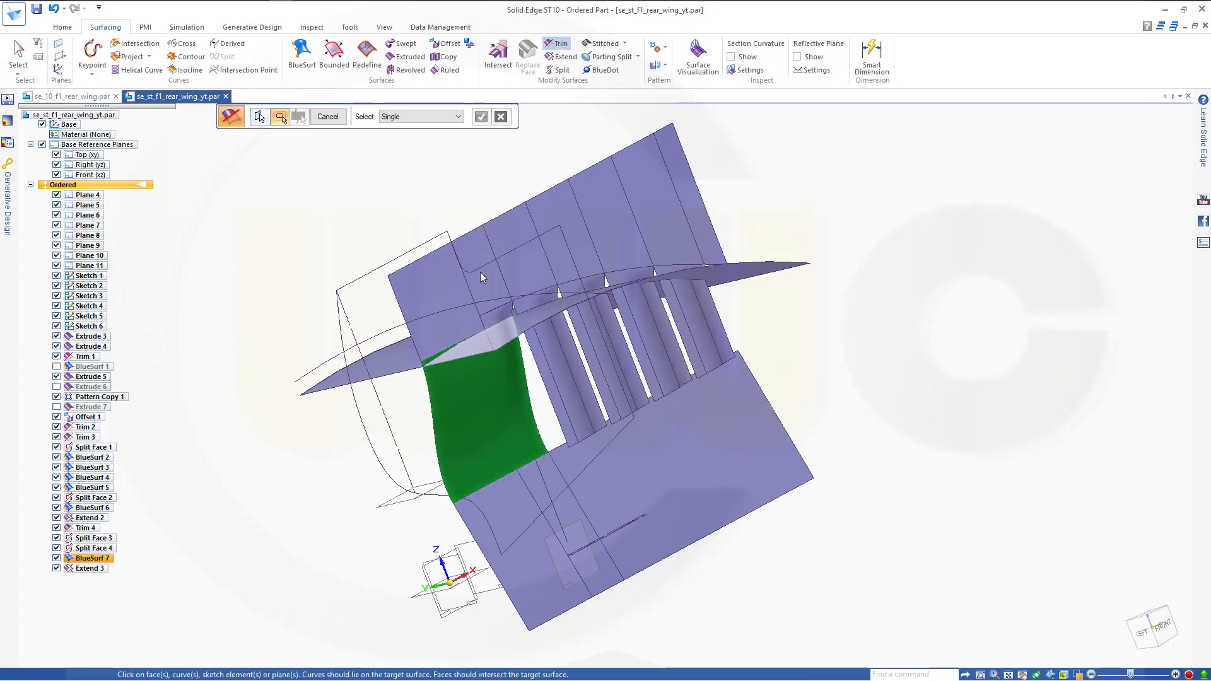
click(384, 366)
right_click(265, 232)
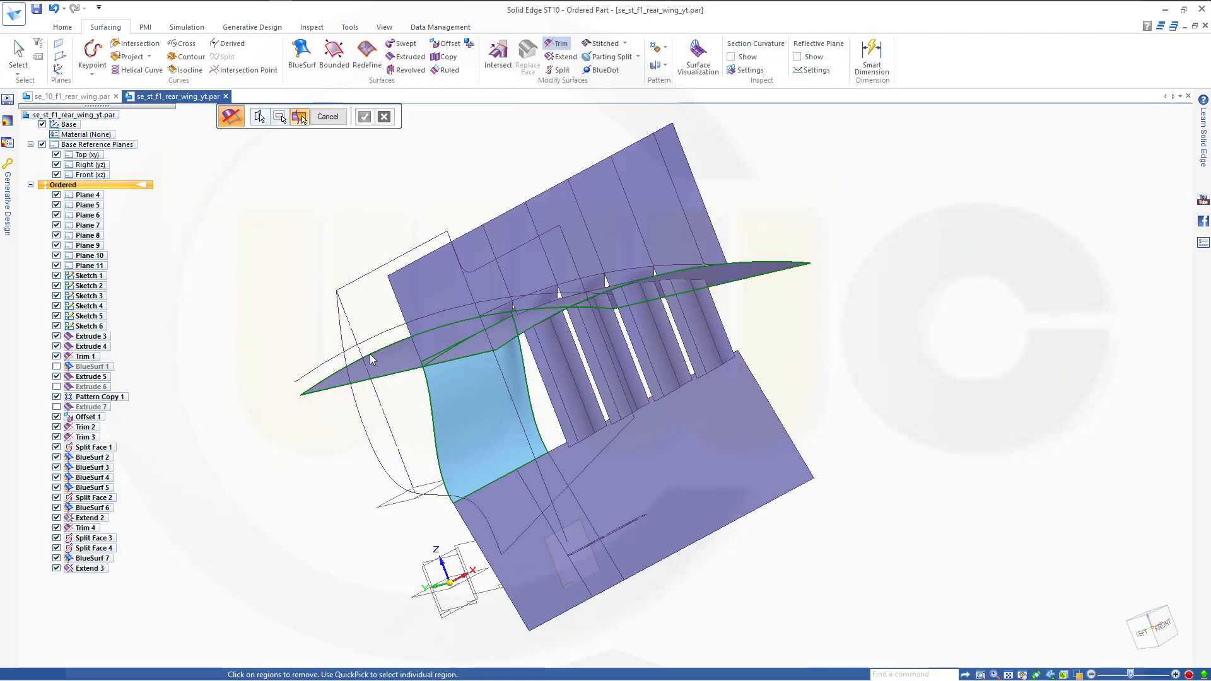
click(426, 365)
scroll(436, 366, up, 4)
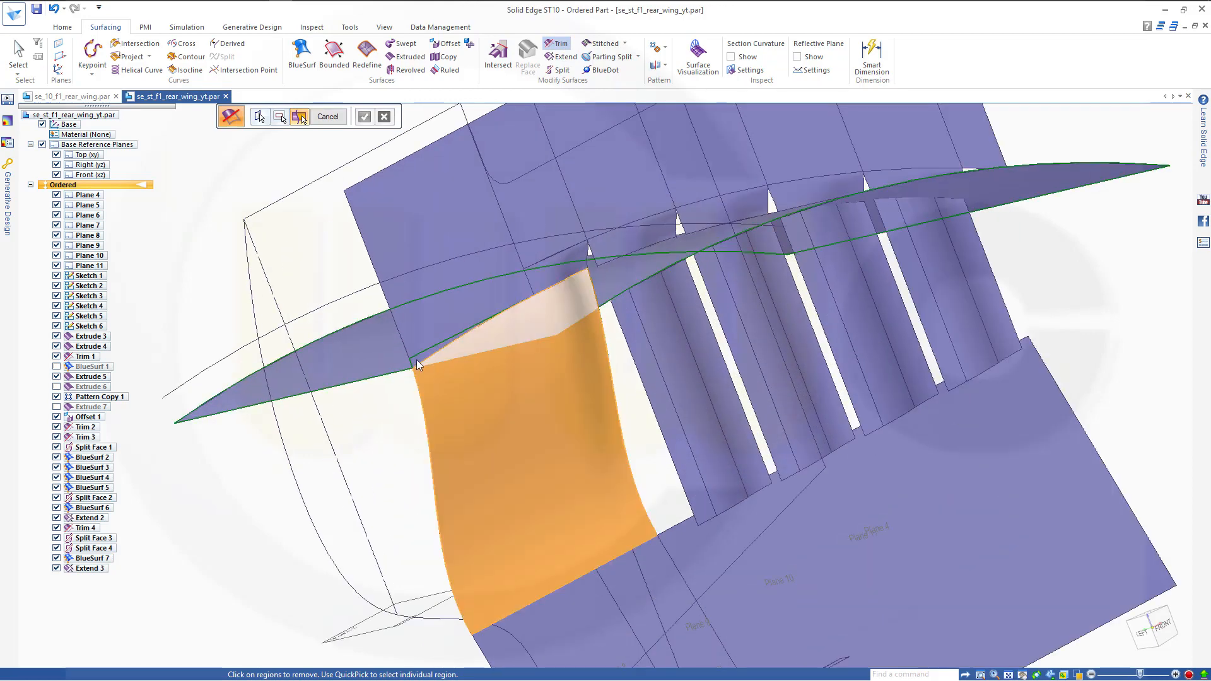
click(417, 363)
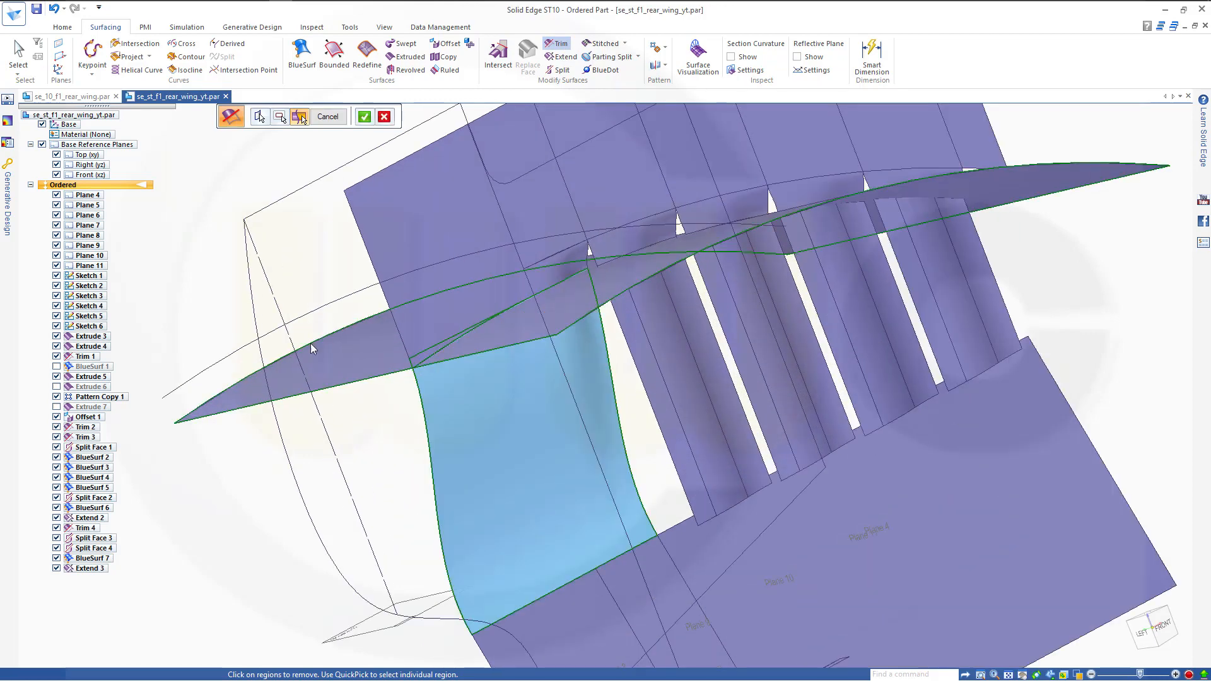
click(364, 117)
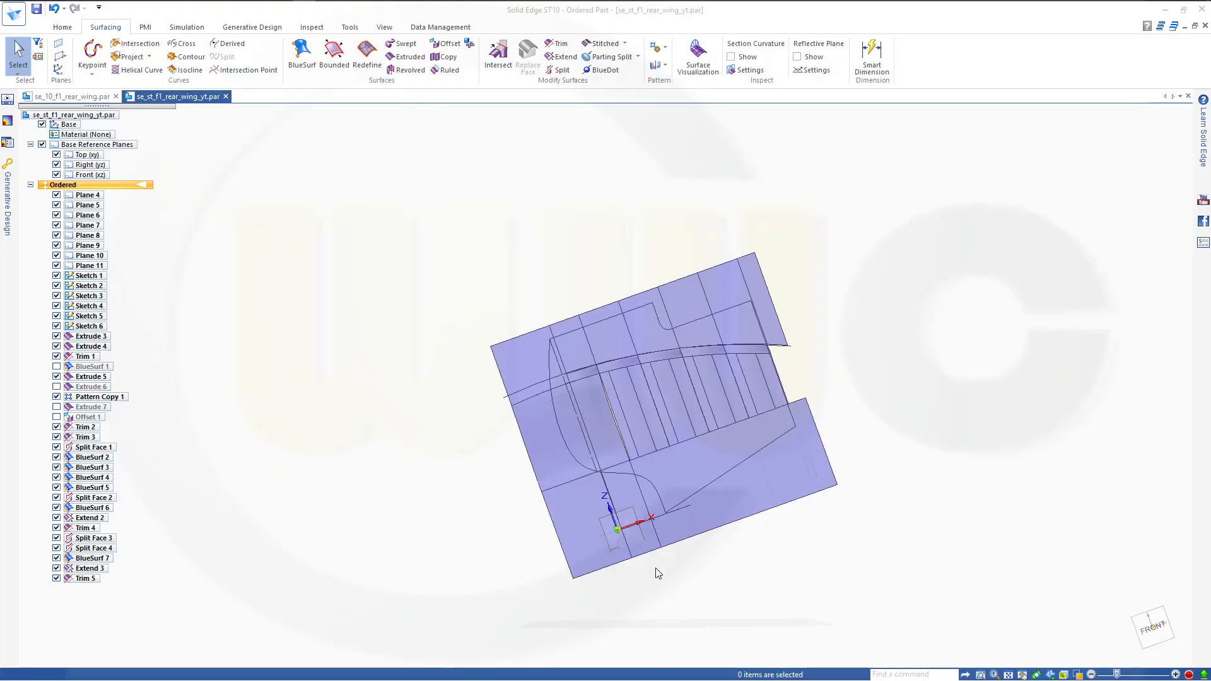
Step: Show the hidden BlueSurf 1 surface between the upper and lower wings again
scroll(661, 570, down, 2)
scroll(720, 515, up, 3)
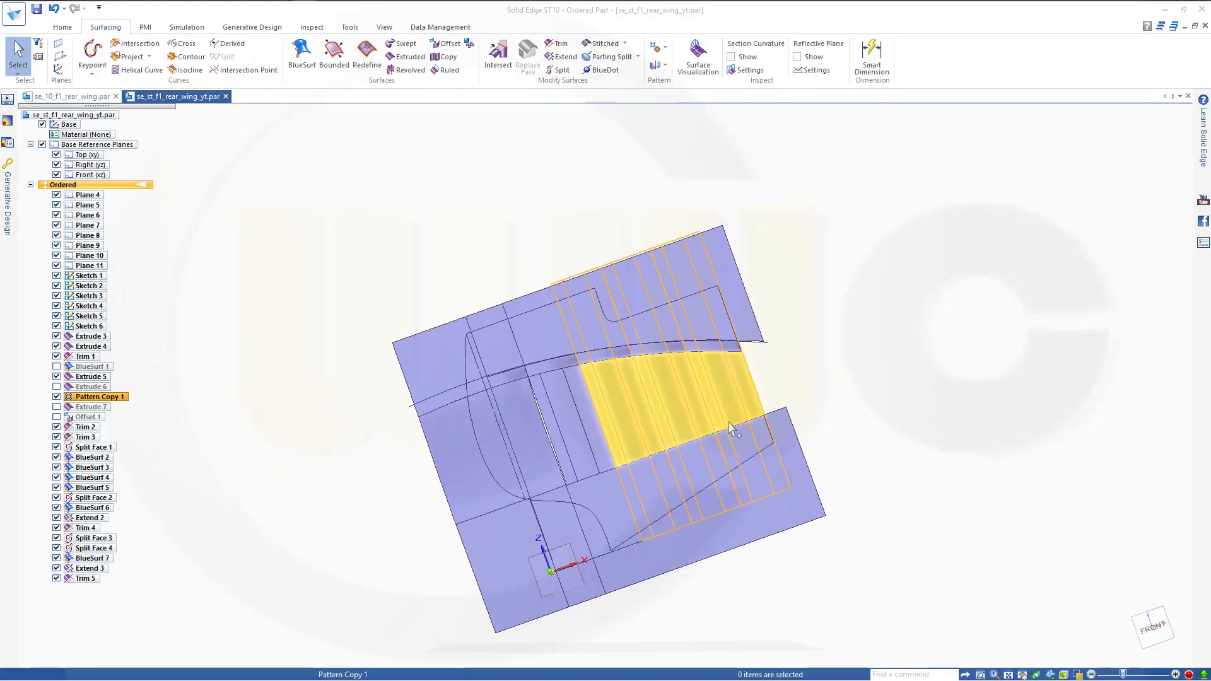
click(57, 366)
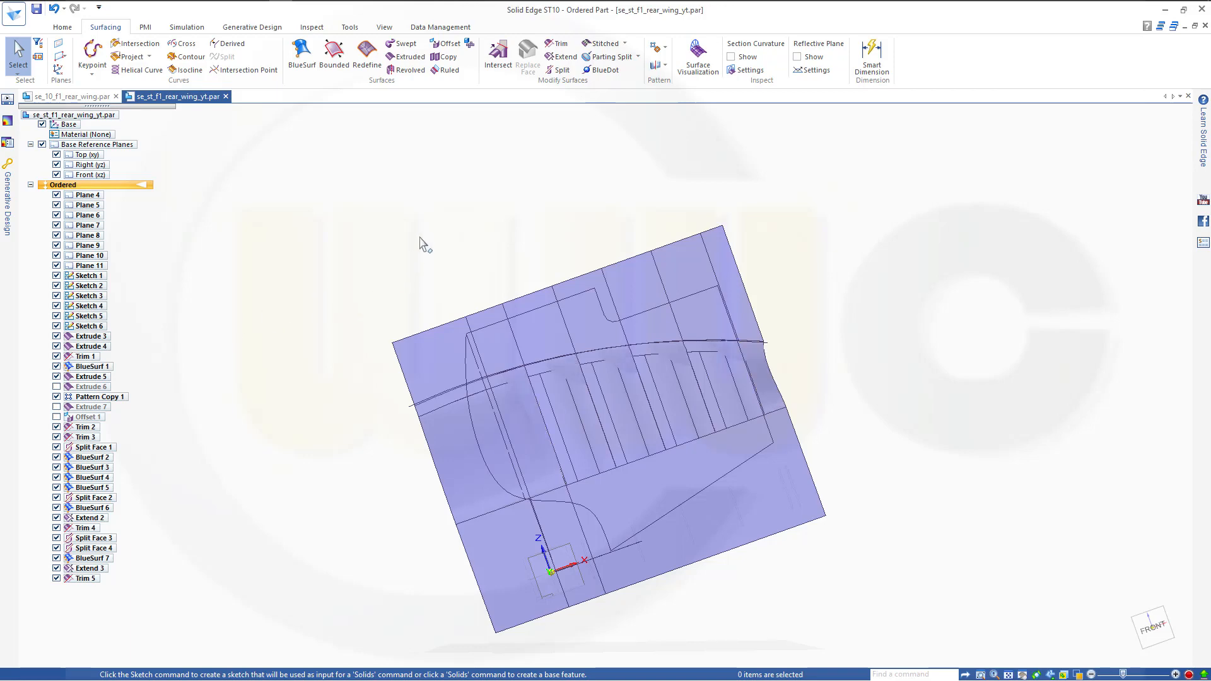
Step: Trim BlueSurf 1 at the inner of the two closely spaced planes near its rear end, removing the large portion across the slats
click(558, 43)
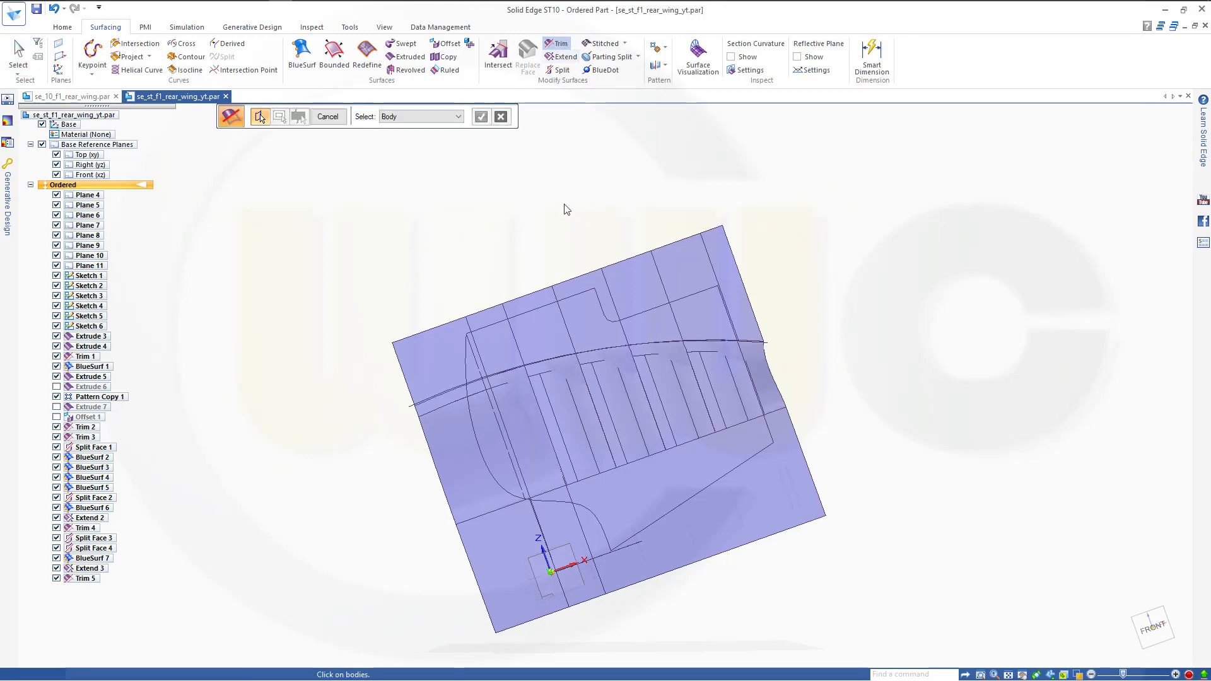
middle_drag(562, 208, 554, 247)
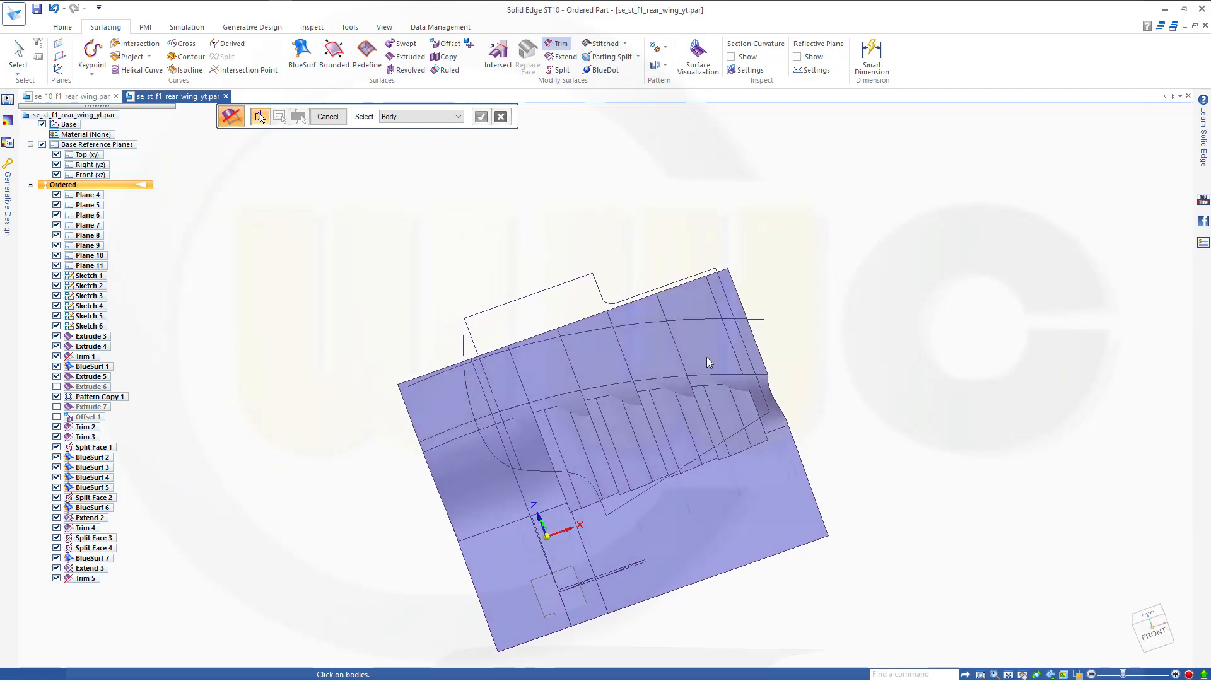
click(765, 411)
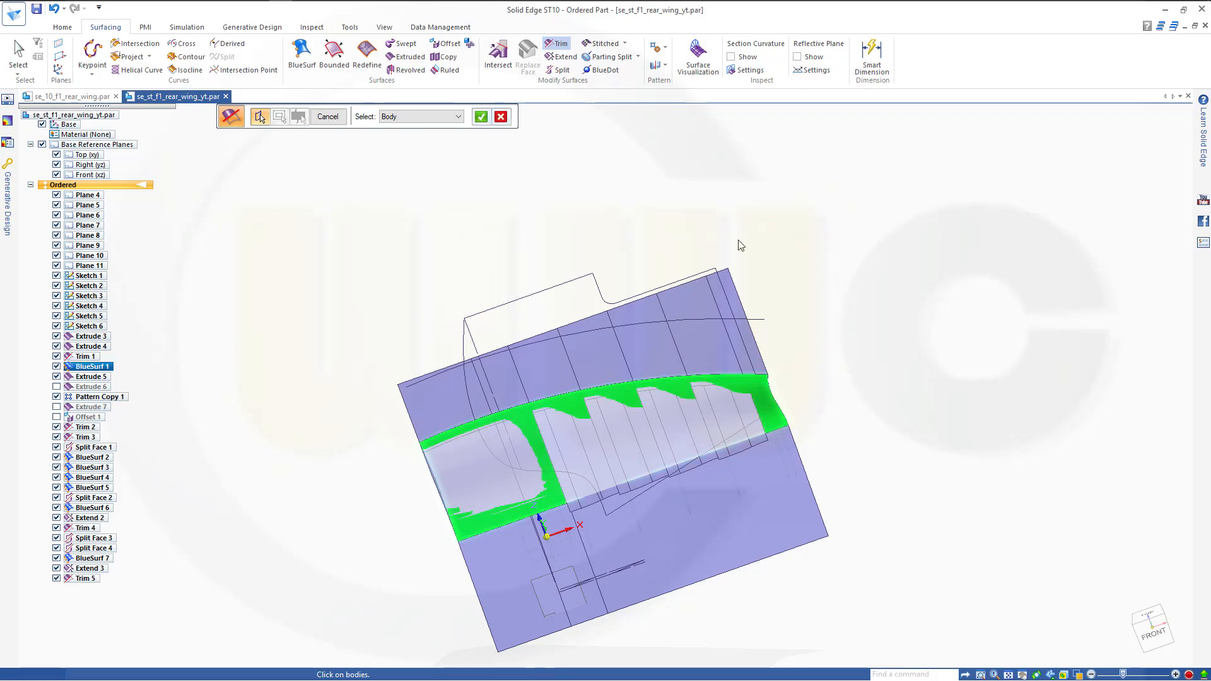
right_click(490, 164)
middle_drag(539, 217, 572, 294)
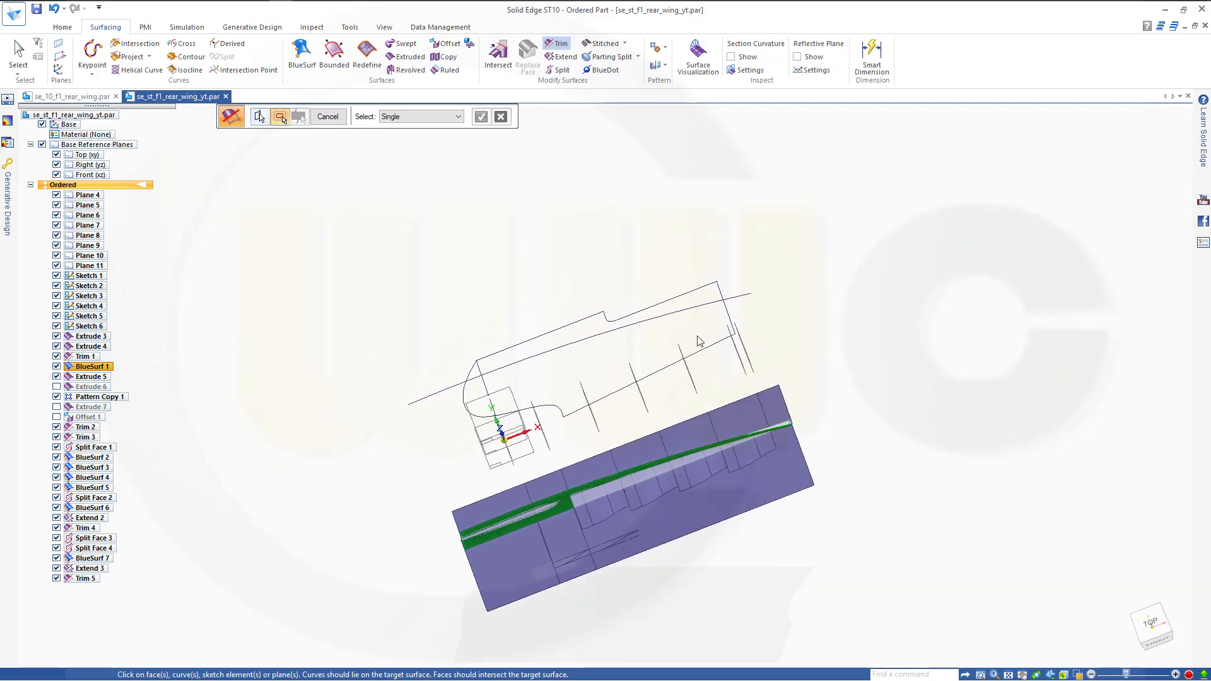
click(736, 350)
right_click(685, 249)
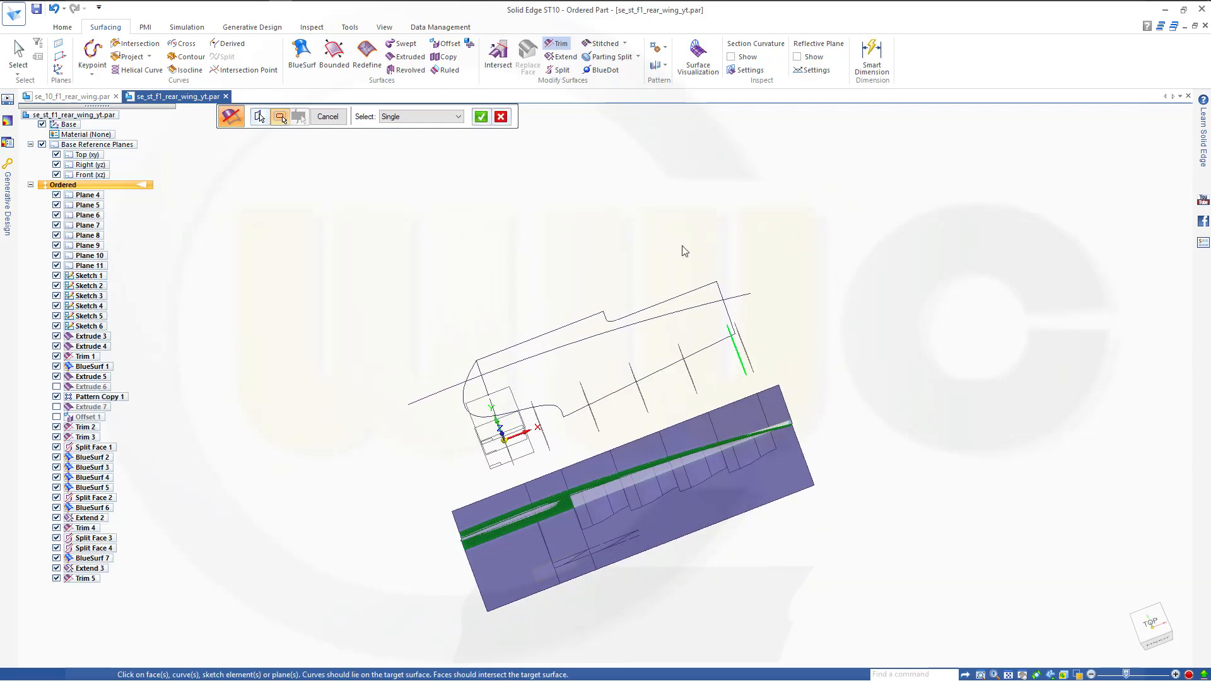
click(563, 501)
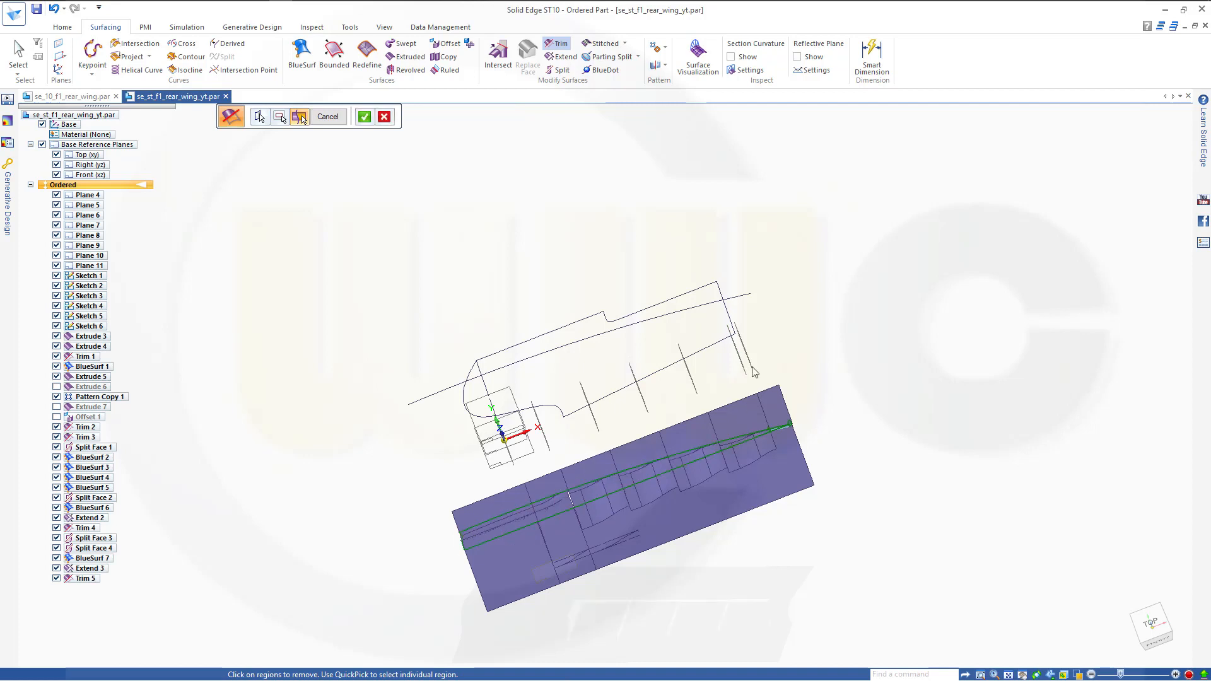
click(365, 116)
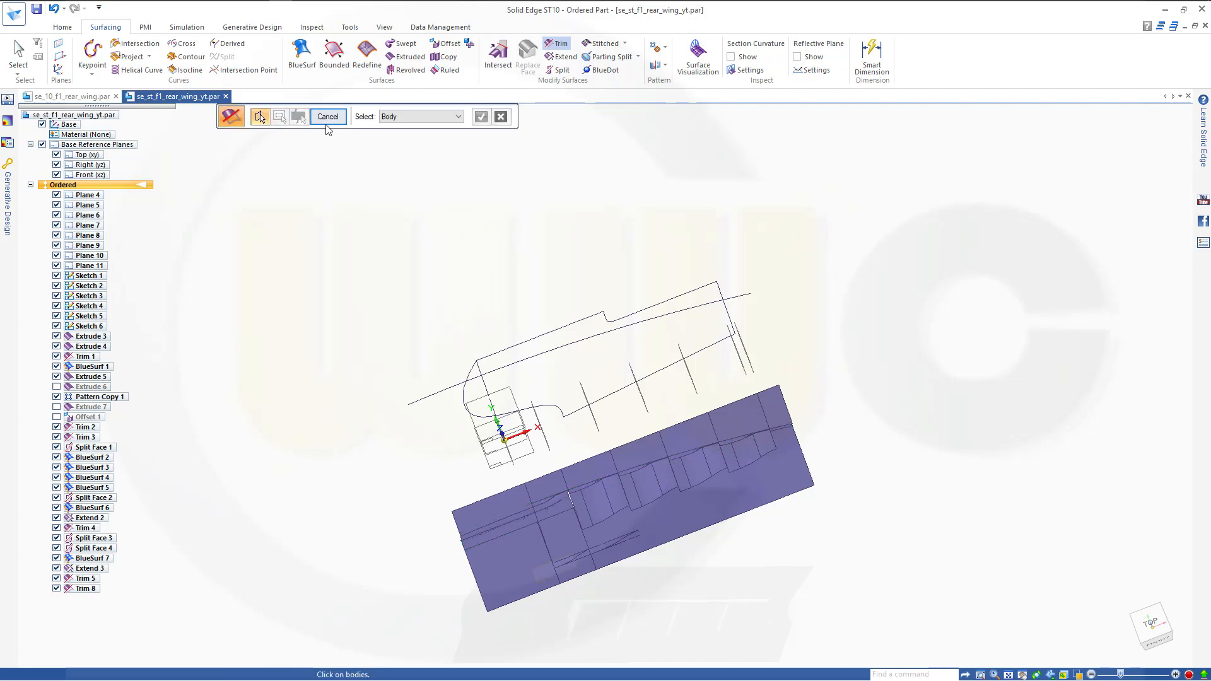
key(Escape)
Step: Start a trim with the upper wing surface, the lower wing surface, BlueSurf 7 and BlueSurf 1 as the target bodies
middle_drag(354, 157, 470, 145)
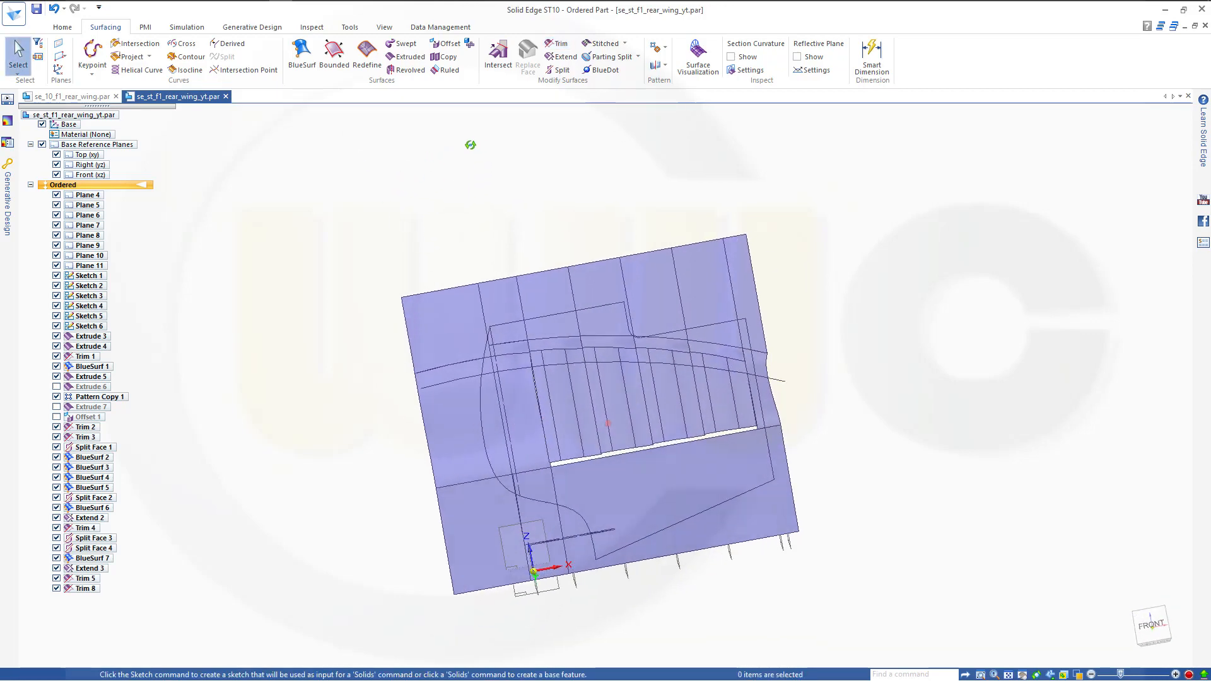
scroll(543, 200, down, 1)
scroll(551, 215, up, 1)
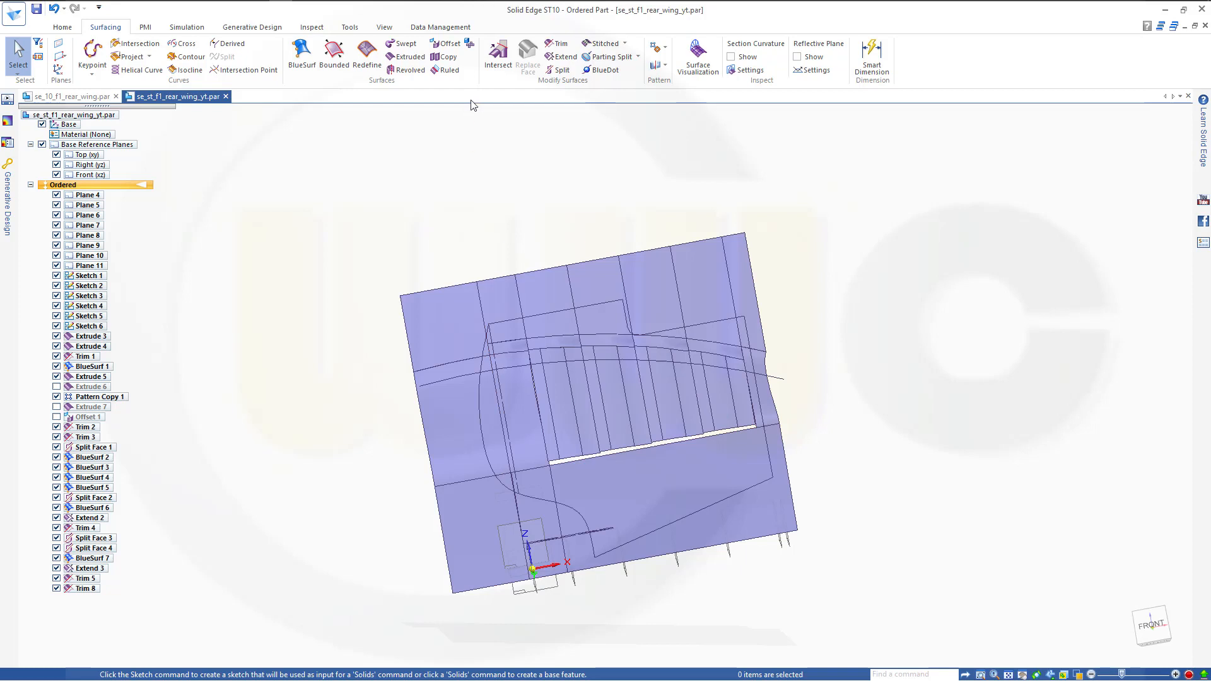
click(557, 43)
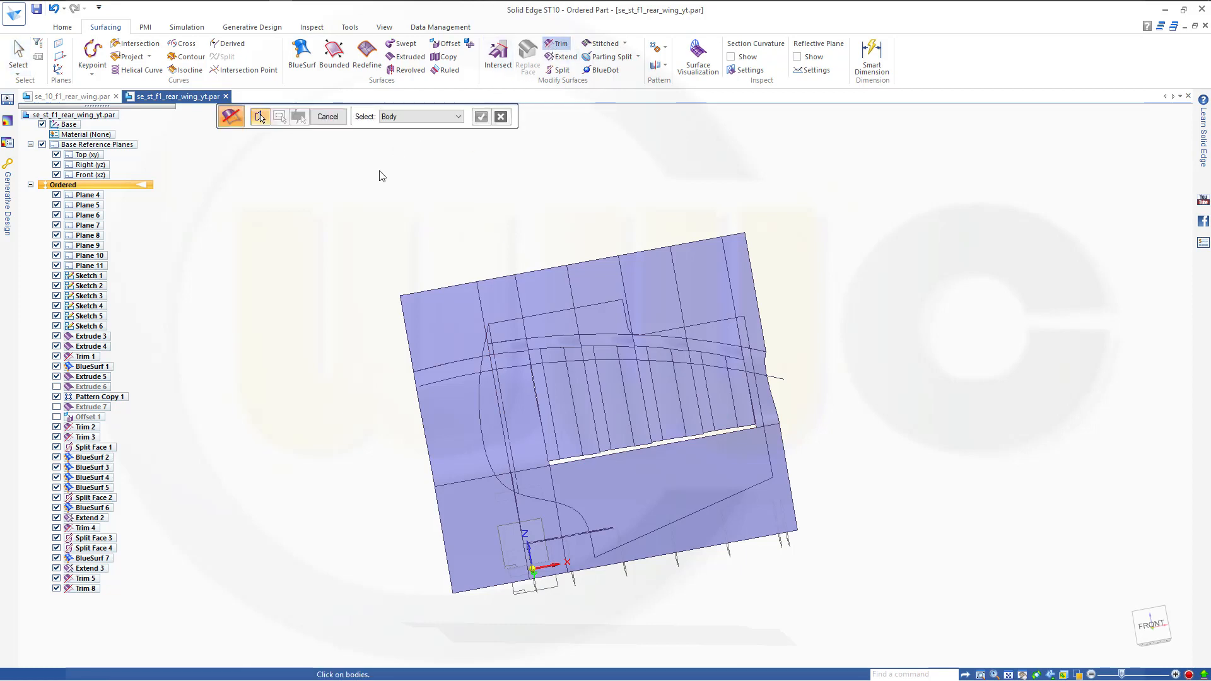
click(462, 323)
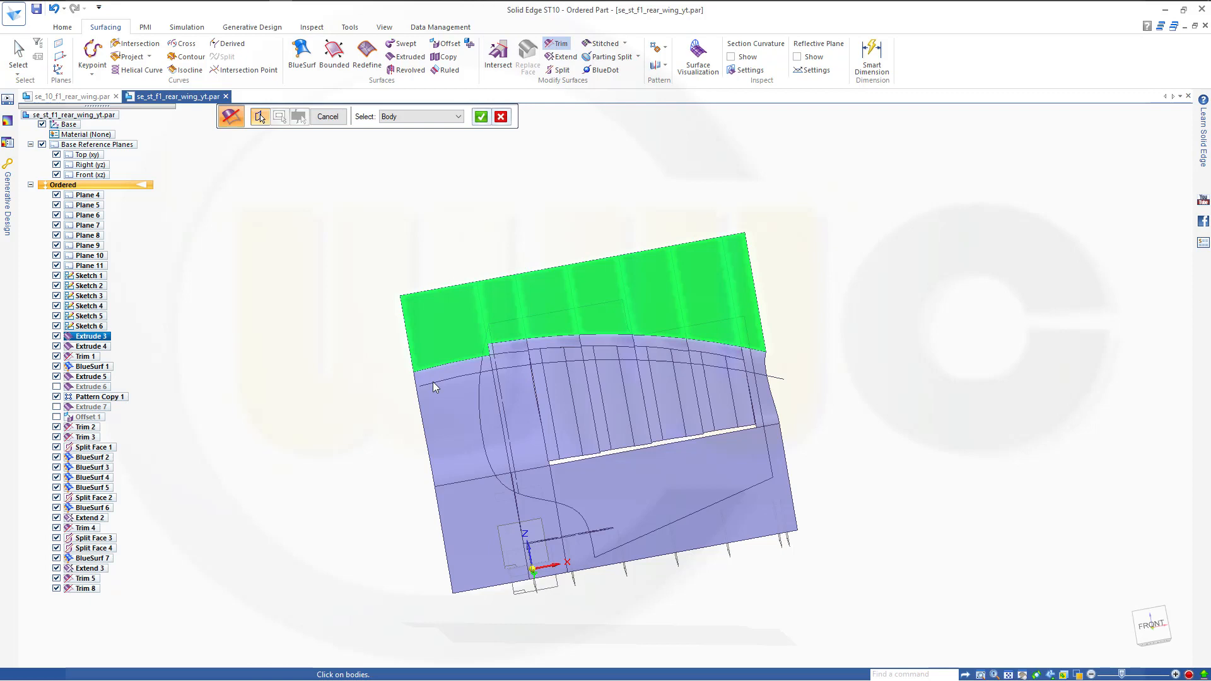
click(448, 418)
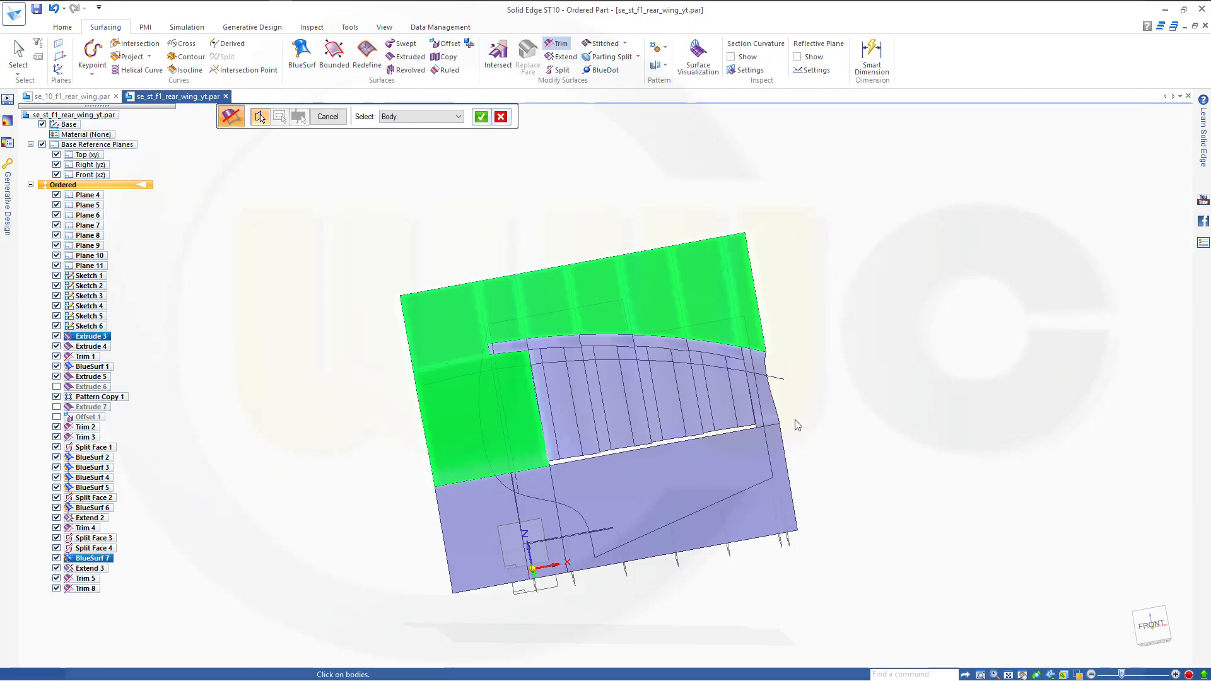
click(779, 406)
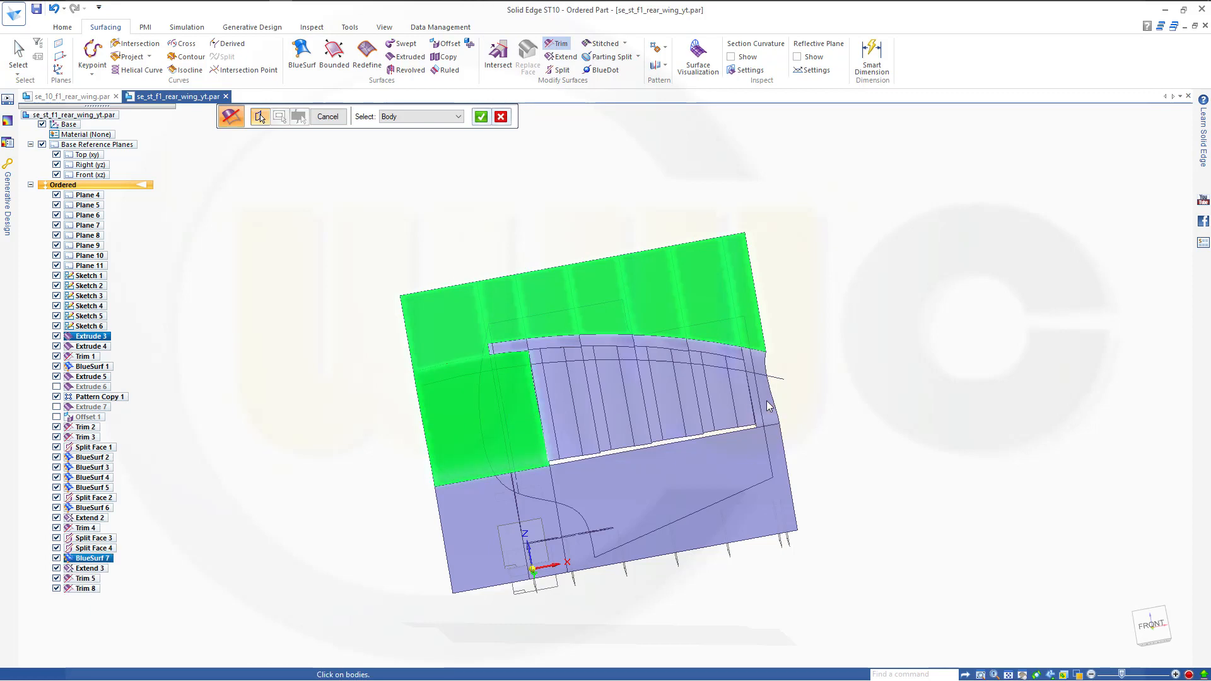
click(781, 493)
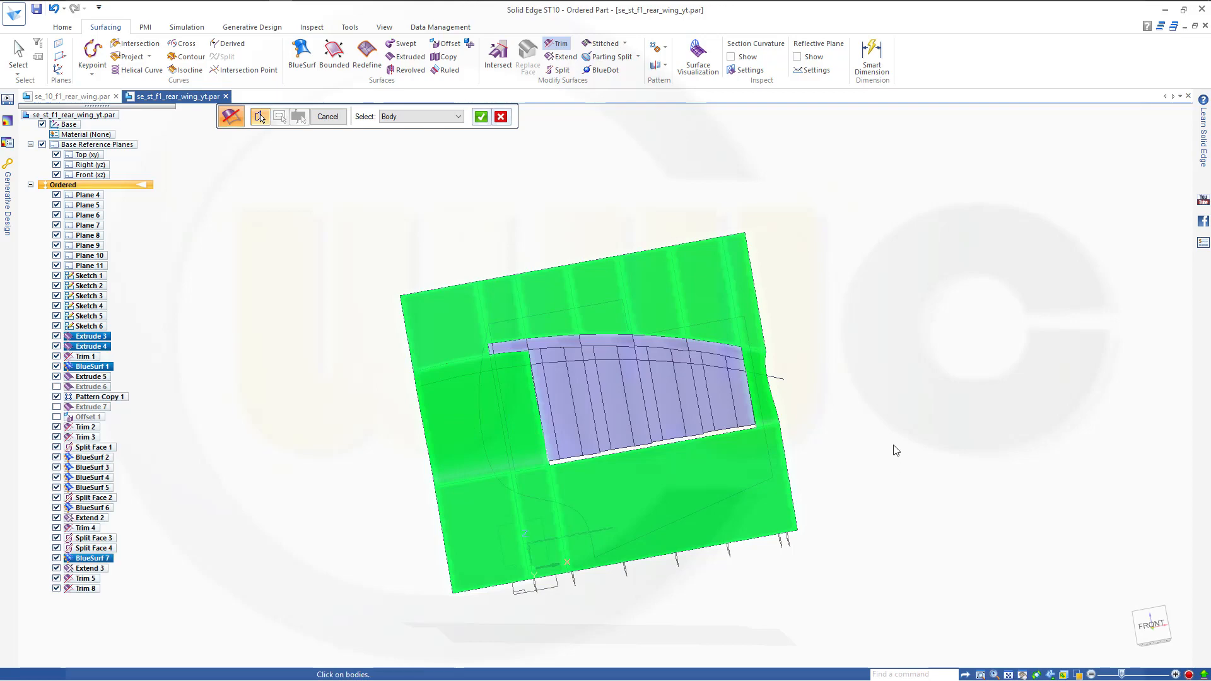
click(481, 116)
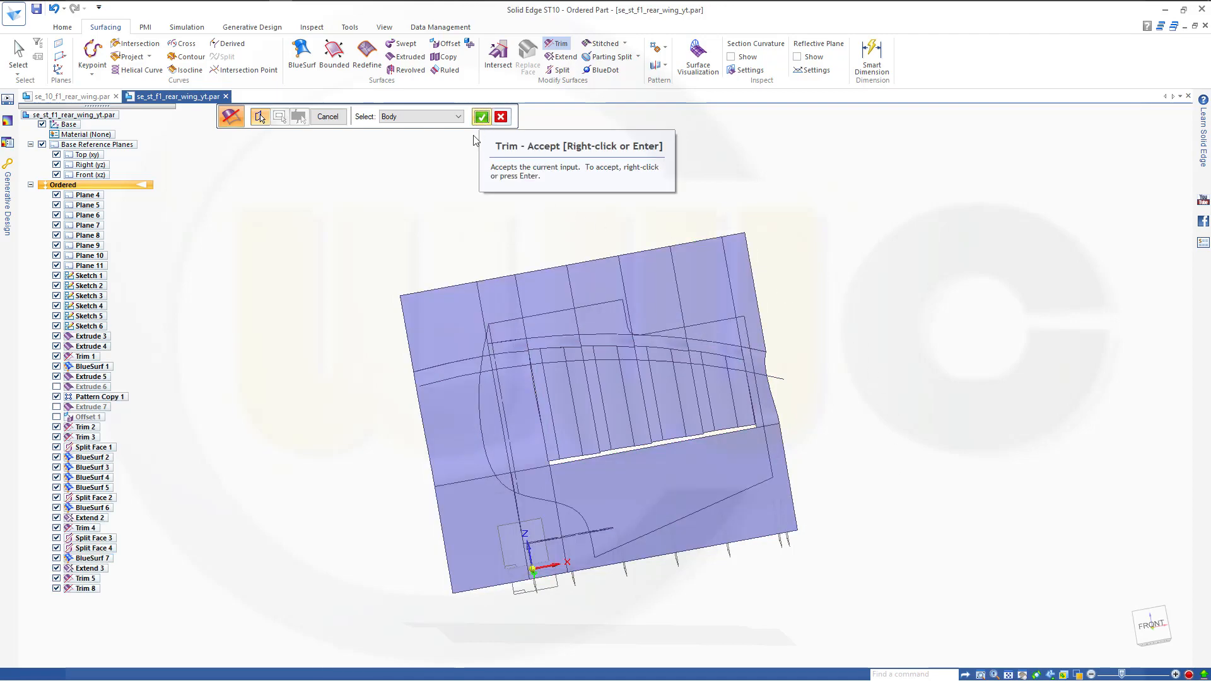
Step: Use the closed side outline sketch as the trimming curve, selecting it as a Chain
middle_drag(351, 208, 409, 208)
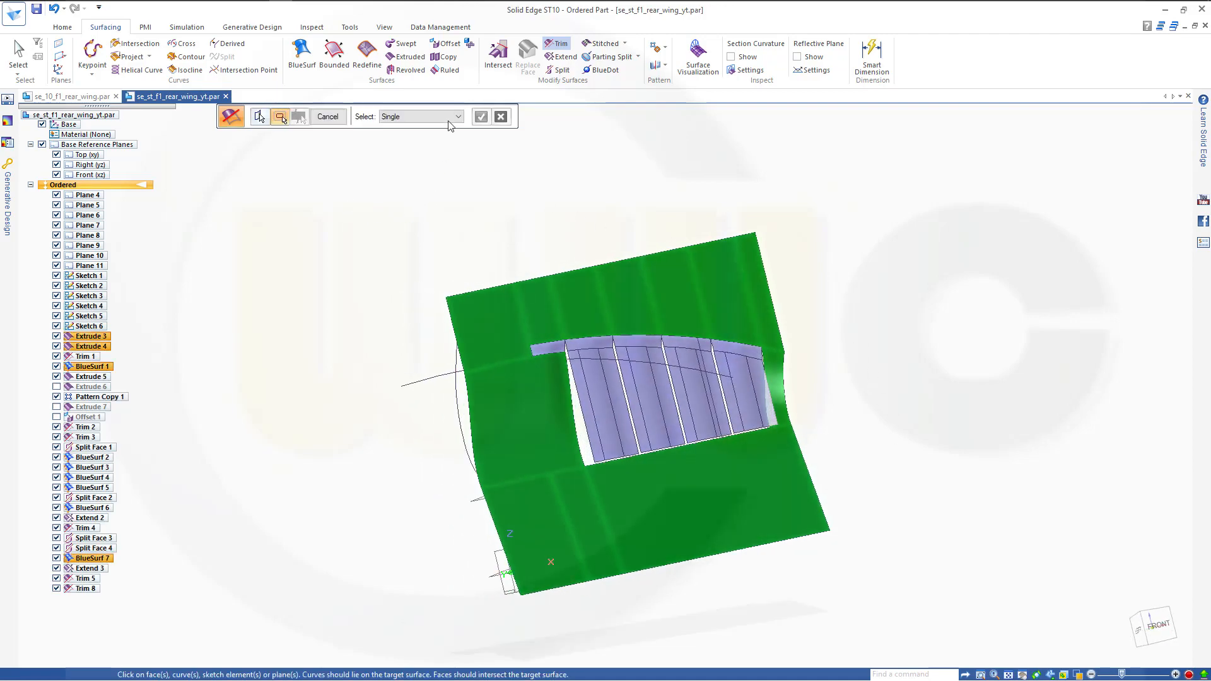
click(458, 117)
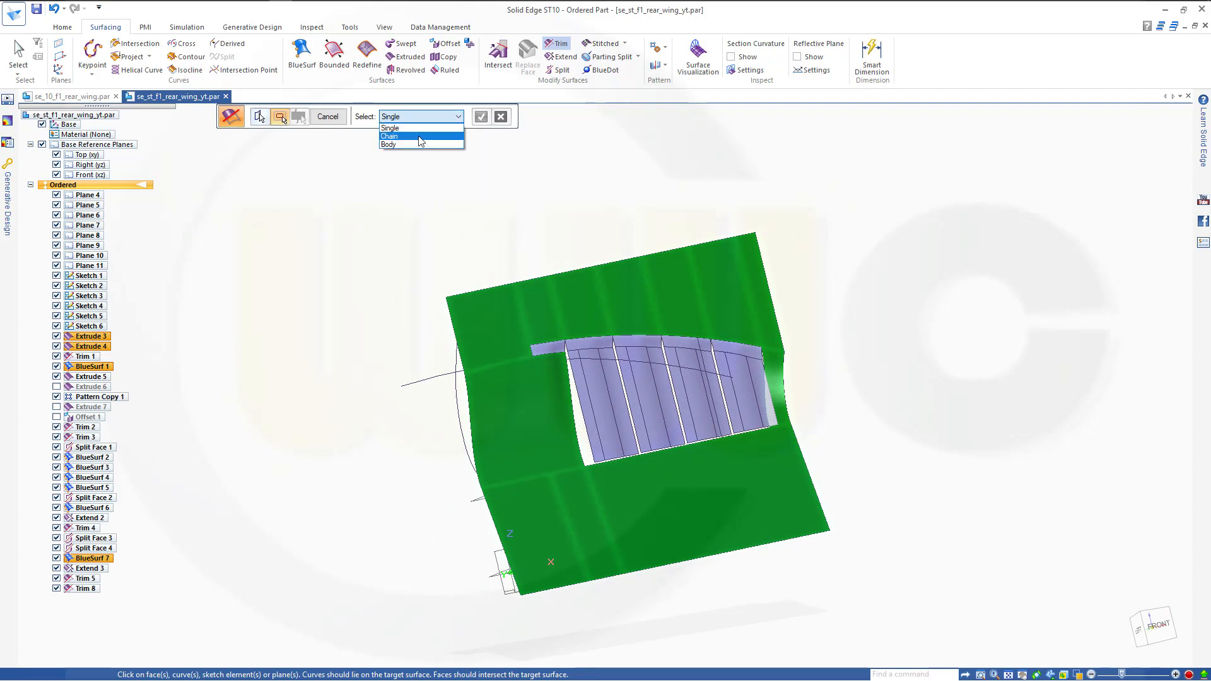
click(416, 136)
middle_drag(425, 189, 478, 317)
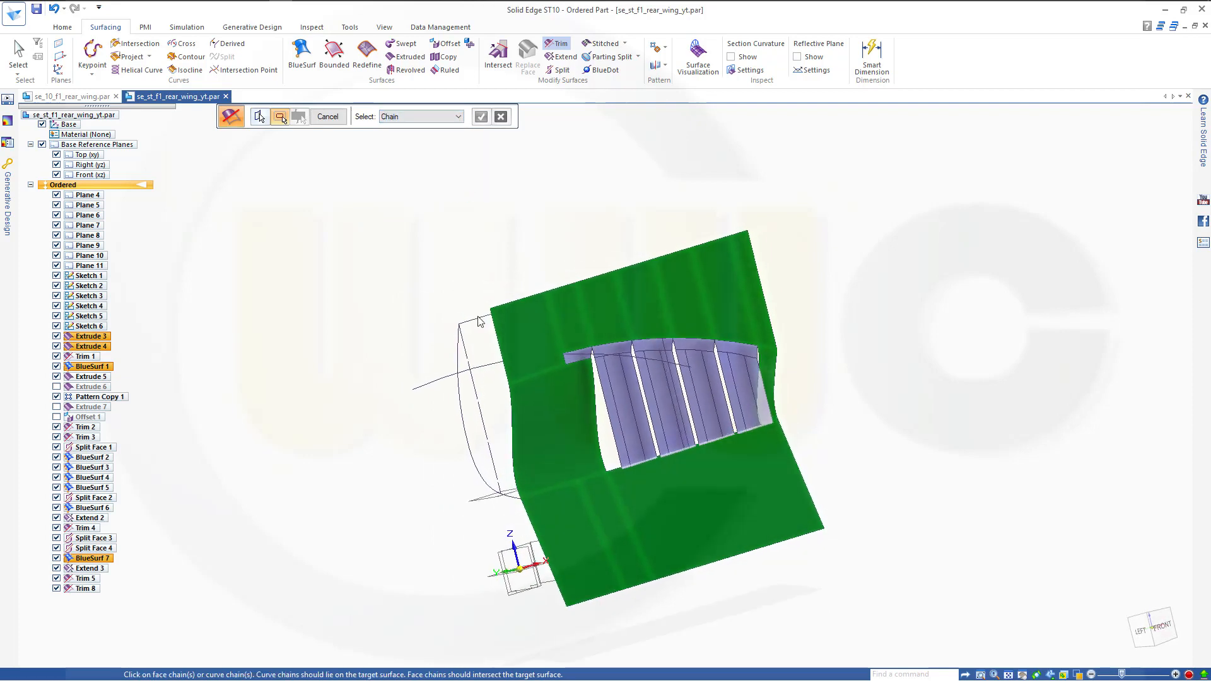
click(479, 318)
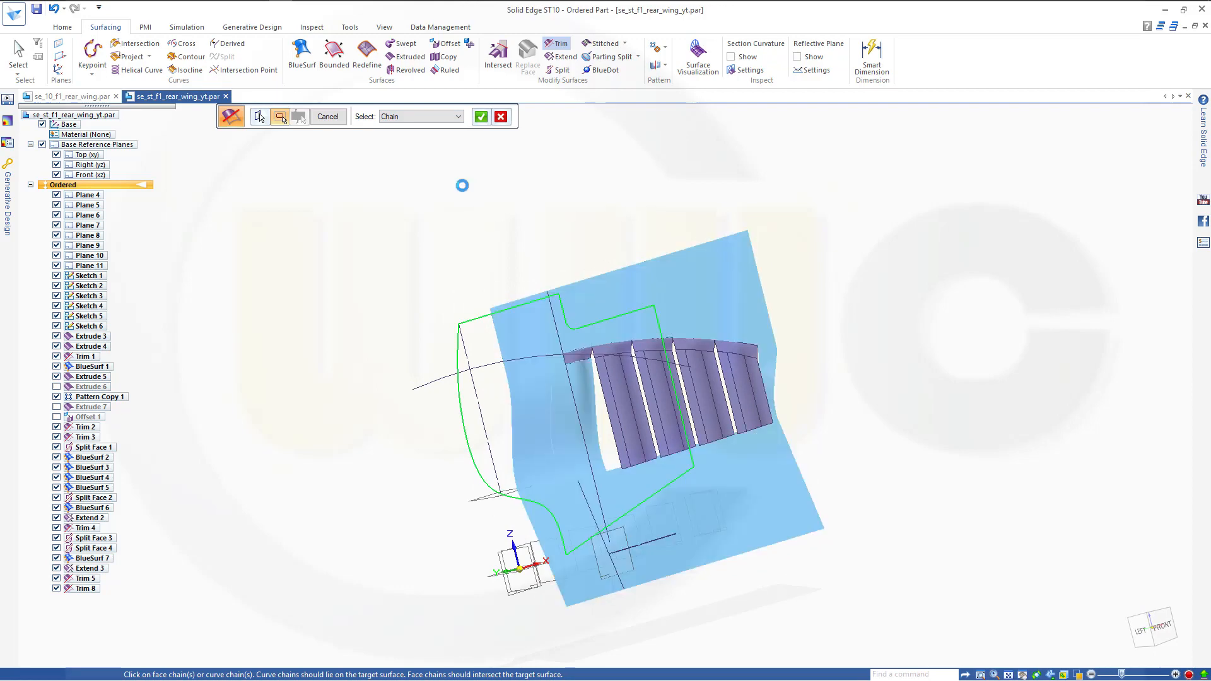
Step: Remove the regions of the upper wing, lower wing and both BlueSurfs outside the outline and finish the trim
middle_drag(462, 186, 365, 206)
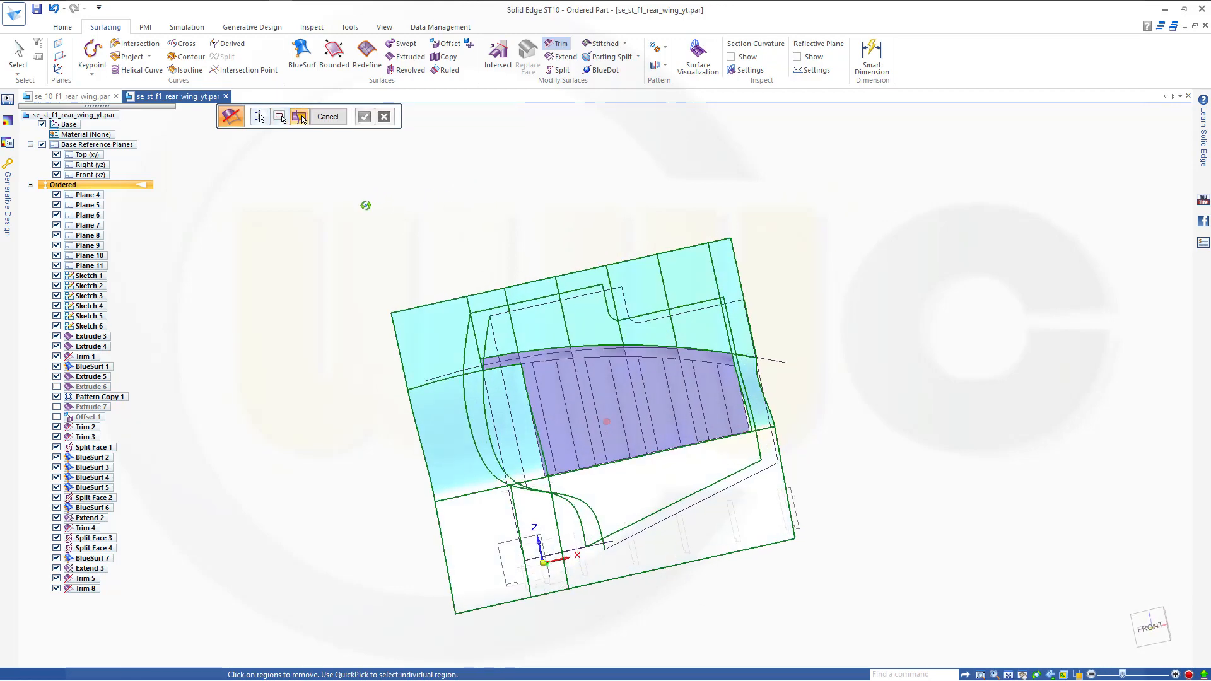
click(423, 337)
click(442, 425)
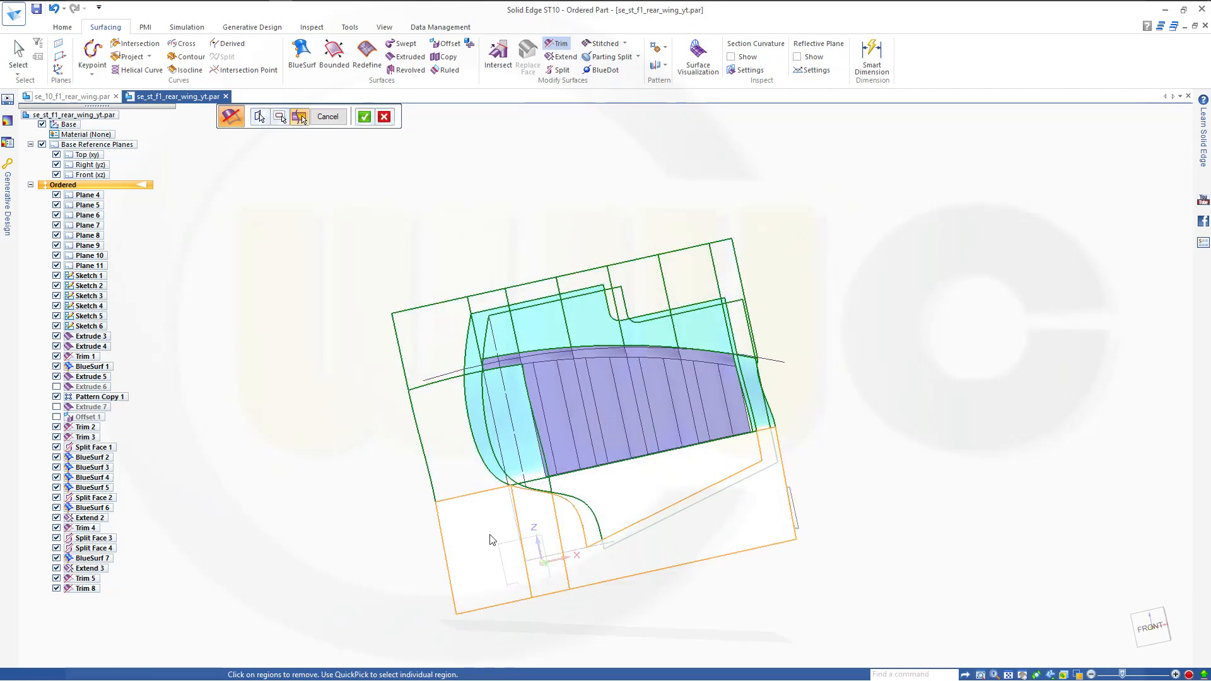
click(489, 540)
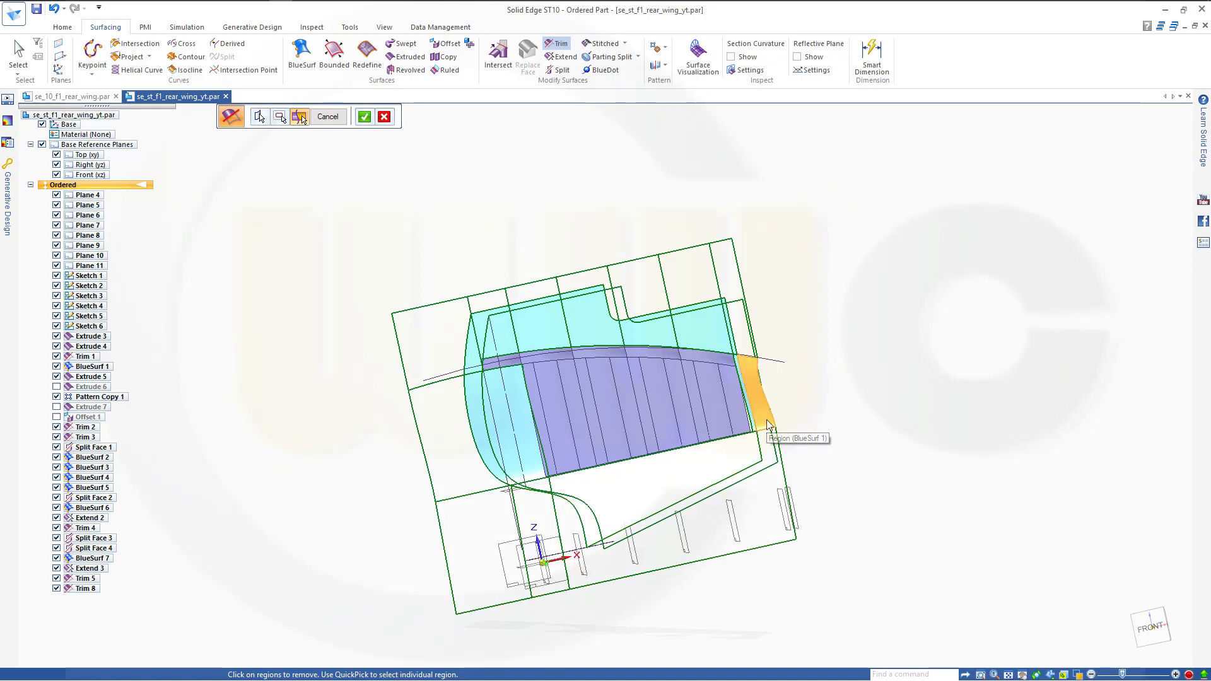
click(823, 419)
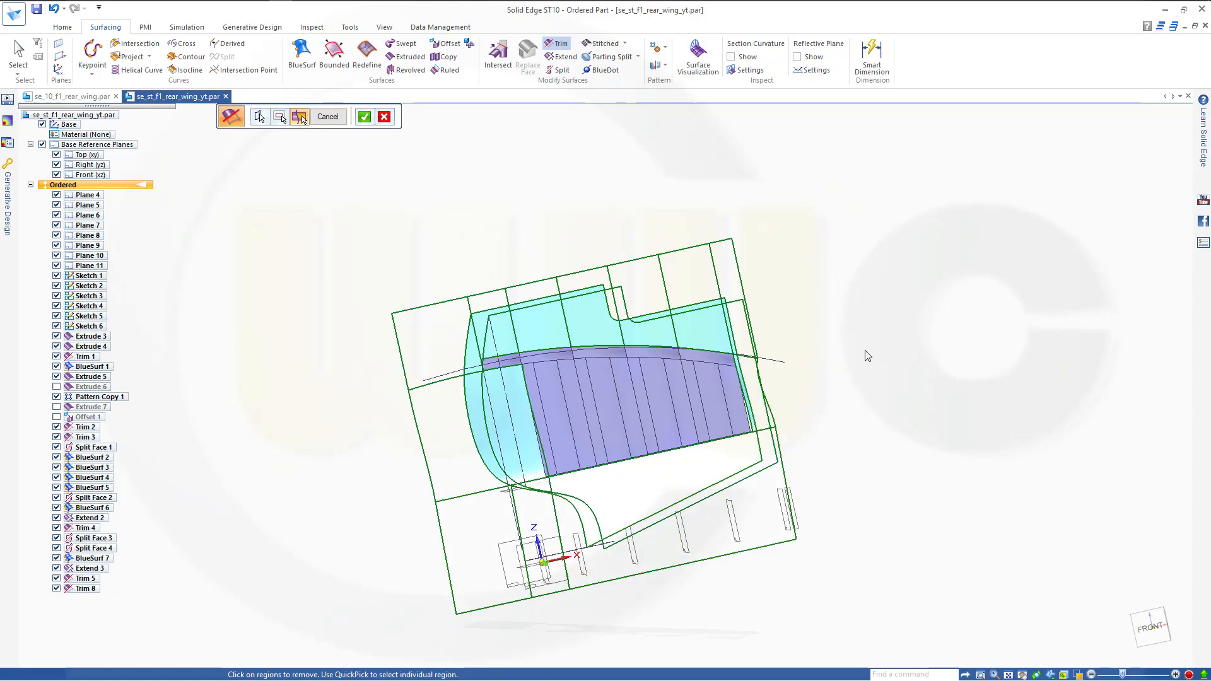
click(364, 116)
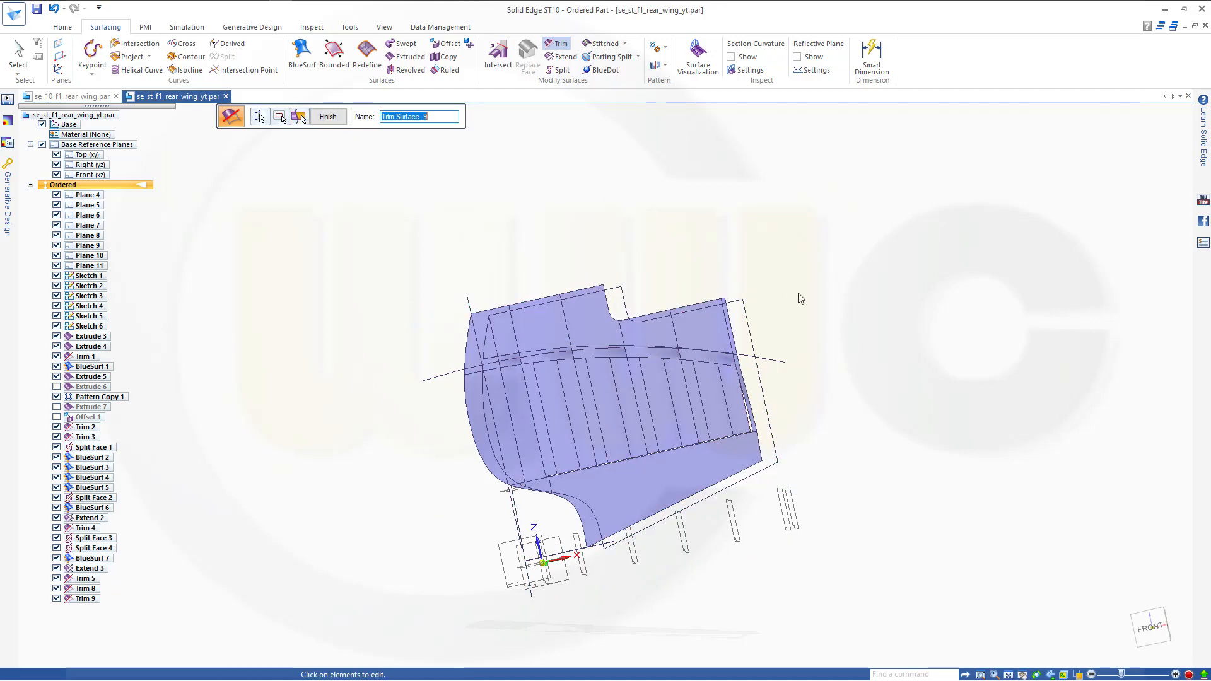
click(328, 119)
click(330, 120)
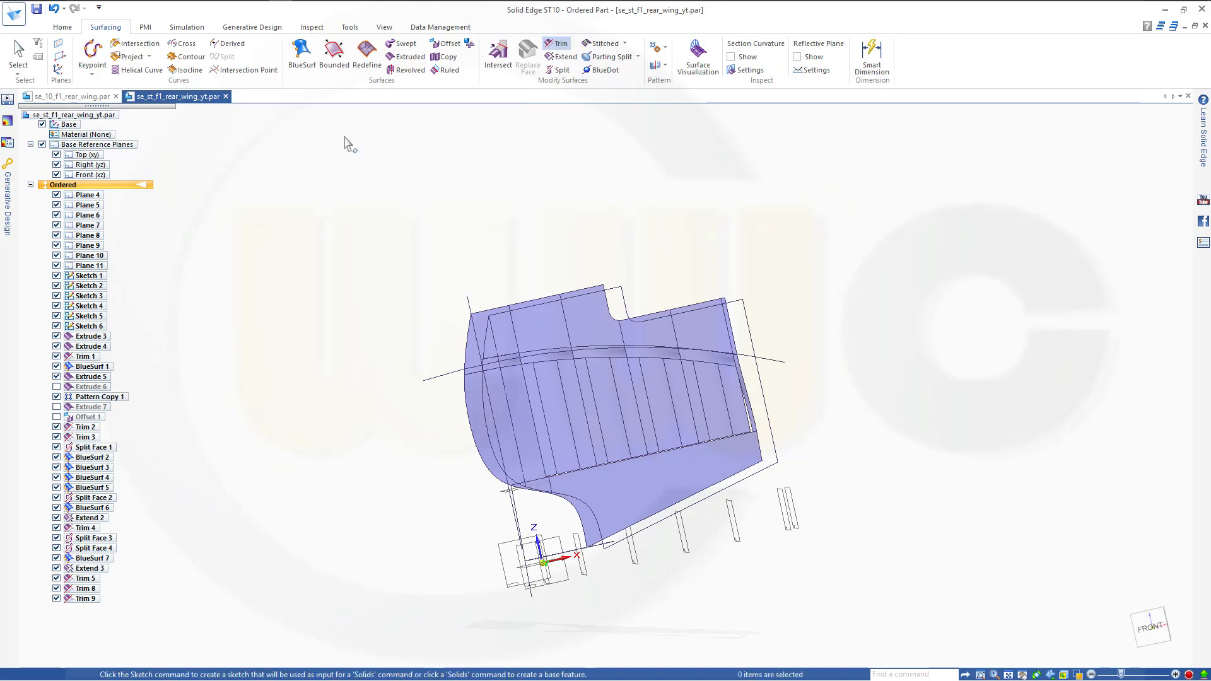
mouse_move(413, 321)
middle_down()
mouse_move(371, 316)
mouse_move(391, 329)
middle_up()
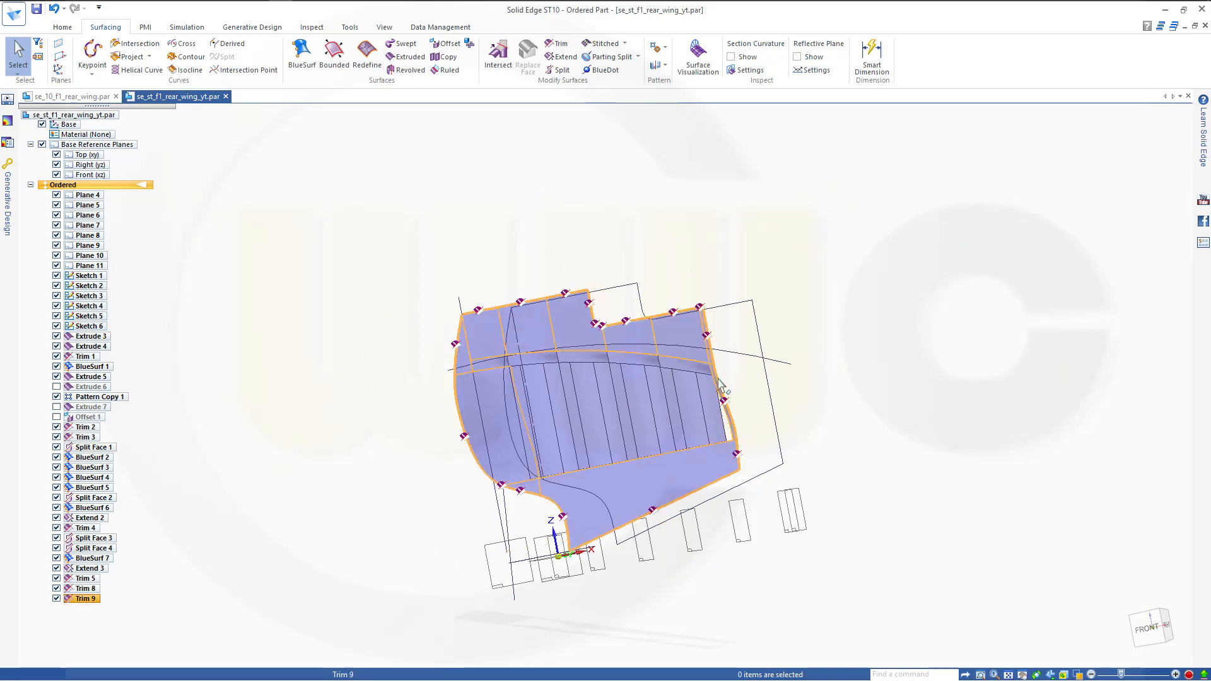
middle_drag(437, 243, 533, 197)
scroll(579, 272, down, 2)
scroll(580, 274, up, 3)
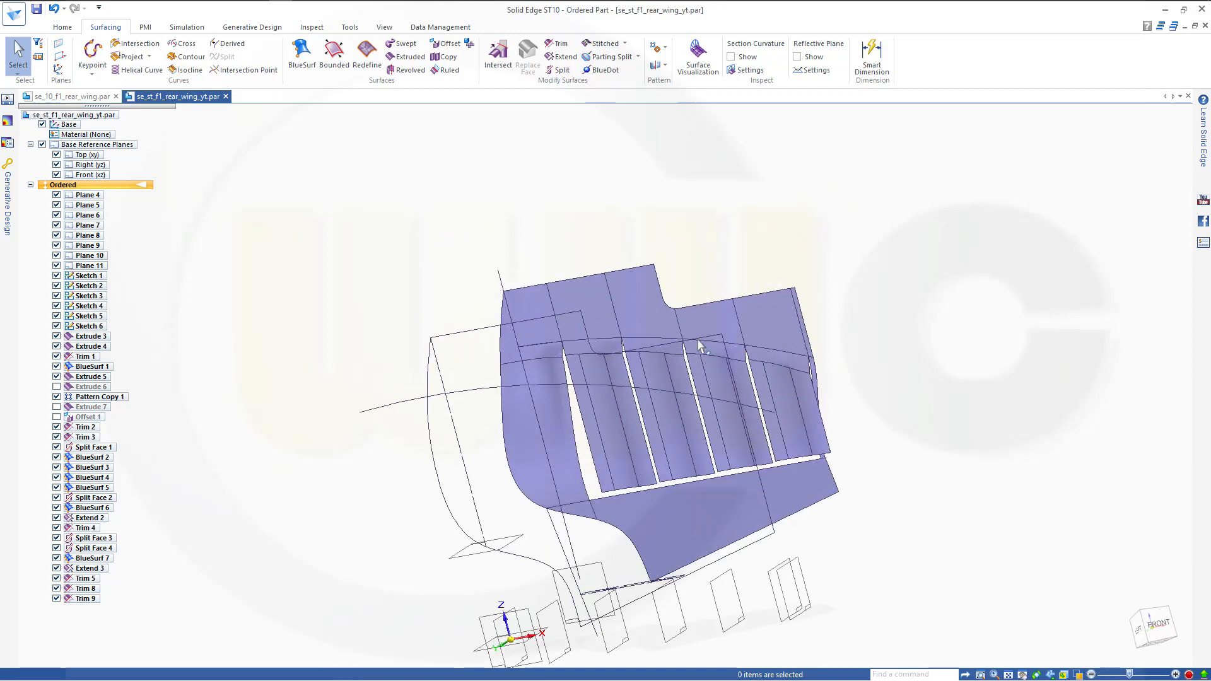
middle_drag(895, 423, 865, 395)
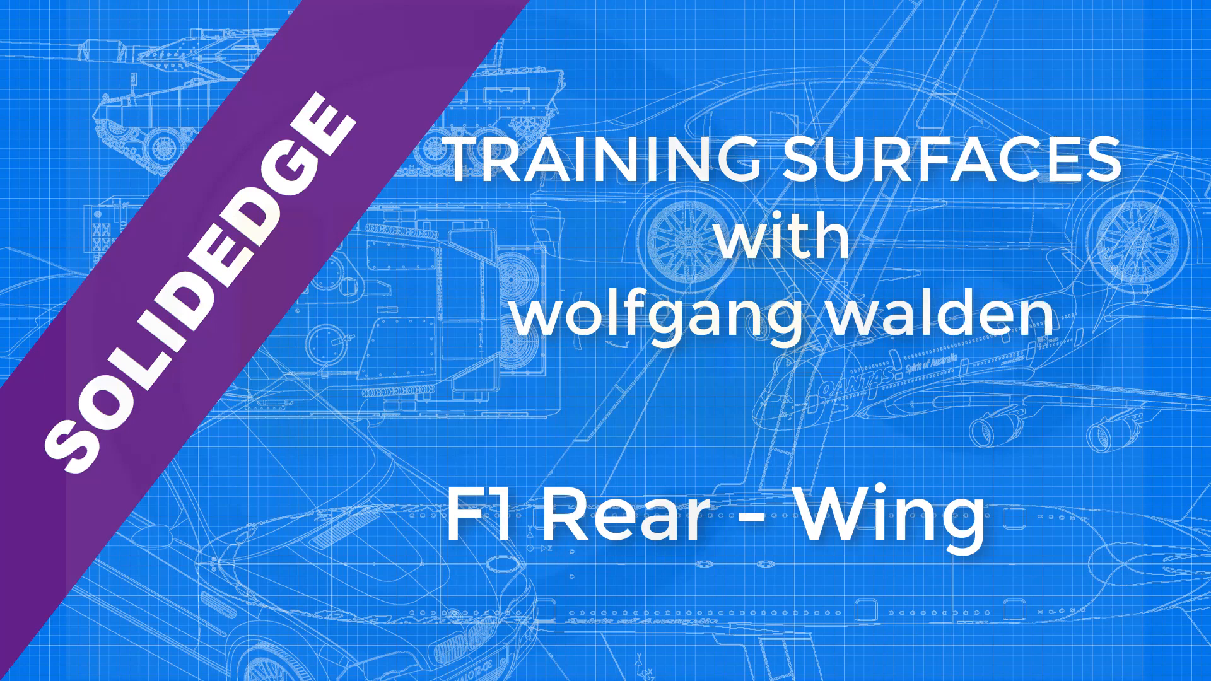